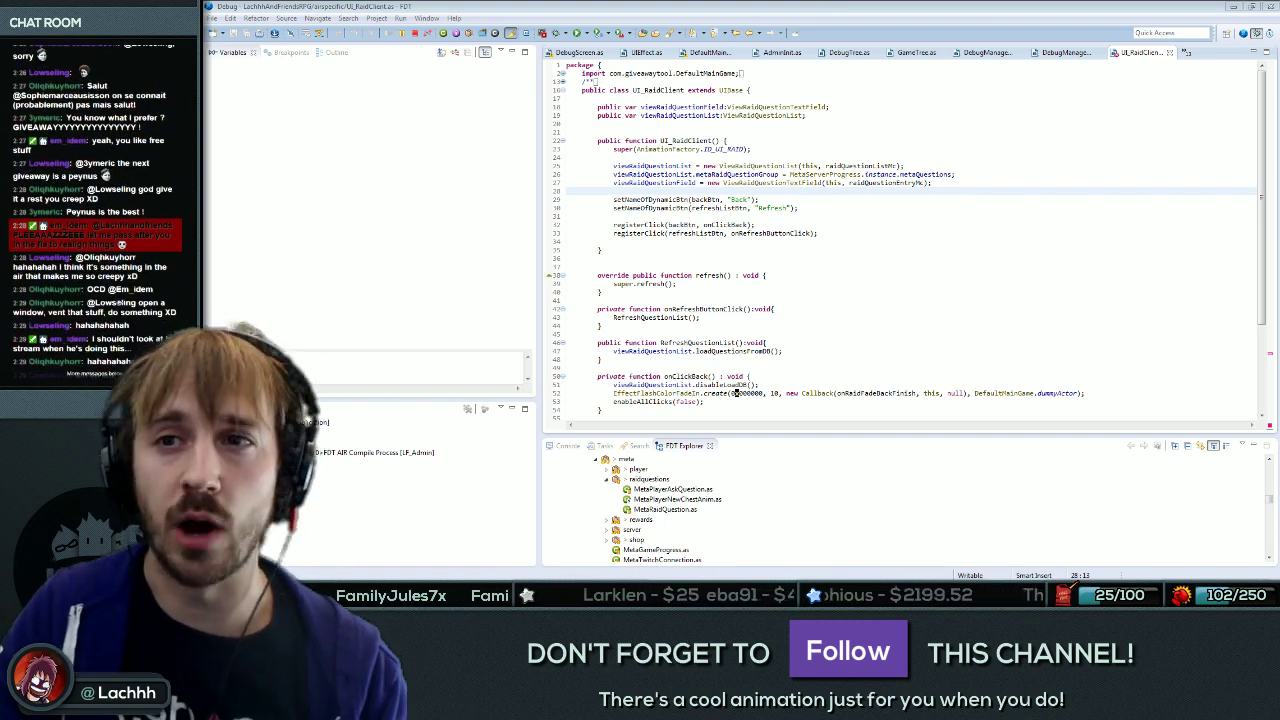
# Review the running admin app's client view via Goto Client, then close the app.
pyautogui.click(598, 300)
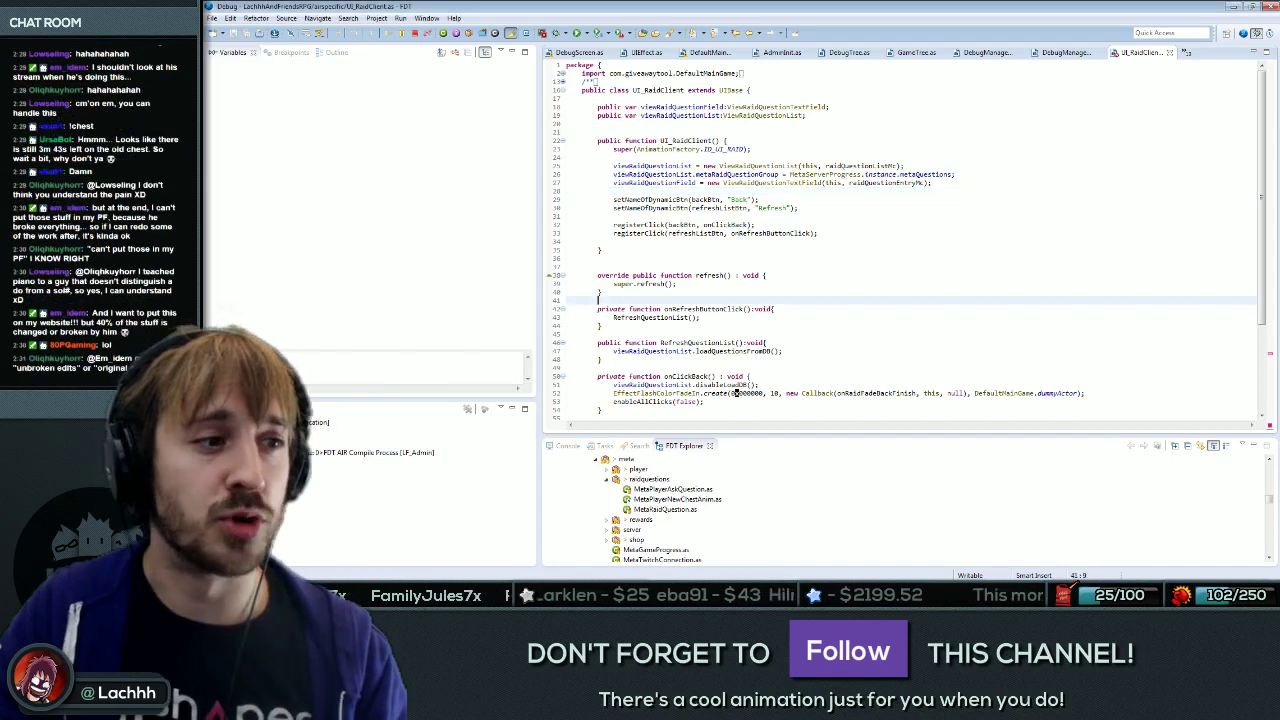
pyautogui.click(425, 107)
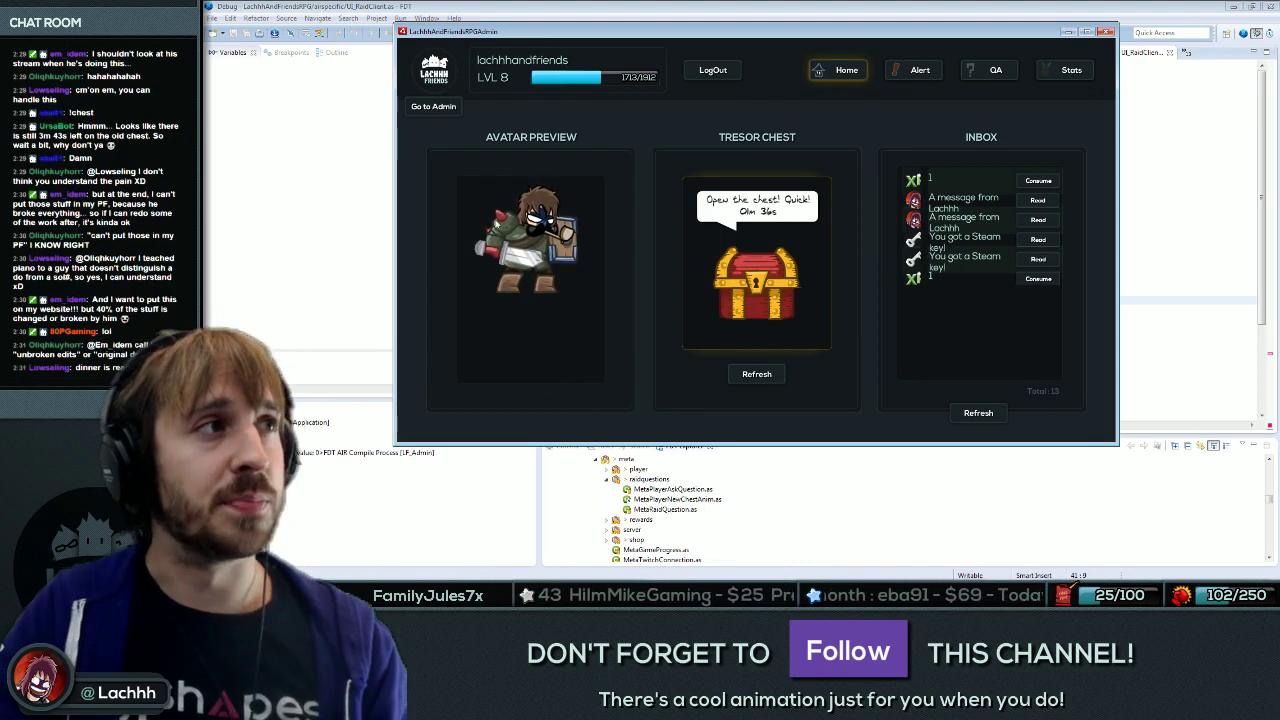
pyautogui.click(1107, 31)
# Test-export the client interface movie in Flash with Ctrl+Enter, then return to FDT.
pyautogui.hotkey('alt', 'Tab')
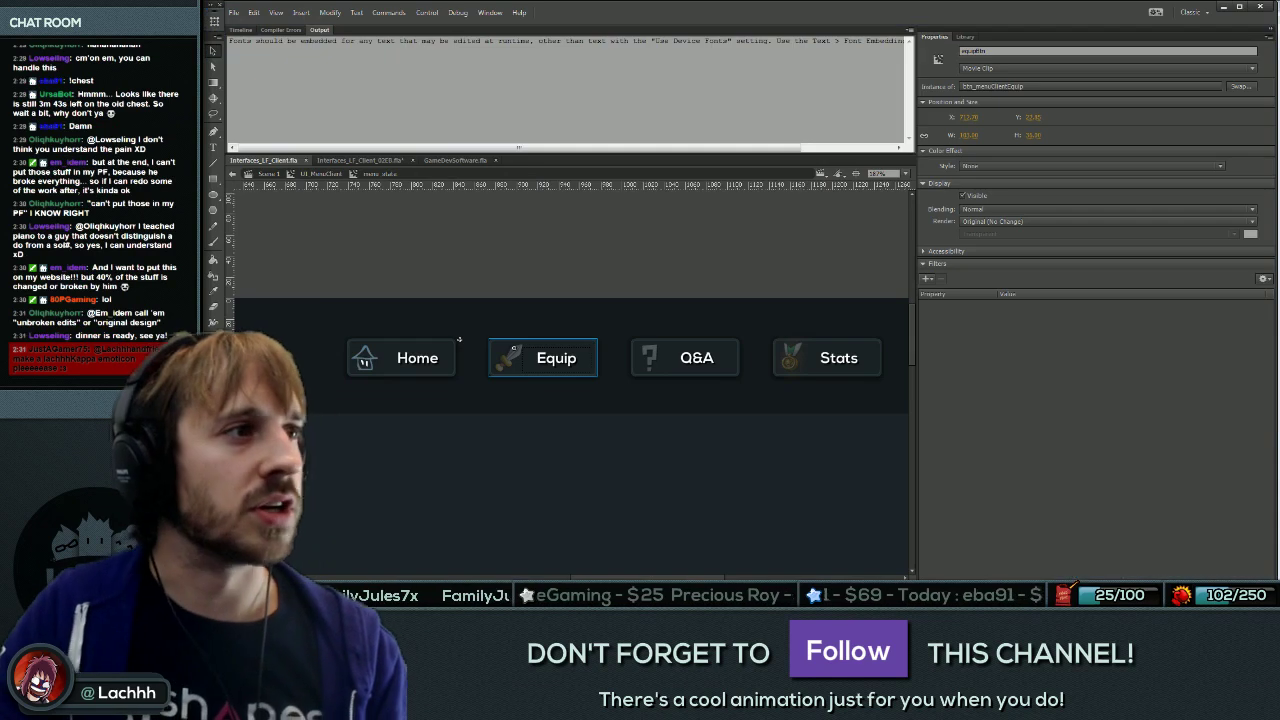
pyautogui.hotkey('ctrl', 'Return')
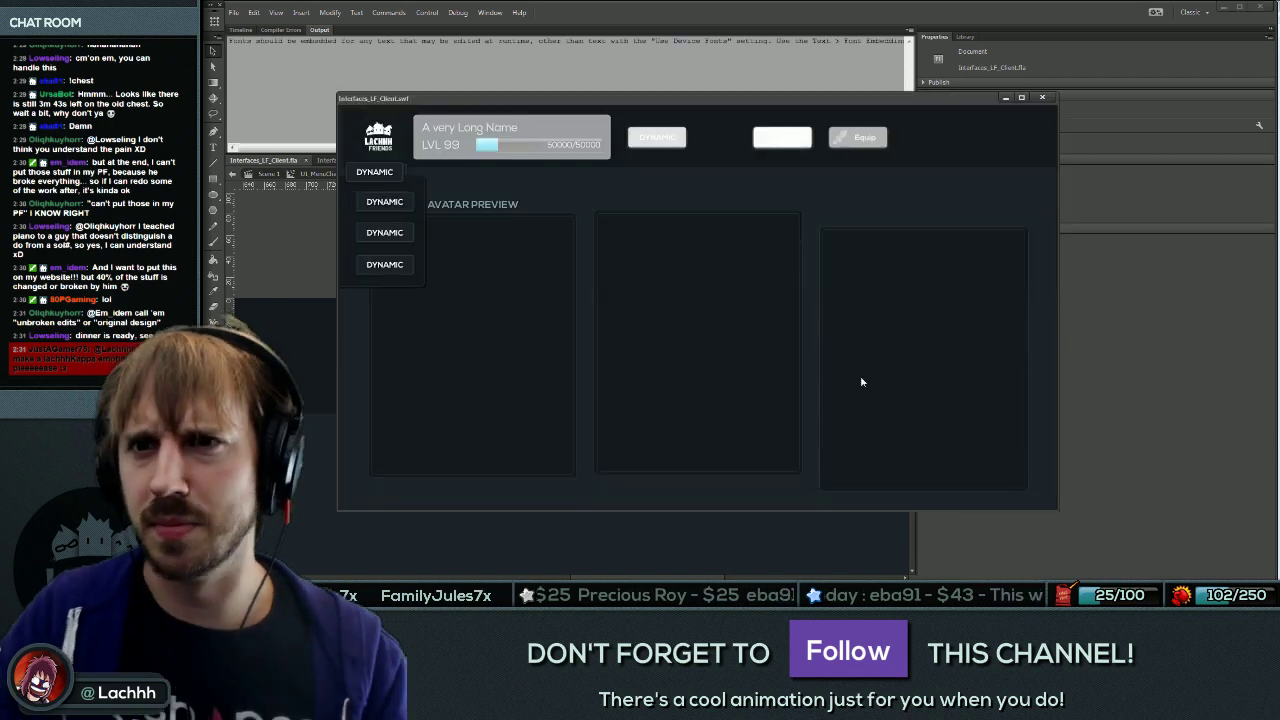
pyautogui.click(1042, 97)
pyautogui.hotkey('alt', 'Tab')
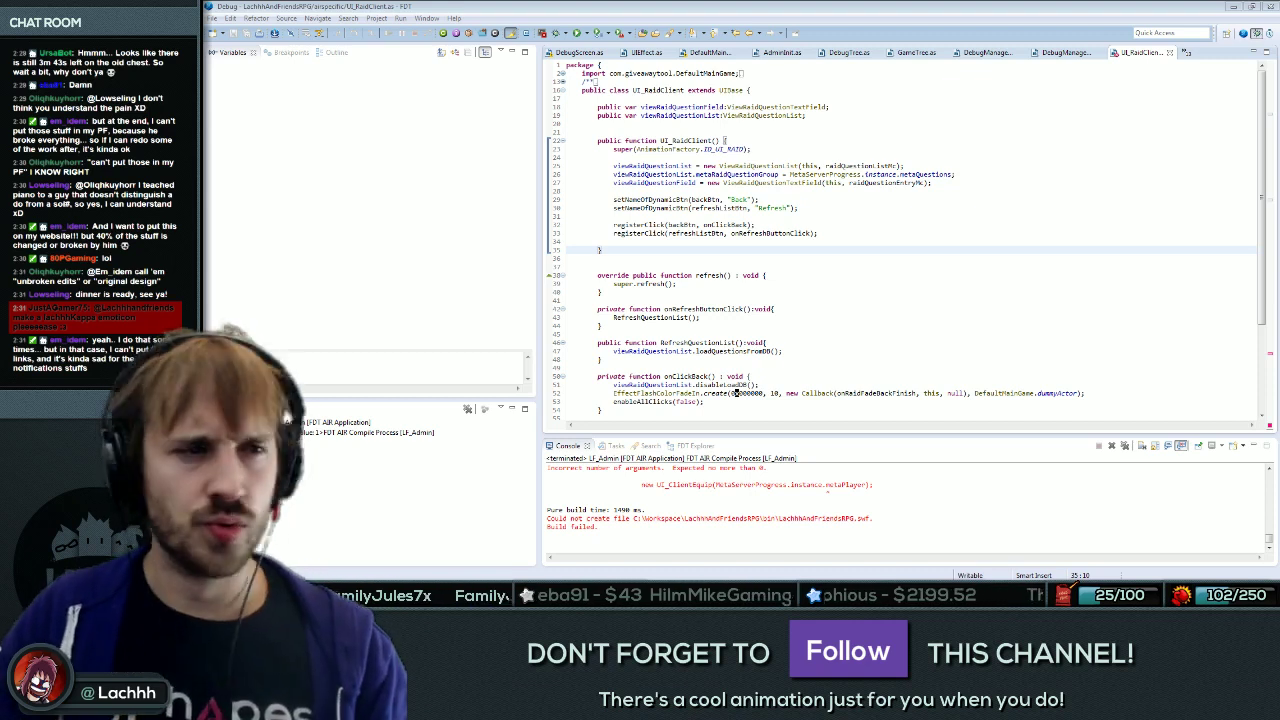
# Remove the metaPlayer argument from the UI_ClientEquip call on line 108 and rebuild.
pyautogui.hotkey('ctrl', 'F11')
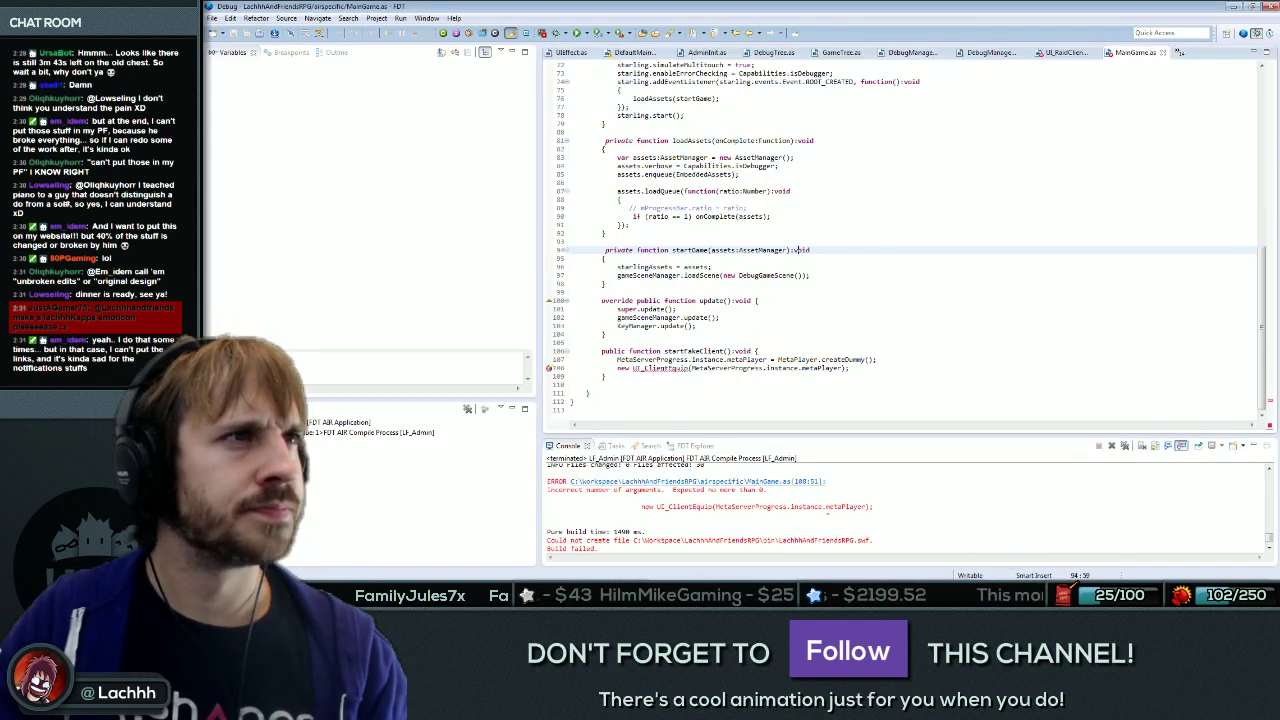
pyautogui.click(700, 351)
pyautogui.click(690, 368)
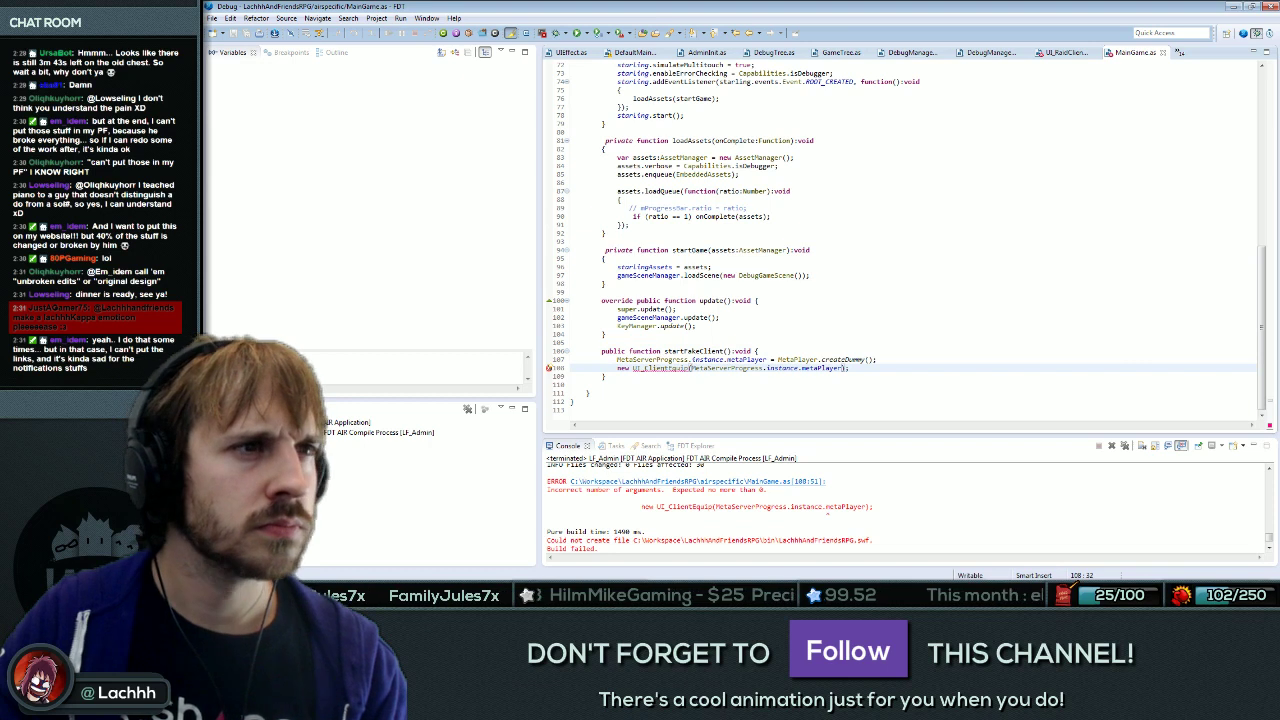
pyautogui.moveTo(692, 368); pyautogui.dragTo(842, 368)
pyautogui.press('BackSpace')
pyautogui.press('Up')
pyautogui.press('Up')
pyautogui.press('Up')
pyautogui.press('Up')
pyautogui.press('F11')
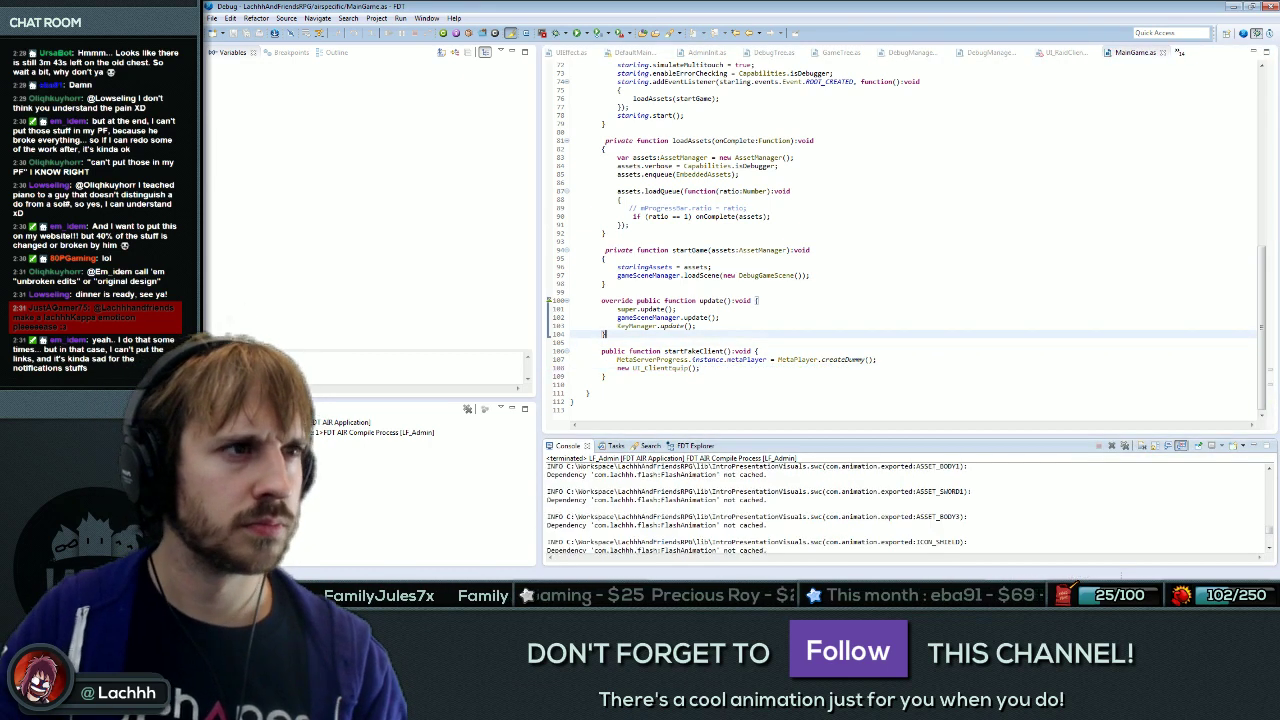
# Delete the argument from the UI_ClientHud call in UI_RaidClient and relaunch the debug build.
pyautogui.click(797, 250)
pyautogui.hotkey('ctrl', 'pageup')
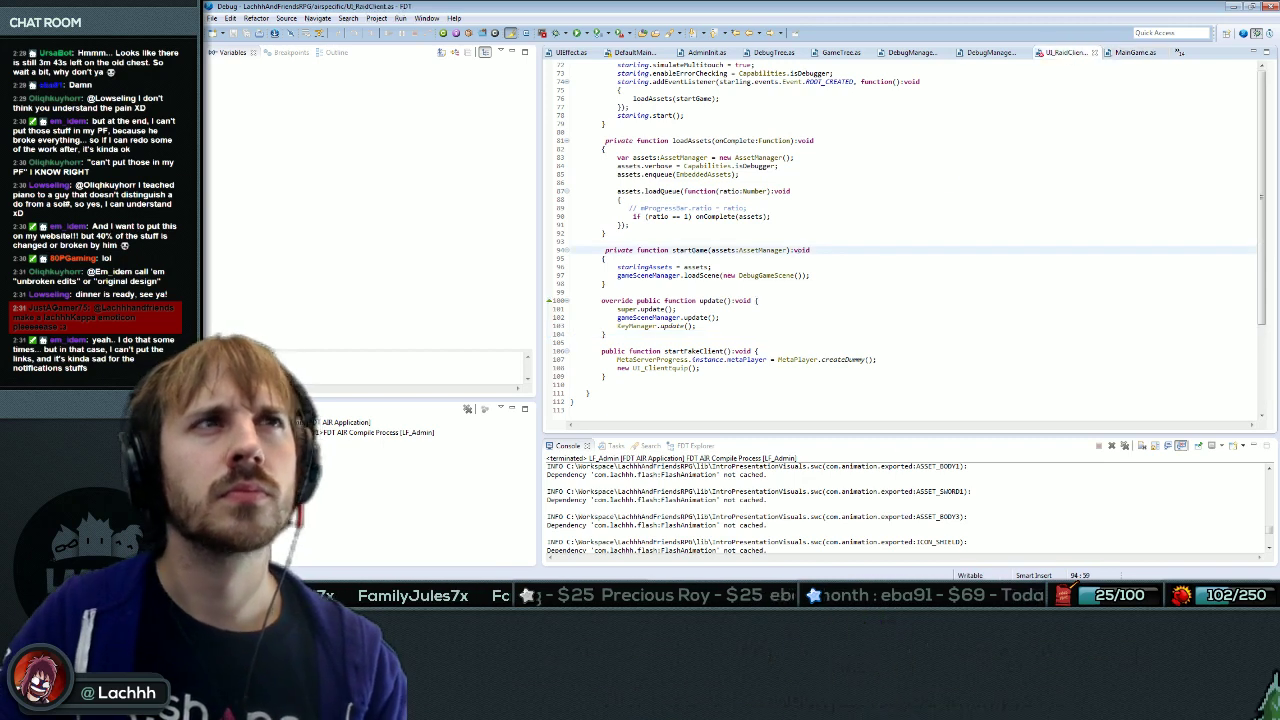
pyautogui.scroll(-4, 800, 250)
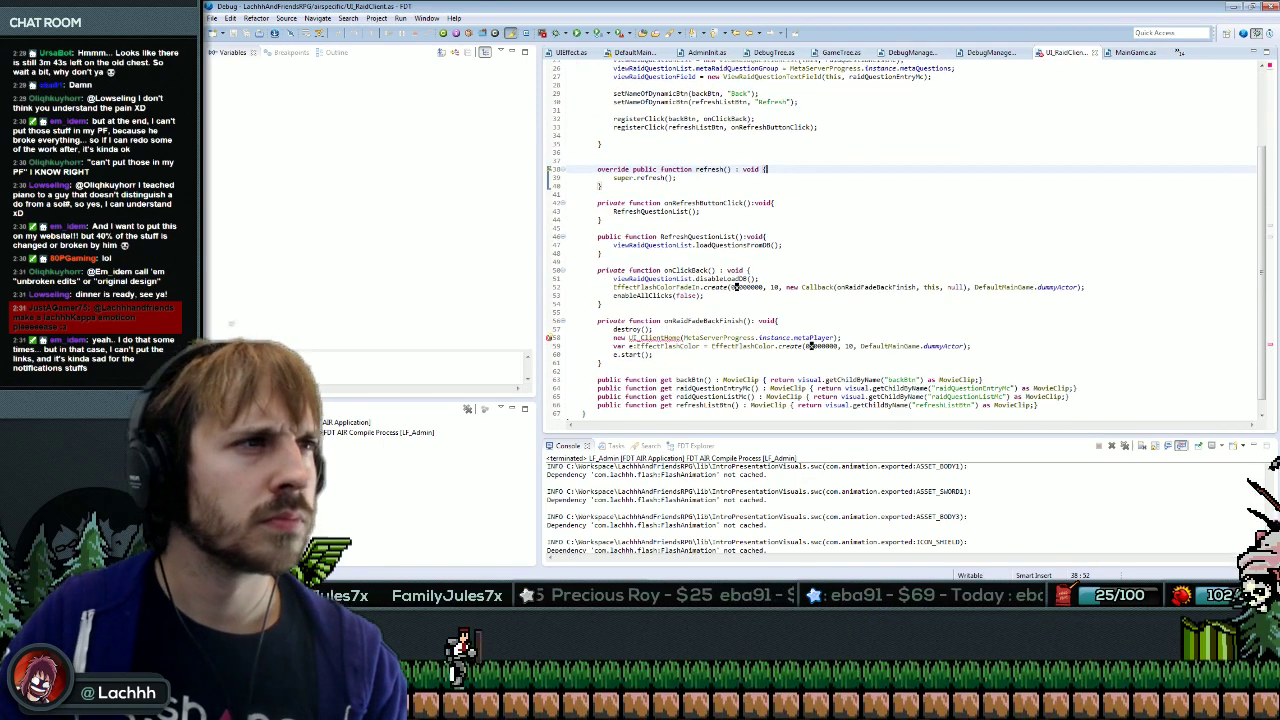
pyautogui.hotkey('ctrl', 'shift', 'Right')
pyautogui.hotkey('ctrl', 'shift', 'Right')
pyautogui.hotkey('ctrl', 'shift', 'Right')
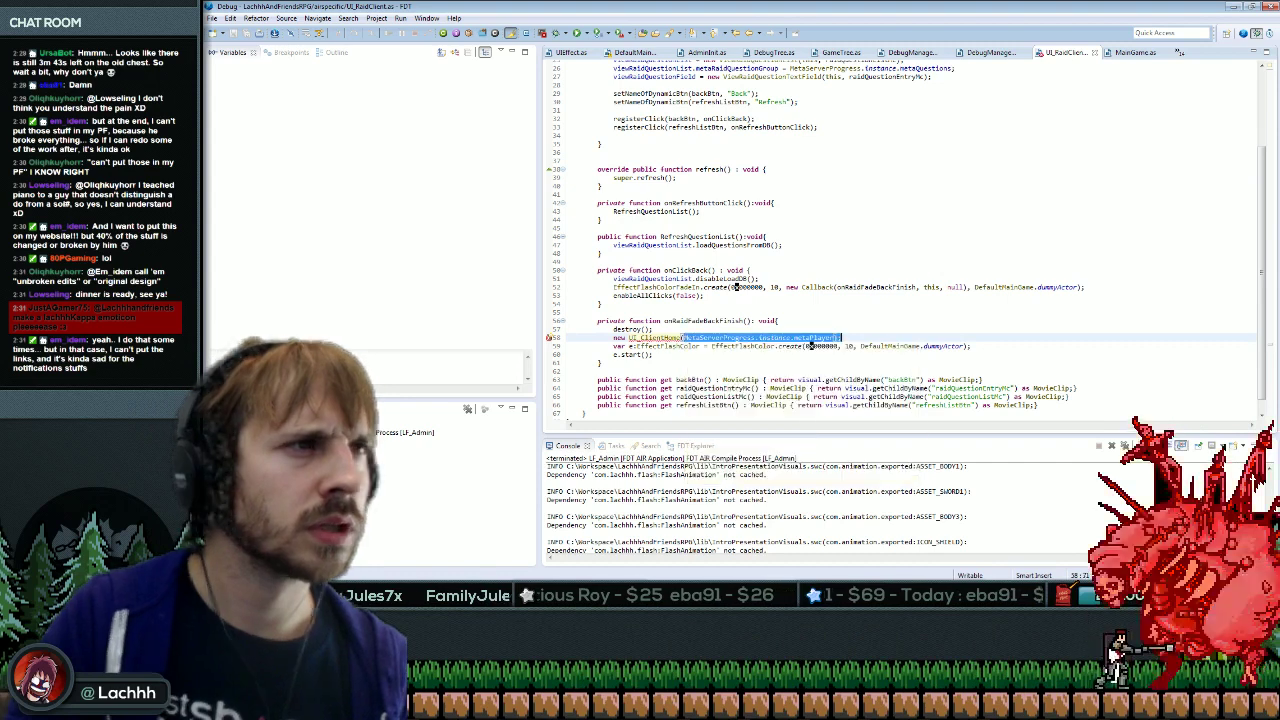
pyautogui.press('BackSpace')
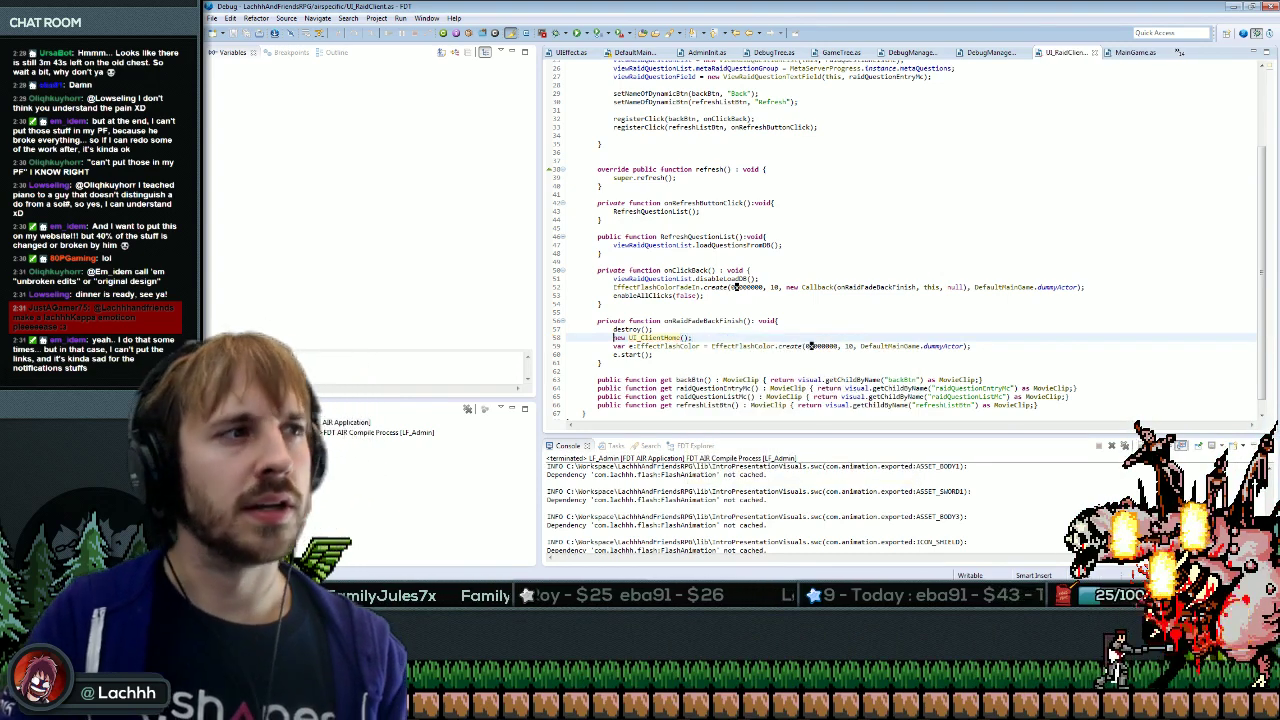
pyautogui.click(776, 320)
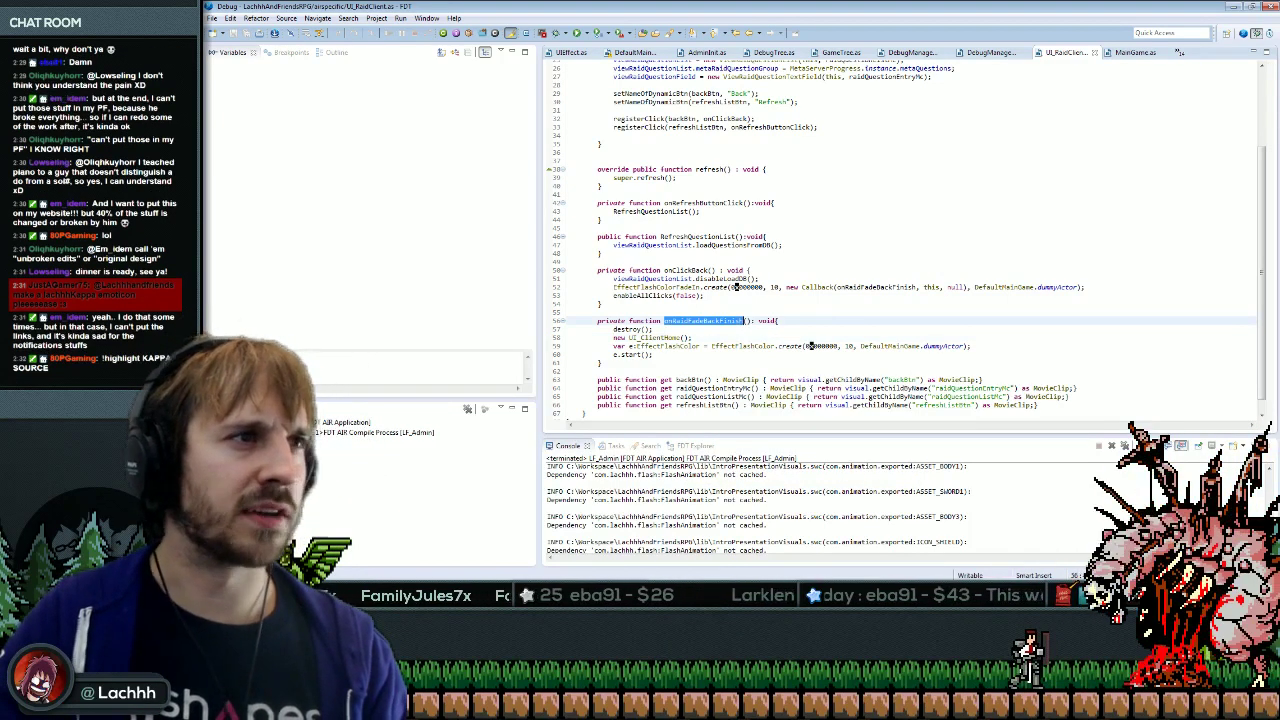
pyautogui.scroll(5, 900, 240)
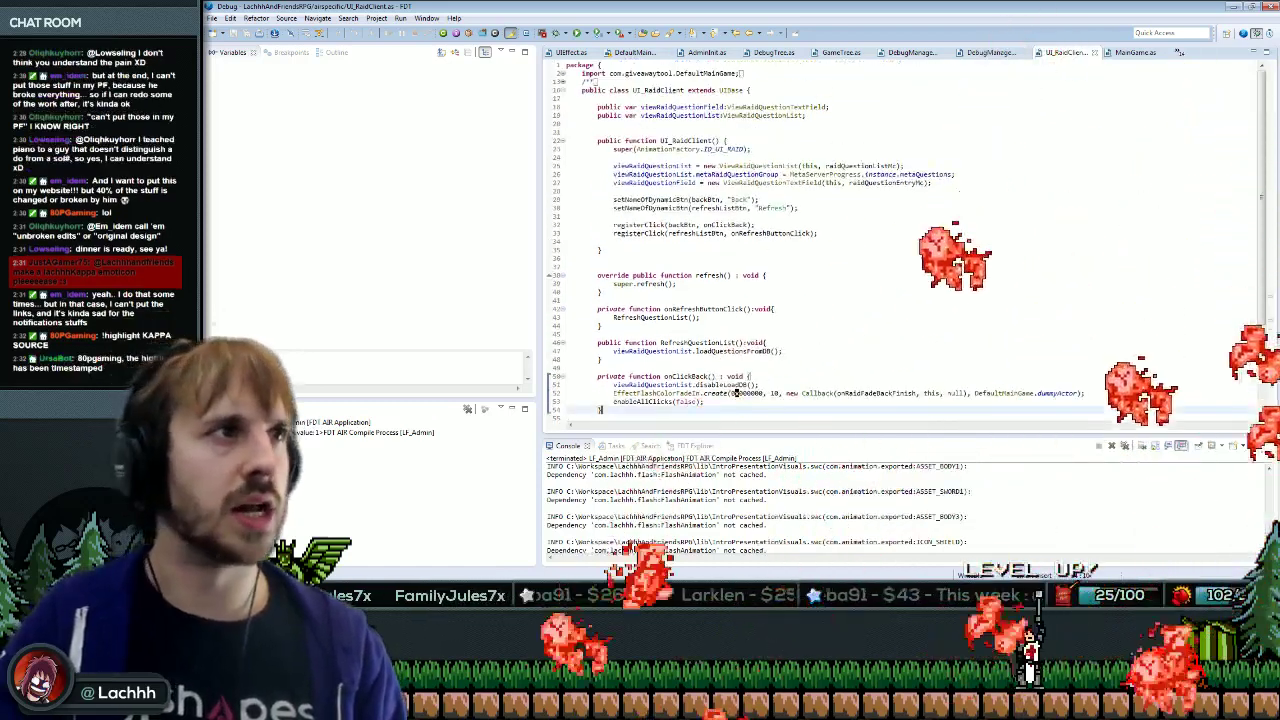
pyautogui.click(700, 266)
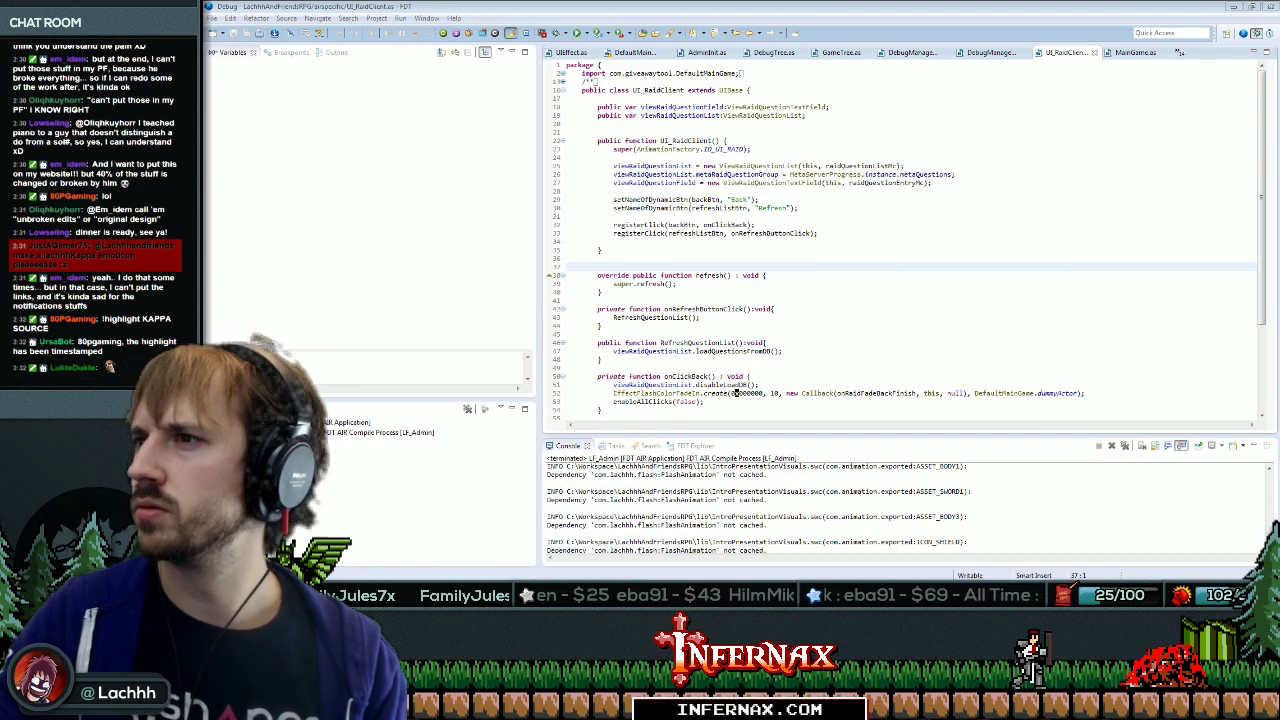
pyautogui.press('Down')
pyautogui.press('Down')
pyautogui.press('Down')
pyautogui.press('Down')
pyautogui.press('Down')
pyautogui.press('Down')
pyautogui.press('Down')
pyautogui.press('Down')
pyautogui.press('Down')
pyautogui.press('Down')
pyautogui.press('Down')
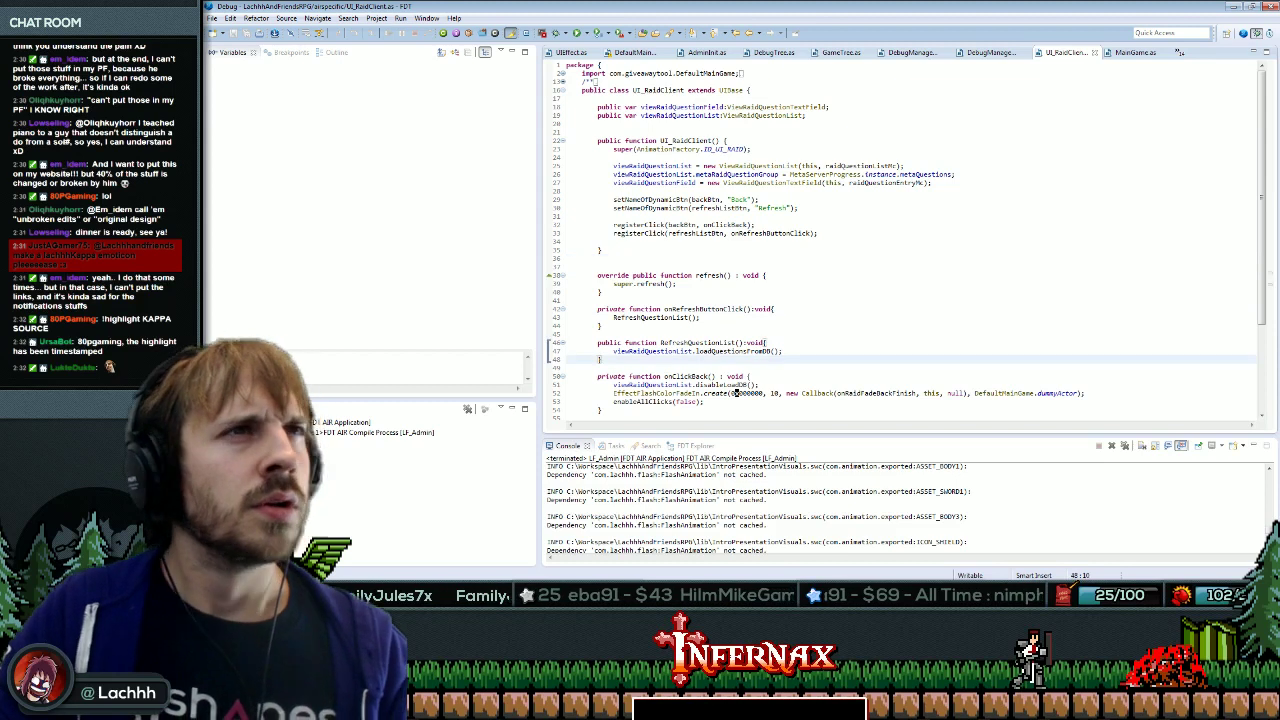
pyautogui.scroll(-5, 906, 240)
pyautogui.click(866, 331)
pyautogui.press('F11')
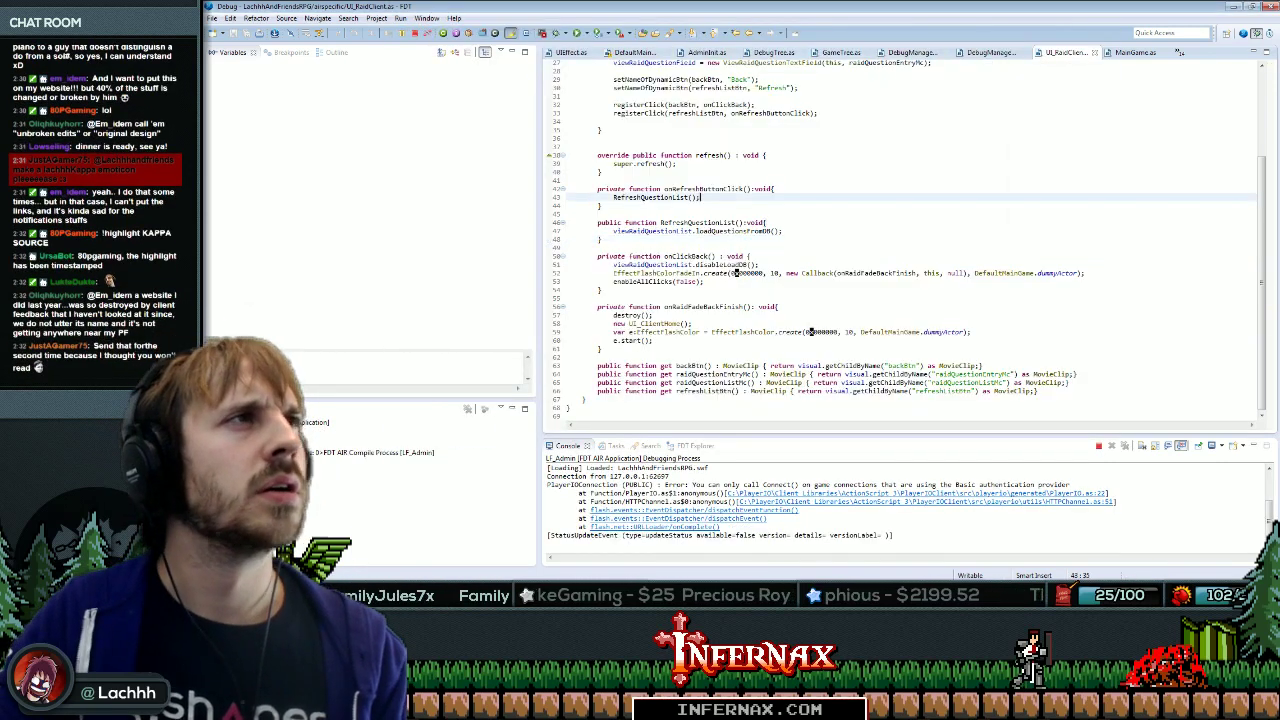
# Open the UI_MenuClient class by name search.
pyautogui.hotkey('ctrl', 'shift', 't')
pyautogui.write('UI_Menu')
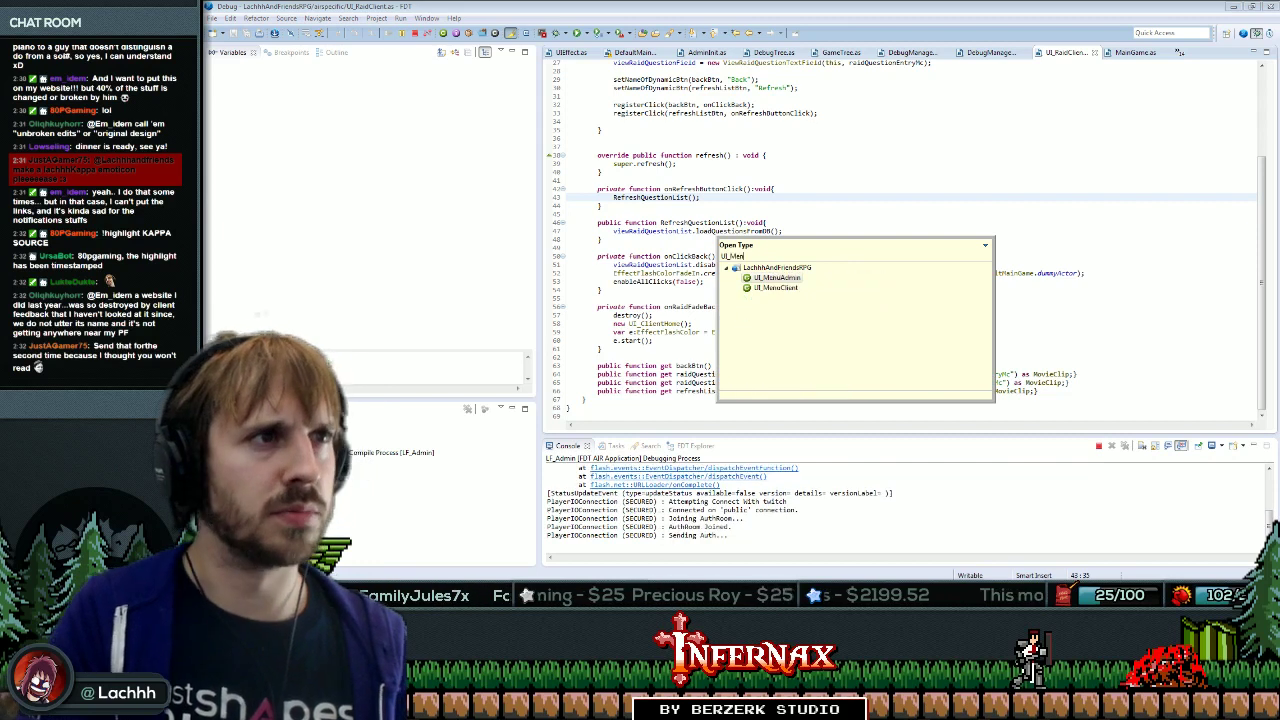
pyautogui.press('Return')
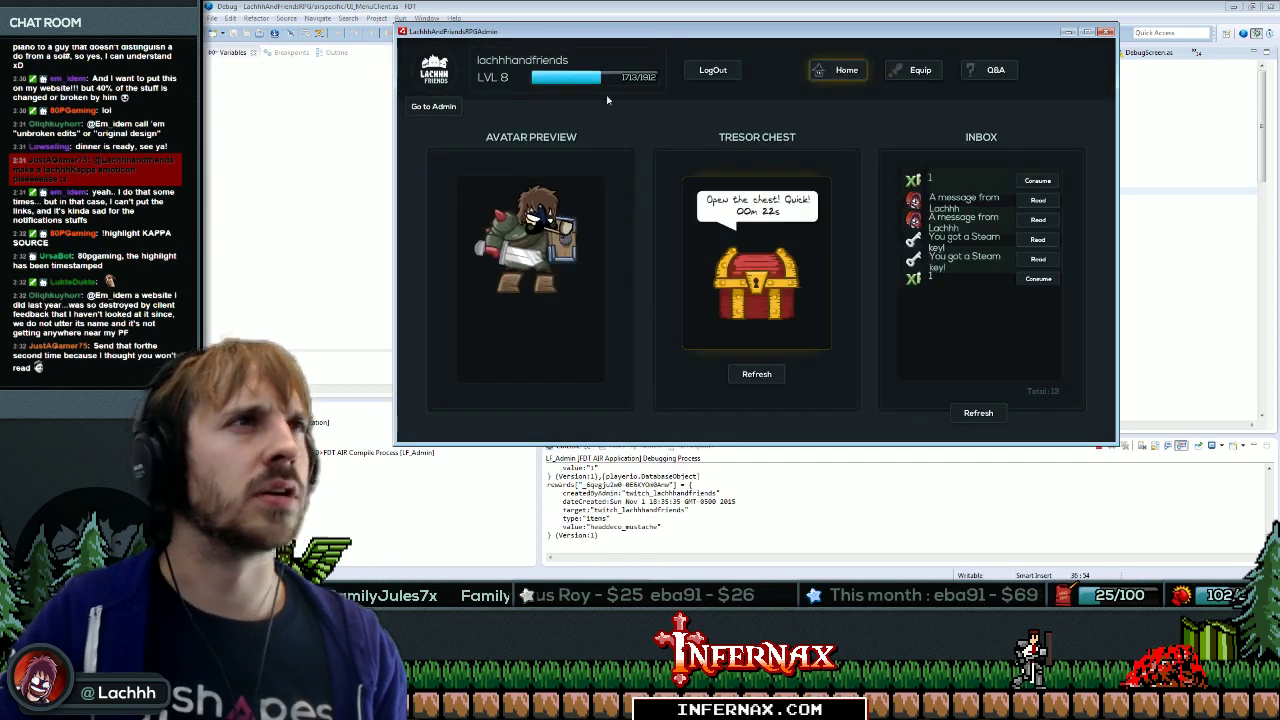
# Open Equip and follow the 'Visual must not be null' trace to ViewEquipment's head slot line.
pyautogui.click(919, 70)
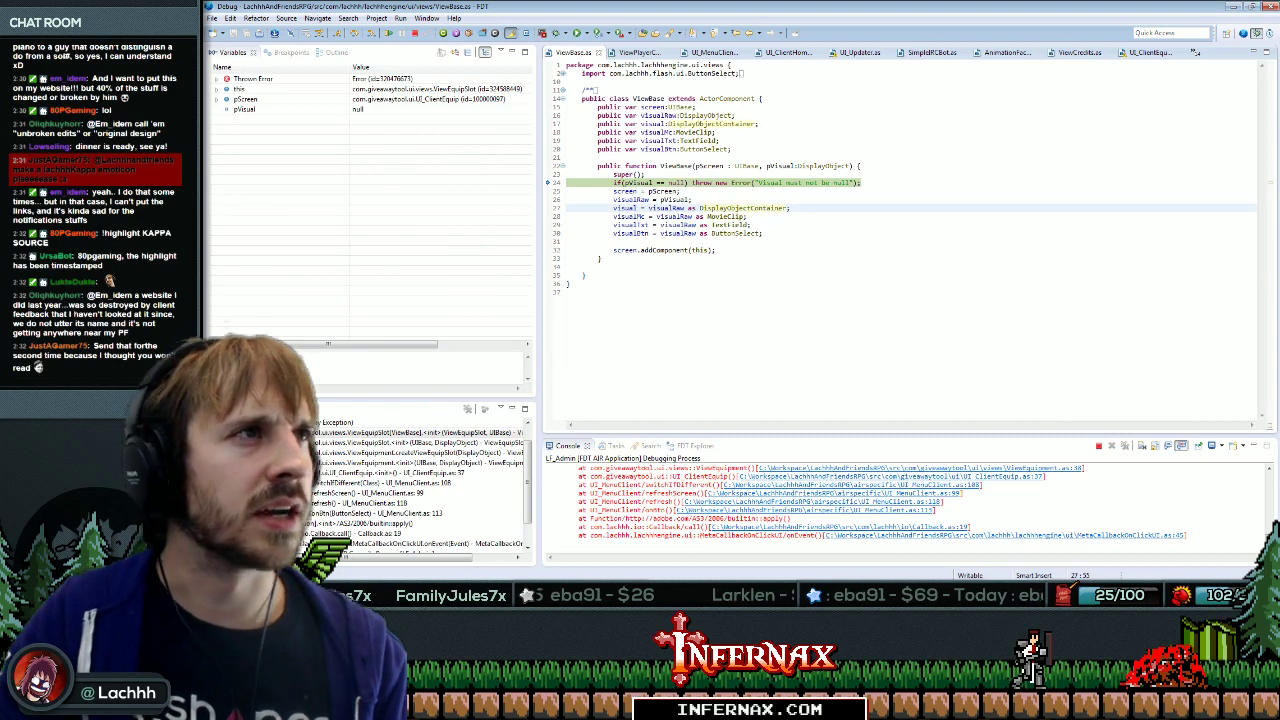
pyautogui.scroll(2, 666, 549)
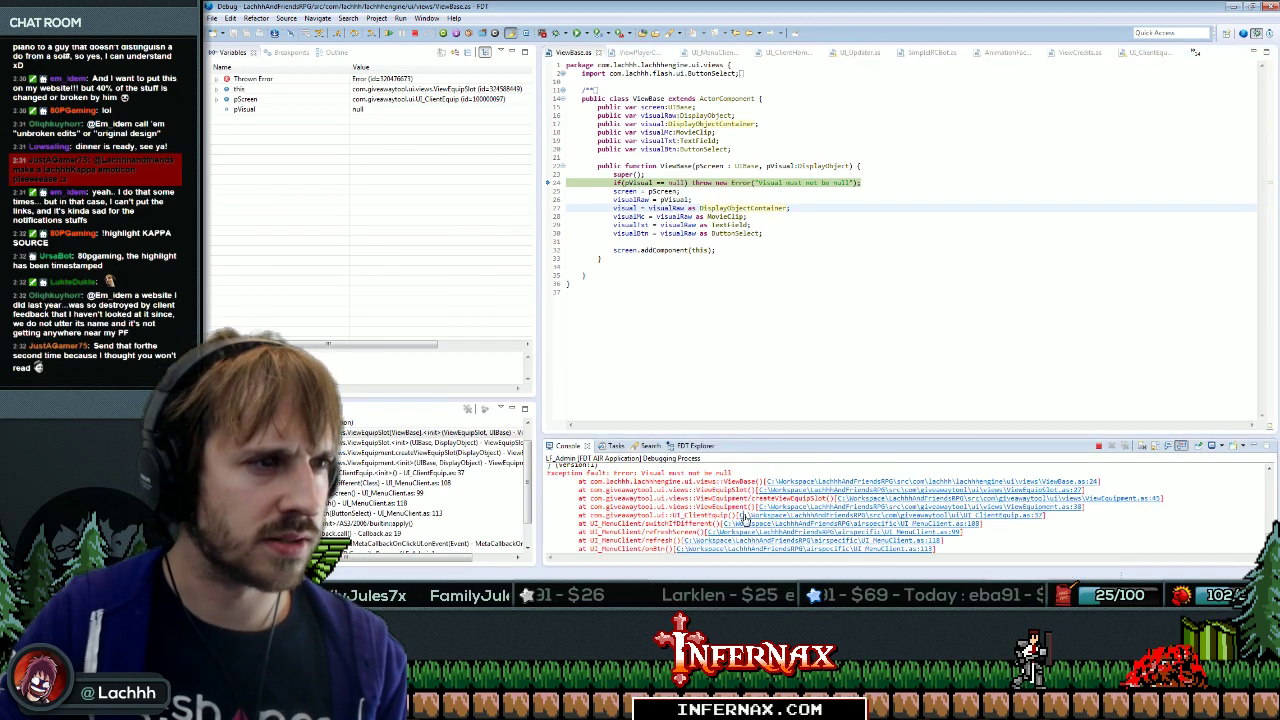
pyautogui.click(745, 516)
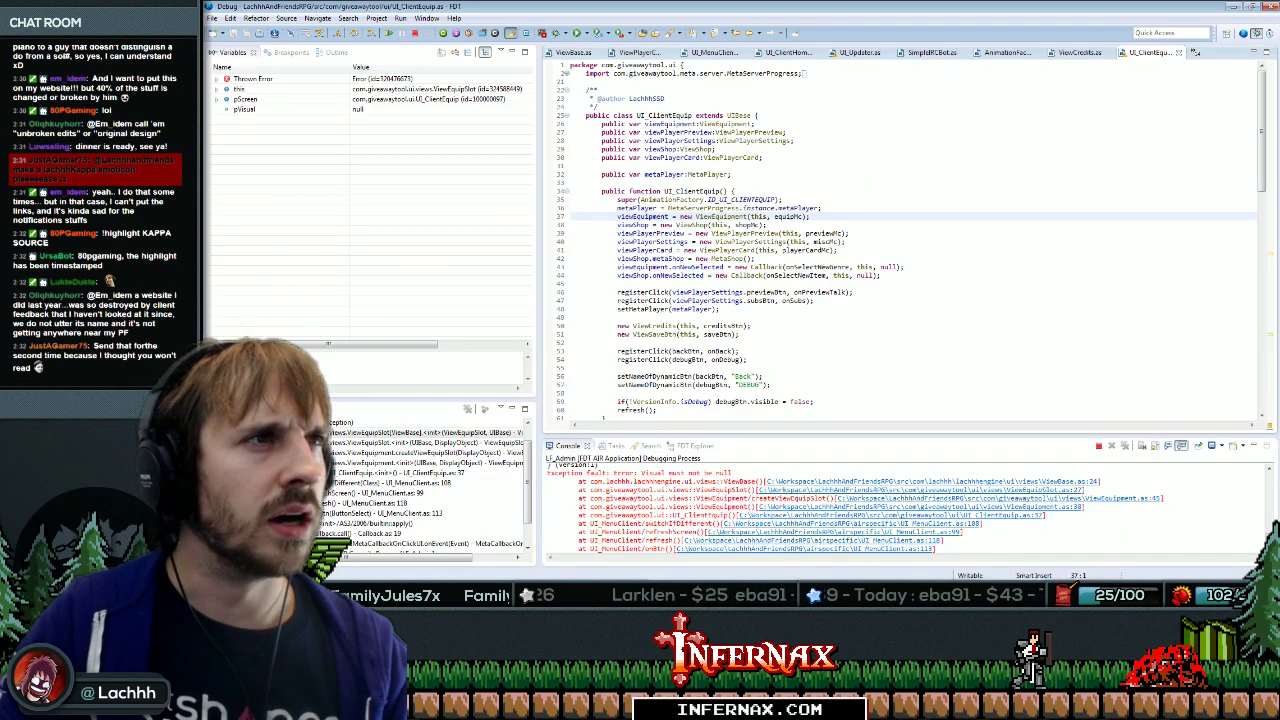
pyautogui.click(787, 216)
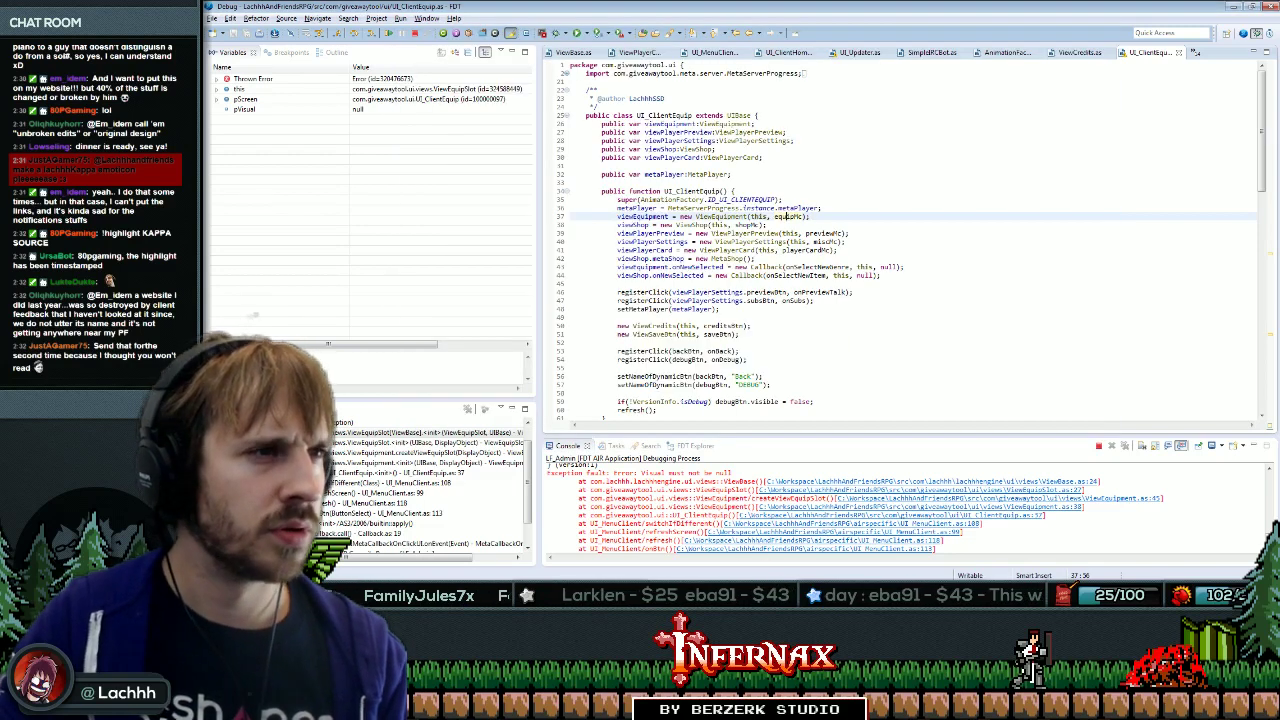
pyautogui.keyDown('ctrl'); pyautogui.click(720, 216); pyautogui.keyUp('ctrl')
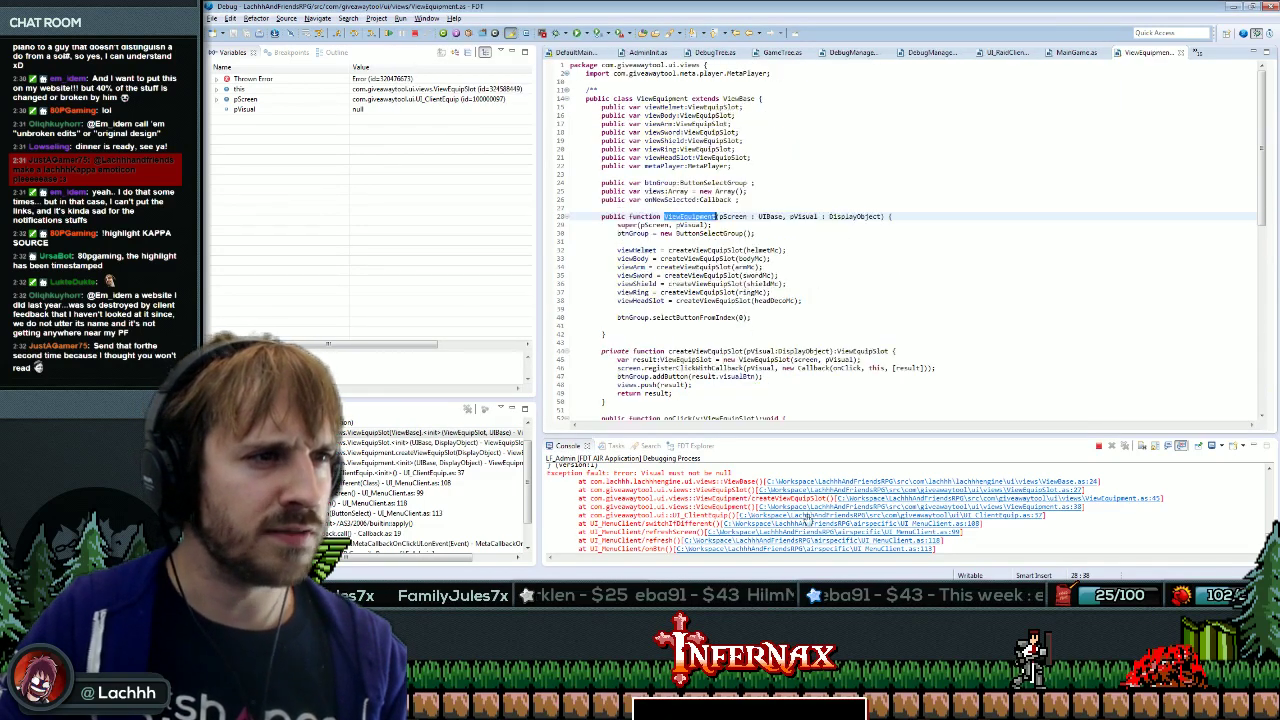
pyautogui.click(853, 498)
pyautogui.click(812, 507)
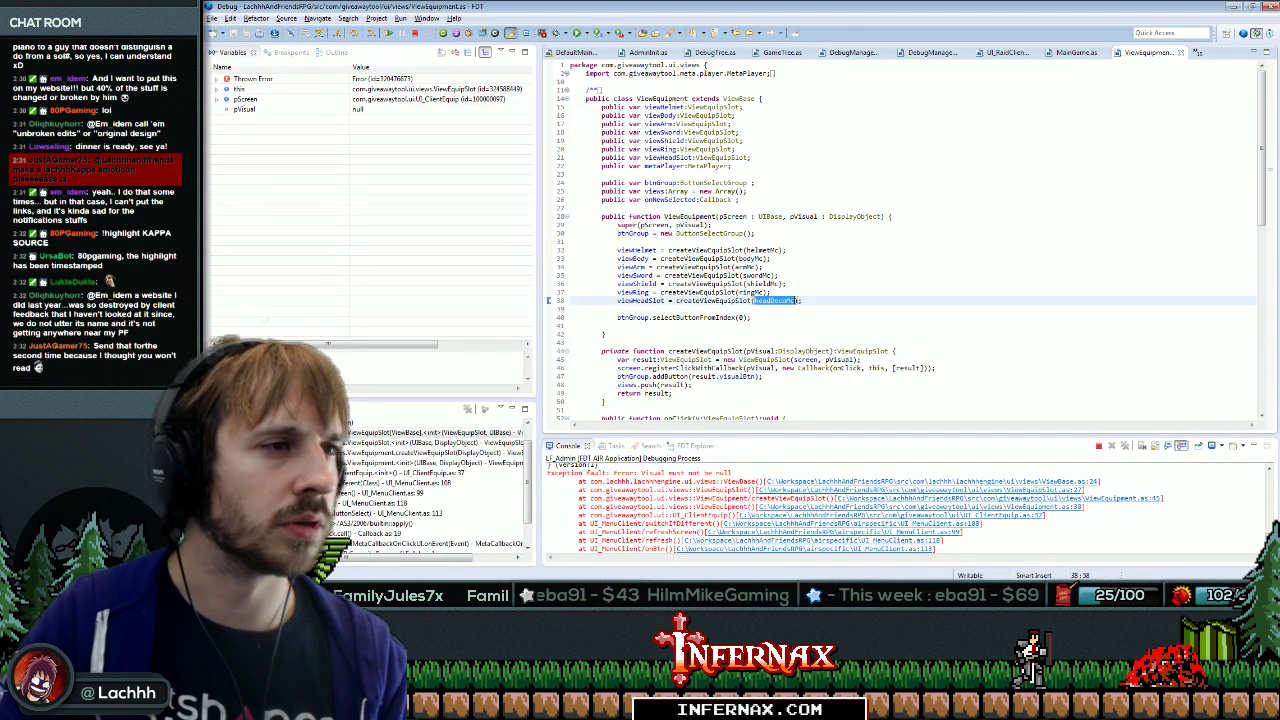
pyautogui.scroll(-15, 909, 241)
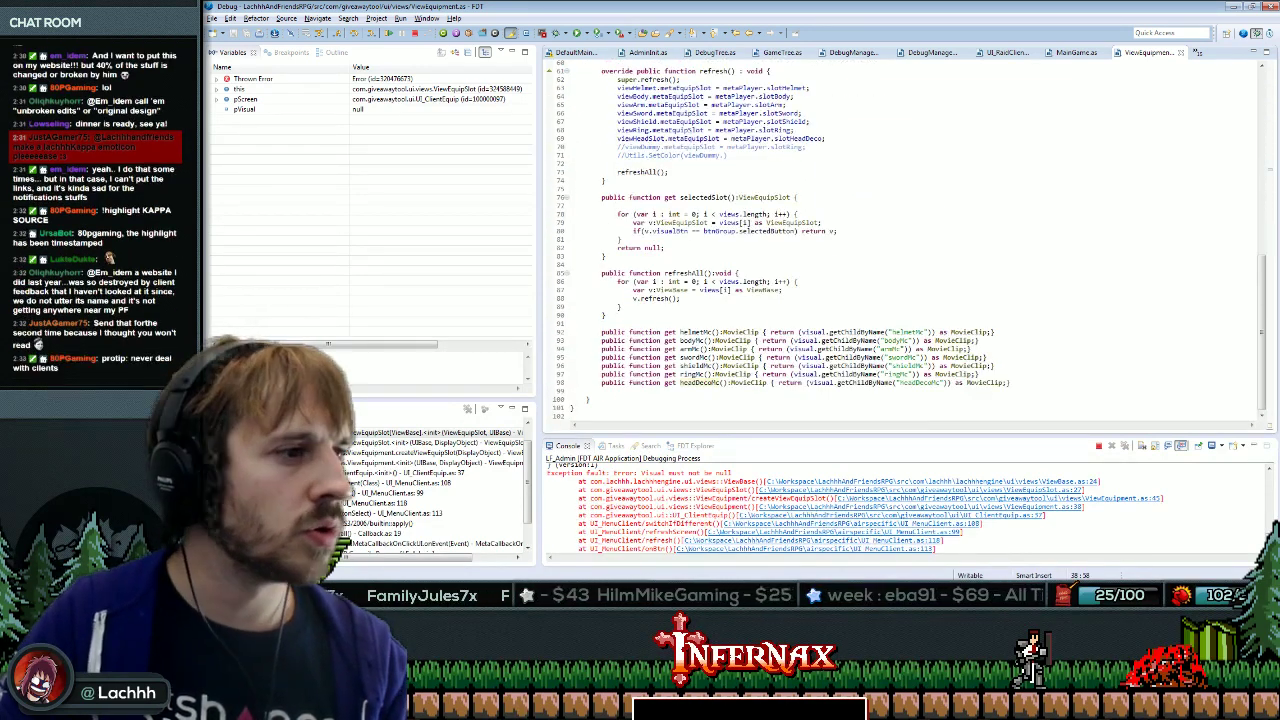
pyautogui.hotkey('alt', 'Tab')
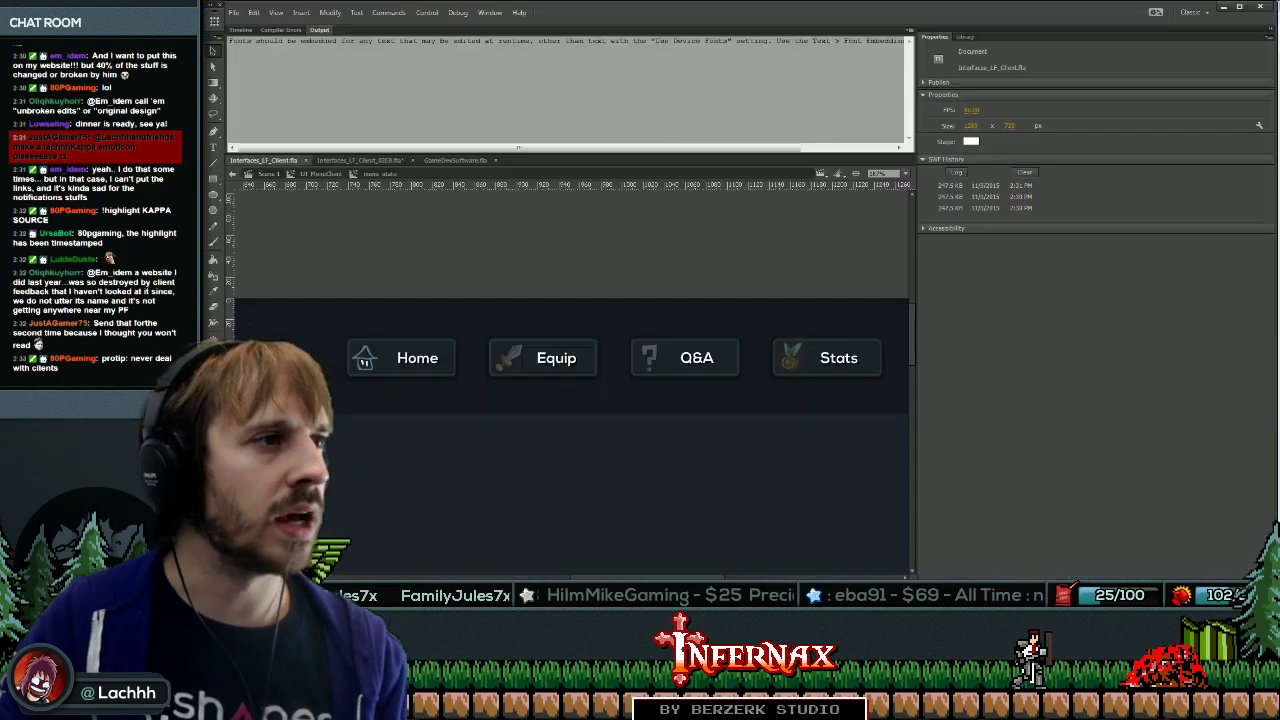
# Open the UI_ClientEquip symbol from the Library for editing.
pyautogui.click(247, 356)
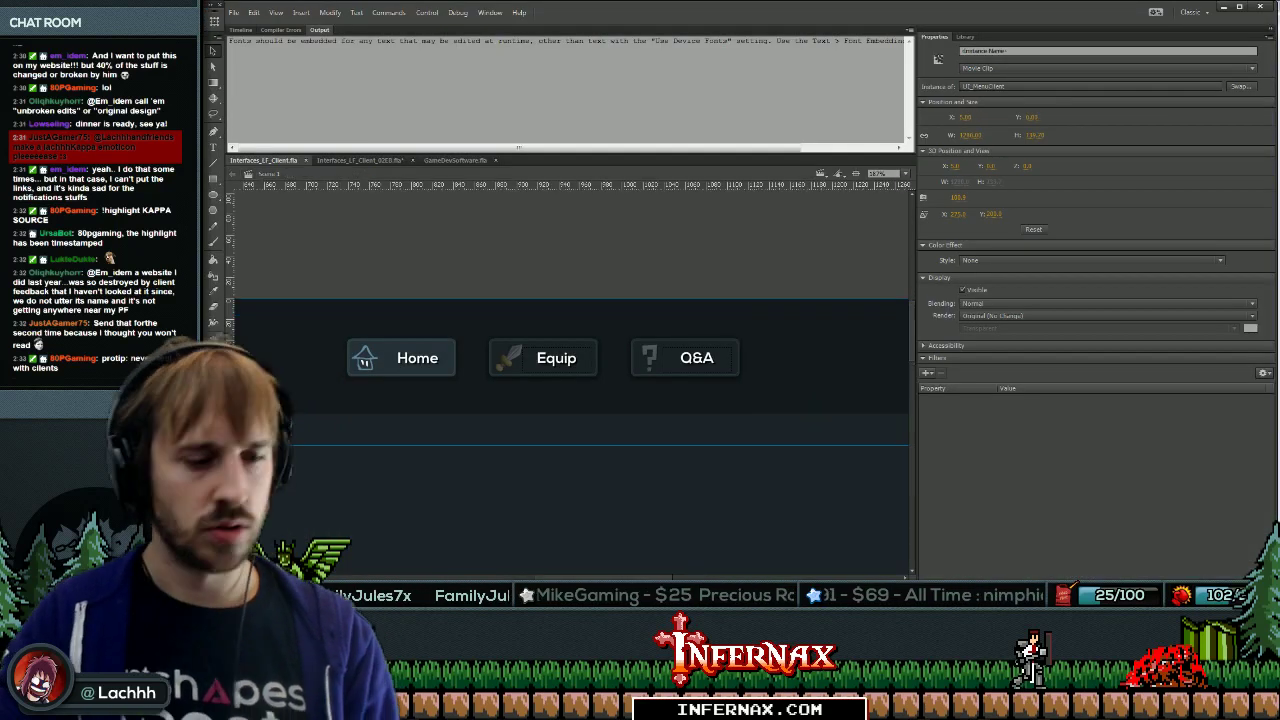
pyautogui.hotkey('ctrl', 'k')
pyautogui.hotkey('ctrl', 'l')
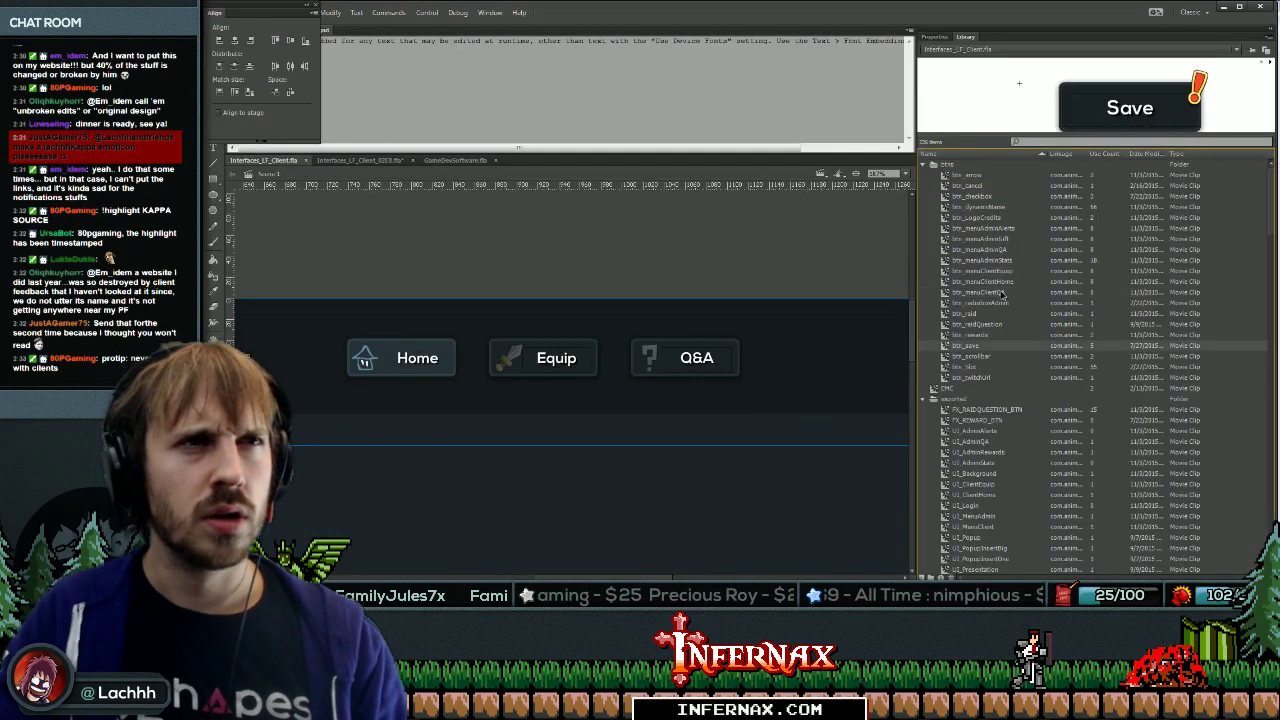
pyautogui.click(315, 8)
pyautogui.click(1001, 452)
pyautogui.scroll(-3, 1001, 452)
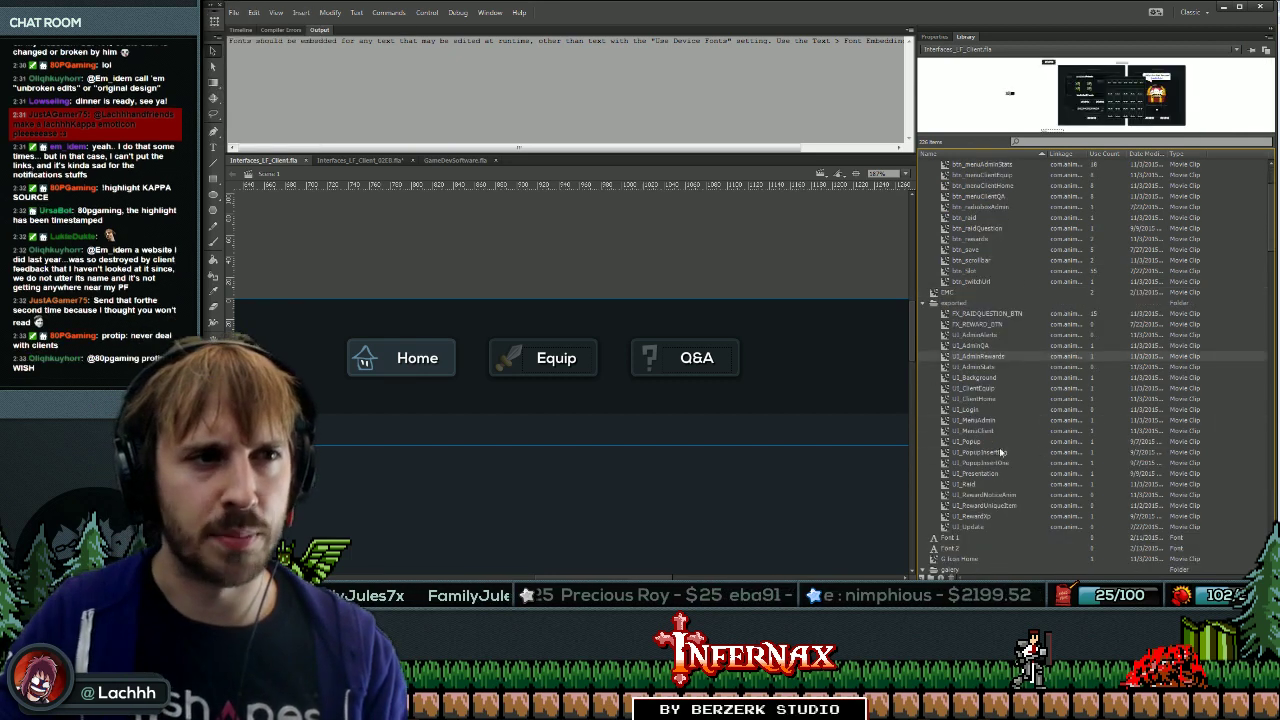
pyautogui.click(978, 389)
pyautogui.doubleClick(970, 390)
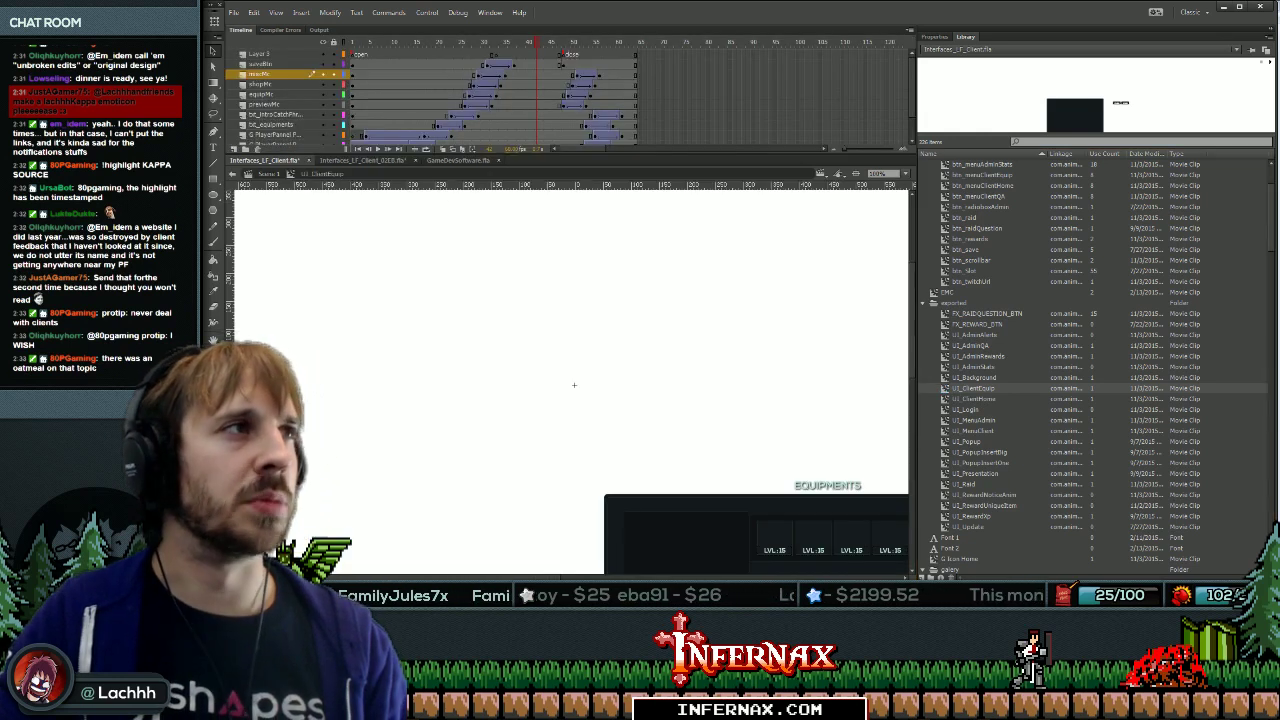
# Inspect the top-right slot in the Equipment panel, then test-export the client movie.
pyautogui.moveTo(760, 495); pyautogui.dragTo(528, 310)
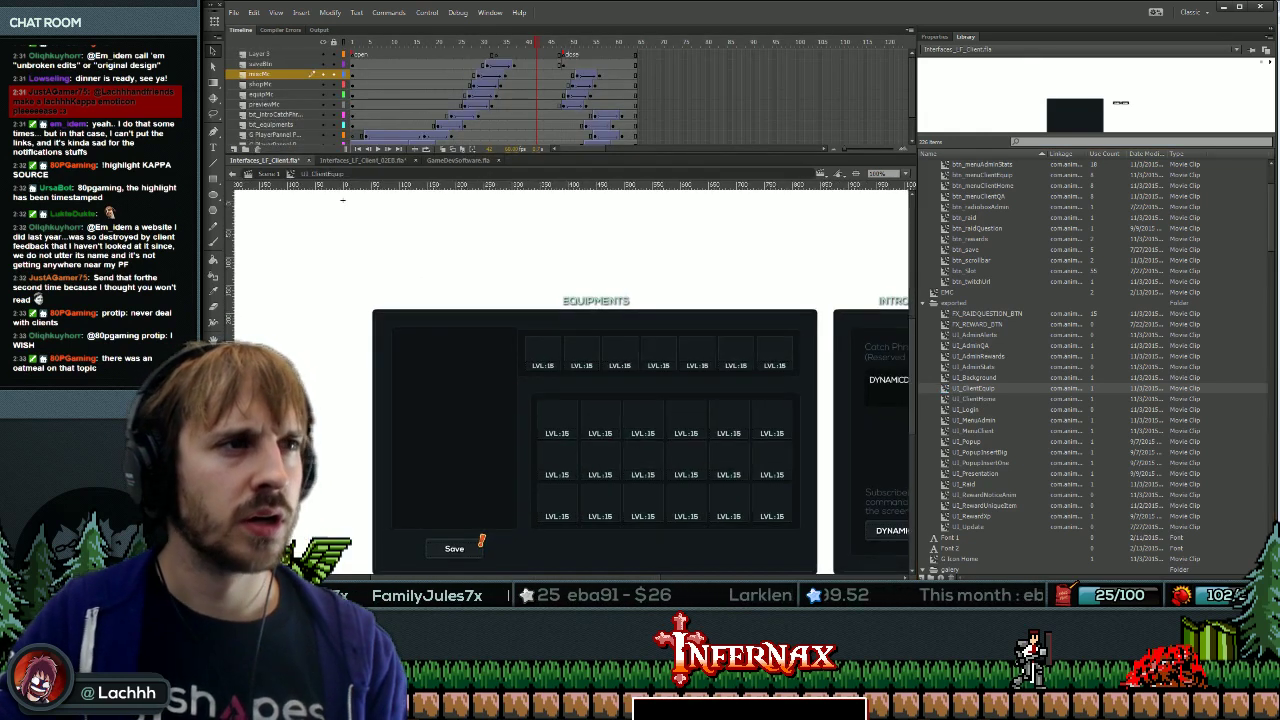
pyautogui.doubleClick(528, 310)
pyautogui.click(760, 340)
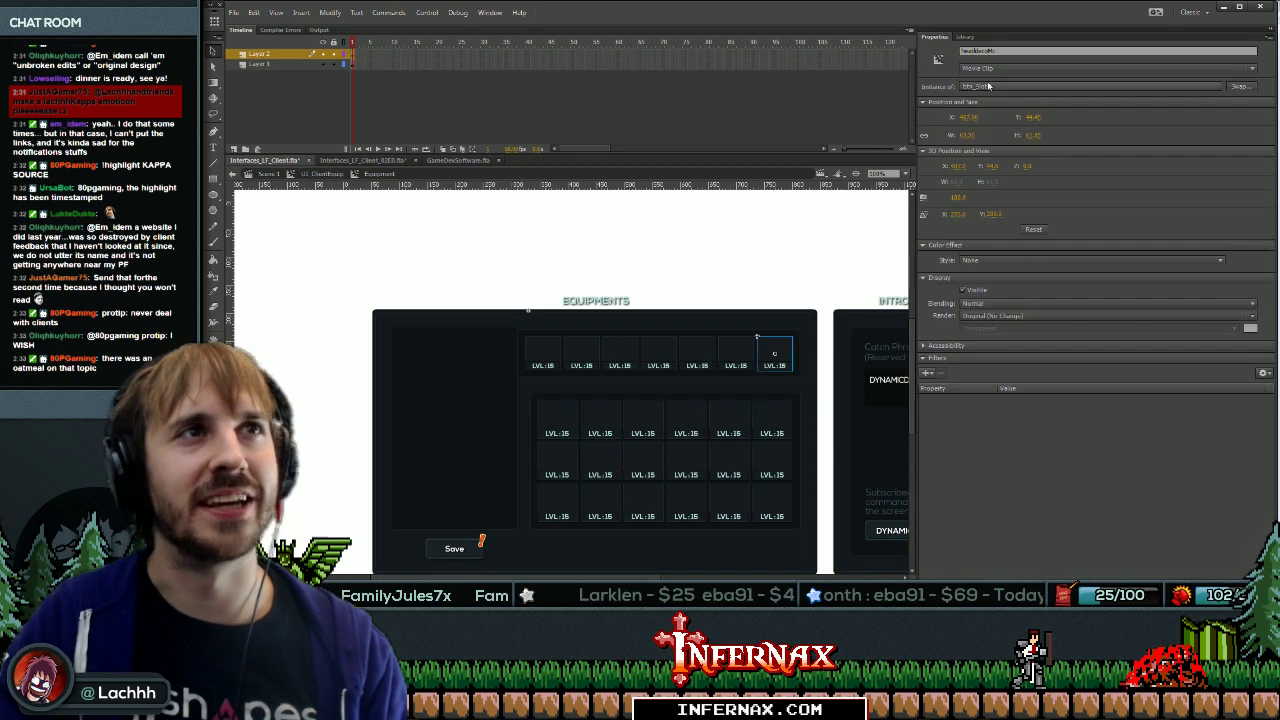
pyautogui.press('Escape')
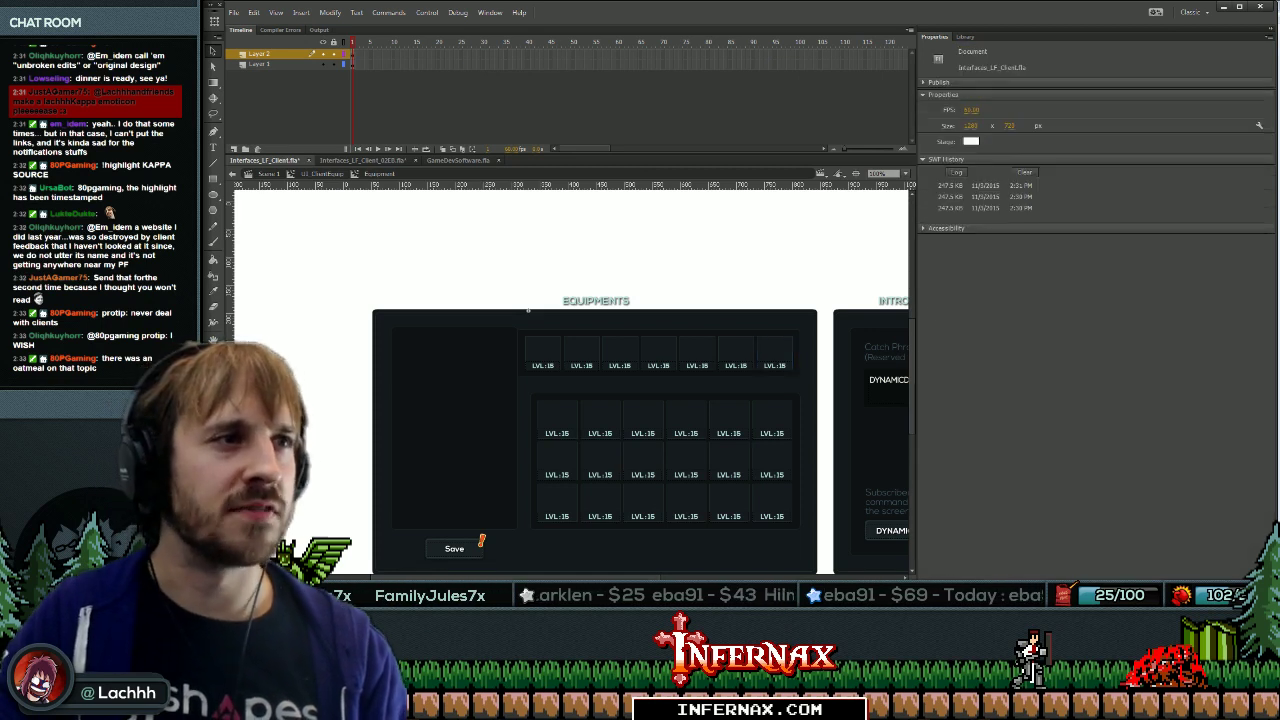
pyautogui.click(758, 341)
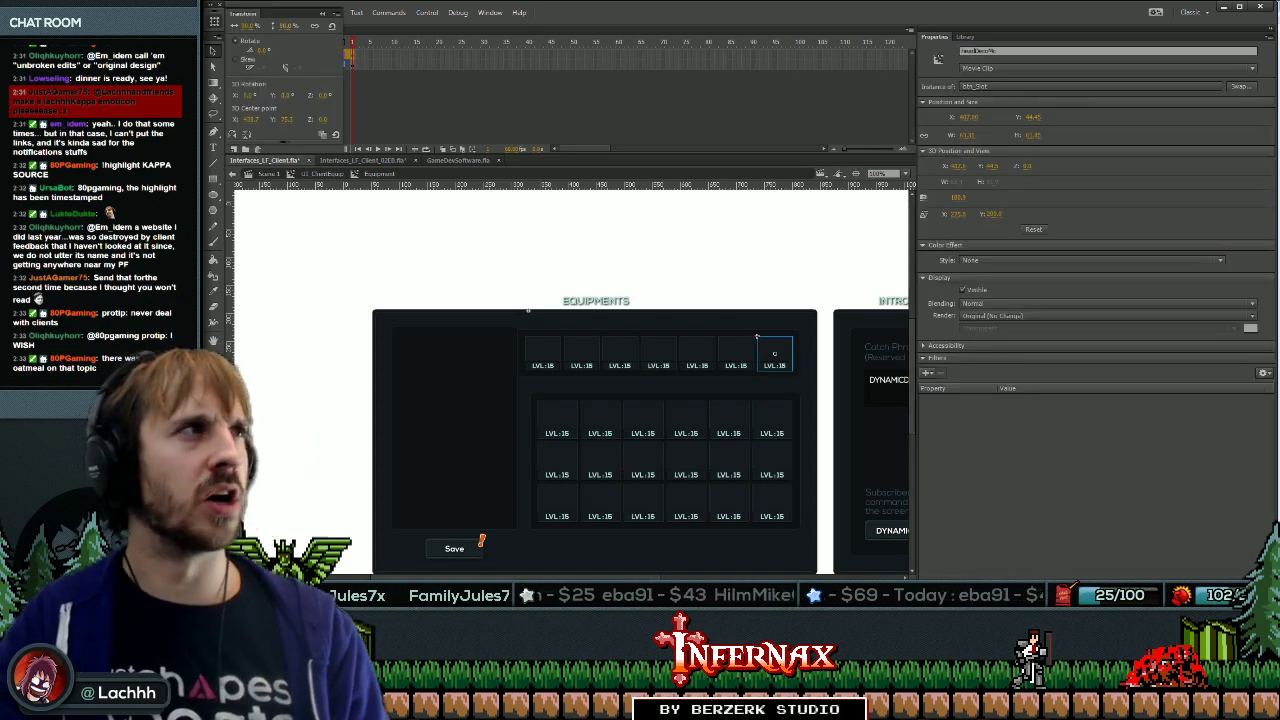
pyautogui.press('Escape')
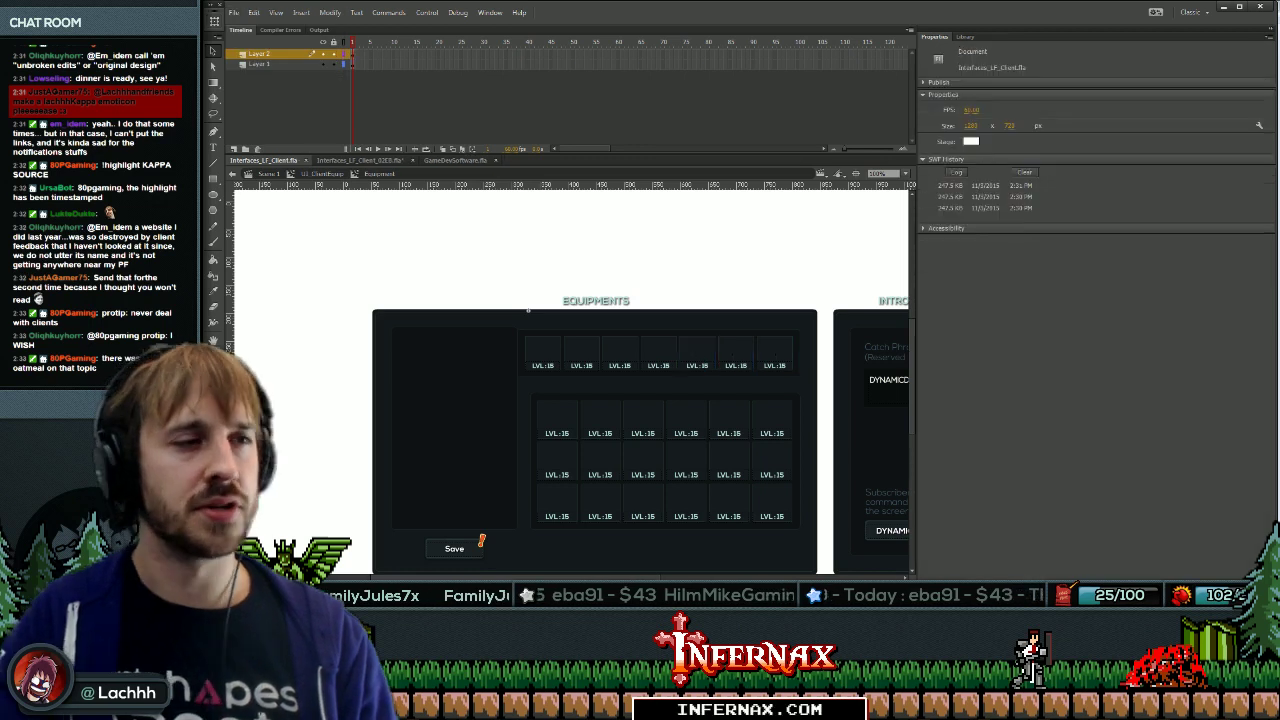
pyautogui.hotkey('ctrl', 'Return')
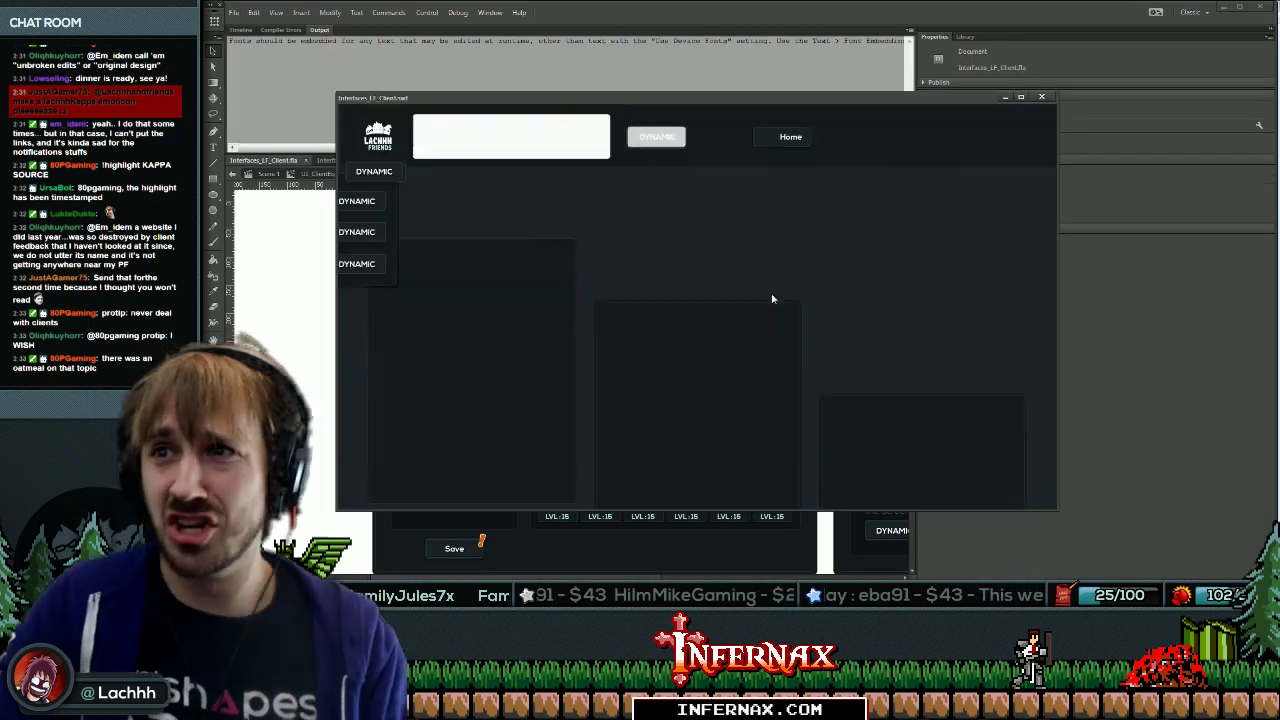
pyautogui.click(1041, 96)
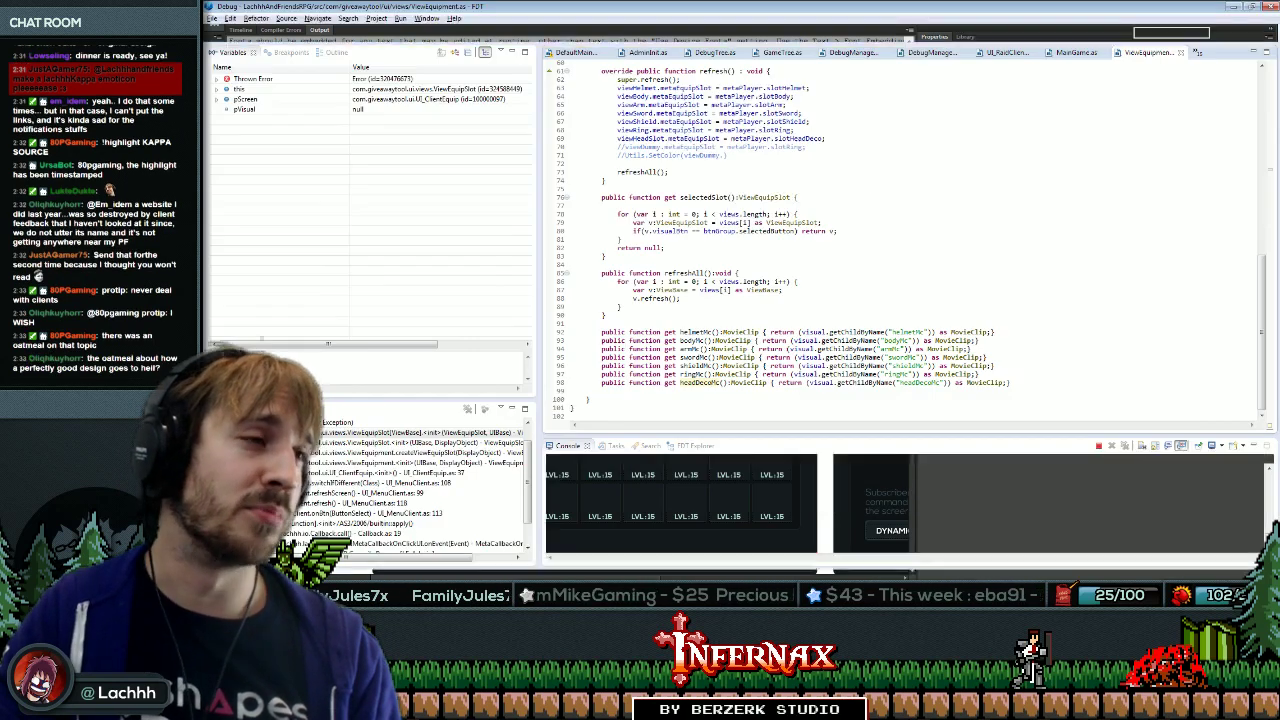
# Recompile and launch the LF_Admin app in a new debug session with F11.
pyautogui.press('Down')
pyautogui.press('F11')
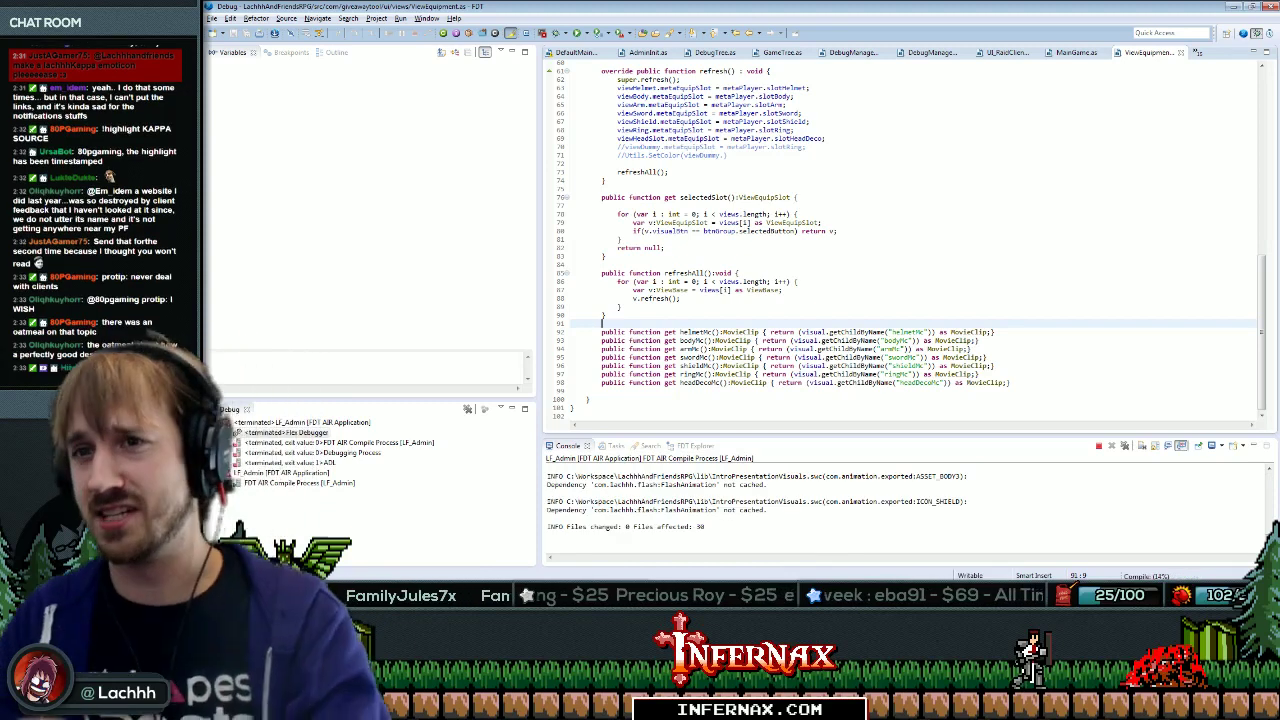
pyautogui.moveTo(850, 341)
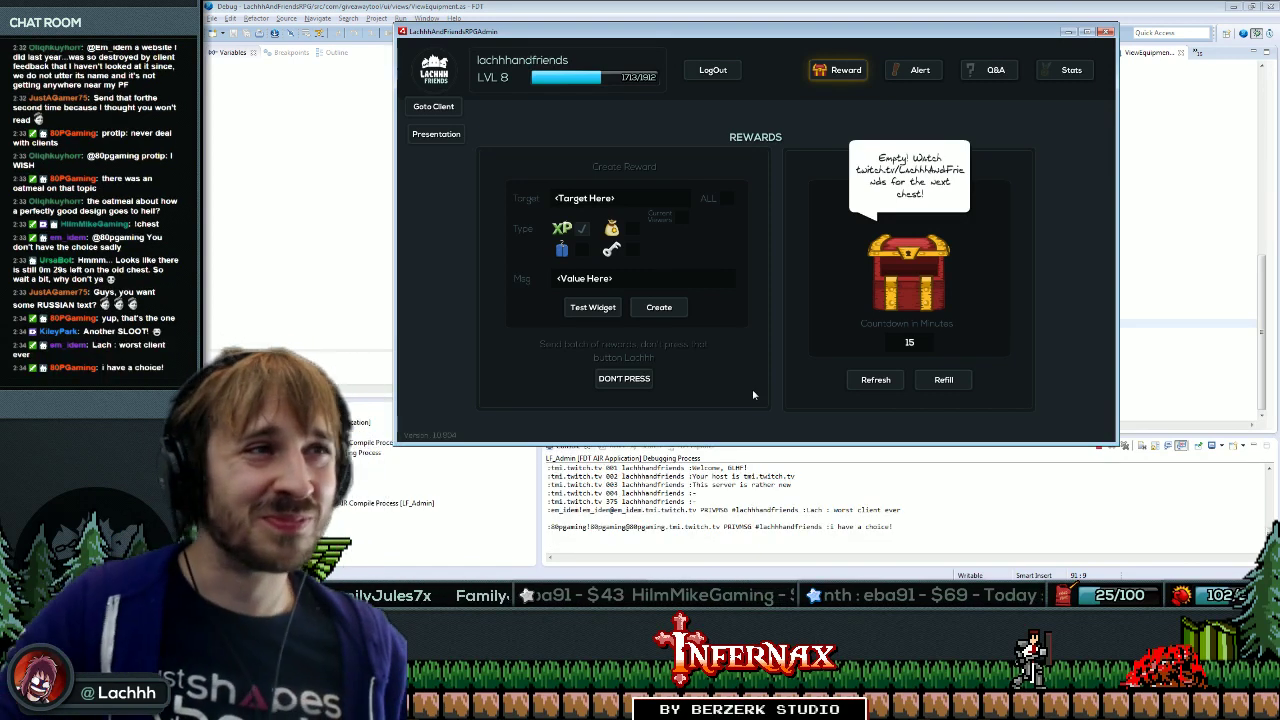
# Refill the daily chest, go to the client view, and open ViewPlayerCard.as from the crash trace.
pyautogui.click(943, 380)
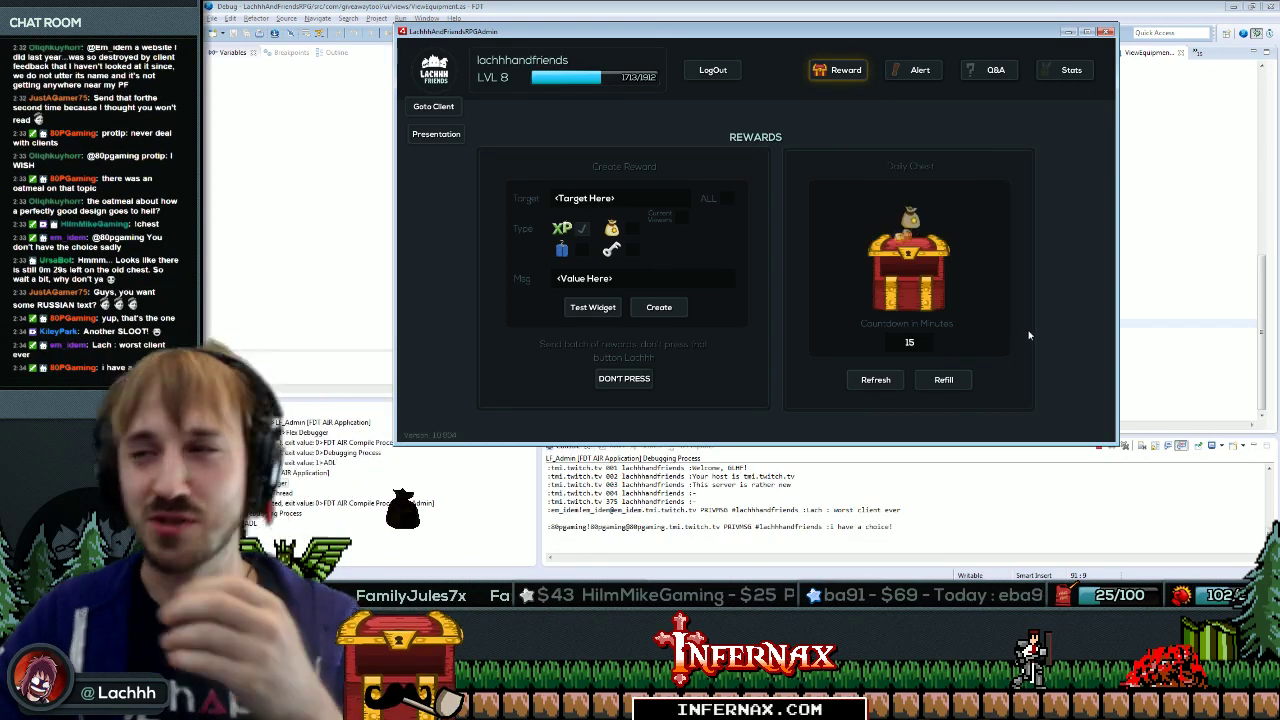
pyautogui.click(436, 114)
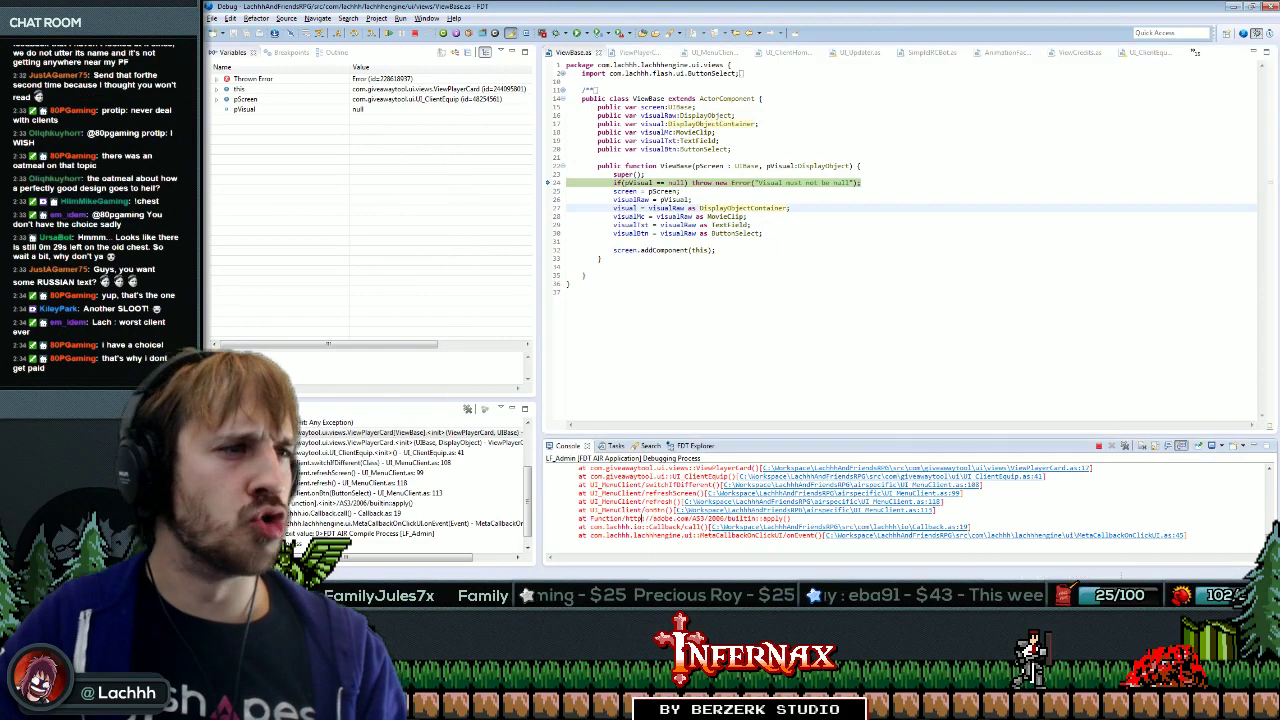
pyautogui.scroll(2, 760, 505)
pyautogui.click(790, 506)
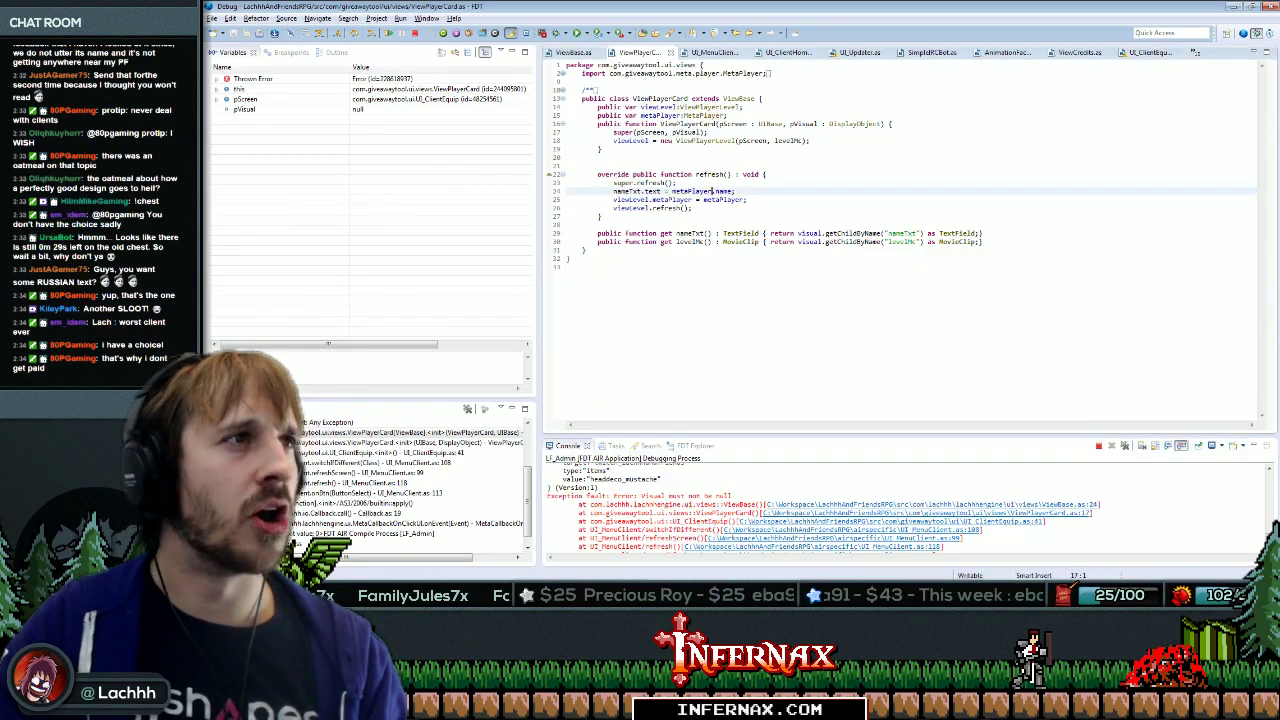
# Remove the viewPlayerCard construction line from UI_ClientEquip.as.
pyautogui.click(755, 521)
pyautogui.click(812, 249)
pyautogui.press('End')
pyautogui.hotkey('shift', 'Home')
pyautogui.hotkey('ctrl', 'x')
pyautogui.press('Up')
pyautogui.press('Up')
pyautogui.press('Up')
pyautogui.press('Up')
pyautogui.press('Up')
pyautogui.press('Up')
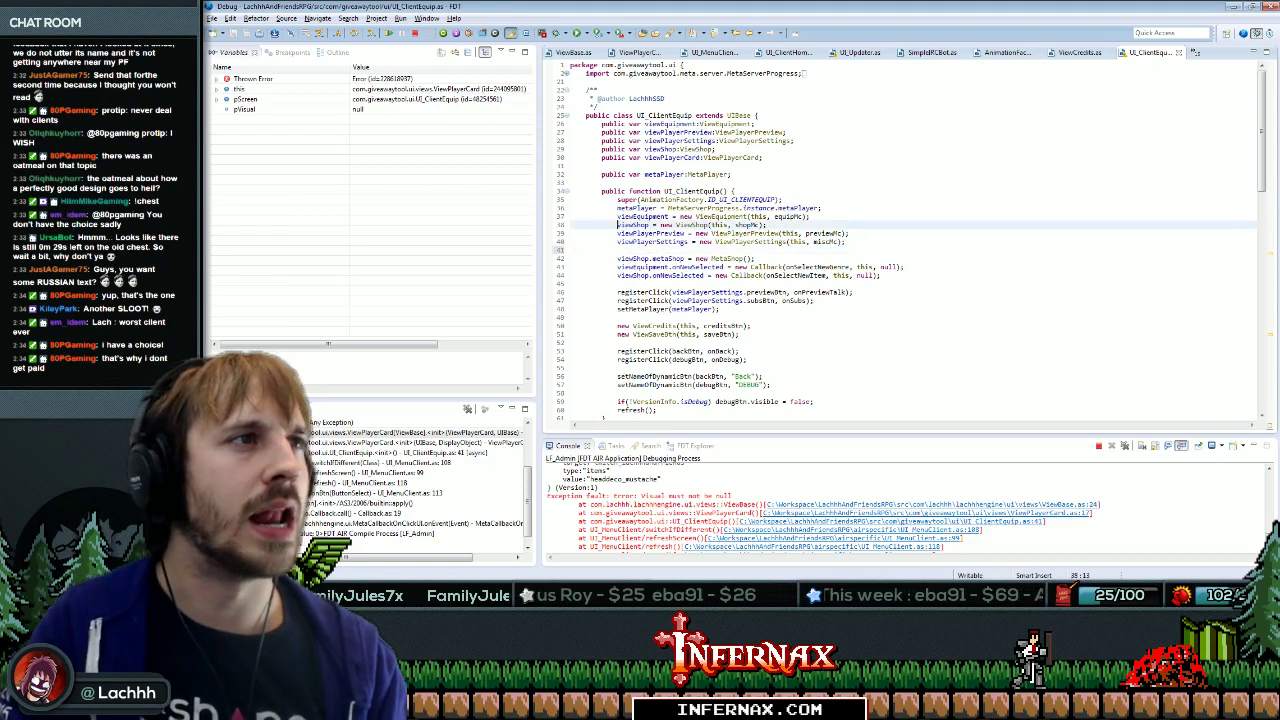
pyautogui.click(763, 157)
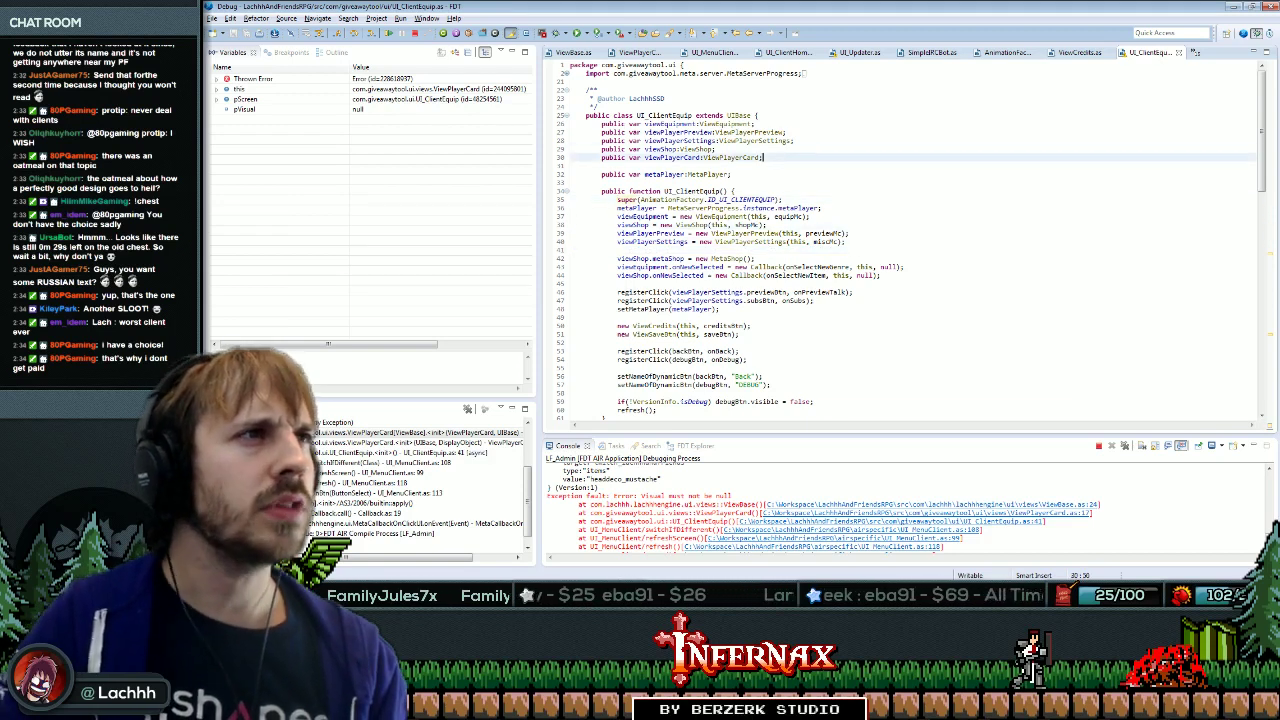
# Delete the playerCardMc getter at the end of the file.
pyautogui.hotkey('ctrl', 'End')
pyautogui.click(978, 349)
pyautogui.press('Down')
pyautogui.press('End')
pyautogui.hotkey('shift', 'Home')
pyautogui.hotkey('ctrl', 'x')
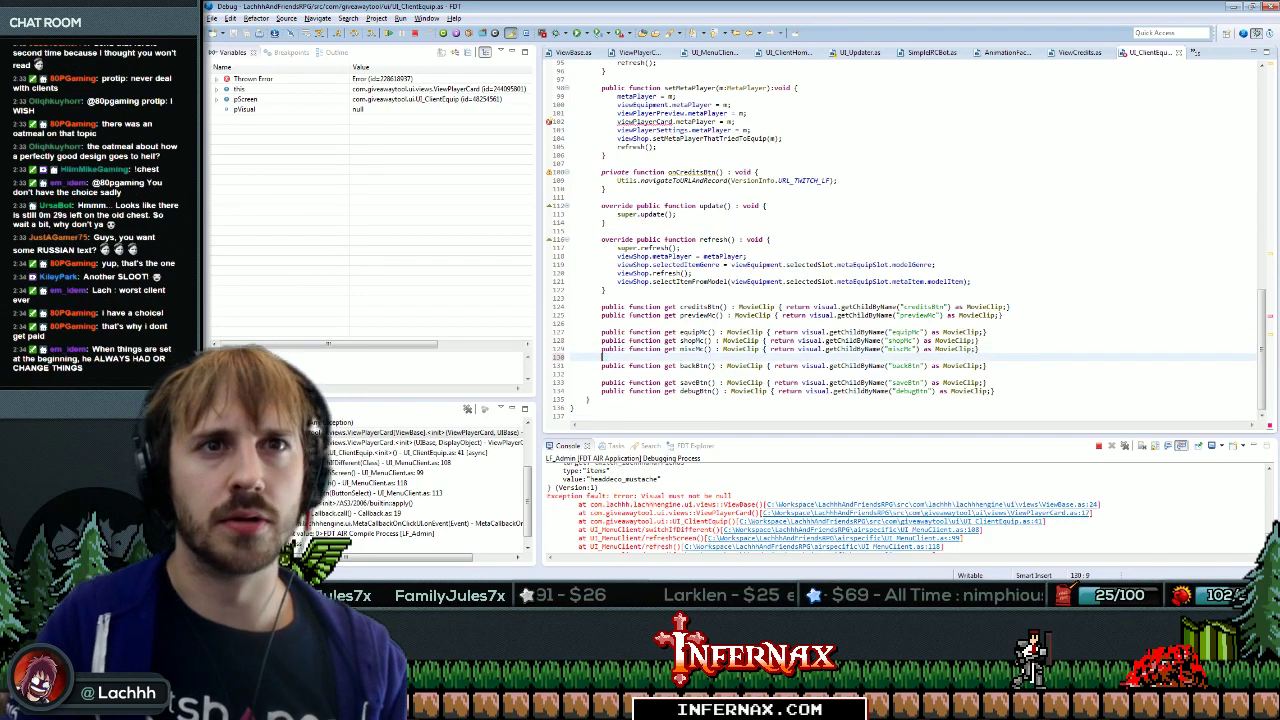
# Delete the viewPlayerCard metaPlayer assignment.
pyautogui.scroll(1, 900, 240)
pyautogui.click(979, 344)
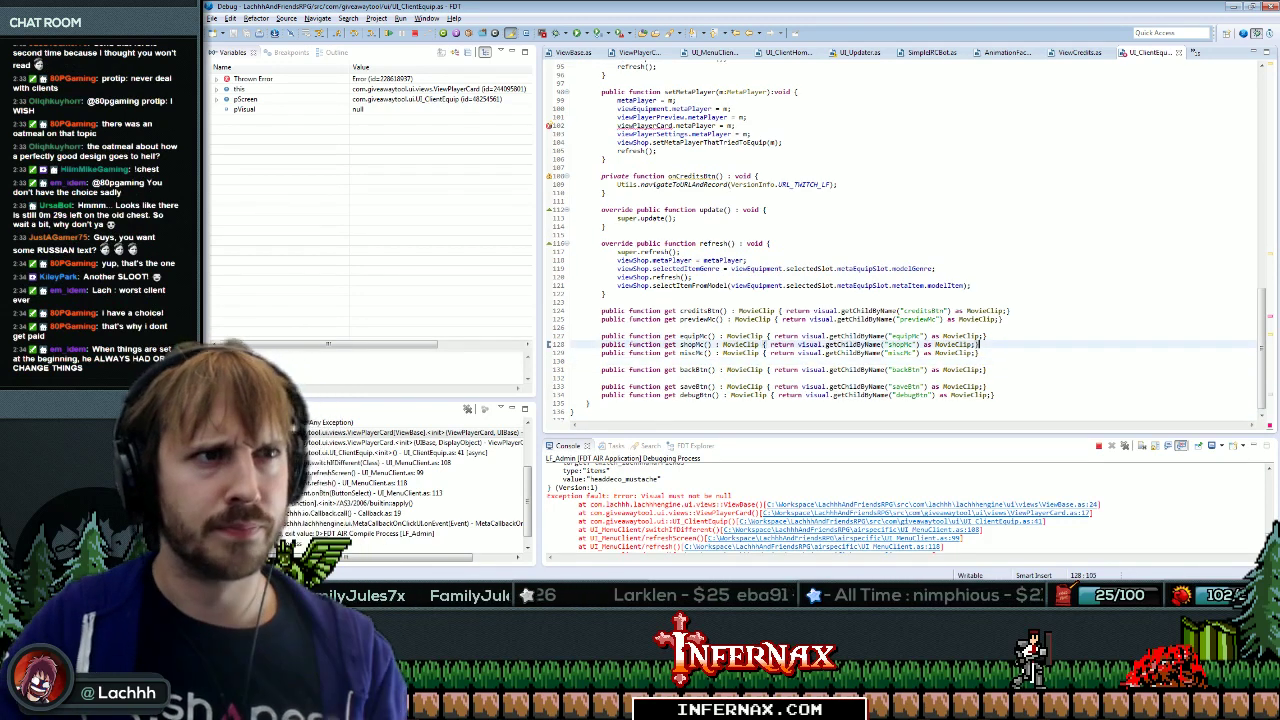
pyautogui.scroll(1, 900, 240)
pyautogui.click(737, 159)
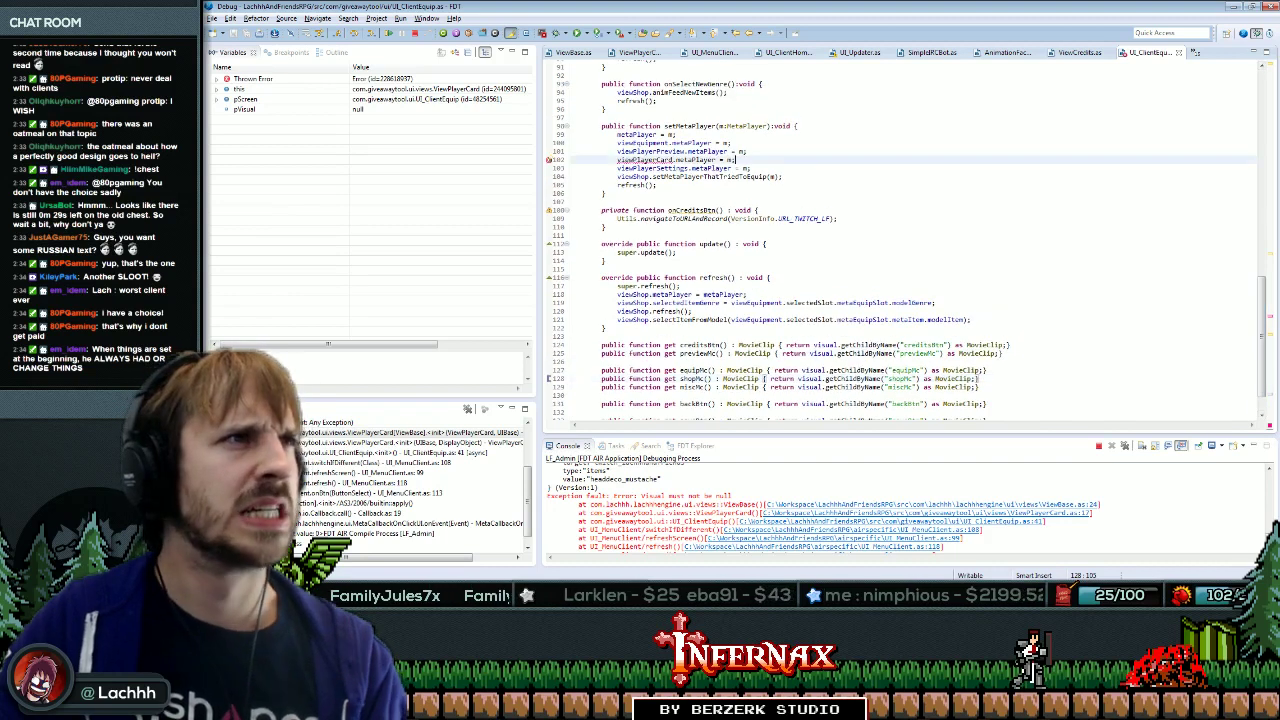
pyautogui.hotkey('ctrl', 'x')
pyautogui.click(980, 378)
# Delete the backBtn getter line.
pyautogui.moveTo(1267, 349); pyautogui.dragTo(1265, 150)
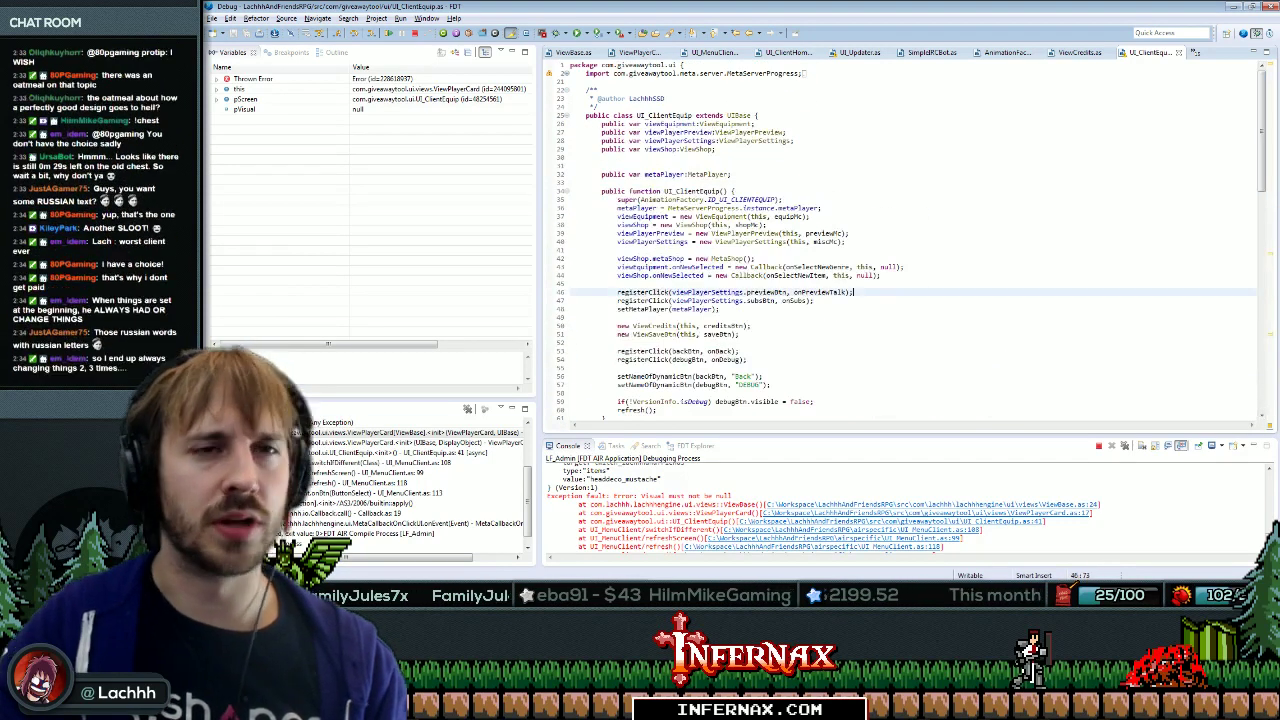
pyautogui.scroll(-20, 900, 240)
pyautogui.click(988, 365)
pyautogui.press('Home')
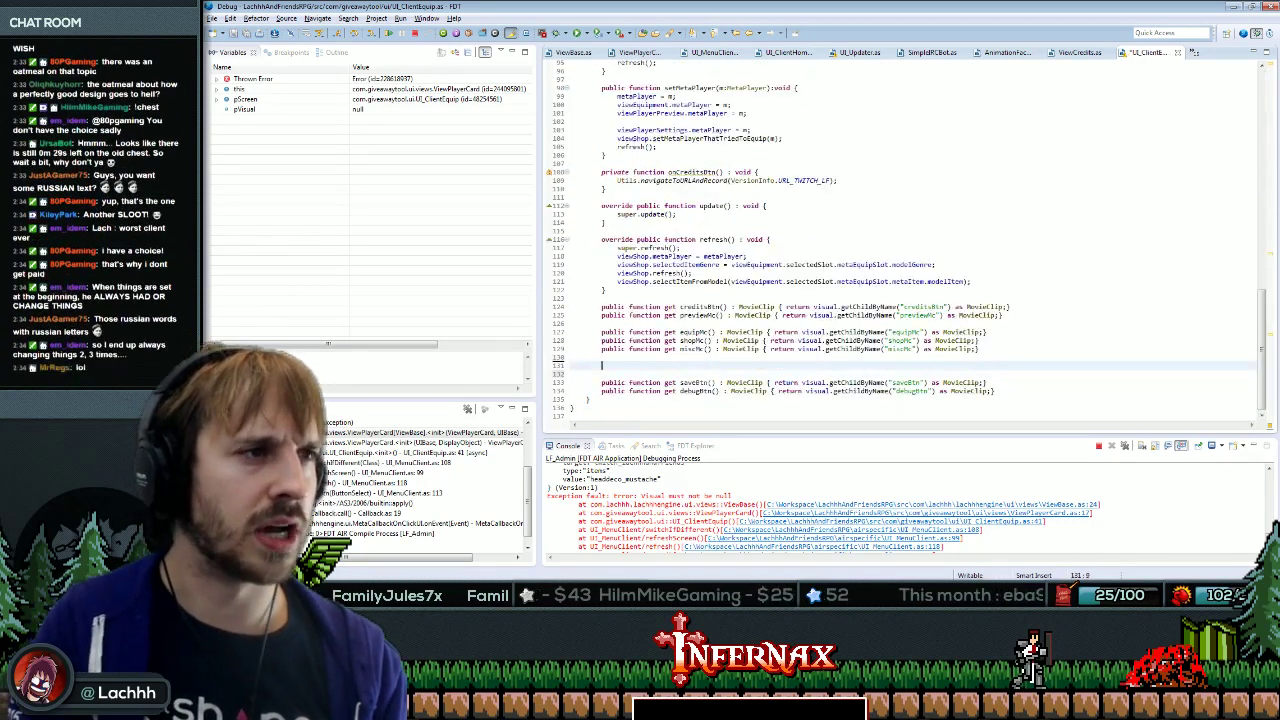
pyautogui.hotkey('shift', 'Down')
pyautogui.hotkey('ctrl', 'x')
# Delete the onCreditsBtn function.
pyautogui.scroll(5, 900, 240)
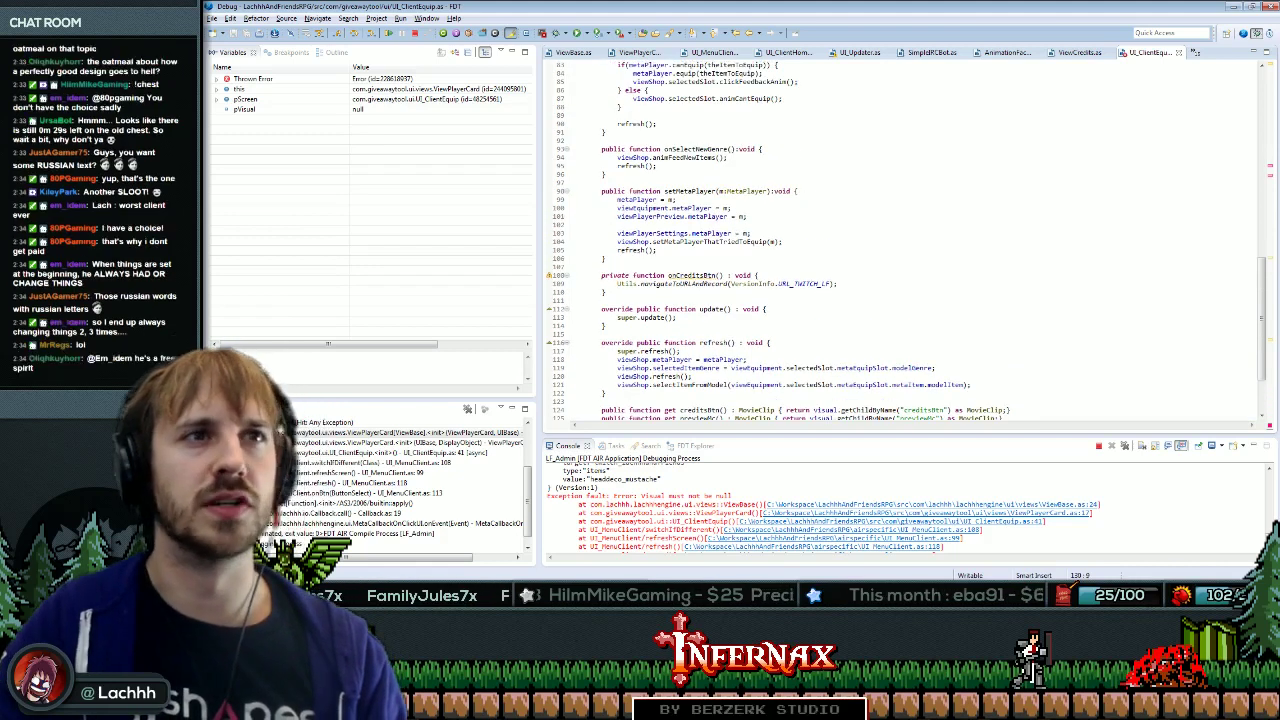
pyautogui.click(697, 302)
pyautogui.hotkey('shift', 'Down')
pyautogui.hotkey('shift', 'Down')
pyautogui.hotkey('shift', 'Down')
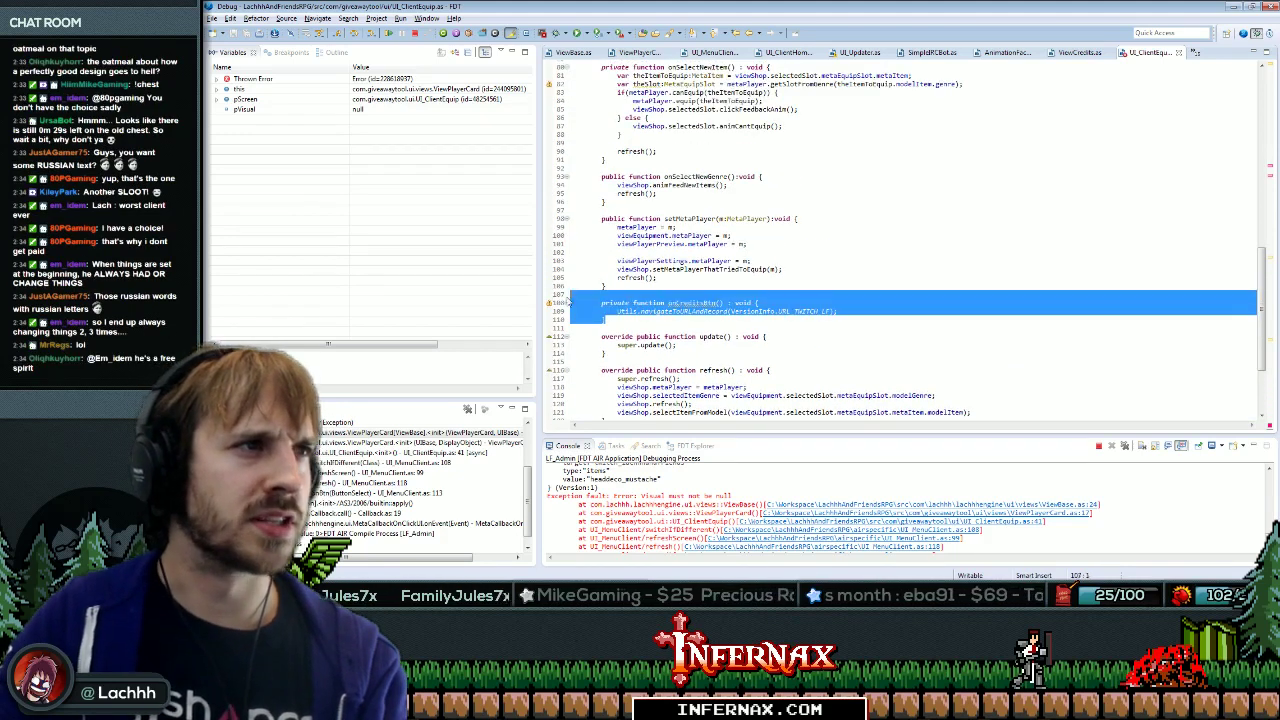
pyautogui.press('Delete')
# Delete the Back button label line and the backBtn click registration.
pyautogui.scroll(10, 900, 240)
pyautogui.scroll(2, 900, 240)
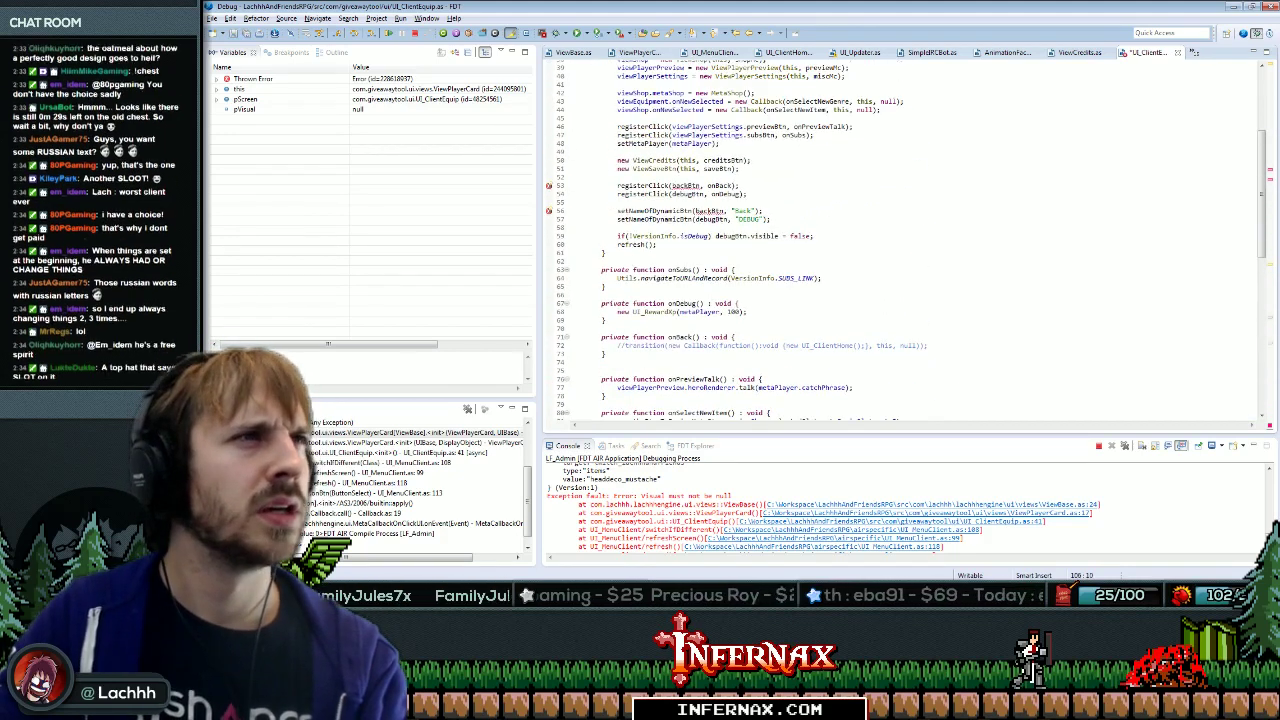
pyautogui.hotkey('shift', 'Down')
pyautogui.press('Delete')
pyautogui.press('Up')
pyautogui.press('Up')
pyautogui.press('Up')
pyautogui.press('End')
pyautogui.hotkey('shift', 'Up')
pyautogui.press('Delete')
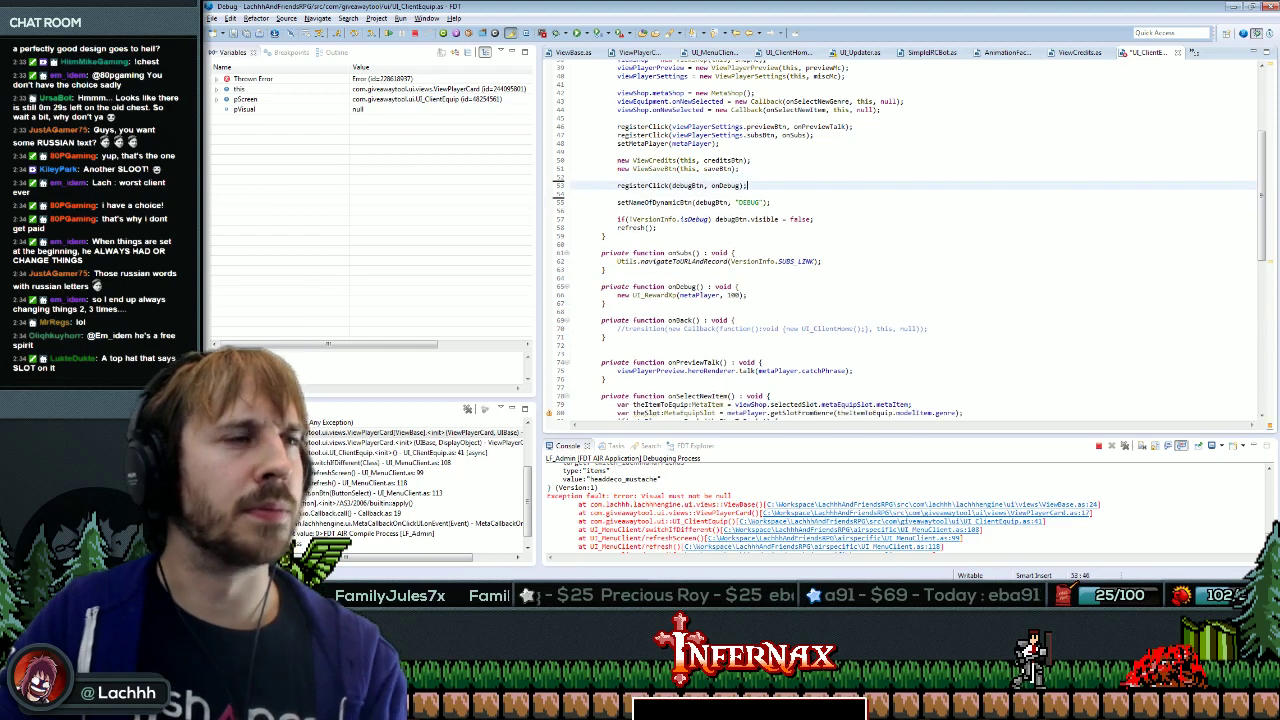
# Remove the leftover blank line 31 and recompile with F11.
pyautogui.scroll(2, 900, 240)
pyautogui.scroll(3, 900, 240)
pyautogui.press('Up')
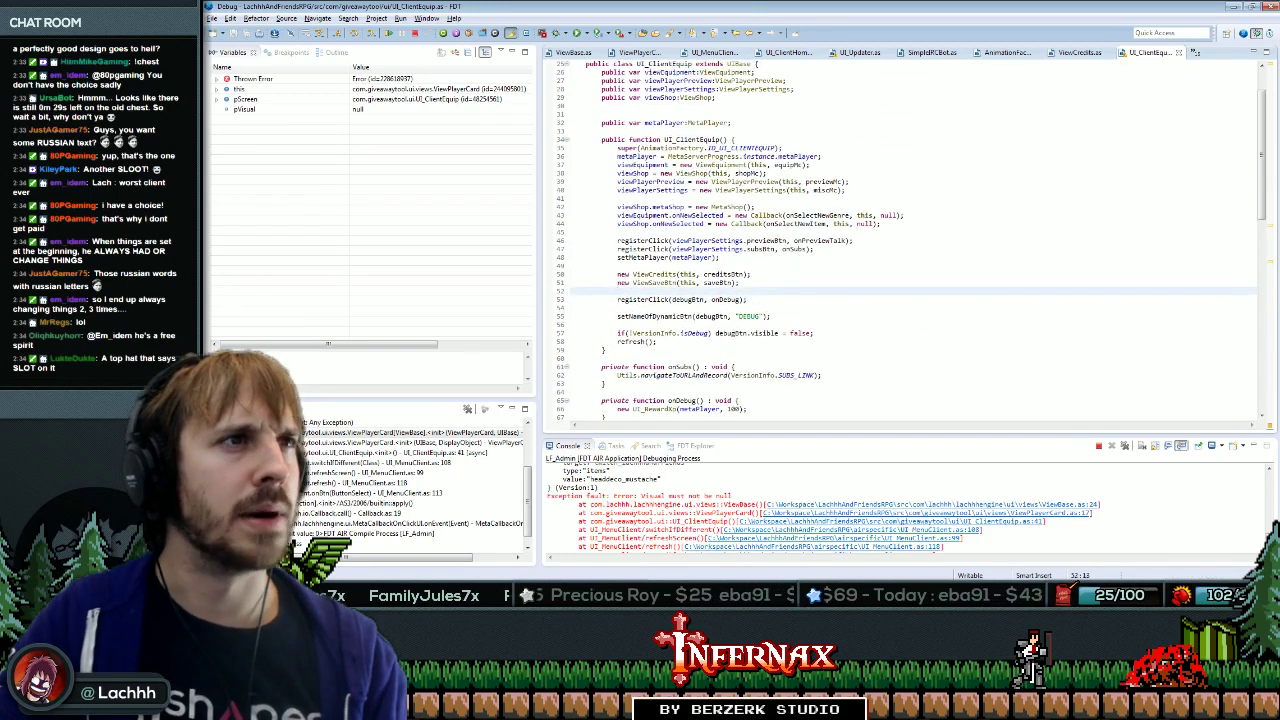
pyautogui.click(617, 232)
pyautogui.click(601, 114)
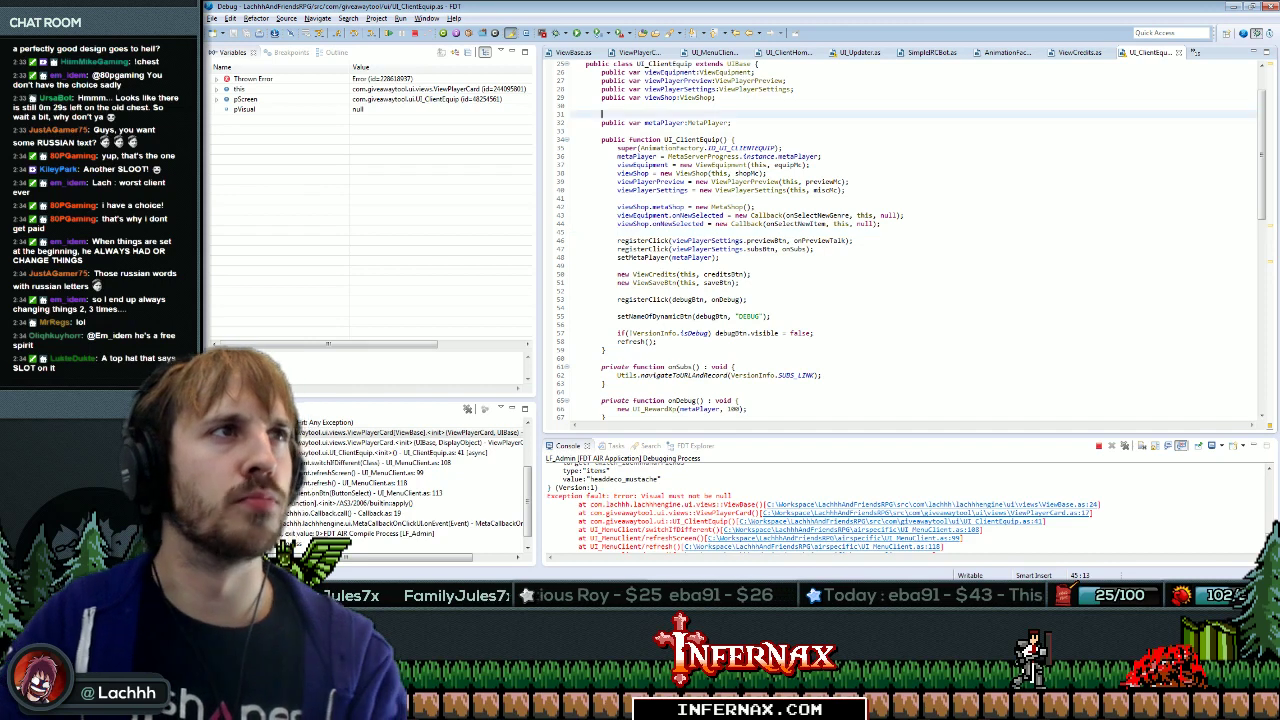
pyautogui.press('BackSpace')
pyautogui.click(731, 114)
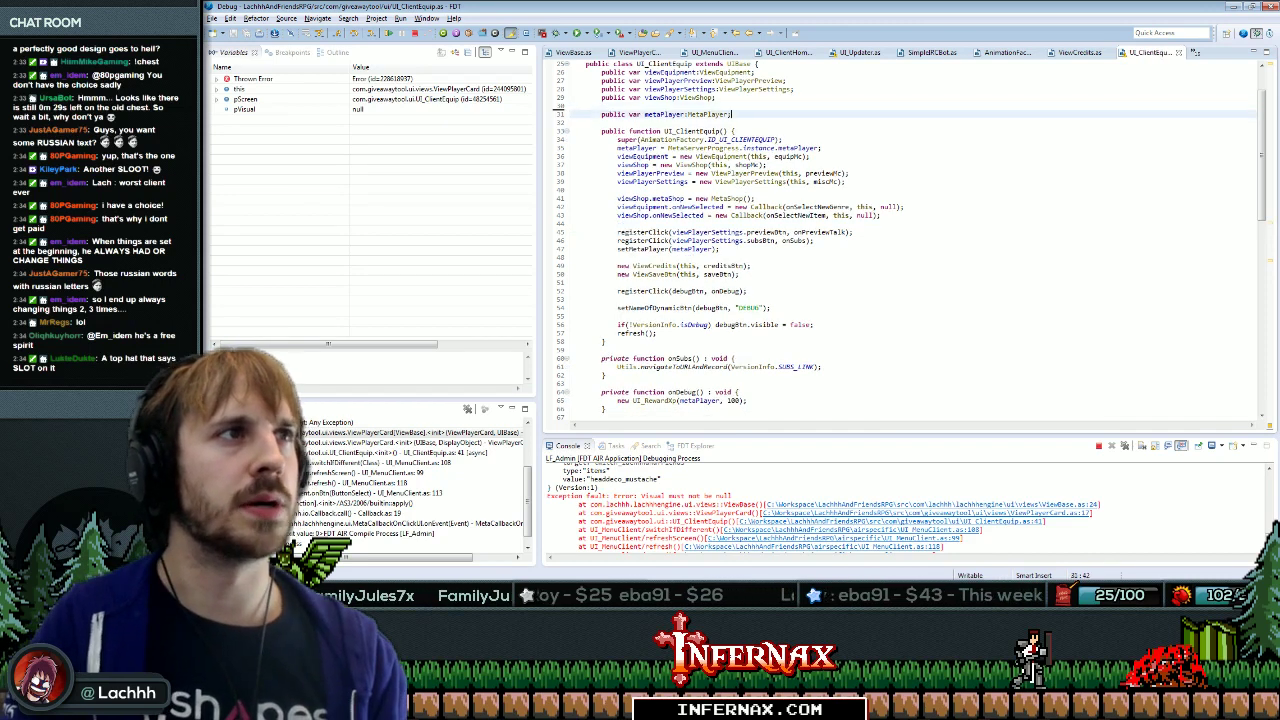
pyautogui.press('F11')
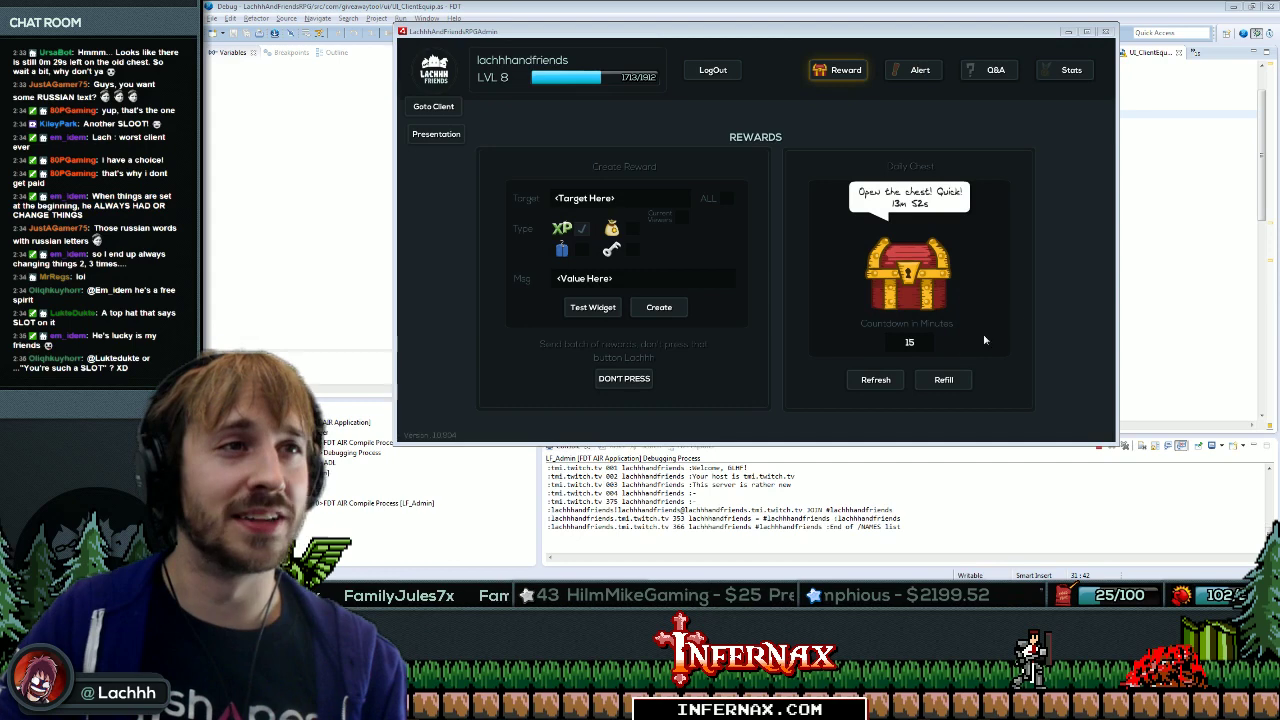
# Open the client view and maximize the LachhhAndFriendsRPGAdmin window, then return to the code.
pyautogui.click(452, 107)
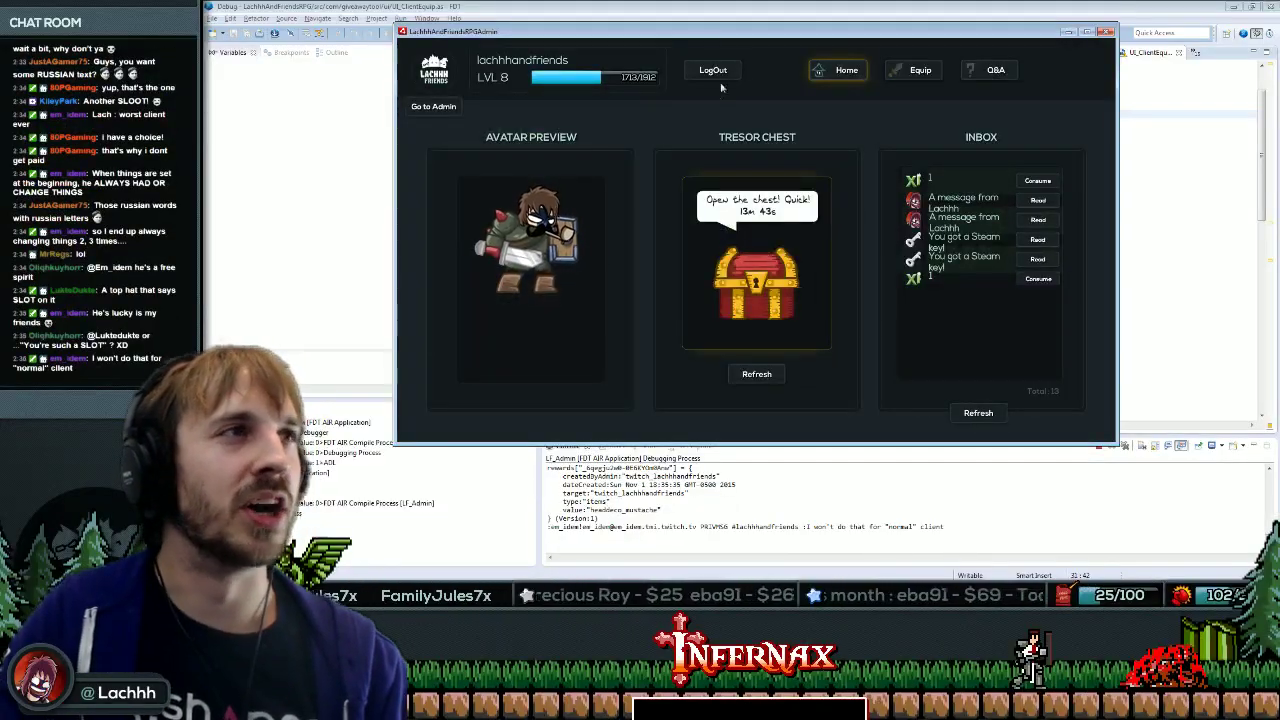
pyautogui.moveTo(776, 38); pyautogui.dragTo(768, 54)
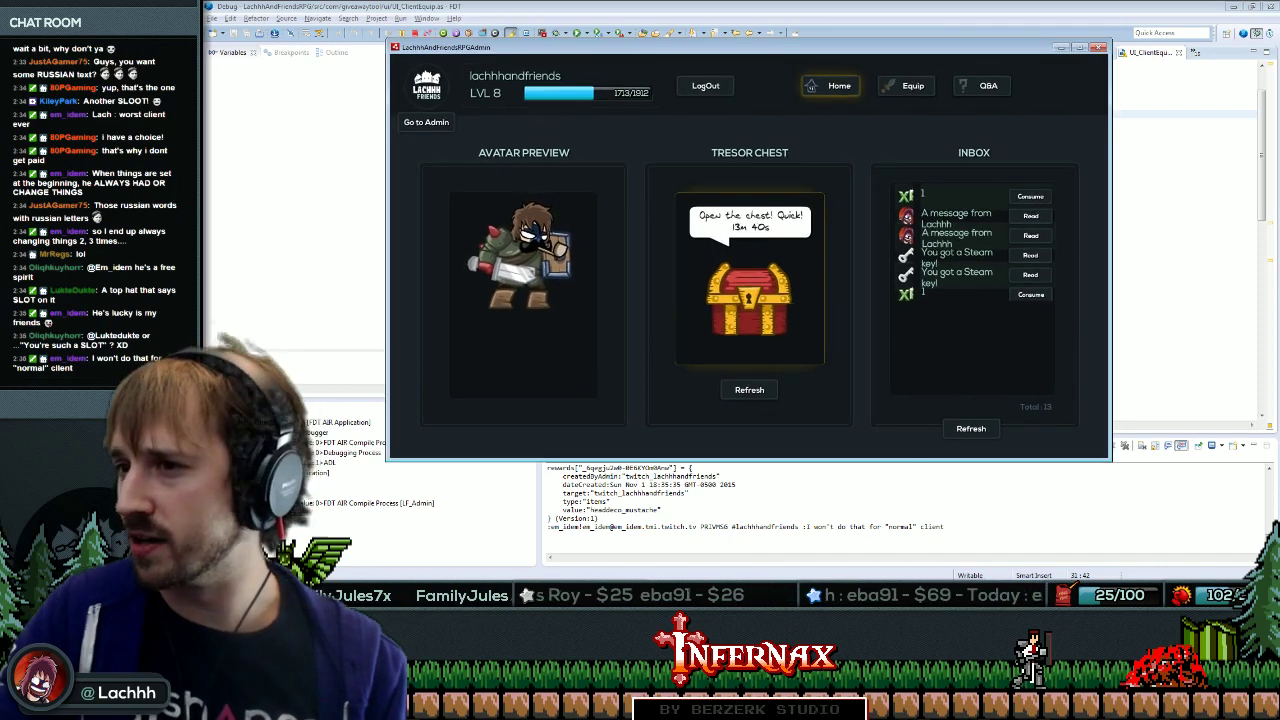
pyautogui.doubleClick(768, 47)
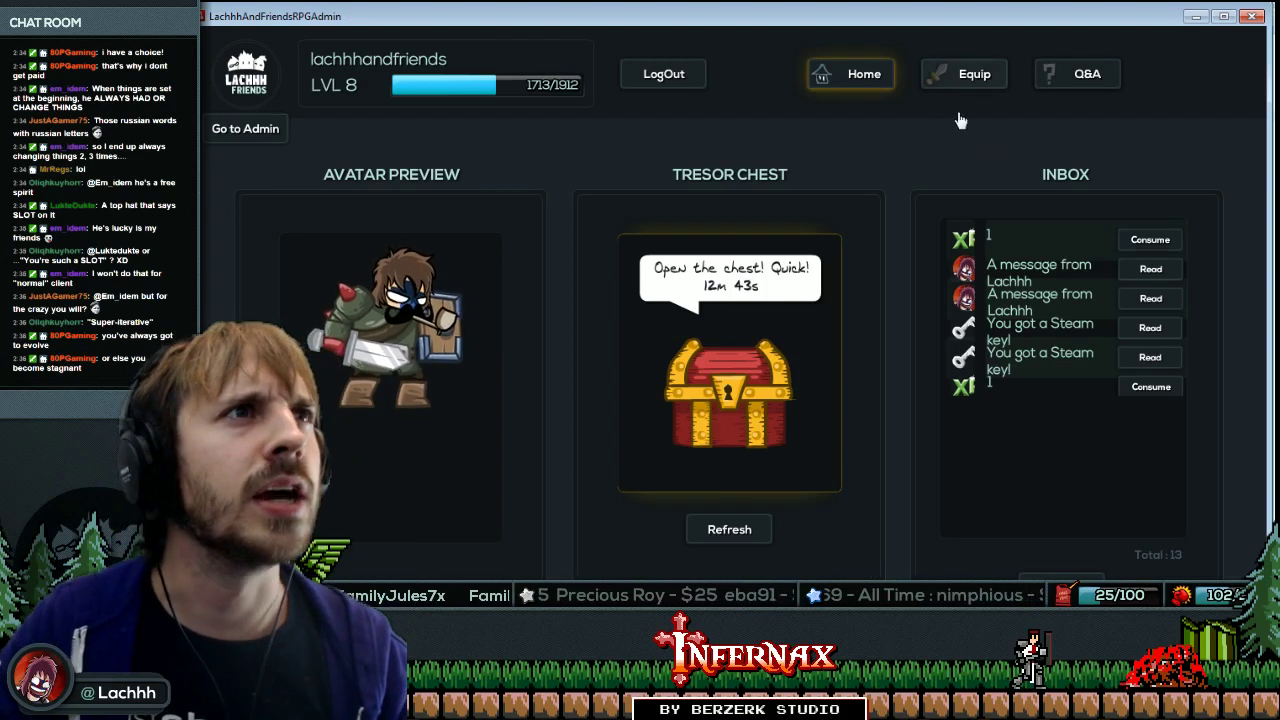
pyautogui.hotkey('alt', 'Tab')
# Jump from creditsBtn on line 49 to its getter and delete it with Ctrl+D.
pyautogui.click(732, 282)
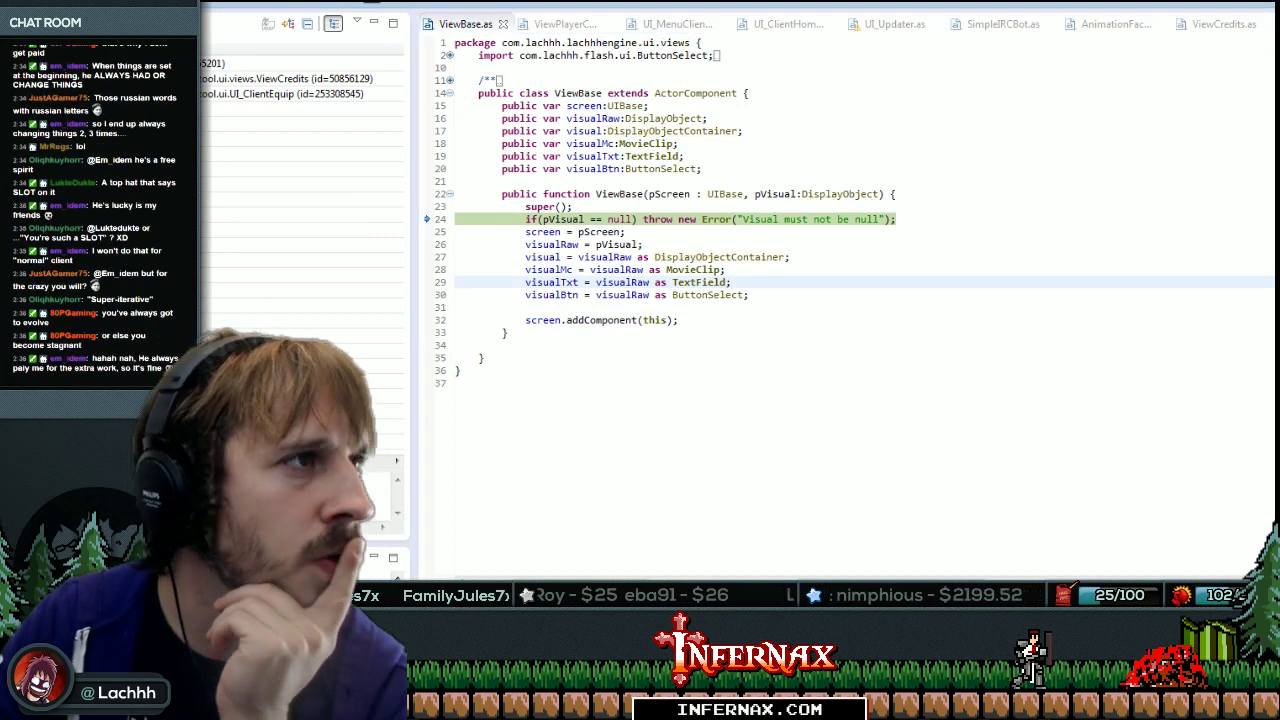
pyautogui.click(285, 78)
pyautogui.click(285, 93)
pyautogui.press('Up')
pyautogui.press('Down')
pyautogui.press('Down')
pyautogui.press('Up')
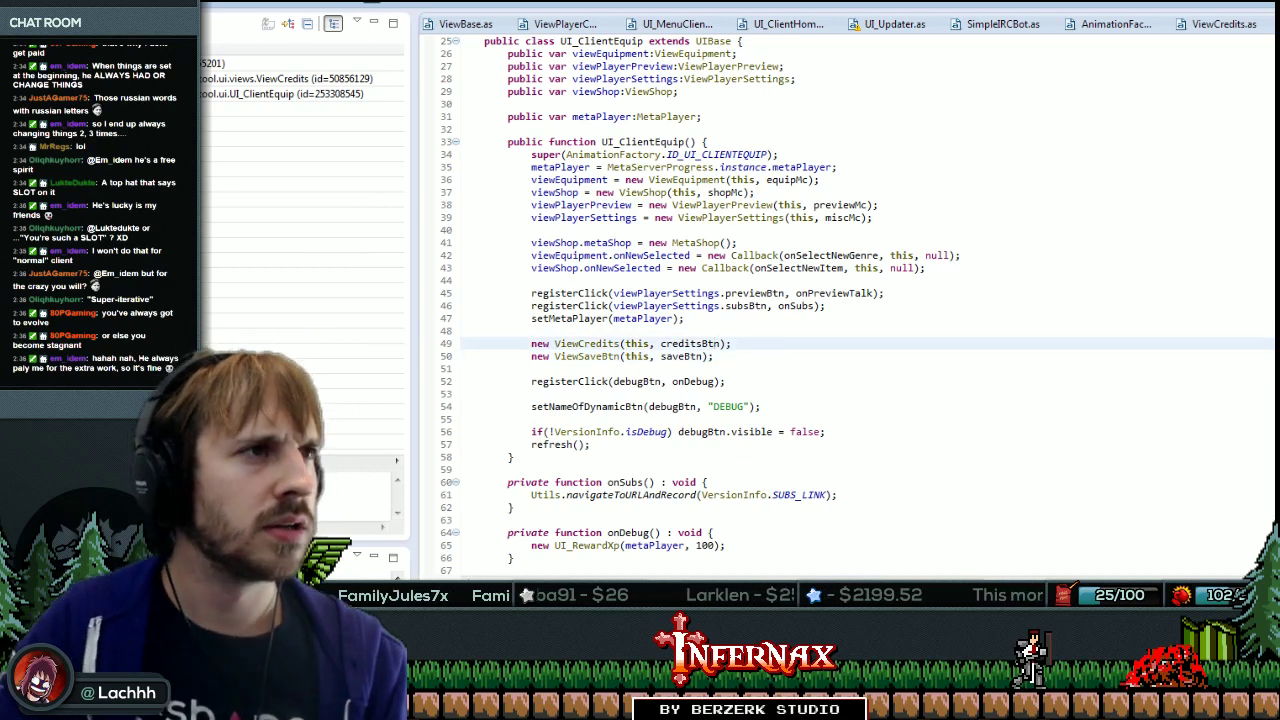
pyautogui.keyDown('ctrl'); pyautogui.click(692, 346); pyautogui.keyUp('ctrl')
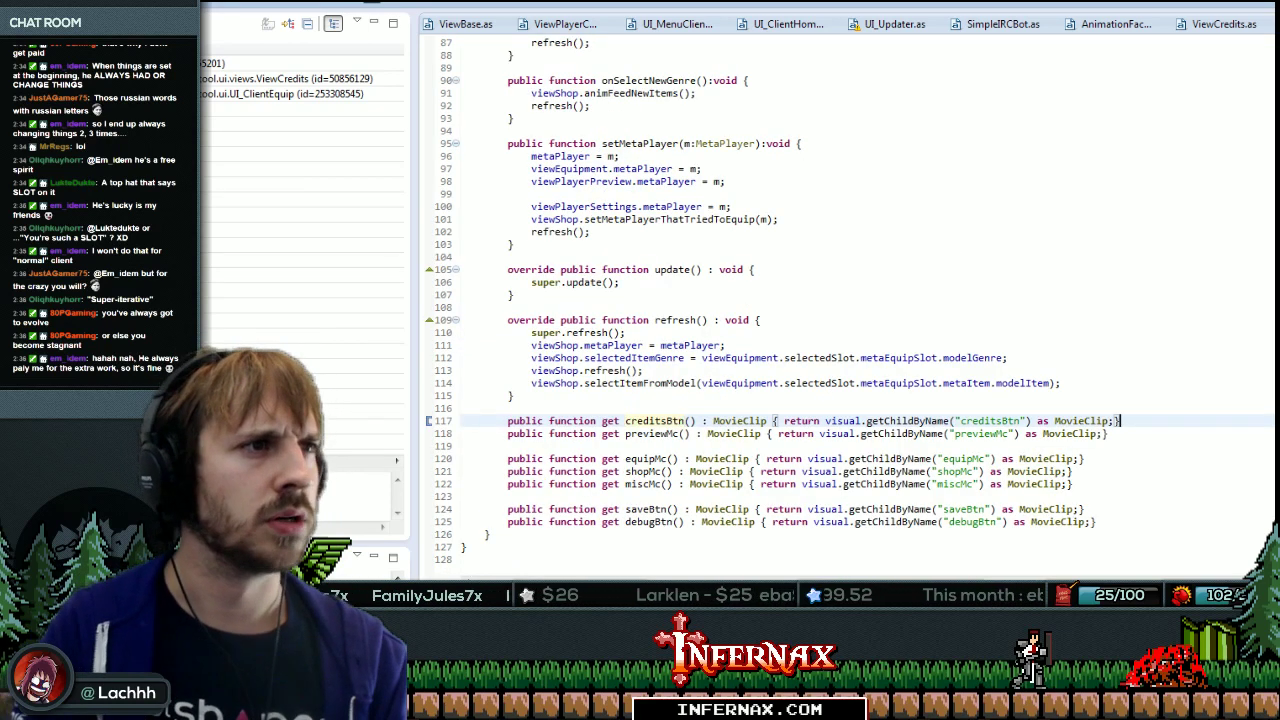
pyautogui.hotkey('ctrl', 'd')
# Delete the ViewCredits creation line in the UI_ClientEquip constructor.
pyautogui.hotkey('ctrl', 'Home')
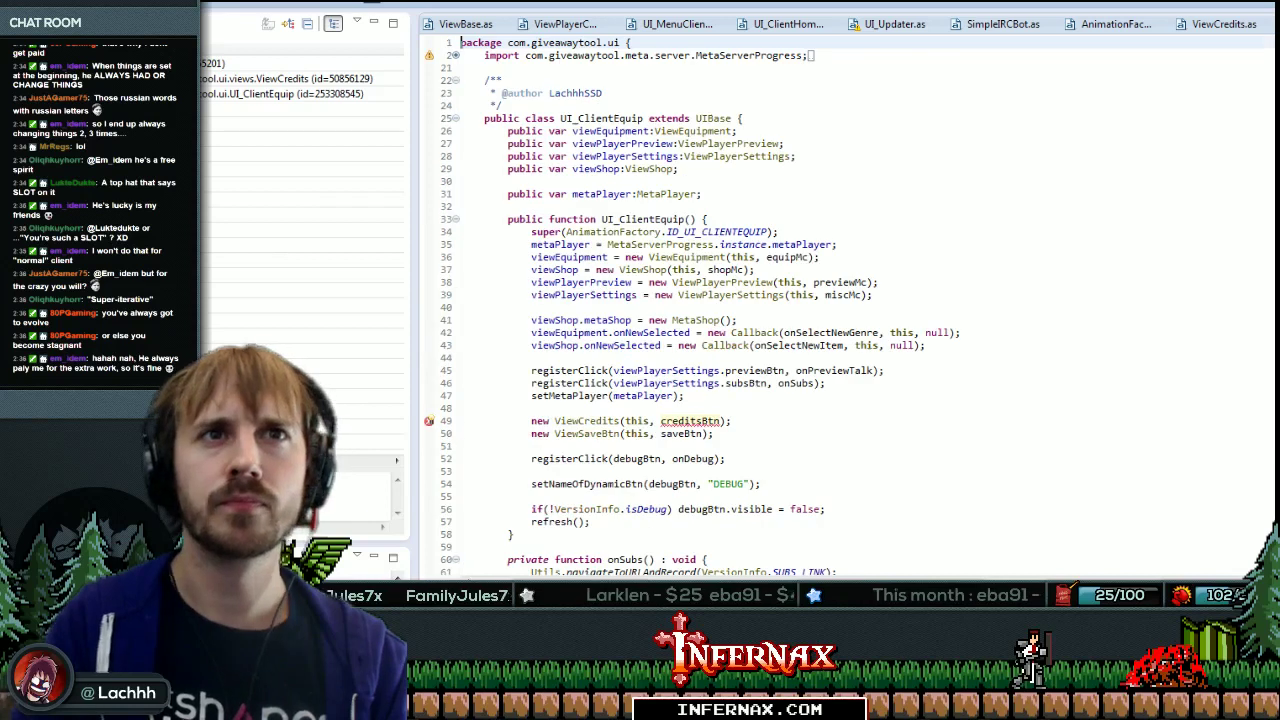
pyautogui.click(732, 421)
pyautogui.hotkey('shift', 'Home')
pyautogui.press('BackSpace')
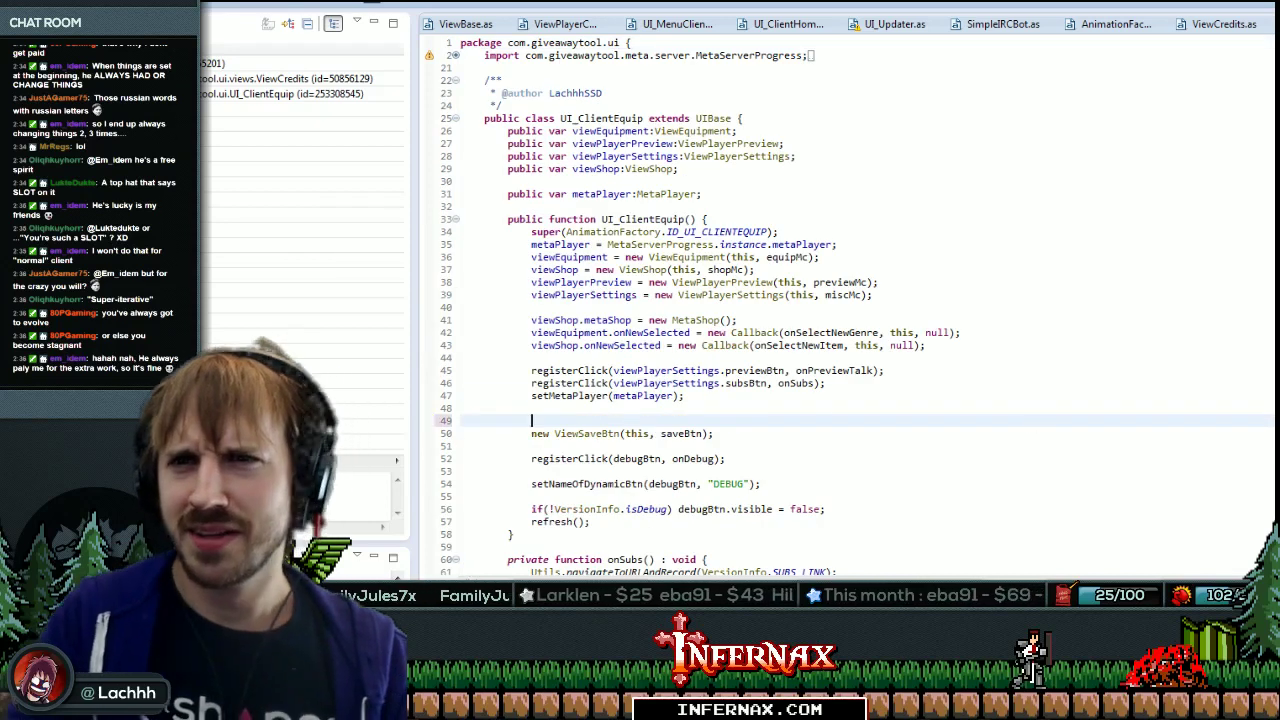
pyautogui.press('Up')
pyautogui.click(685, 396)
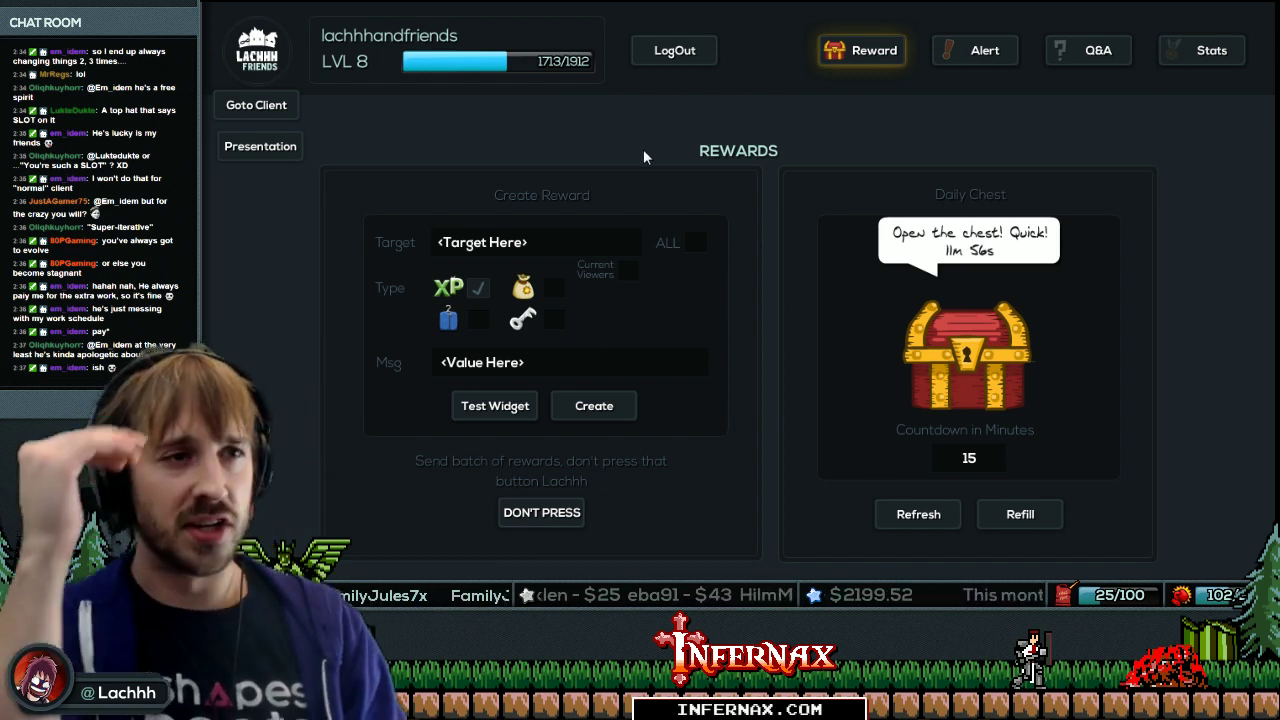
# Switch to the client view and open Equip, halting at the switchIfDifferent breakpoint in UI_MenuClient.
pyautogui.click(256, 105)
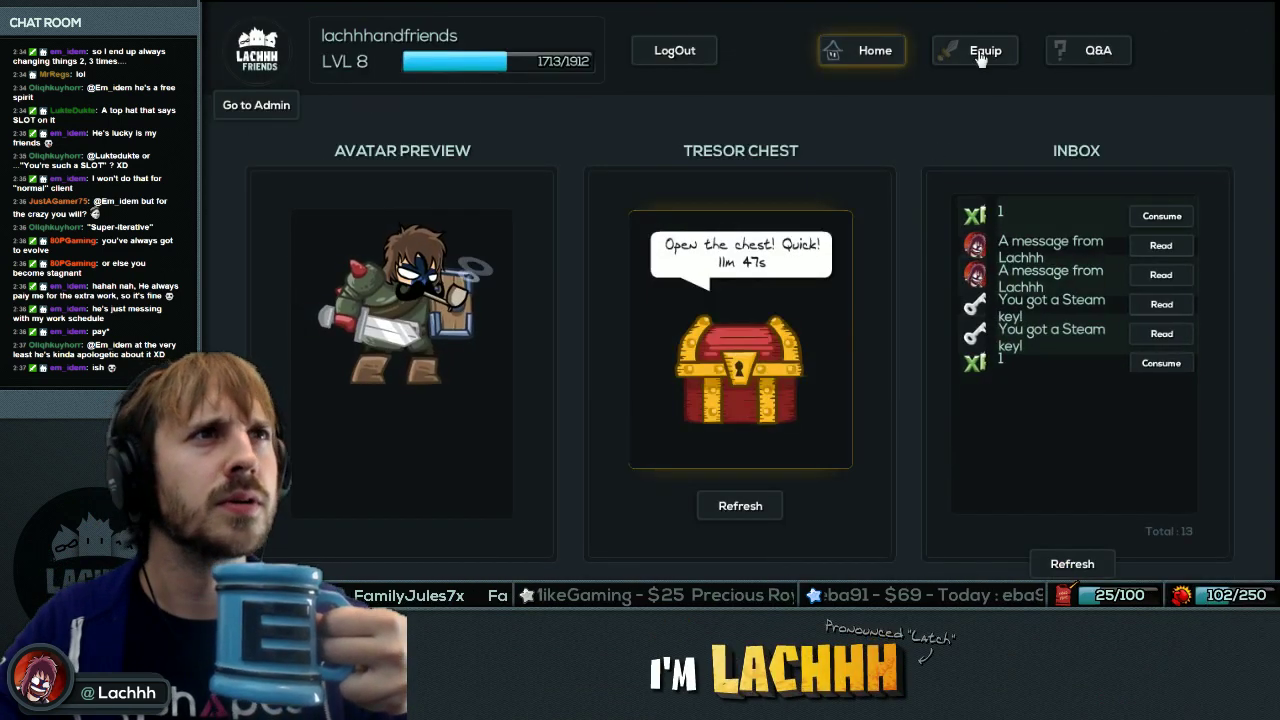
pyautogui.click(975, 50)
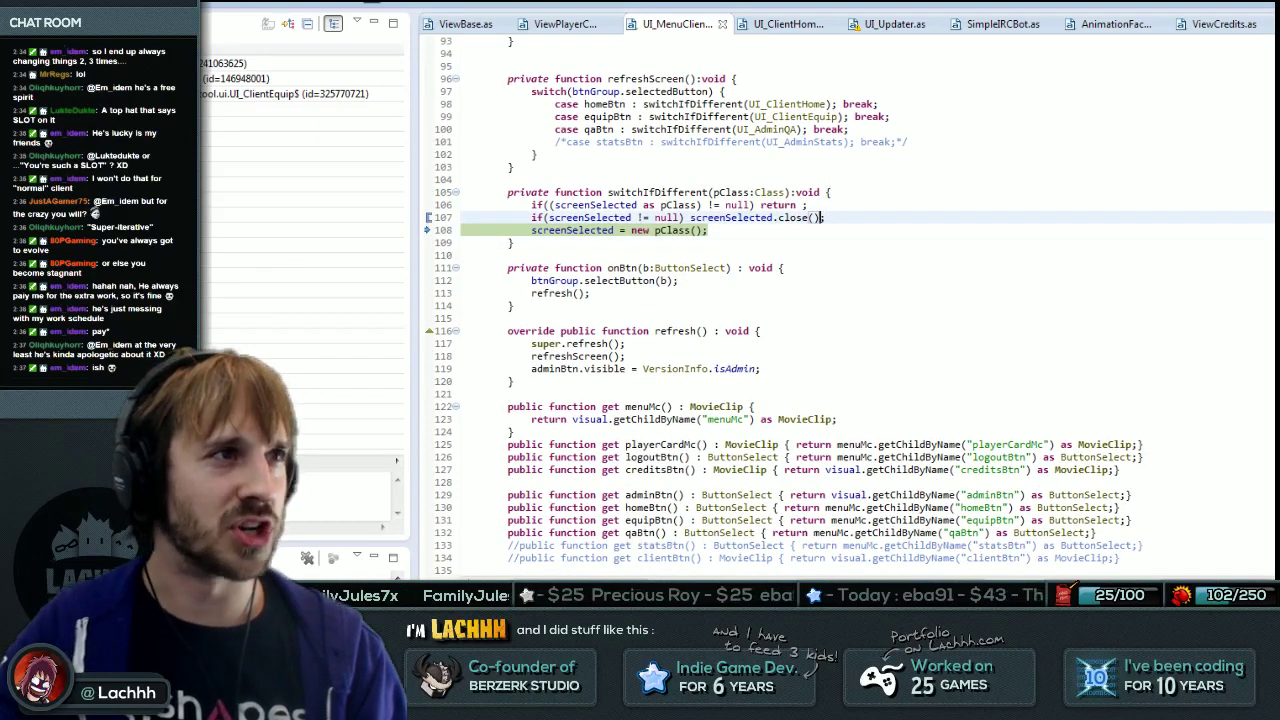
# Step into UI_ClientEquip and replace its UIBase base class with UIOpenClose, importing it.
pyautogui.press('F10')
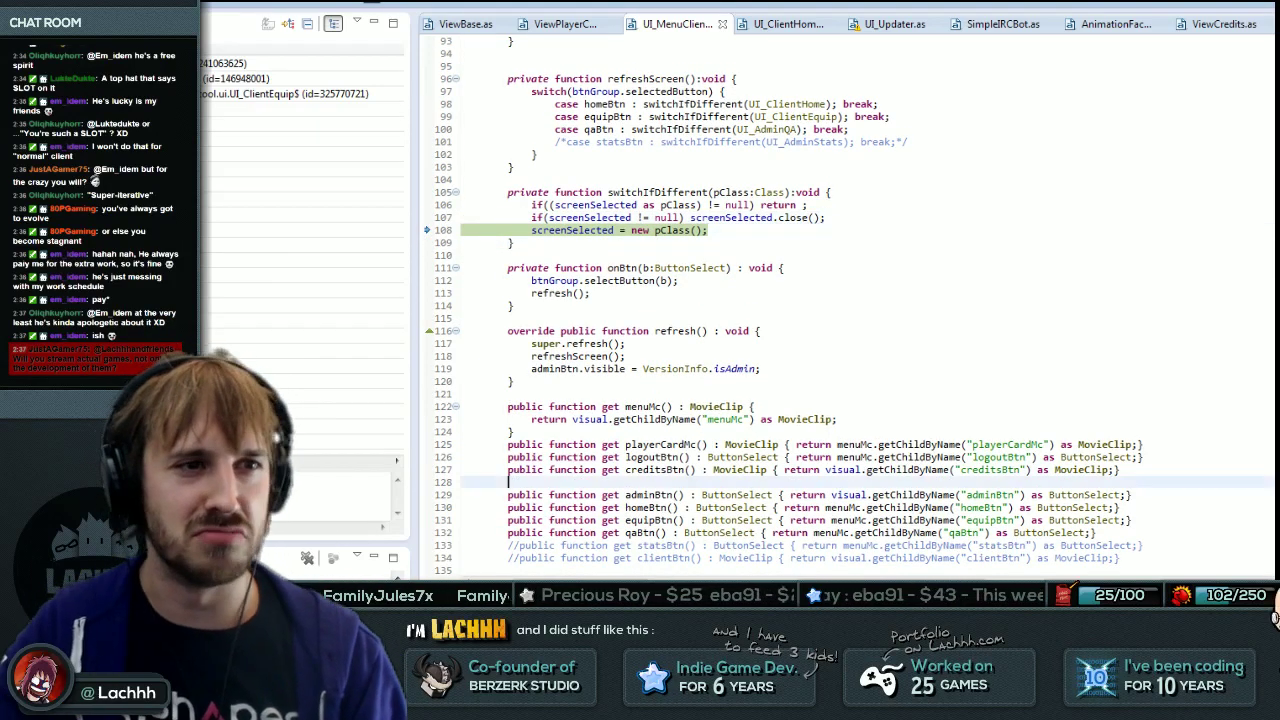
pyautogui.click(760, 330)
pyautogui.press('F11')
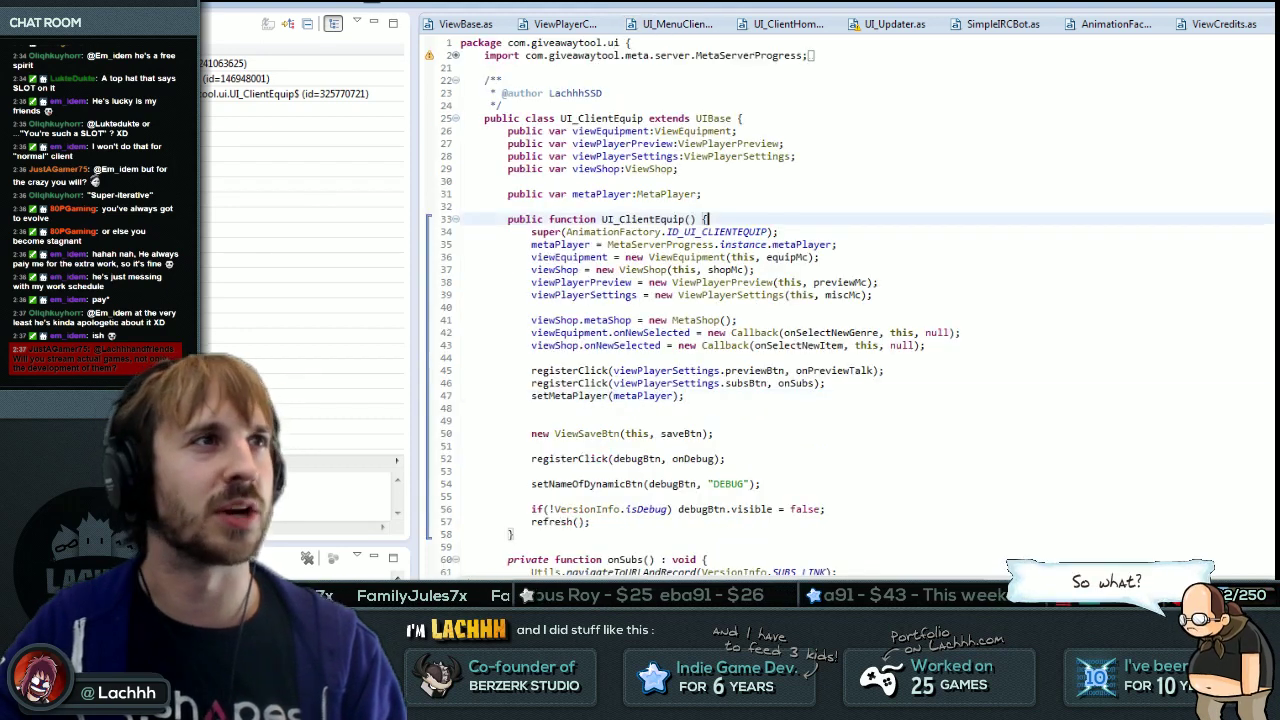
pyautogui.press('F11')
pyautogui.doubleClick(713, 118)
pyautogui.write('UIOpenClose')
pyautogui.press('Return')
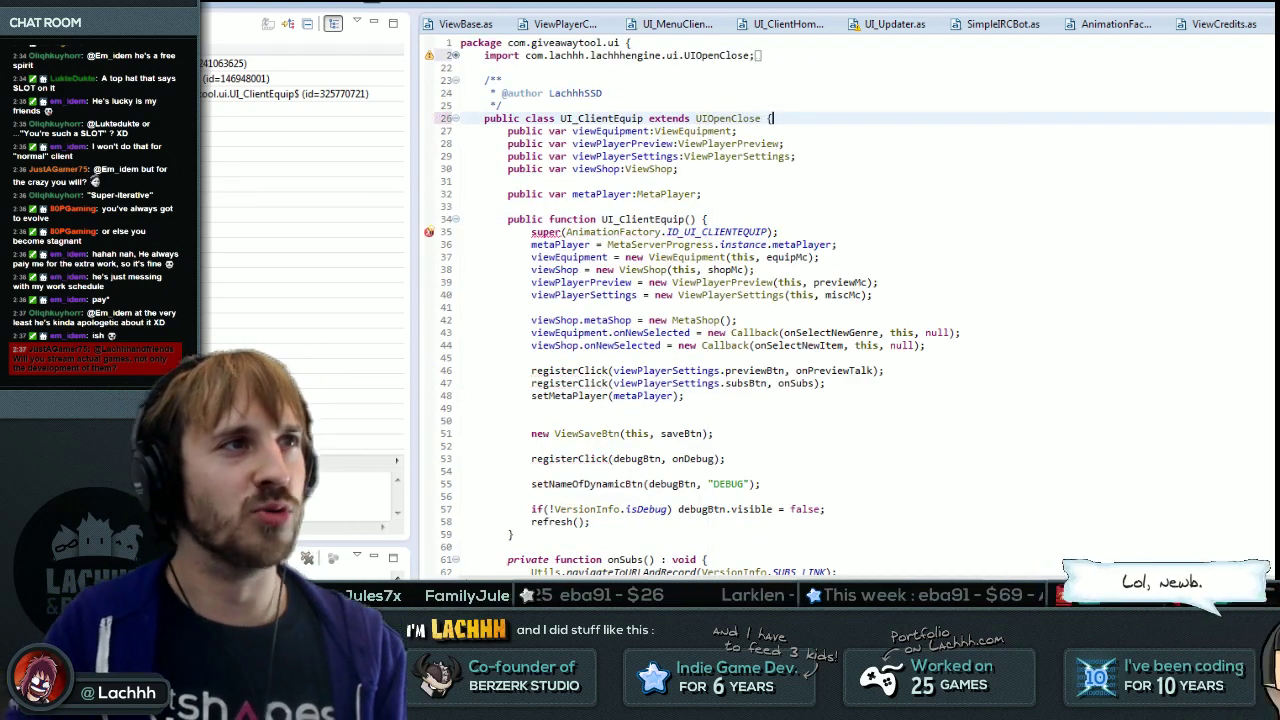
pyautogui.click(768, 231)
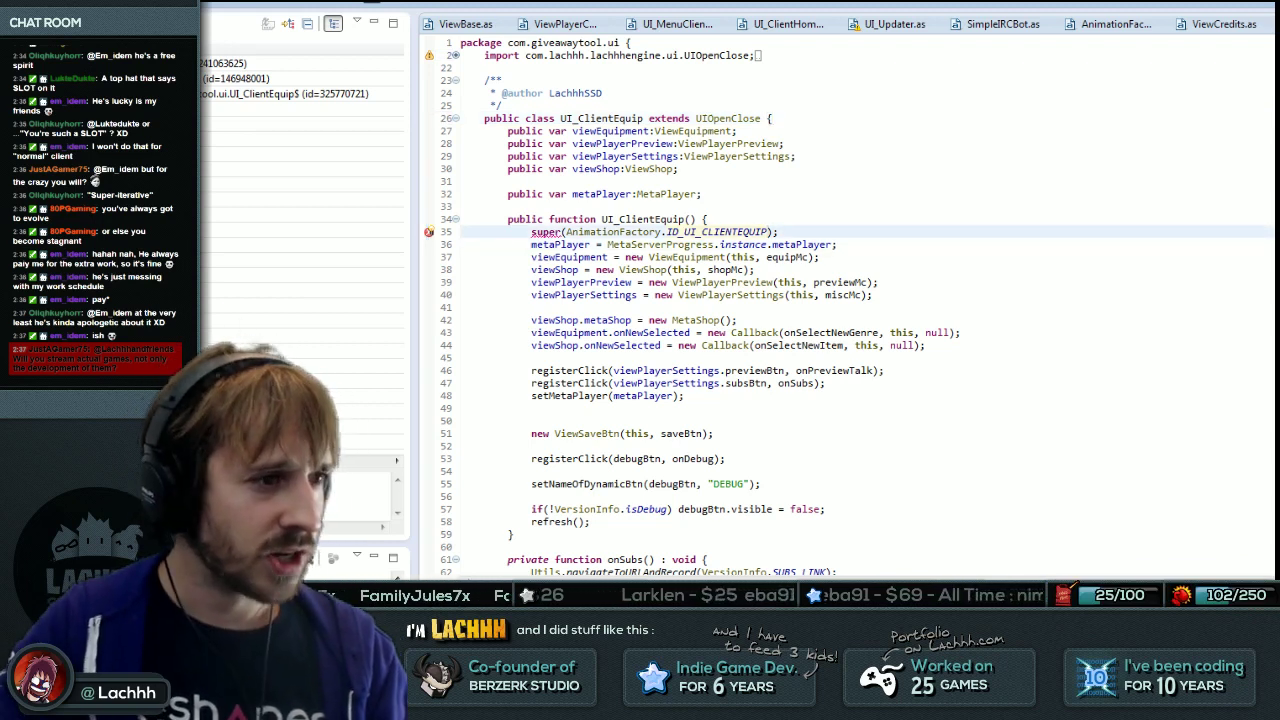
# In Flash, check the close label's frame number on the equipMc clip's timeline.
pyautogui.hotkey('alt', 'Tab')
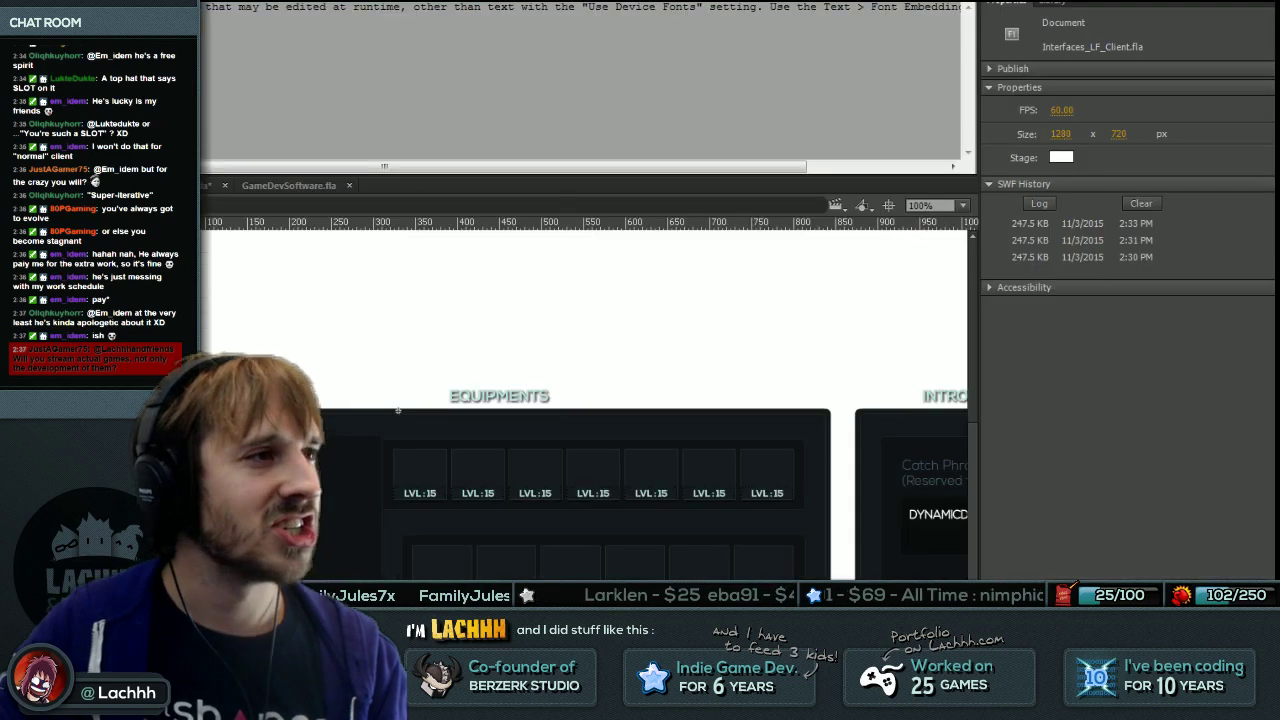
pyautogui.click(593, 474)
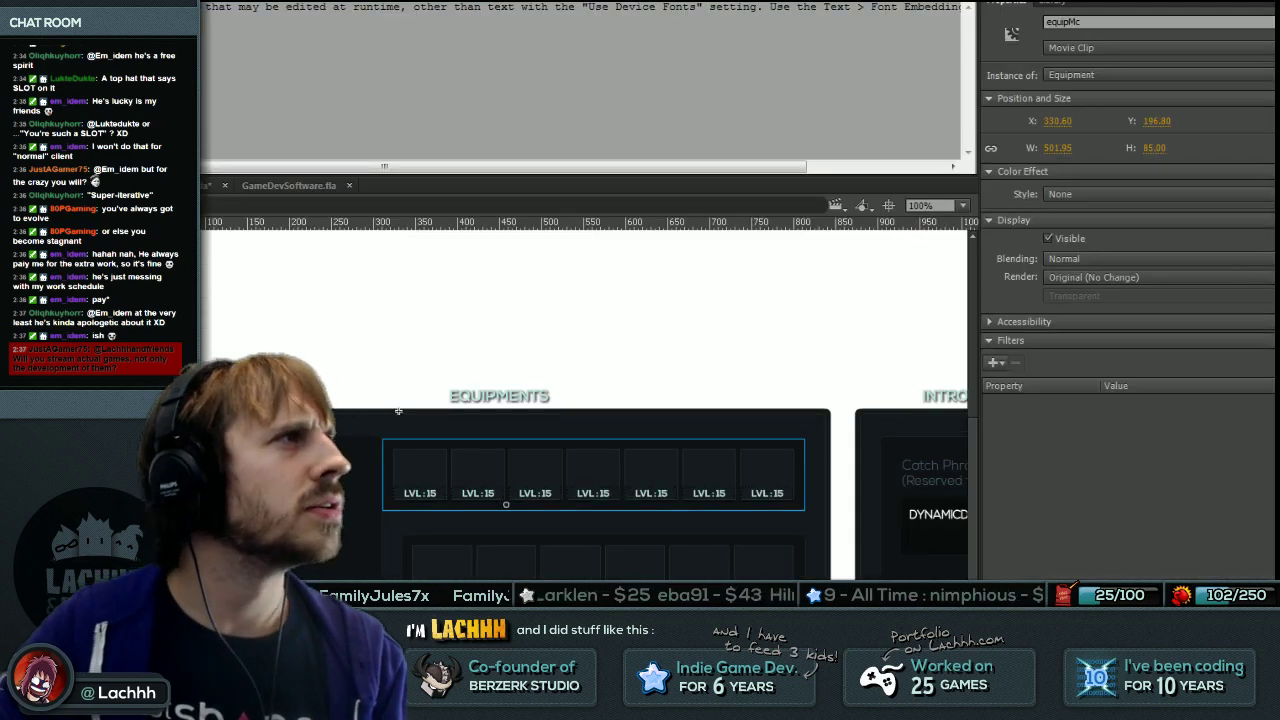
pyautogui.press('F2')
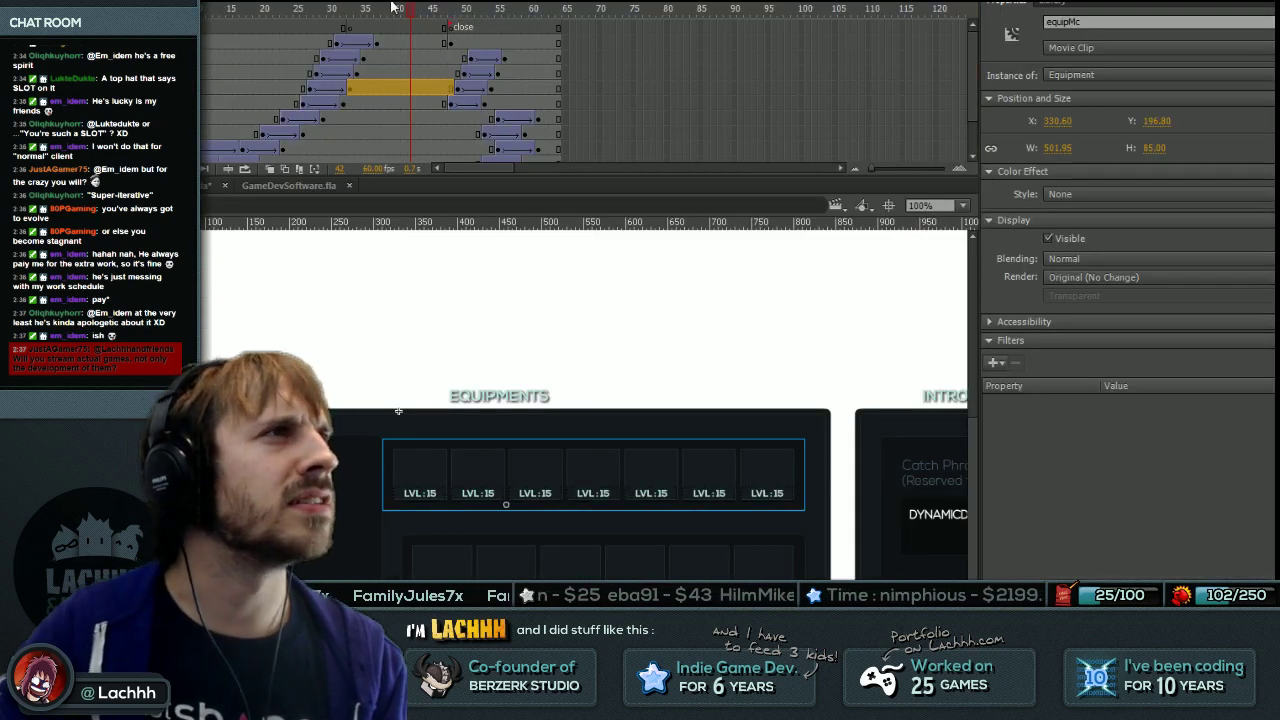
pyautogui.click(433, 18)
pyautogui.hotkey('alt', 'Tab')
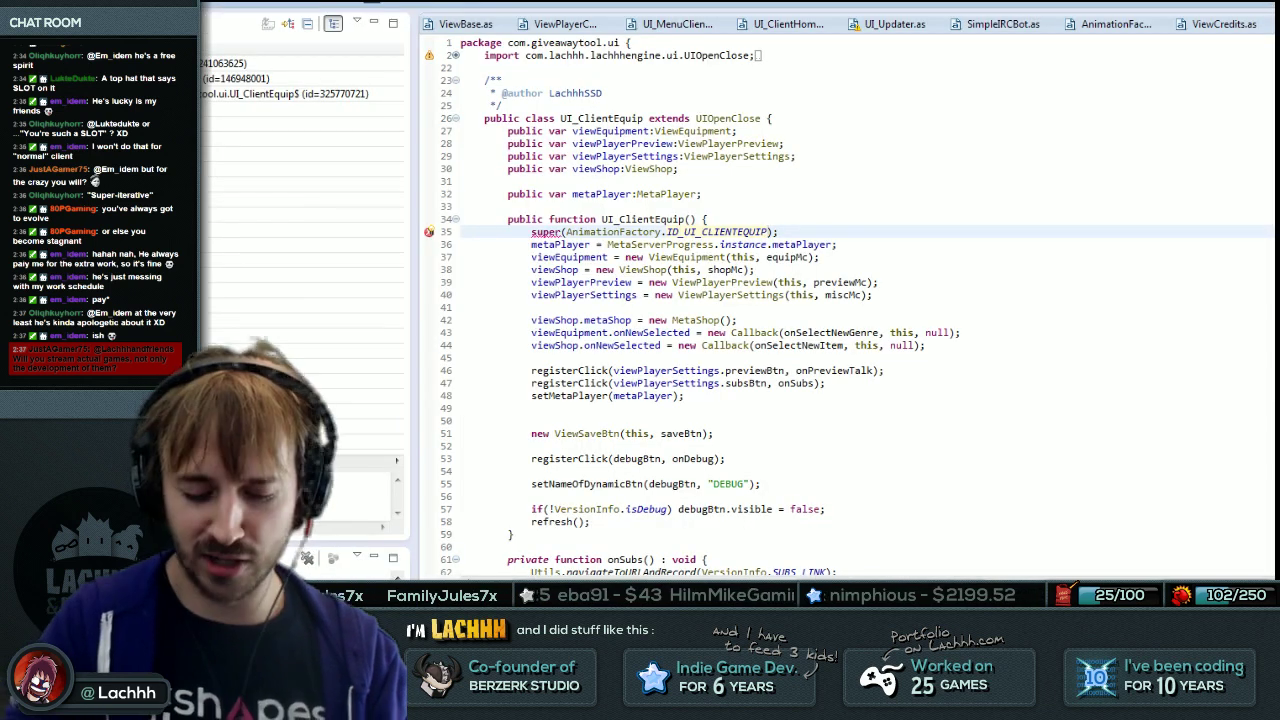
# Enter 45 as the close frame in UI_ClientEquip's super call on line 35.
pyautogui.write('45')
pyautogui.press('End')
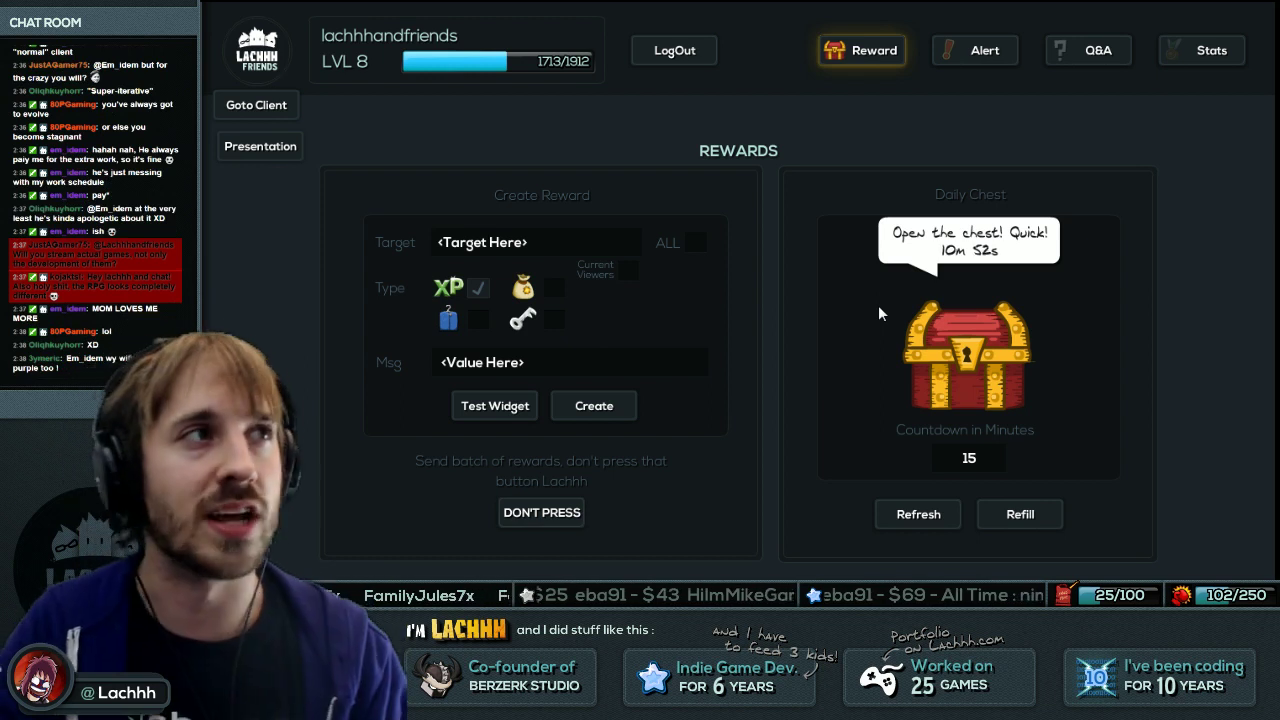
# Visit the admin Alerts and Rewards pages, then switch to the client's Equip page.
pyautogui.click(983, 55)
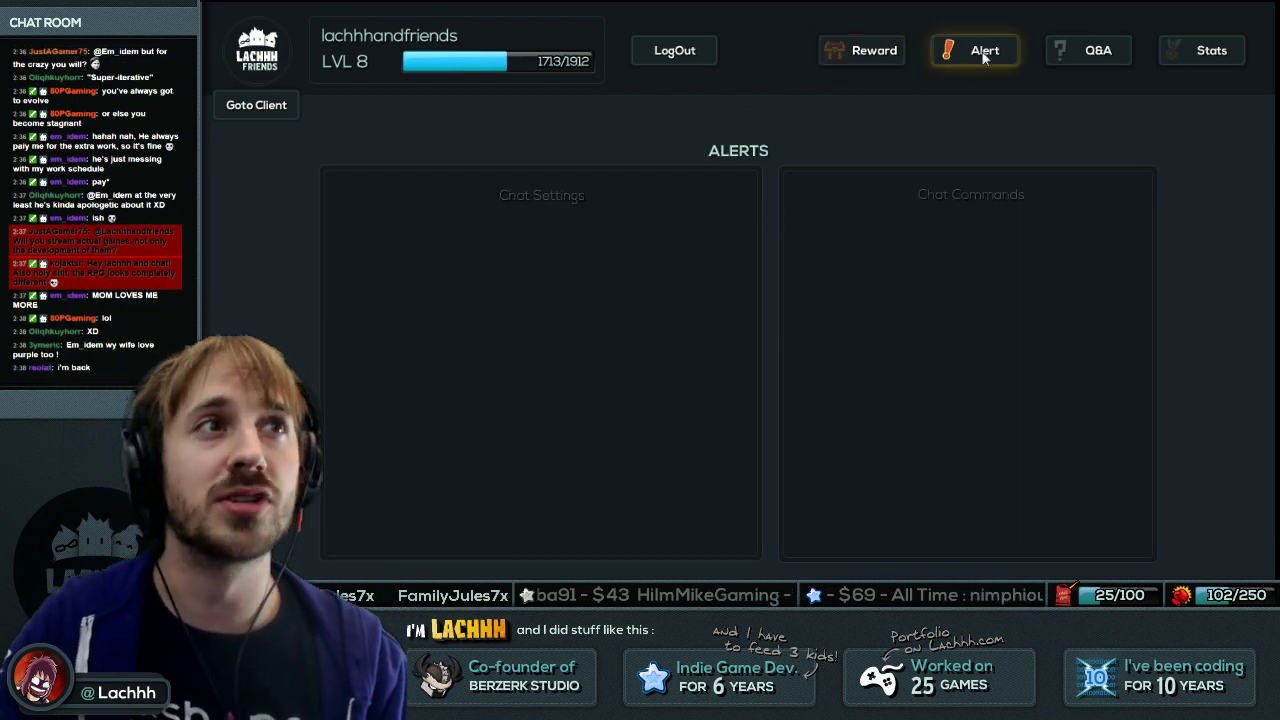
pyautogui.click(898, 52)
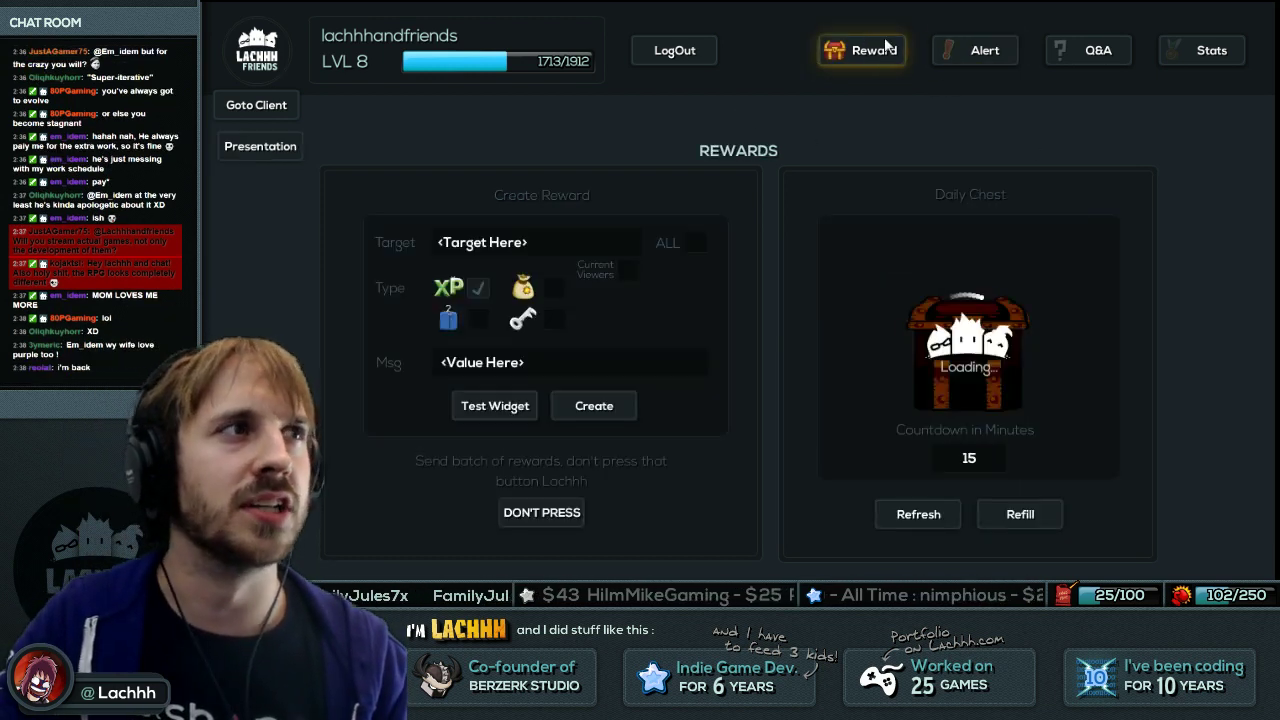
pyautogui.click(270, 106)
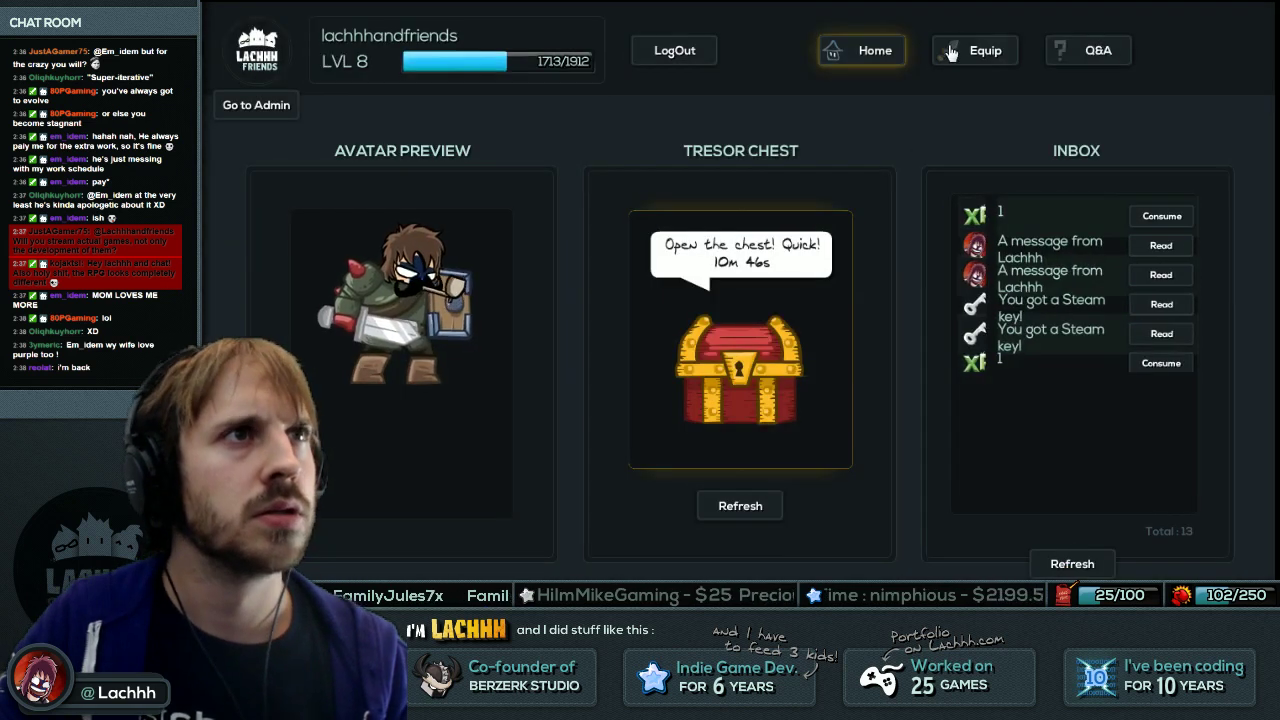
pyautogui.click(970, 55)
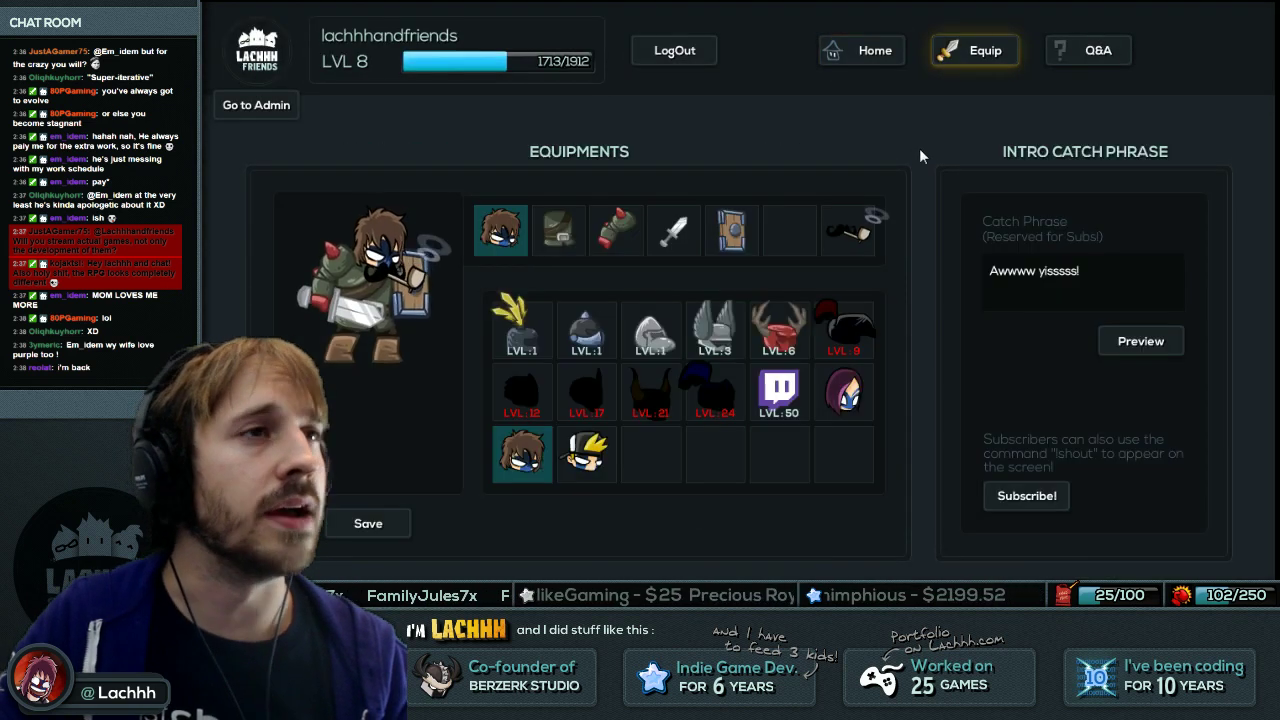
# Toggle repeatedly between the client Home and Equip pages to test the transitions.
pyautogui.click(875, 56)
pyautogui.click(972, 56)
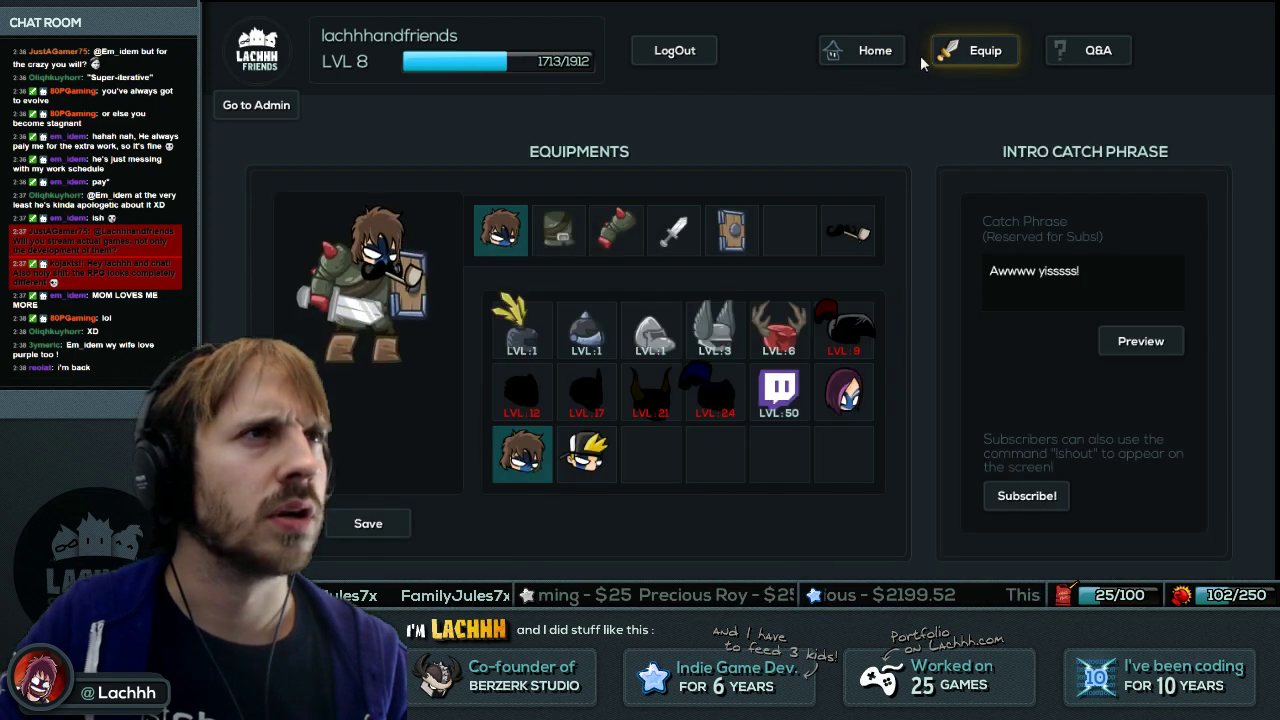
pyautogui.click(903, 56)
pyautogui.click(945, 52)
pyautogui.click(903, 55)
pyautogui.click(975, 52)
pyautogui.click(878, 52)
pyautogui.click(978, 52)
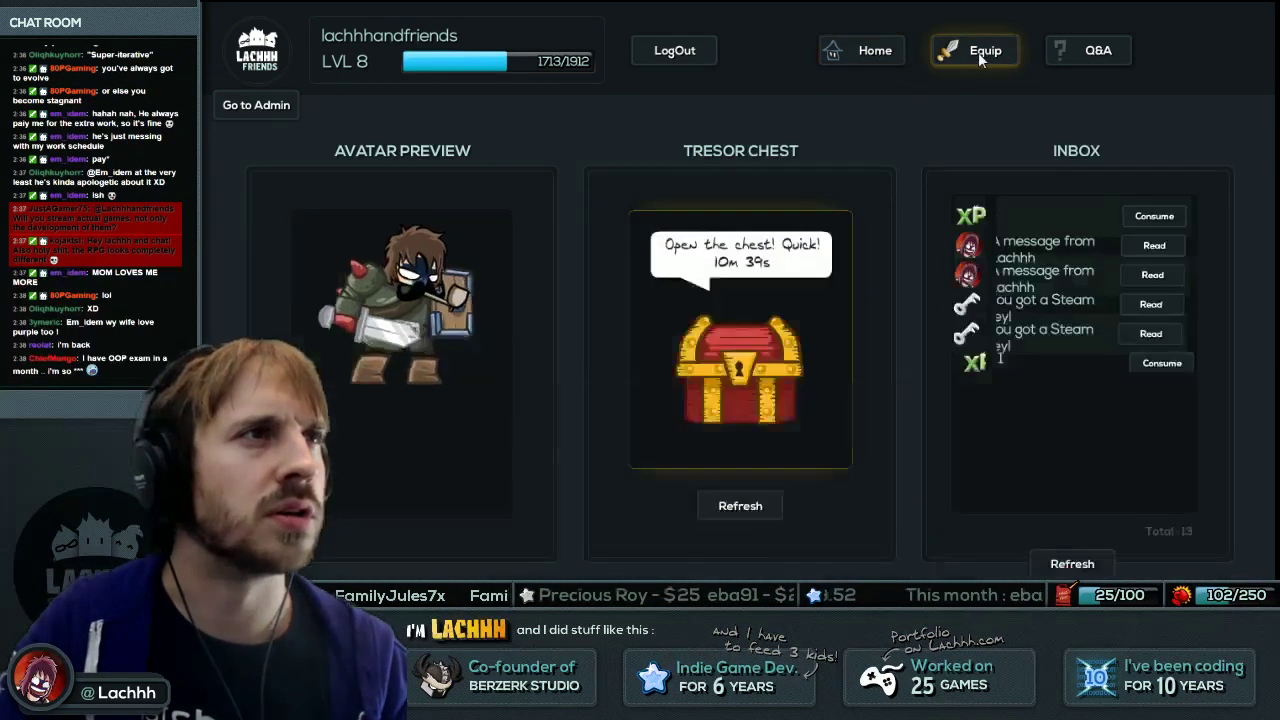
pyautogui.click(901, 51)
pyautogui.click(945, 51)
# Turn the debug overlay on and off while switching between Home and Equip again.
pyautogui.rightClick(811, 104)
pyautogui.click(866, 133)
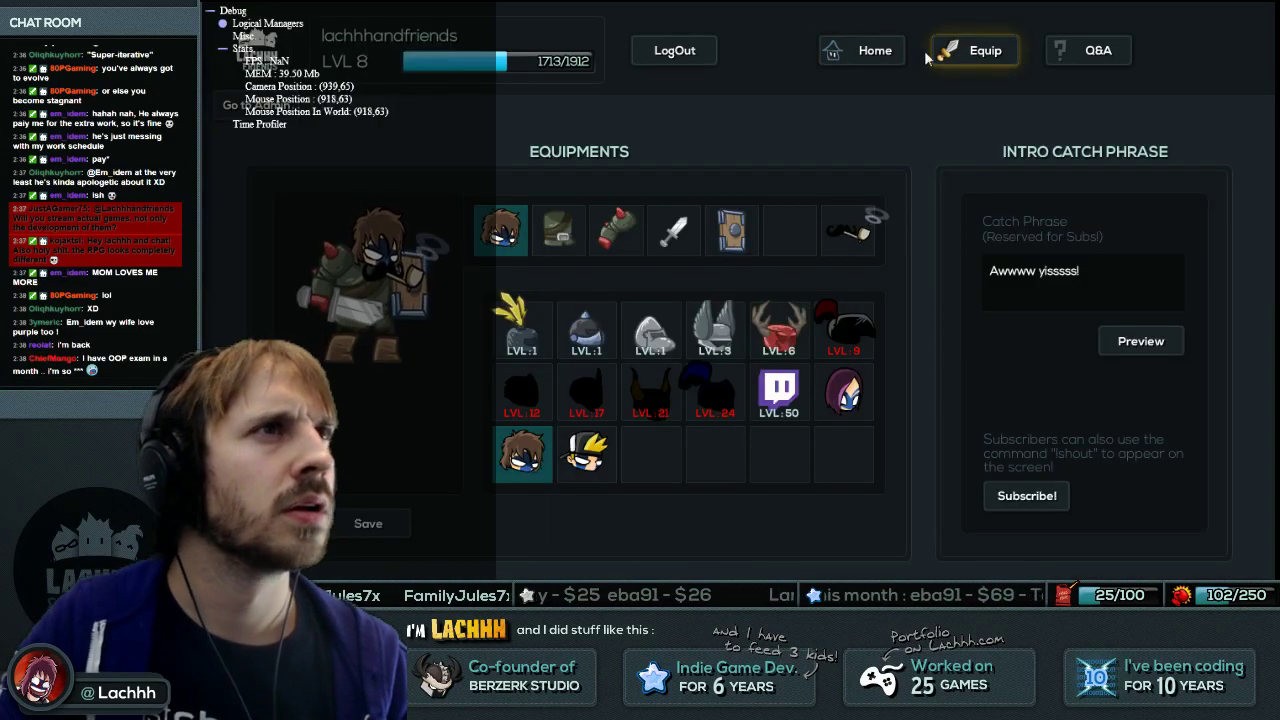
pyautogui.click(887, 62)
pyautogui.rightClick(843, 110)
pyautogui.click(864, 135)
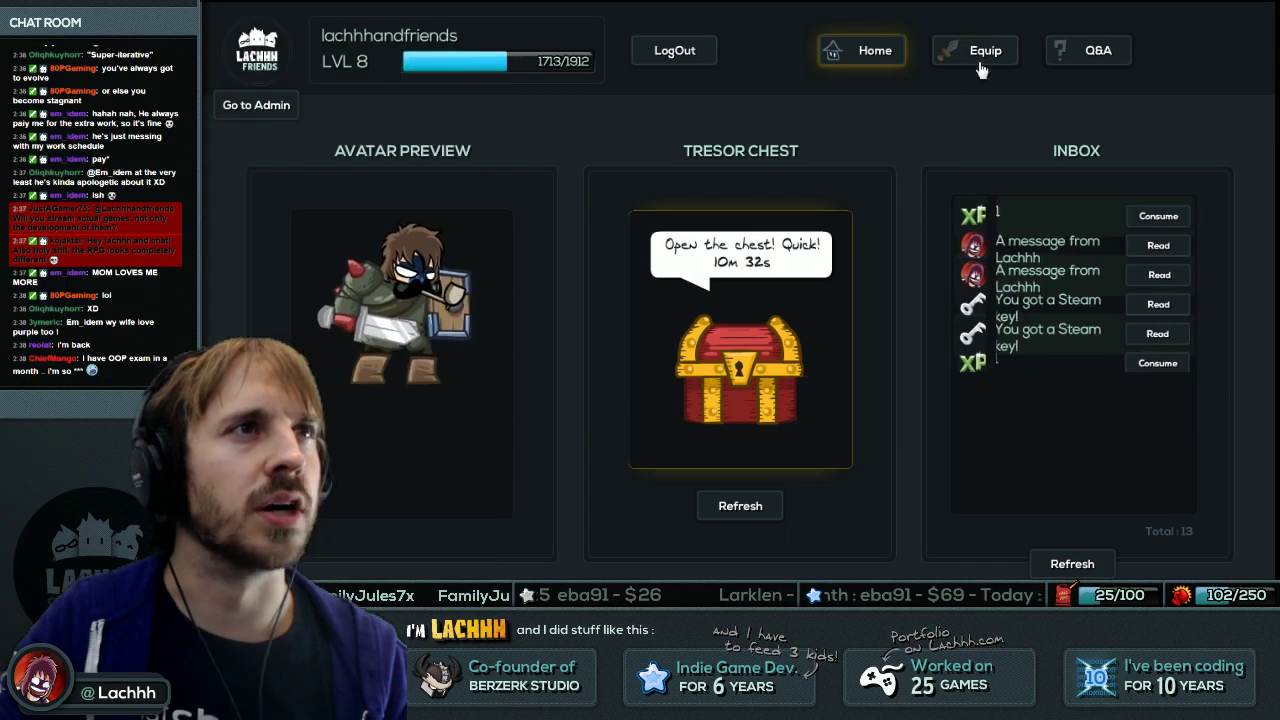
pyautogui.click(975, 60)
pyautogui.click(886, 57)
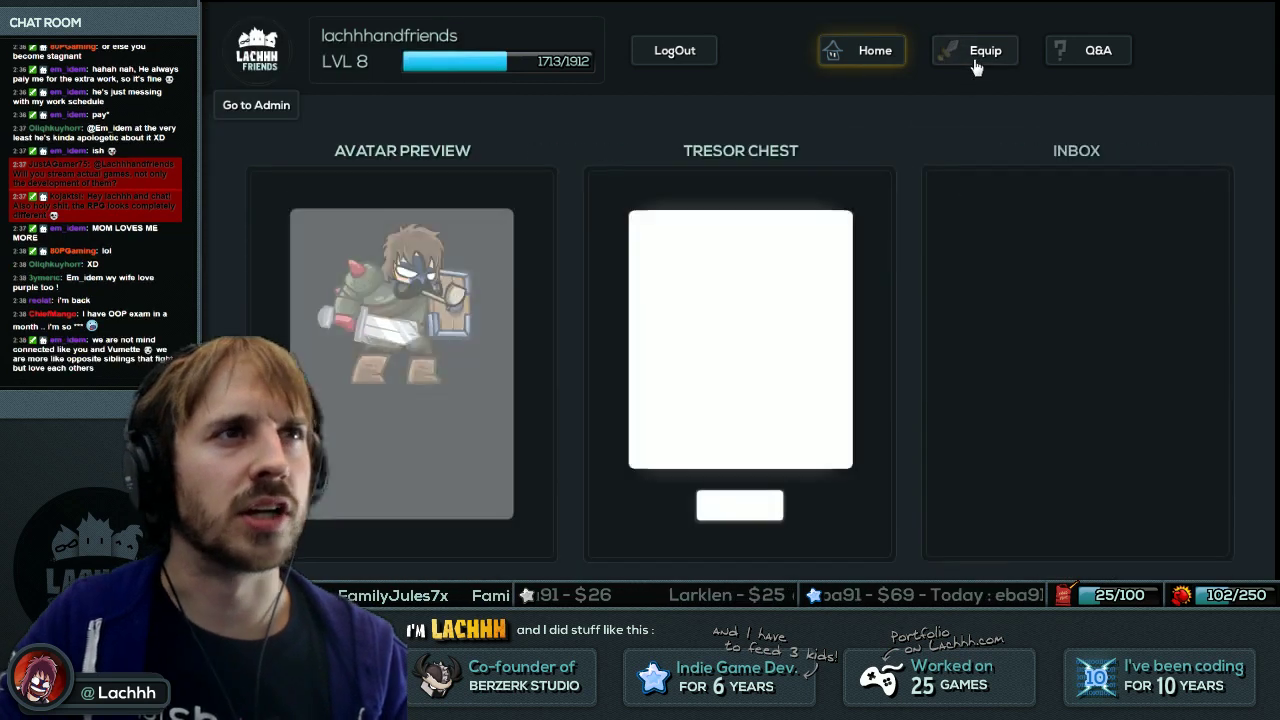
pyautogui.click(863, 50)
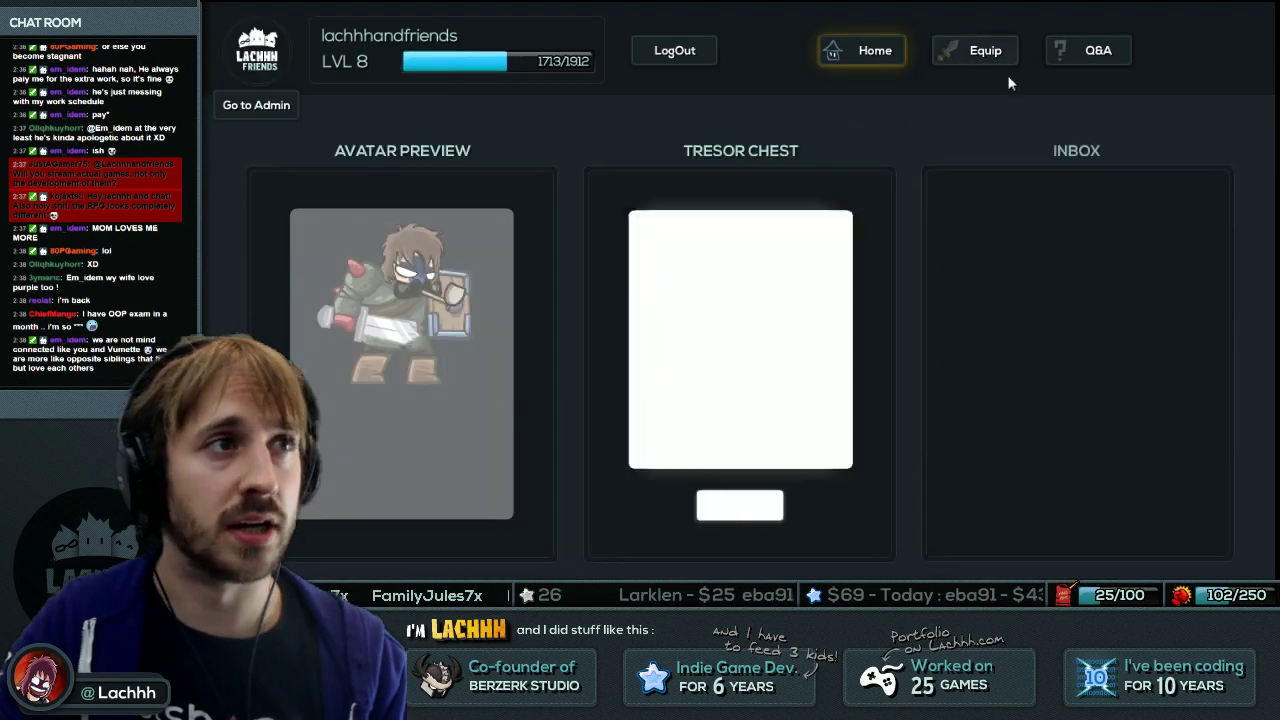
pyautogui.click(986, 60)
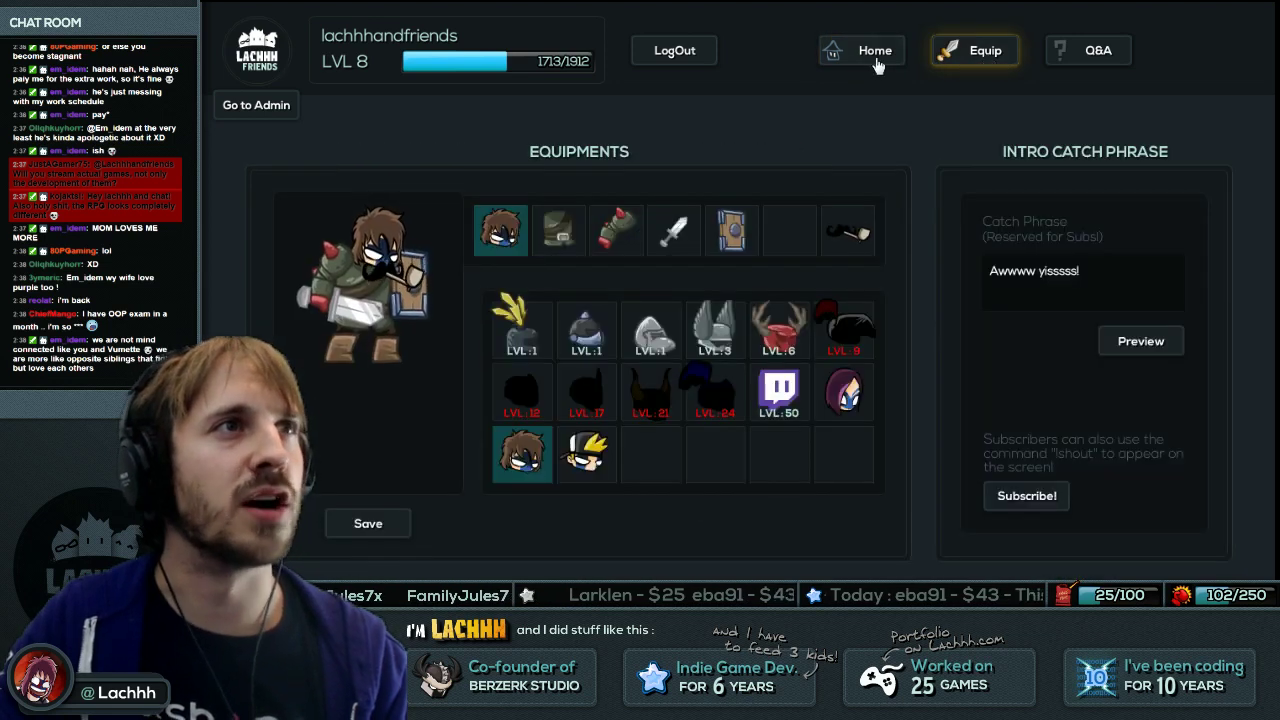
pyautogui.click(870, 52)
pyautogui.click(990, 54)
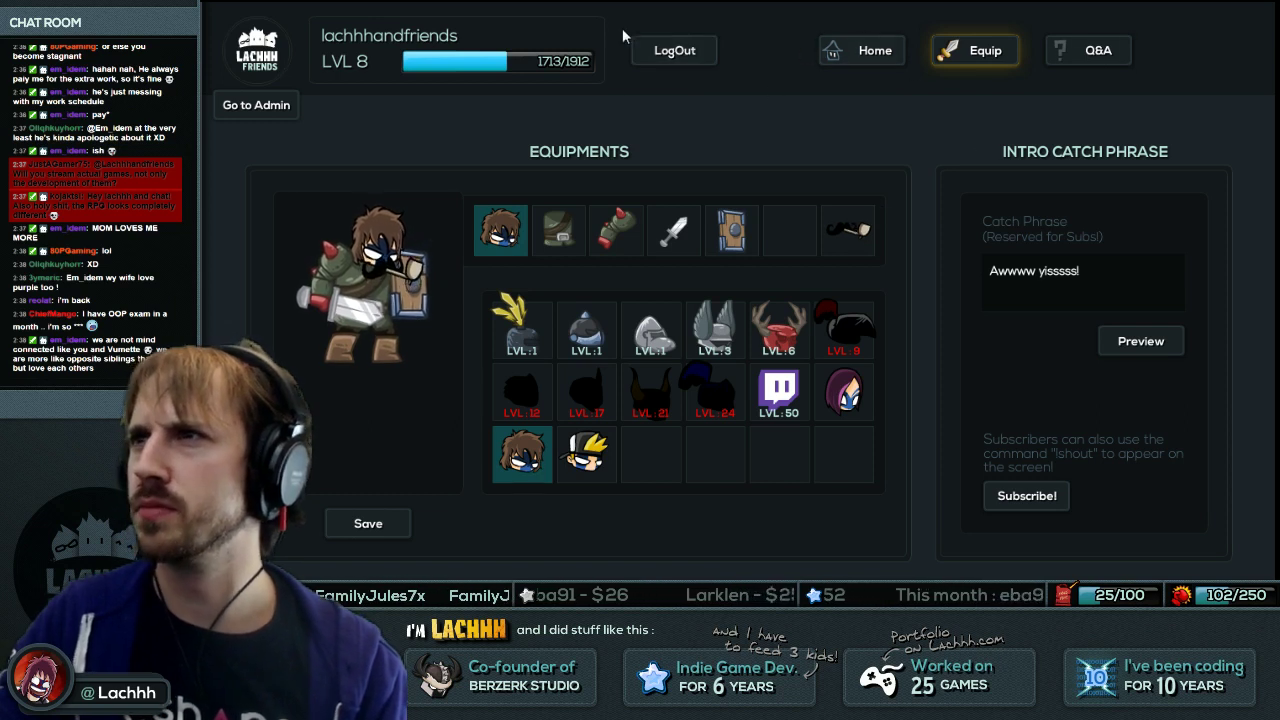
# Check admin Rewards, then client Equip and Q&A, ending on the Equip page.
pyautogui.click(234, 108)
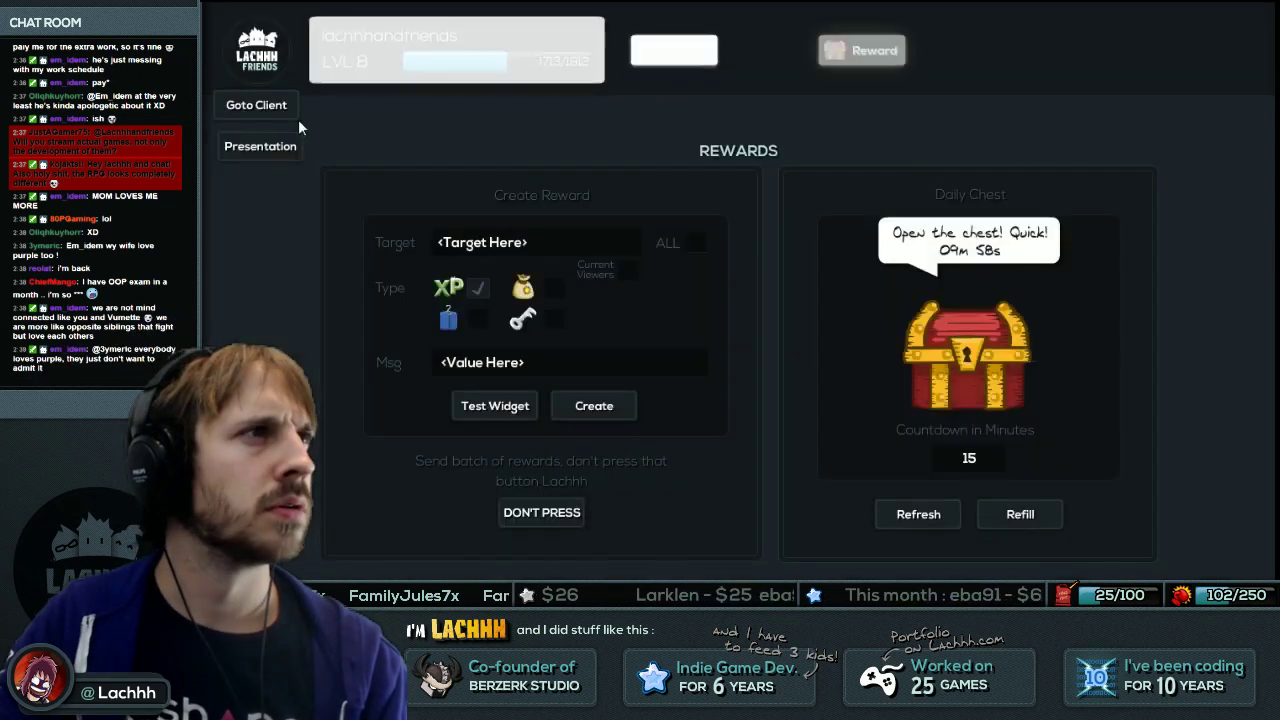
pyautogui.click(262, 106)
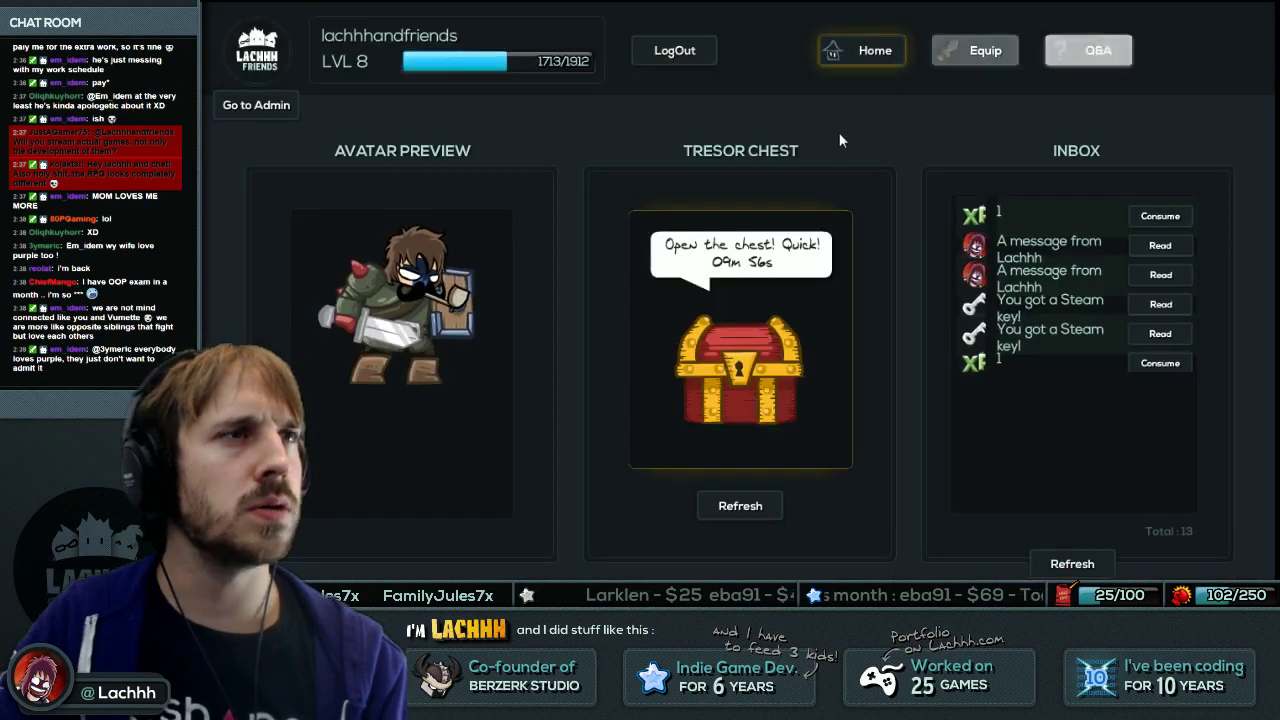
pyautogui.click(955, 48)
pyautogui.click(1090, 60)
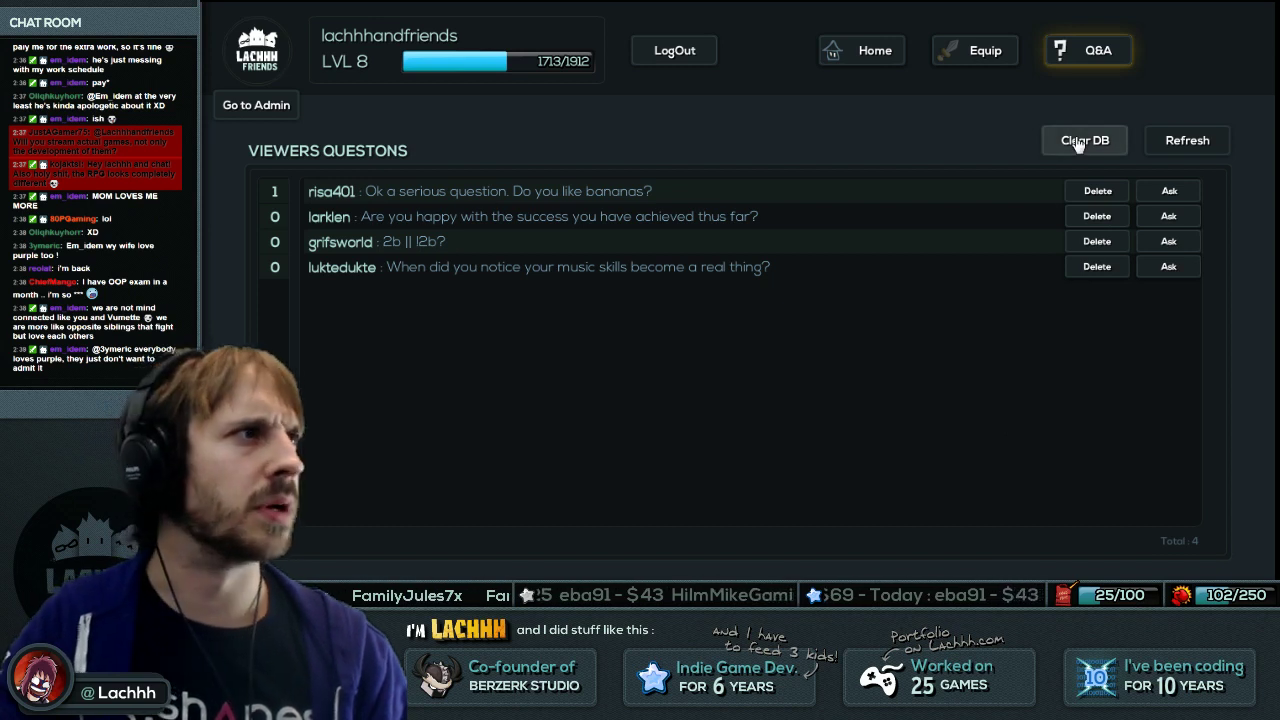
pyautogui.click(985, 52)
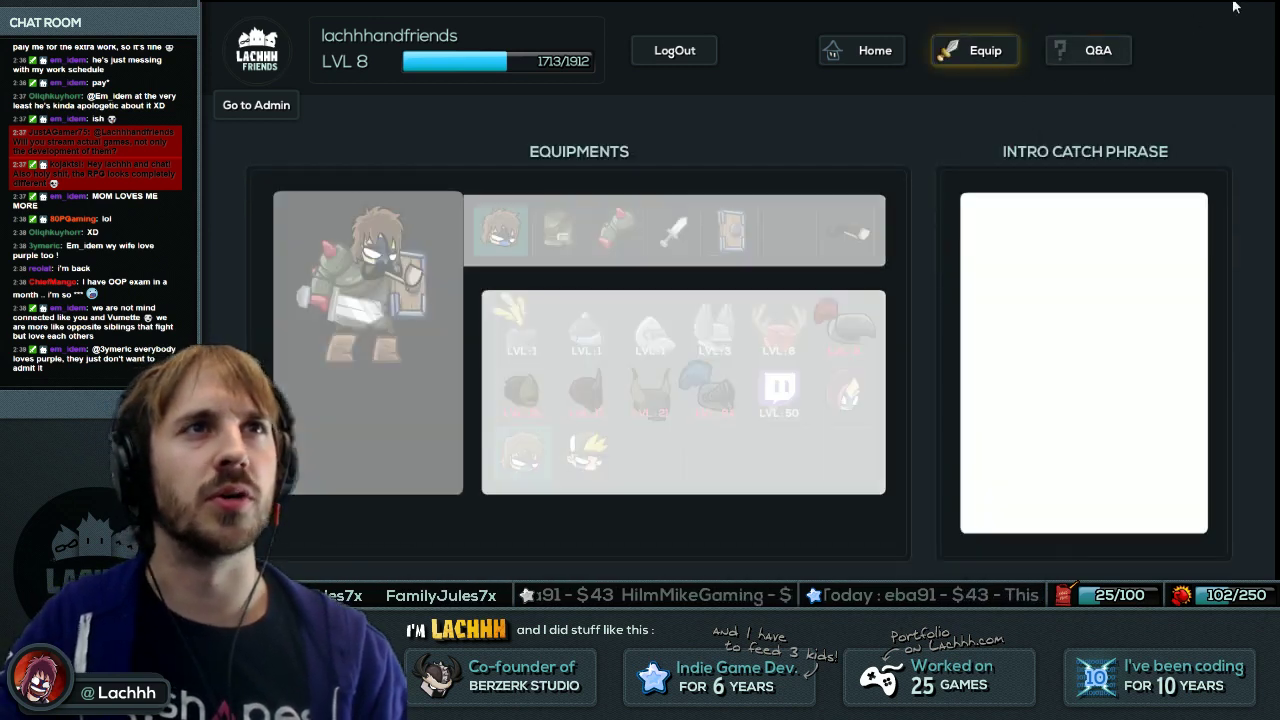
# Review the refresh function and the UI_MenuClient source in FDT.
pyautogui.hotkey('alt', 'Tab')
pyautogui.scroll(-14, 840, 300)
pyautogui.scroll(-12, 840, 300)
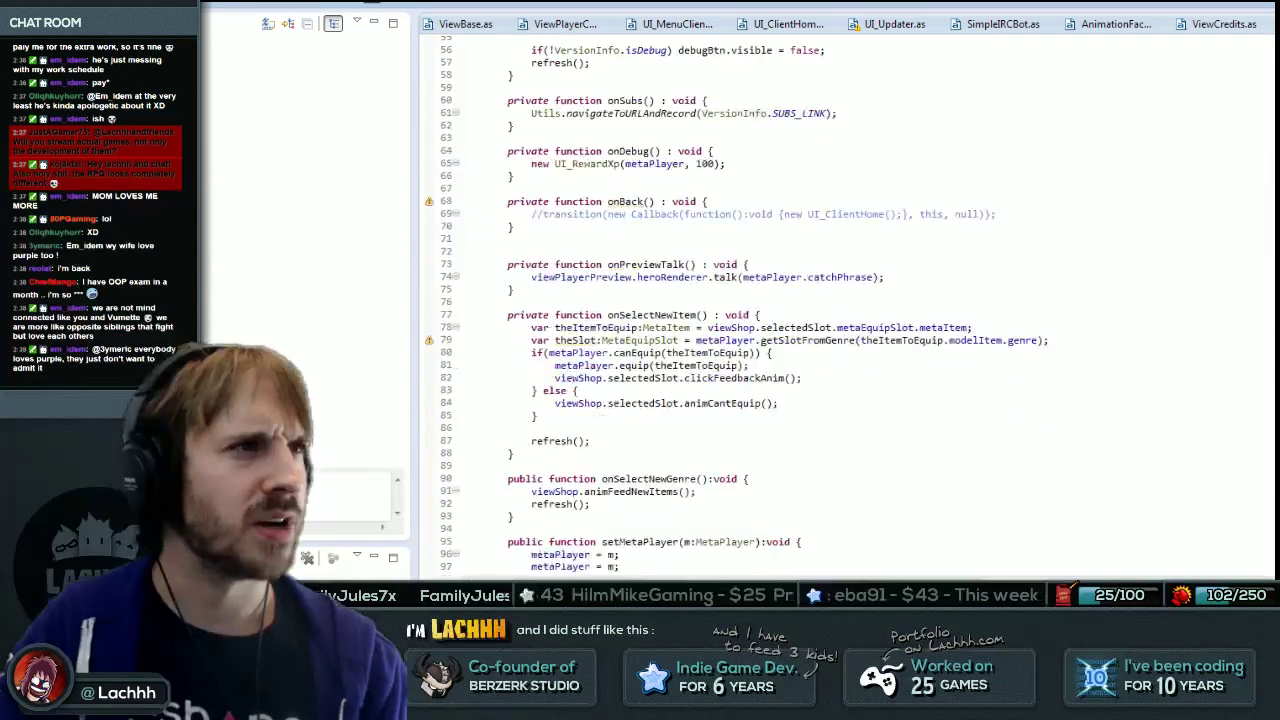
pyautogui.click(643, 516)
pyautogui.click(591, 188)
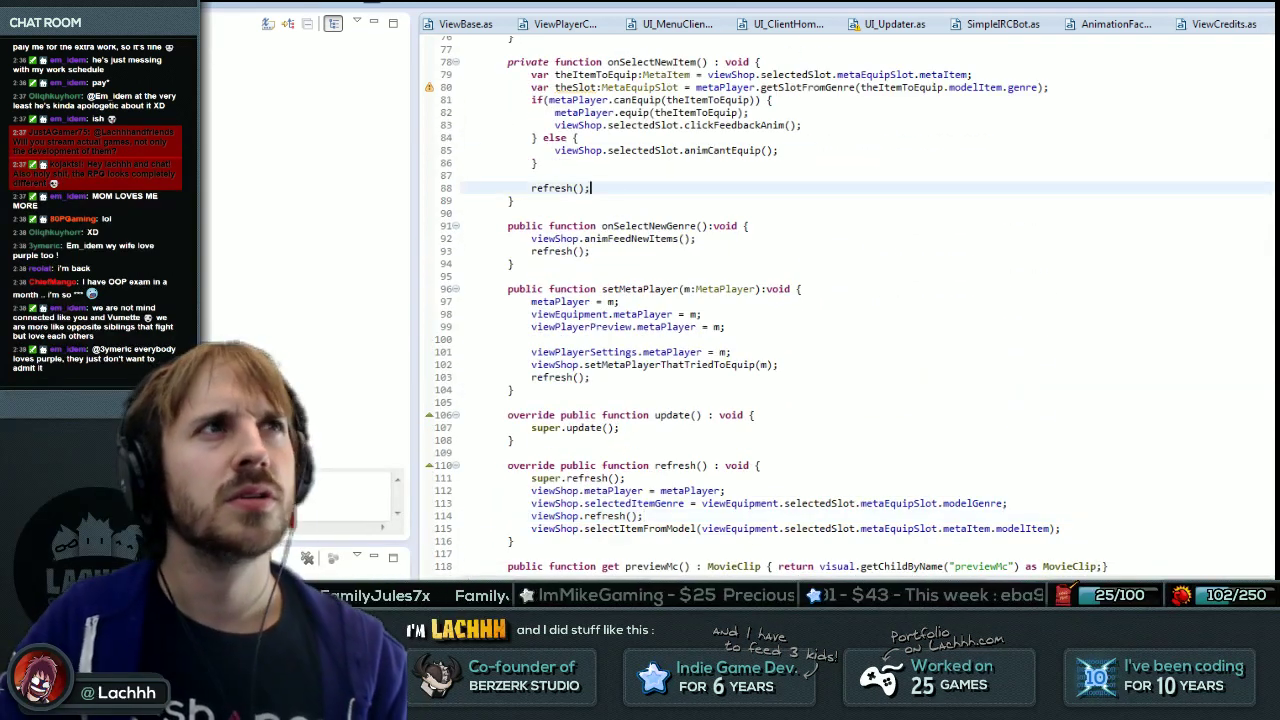
pyautogui.click(680, 24)
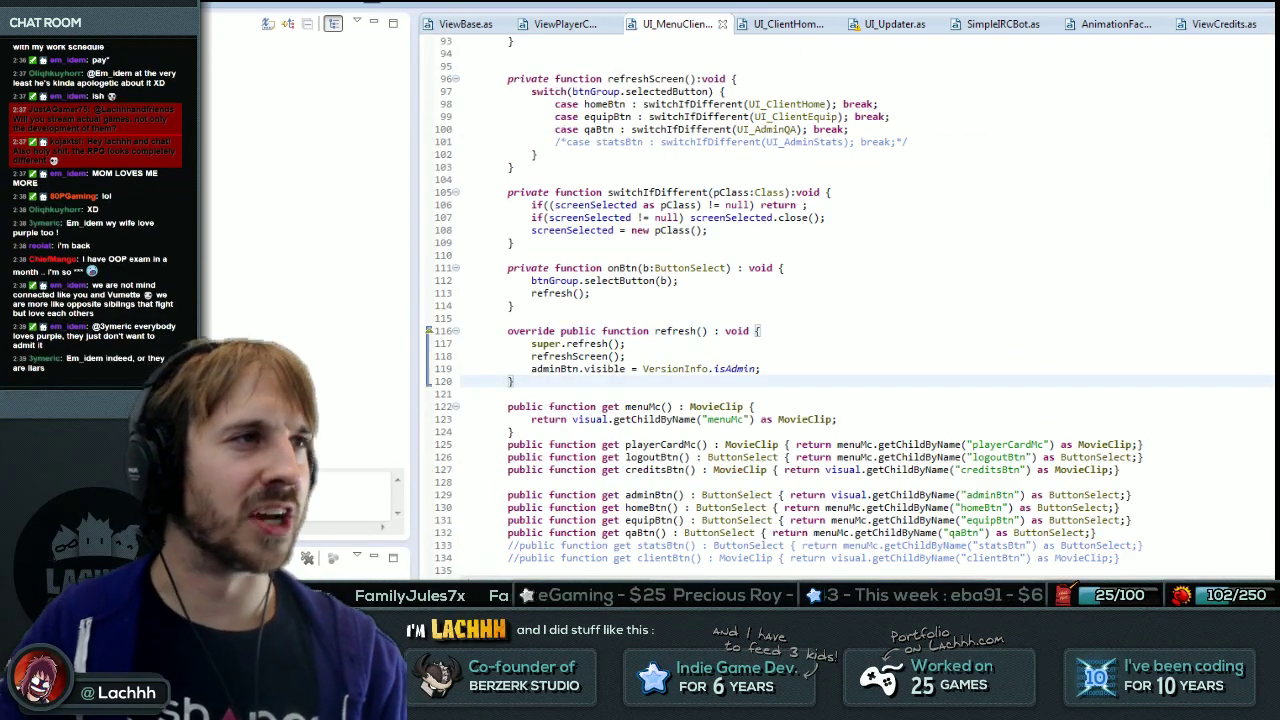
pyautogui.scroll(8, 840, 300)
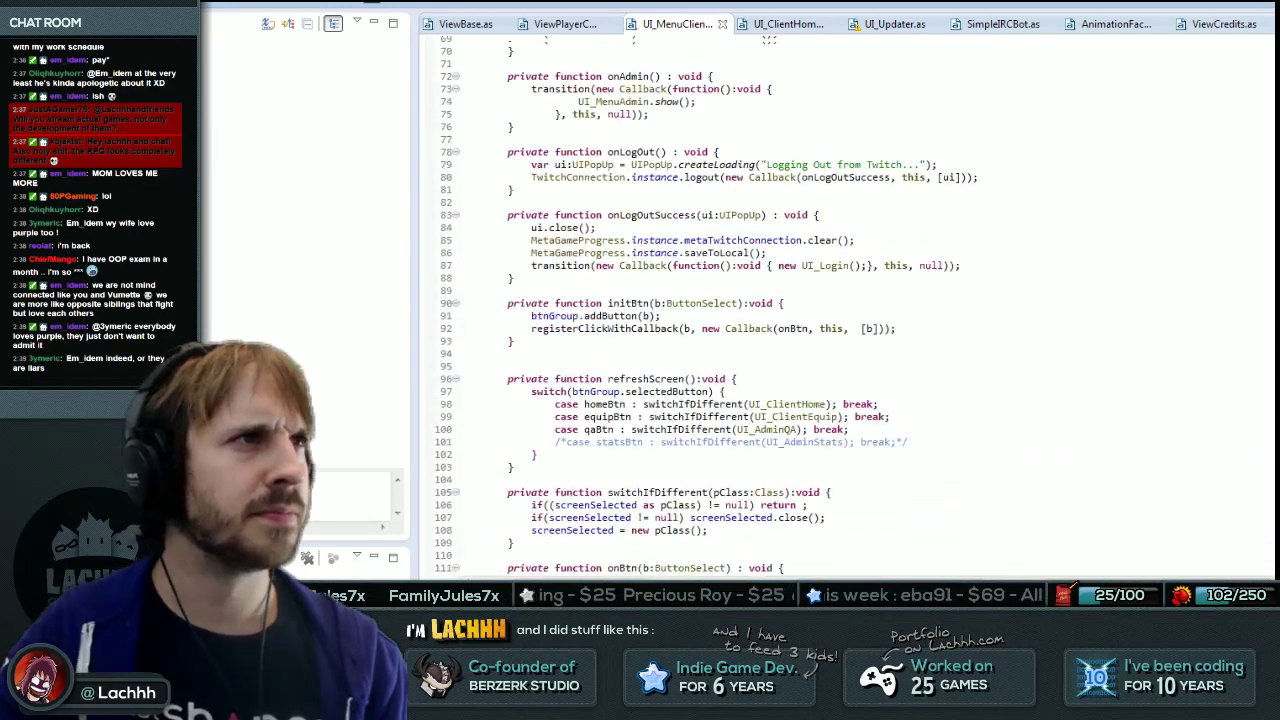
pyautogui.scroll(10, 840, 300)
pyautogui.scroll(3, 840, 300)
pyautogui.scroll(-8, 840, 300)
pyautogui.click(855, 520)
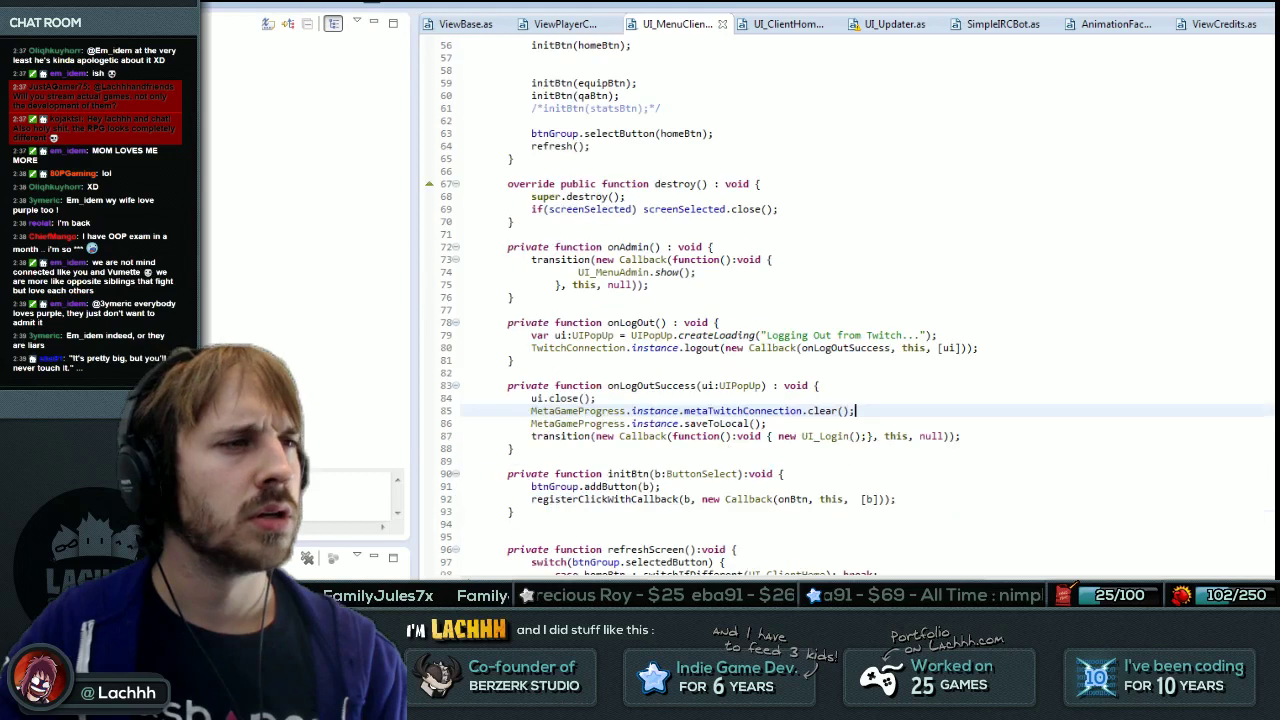
pyautogui.scroll(-5, 840, 300)
# Try replacing UI_AdminQA on line 100 with a UI_Client class via completion, then cancel.
pyautogui.click(768, 388)
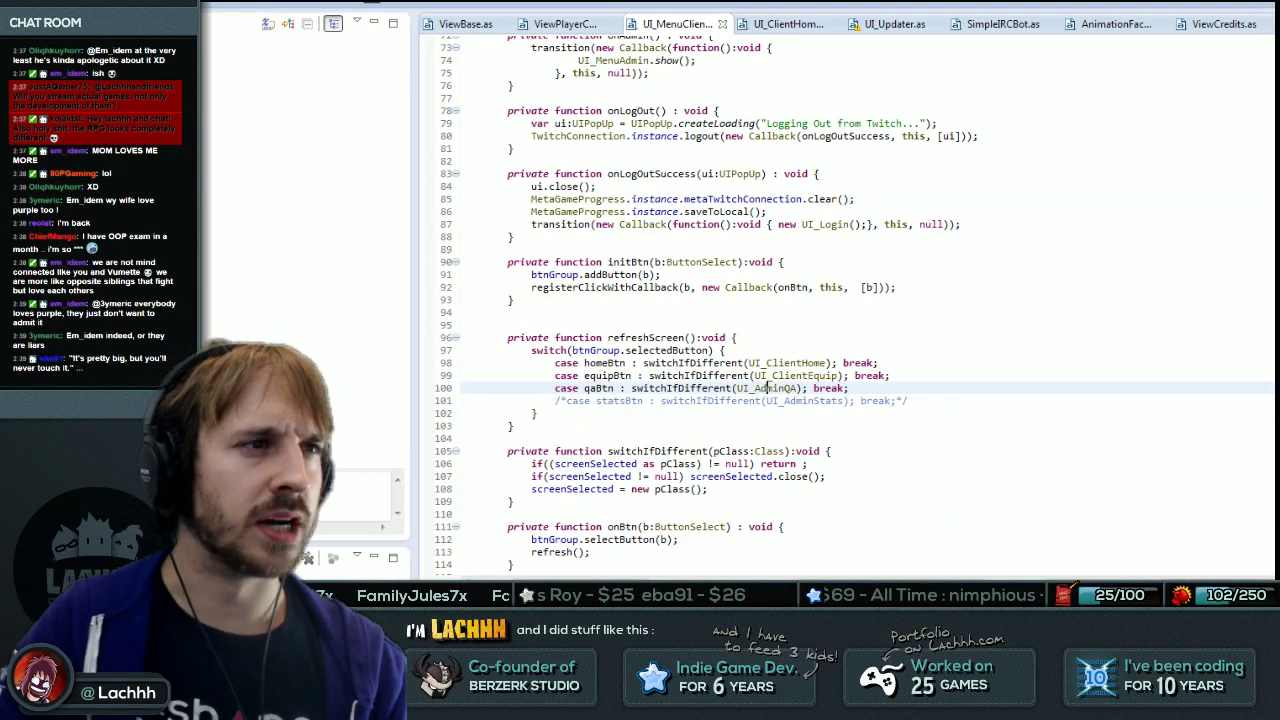
pyautogui.press('BackSpace')
pyautogui.hotkey('ctrl', 'space')
pyautogui.write('C')
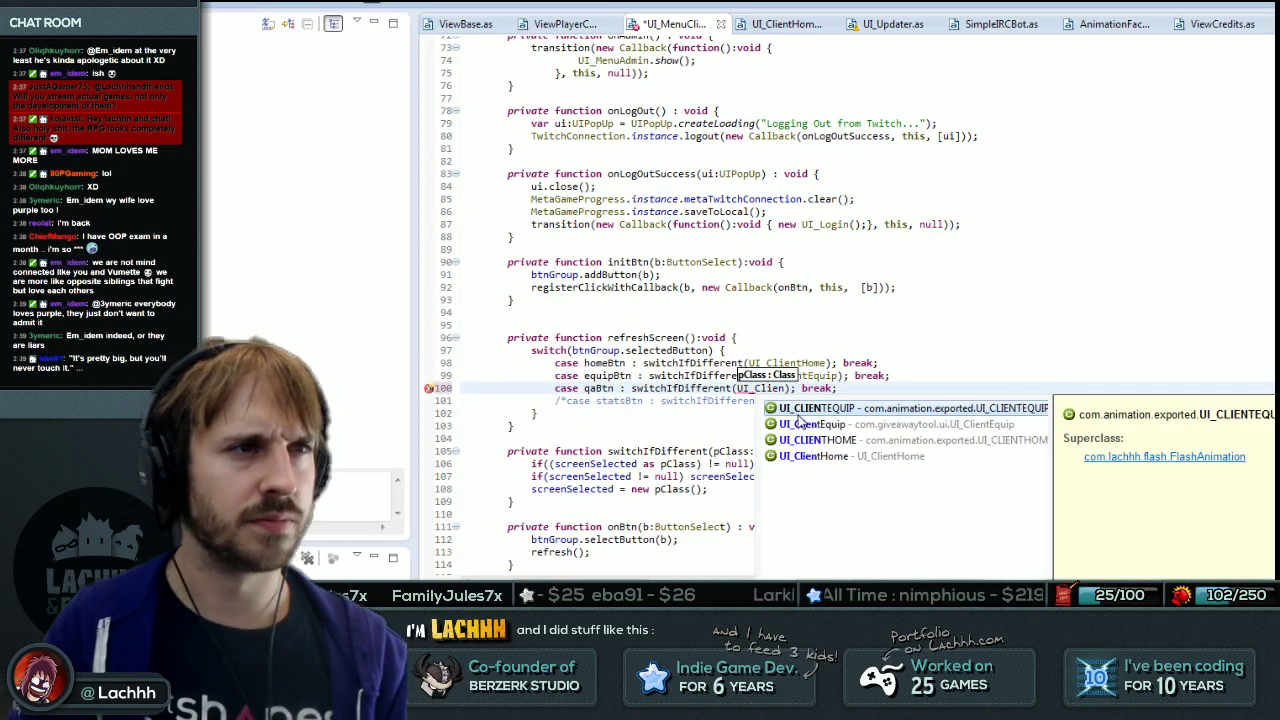
pyautogui.press('BackSpace')
pyautogui.press('Escape')
pyautogui.scroll(-10, 800, 422)
# Open UI_RaidClient and refactor-rename the class to UI_ClientQA.
pyautogui.hotkey('ctrl', 'shift', 't')
pyautogui.write('UI_RaidC')
pyautogui.press('Return')
pyautogui.press('Left')
pyautogui.hotkey('ctrl', 'shift', 'Right')
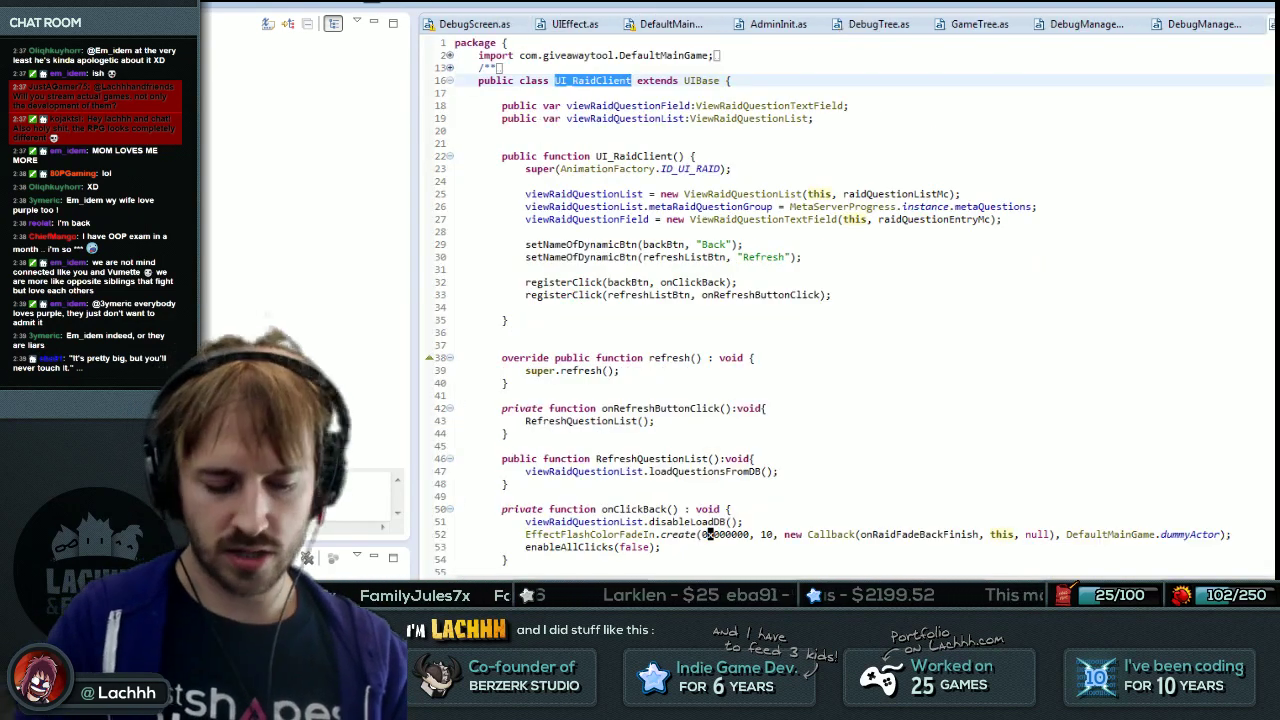
pyautogui.hotkey('alt', 'shift', 'r')
pyautogui.hotkey('shift', 'End')
pyautogui.write('ClientW')
pyautogui.press('BackSpace')
pyautogui.write('QA')
pyautogui.press('Return')
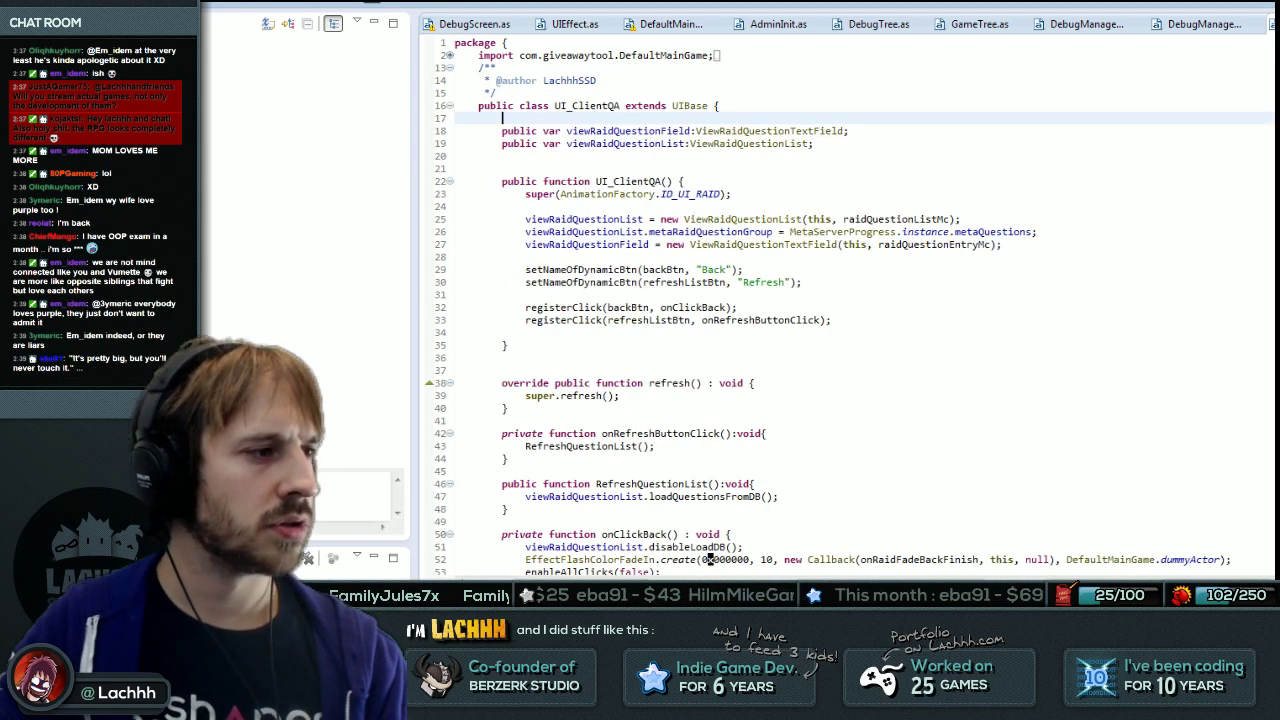
pyautogui.hotkey('alt', 'Tab')
pyautogui.hotkey('ctrl', 'l')
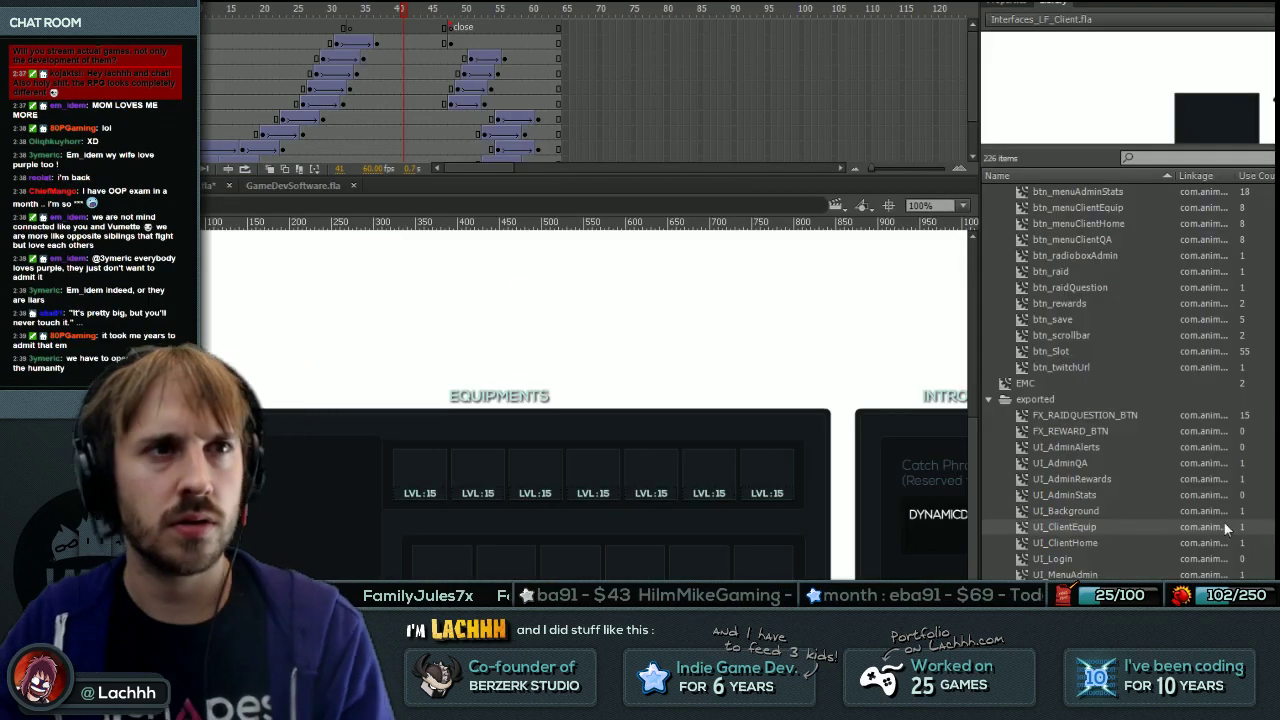
# Run Link Library Items.jsfl on the UI_ClientQA symbol, copy its link line, and export the SWF.
pyautogui.click(1065, 542)
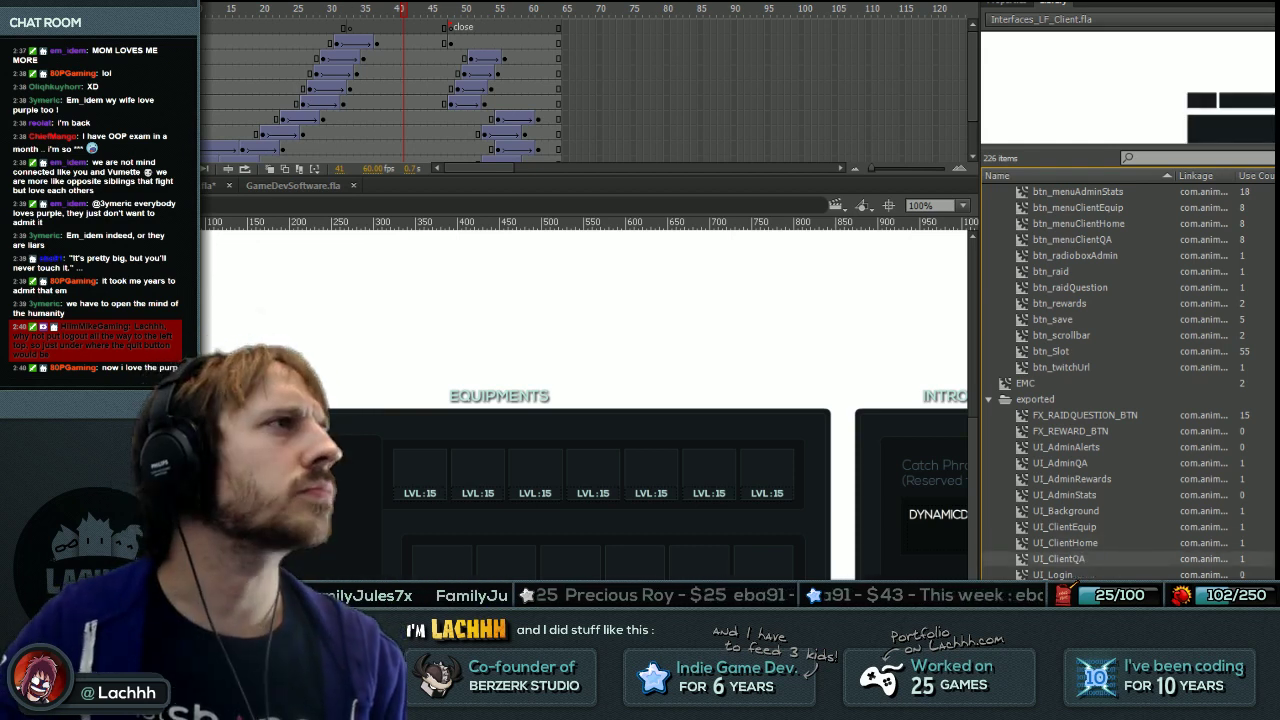
pyautogui.click(210, 3)
pyautogui.click(213, 20)
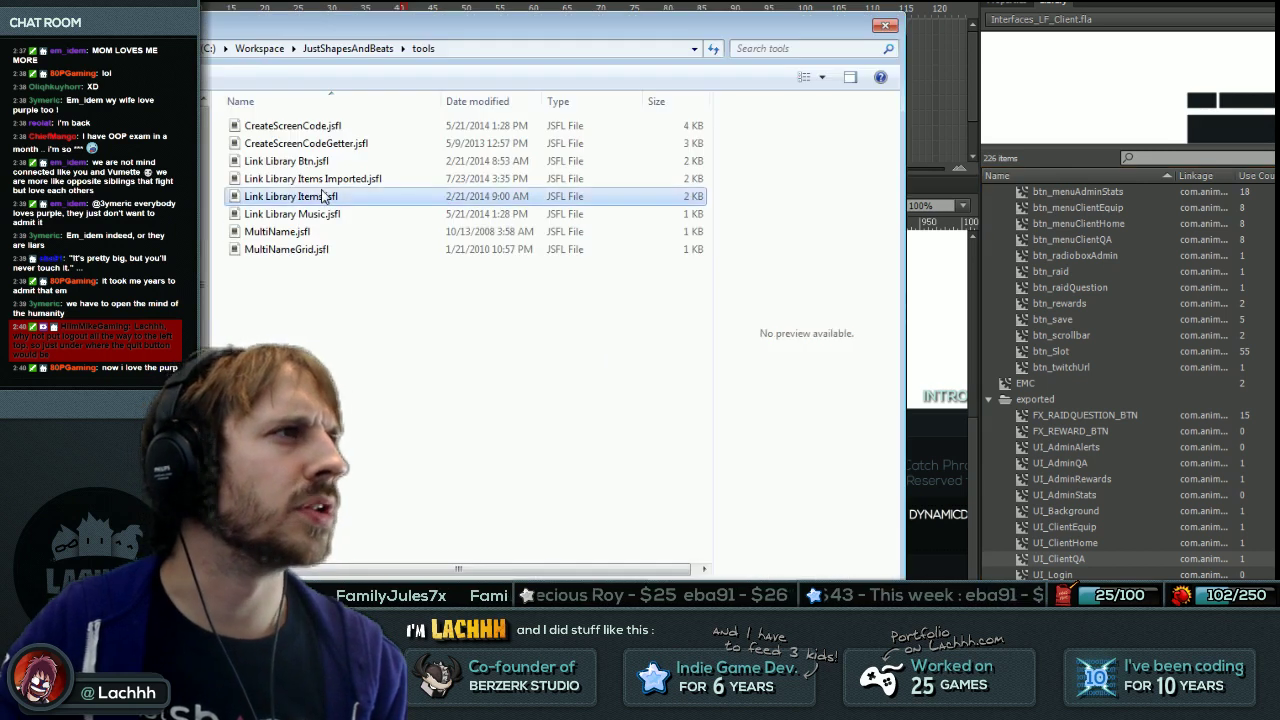
pyautogui.doubleClick(326, 194)
pyautogui.hotkey('ctrl', 'a')
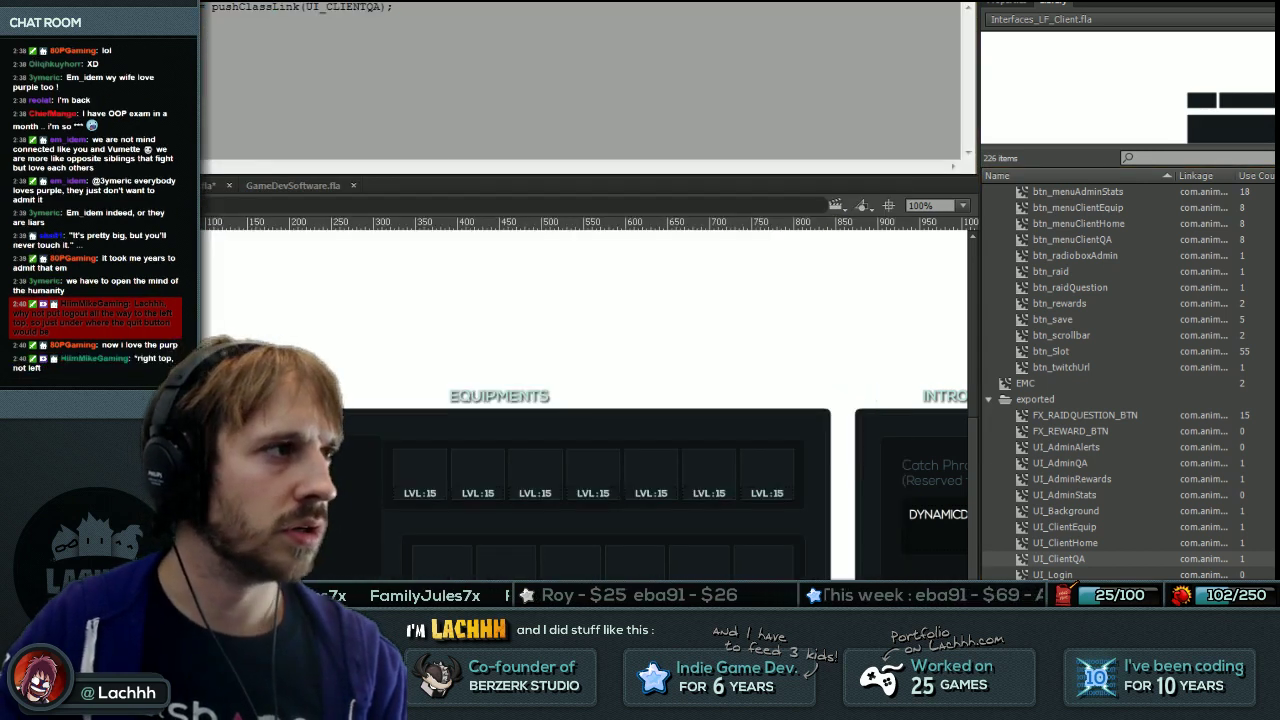
pyautogui.hotkey('ctrl', 'Return')
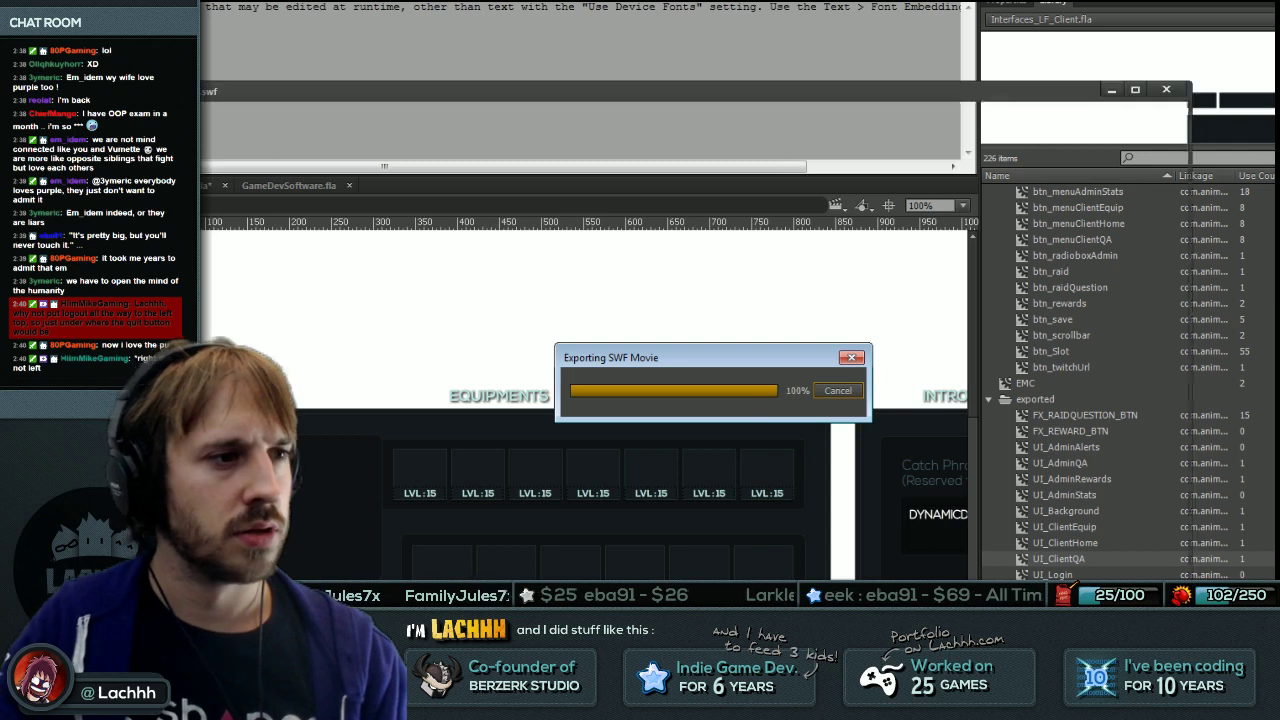
# Back in FDT, jump to the animation ID declarations.
pyautogui.hotkey('alt', 'Tab')
pyautogui.doubleClick(805, 223)
pyautogui.press('F4')
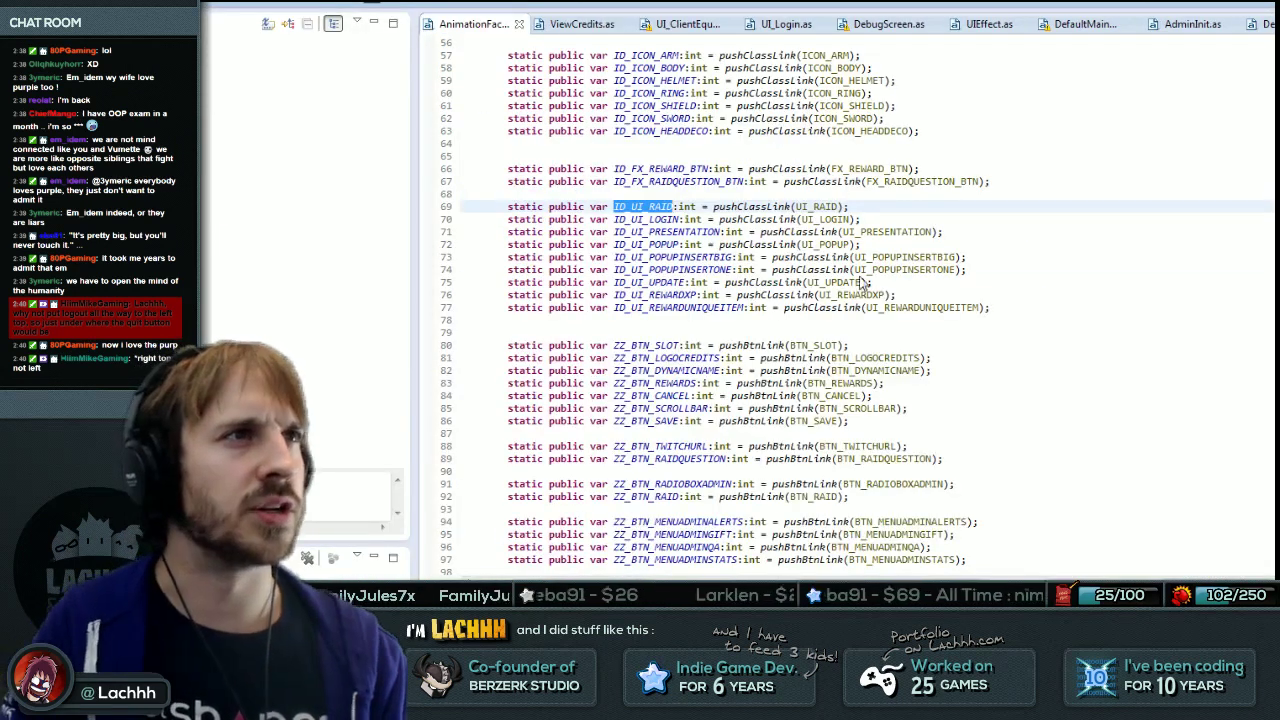
# Replace ID_UI_RAID with an ID_UI_CLIENTQA declaration placed after ID_UI_CLIENTEQUIP, aligned.
pyautogui.press('Home')
pyautogui.hotkey('shift', 'End')
pyautogui.write('static public var ID_UI_CLIENTQA:int = pushClassLink(UI_CLIENTQA);')
pyautogui.hotkey('shift', 'Home')
pyautogui.press('BackSpace')
pyautogui.hotkey('shift', 'Home')
pyautogui.hotkey('shift', 'Up')
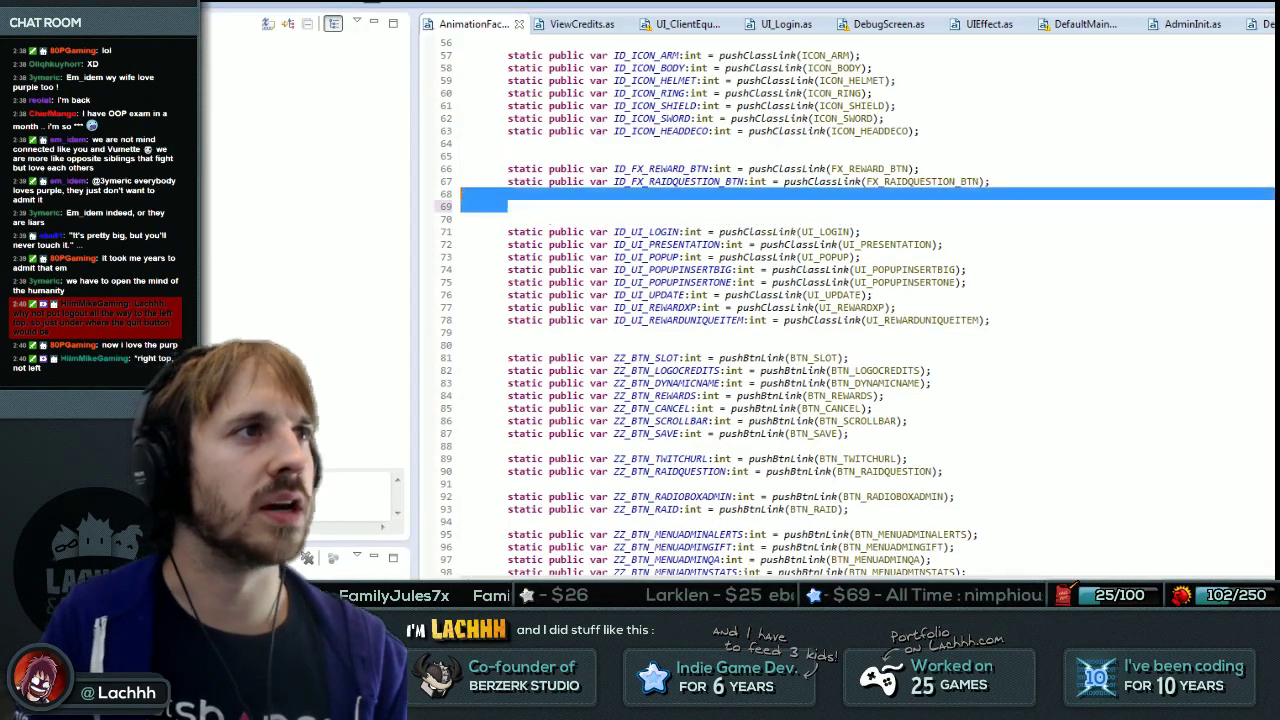
pyautogui.press('BackSpace')
pyautogui.hotkey('ctrl', 'Home')
pyautogui.click(508, 256)
pyautogui.press('Down')
pyautogui.press('Down')
pyautogui.press('Down')
pyautogui.press('Down')
pyautogui.press('Down')
pyautogui.press('Down')
pyautogui.press('Down')
pyautogui.press('Down')
pyautogui.write('static public var ID_UI_CLIENTQA:int = pushClassLink(UI_CLIENTQA);')
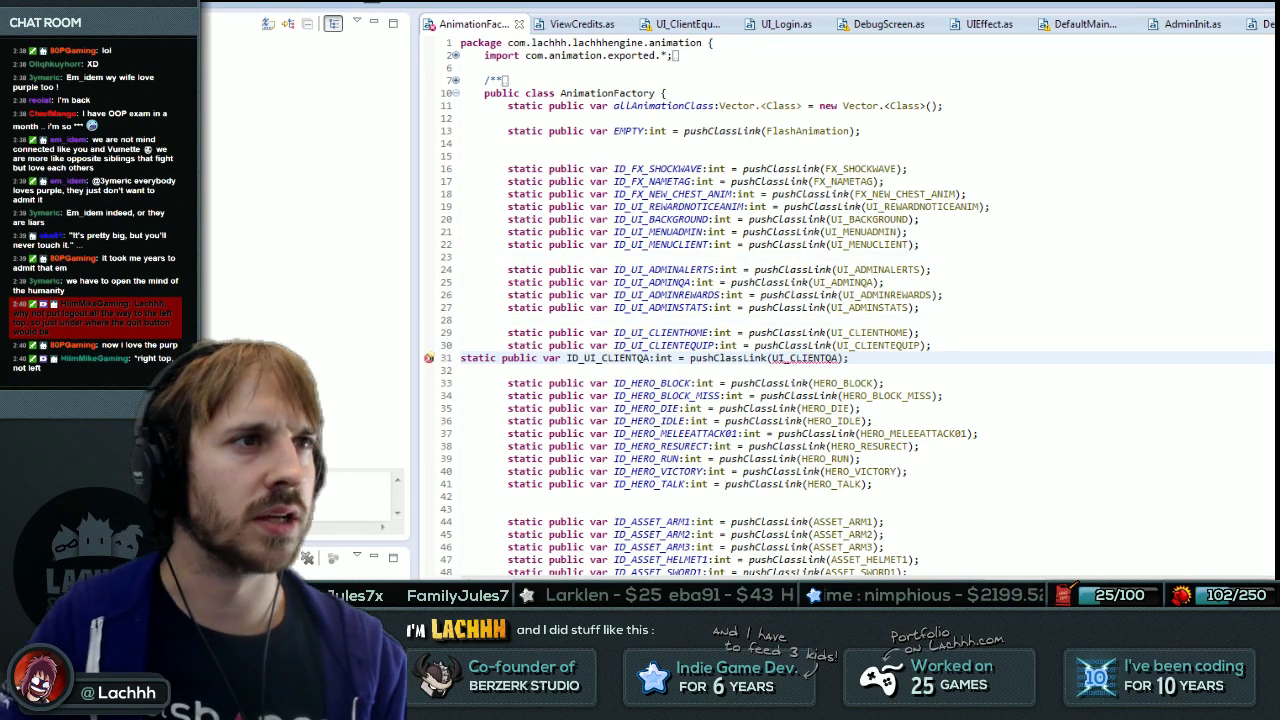
pyautogui.press('Home')
pyautogui.press('Tab')
pyautogui.press('Tab')
pyautogui.doubleClick(655, 358)
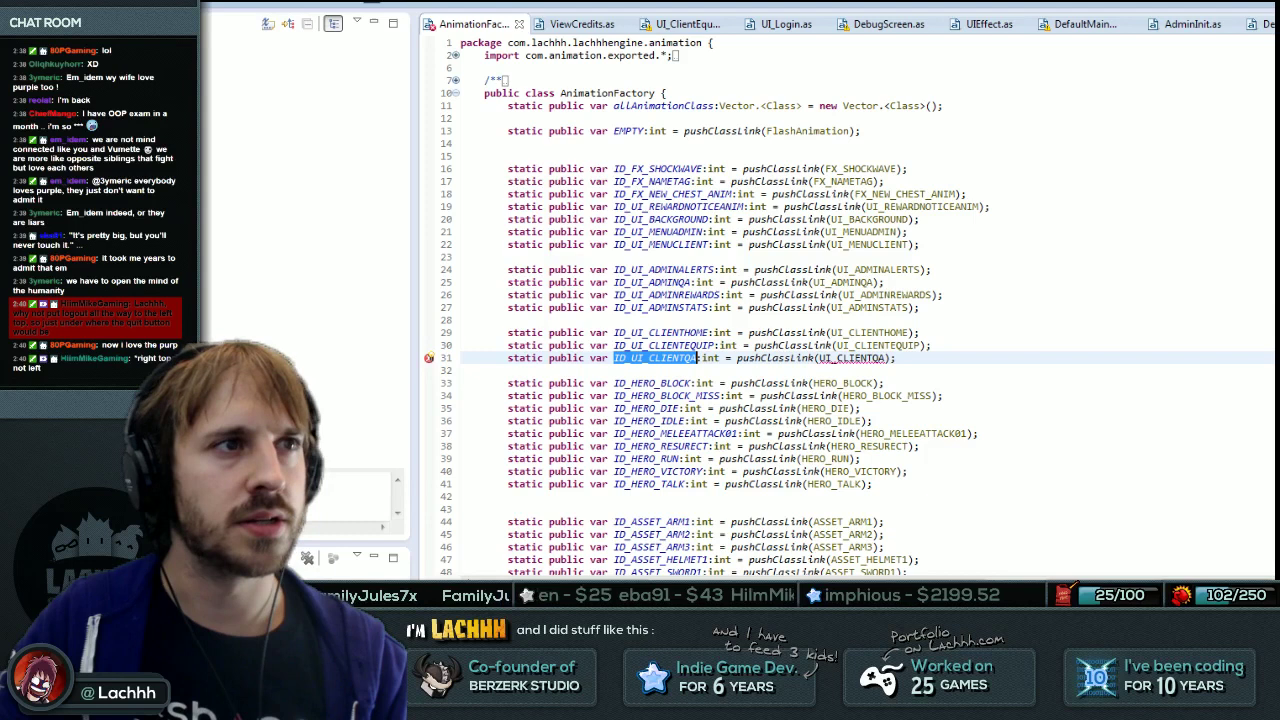
# Build and test the movie, then close the test window.
pyautogui.hotkey('ctrl', 'Return')
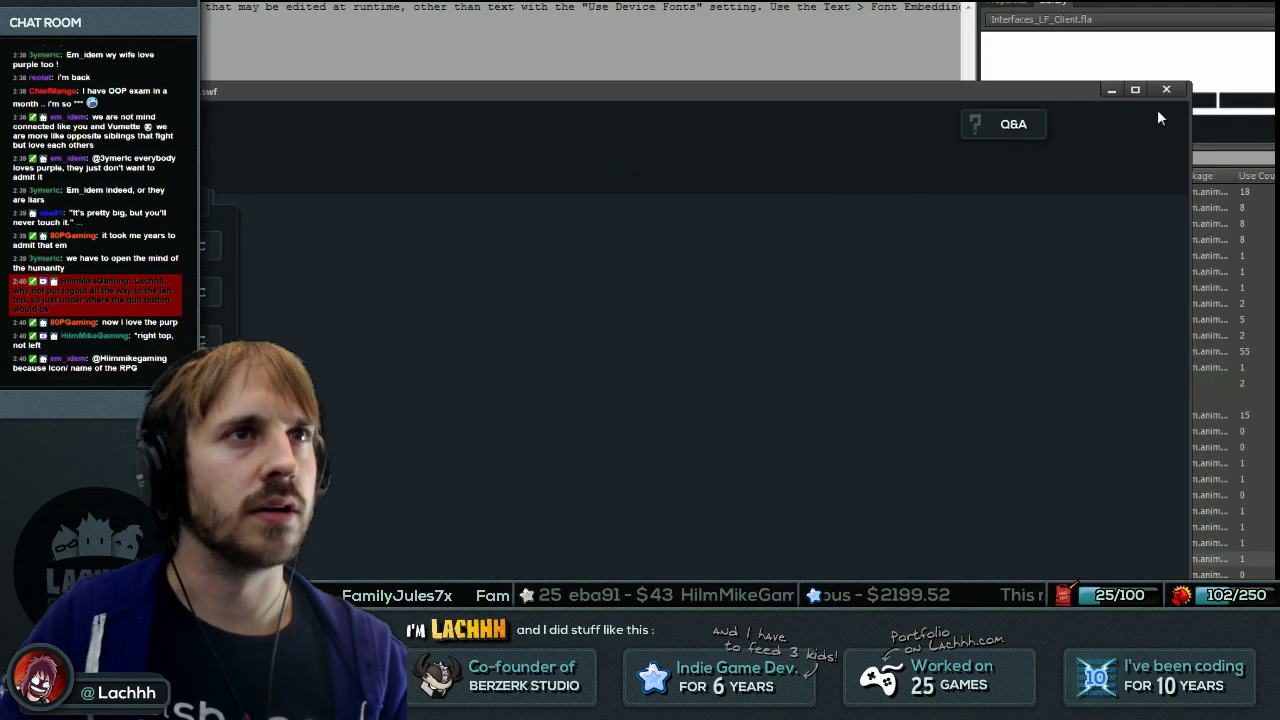
pyautogui.click(1166, 91)
pyautogui.hotkey('alt', 'Tab')
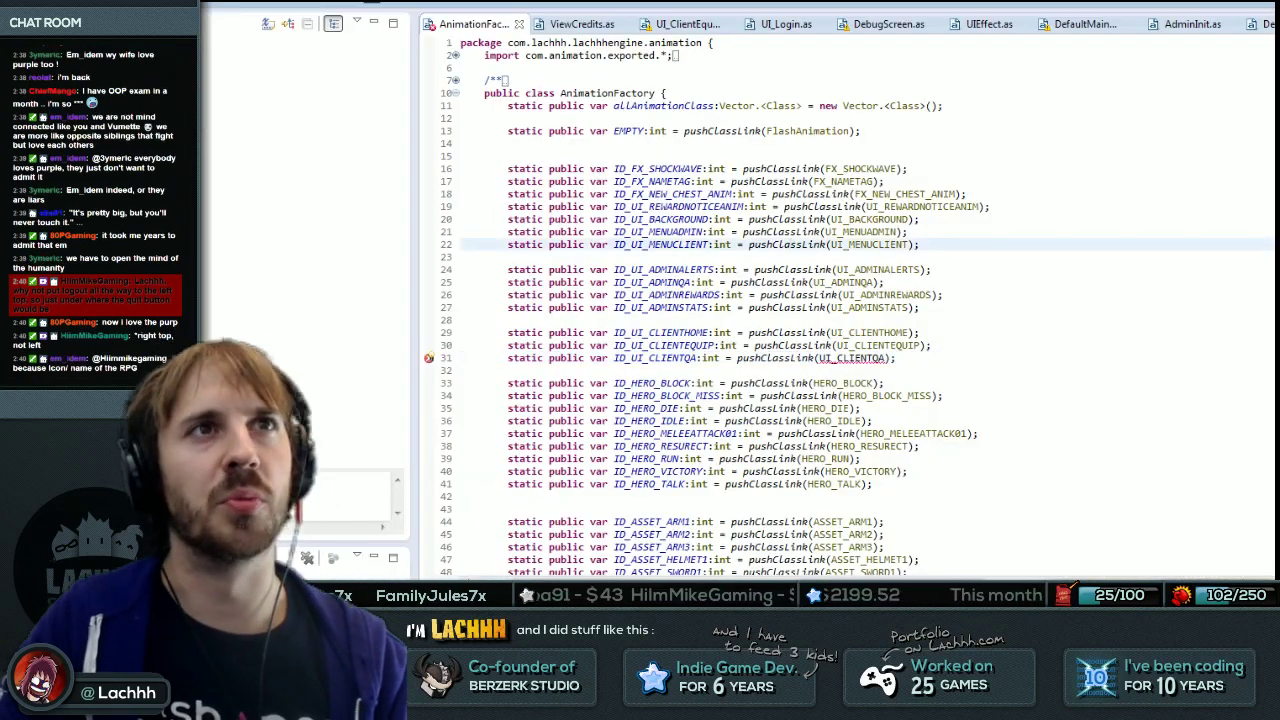
# Change UI_ClientQA's animation ID from ID_UI_RAID to ID_UI_CLIENTQA.
pyautogui.click(688, 23)
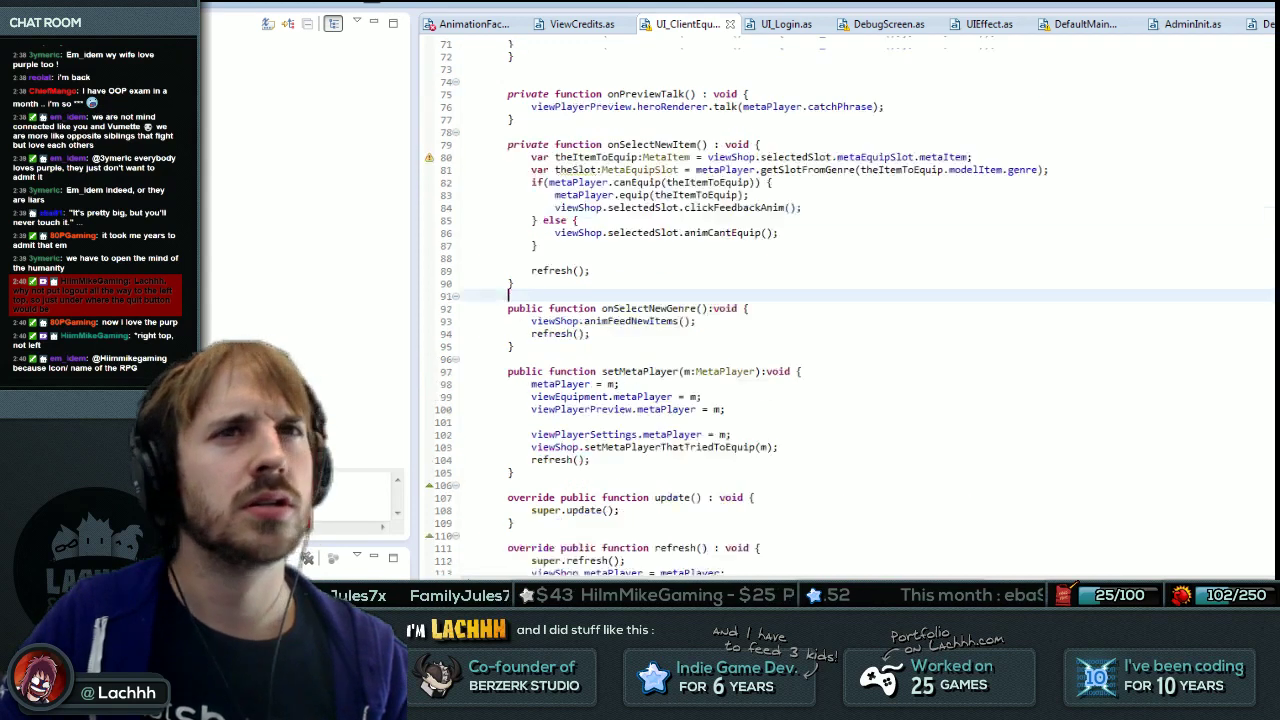
pyautogui.scroll(20, 630, 45)
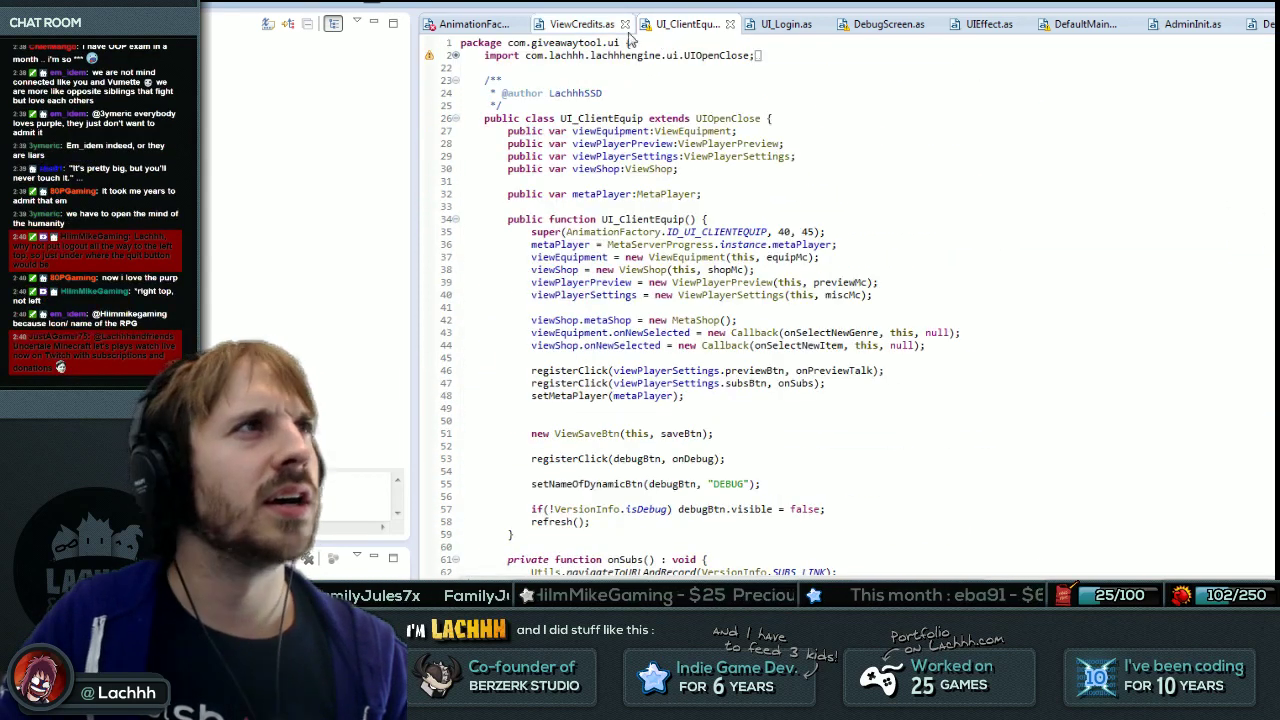
pyautogui.click(600, 194)
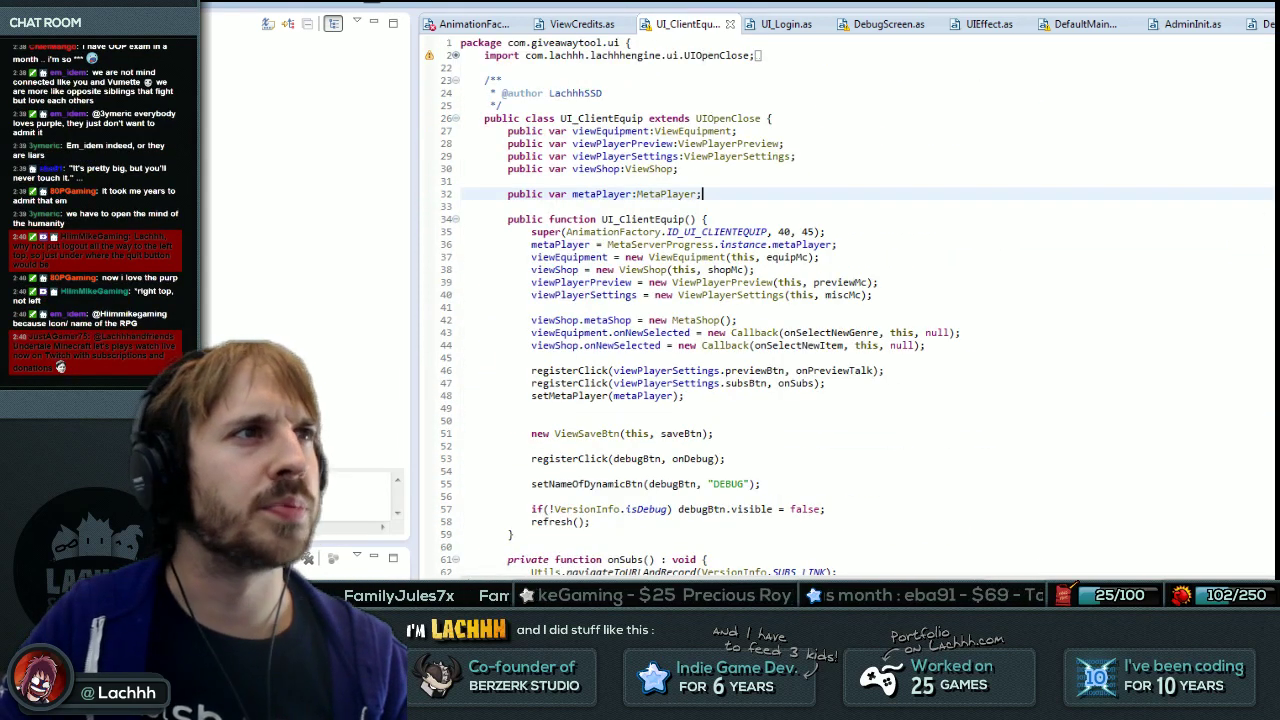
pyautogui.press('Down')
pyautogui.press('Down')
pyautogui.hotkey('ctrl', 'shift', 't')
pyautogui.write('UI_Client')
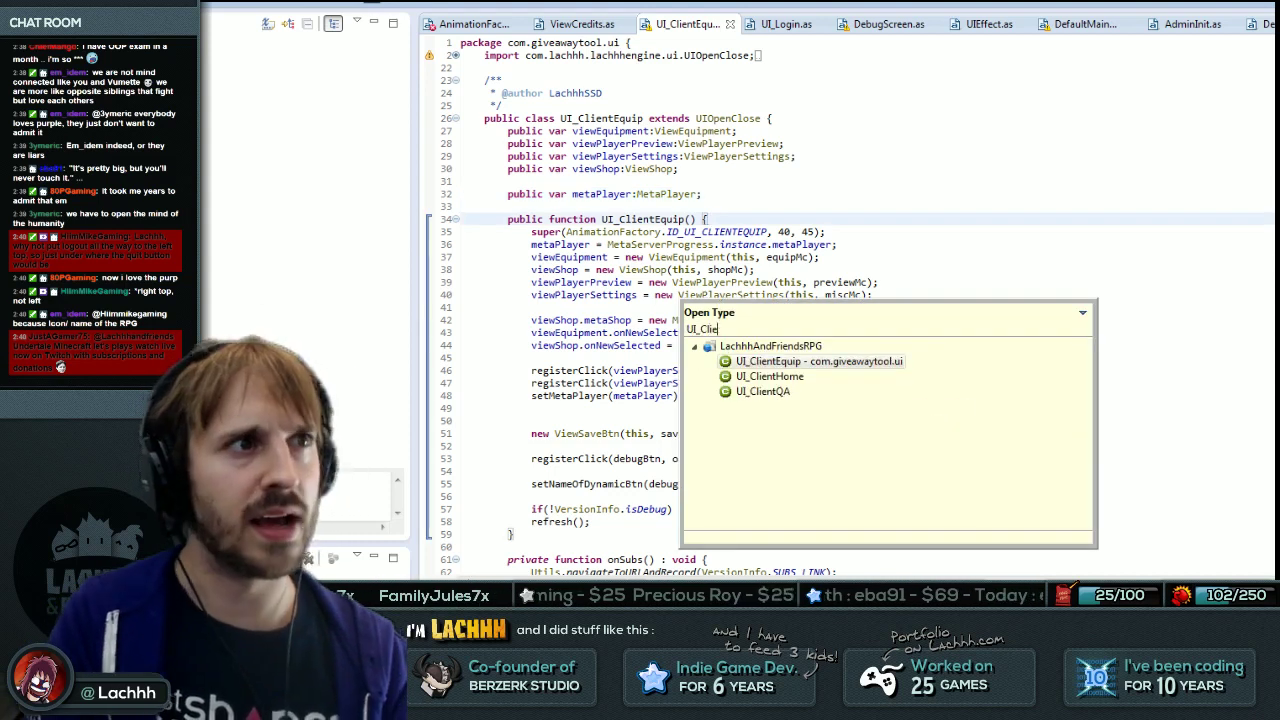
pyautogui.press('Down')
pyautogui.press('Down')
pyautogui.press('Return')
pyautogui.moveTo(697, 194); pyautogui.dragTo(720, 194)
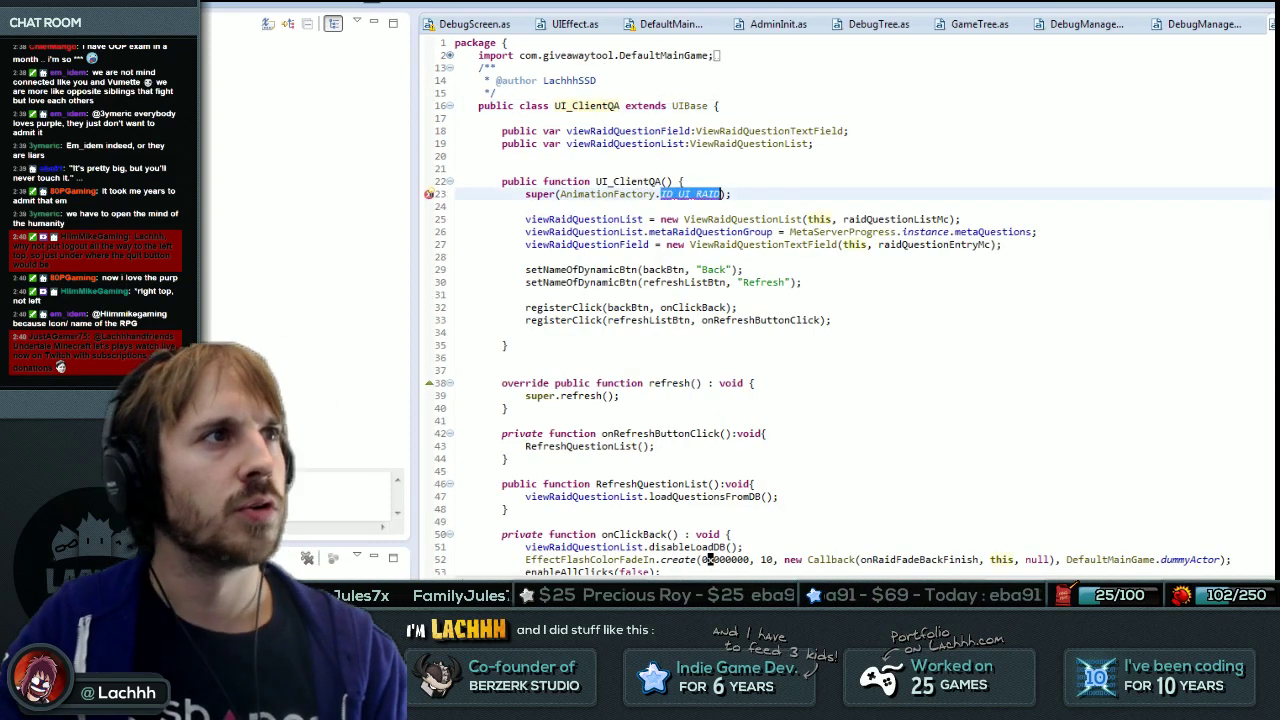
pyautogui.write('CLIENTQA')
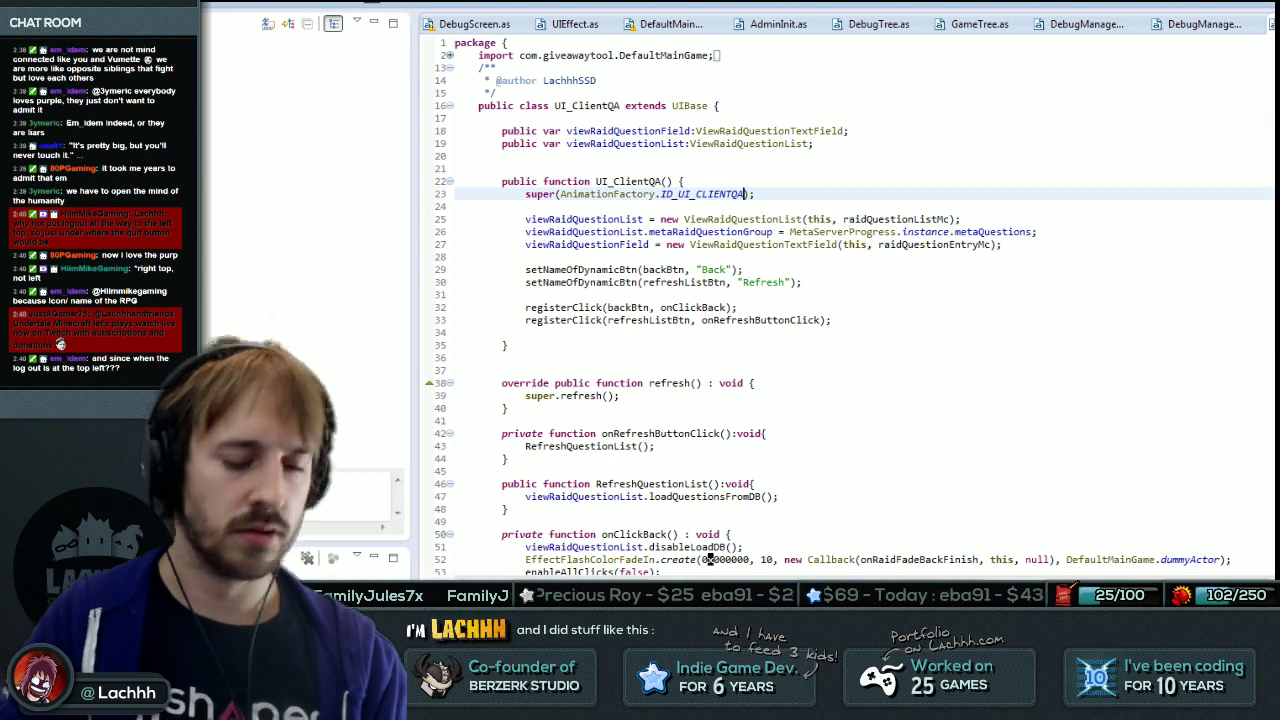
# In UI_MenuClient, make the qaBtn case switch to UI_ClientQA and save the file.
pyautogui.hotkey('ctrl', 'shift', 't')
pyautogui.write('UI_e')
pyautogui.press('BackSpace')
pyautogui.write('Menu')
pyautogui.press('Return')
pyautogui.scroll(-20, 850, 300)
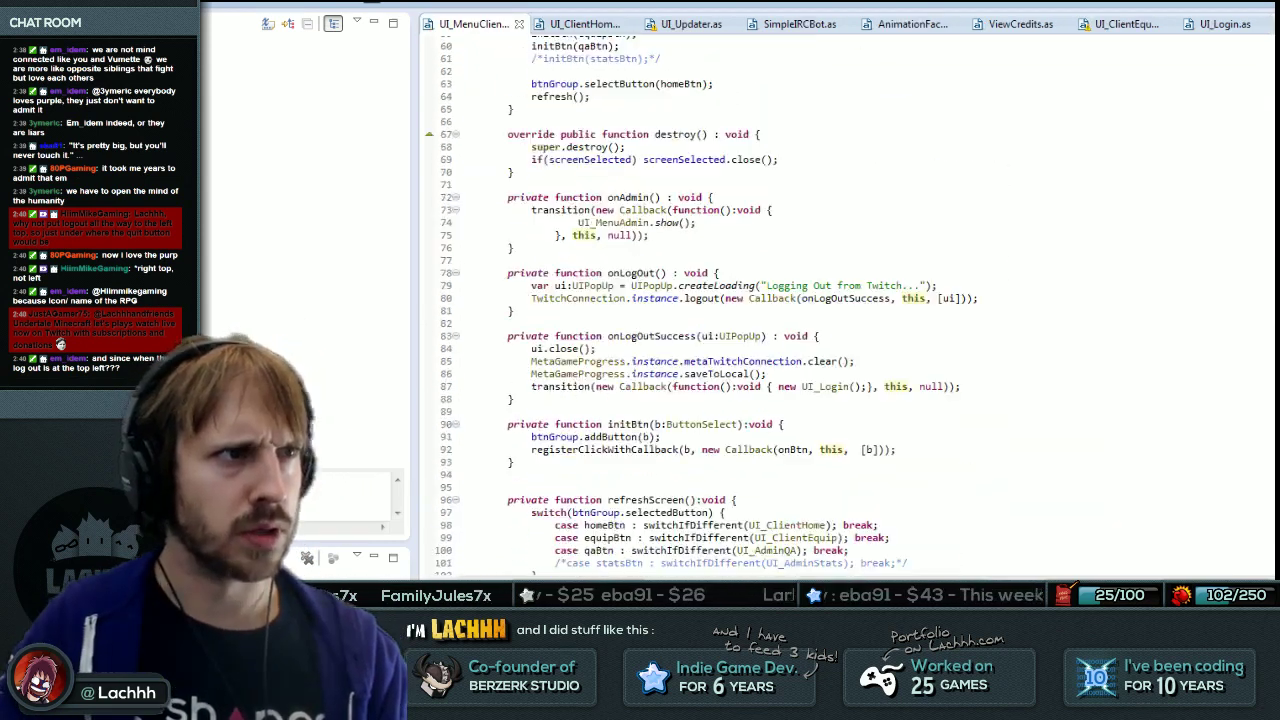
pyautogui.click(850, 238)
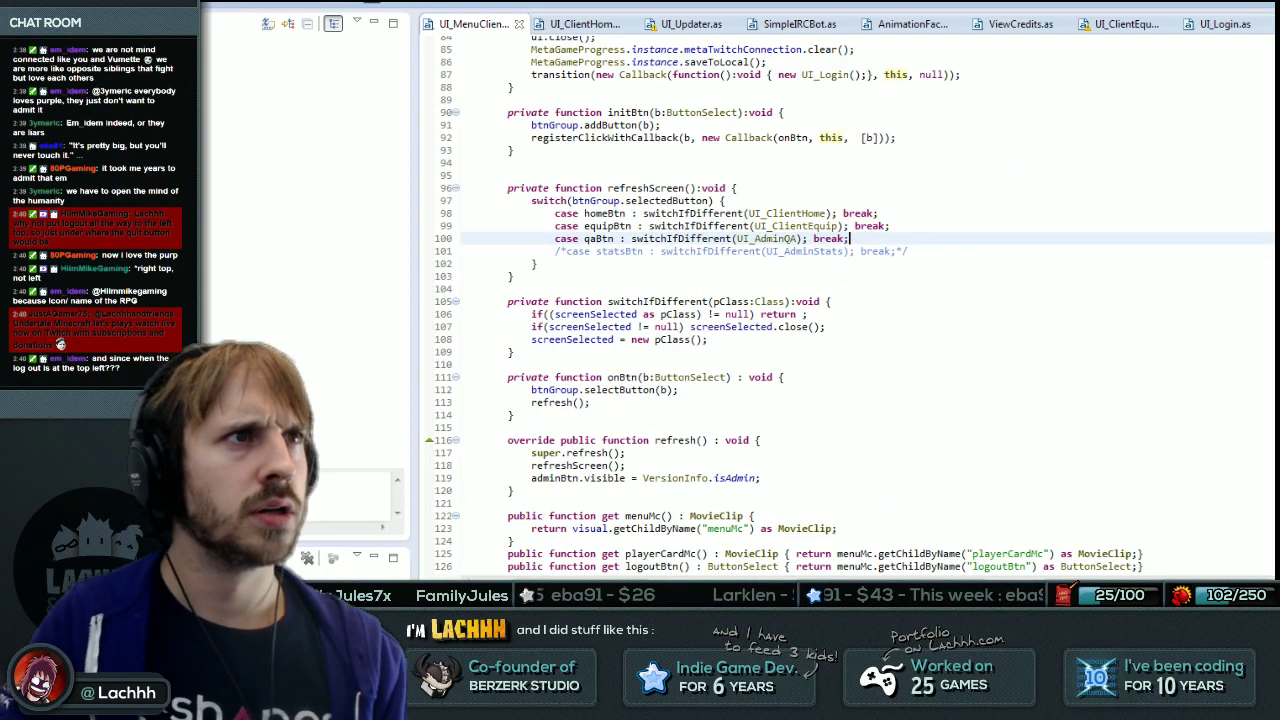
pyautogui.write('Client')
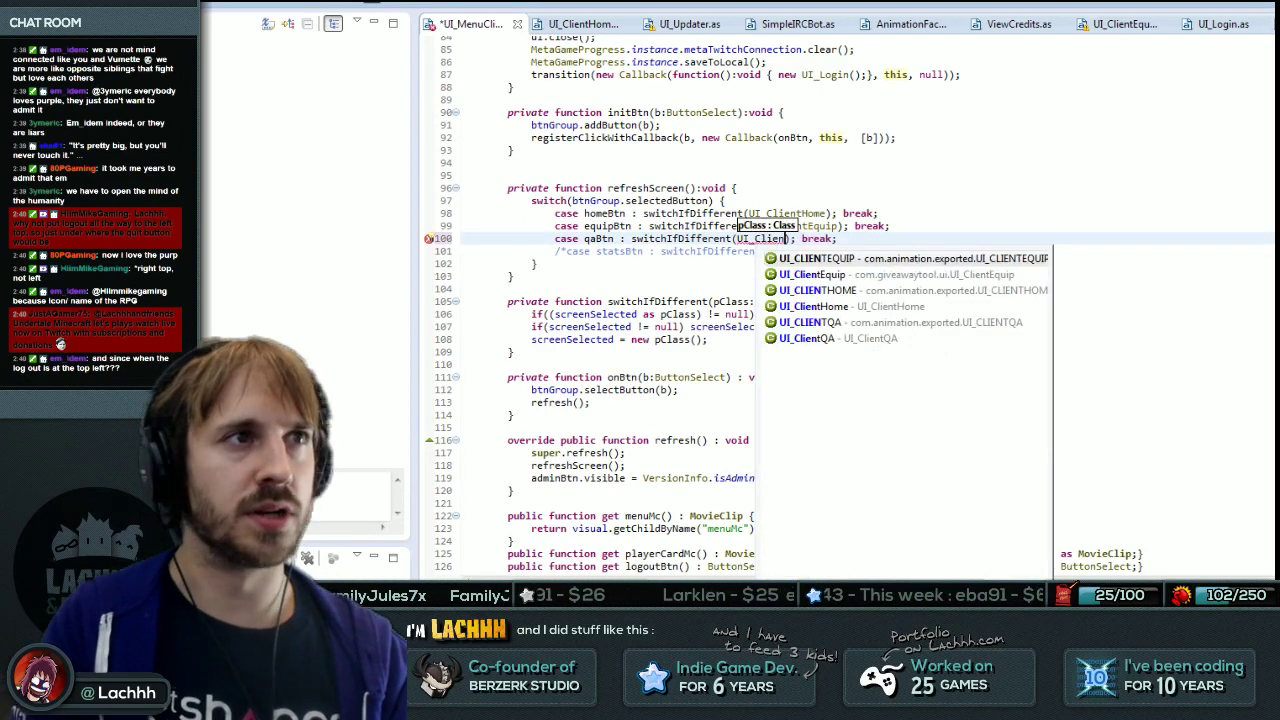
pyautogui.press('Return')
pyautogui.press('End')
pyautogui.hotkey('ctrl', 's')
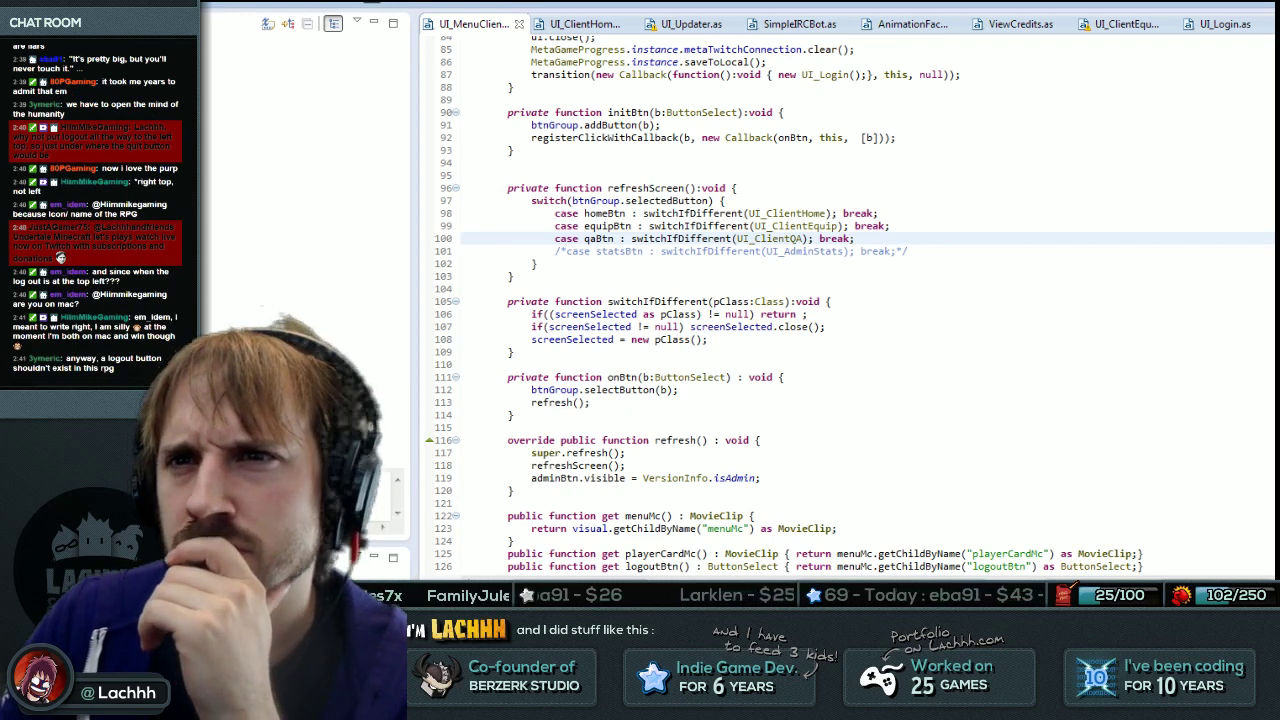
# Build and launch the game from FDT.
pyautogui.click(591, 402)
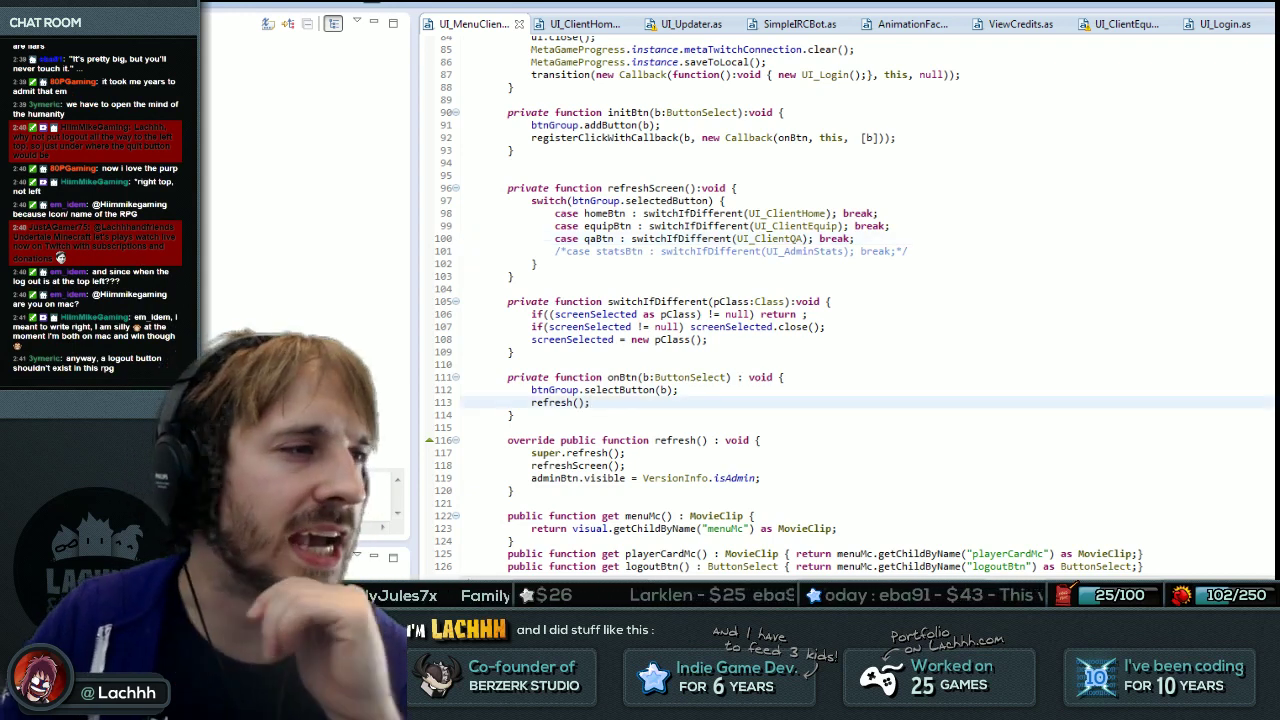
pyautogui.click(785, 377)
pyautogui.click(761, 478)
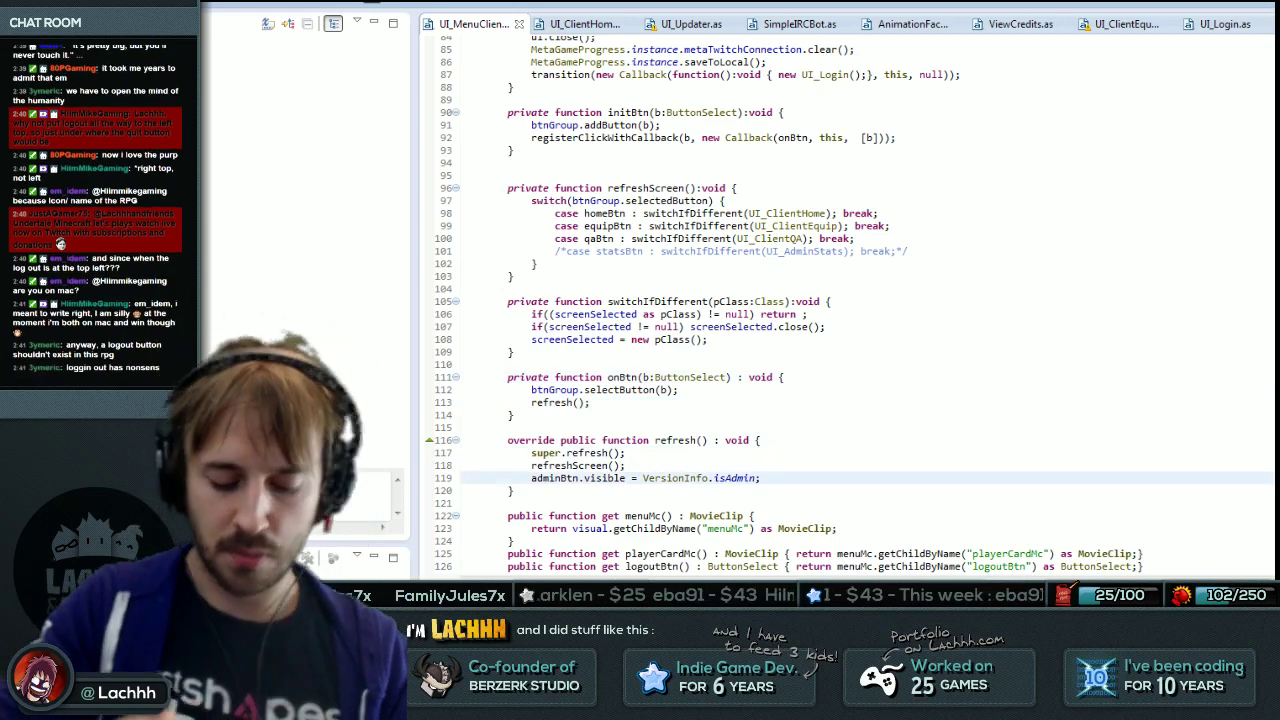
pyautogui.hotkey('ctrl', 'F11')
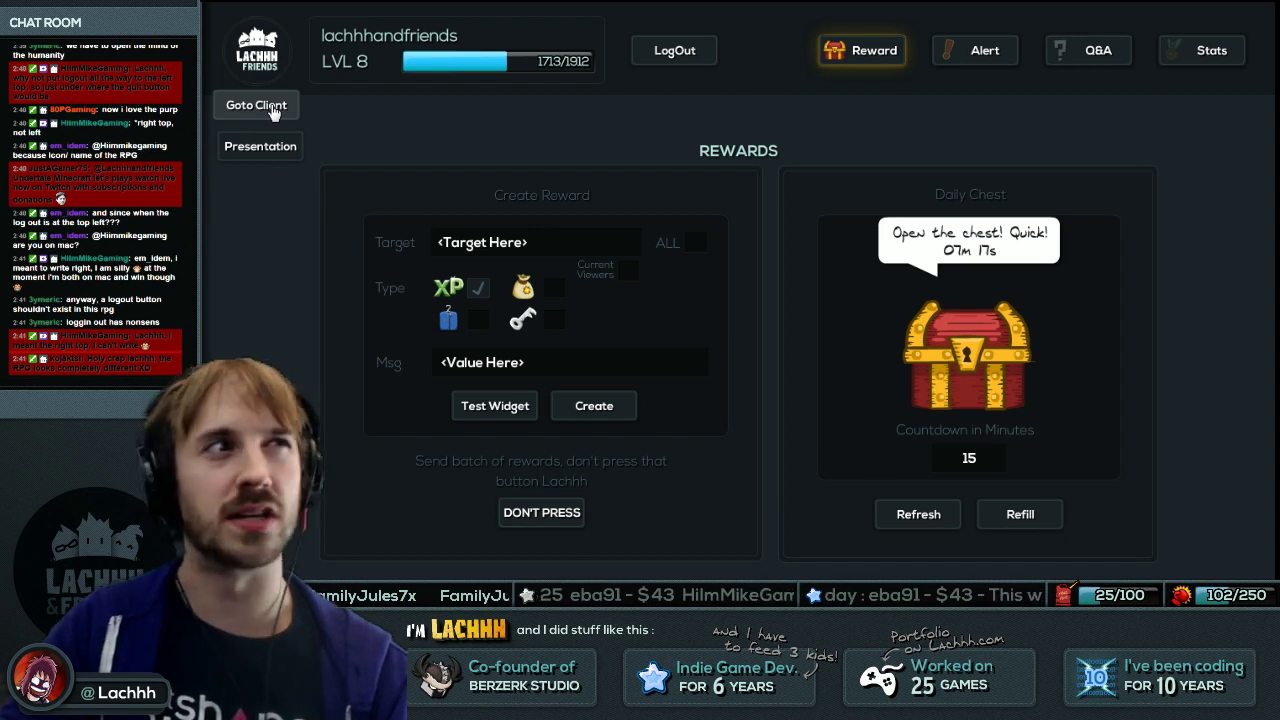
# Go from the admin Rewards page to the client view and open its Equip page.
pyautogui.click(256, 106)
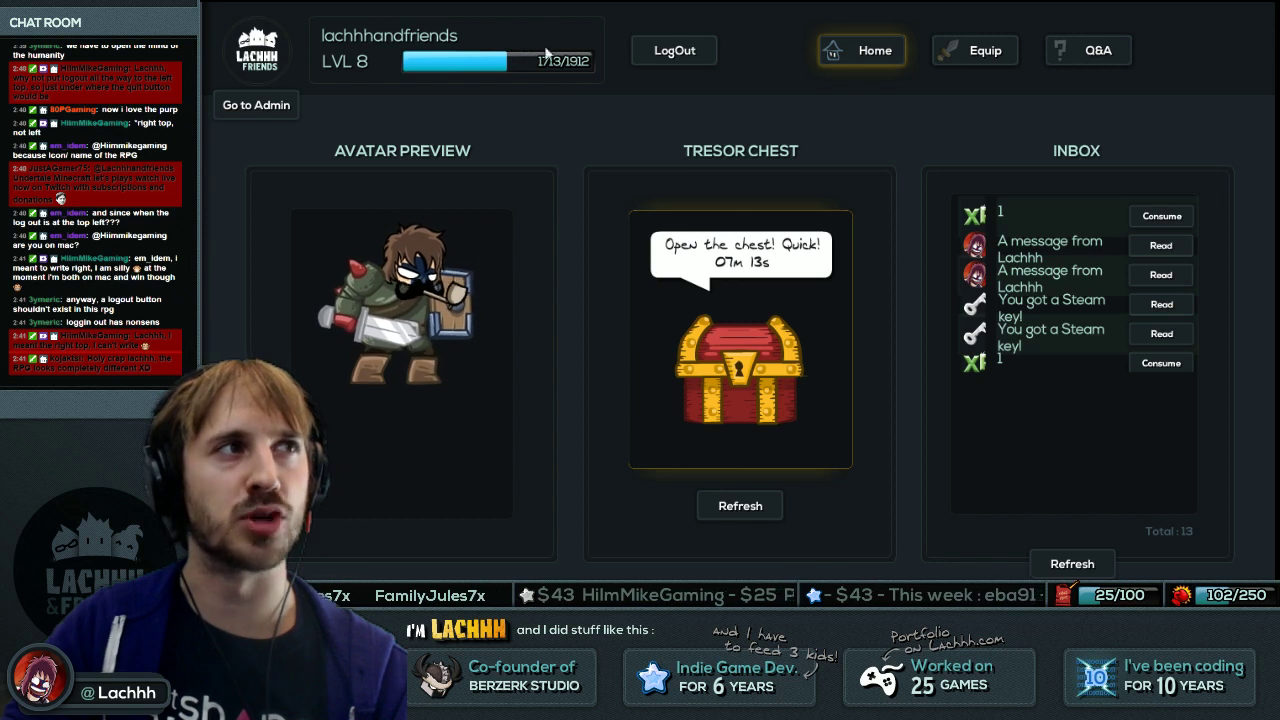
pyautogui.click(980, 50)
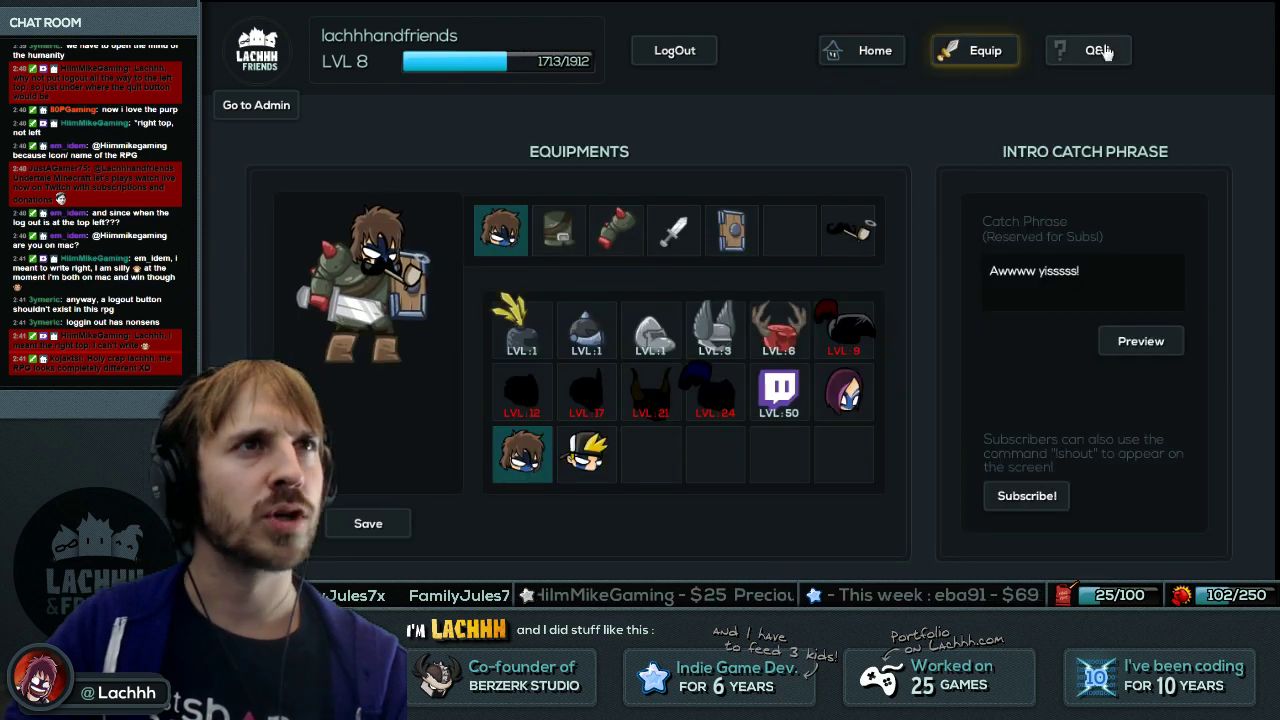
# Back in FDT, open the UI_ClientQA class with the find-a-class dialog.
pyautogui.hotkey('alt', 'Tab')
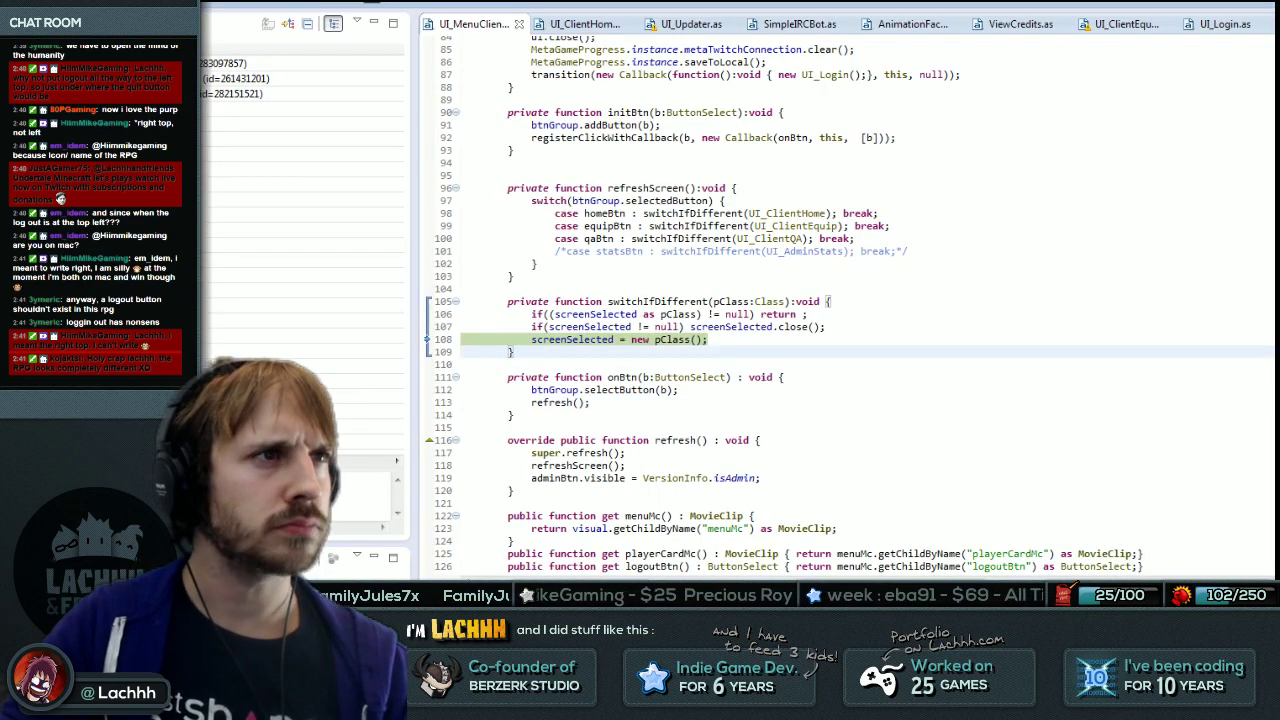
pyautogui.click(461, 339)
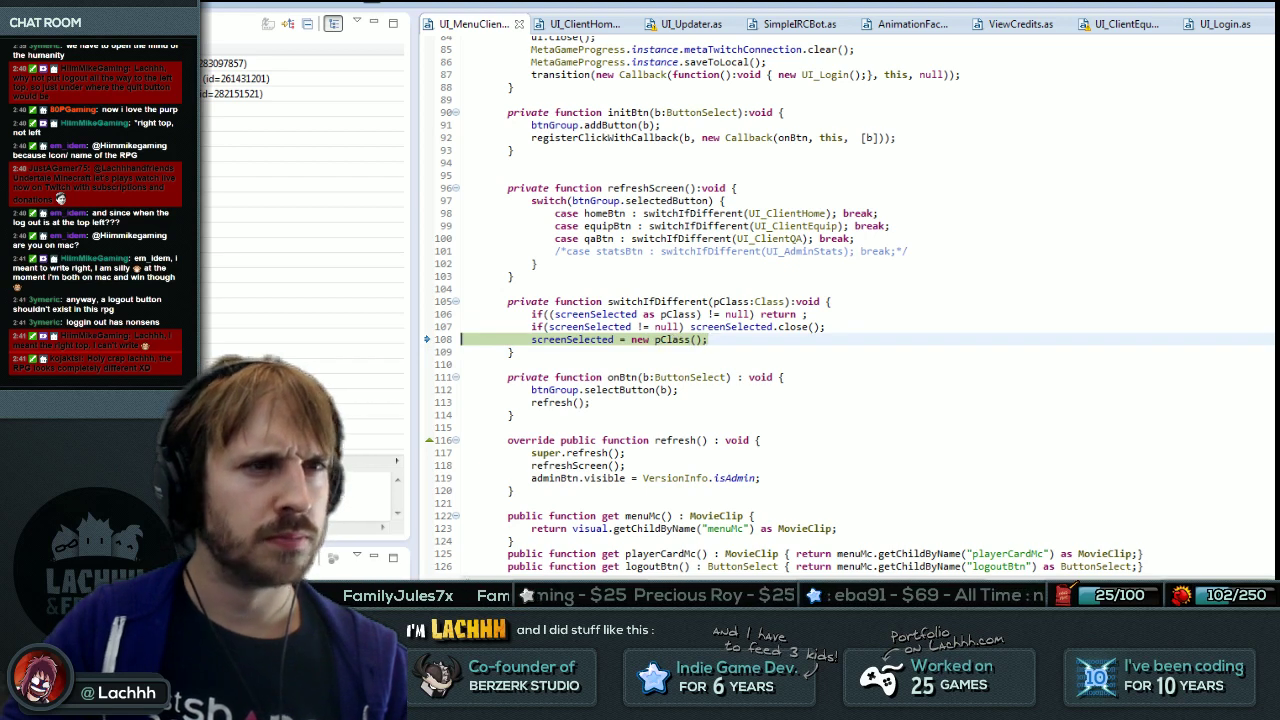
pyautogui.hotkey('ctrl', 'shift', 't')
pyautogui.write('UI_')
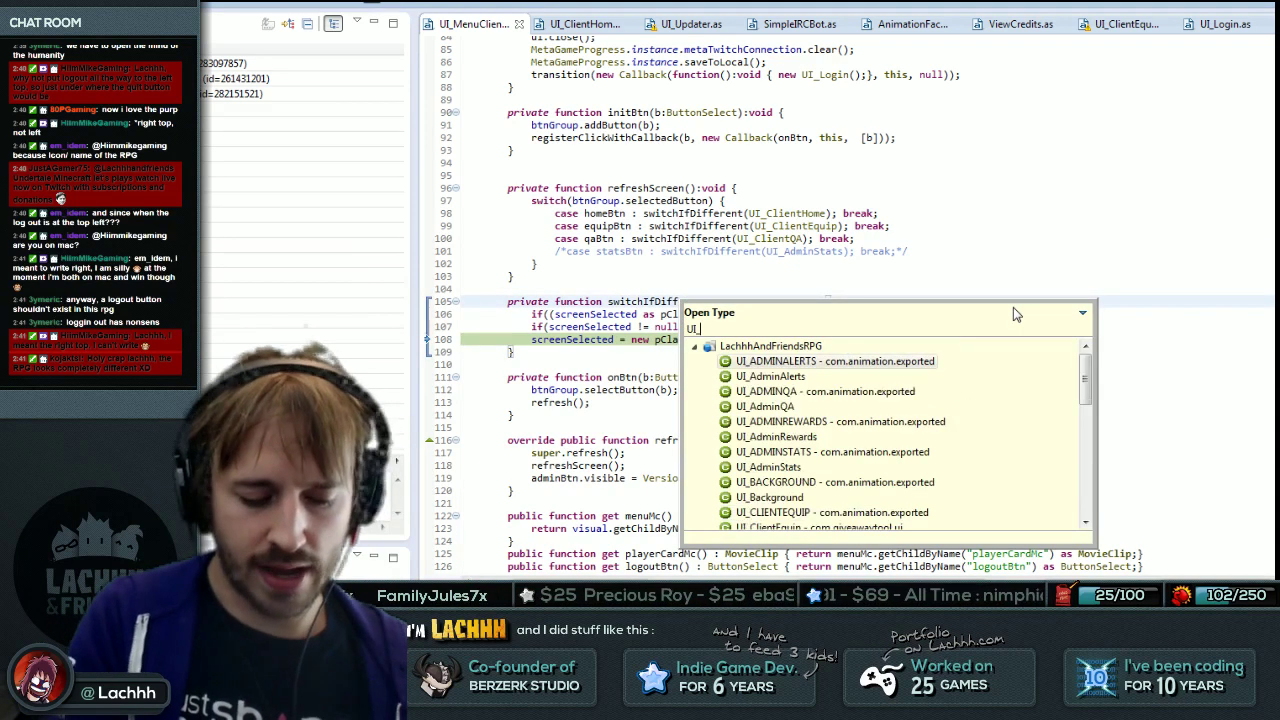
pyautogui.write('Cli')
pyautogui.press('Down')
pyautogui.press('Down')
pyautogui.press('Return')
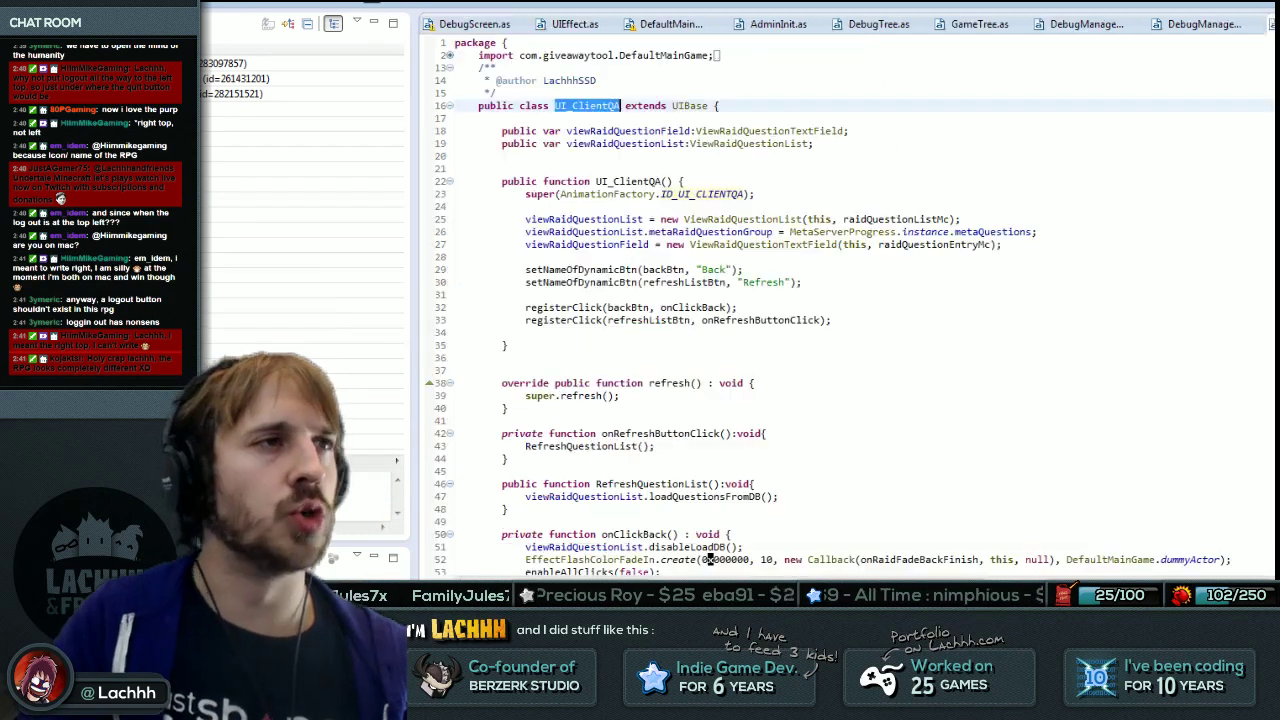
# Change UI_ClientQA's parent from UIBase to UIOpenClose and add ', 40, 45' to its super call.
pyautogui.press('Down')
pyautogui.press('Down')
pyautogui.press('Down')
pyautogui.press('Down')
pyautogui.press('Down')
pyautogui.press('Down')
pyautogui.press('End')
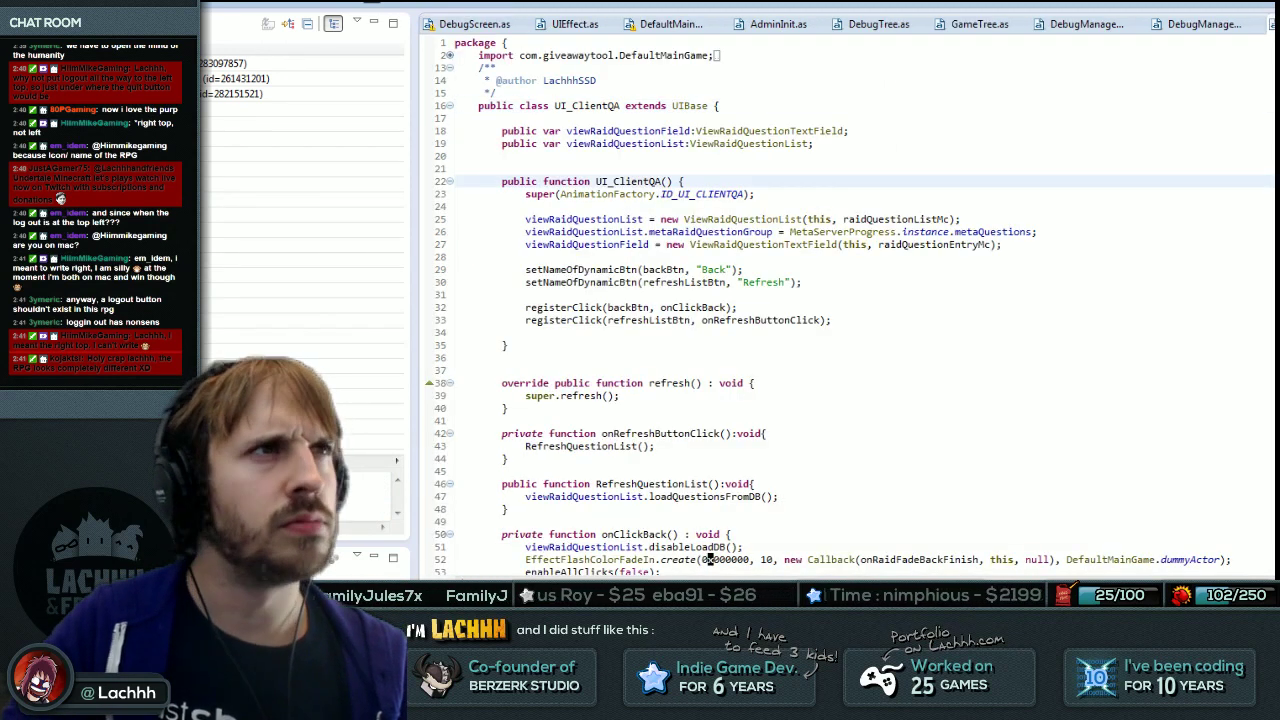
pyautogui.press('Up')
pyautogui.press('Up')
pyautogui.press('Up')
pyautogui.press('Up')
pyautogui.press('Up')
pyautogui.press('Up')
pyautogui.hotkey('ctrl', 'BackSpace')
pyautogui.hotkey('ctrl', 'BackSpace')
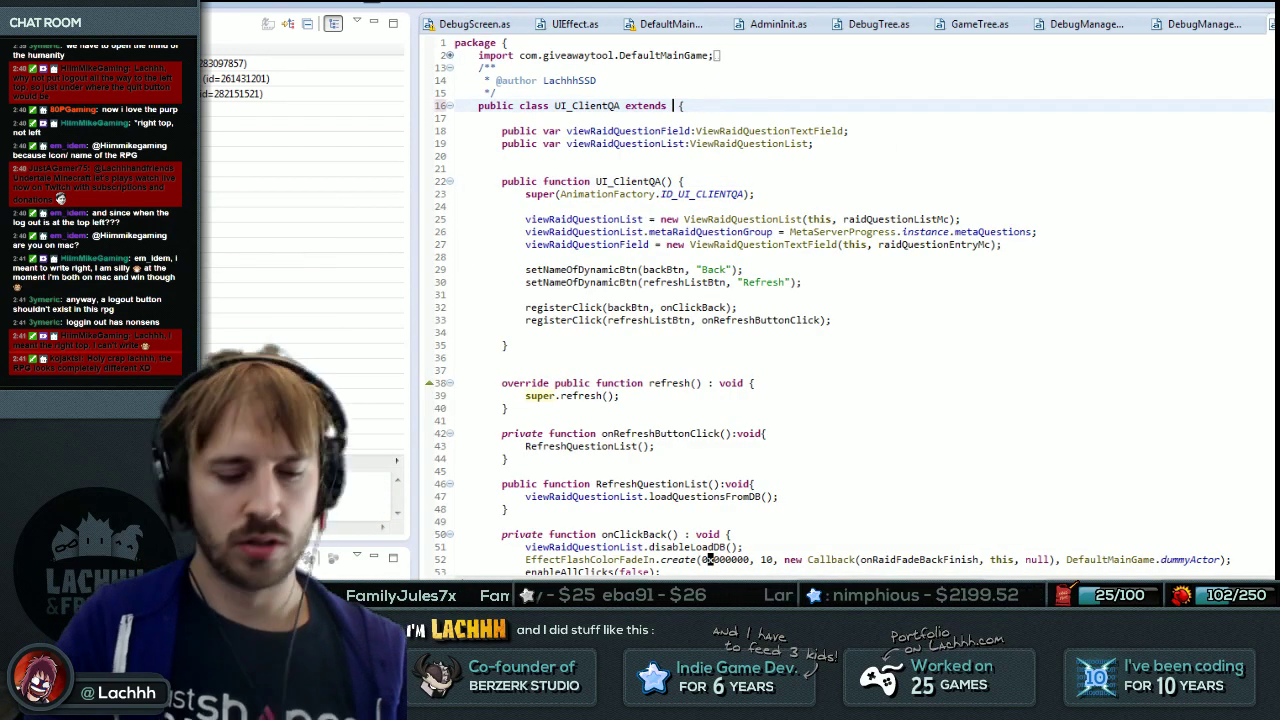
pyautogui.write('Open')
pyautogui.hotkey('ctrl', 'BackSpace')
pyautogui.write('UIO')
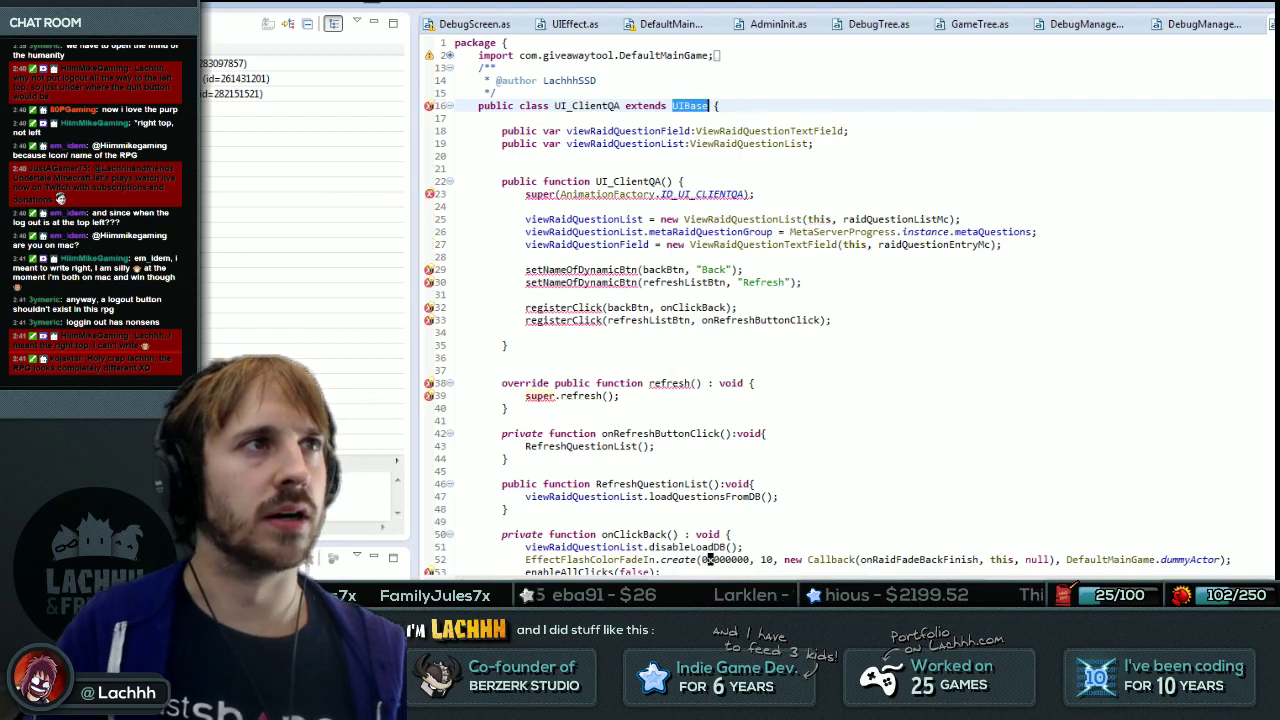
pyautogui.press('Return')
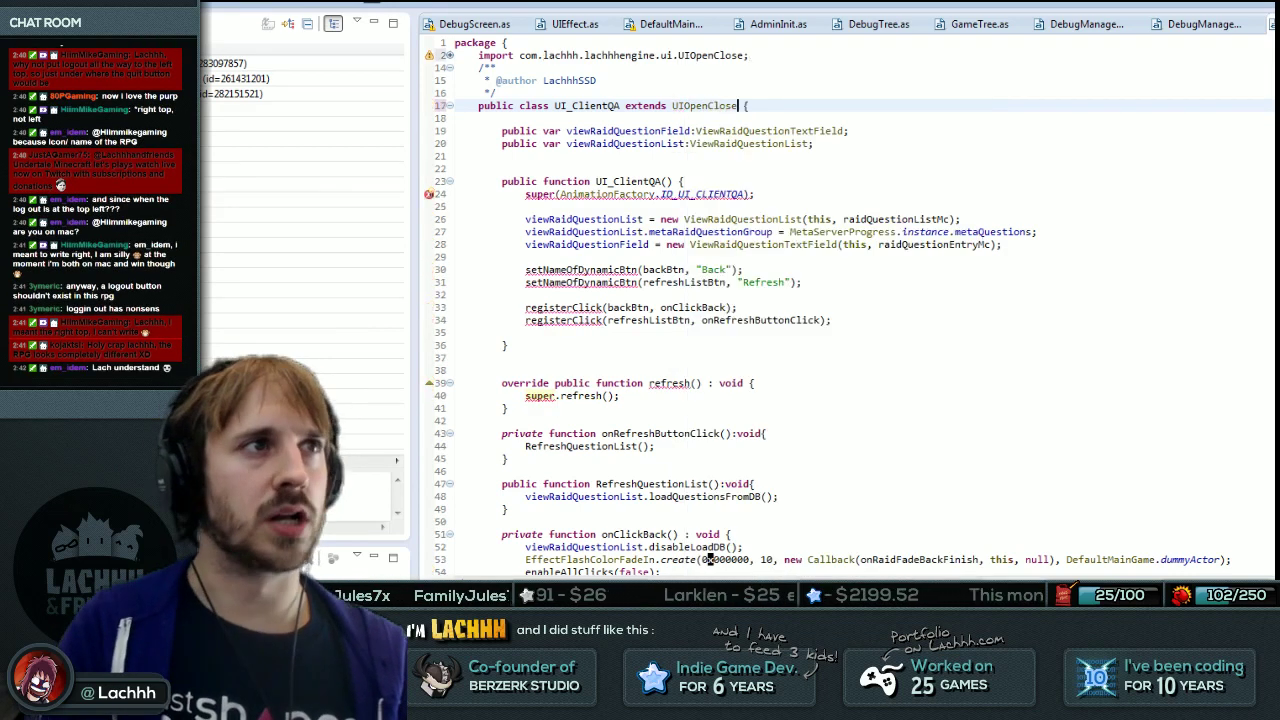
pyautogui.press('Down')
pyautogui.press('Down')
pyautogui.press('Down')
pyautogui.press('Down')
pyautogui.press('Down')
pyautogui.press('Down')
pyautogui.press('Down')
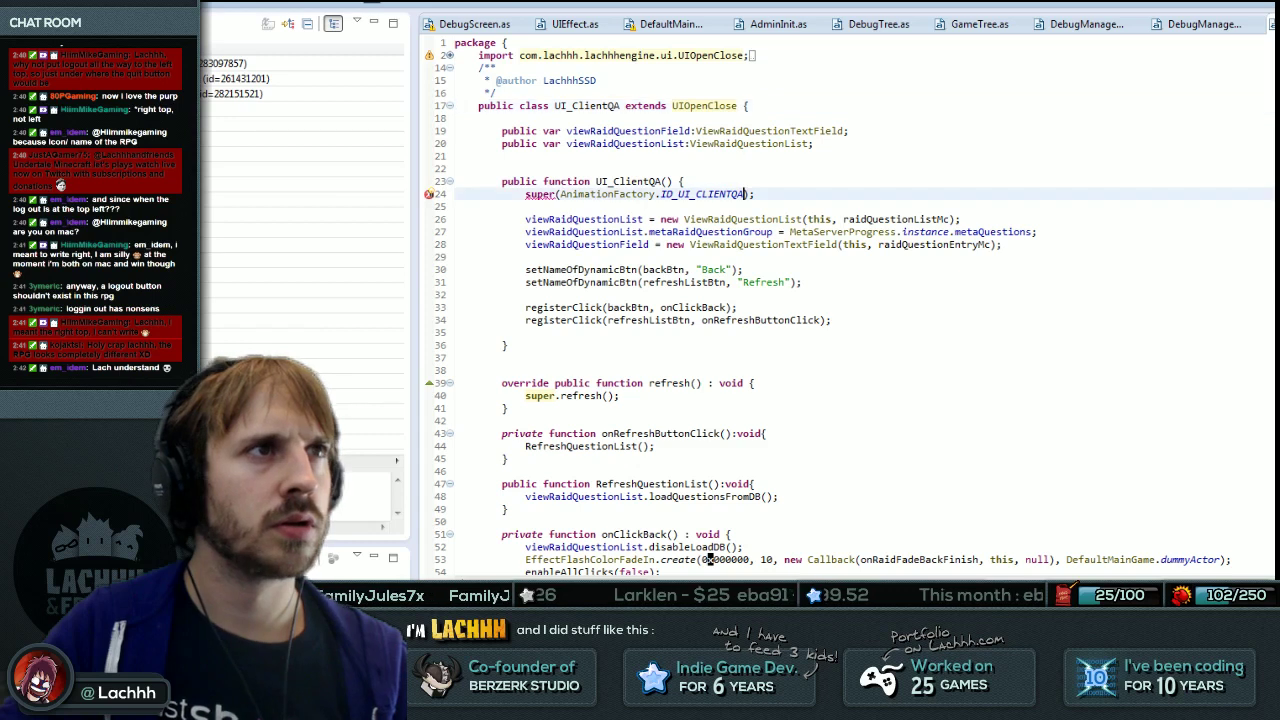
pyautogui.write(', 40')
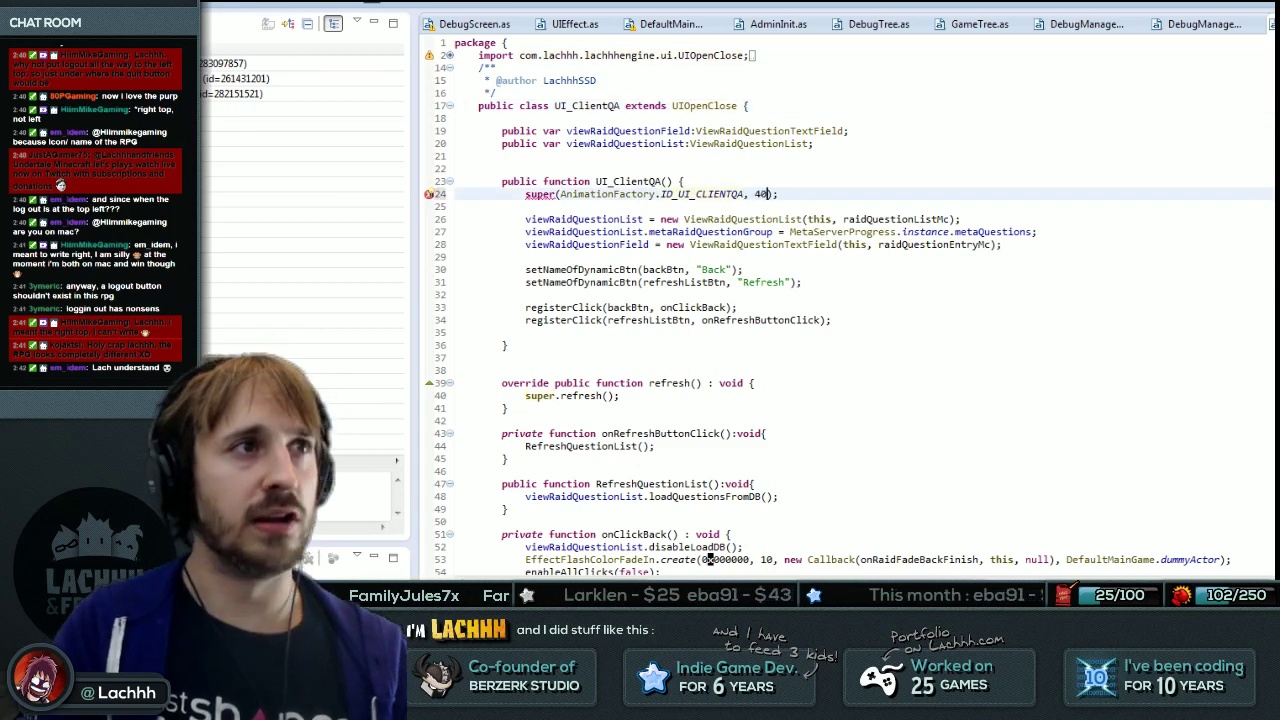
pyautogui.write(', 45')
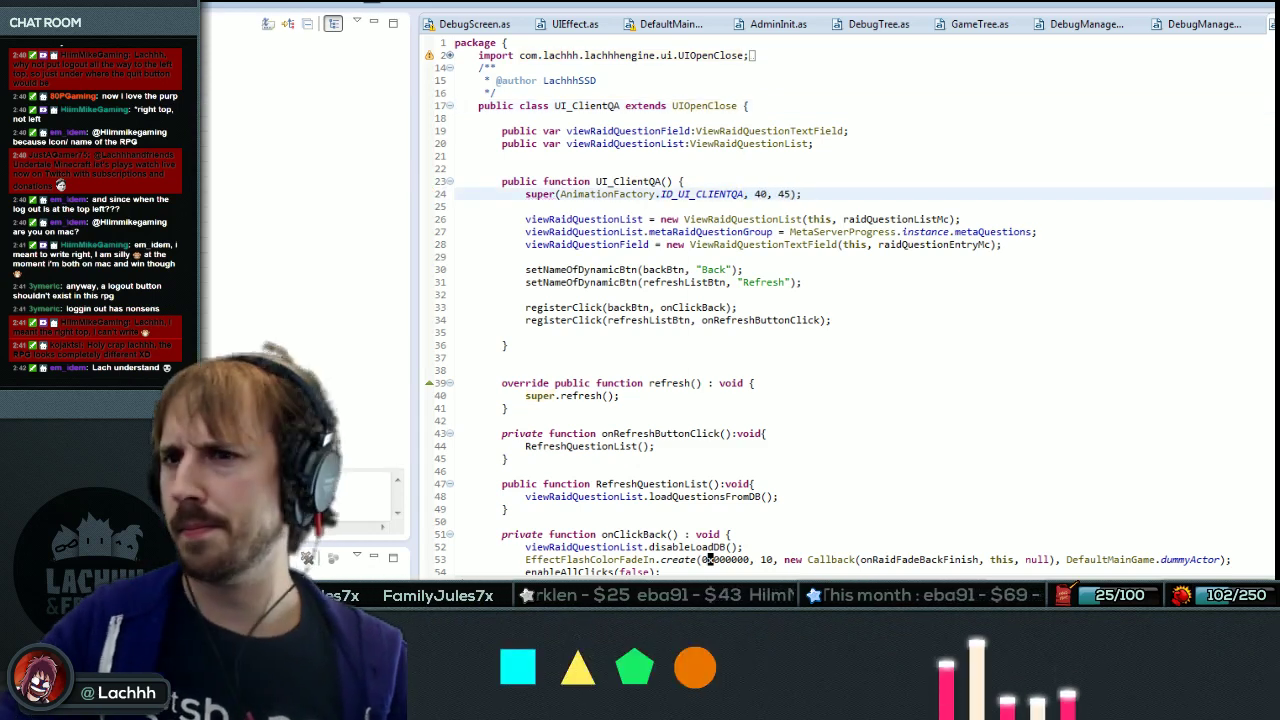
# Put the caret at the end of the edited super(ID_UI_CLIENTQA, 40, 45) line.
pyautogui.press('End')
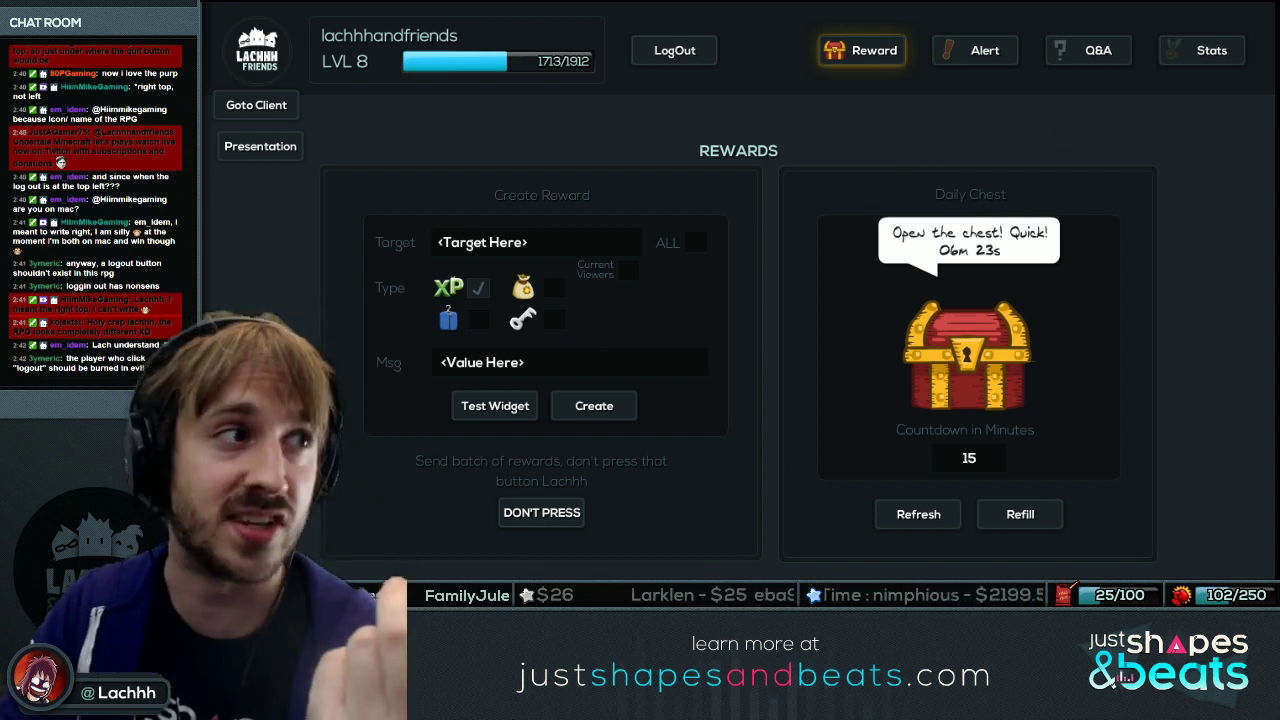
# Choose the key reward type and replace the placeholder key code with 'qweqwe'.
pyautogui.click(522, 318)
pyautogui.click(553, 319)
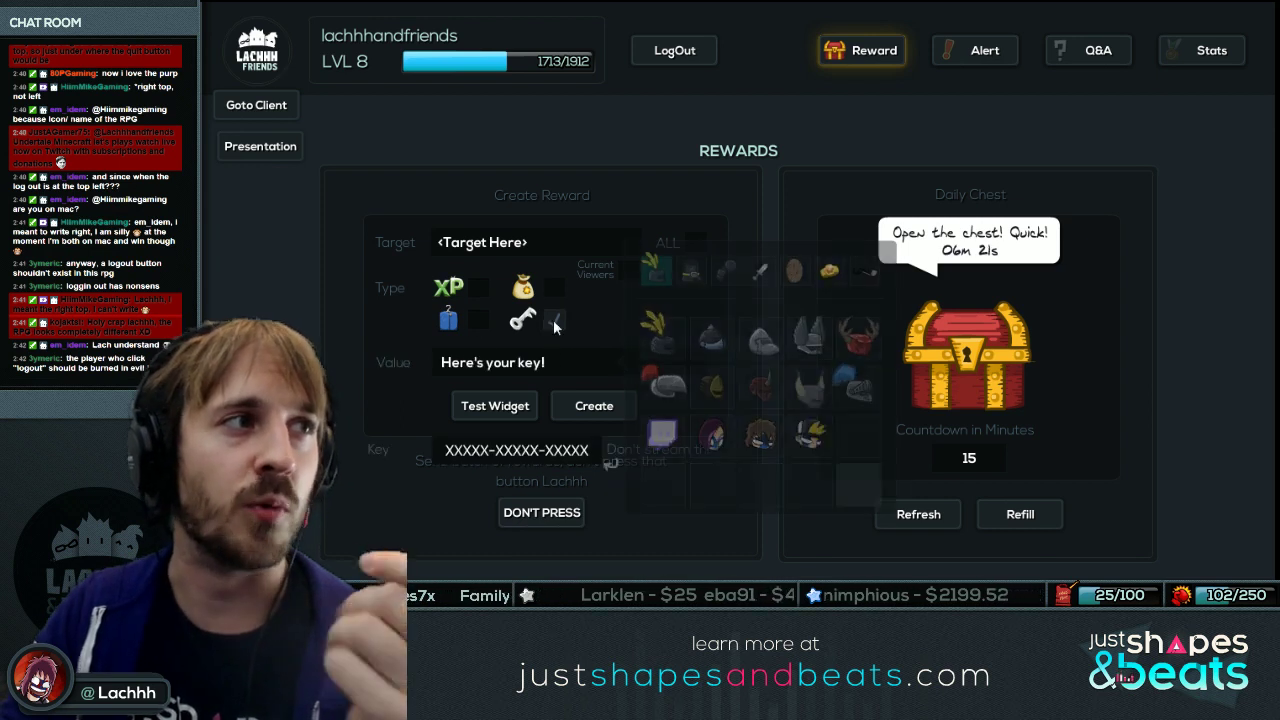
pyautogui.moveTo(445, 450); pyautogui.dragTo(610, 462)
pyautogui.click(610, 462)
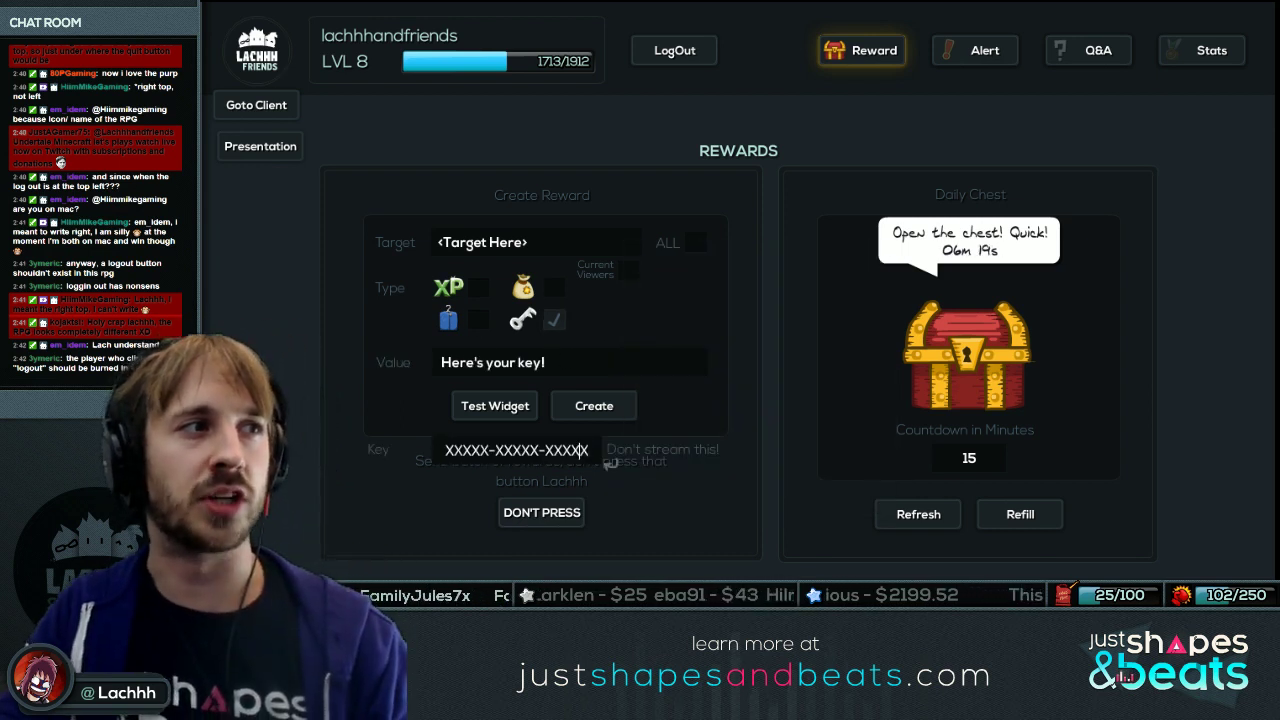
pyautogui.press('BackSpace')
pyautogui.press('BackSpace')
pyautogui.press('BackSpace')
pyautogui.press('BackSpace')
pyautogui.press('BackSpace')
pyautogui.press('BackSpace')
pyautogui.press('BackSpace')
pyautogui.press('BackSpace')
pyautogui.press('BackSpace')
pyautogui.press('BackSpace')
pyautogui.write('qweqwe')
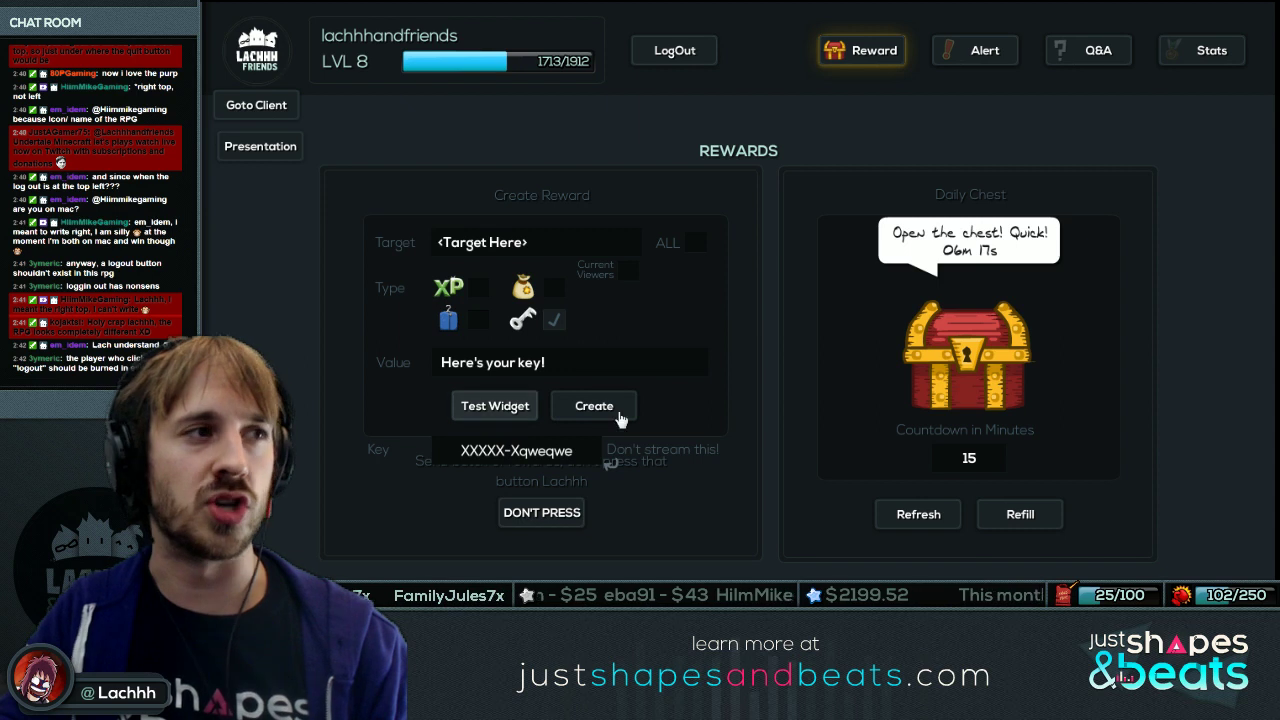
# Try creating the key reward with target 'qweqwe', then switch the reward type to XP.
pyautogui.click(600, 410)
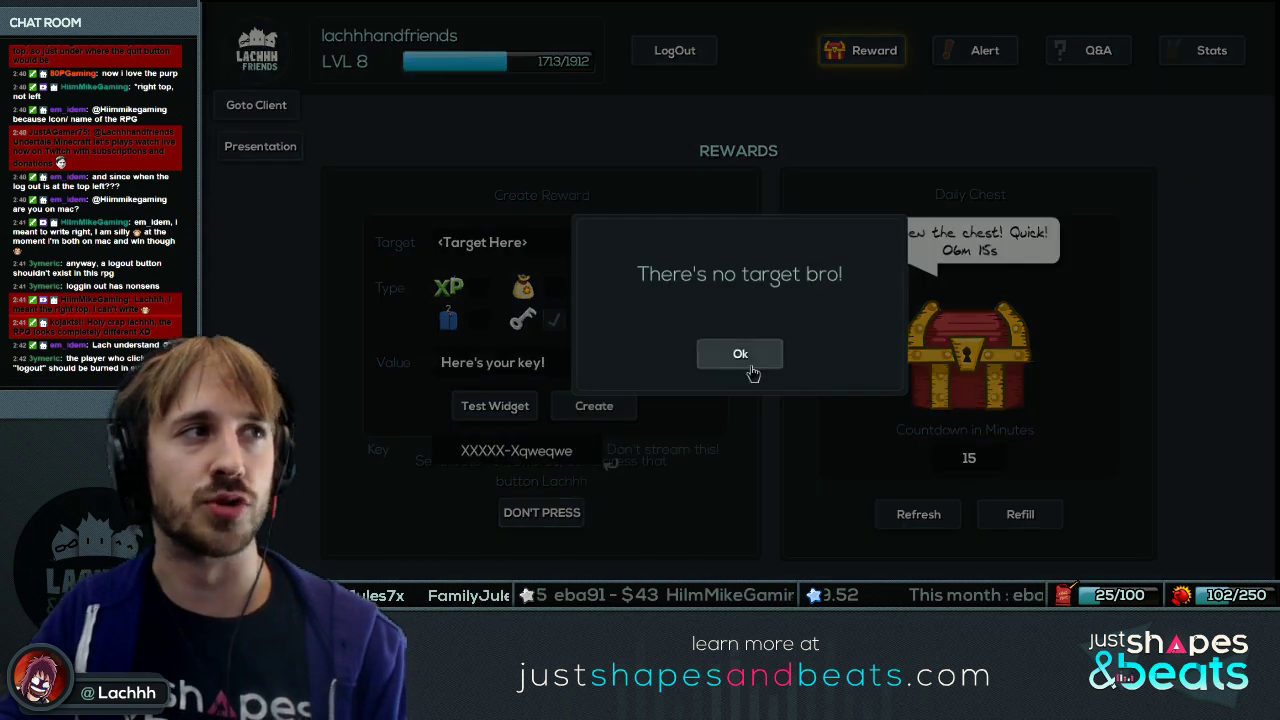
pyautogui.click(748, 362)
pyautogui.write('qweqwe')
pyautogui.click(594, 406)
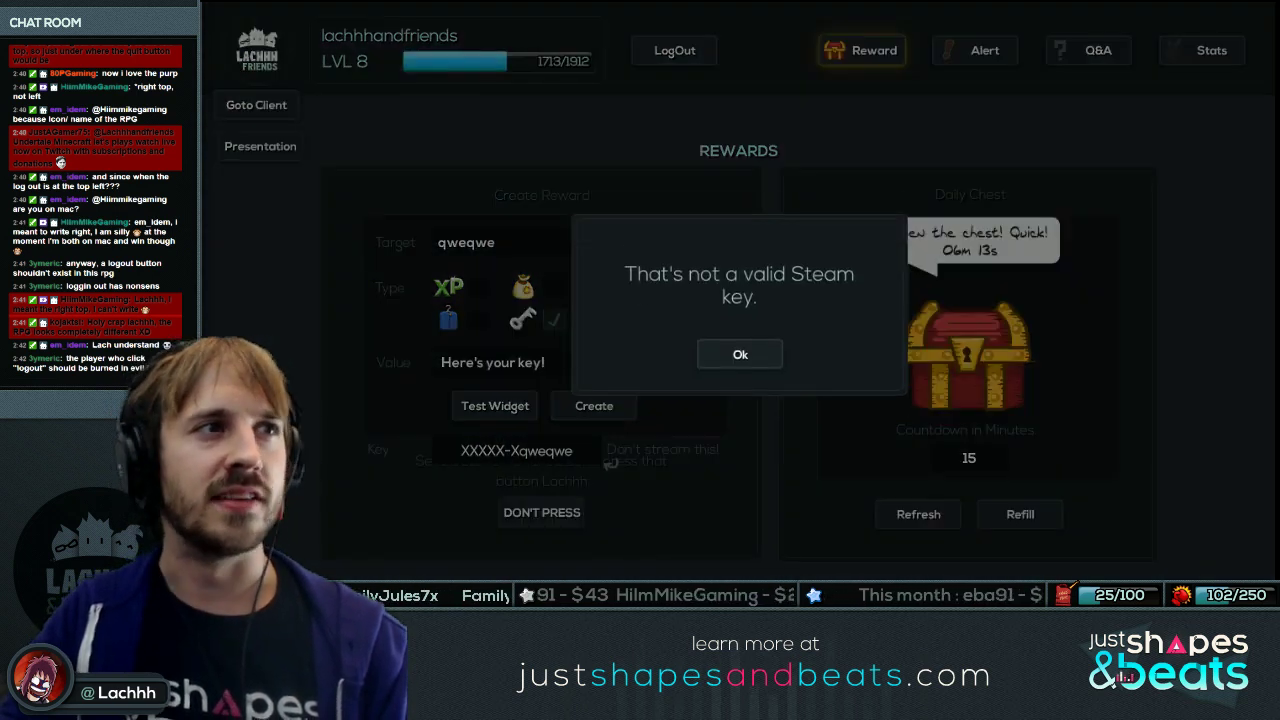
pyautogui.click(738, 354)
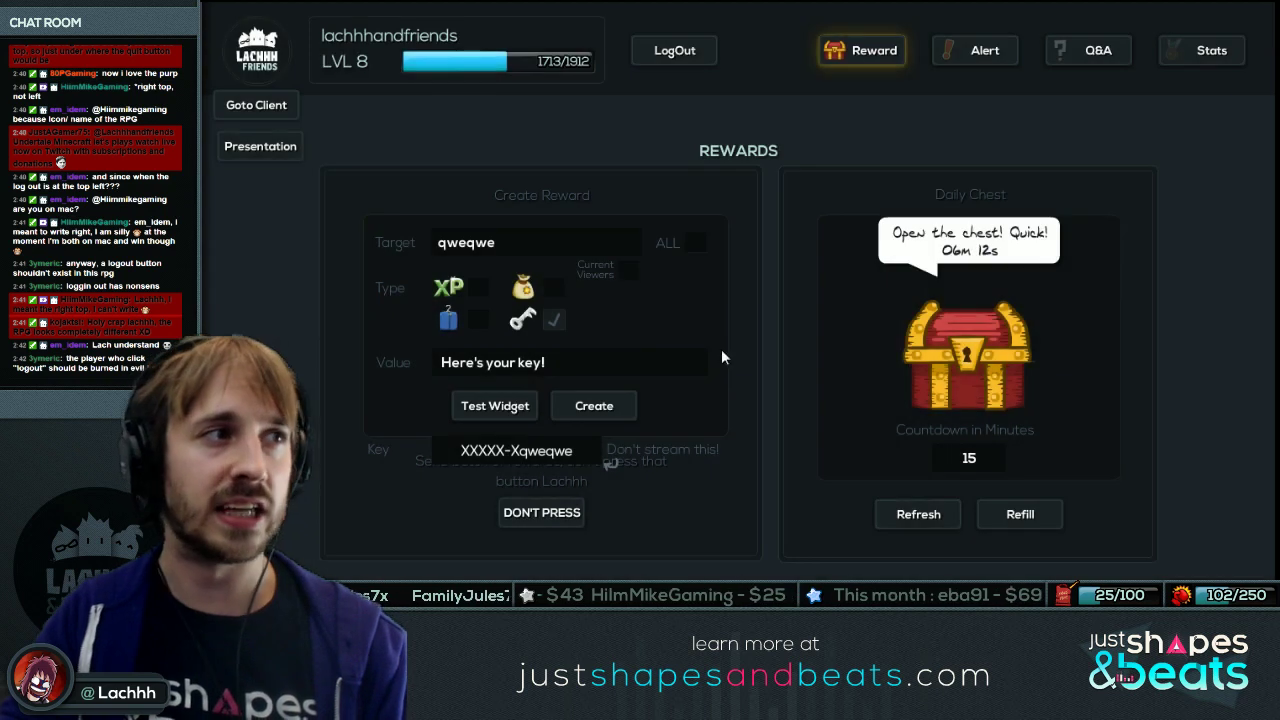
pyautogui.click(478, 288)
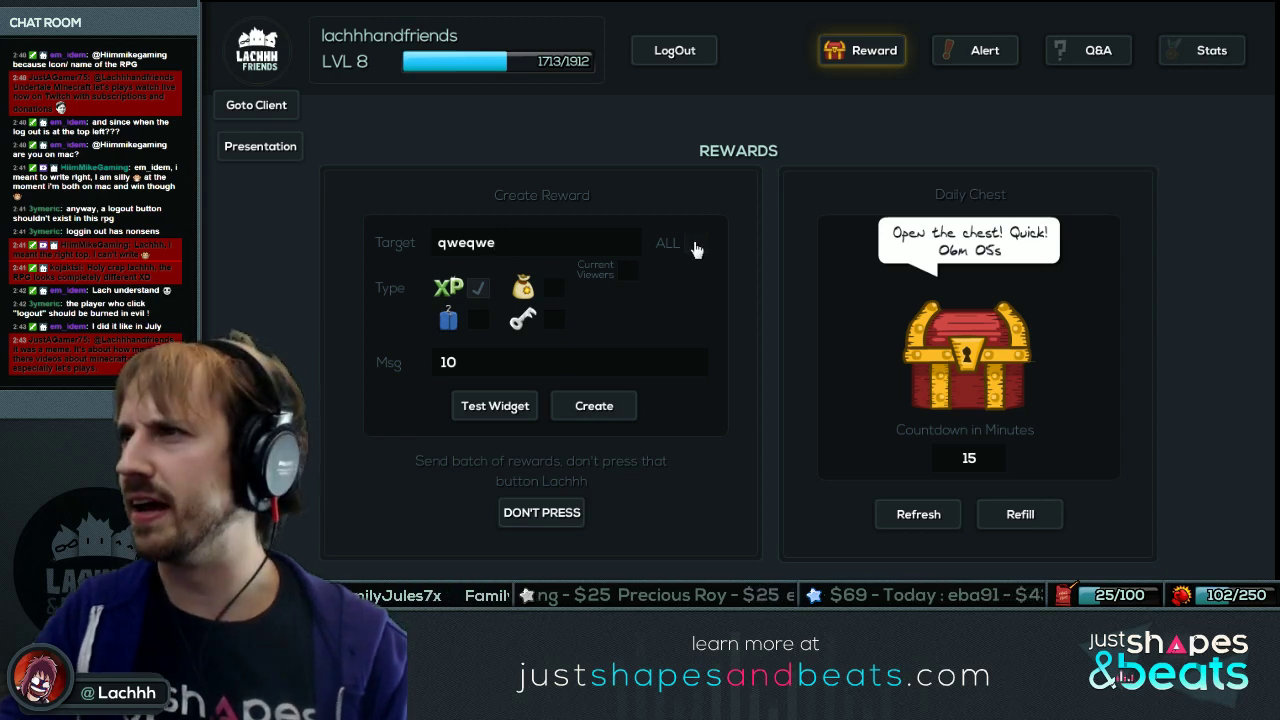
# Target the XP reward at subscribers among current viewers instead of everybody.
pyautogui.click(696, 250)
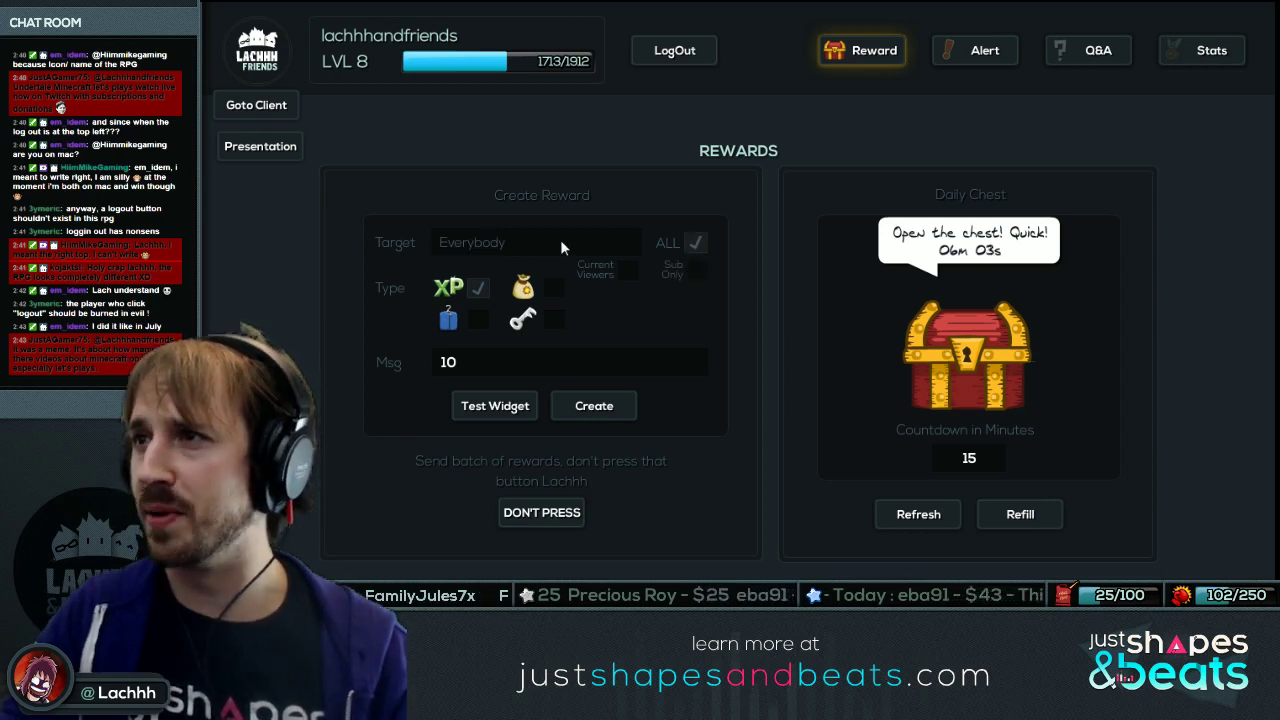
pyautogui.hotkey('ctrl', 'a')
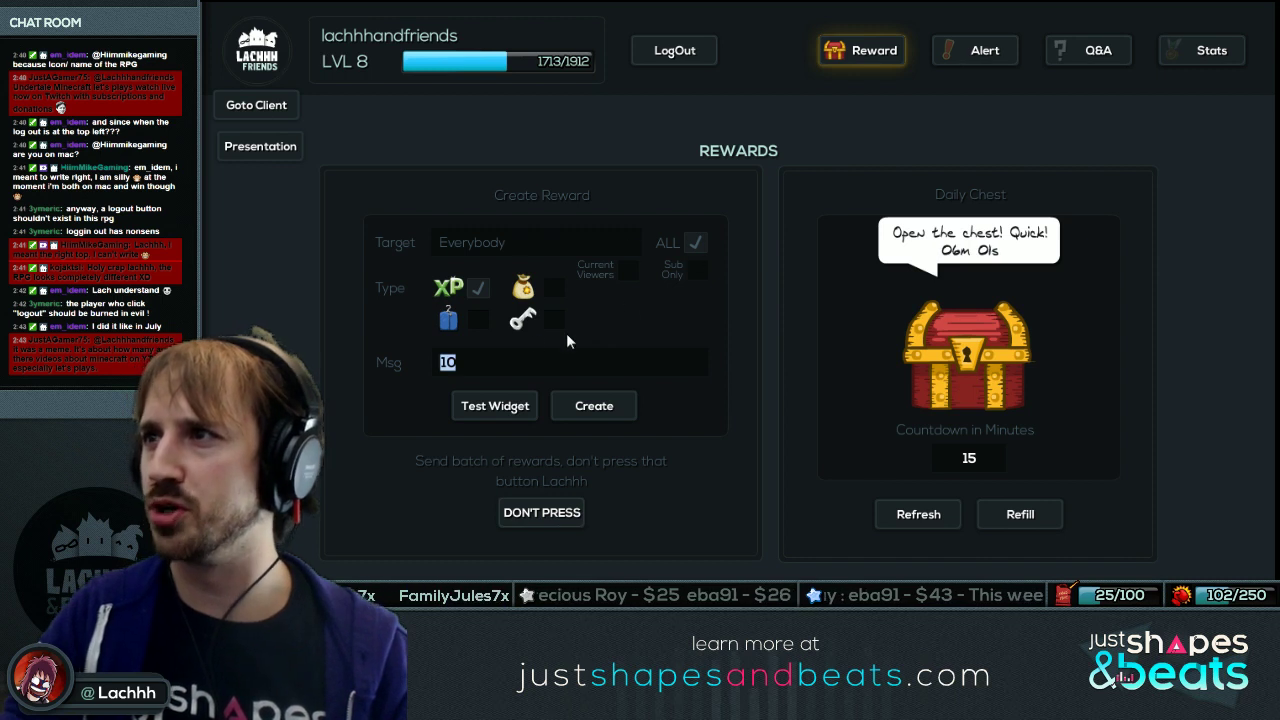
pyautogui.click(627, 274)
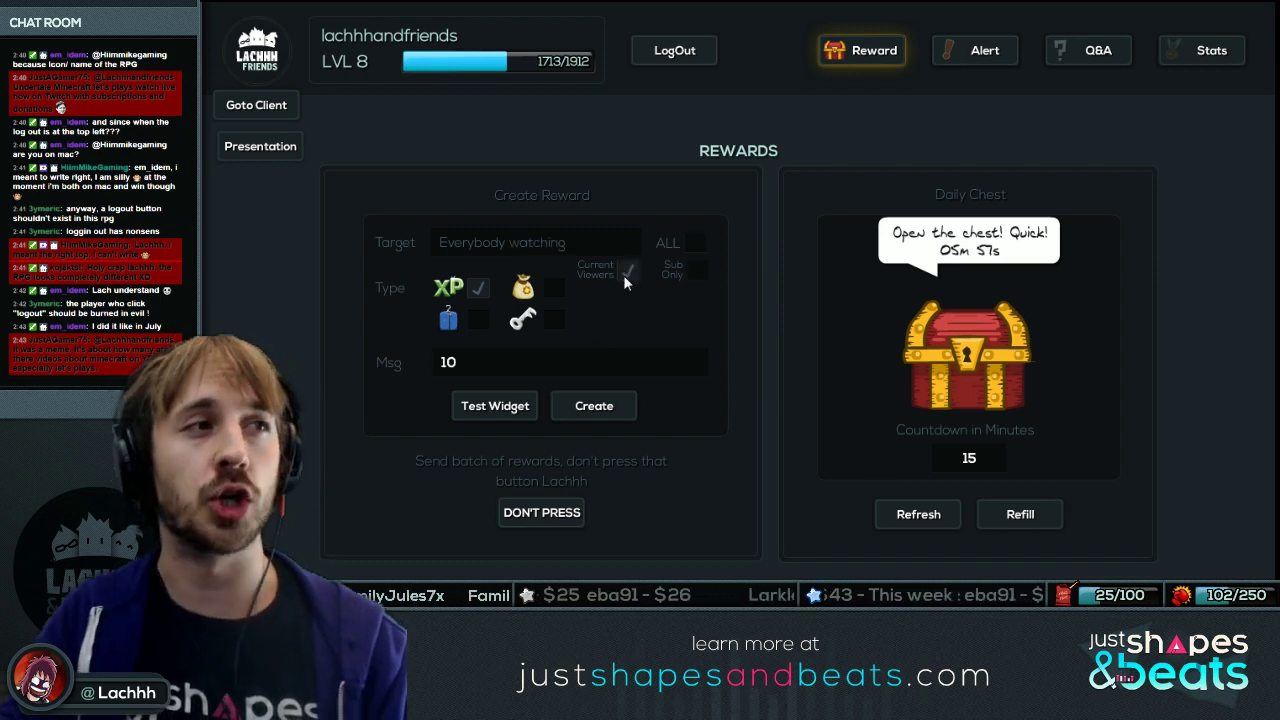
pyautogui.click(698, 273)
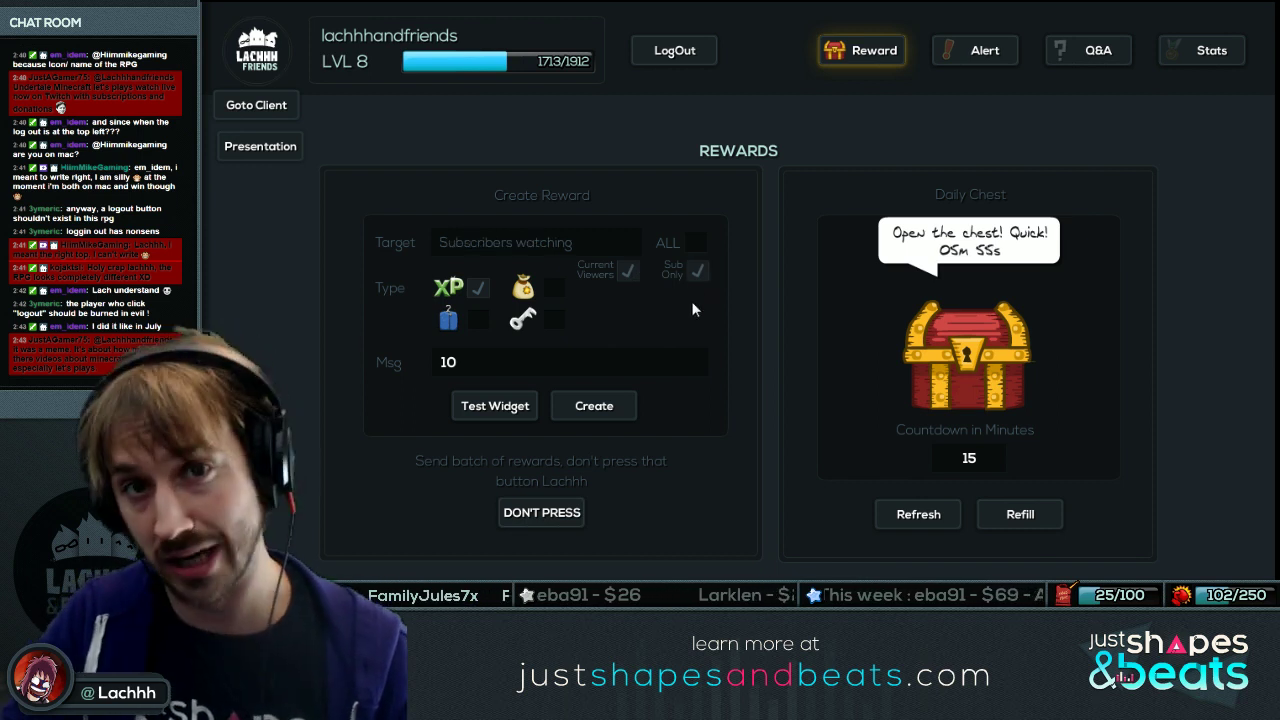
pyautogui.click(692, 243)
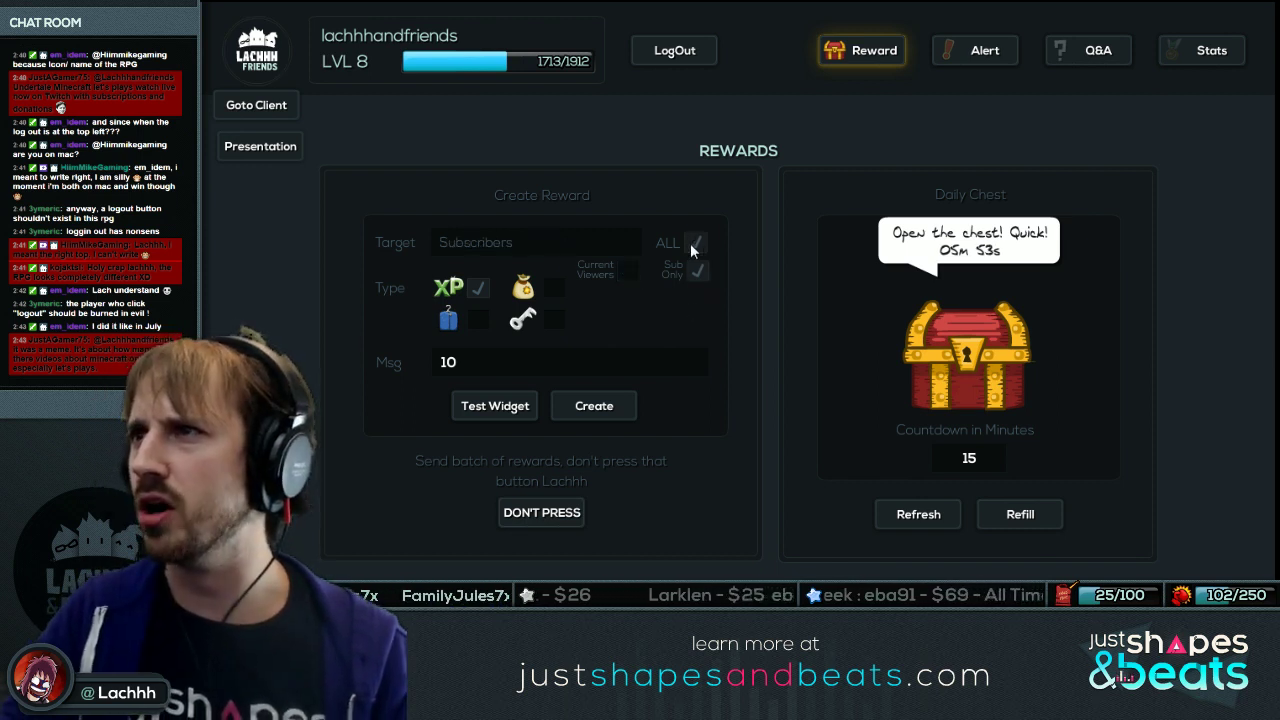
pyautogui.click(698, 278)
pyautogui.click(698, 280)
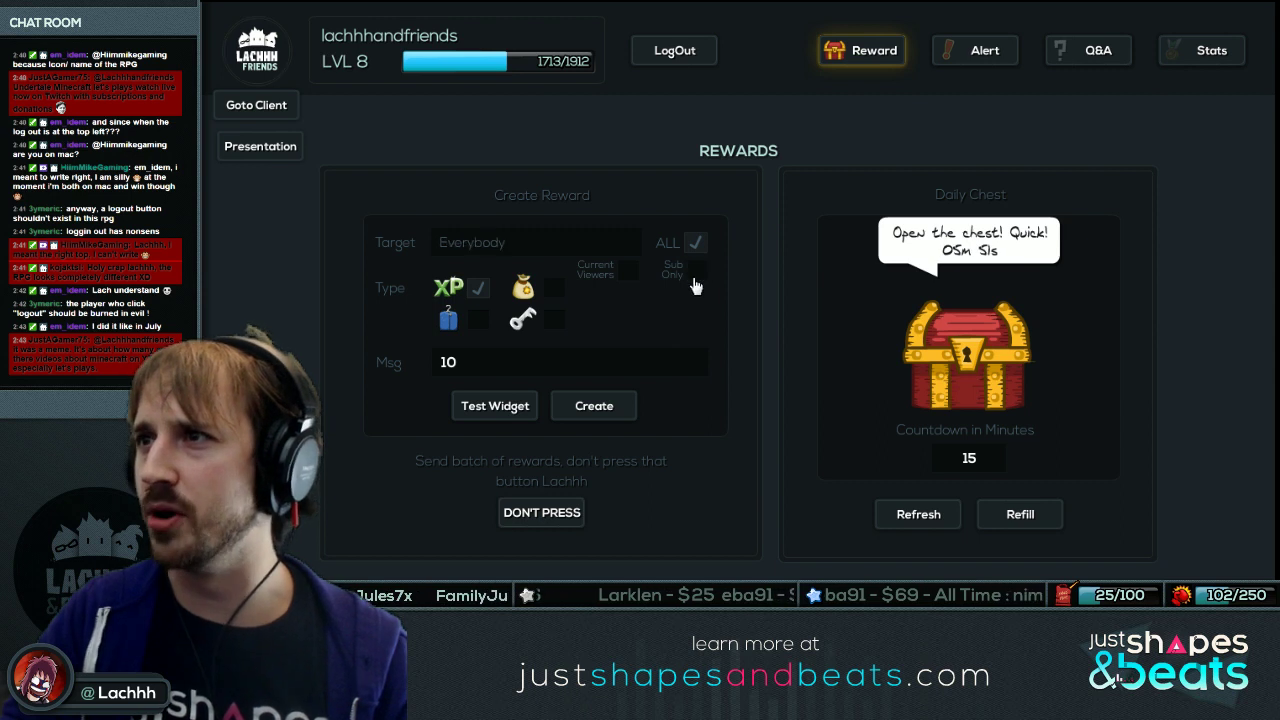
pyautogui.click(628, 271)
pyautogui.click(699, 273)
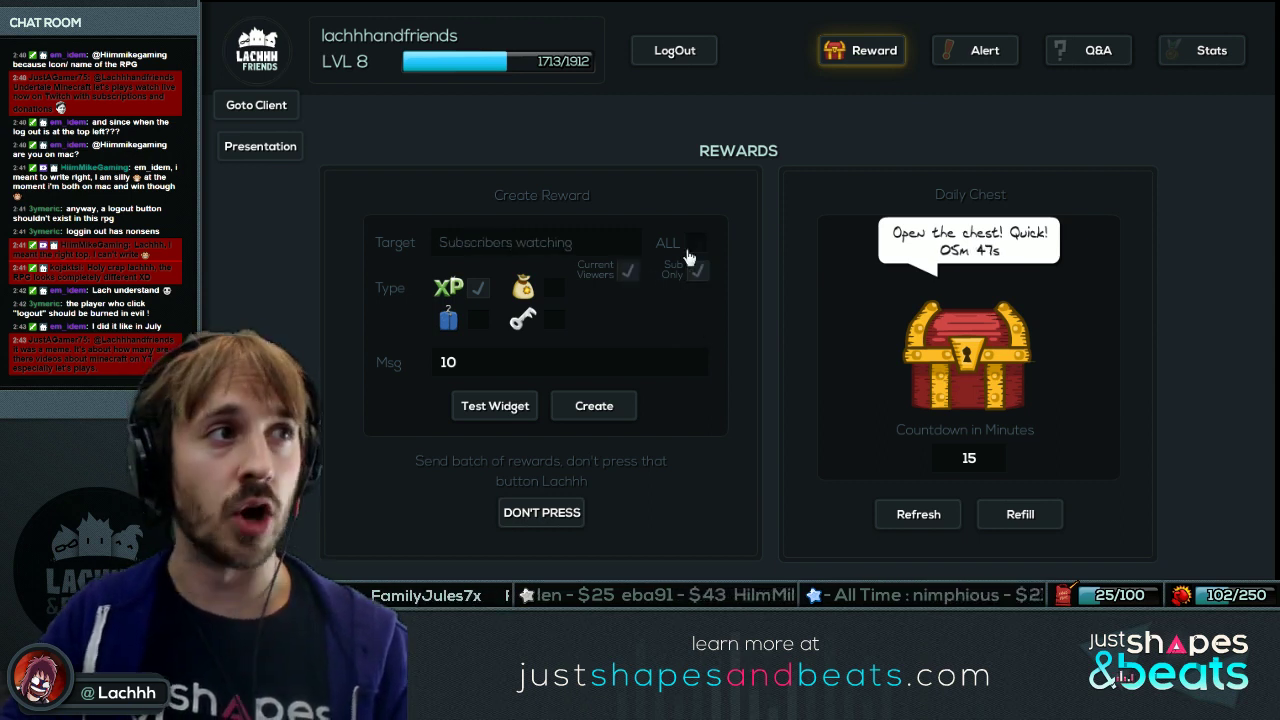
# Preview the 10 XP reward on the stream widget and dismiss the confirmation.
pyautogui.click(485, 406)
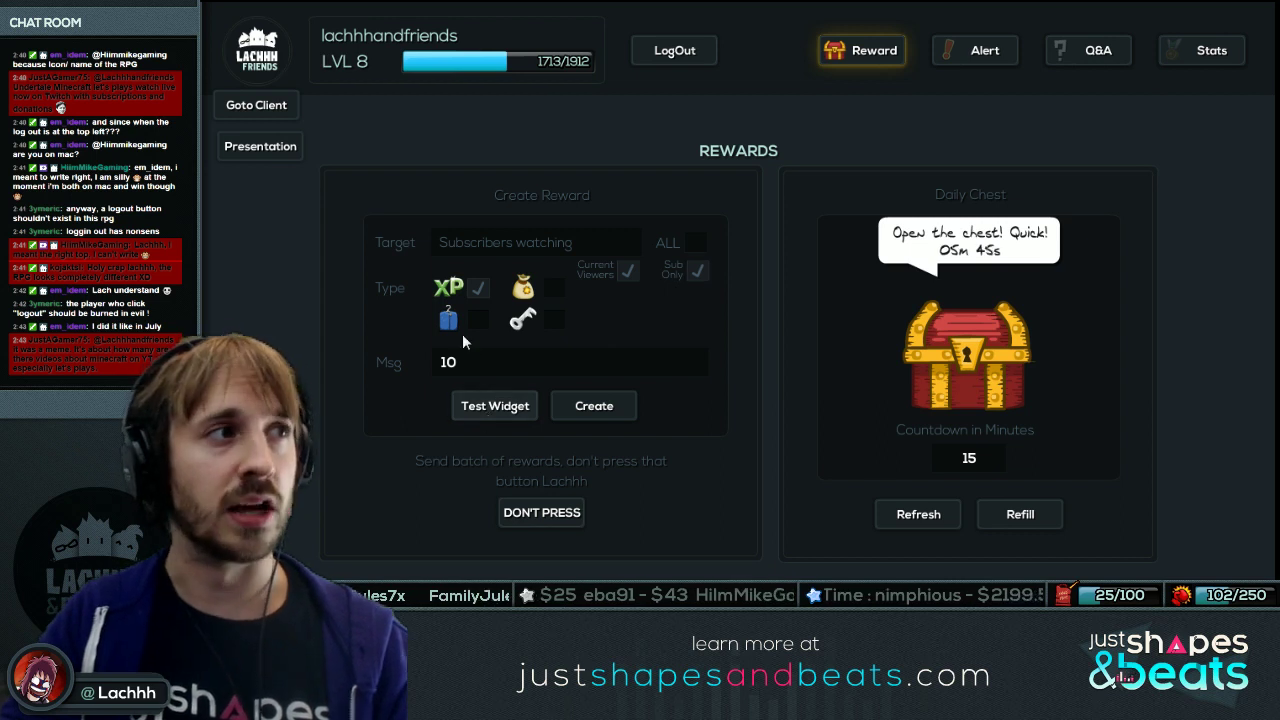
pyautogui.click(488, 408)
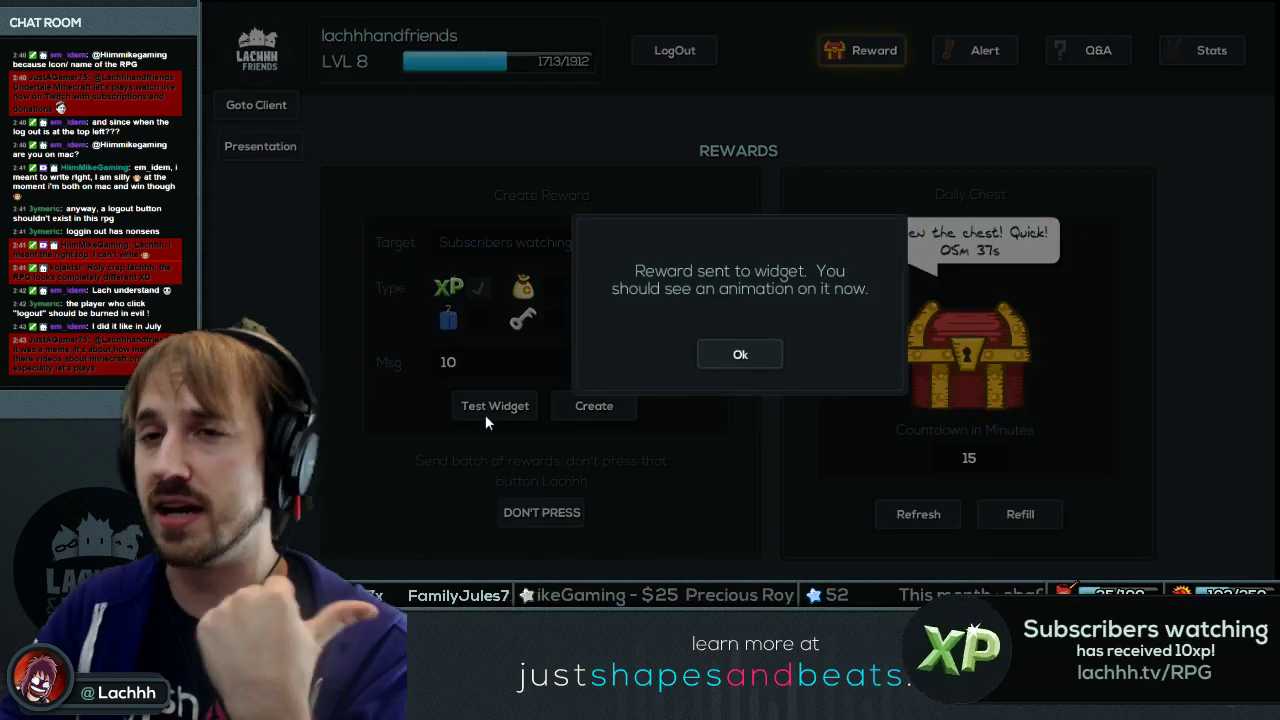
pyautogui.click(738, 352)
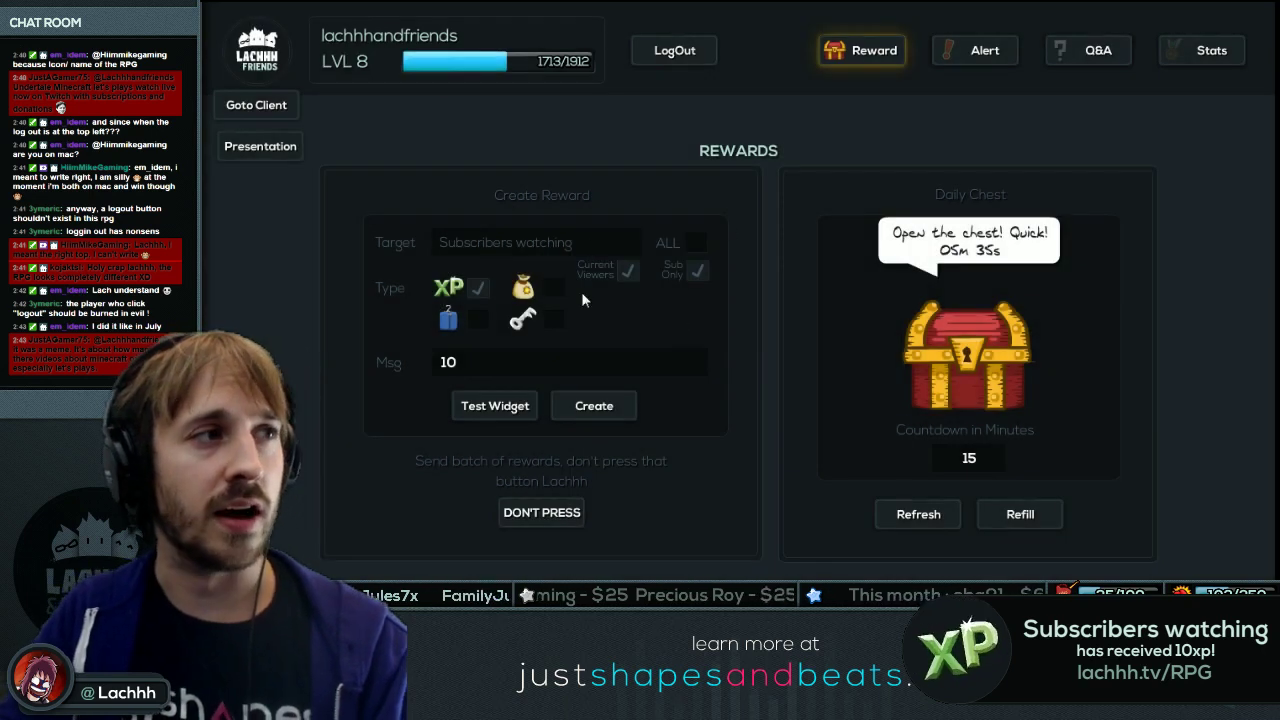
# Create the reward, decline sending it to 17 viewers, clear the targets and return to client view.
pyautogui.click(610, 413)
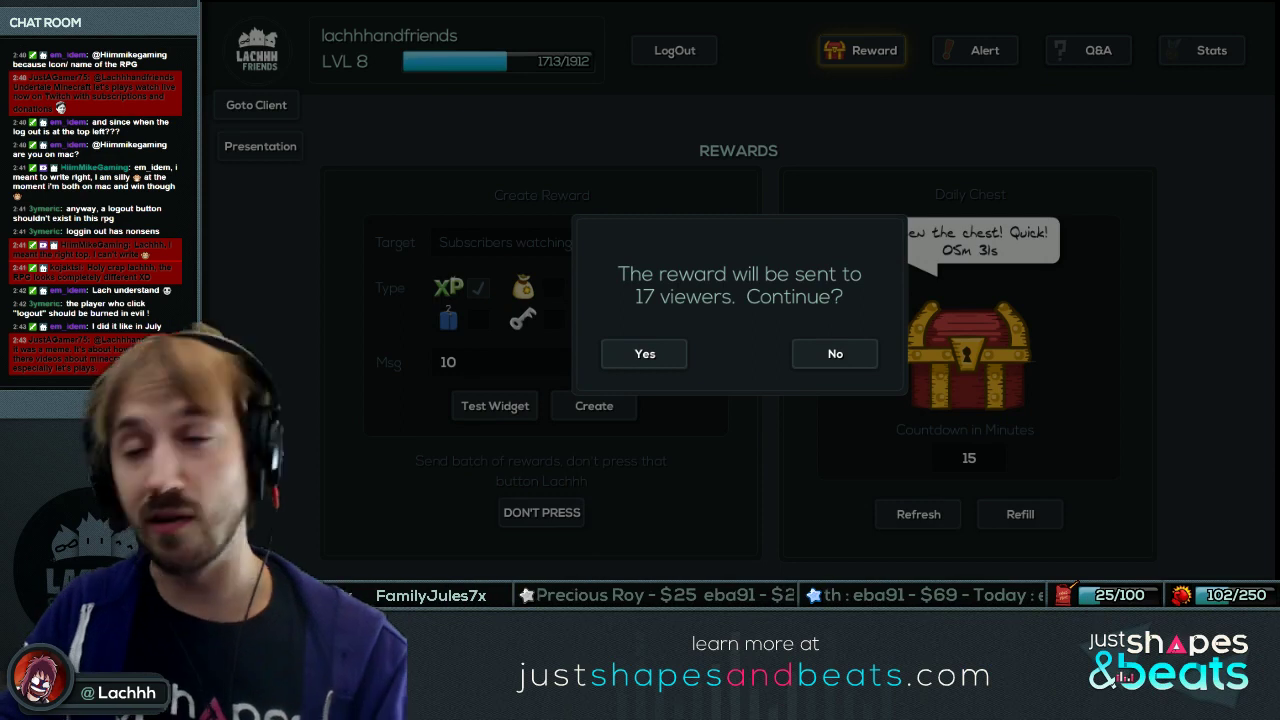
pyautogui.click(836, 355)
pyautogui.click(627, 271)
pyautogui.click(695, 242)
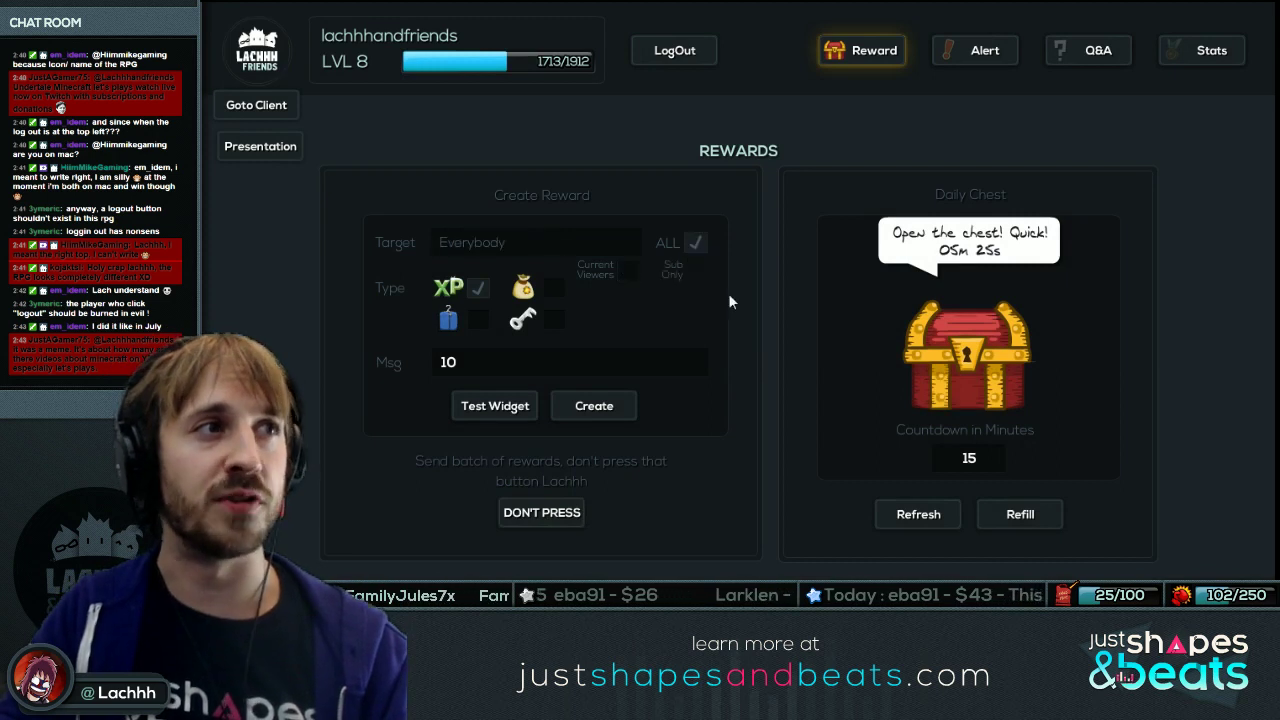
pyautogui.click(695, 242)
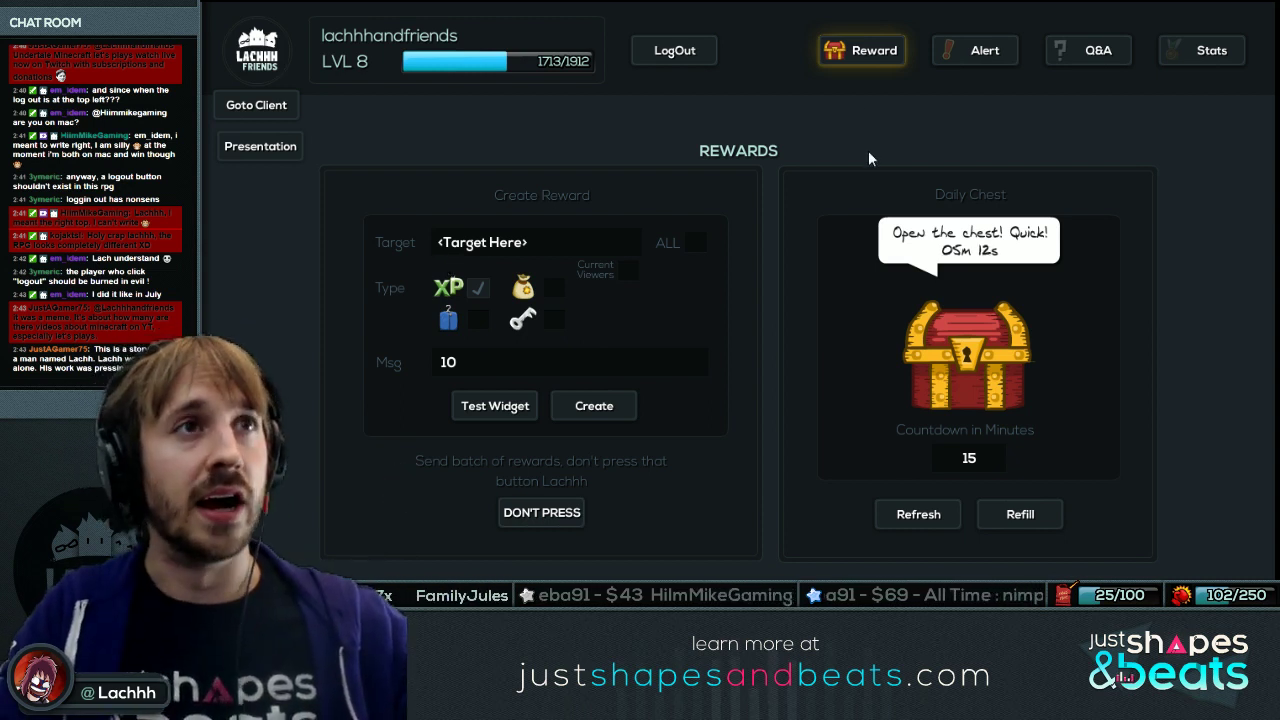
pyautogui.click(282, 105)
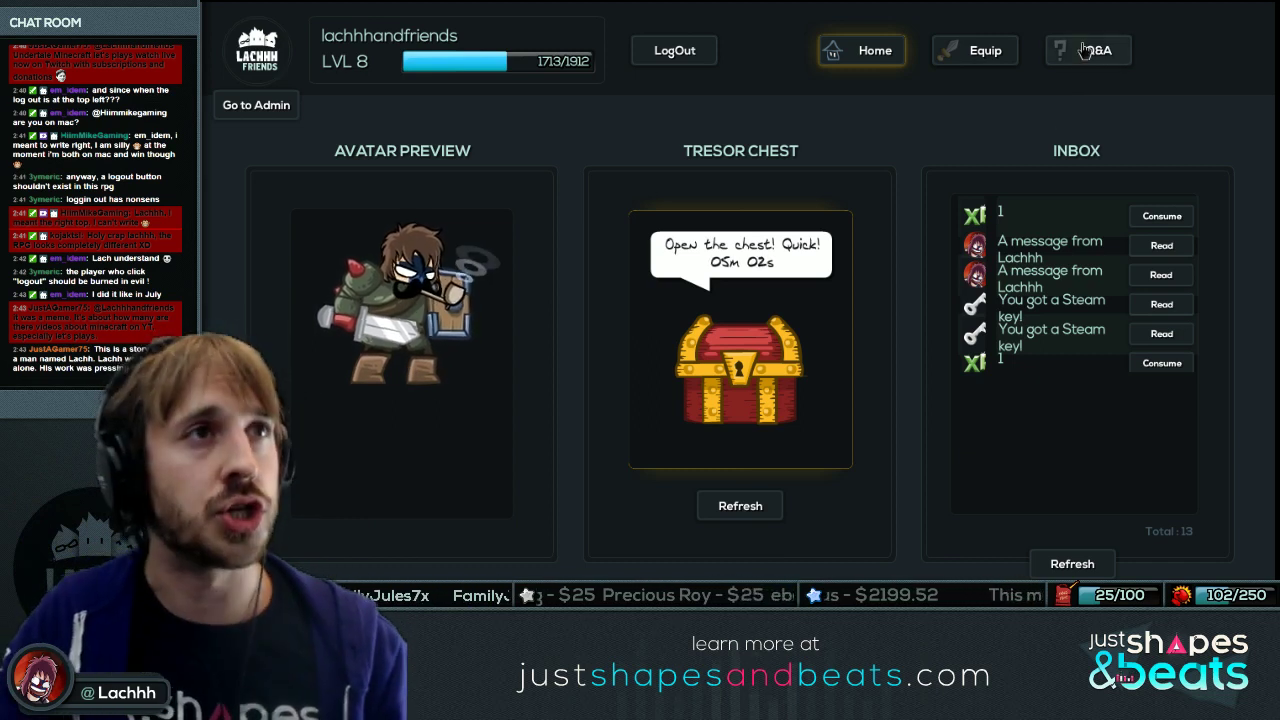
# Open the Q&A tab in the client header to see the five submitted questions.
pyautogui.click(1062, 48)
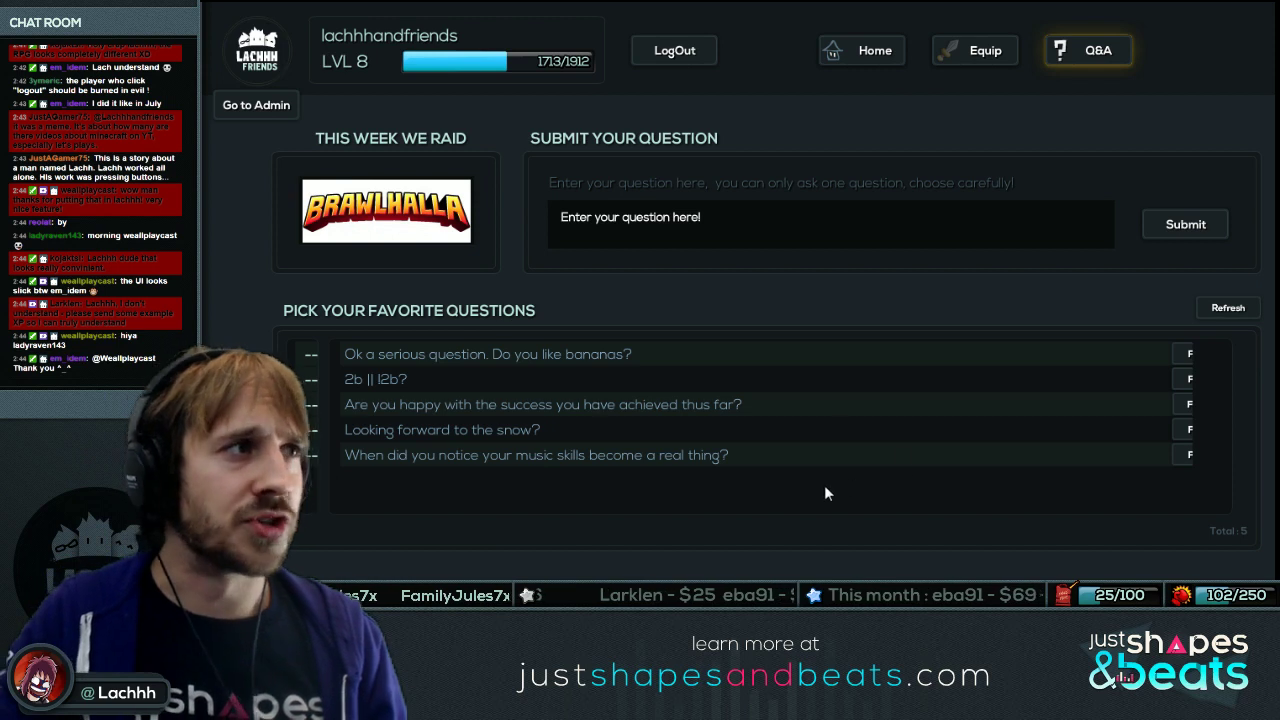
pyautogui.click(988, 55)
pyautogui.click(1097, 55)
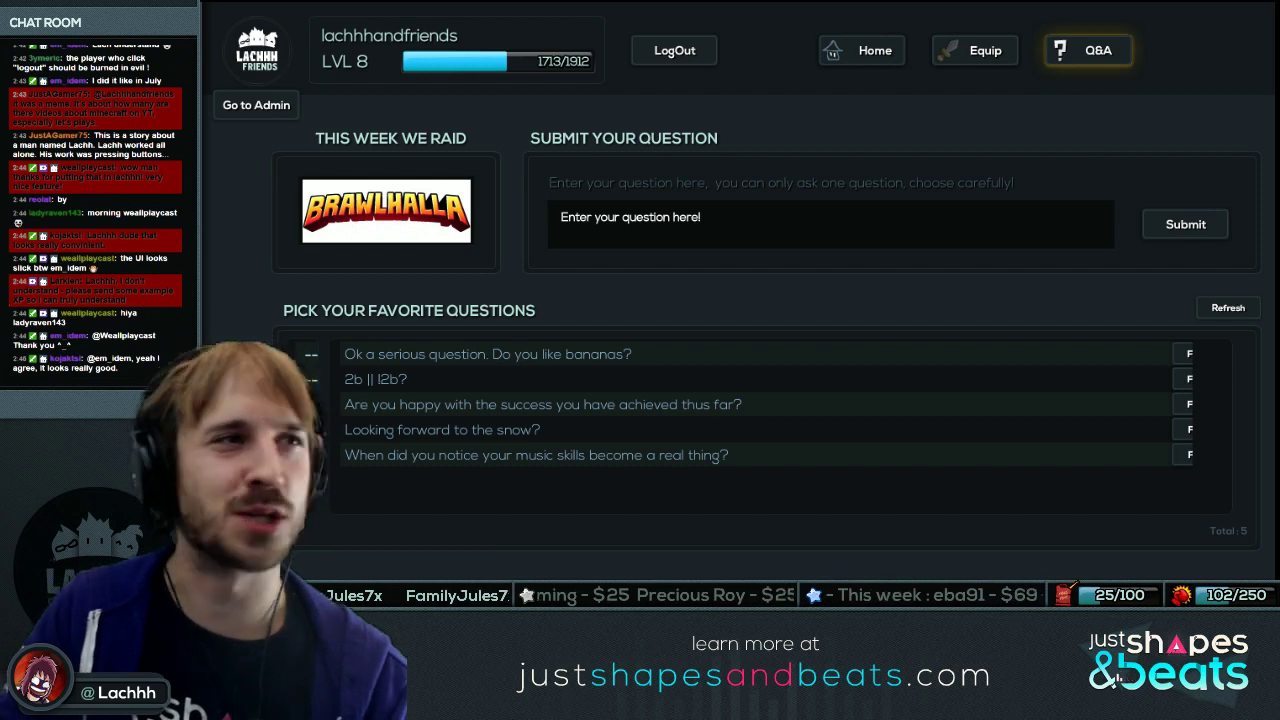
# In the admin reward tools, set the Target to the viewer's name and the amount to -10.
pyautogui.click(256, 105)
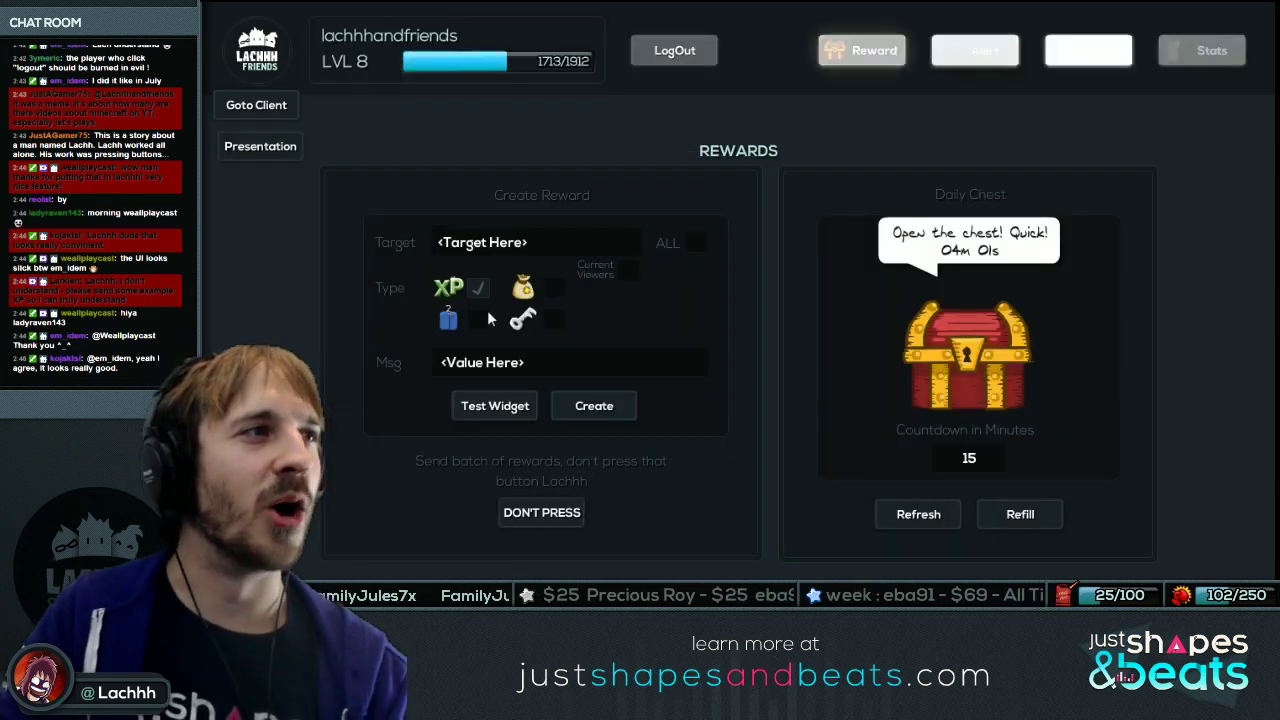
pyautogui.click(366, 248)
pyautogui.write('Larklen')
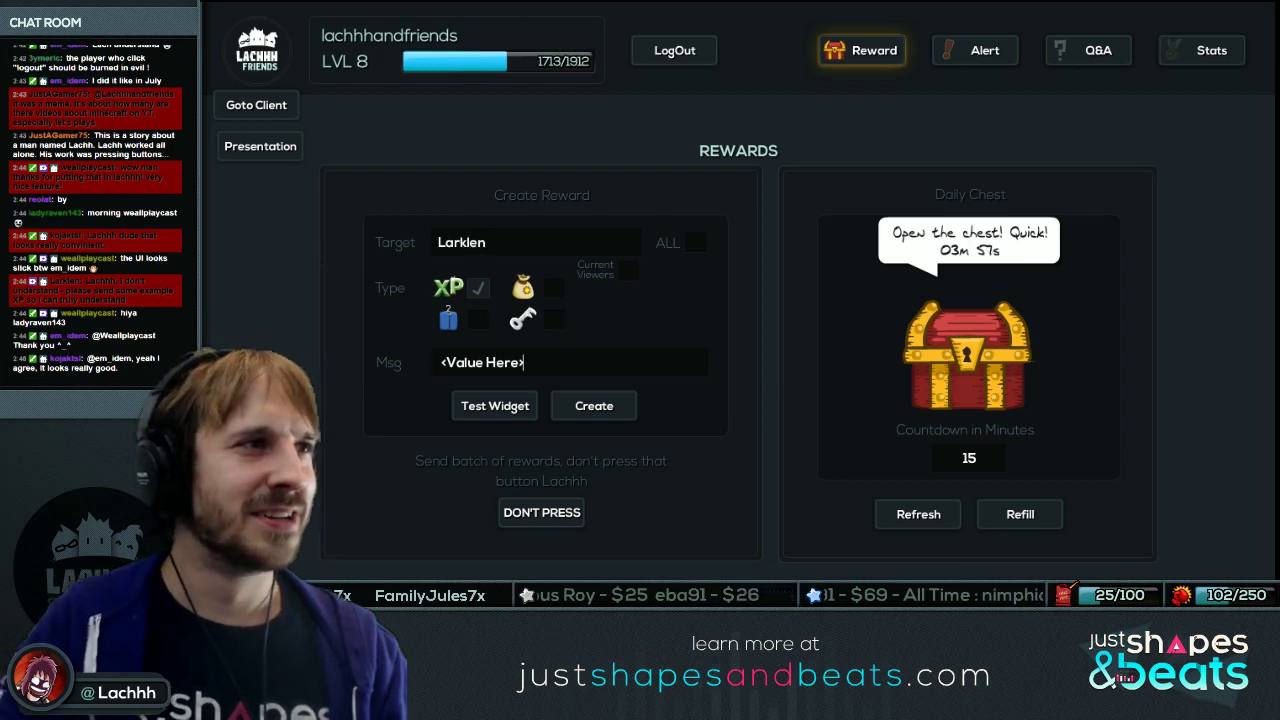
pyautogui.press('Tab')
pyautogui.press('BackSpace')
pyautogui.write('-10')
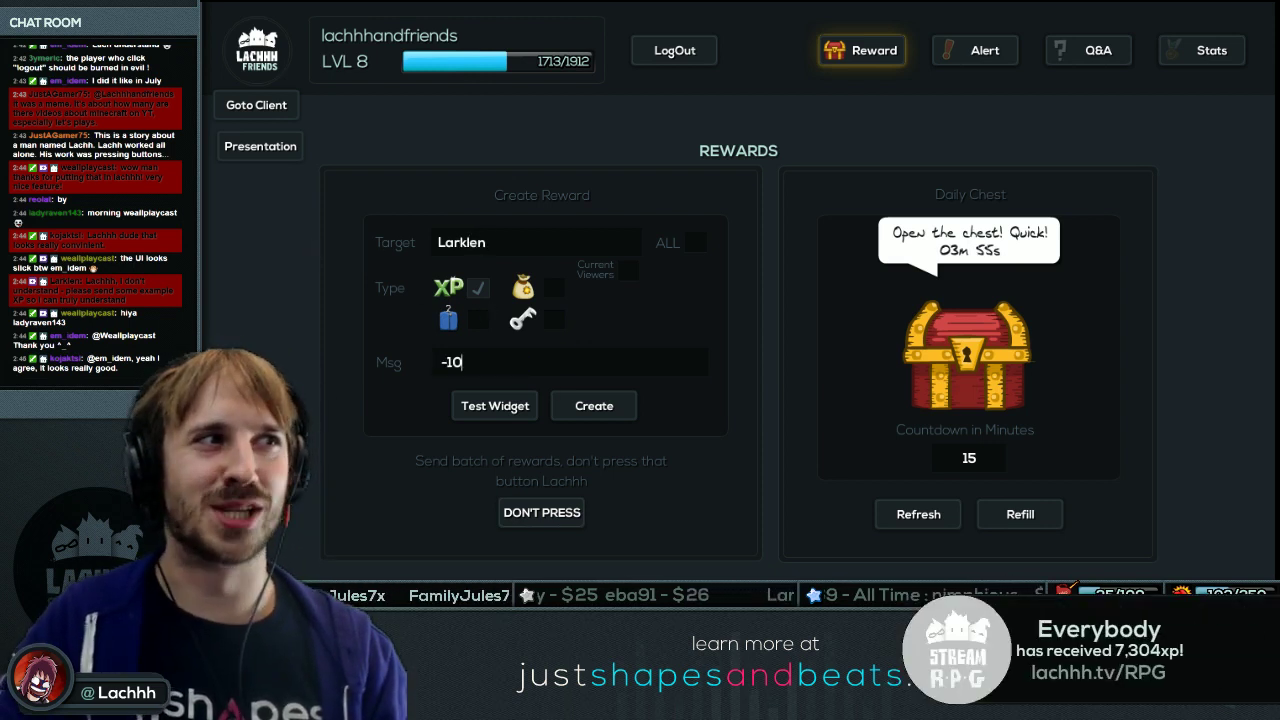
# Test the -10 XP reward on the stream widget twice, then return to the client view.
pyautogui.click(521, 409)
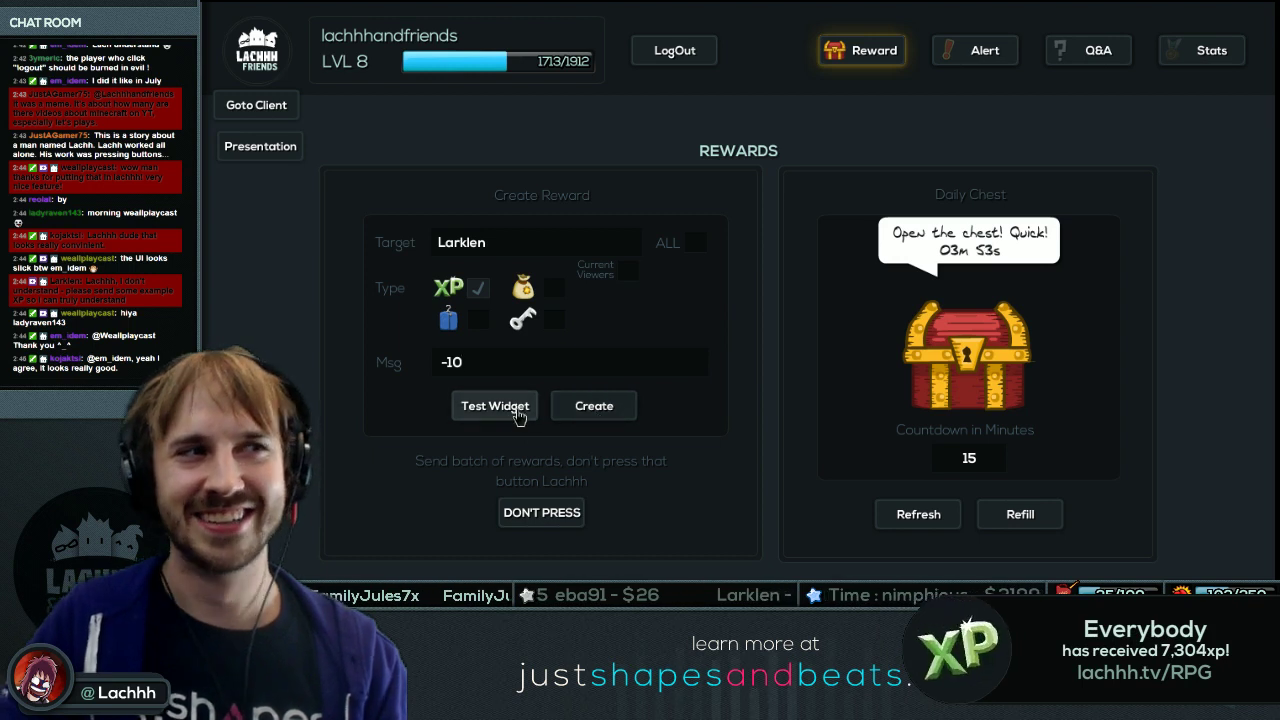
pyautogui.click(740, 356)
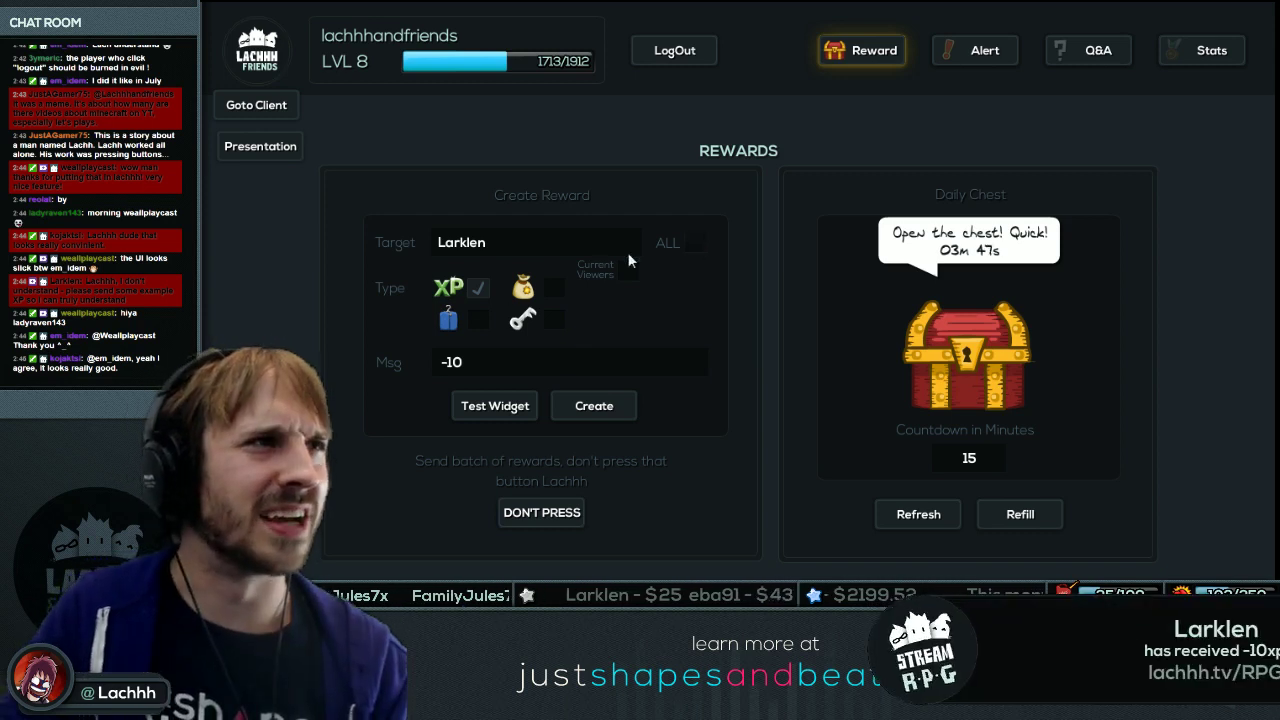
pyautogui.click(533, 420)
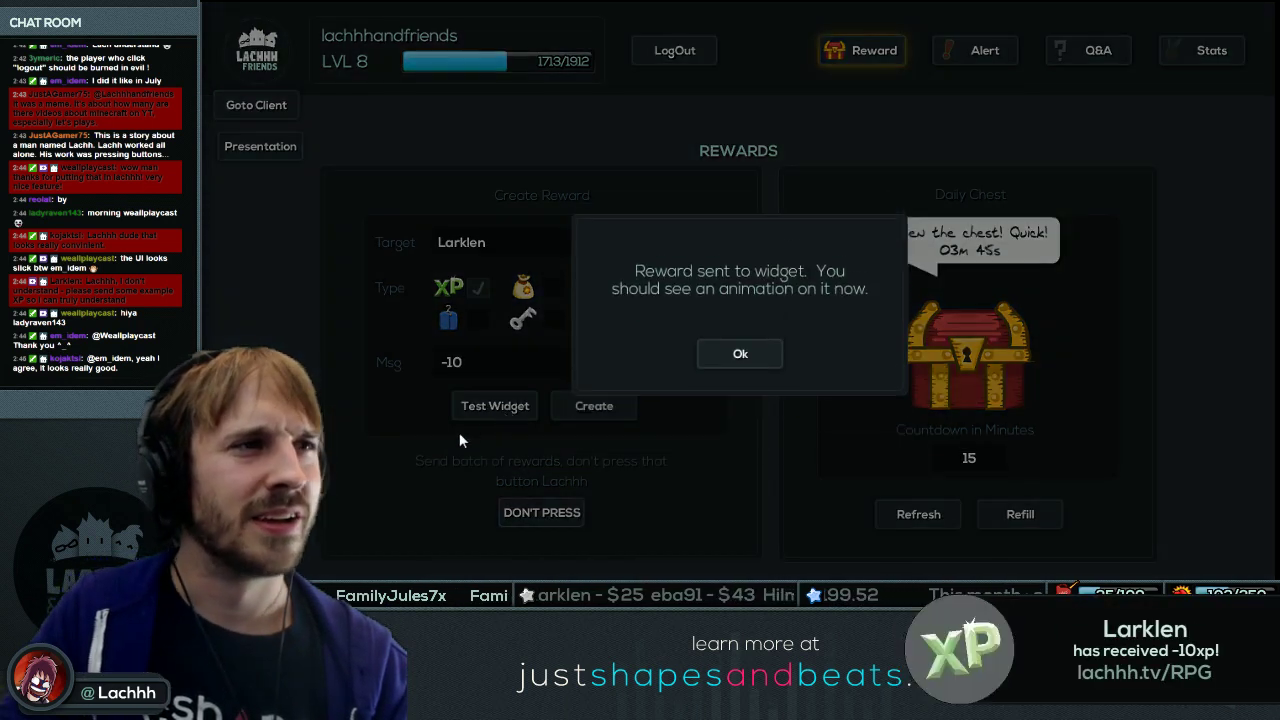
pyautogui.click(757, 354)
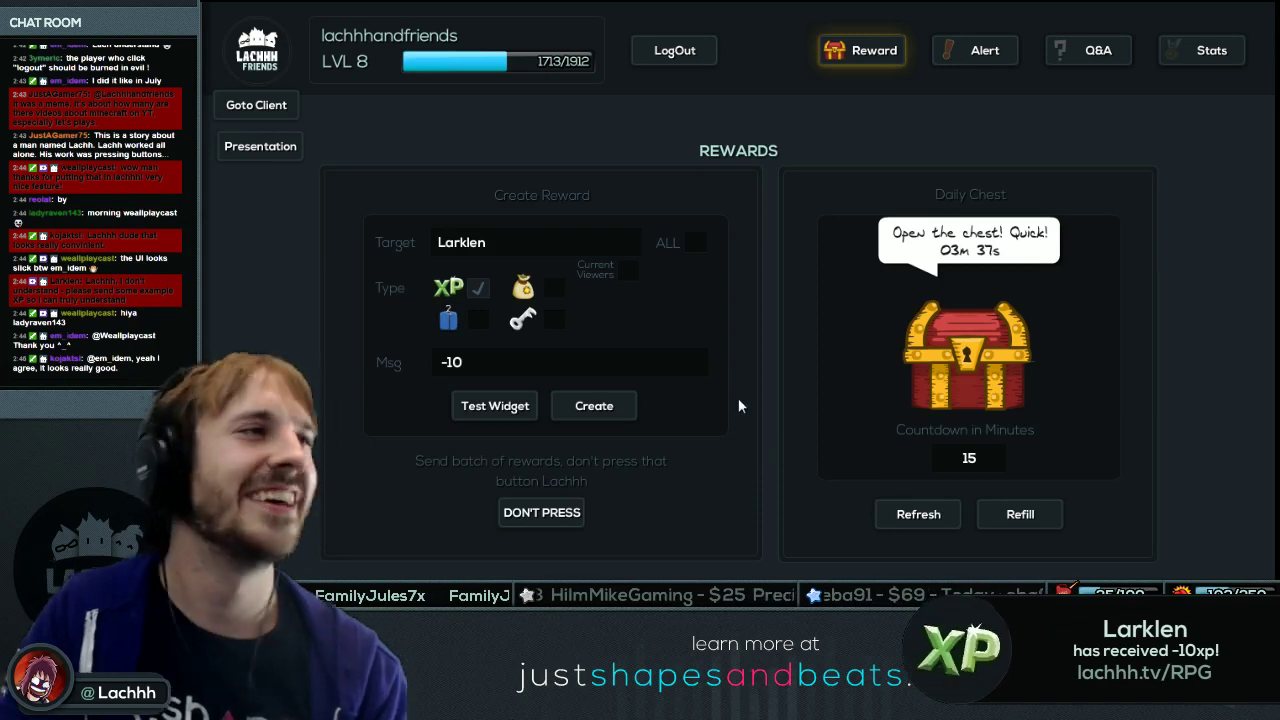
pyautogui.click(264, 145)
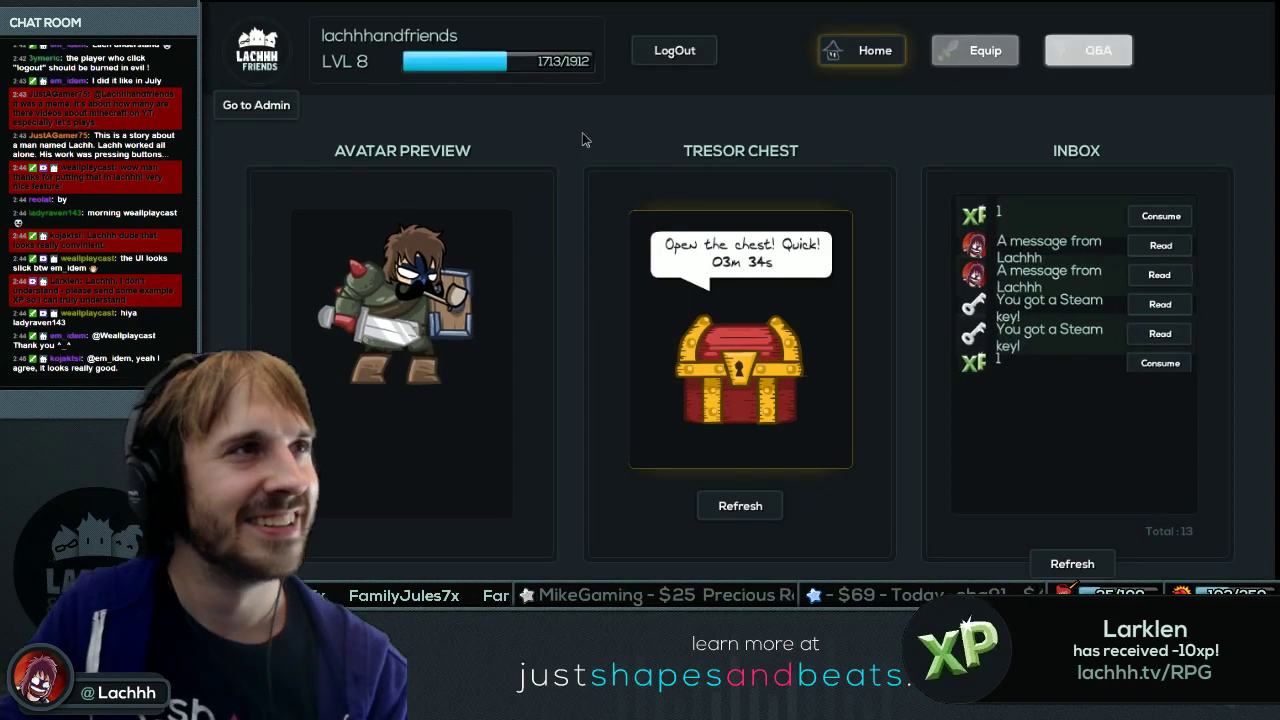
# Open the client's Q&A page, reload its question list, then switch over to Flash.
pyautogui.click(1088, 50)
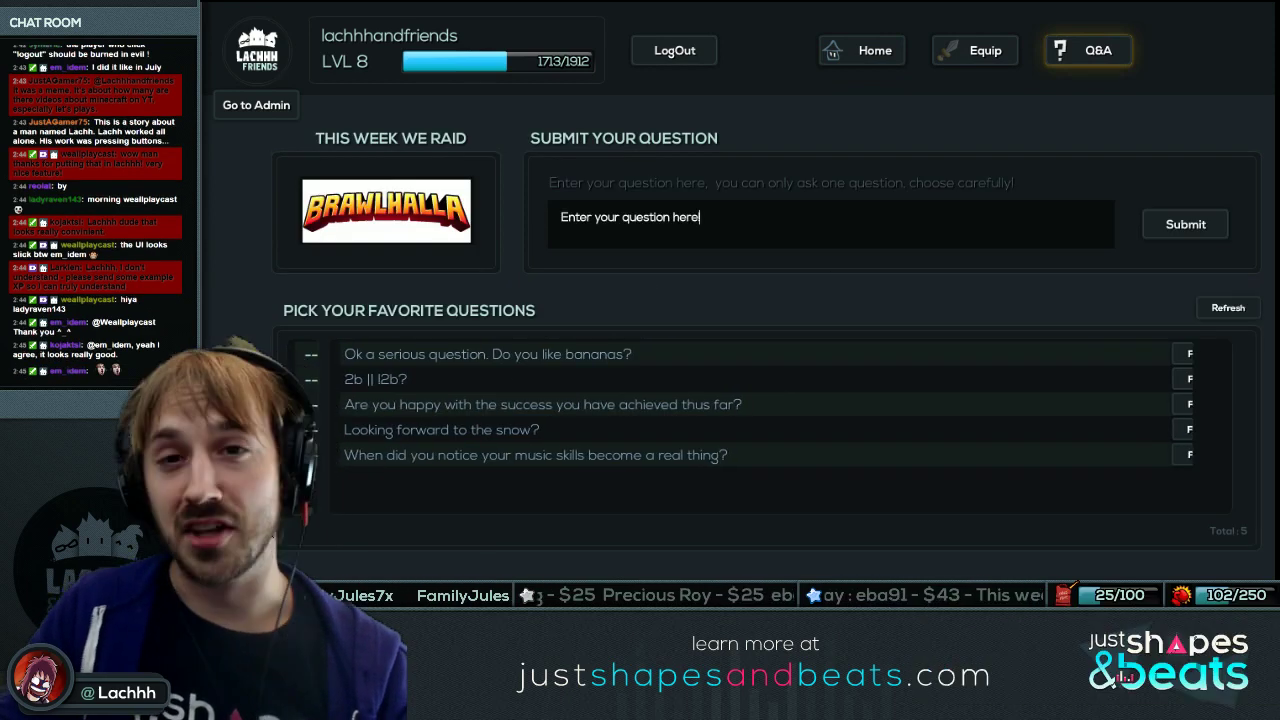
pyautogui.click(1240, 316)
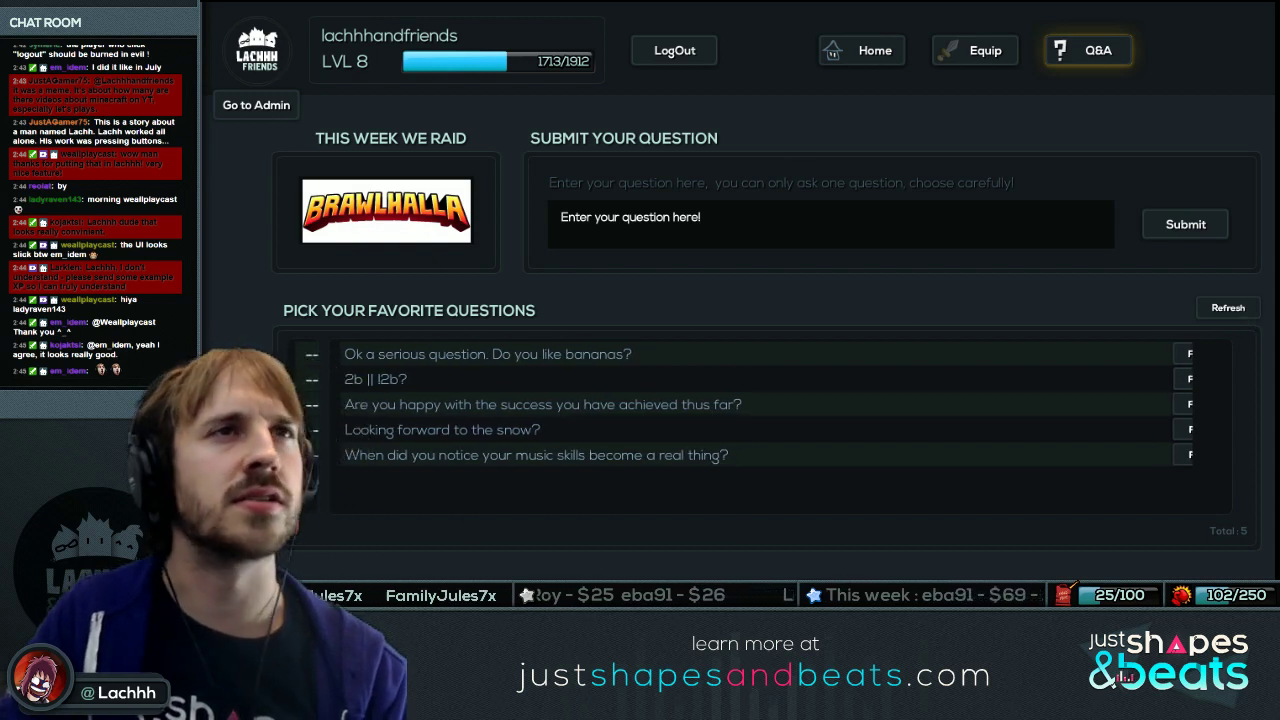
pyautogui.click(1270, 8)
# Open UI_ClientQA from the Flash library and play its intro animation on the stage.
pyautogui.hotkey('alt', 'Tab')
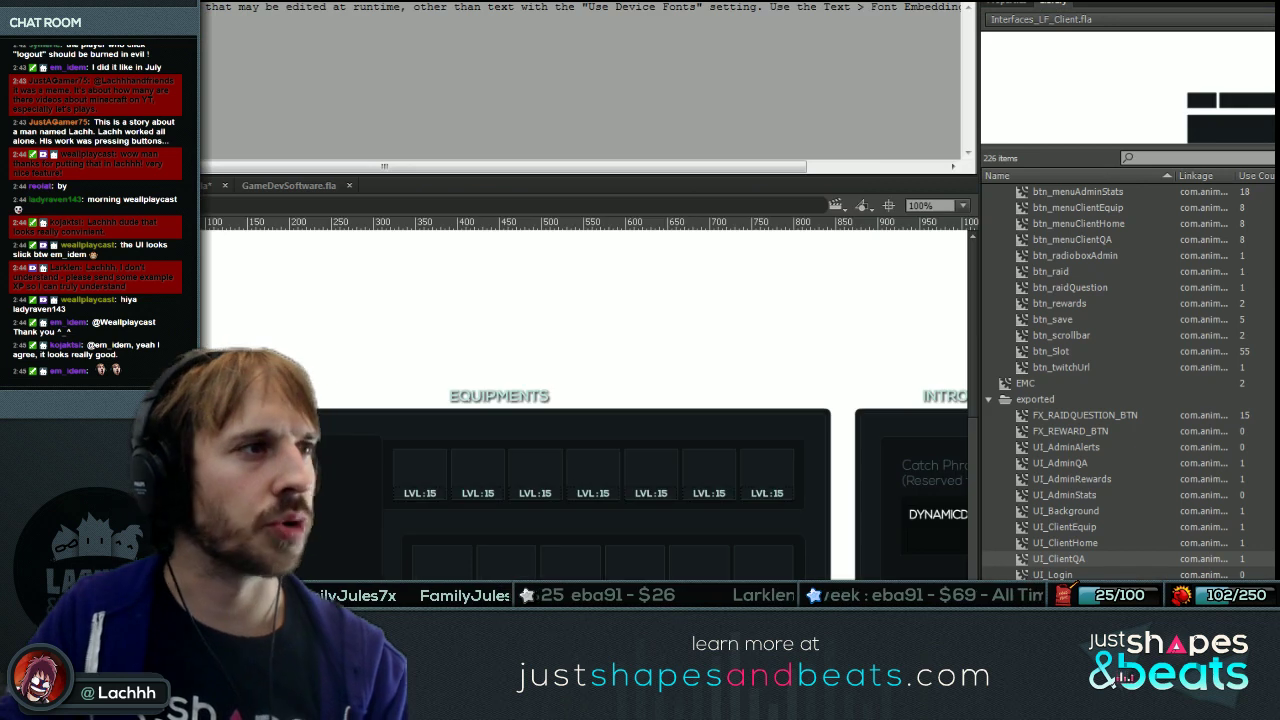
pyautogui.click(1068, 545)
pyautogui.doubleClick(1060, 558)
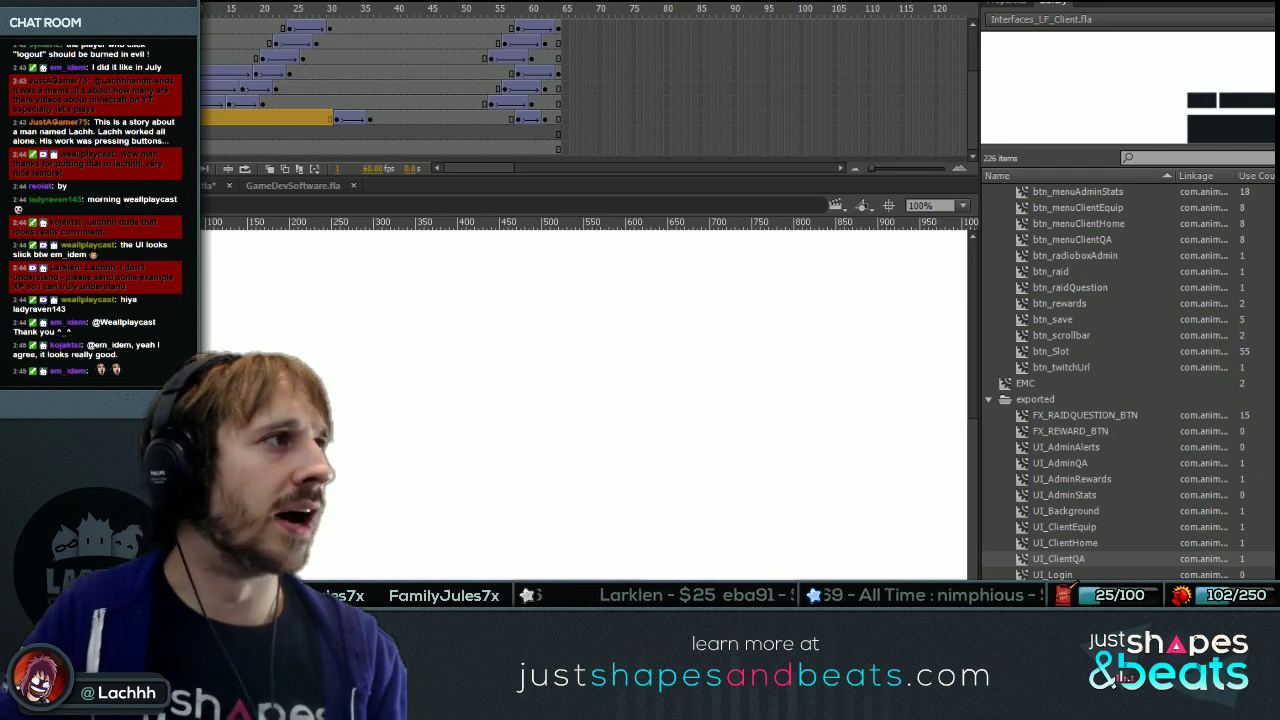
pyautogui.hotkey('ctrl', '-')
pyautogui.hotkey('ctrl', '-')
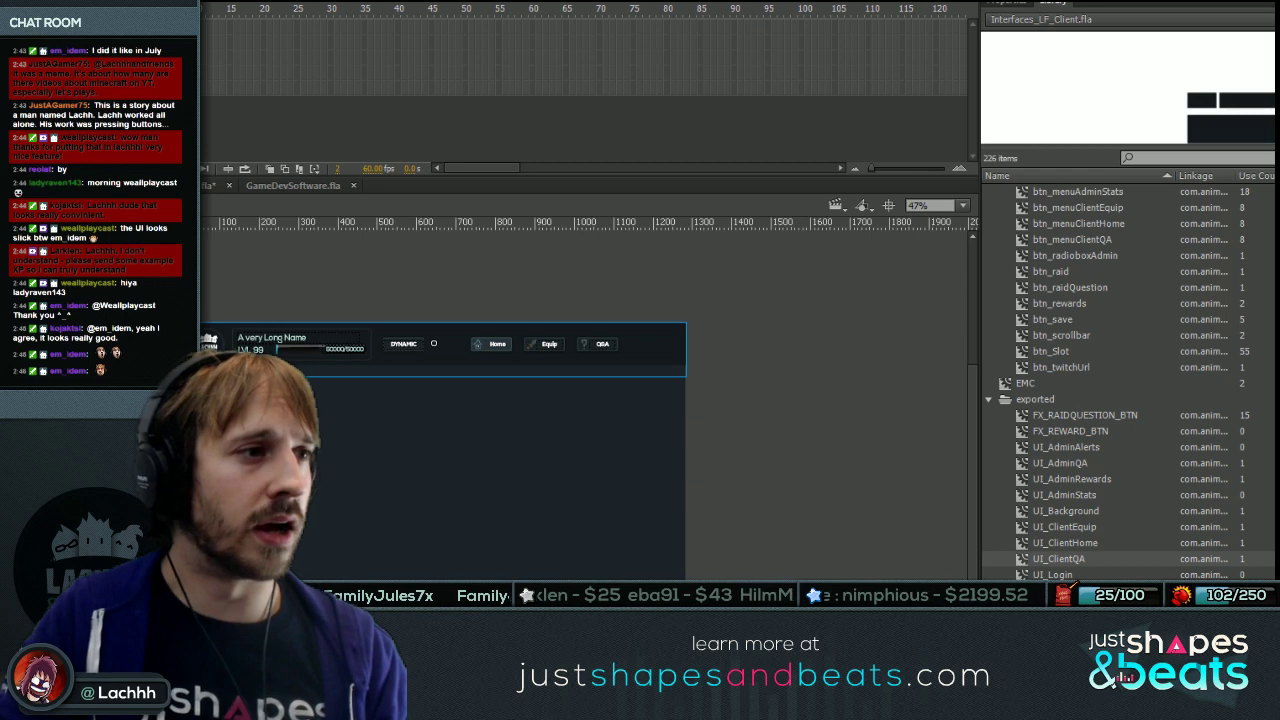
pyautogui.press('Return')
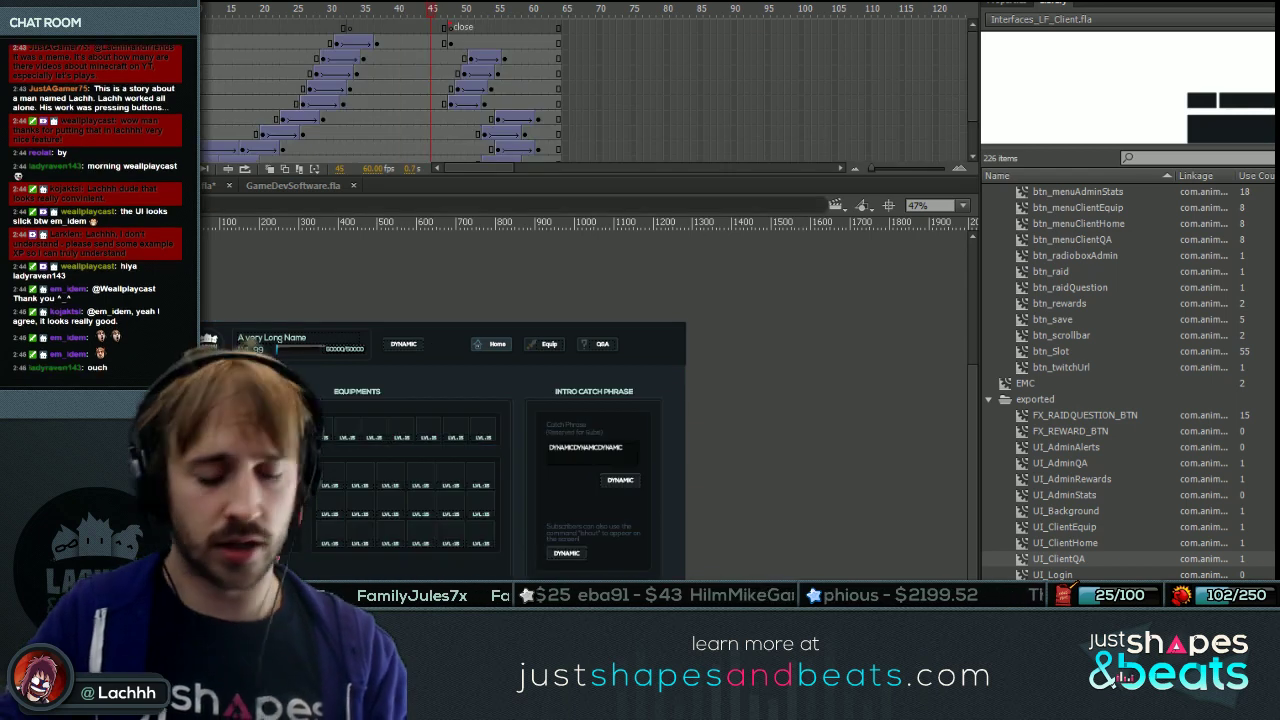
pyautogui.click(432, 486)
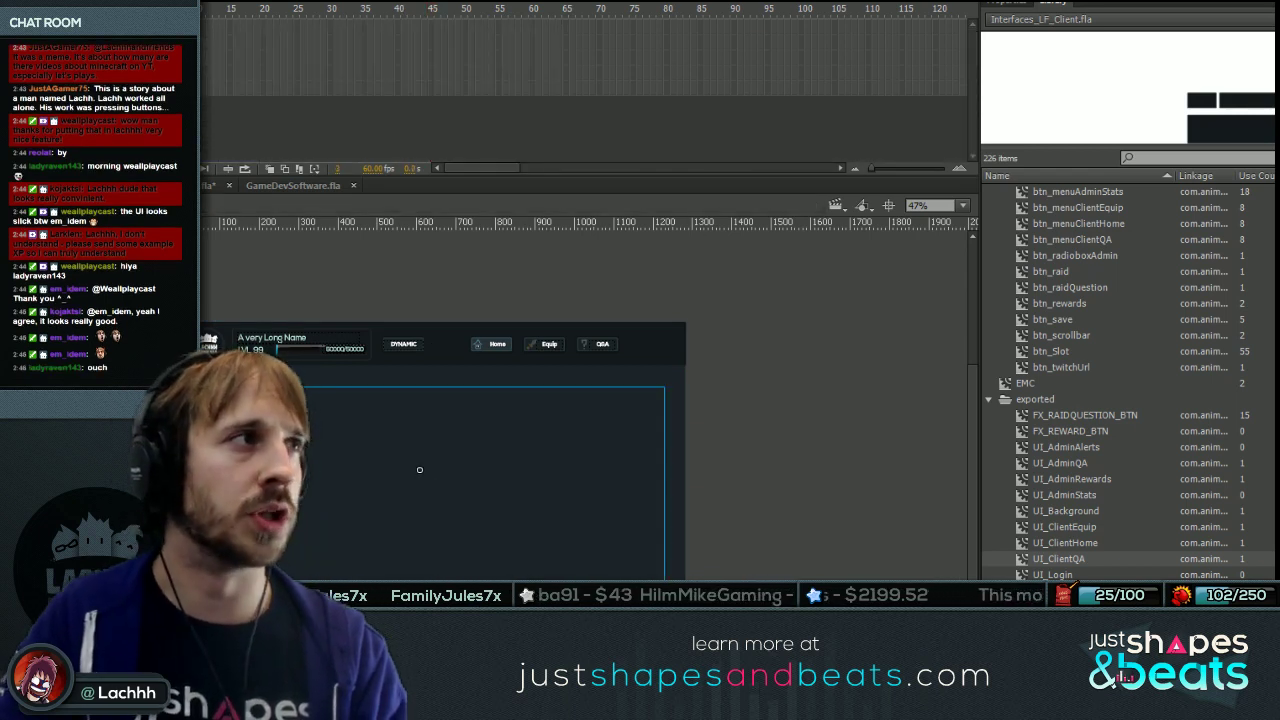
pyautogui.press('Return')
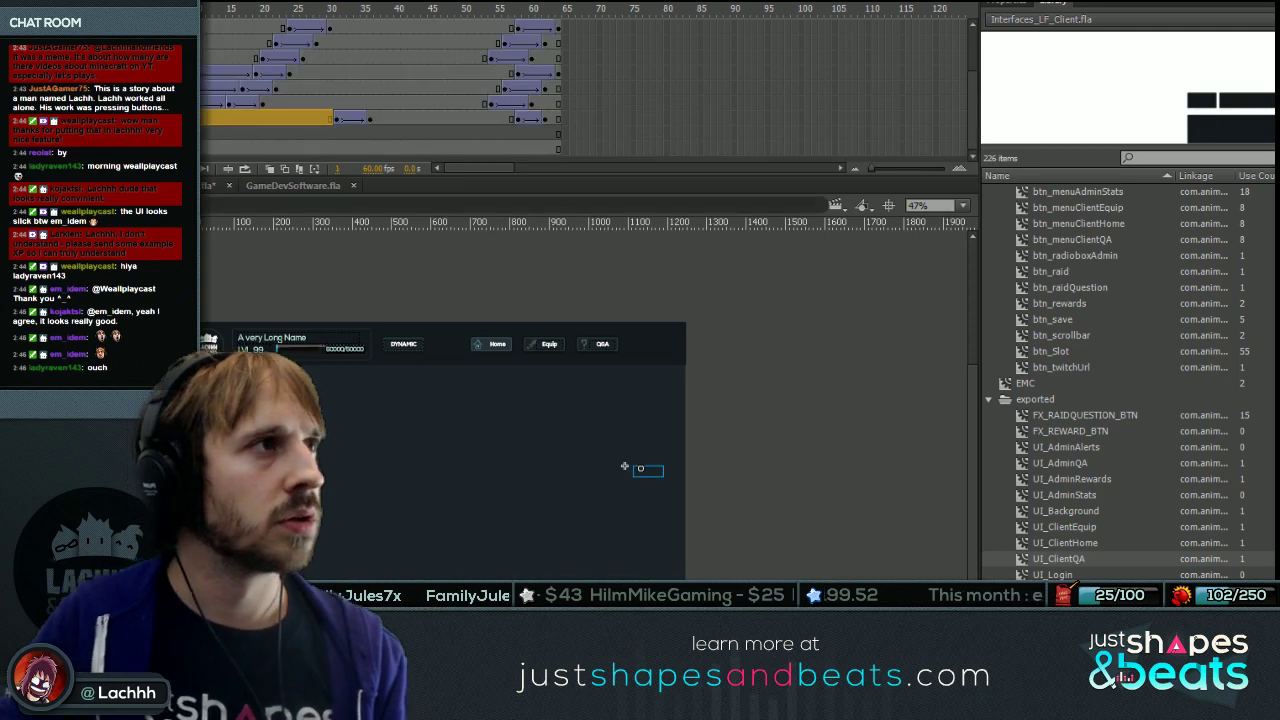
pyautogui.hotkey('ctrl', '=')
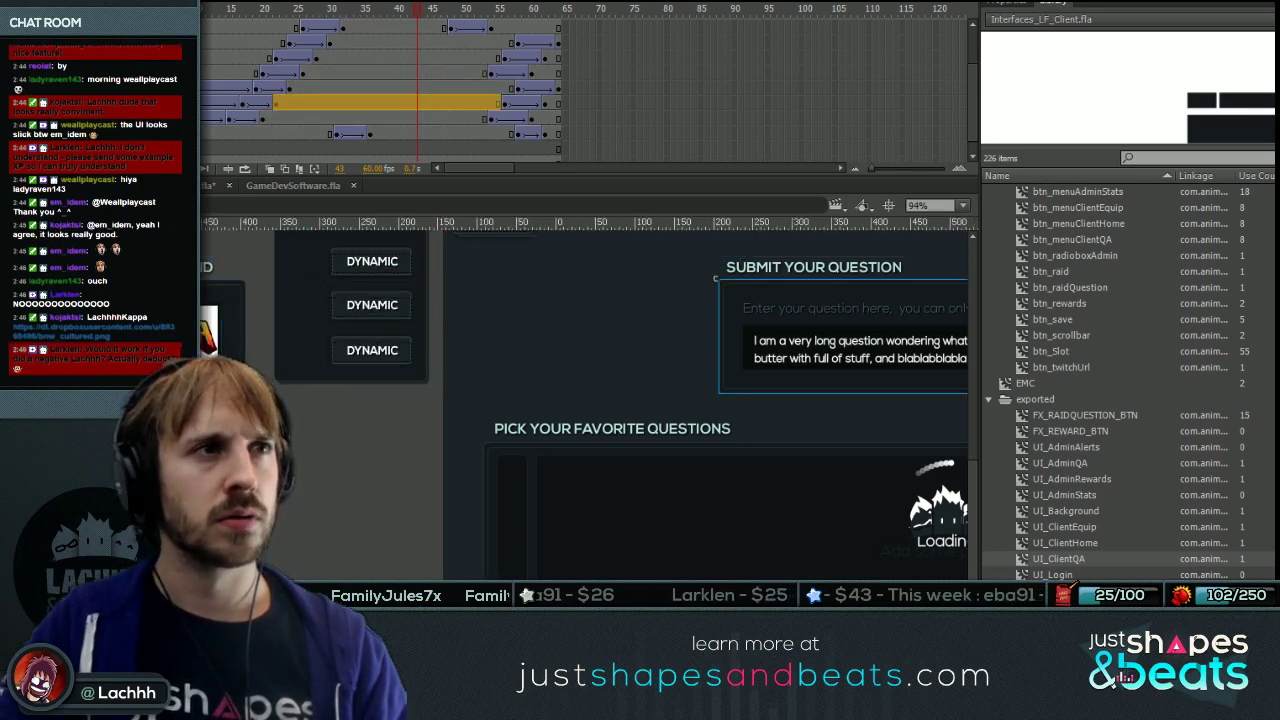
# Look over the Q&A panels at 100% zoom and select the refresh list button.
pyautogui.keyDown('shift'); pyautogui.click(875, 267); pyautogui.keyUp('shift')
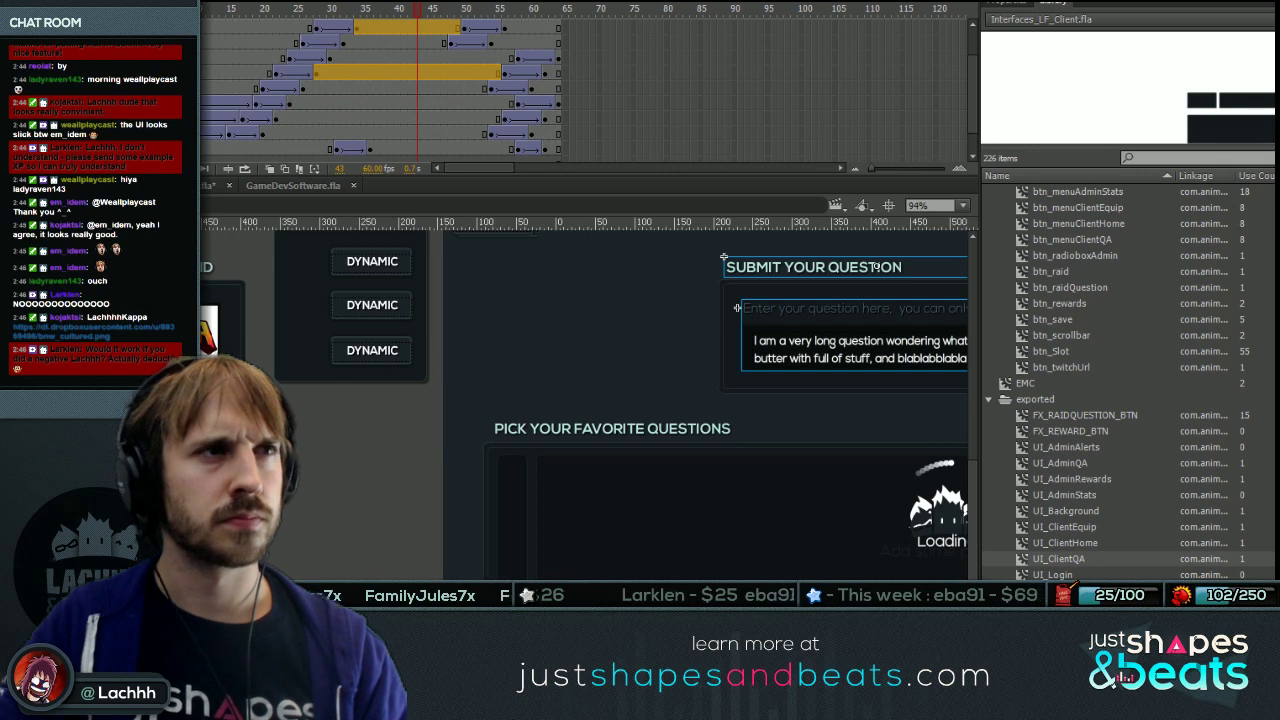
pyautogui.hscroll(5, 875, 267)
pyautogui.hscroll(2, 542, 335)
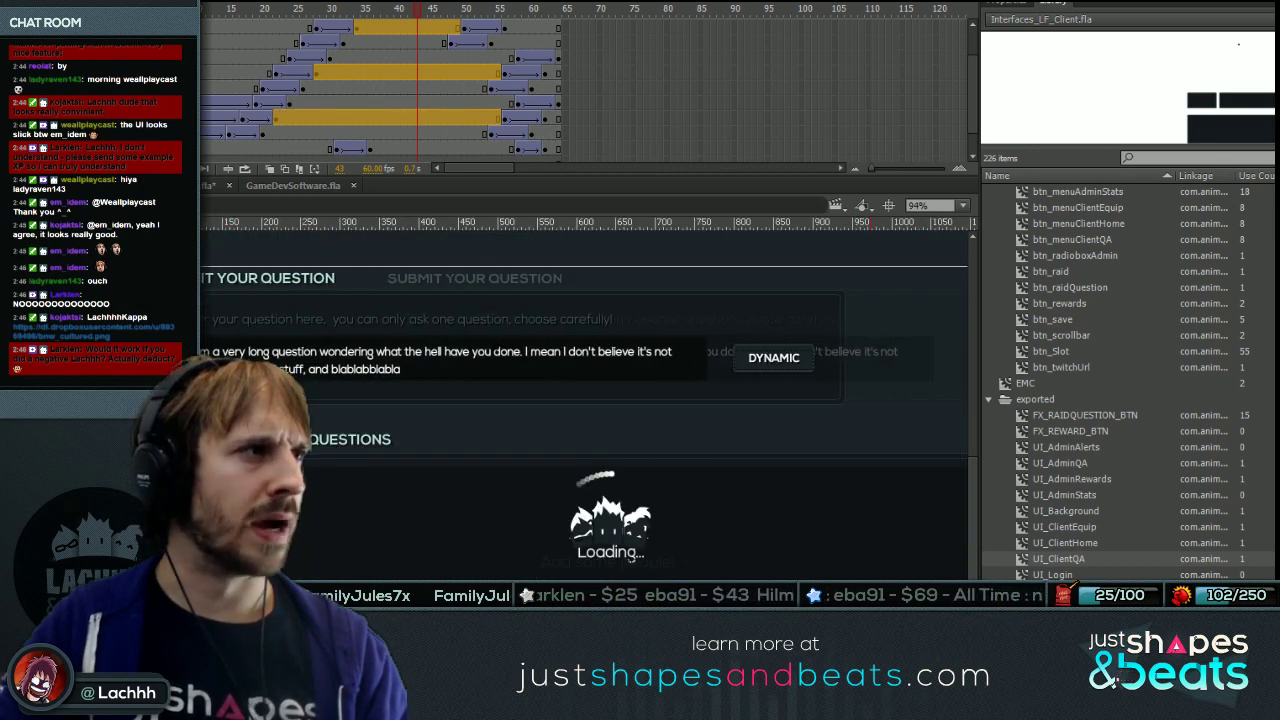
pyautogui.hscroll(2, 585, 400)
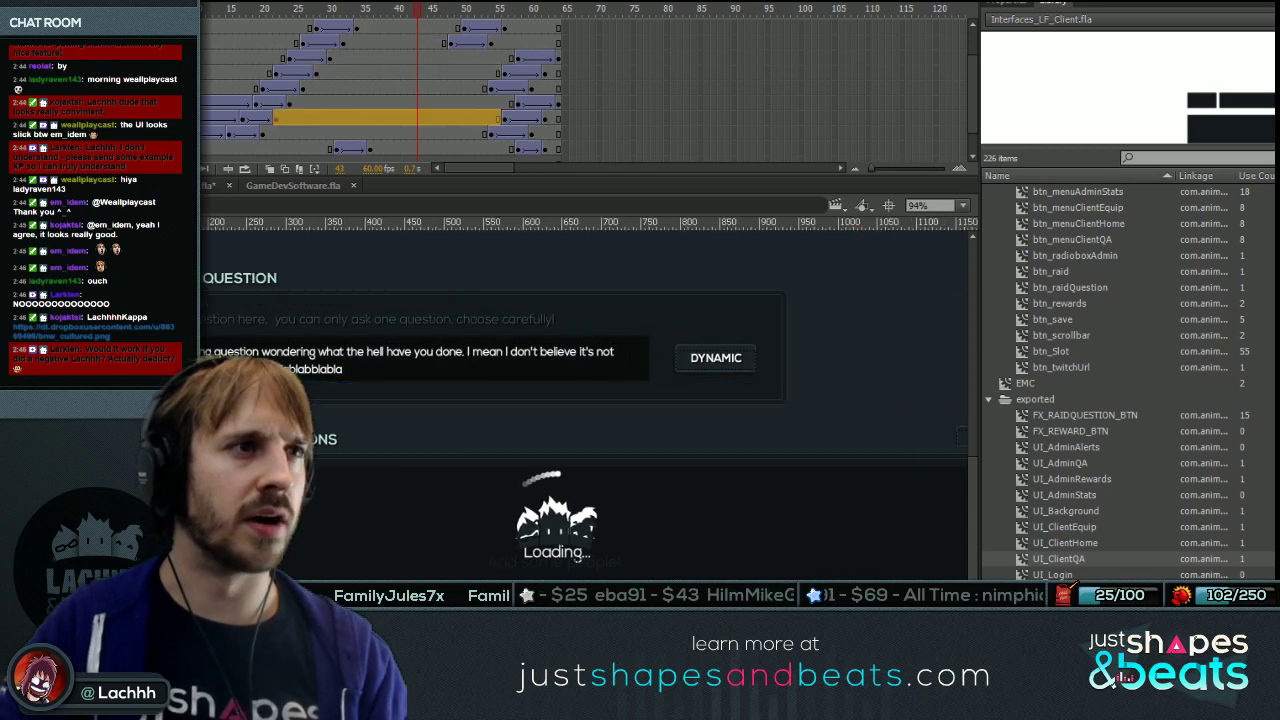
pyautogui.hotkey('ctrl', '-')
pyautogui.hotkey('ctrl', '=')
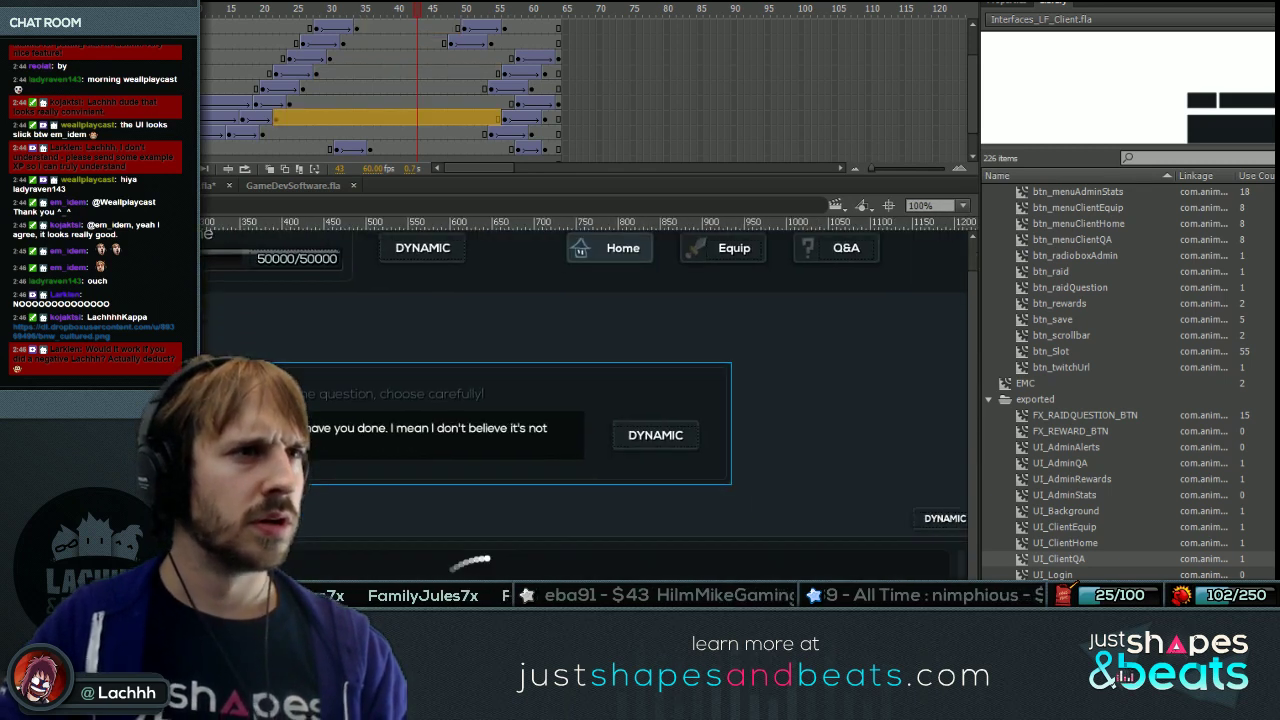
pyautogui.click(940, 518)
pyautogui.click(1017, 8)
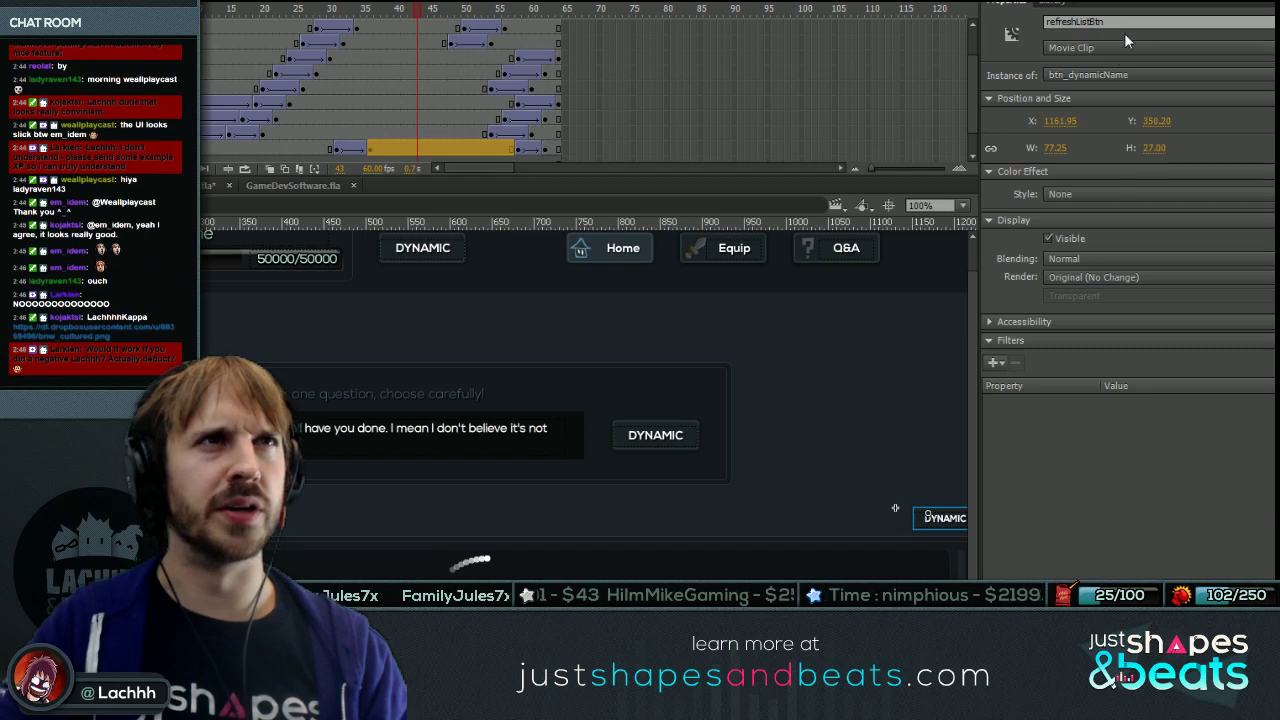
# Enter the raid question list clip, then open its nested ListDonations list and its contentMc.
pyautogui.click(895, 560)
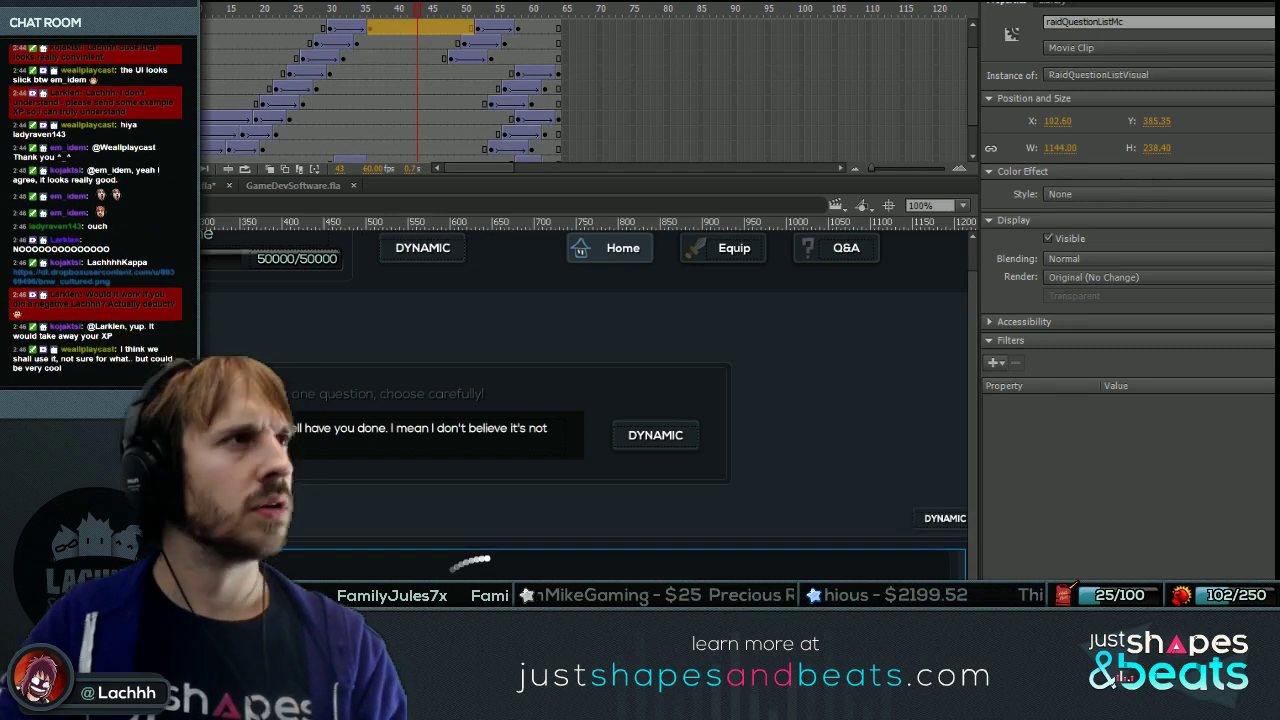
pyautogui.doubleClick(895, 560)
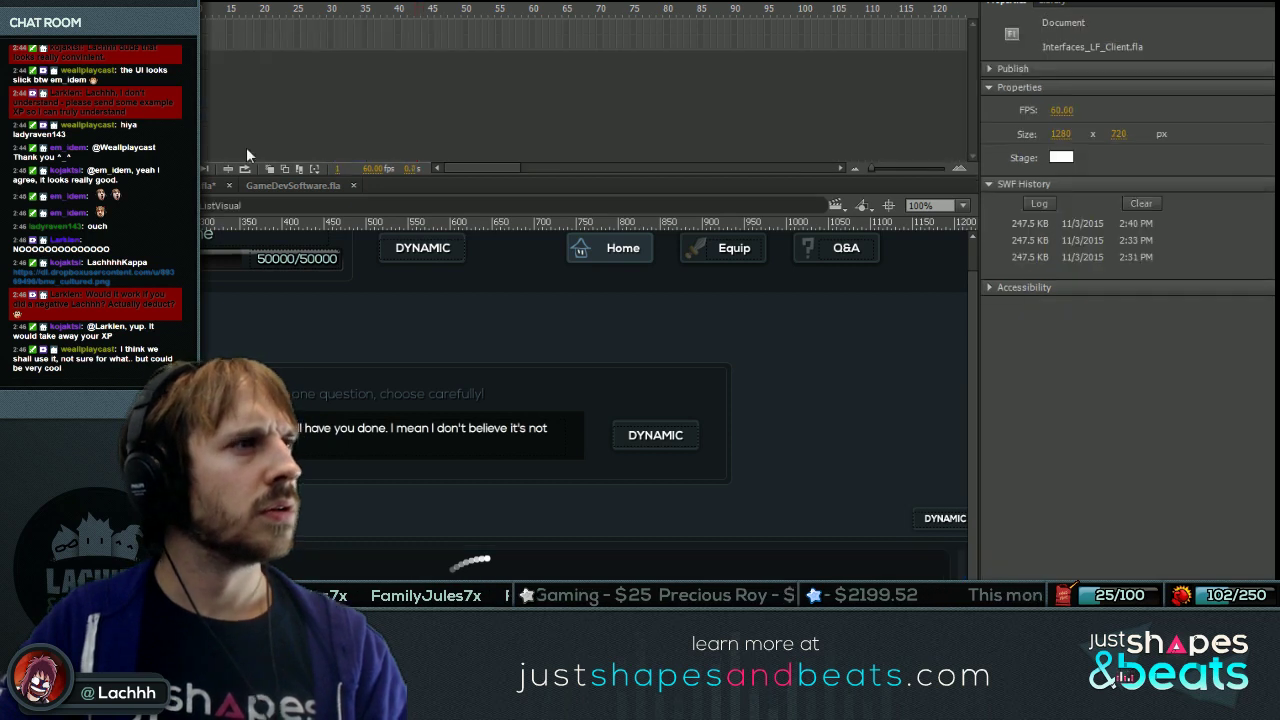
pyautogui.click(600, 563)
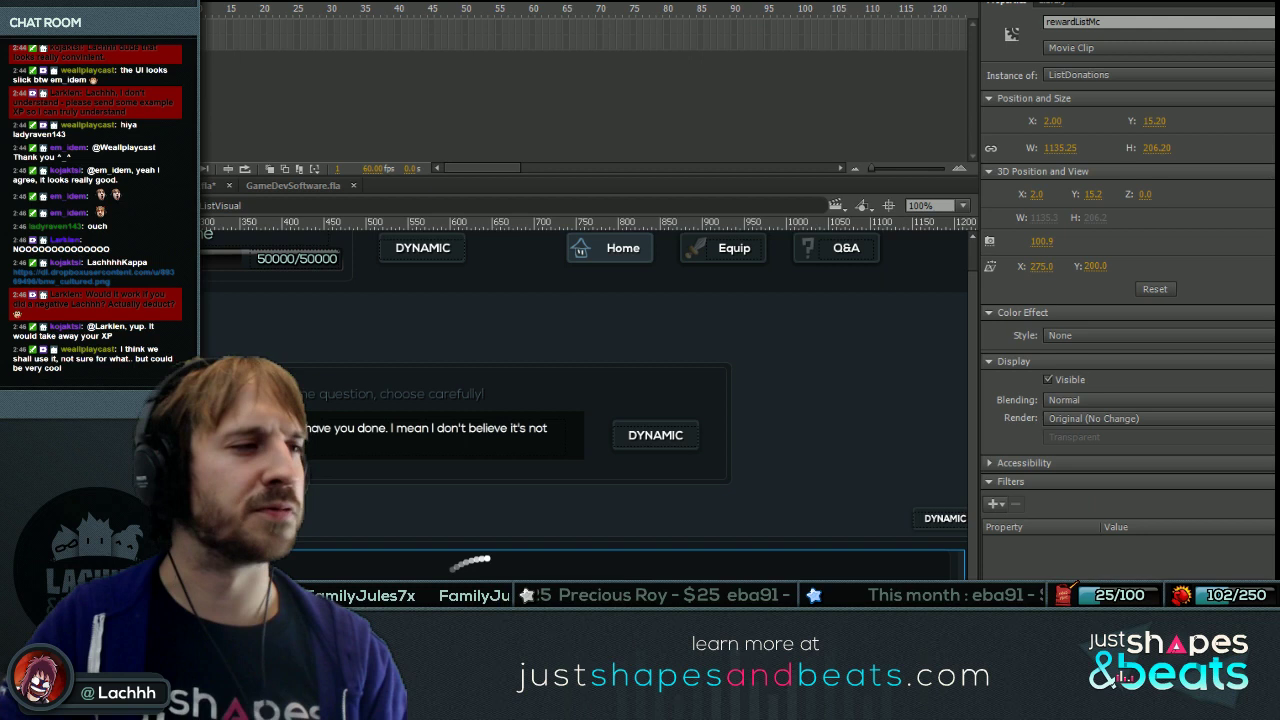
pyautogui.doubleClick(470, 563)
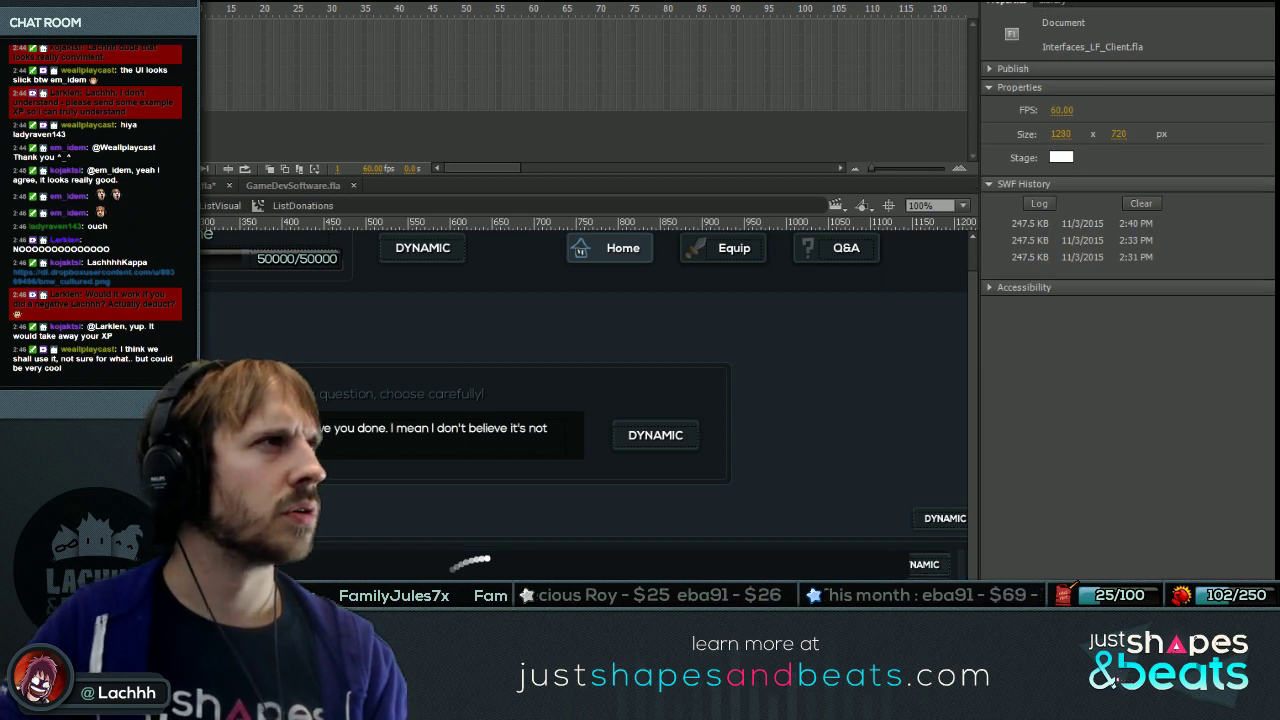
pyautogui.hotkey('ctrl', 'a')
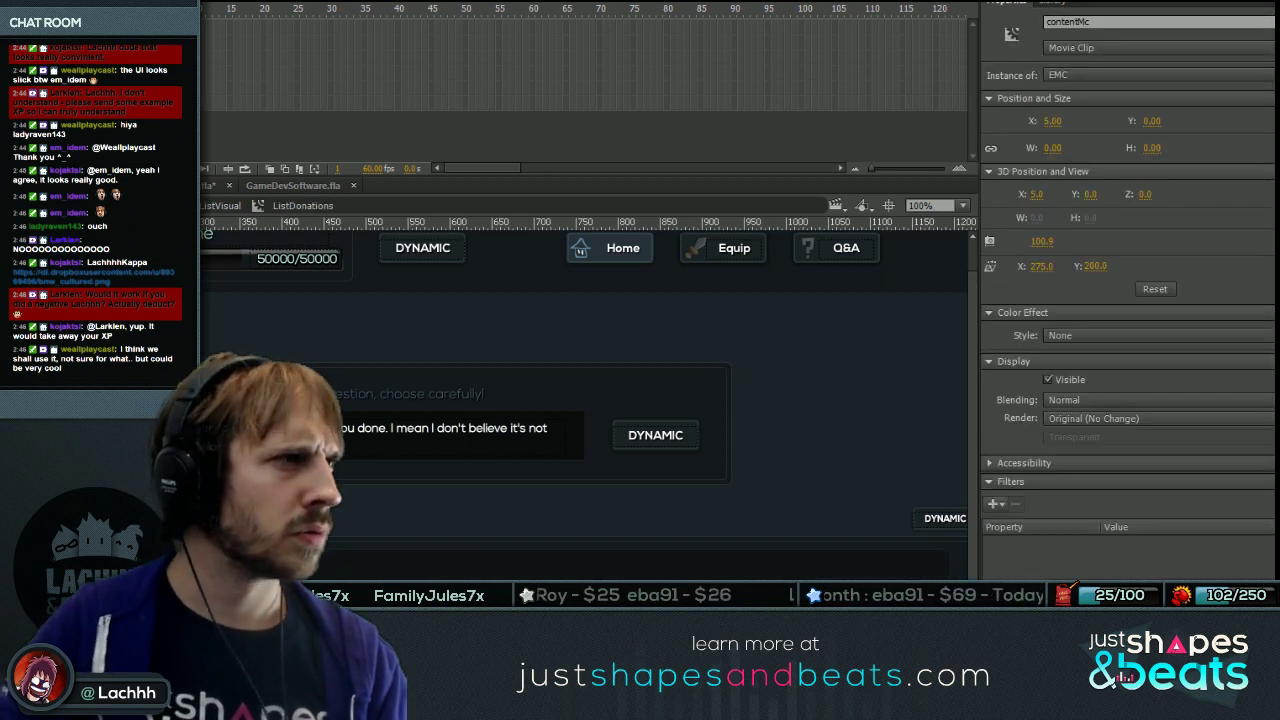
pyautogui.press('Return')
pyautogui.hotkey('ctrl', 'shift', 'a')
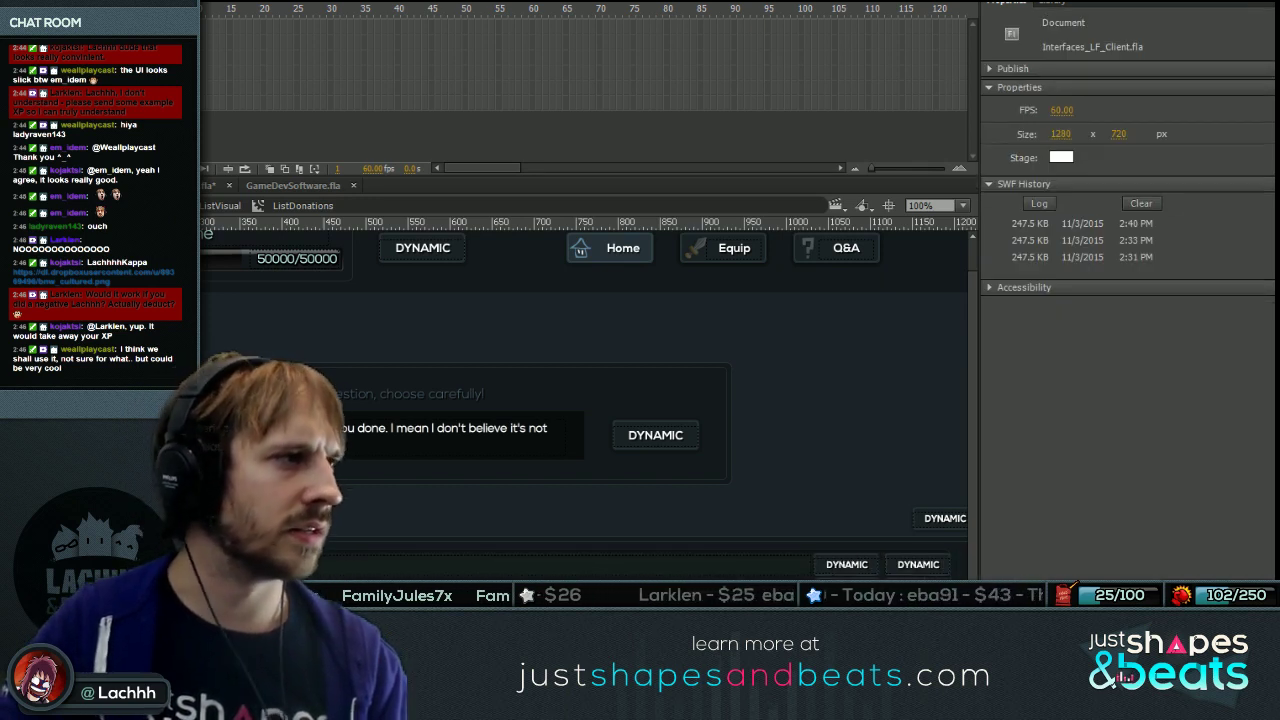
# Inside the FX_RAIDQUESTION_BTN question row symbol, set all elements' X position to 0.
pyautogui.hotkey('ctrl', 'a')
pyautogui.hotkey('ctrl', 'e')
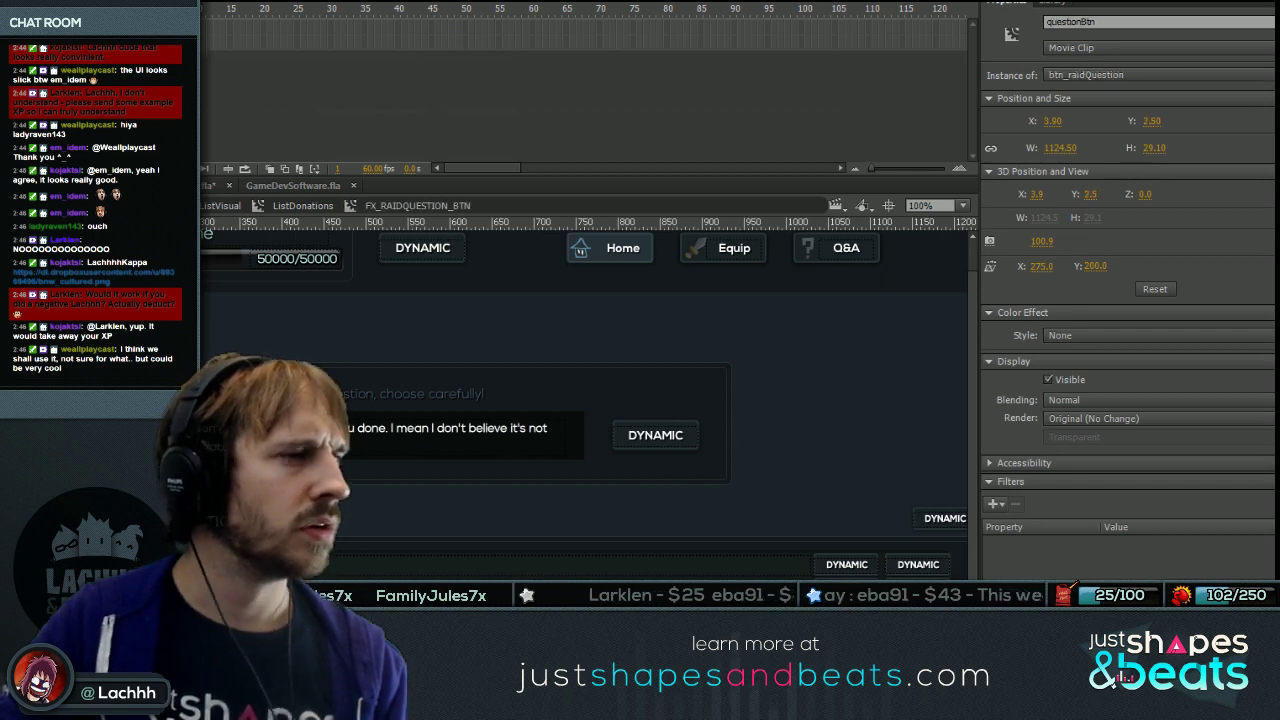
pyautogui.hotkey('ctrl', 'e')
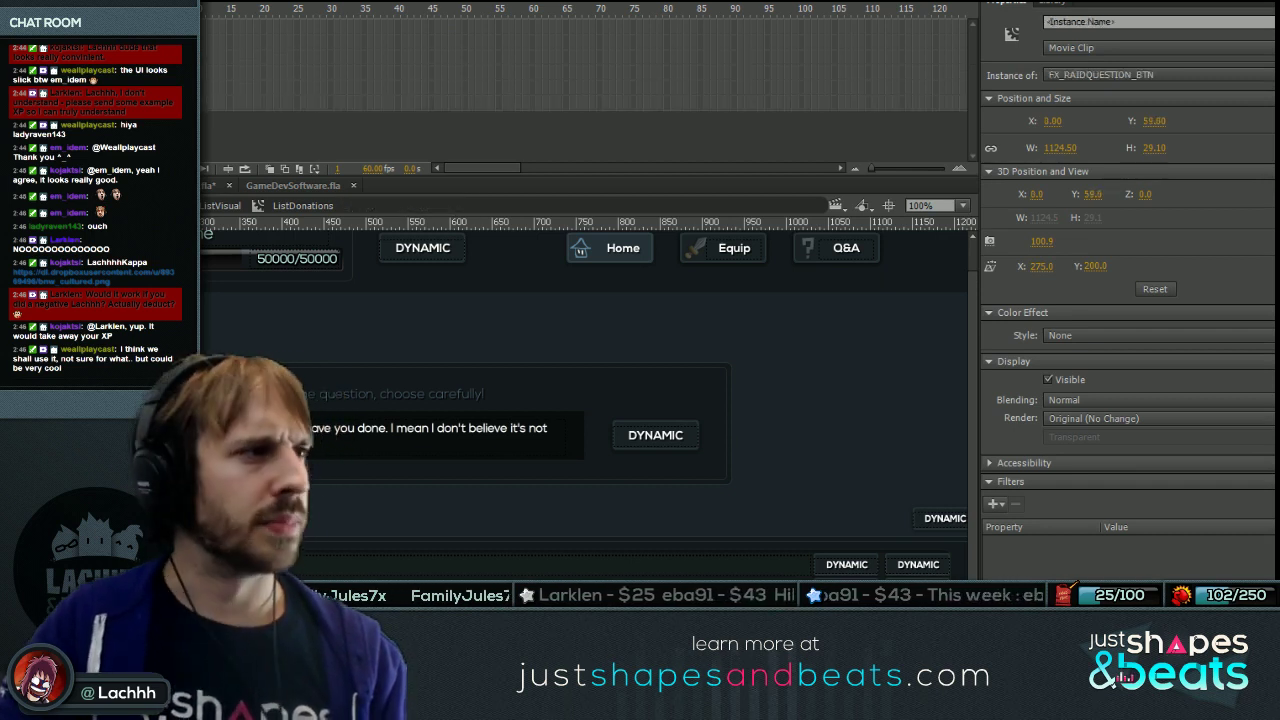
pyautogui.hotkey('ctrl', 'e')
pyautogui.hotkey('ctrl', 'a')
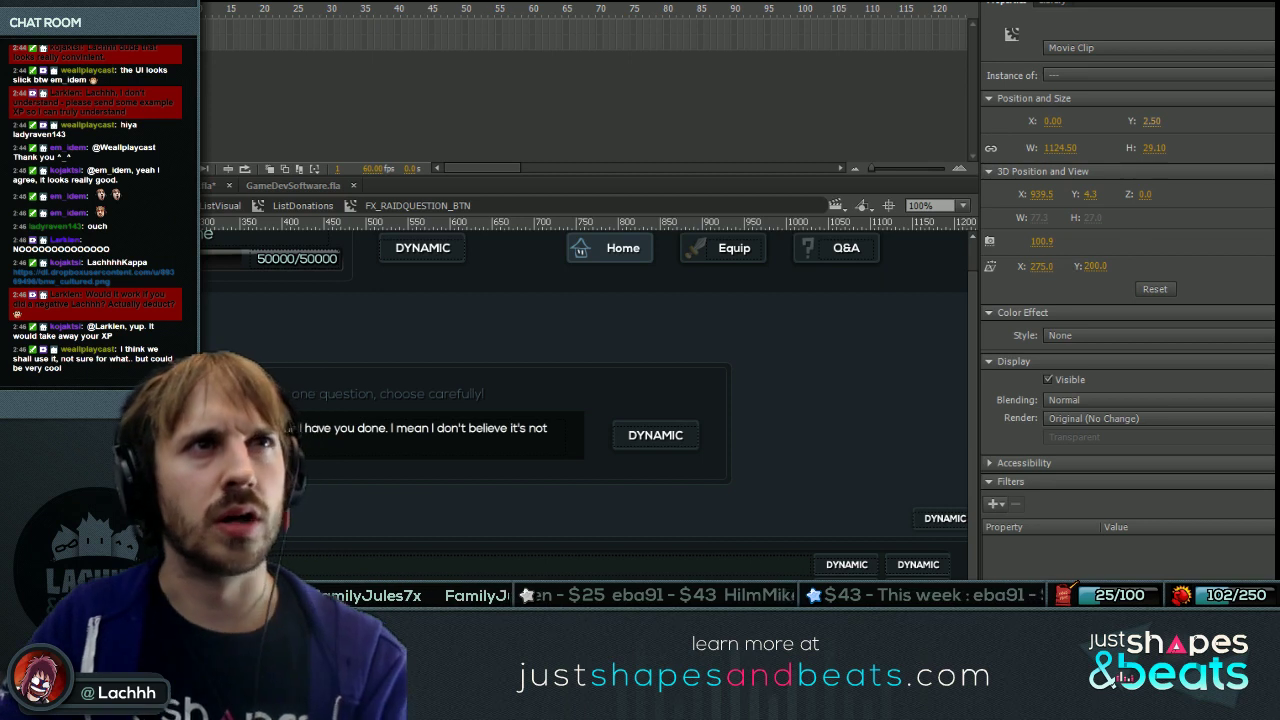
pyautogui.hotkey('ctrl', 'shift', 'a')
pyautogui.hotkey('ctrl', '=')
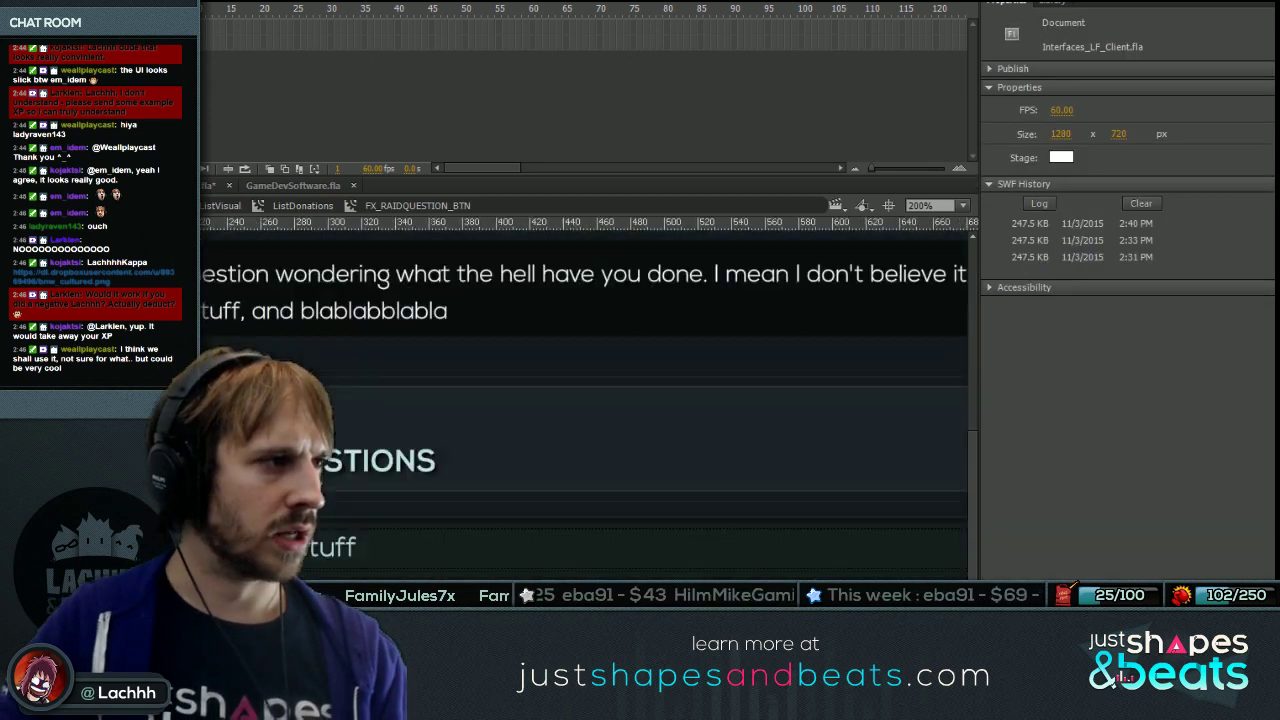
pyautogui.hotkey('ctrl', 'a')
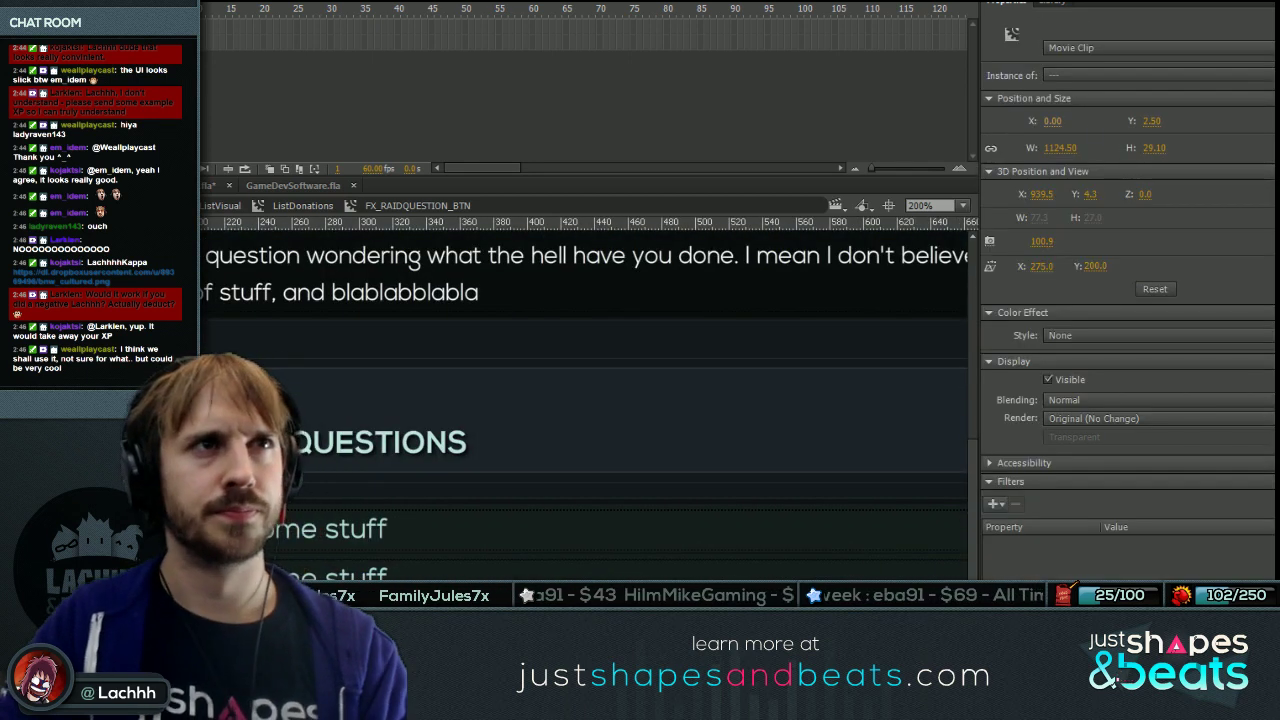
pyautogui.press('Return')
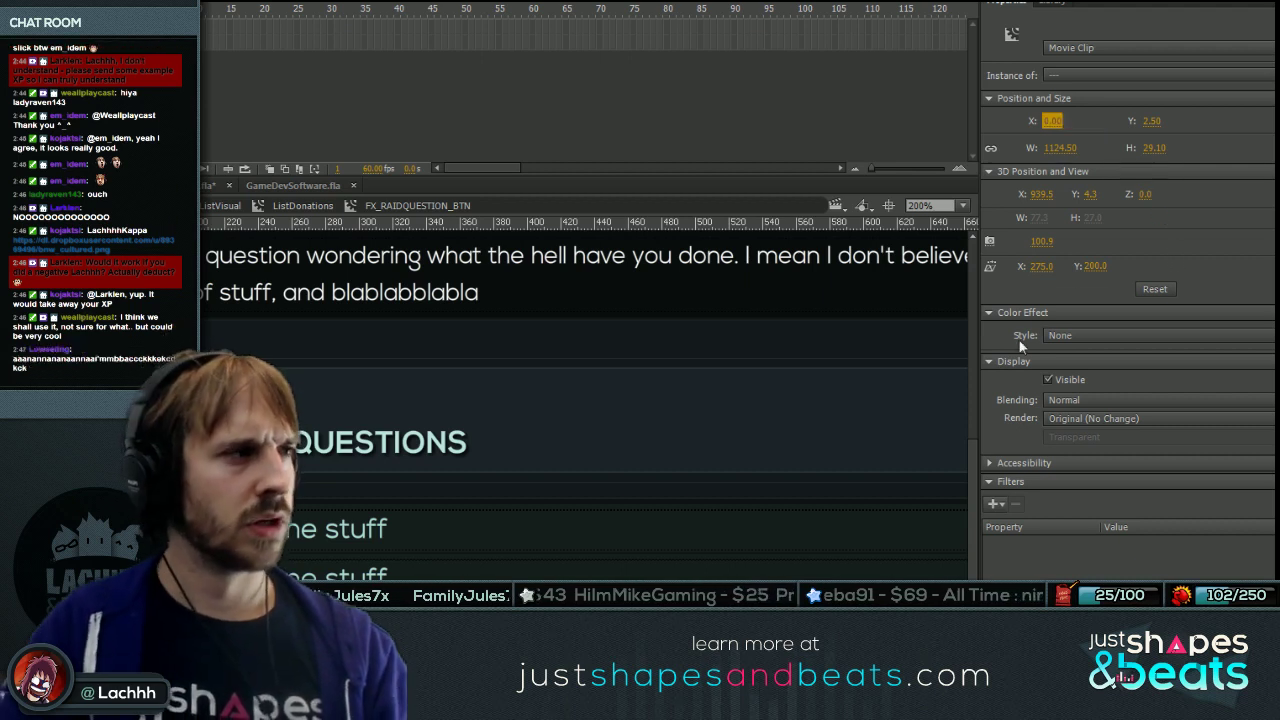
pyautogui.hotkey('ctrl', 'shift', 'a')
pyautogui.hotkey('ctrl', '-')
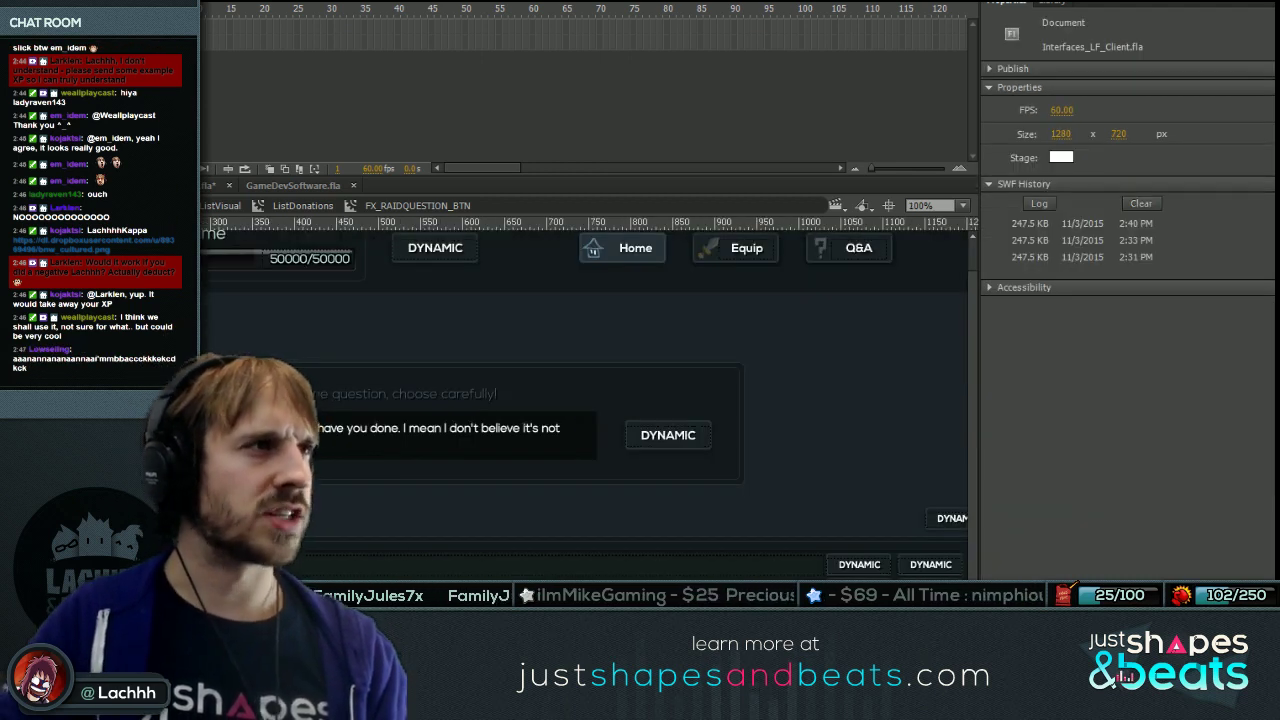
pyautogui.press('Escape')
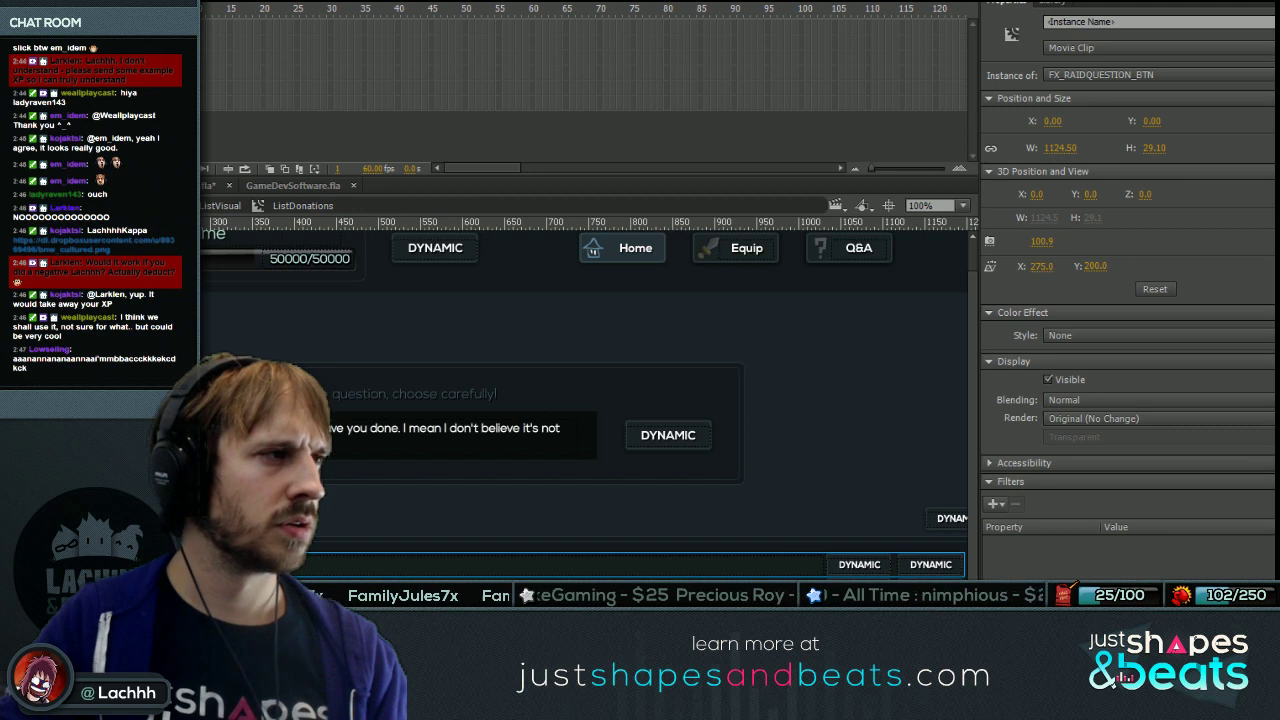
pyautogui.hotkey('ctrl', 'shift', 'a')
pyautogui.press('Escape')
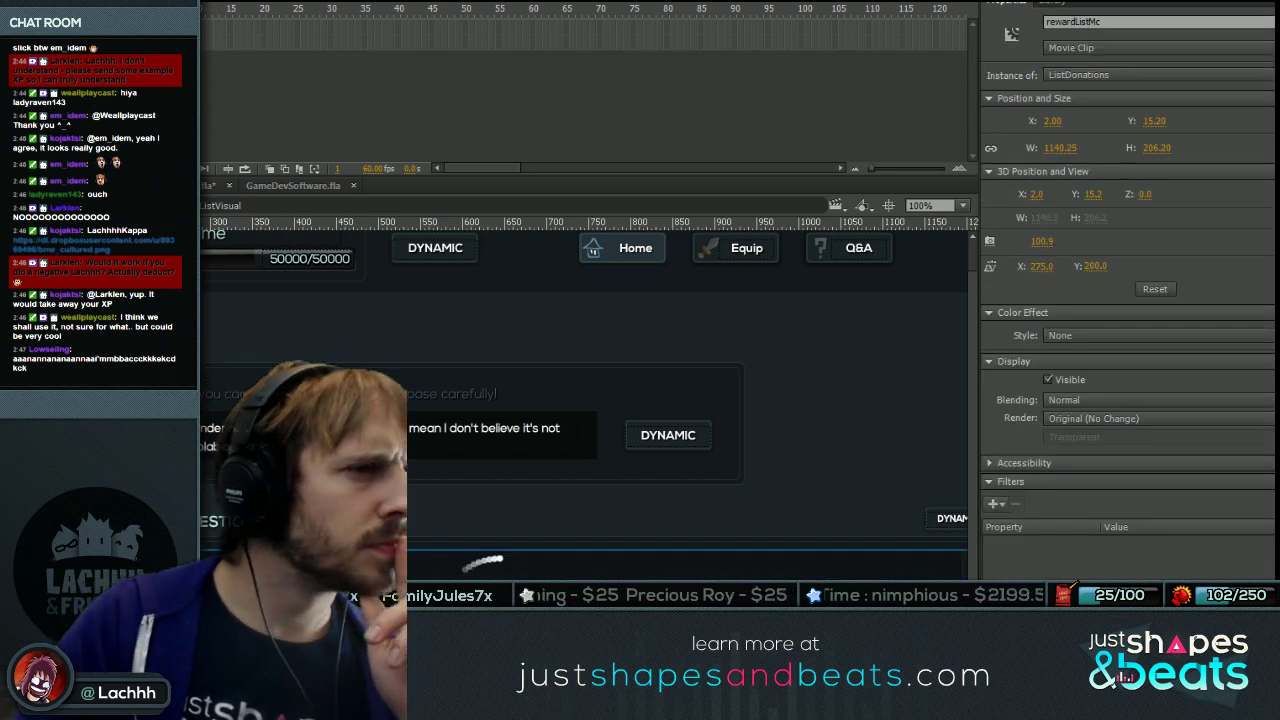
# Select the question button and question list together and set their X to -5.
pyautogui.hscroll(2, 585, 380)
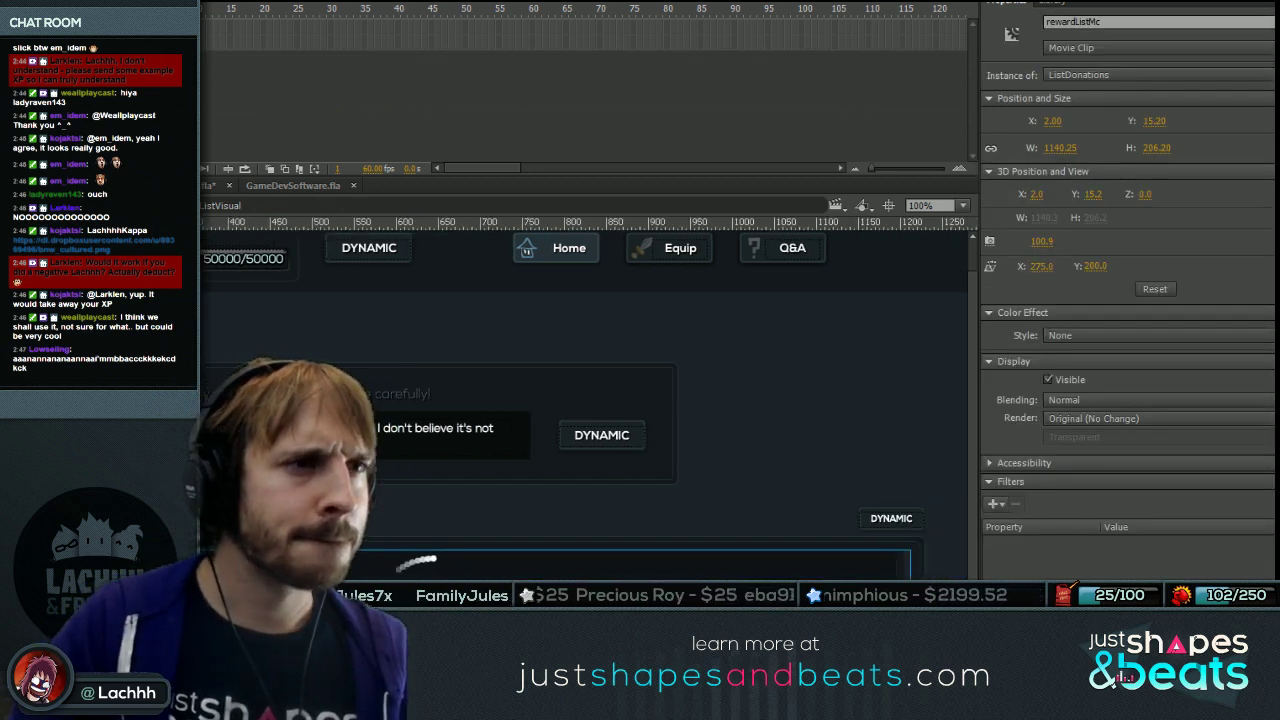
pyautogui.doubleClick(418, 562)
pyautogui.hotkey('ctrl', 'a')
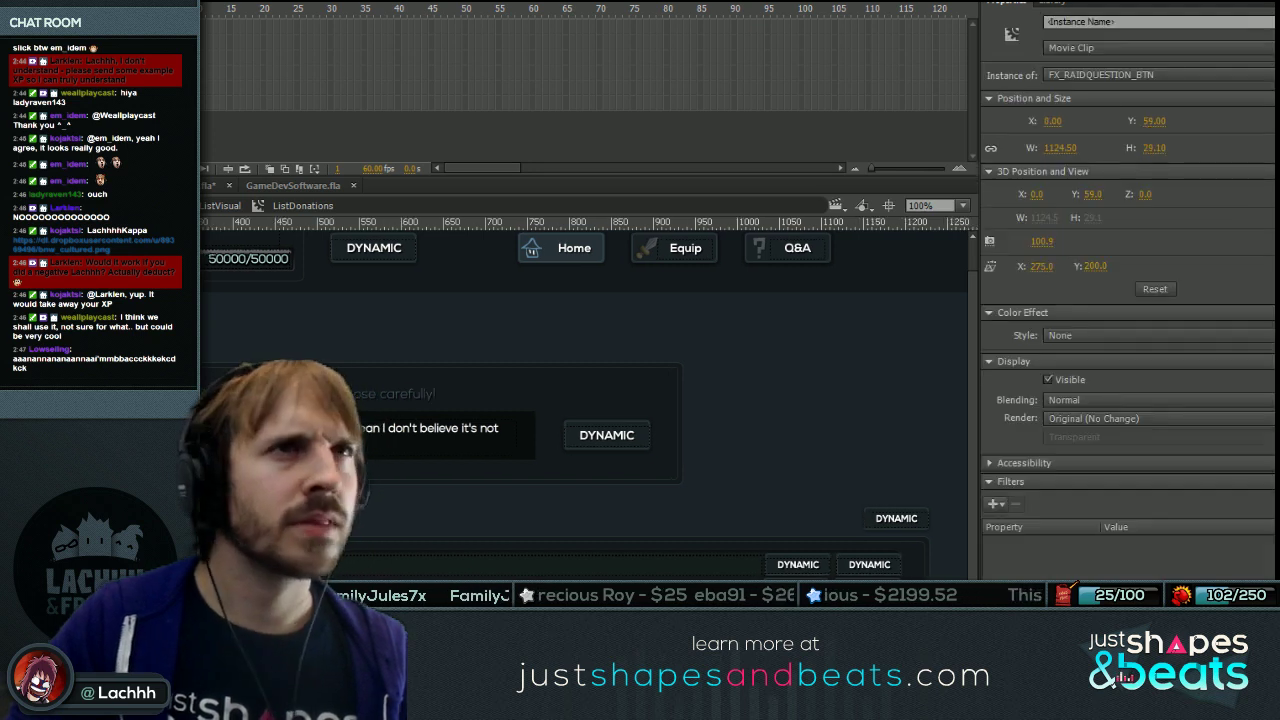
pyautogui.hscroll(-2, 585, 380)
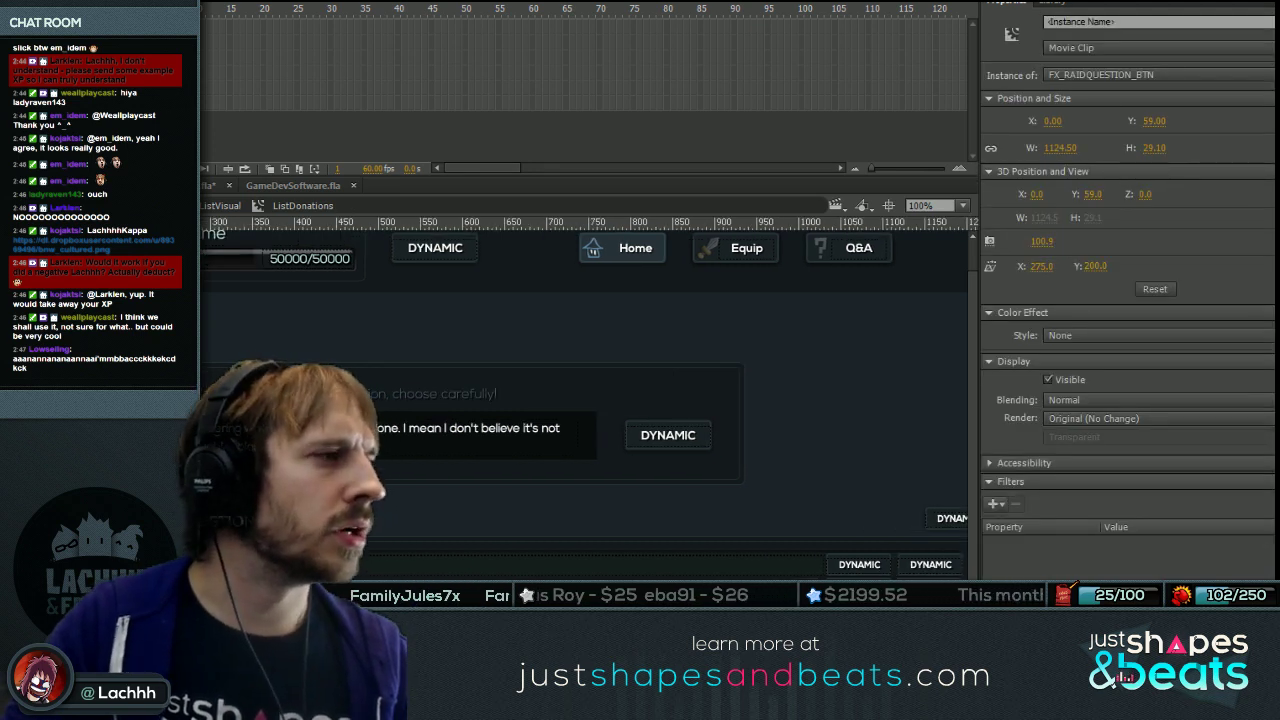
pyautogui.hotkey('ctrl', 'a')
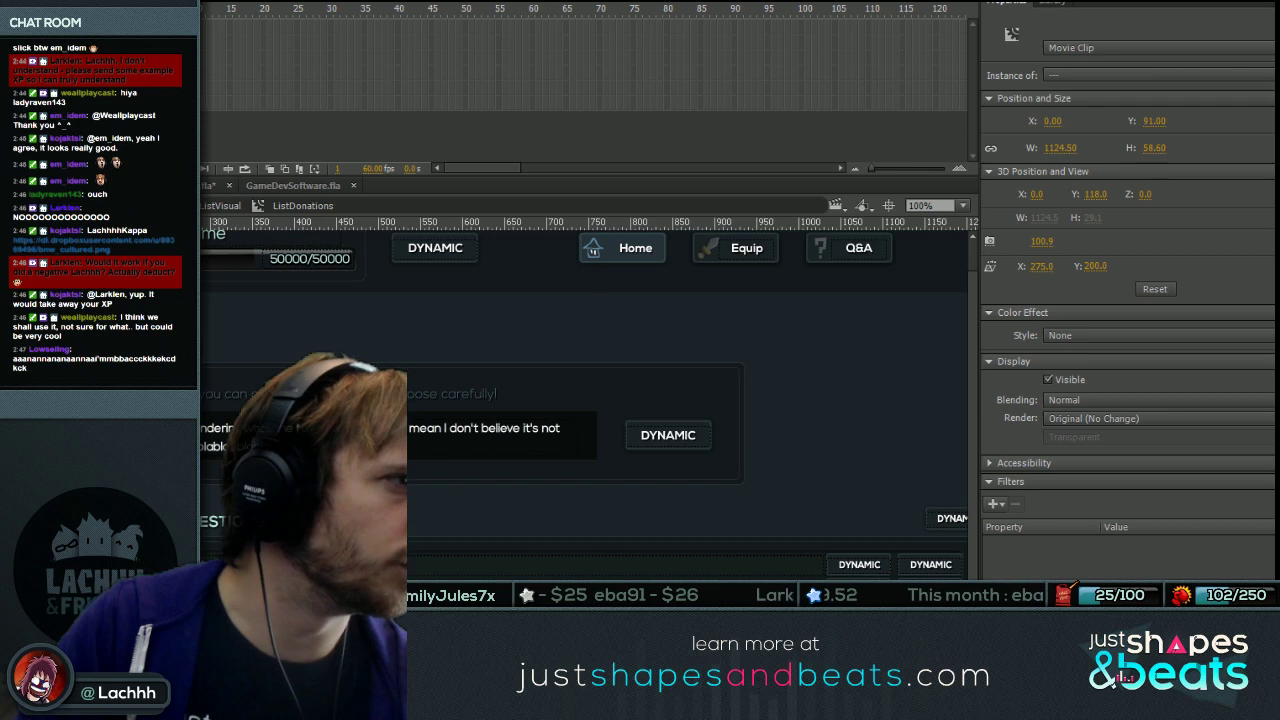
pyautogui.click(1071, 120)
pyautogui.write('-5')
pyautogui.press('Return')
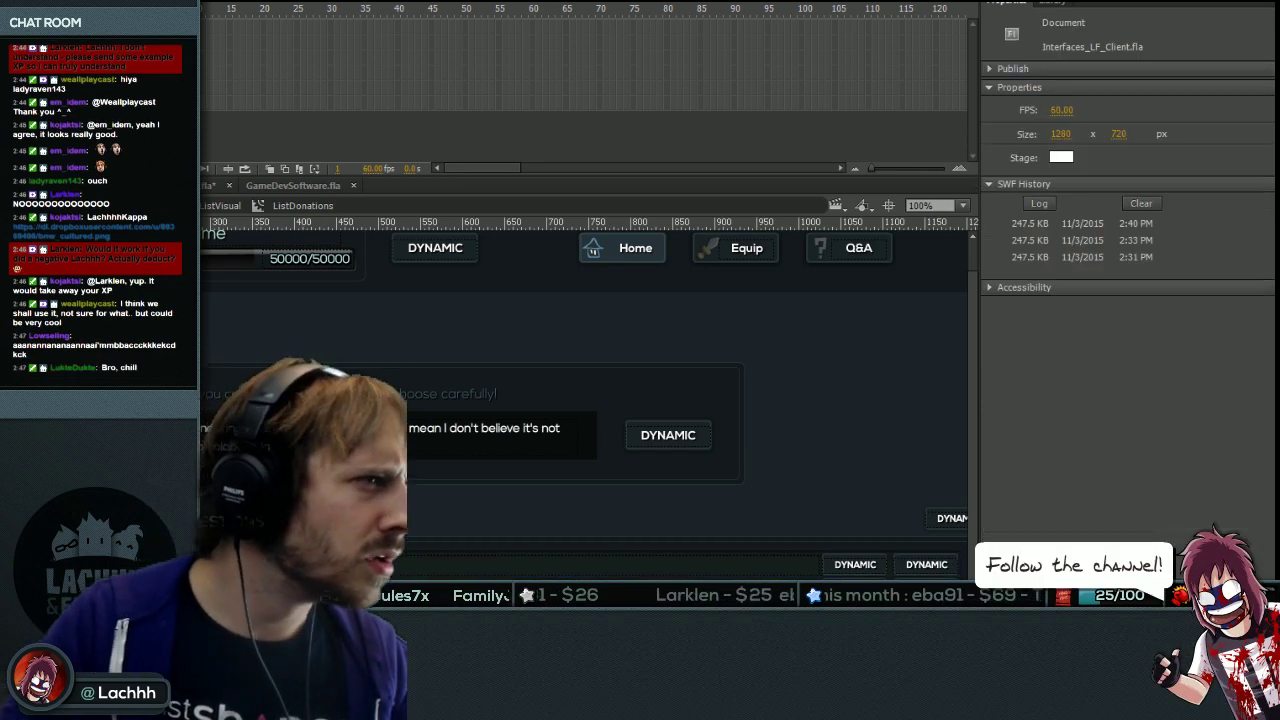
pyautogui.hotkey('ctrl', 'shift', 'a')
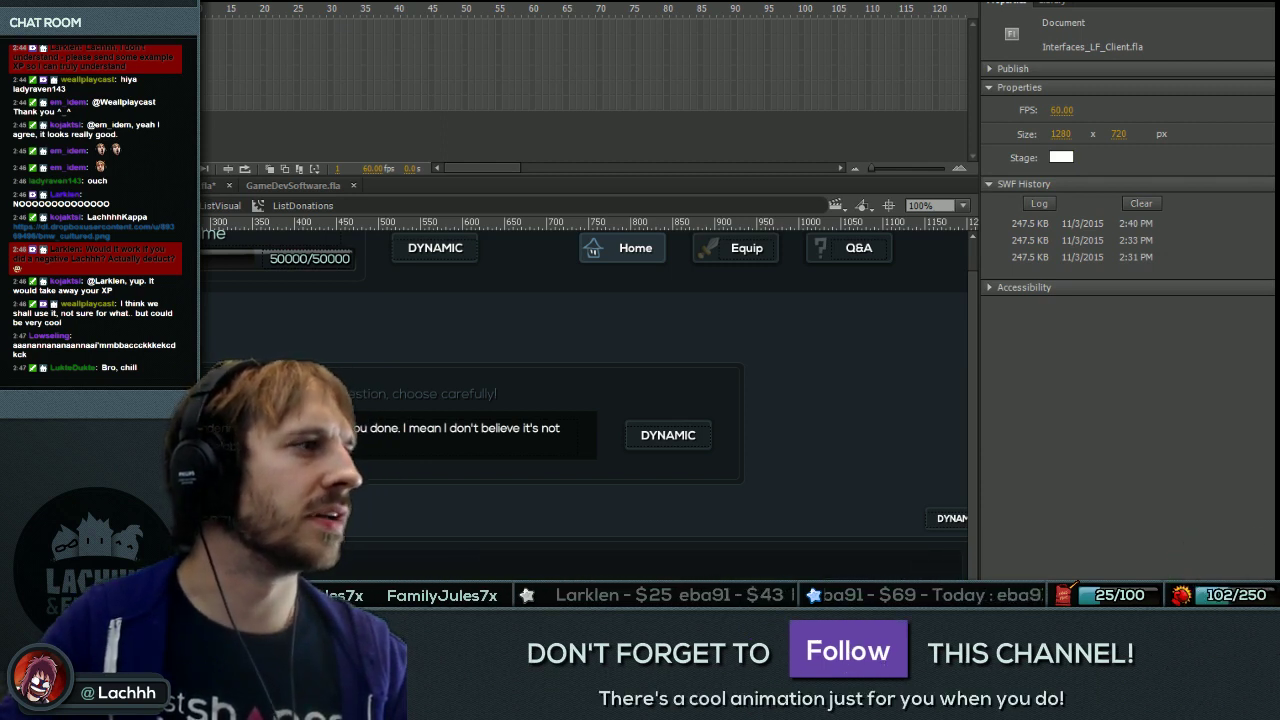
# Set the contentMc clip's X position to -5.00.
pyautogui.hotkey('ctrl', 'a')
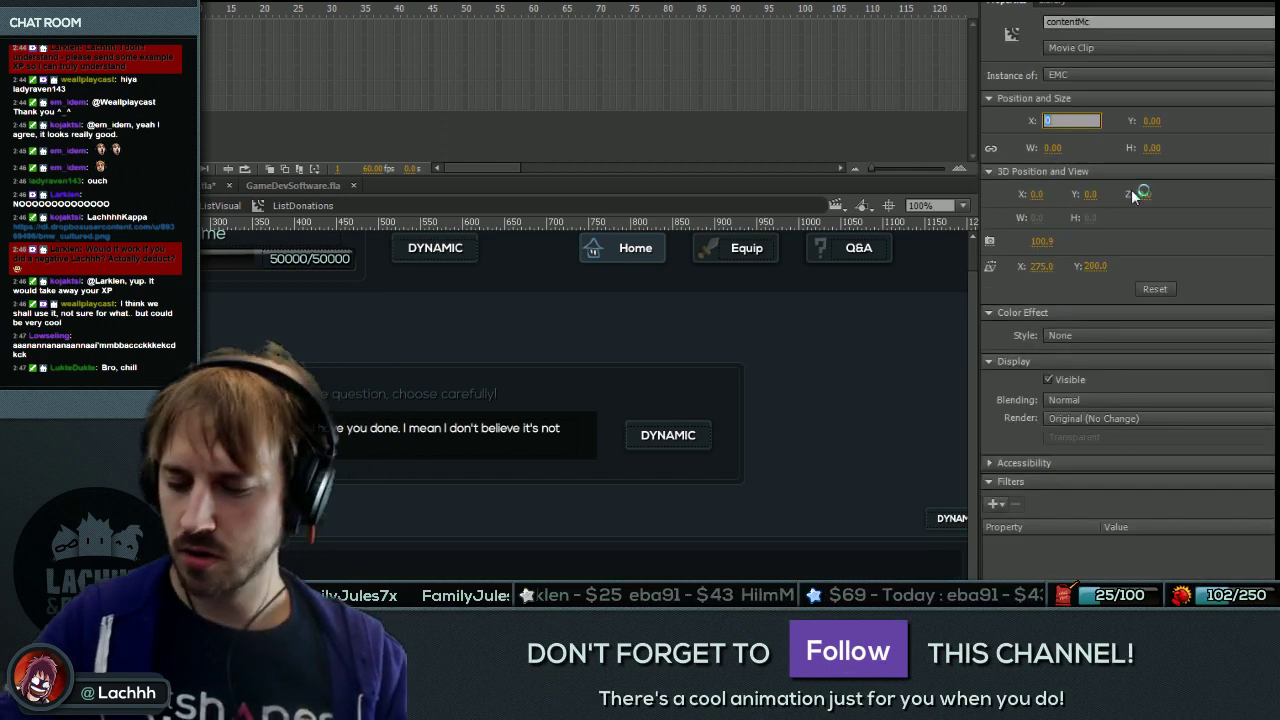
pyautogui.press('Return')
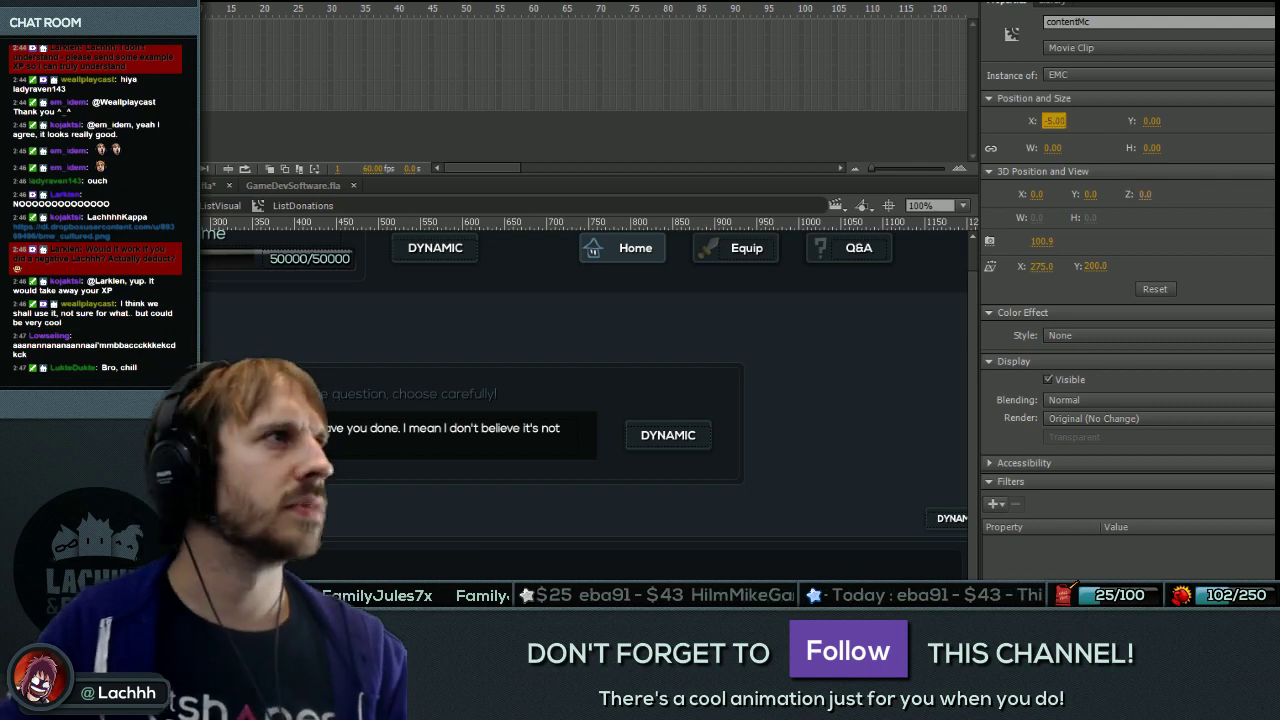
pyautogui.hotkey('ctrl', 'shift', 'a')
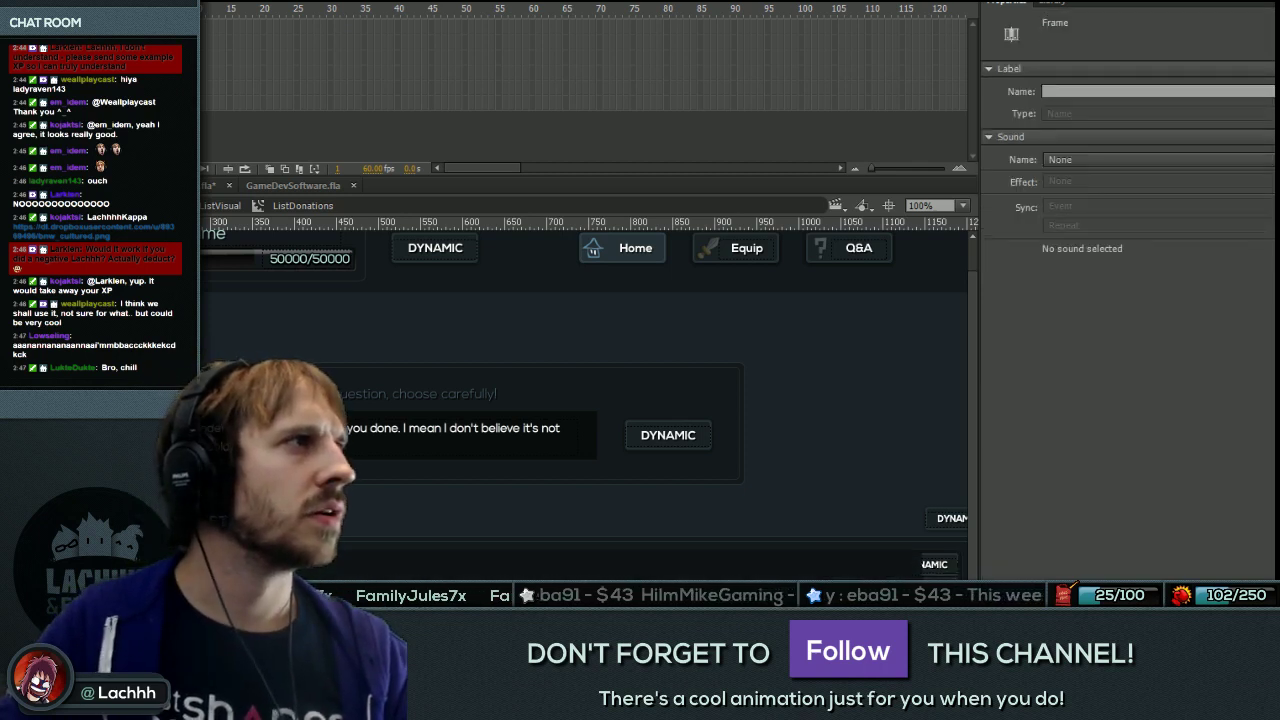
# Check the hatched background shape's size, with and without its outline (1129.85 wide, 210.60 high).
pyautogui.hotkey('ctrl', 'a')
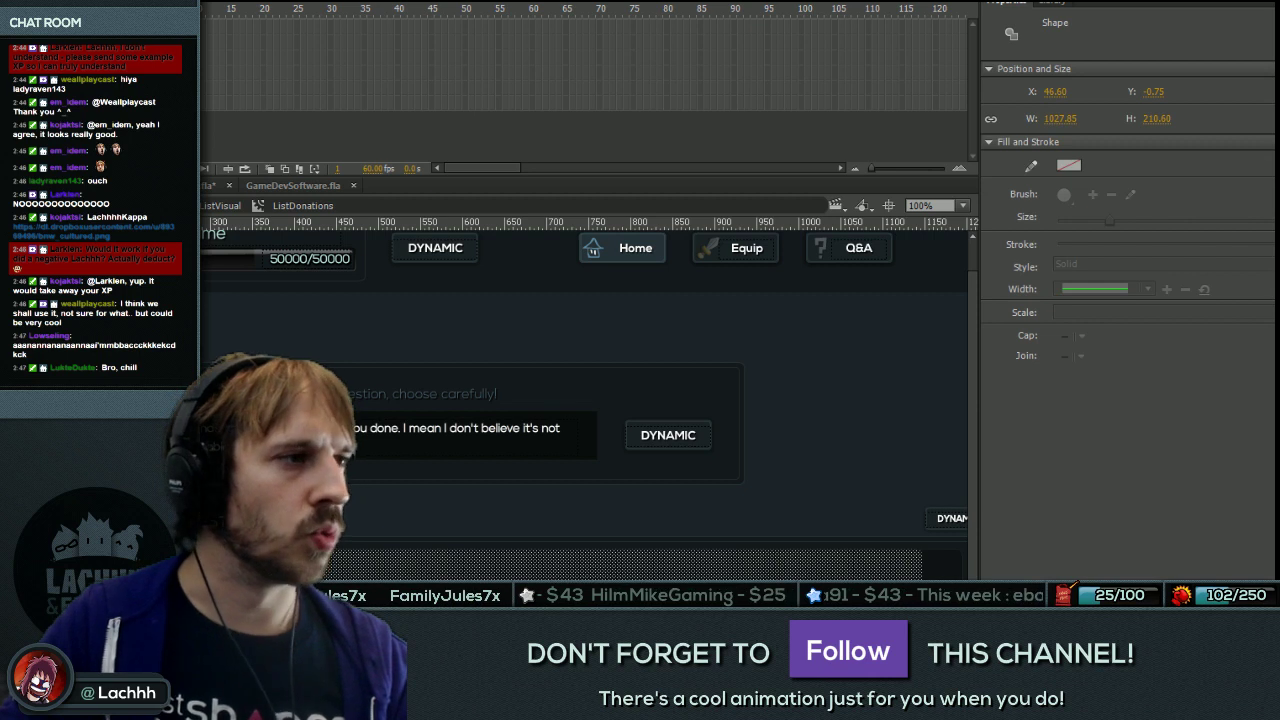
pyautogui.click(490, 549)
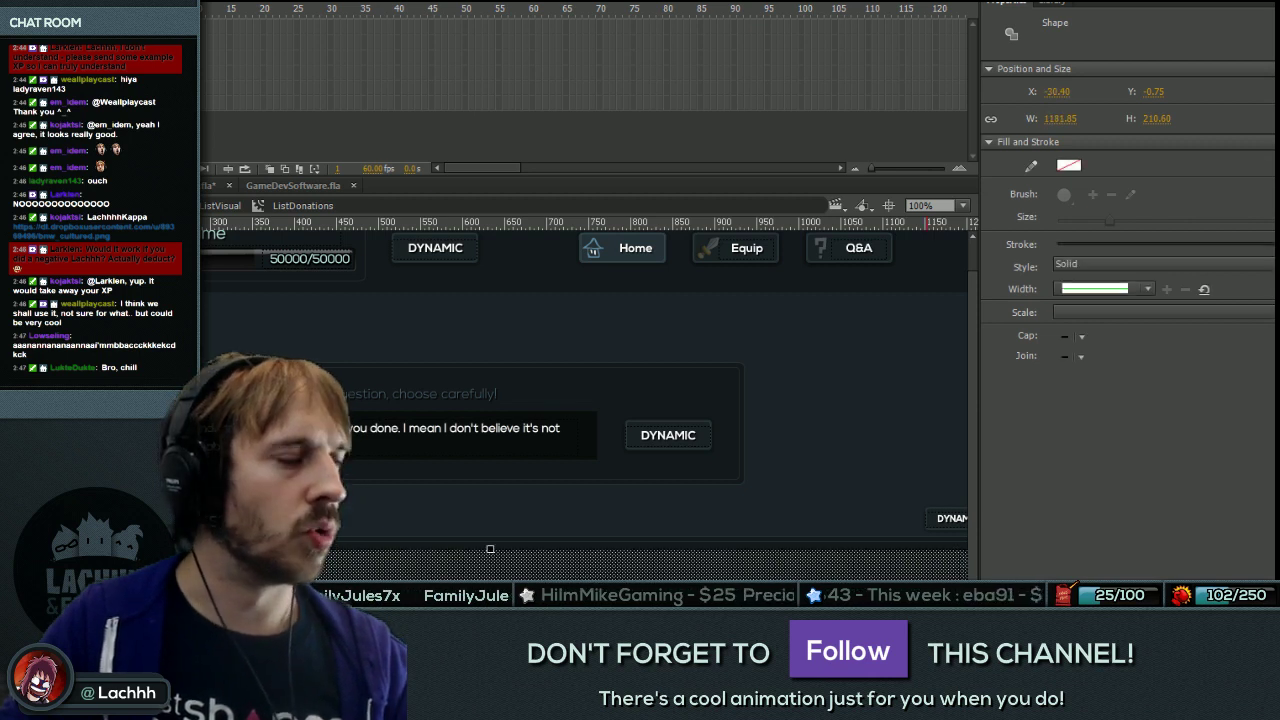
pyautogui.click(490, 549)
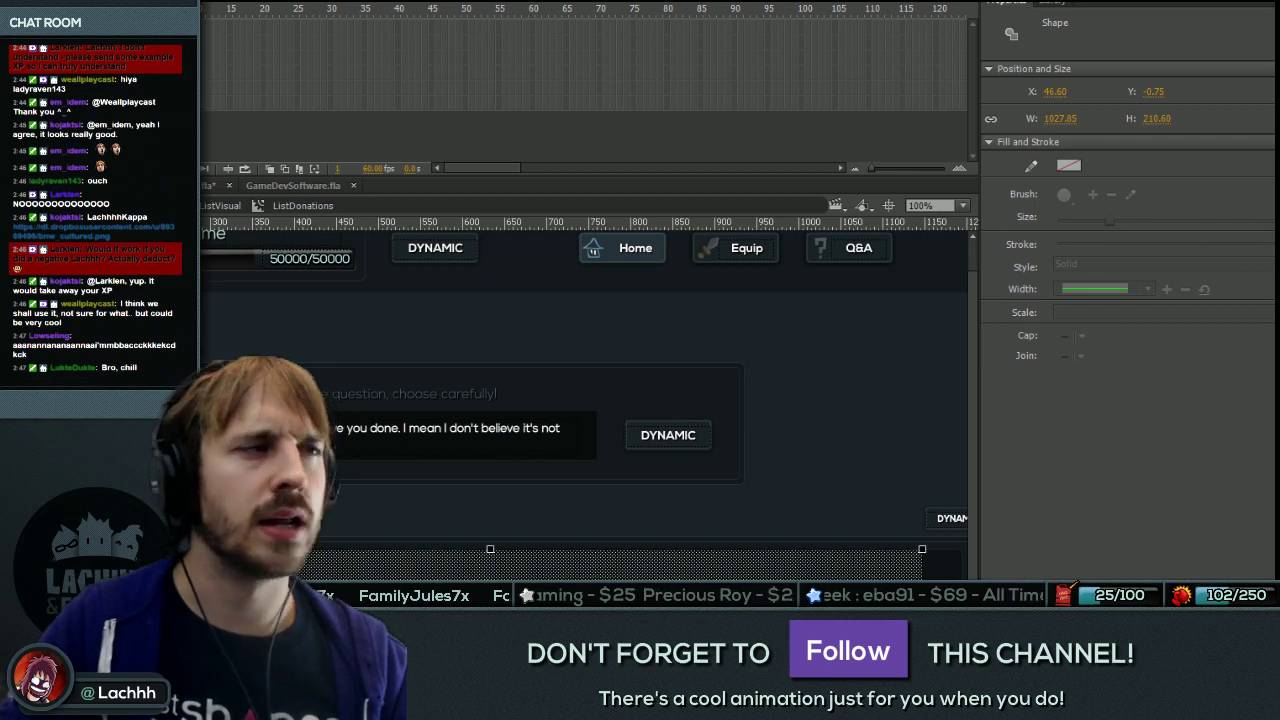
pyautogui.click(490, 549)
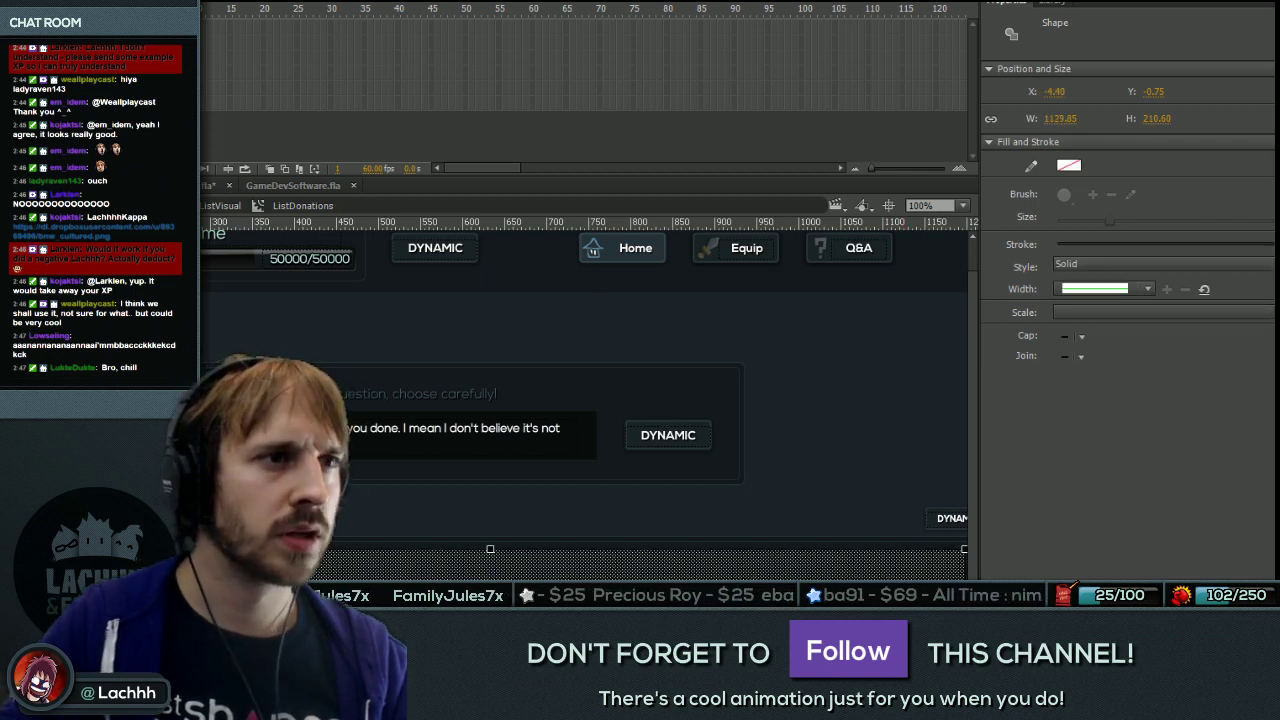
pyautogui.hscroll(2, 585, 390)
pyautogui.hotkey('ctrl', 'shift', 'a')
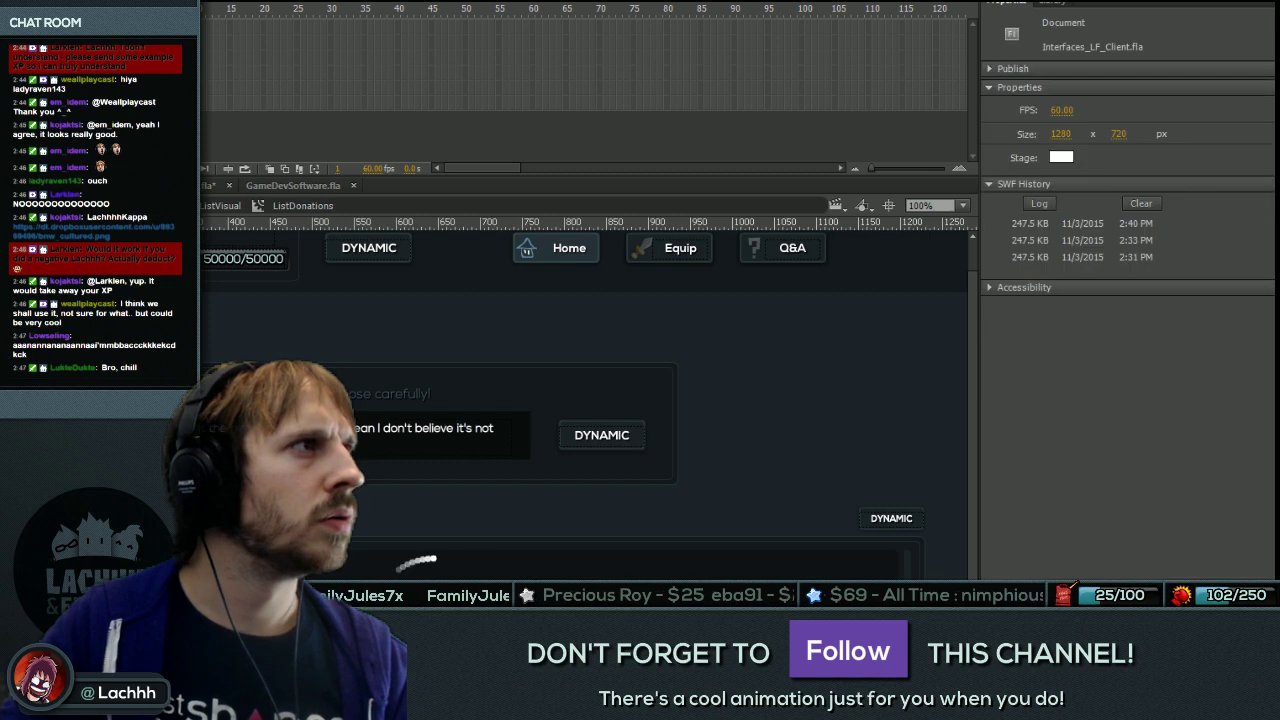
# Save and export the updated interface SWF, then relaunch the AIR app from FDT.
pyautogui.hscroll(-2, 627, 521)
pyautogui.hotkey('ctrl', 's')
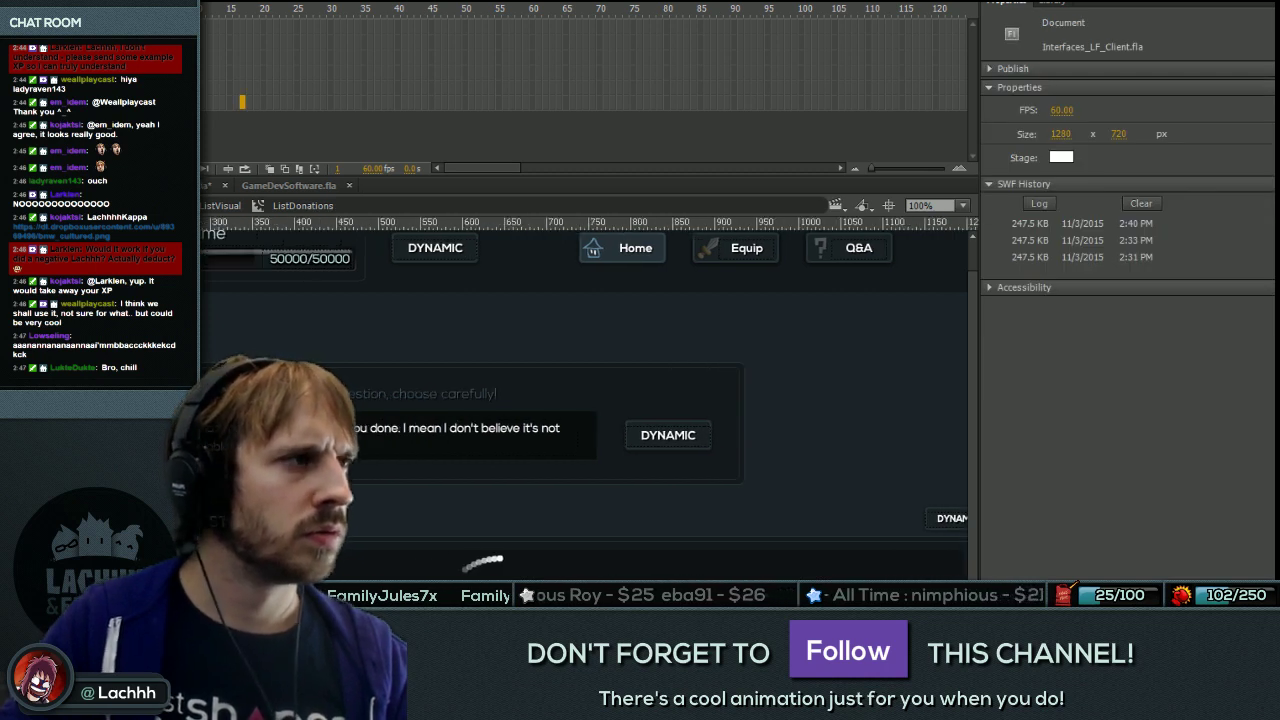
pyautogui.hotkey('ctrl', 'Return')
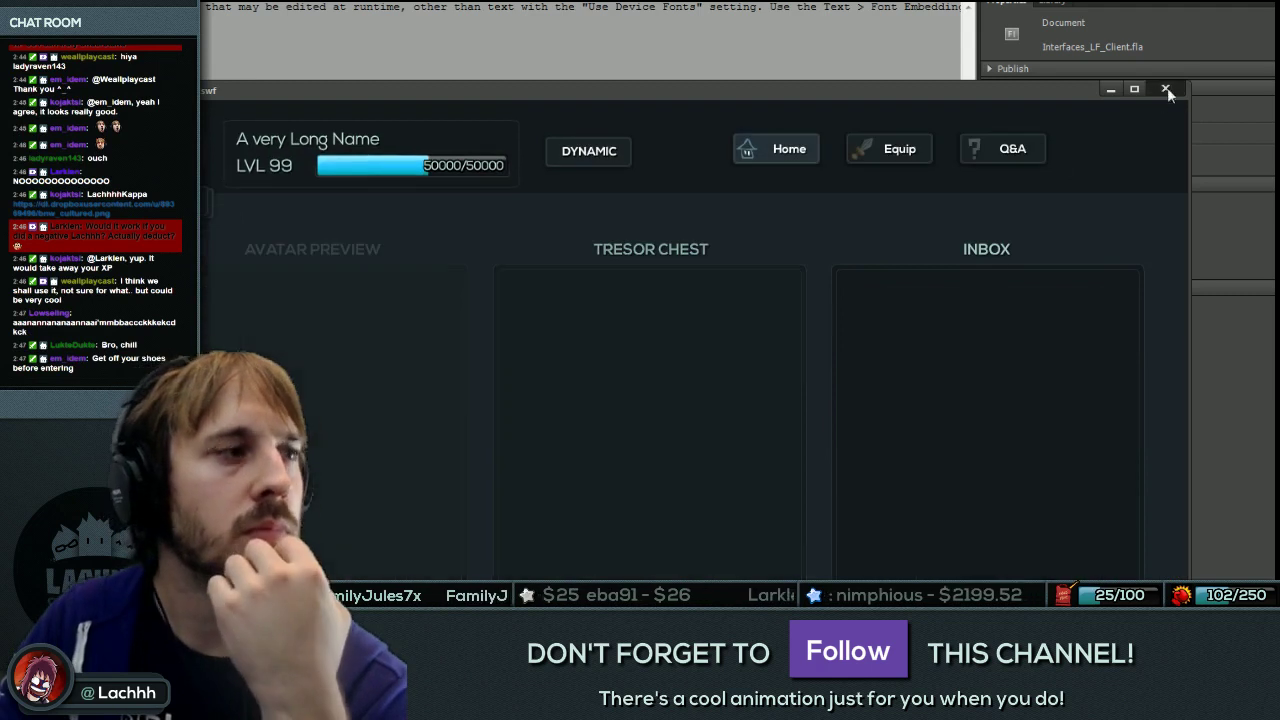
pyautogui.click(1166, 89)
pyautogui.hotkey('alt', 'Tab')
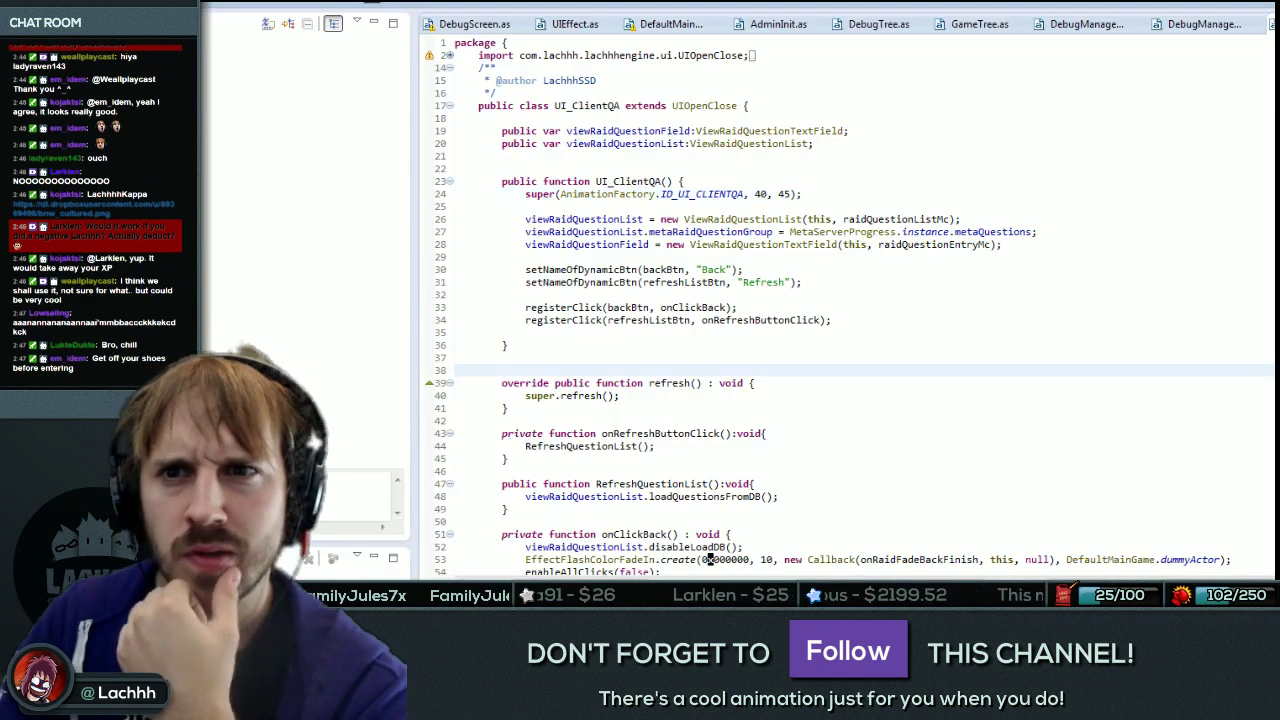
pyautogui.hotkey('ctrl', 'F11')
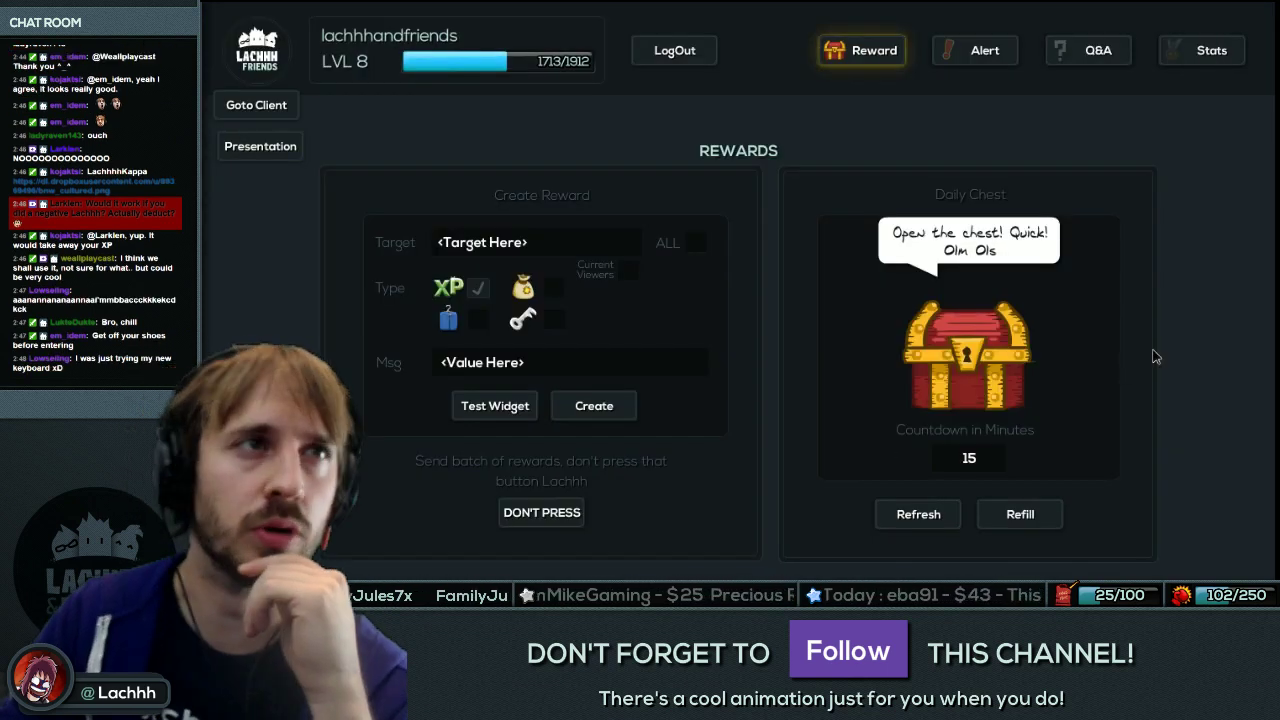
# Open the client Q&A page and favorite the music skills question, leaving the bananas question unfavorited.
pyautogui.click(1100, 52)
pyautogui.click(260, 106)
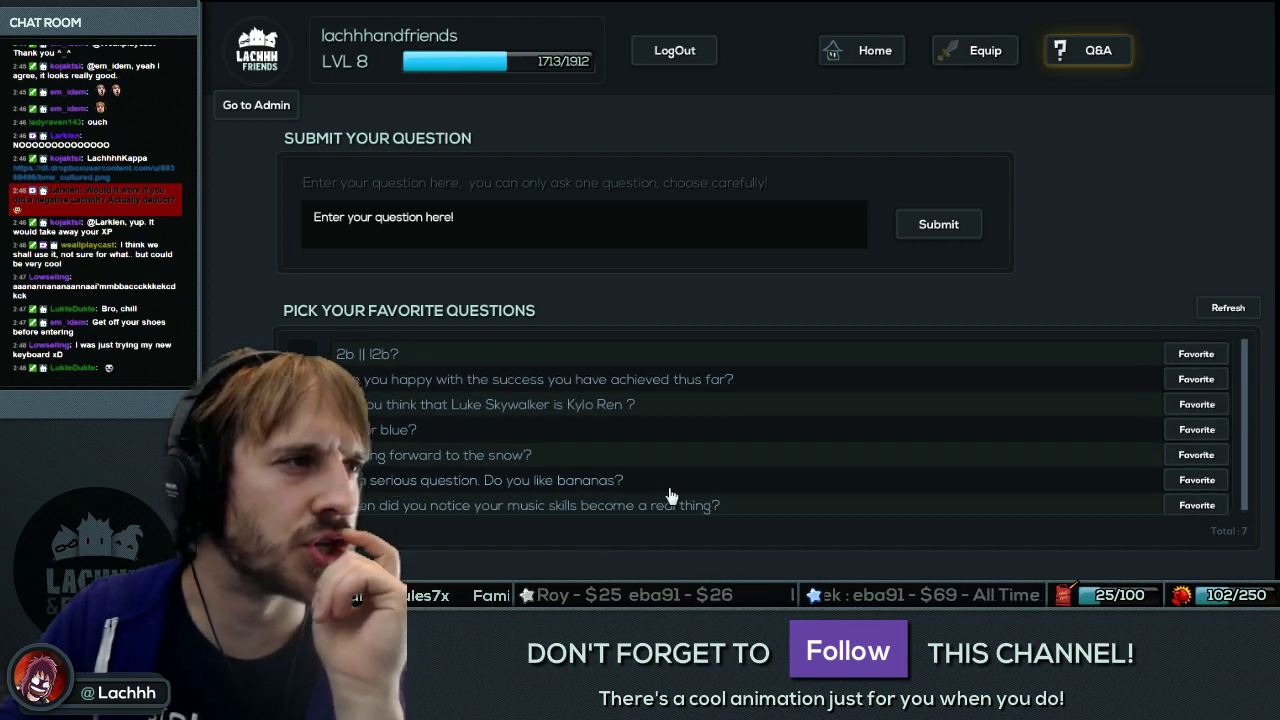
pyautogui.click(1192, 481)
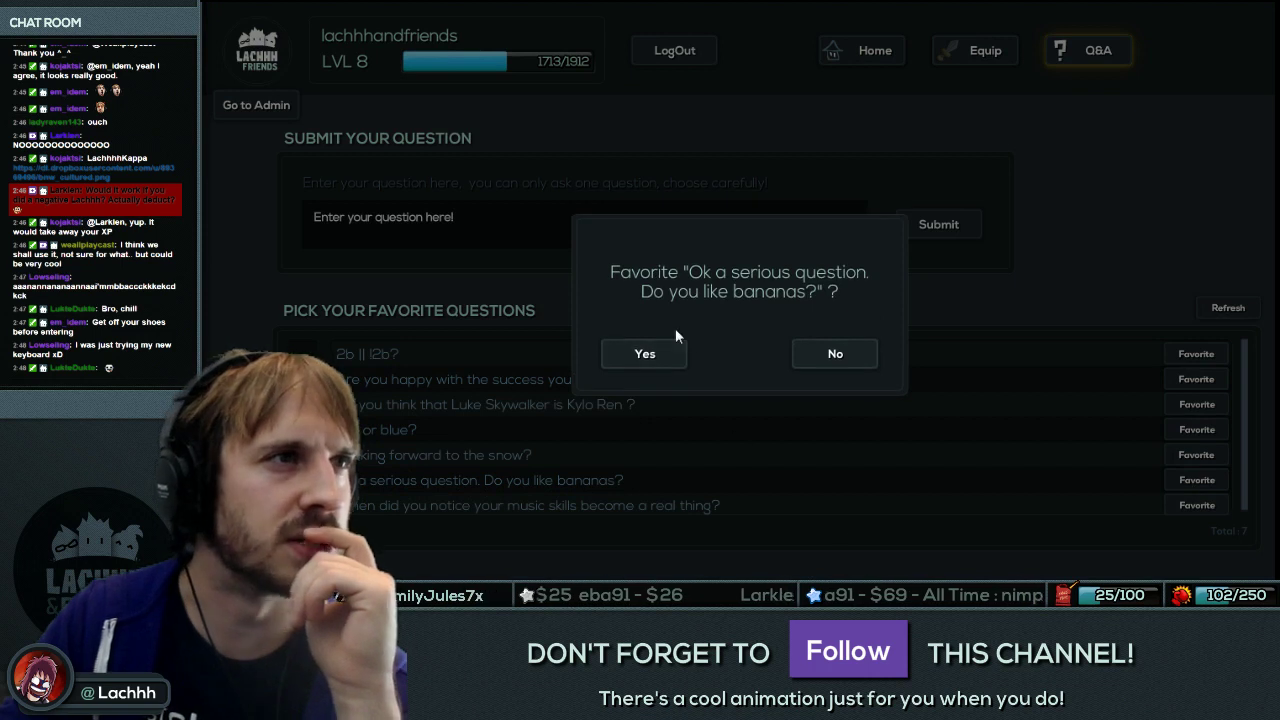
pyautogui.click(843, 357)
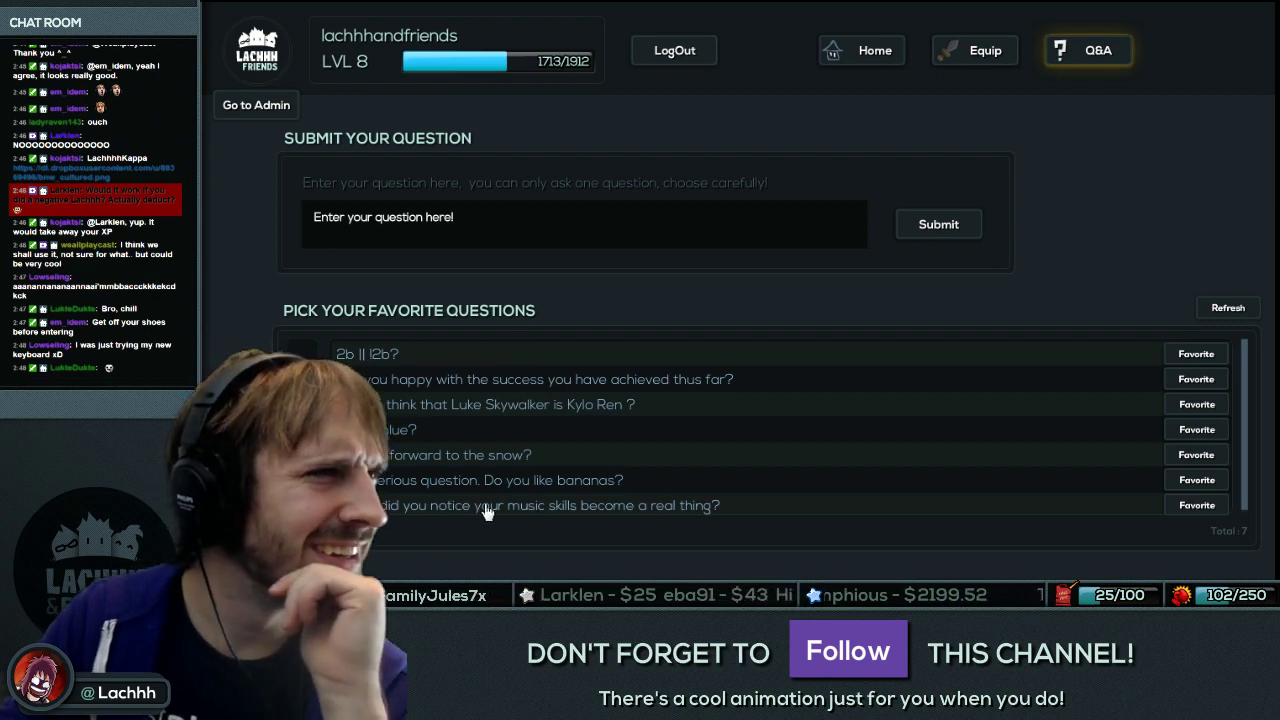
pyautogui.click(1197, 505)
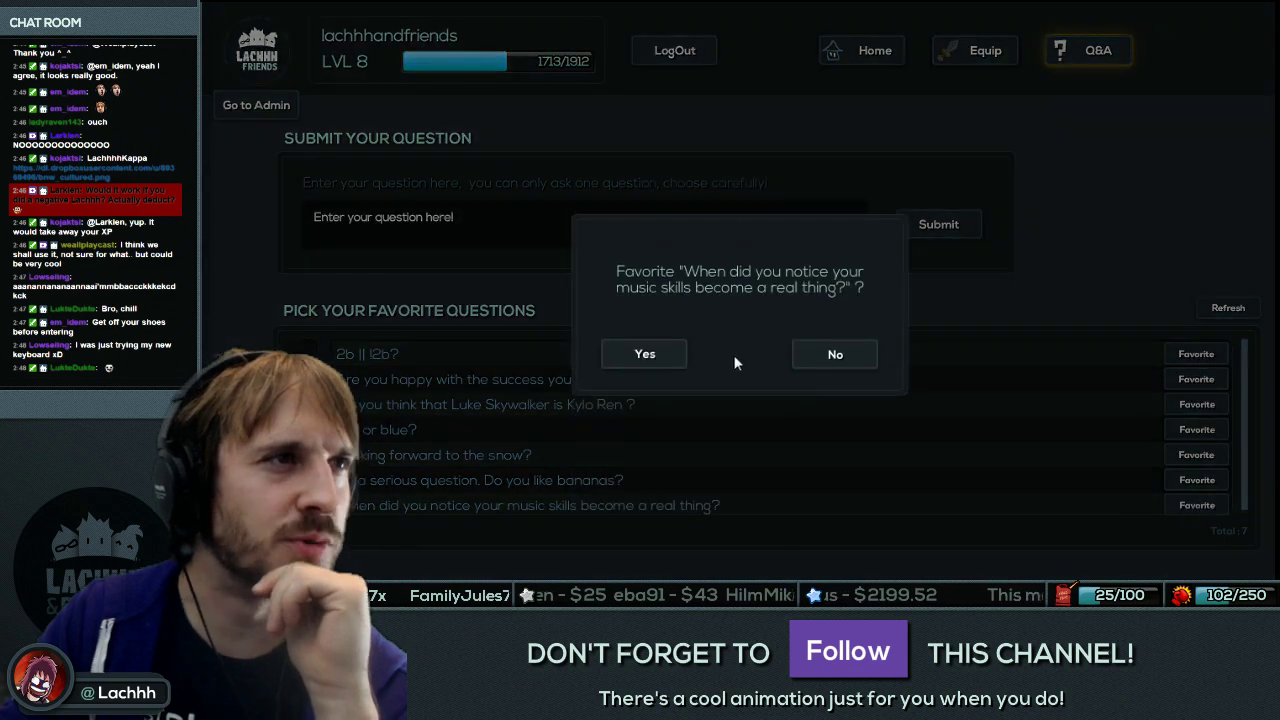
pyautogui.click(646, 356)
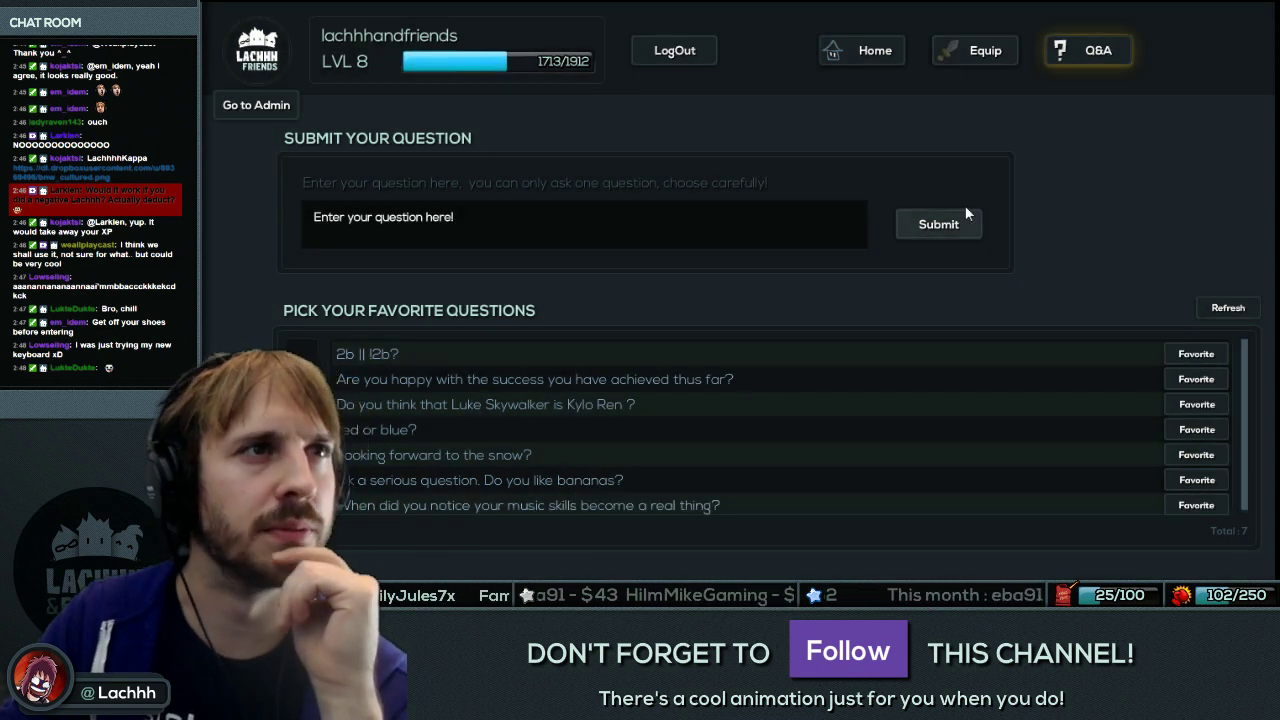
# Return to Q&A, confirm the music question is already favorited, and refresh the question list.
pyautogui.click(982, 51)
pyautogui.click(1104, 54)
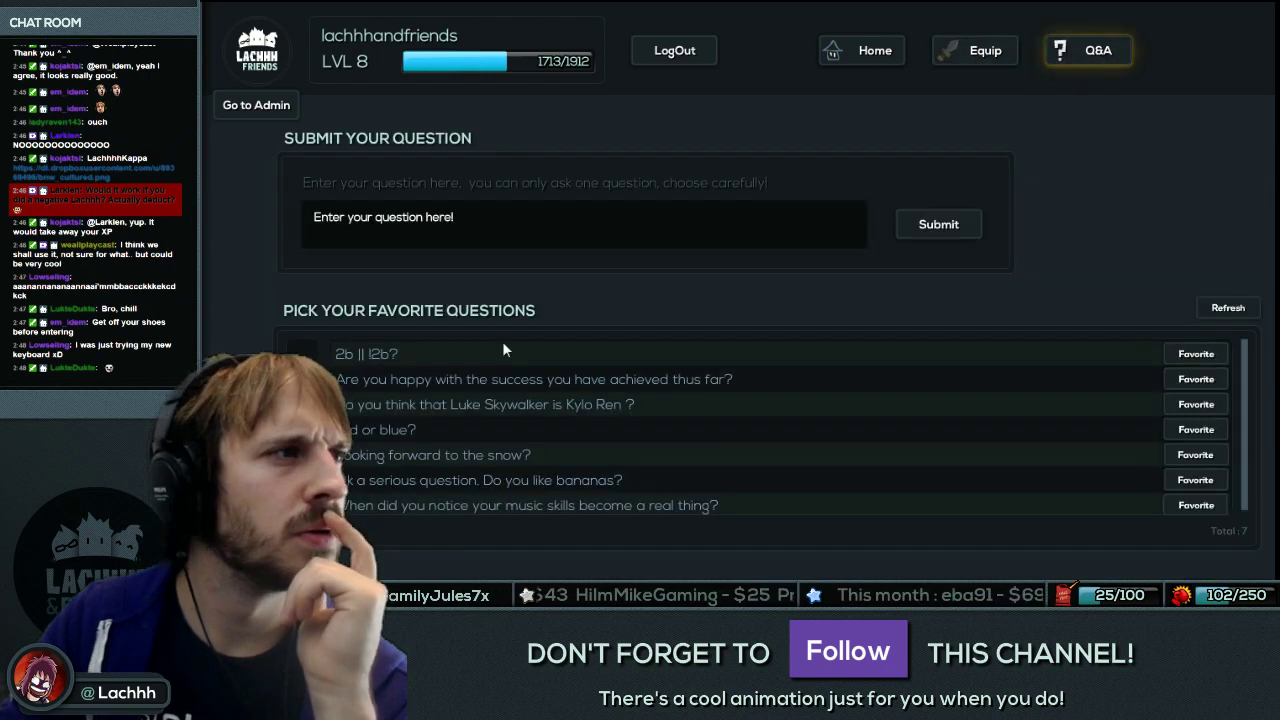
pyautogui.click(1195, 506)
pyautogui.click(740, 355)
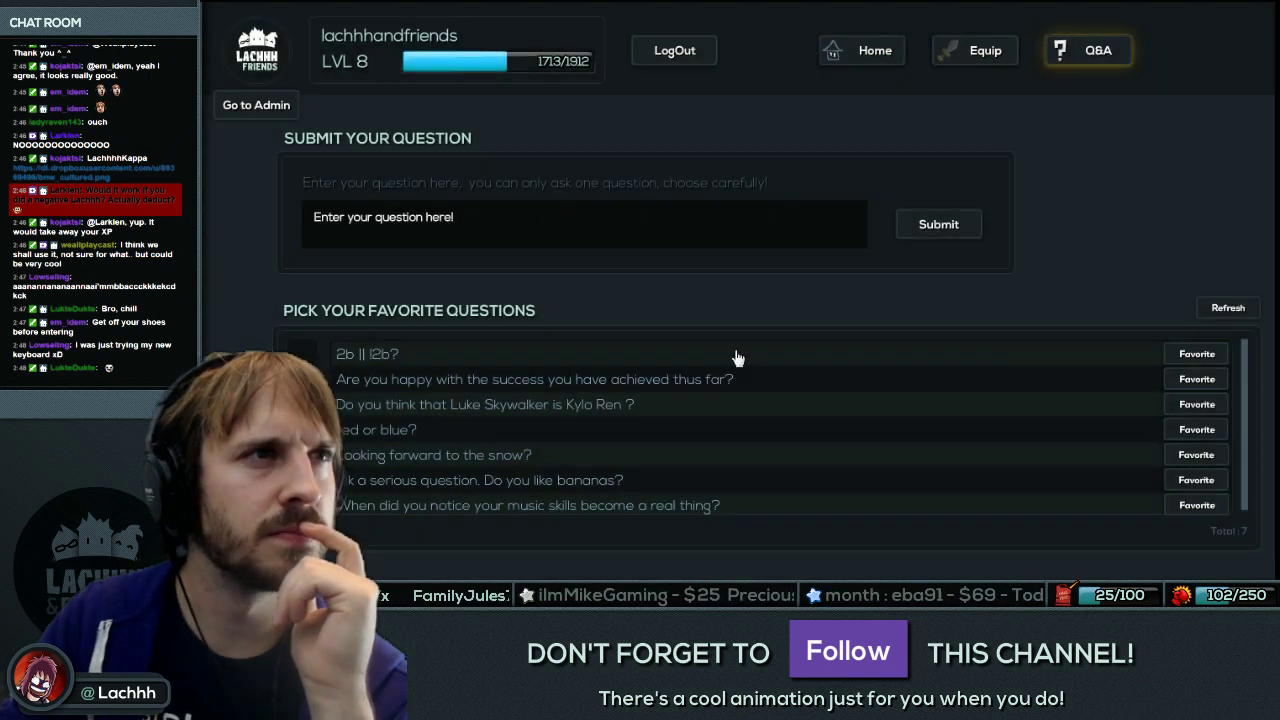
pyautogui.click(1197, 506)
pyautogui.click(917, 340)
pyautogui.click(1228, 308)
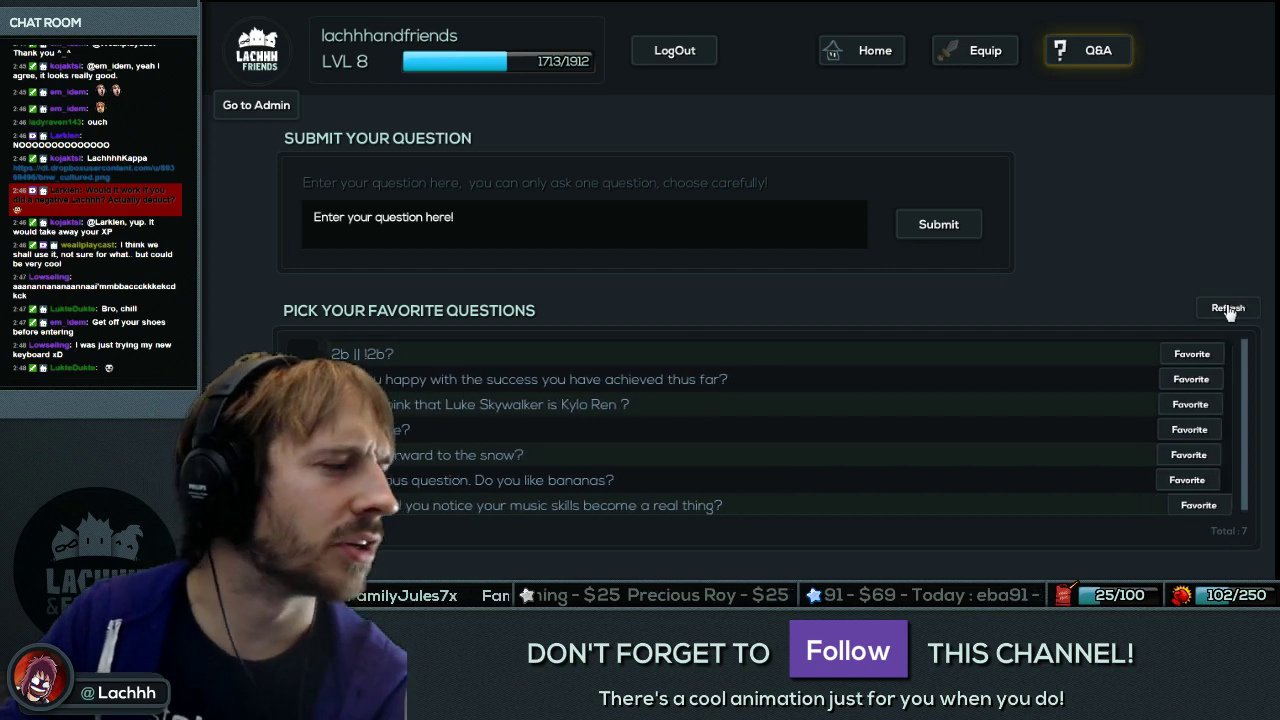
pyautogui.hotkey('alt', 'Tab')
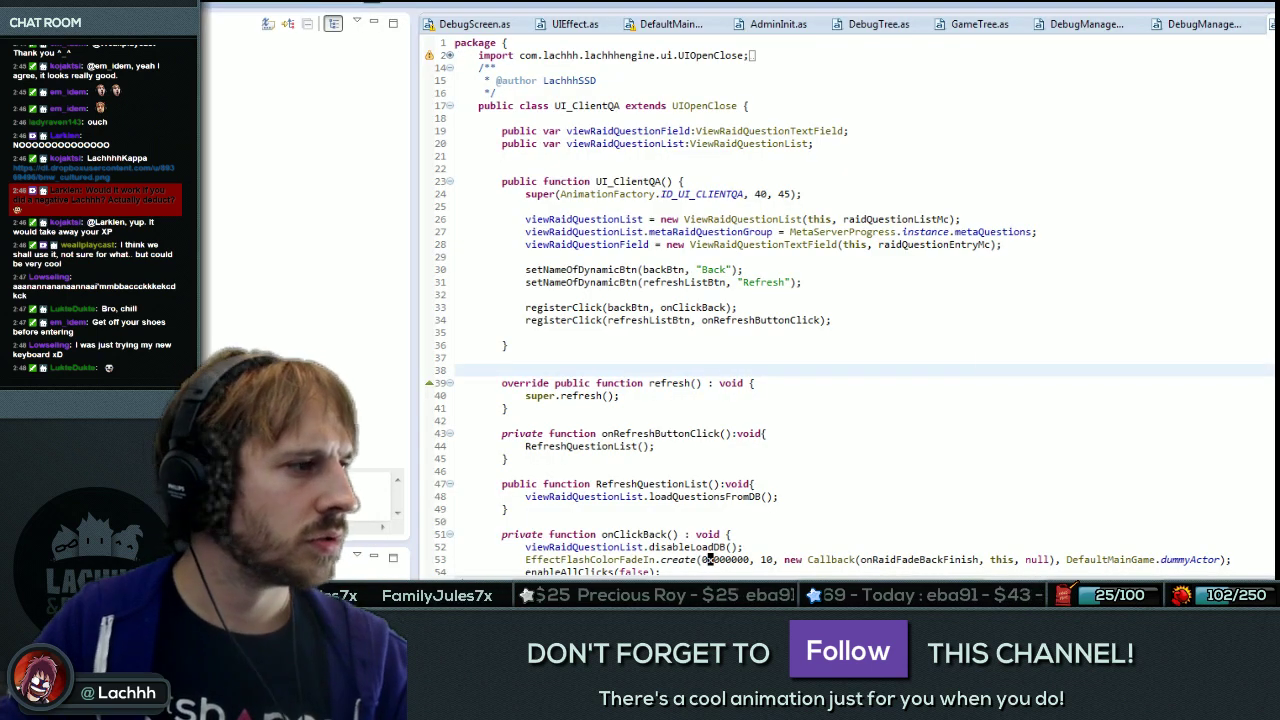
# Back in Flash, exit the ScrollBar Raid symbol to the Q&A list clip.
pyautogui.hotkey('alt', 'Tab')
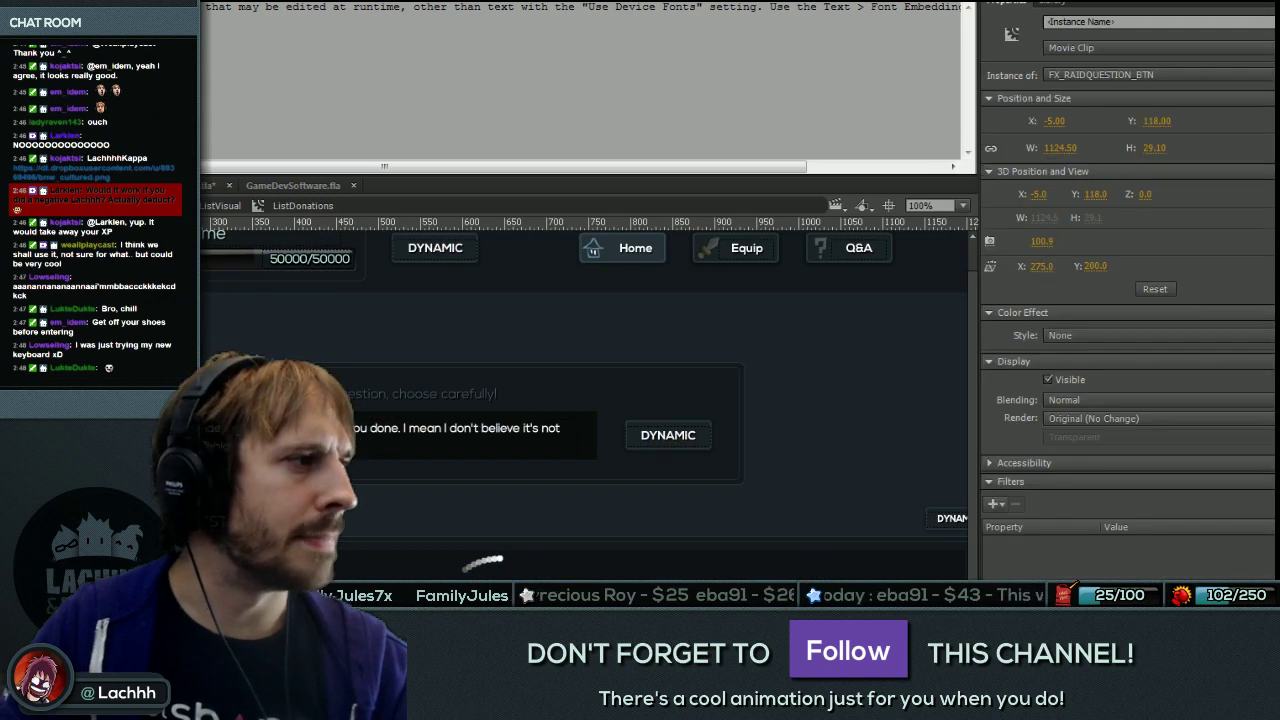
pyautogui.hscroll(2, 585, 400)
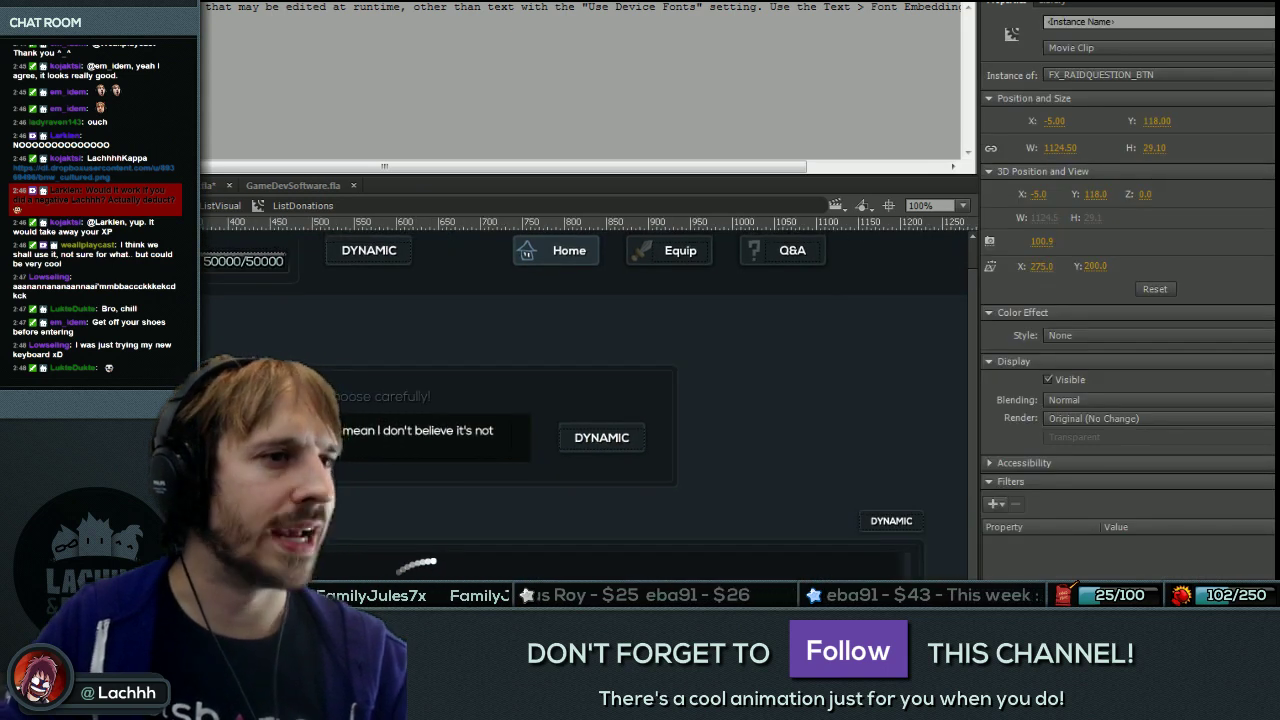
pyautogui.hotkey('ctrl', 'e')
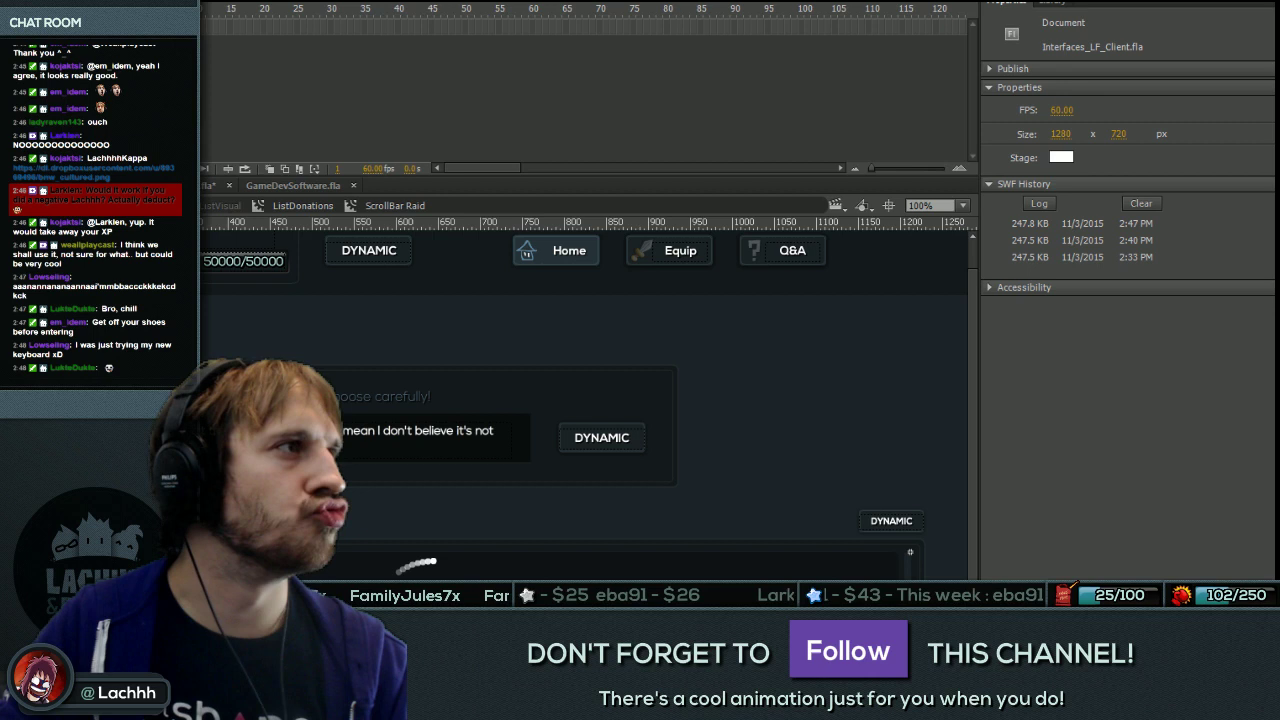
pyautogui.doubleClick(910, 551)
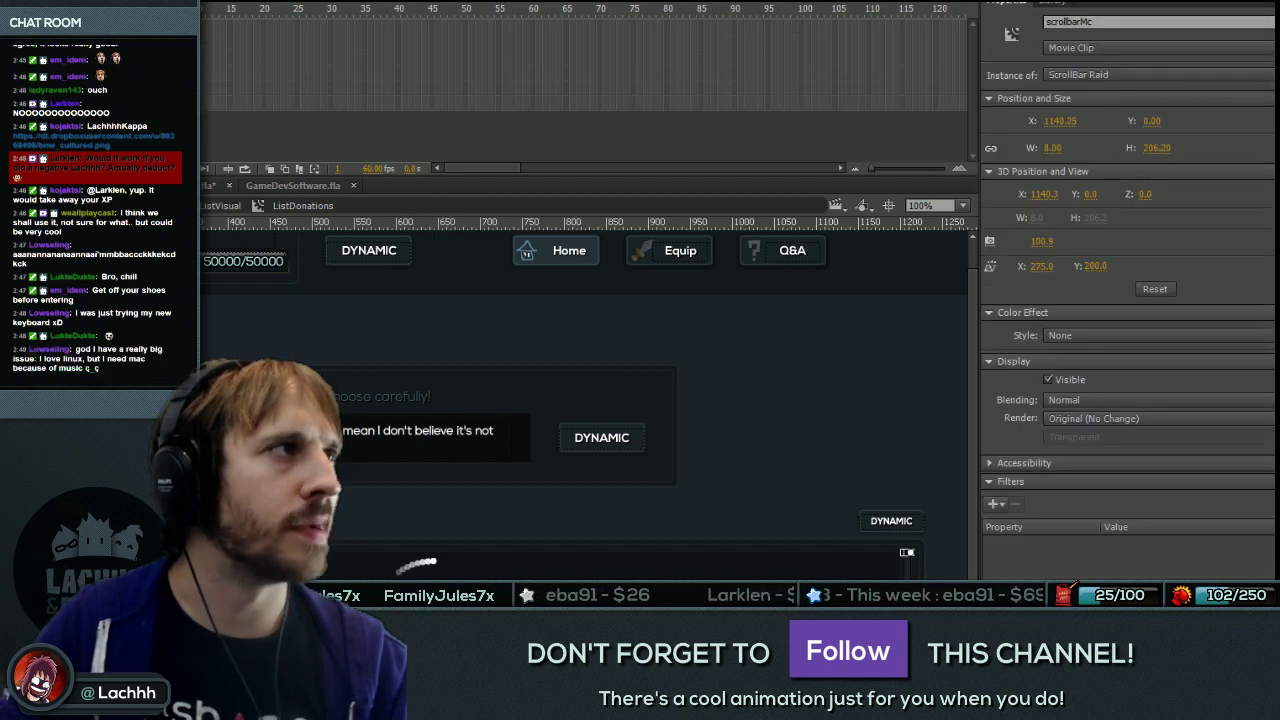
pyautogui.click(907, 552)
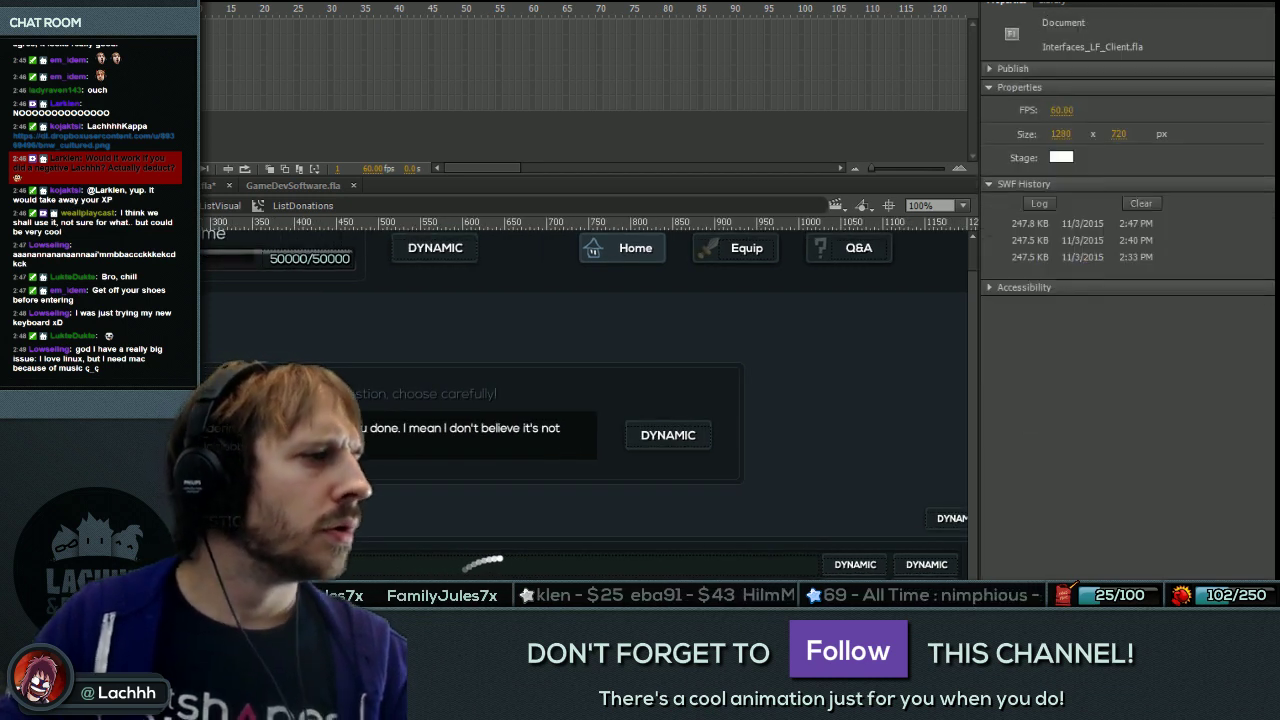
# Select the rewardListMc clip and open its ListDonations symbol for in-place editing.
pyautogui.click(498, 565)
pyautogui.click(483, 563)
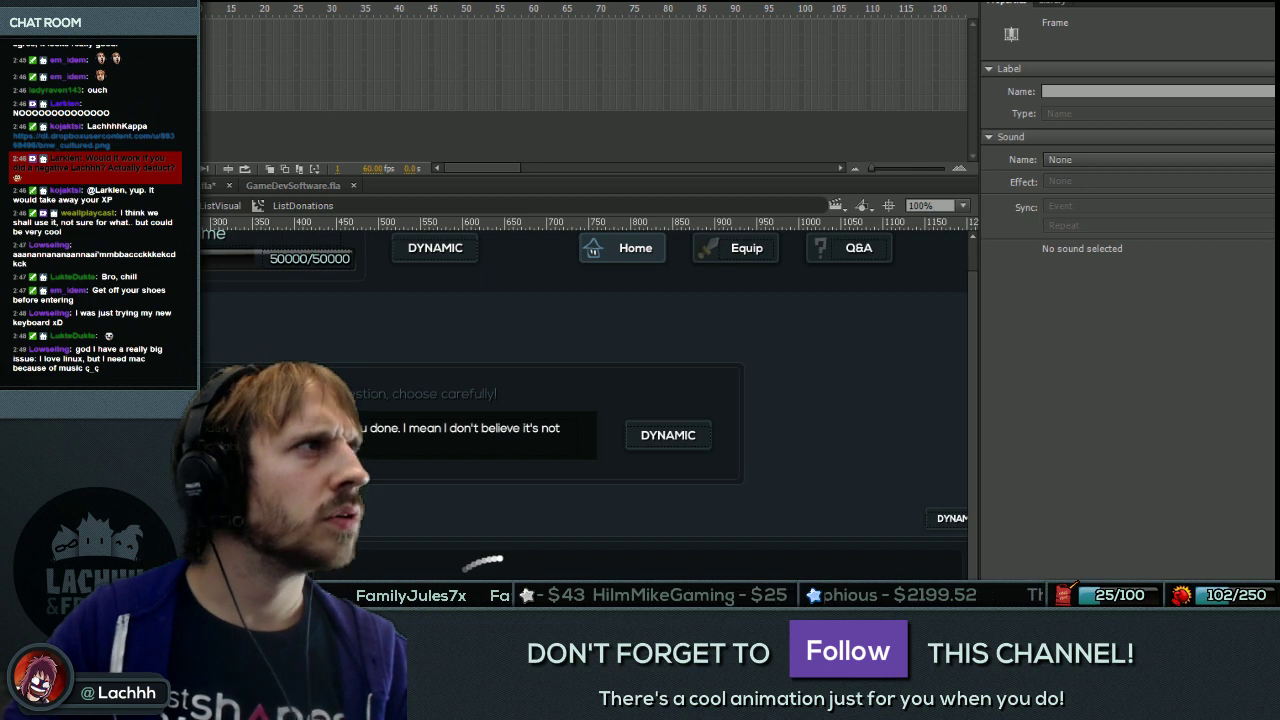
pyautogui.hscroll(2, 600, 400)
pyautogui.click(909, 552)
pyautogui.click(483, 563)
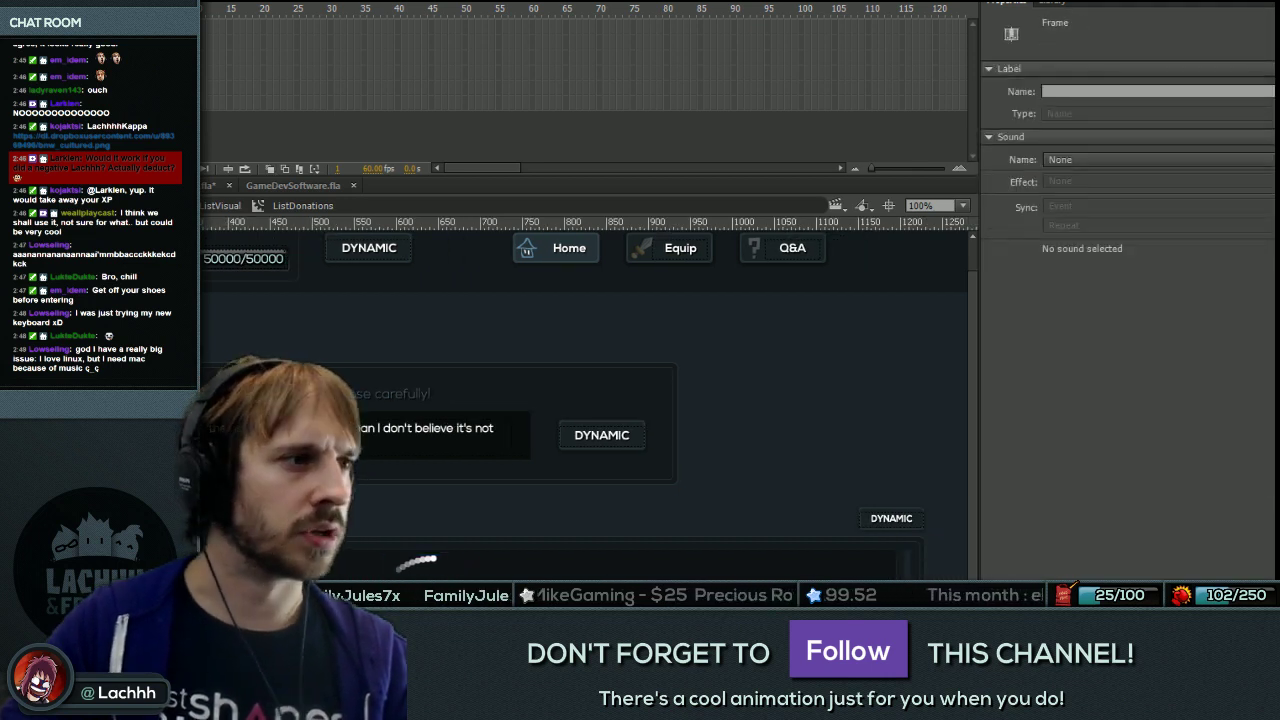
pyautogui.click(500, 563)
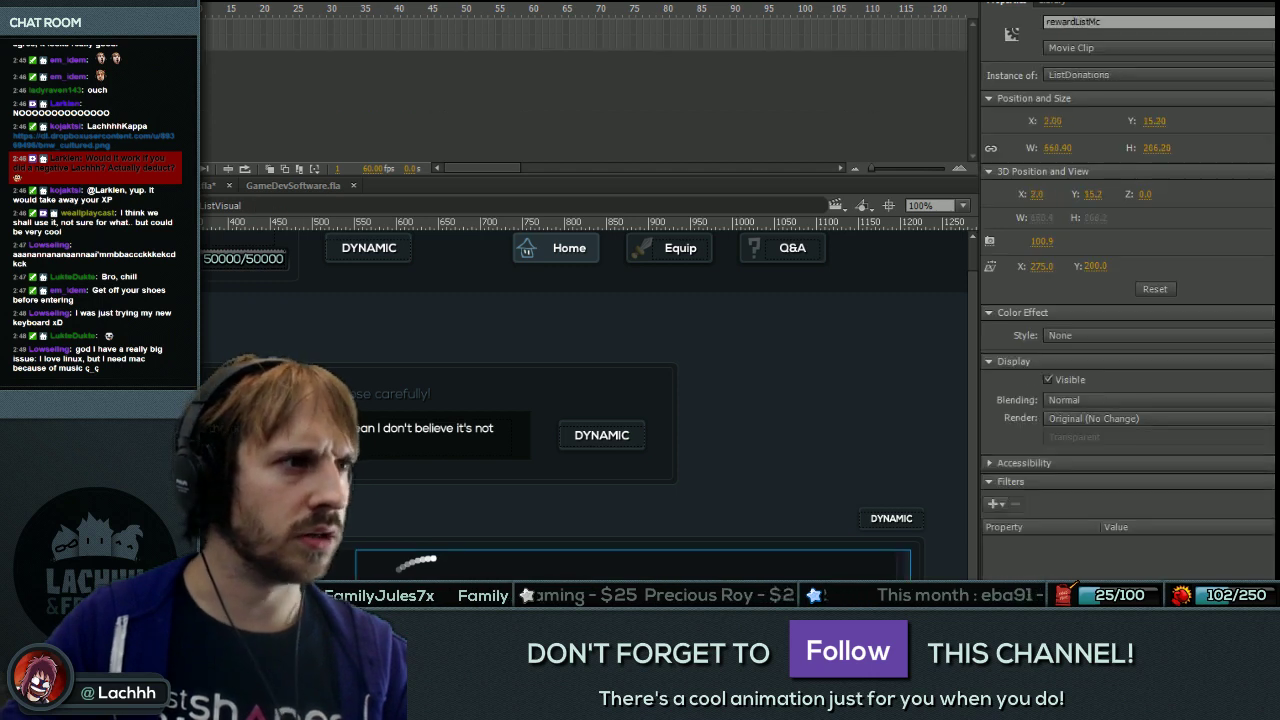
pyautogui.hscroll(-2, 600, 400)
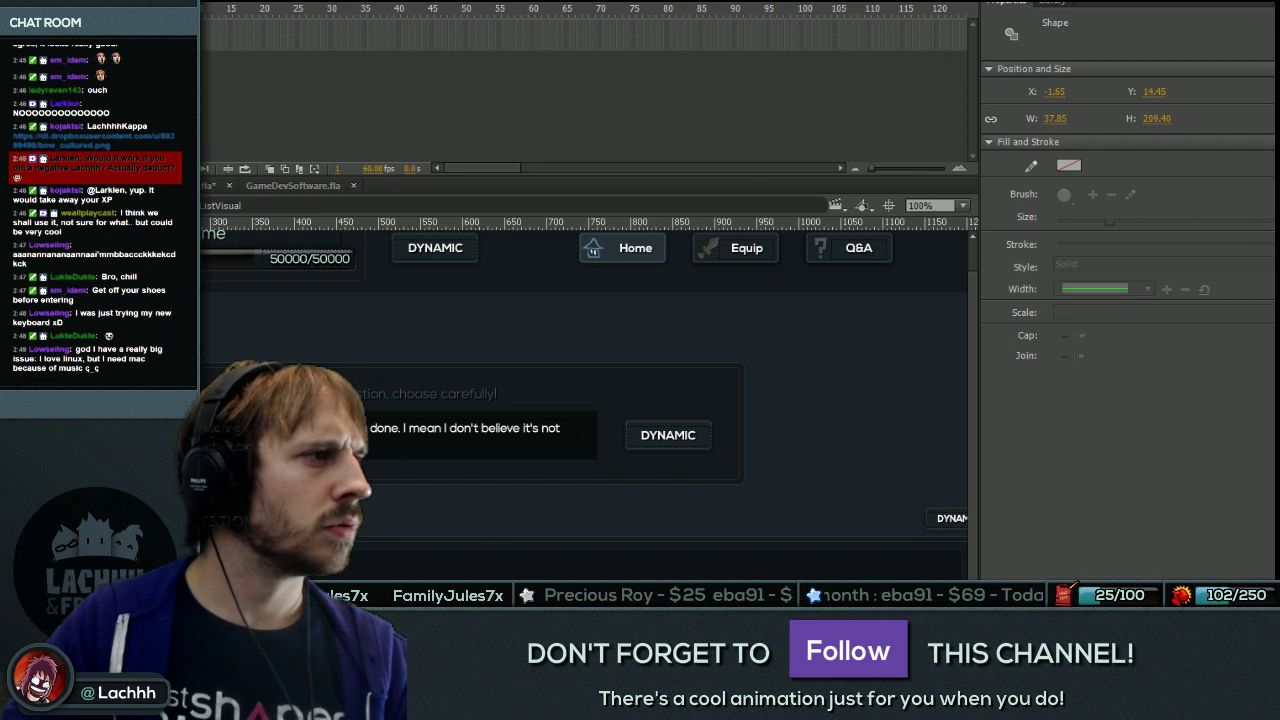
pyautogui.click(490, 563)
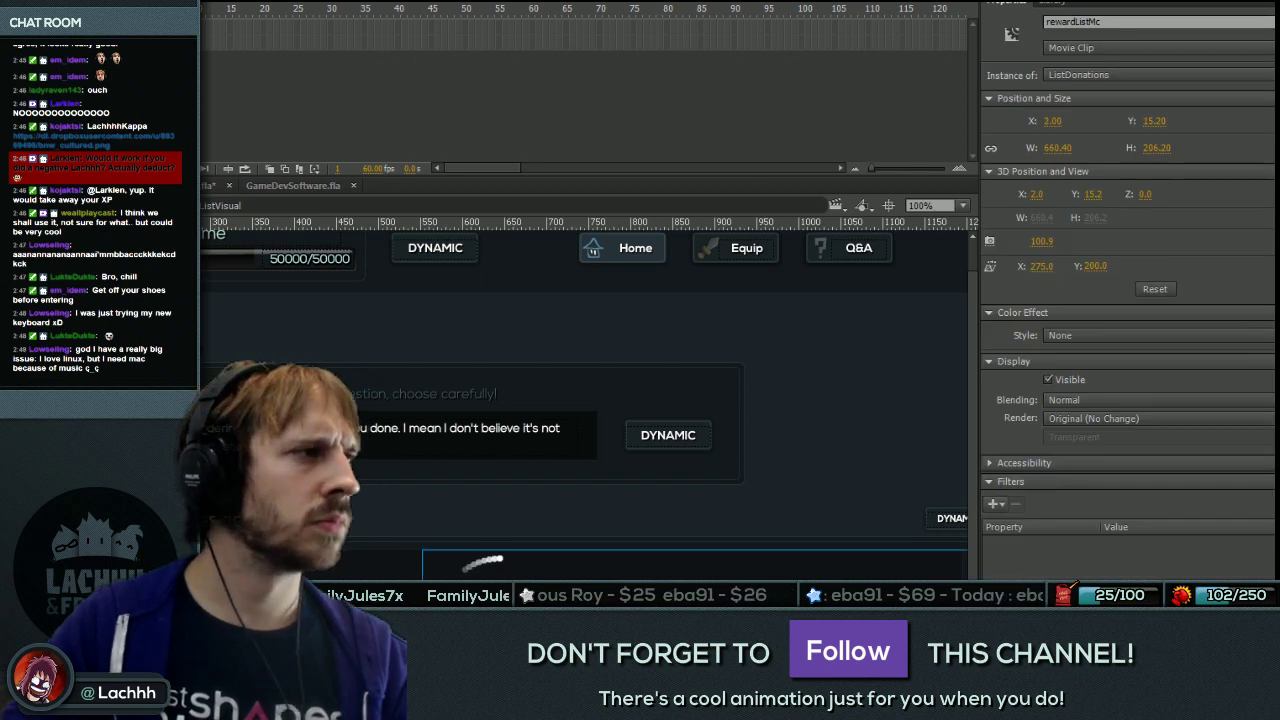
pyautogui.doubleClick(490, 563)
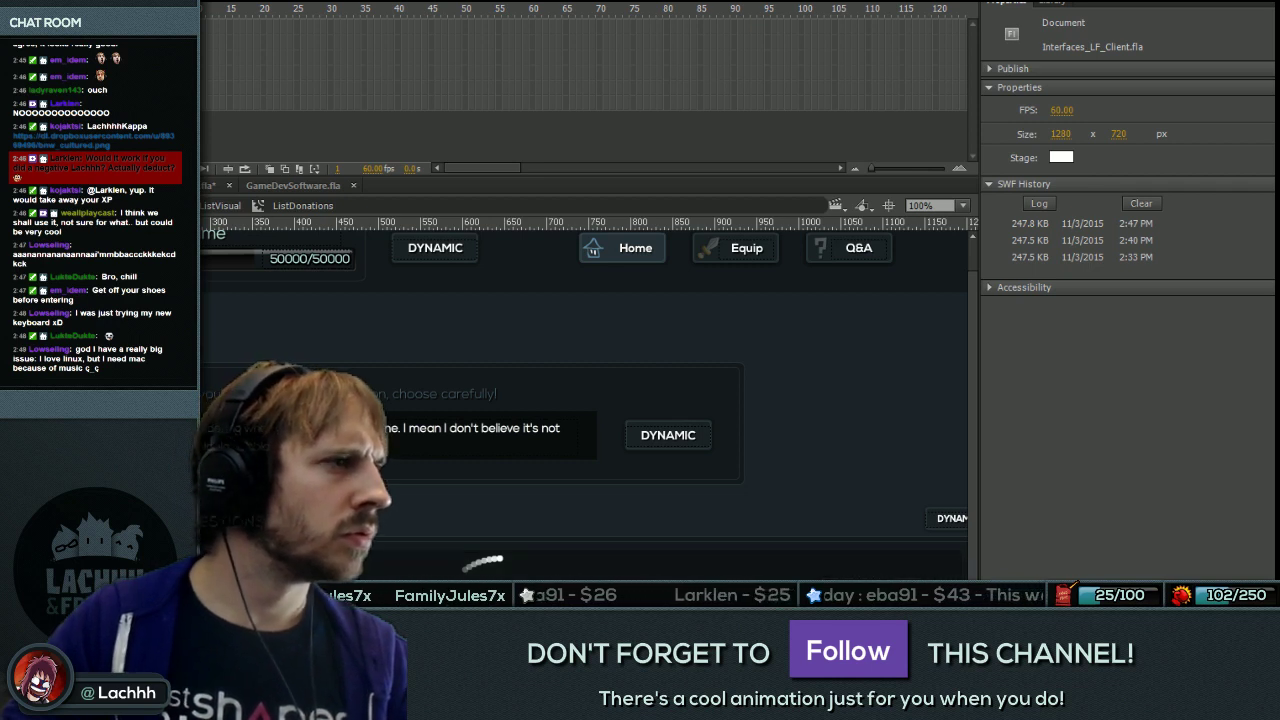
pyautogui.click(490, 563)
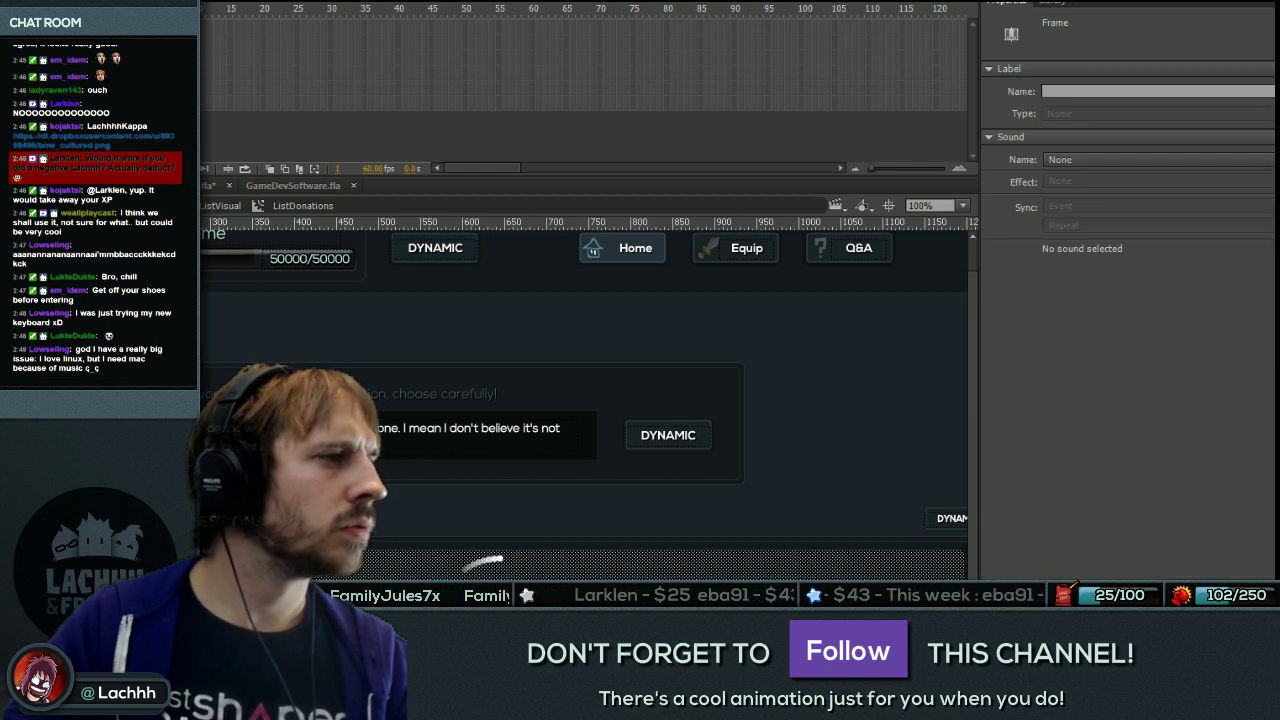
pyautogui.hotkey('ctrl', 'shift', 'a')
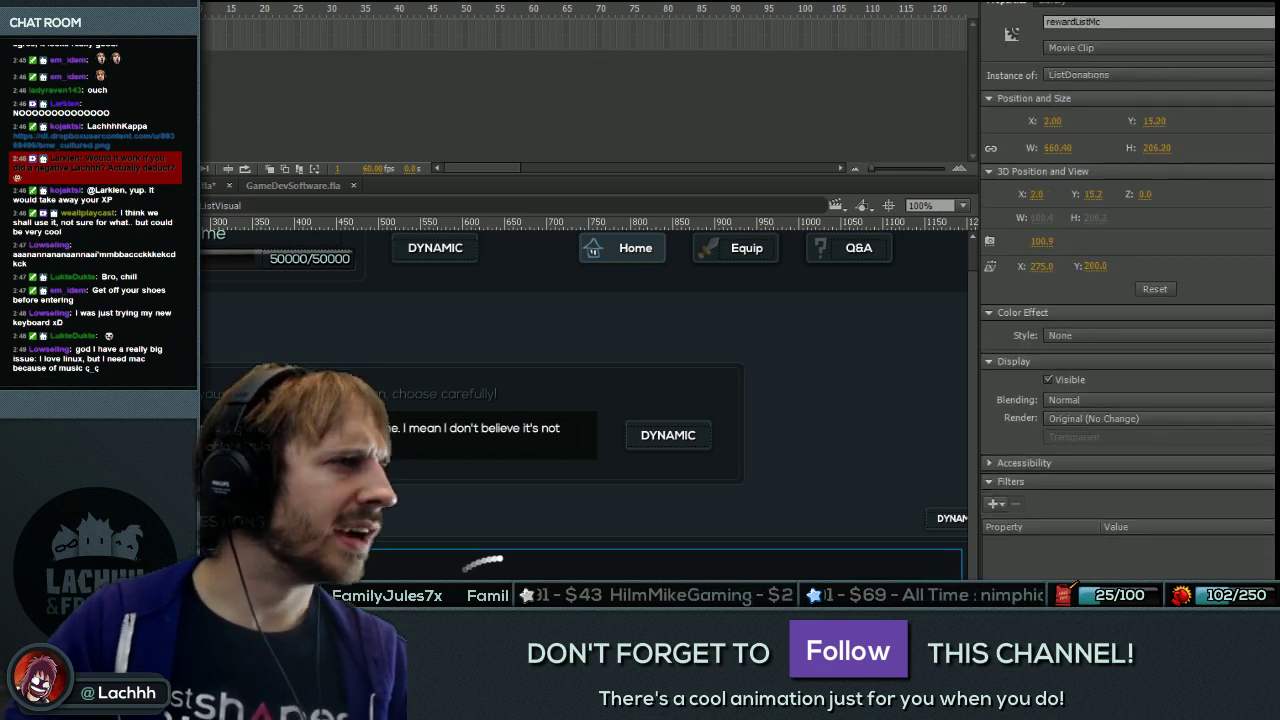
pyautogui.click(660, 565)
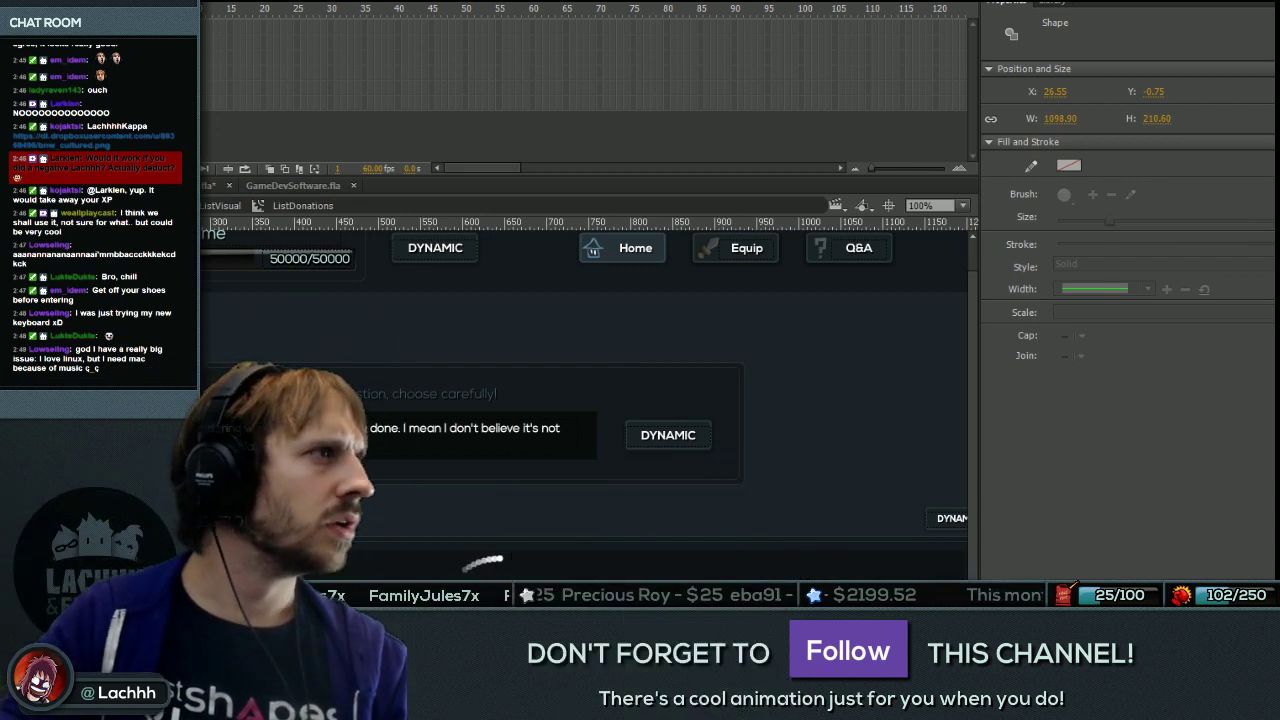
pyautogui.press('Escape')
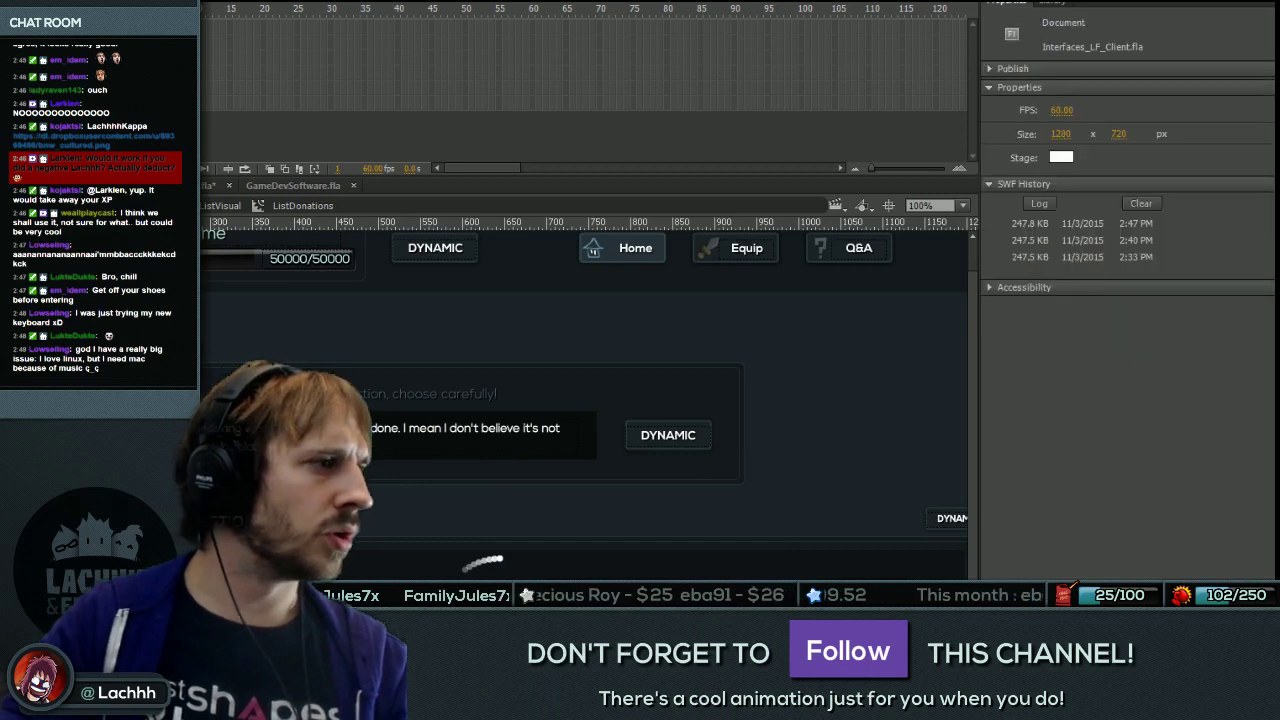
pyautogui.hotkey('ctrl', '=')
pyautogui.hotkey('ctrl', 'a')
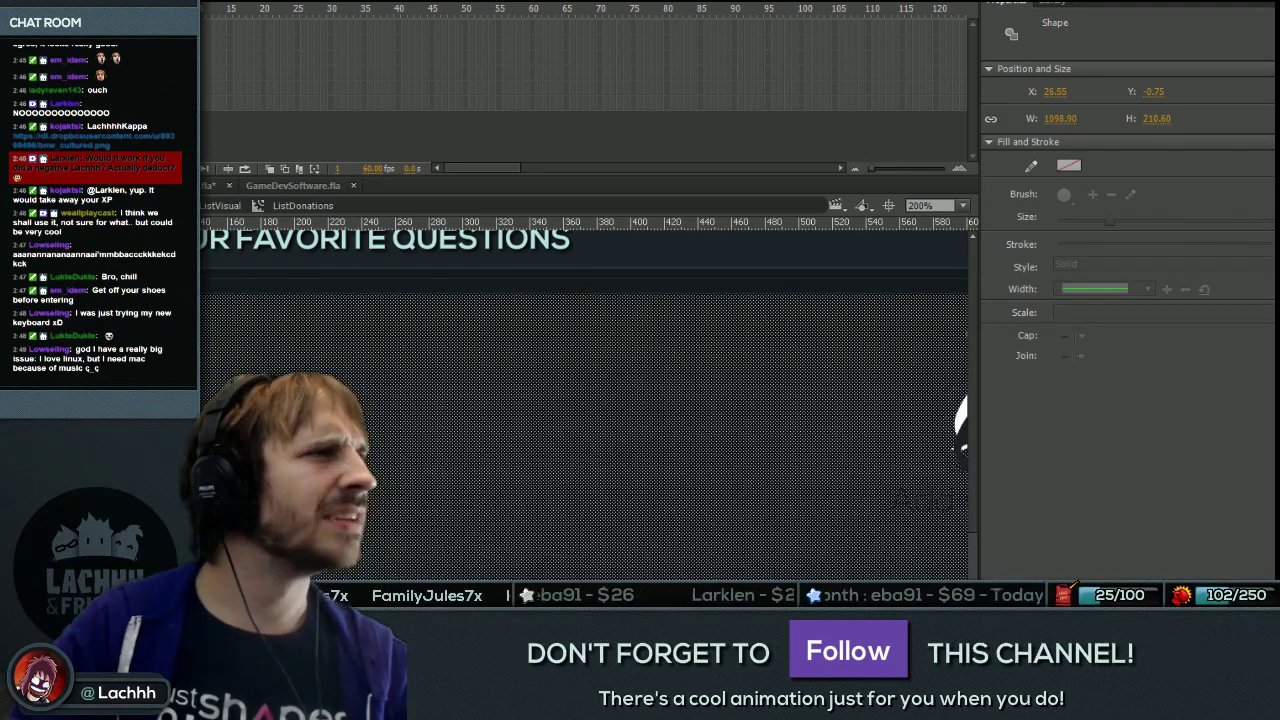
pyautogui.hotkey('ctrl', 'z')
pyautogui.hotkey('ctrl', 'a')
pyautogui.hotkey('shift', 'Down')
pyautogui.hotkey('shift', 'Down')
pyautogui.hotkey('shift', 'Down')
pyautogui.hotkey('shift', 'Down')
pyautogui.hotkey('shift', 'Down')
pyautogui.hotkey('shift', 'Down')
pyautogui.hotkey('shift', 'Down')
pyautogui.hotkey('shift', 'Down')
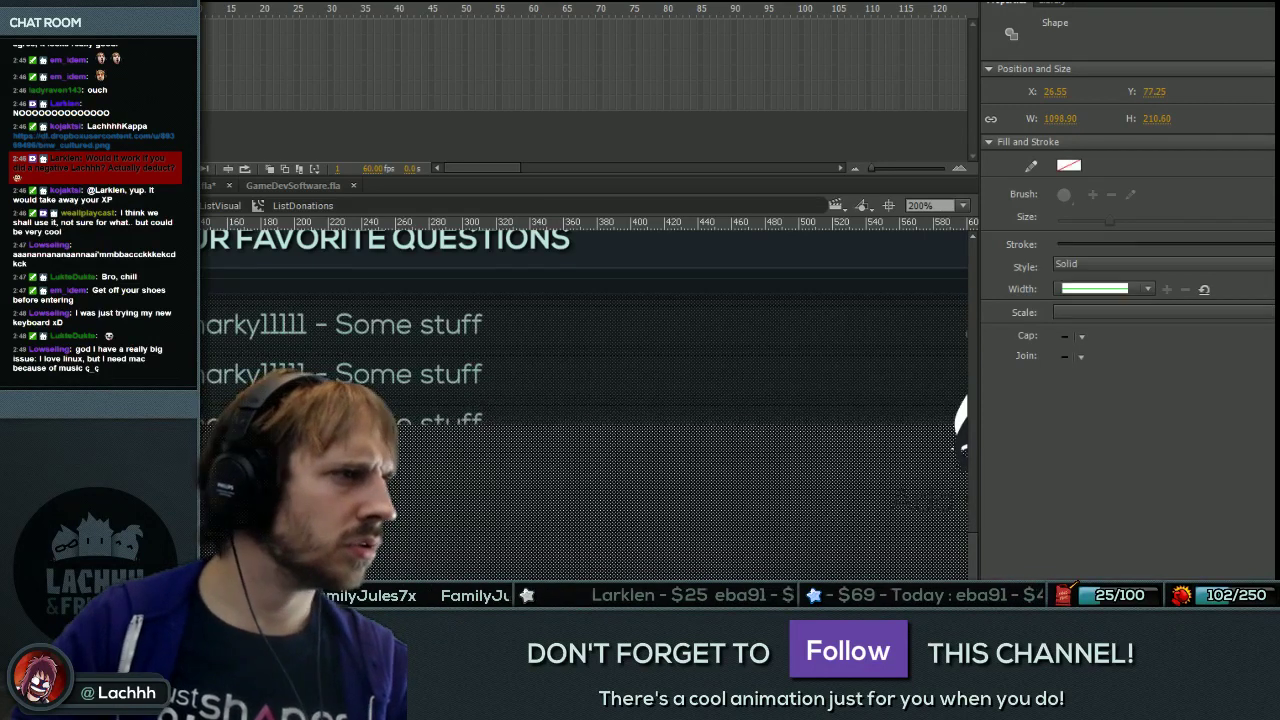
pyautogui.hotkey('ctrl', 'z')
pyautogui.hotkey('ctrl', '-')
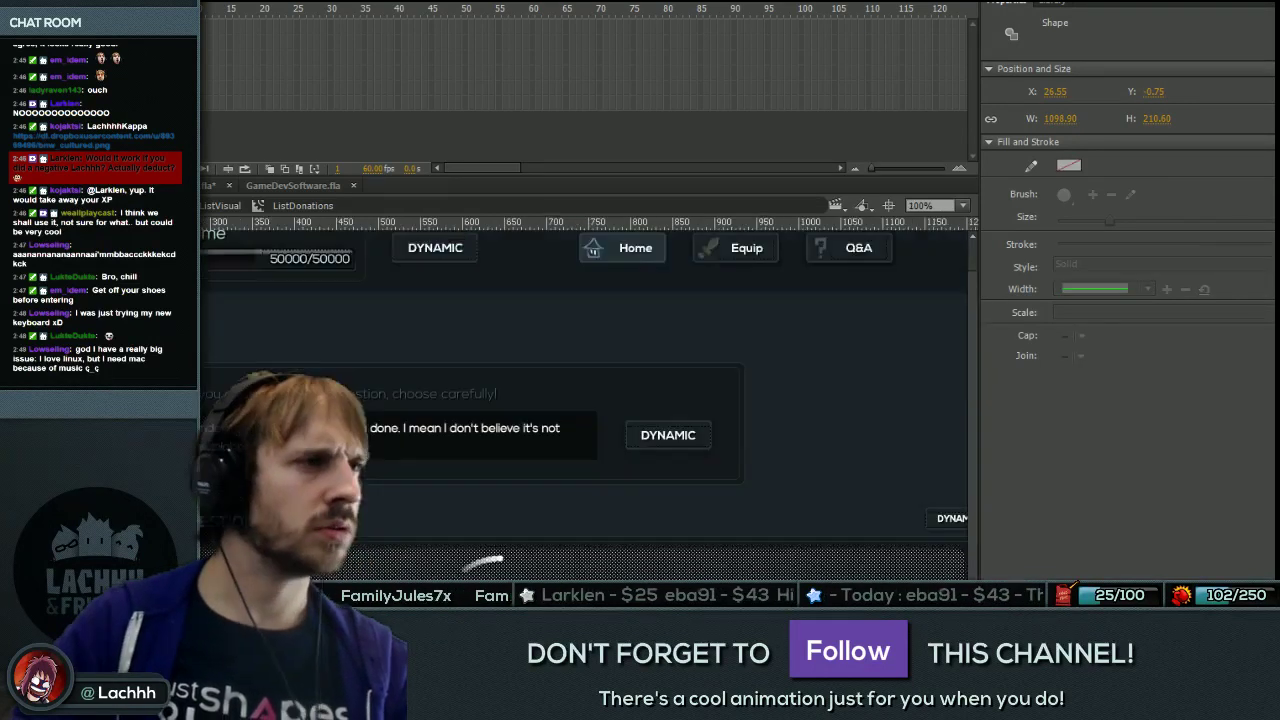
pyautogui.hotkey('ctrl', '-')
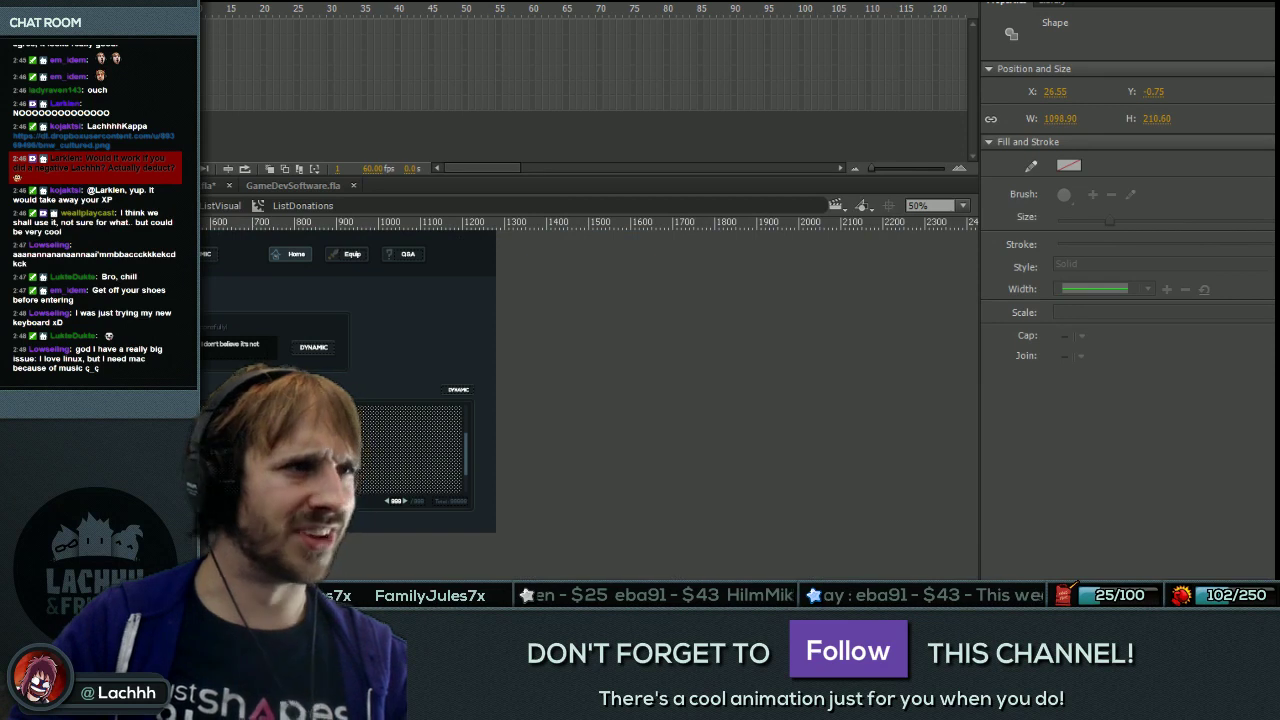
pyautogui.scroll(3, 590, 380)
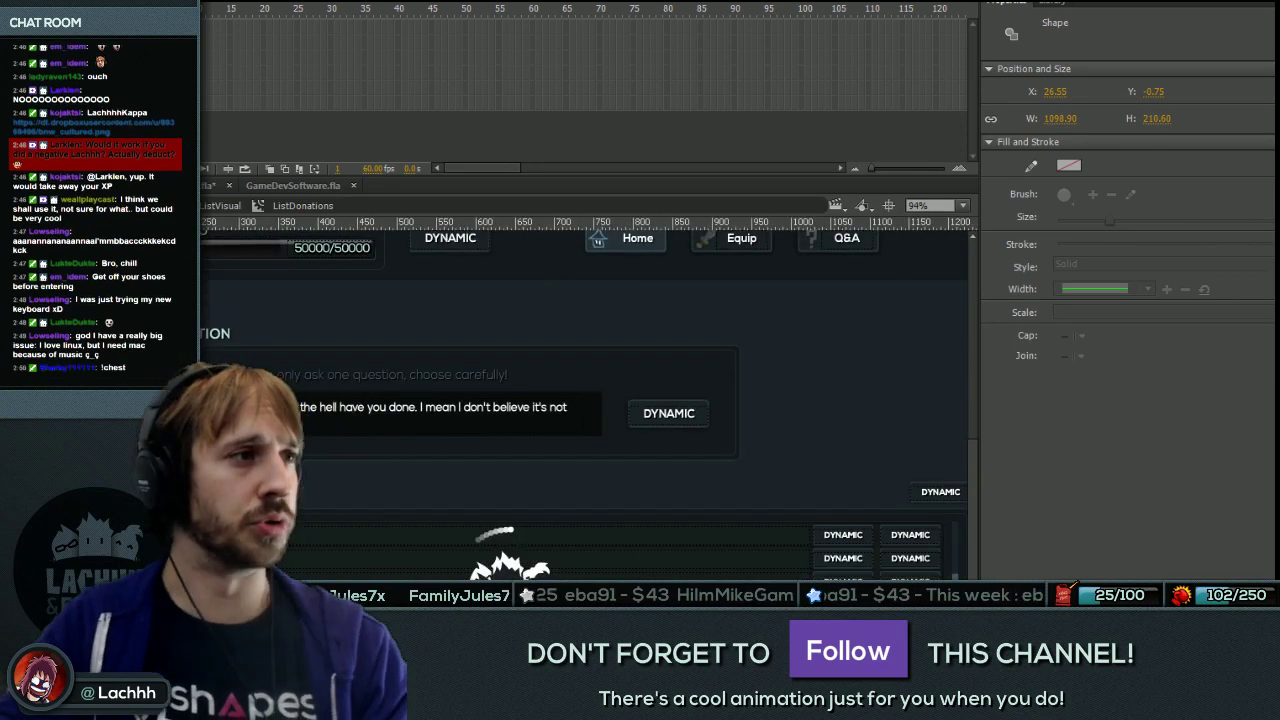
pyautogui.press('Escape')
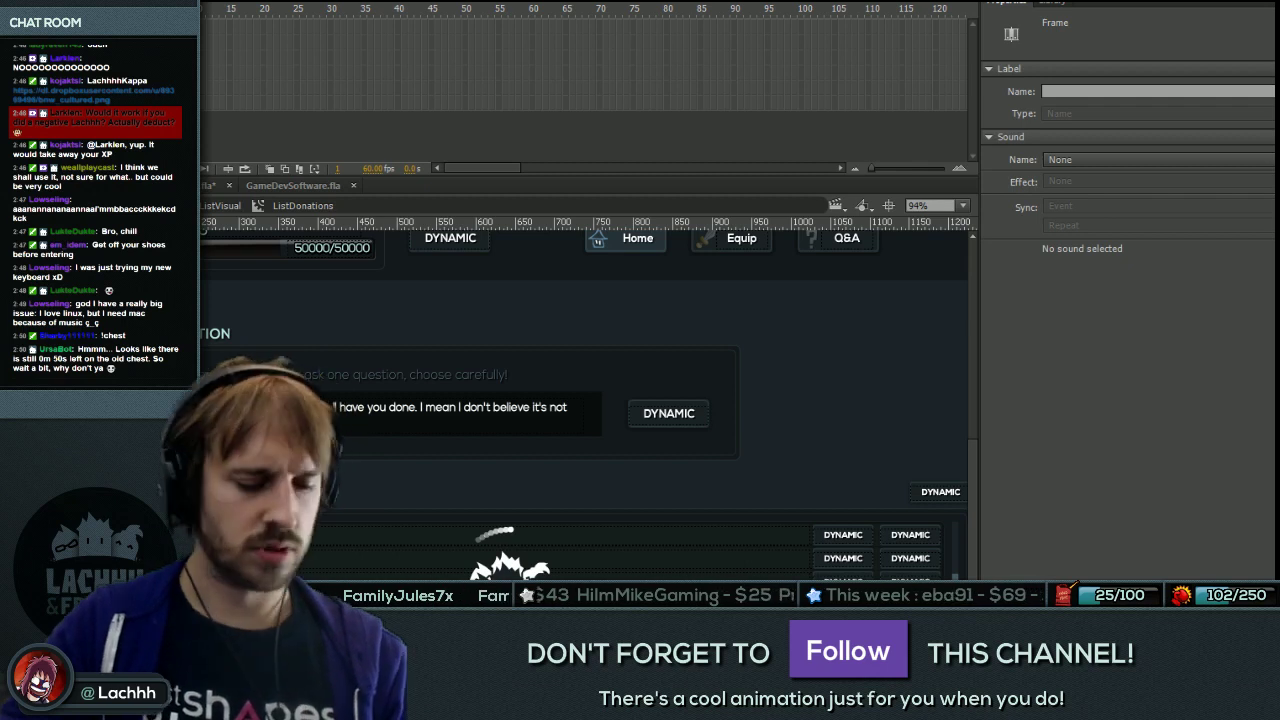
pyautogui.press('r')
# Draw a rectangle over the question list area and fill it with cyan #66FFFF.
pyautogui.moveTo(411, 434); pyautogui.dragTo(704, 432)
pyautogui.press('v')
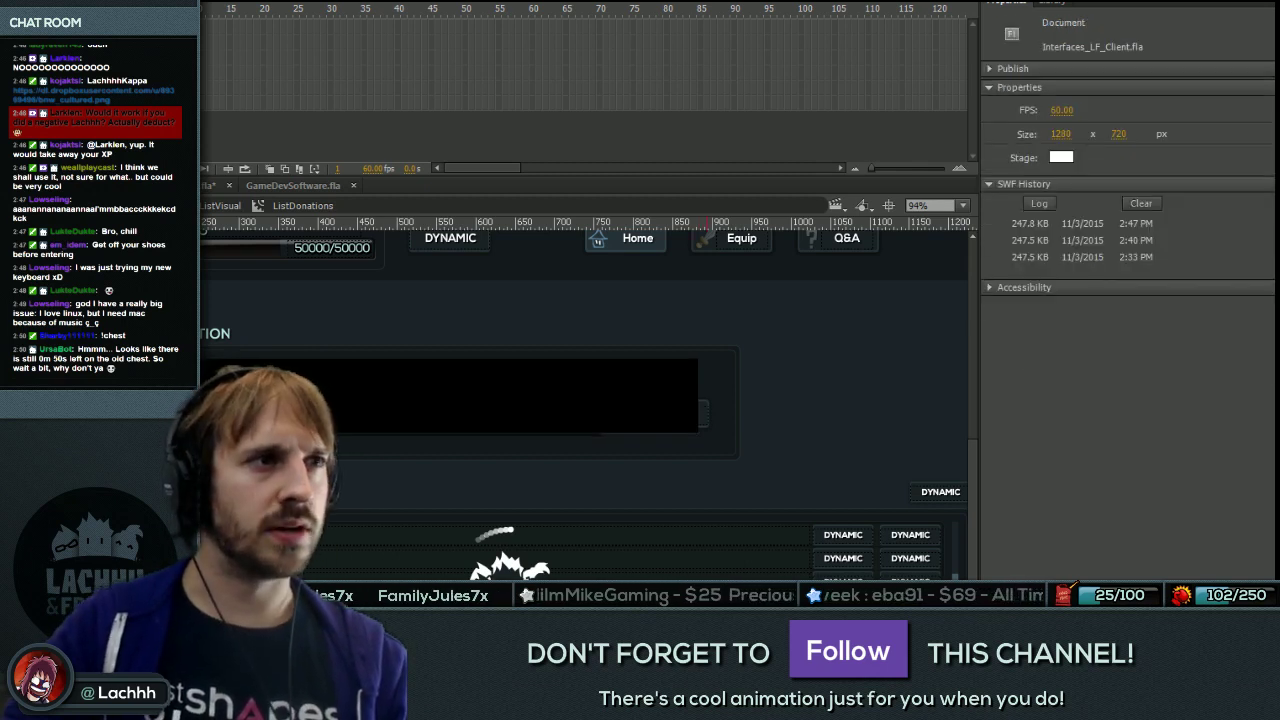
pyautogui.hotkey('ctrl', 'a')
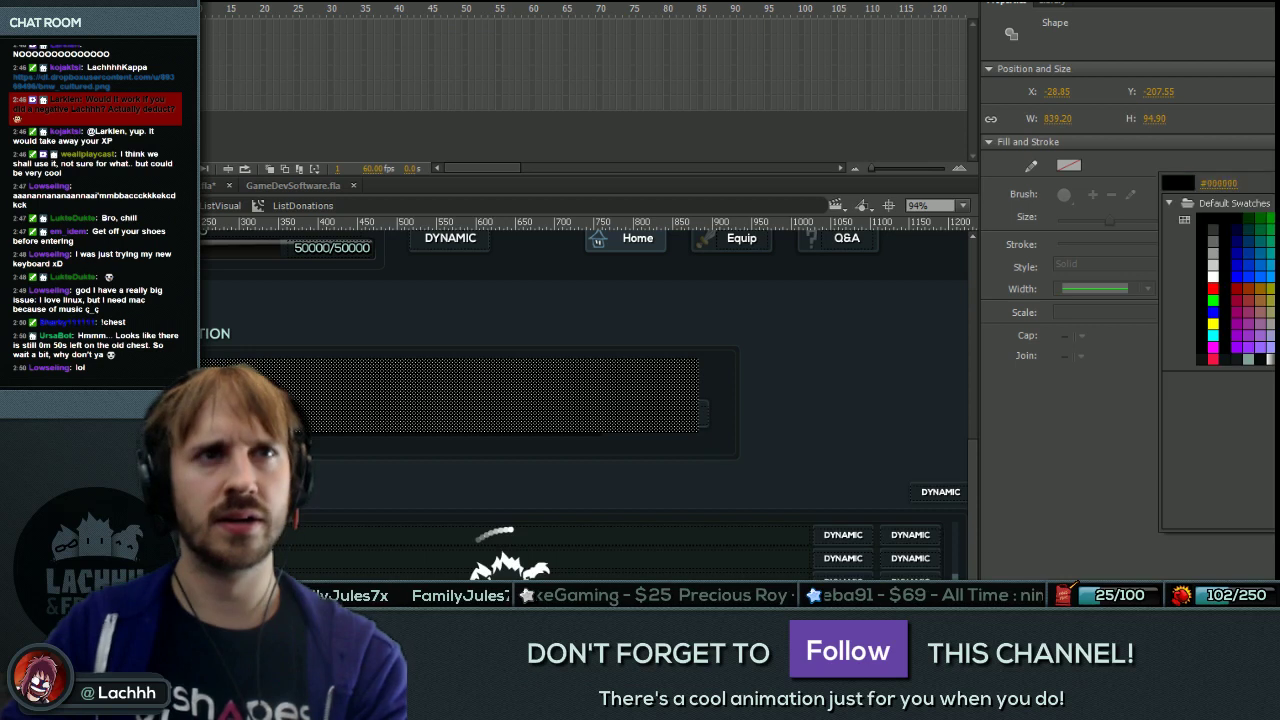
pyautogui.click(1069, 165)
pyautogui.click(1180, 212)
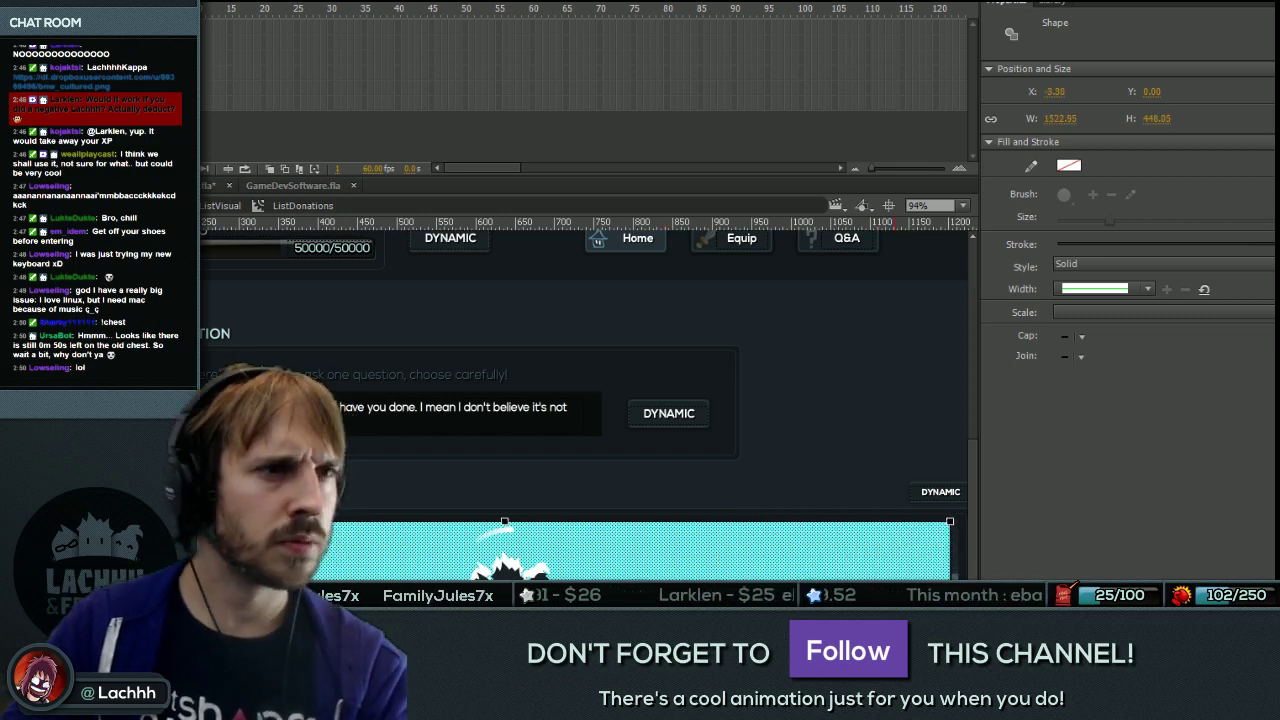
# Remove the cyan rectangle, compare via undo and redo, then test the movie.
pyautogui.hotkey('ctrl', 'h')
pyautogui.press('Delete')
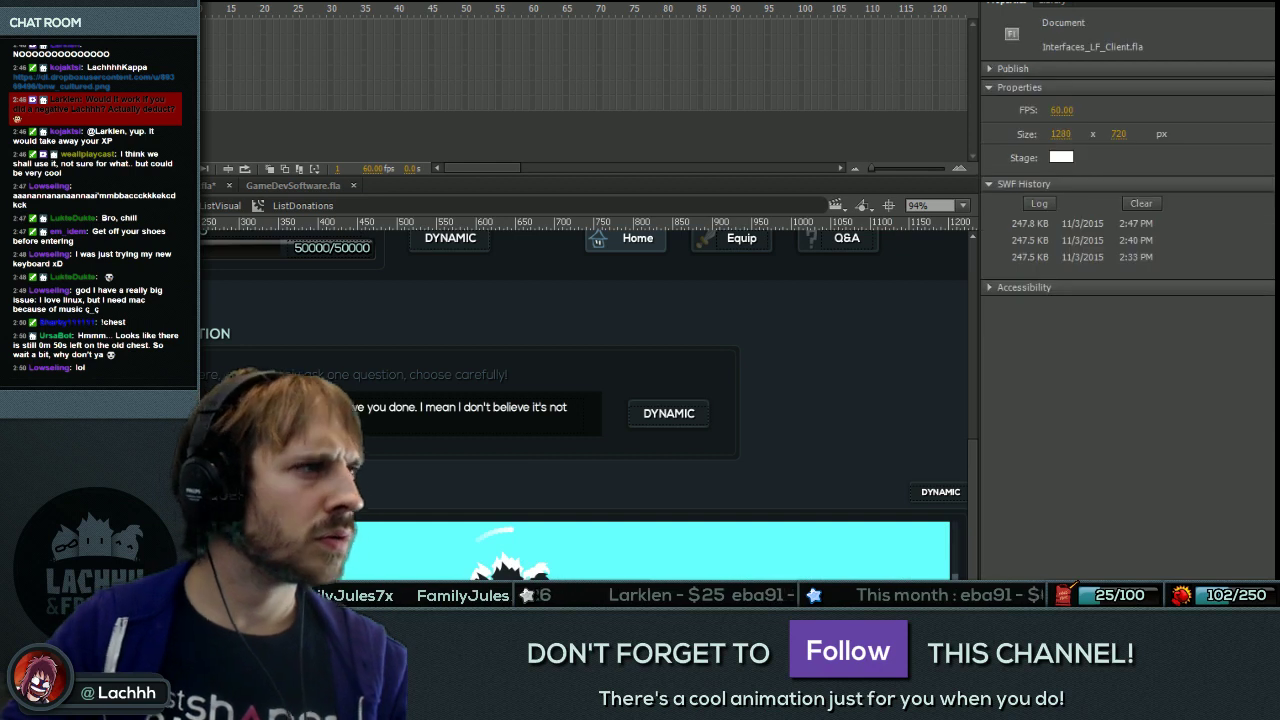
pyautogui.hotkey('ctrl', 'z')
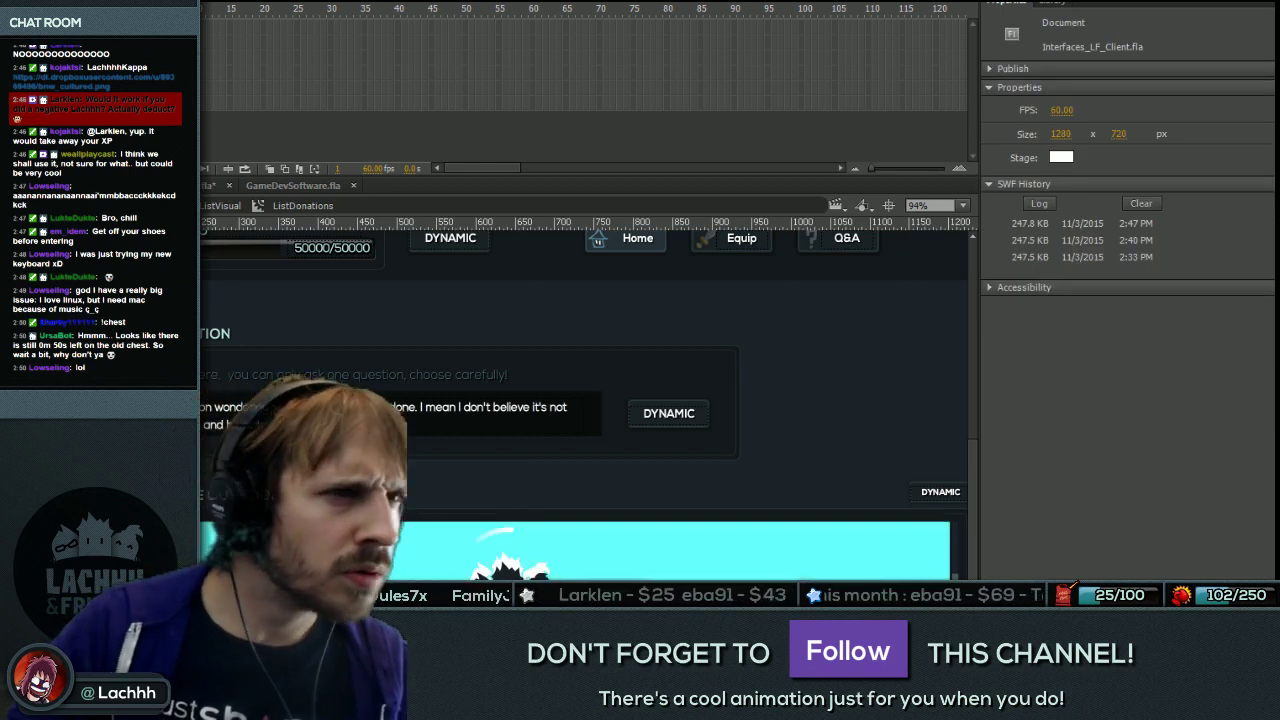
pyautogui.hotkey('ctrl', 'y')
pyautogui.hotkey('ctrl', 'Return')
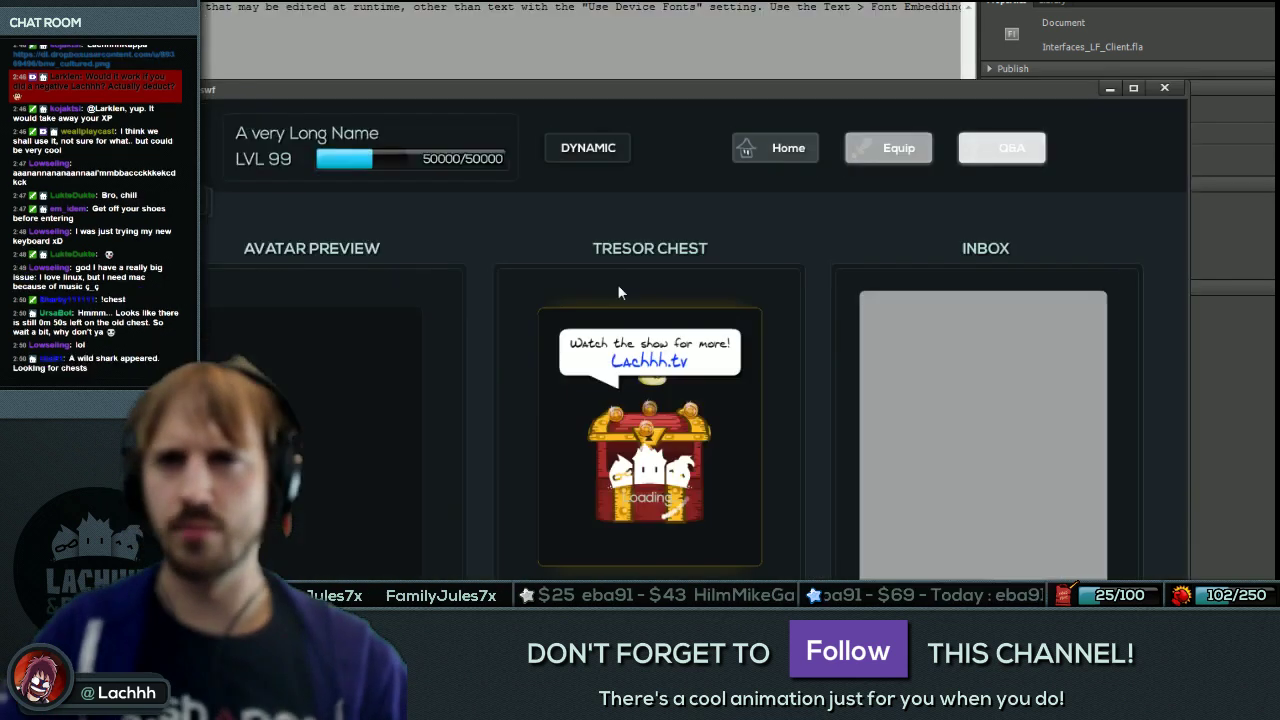
# Close the test movie preview and return to UI_ClientQA.as in FDT.
pyautogui.hotkey('ctrl', 'w')
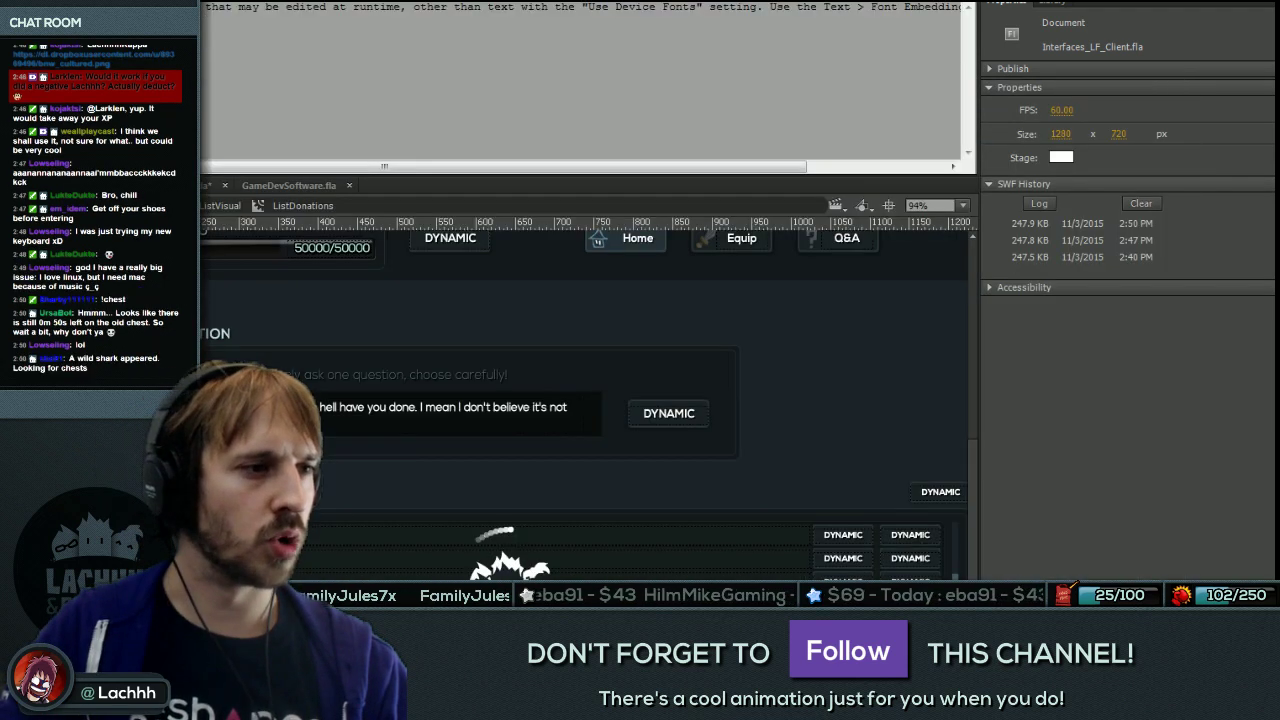
pyautogui.hotkey('alt', 'Tab')
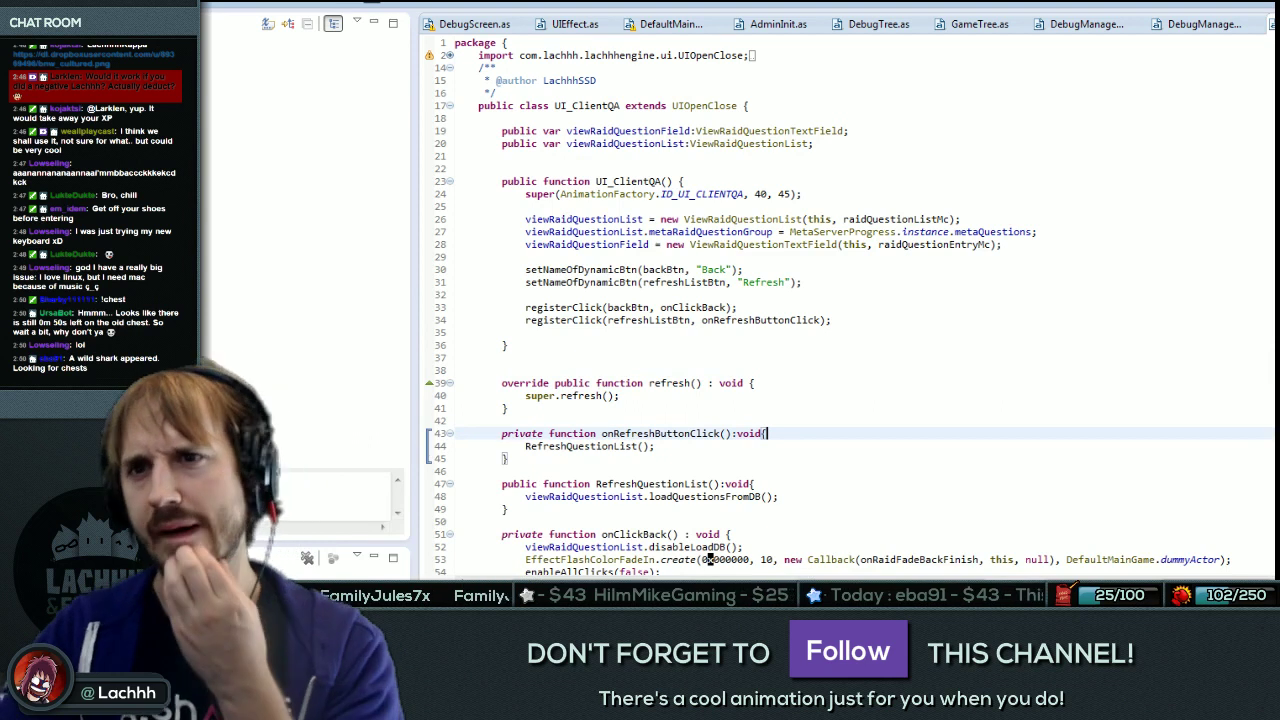
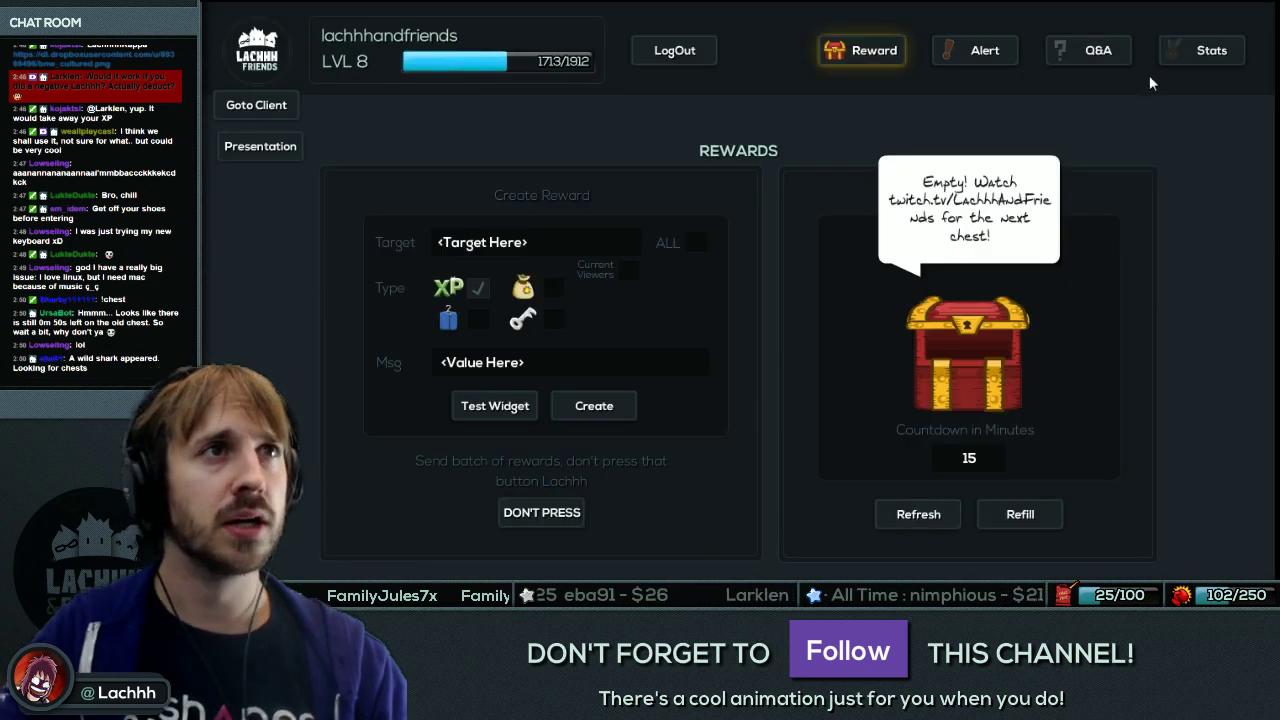
# Switch to the client view, open the Q&A page listing 8 questions, and select the empty question field.
pyautogui.click(290, 102)
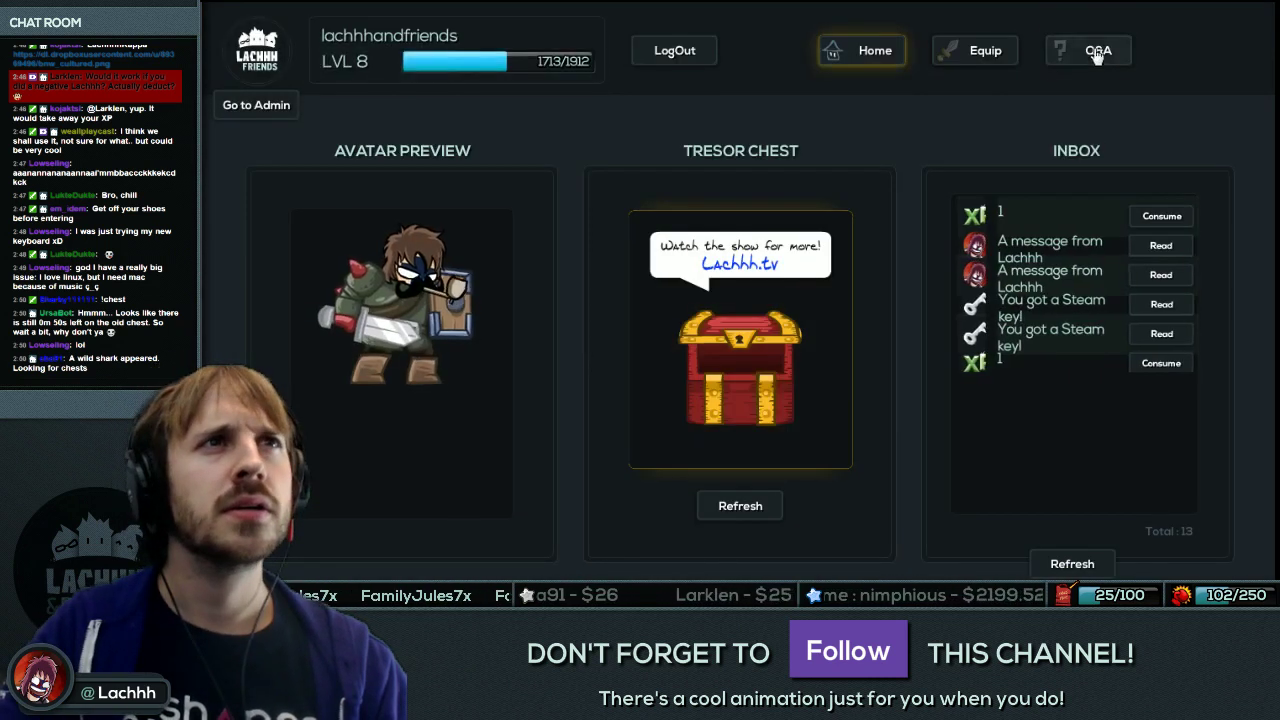
pyautogui.click(1094, 50)
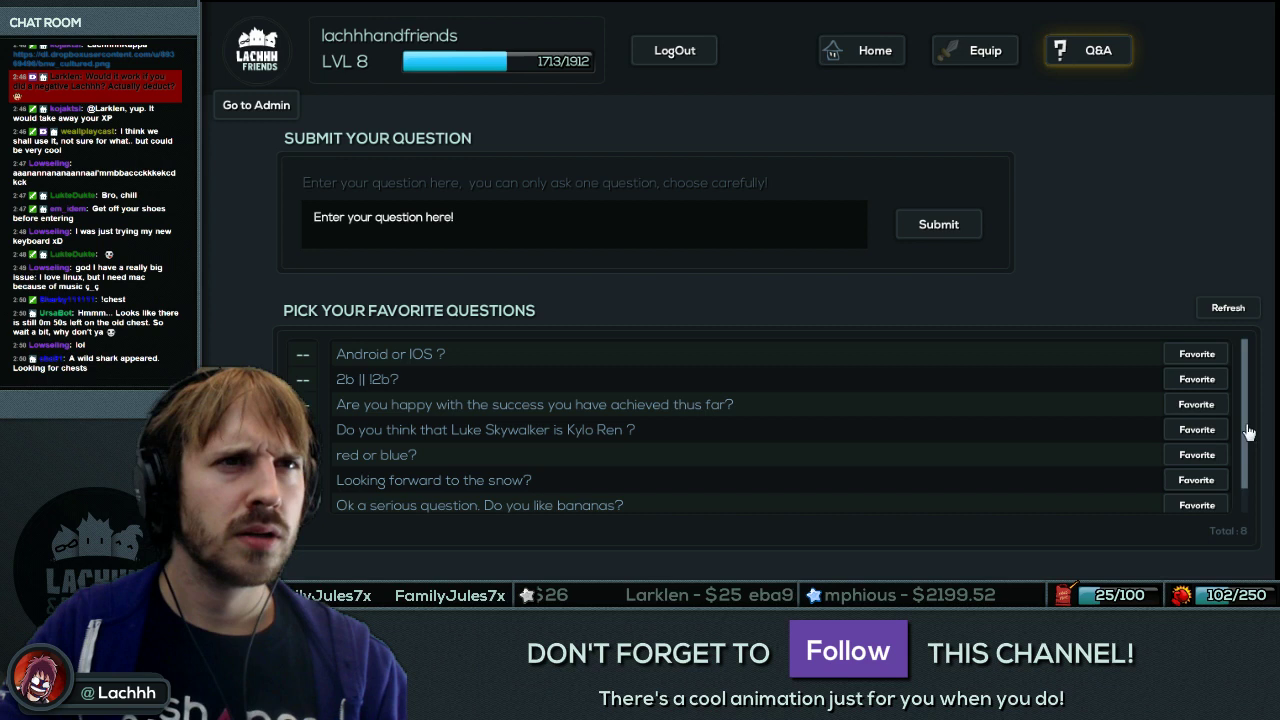
pyautogui.scroll(-1, 1248, 455)
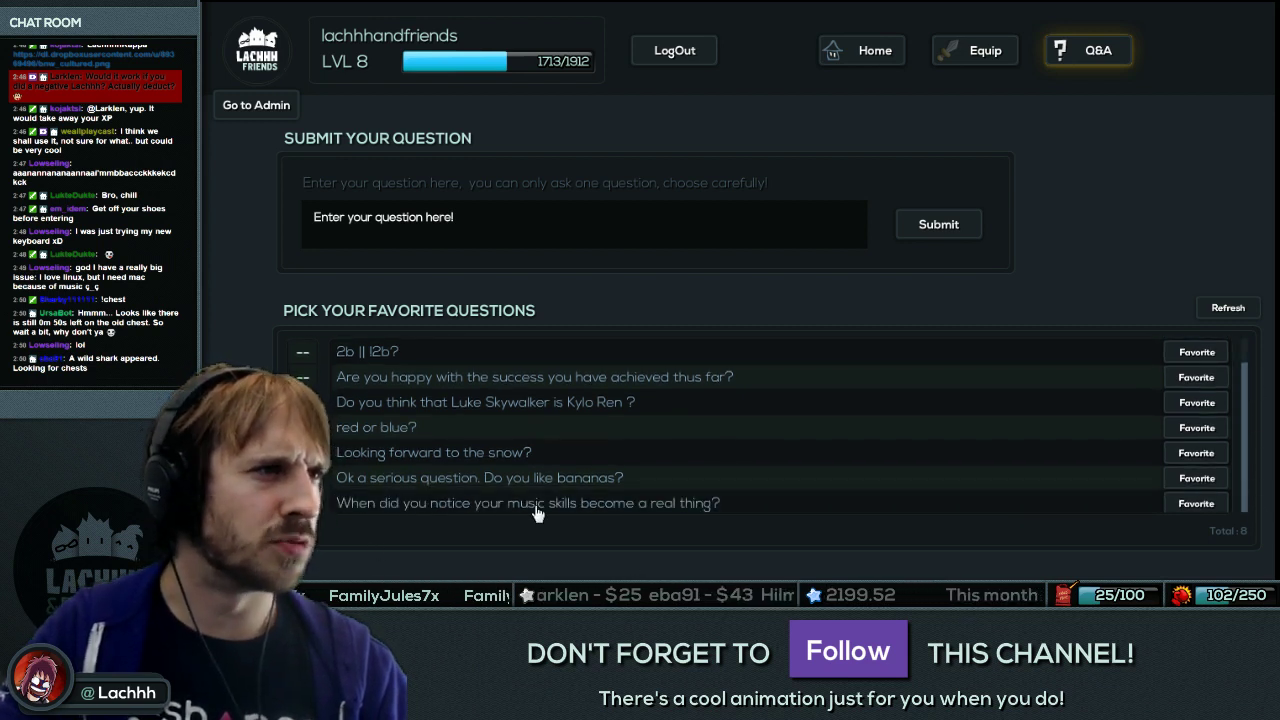
pyautogui.scroll(1, 1245, 487)
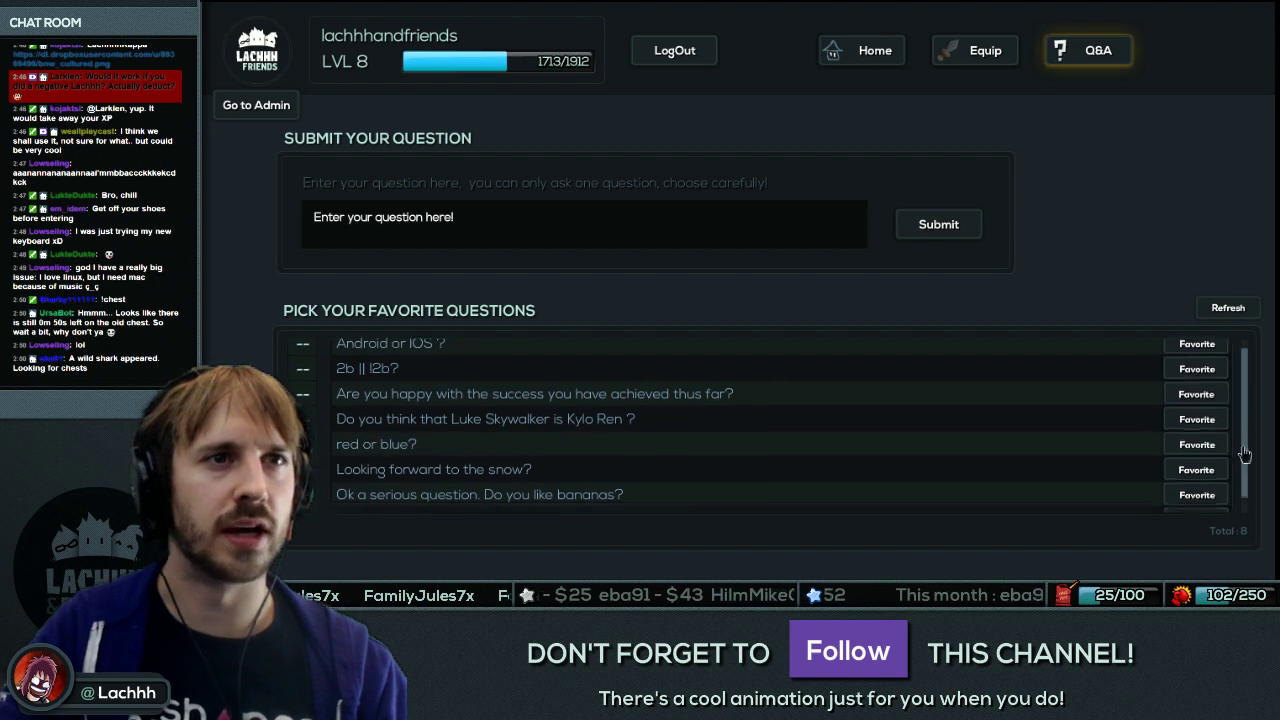
pyautogui.click(383, 218)
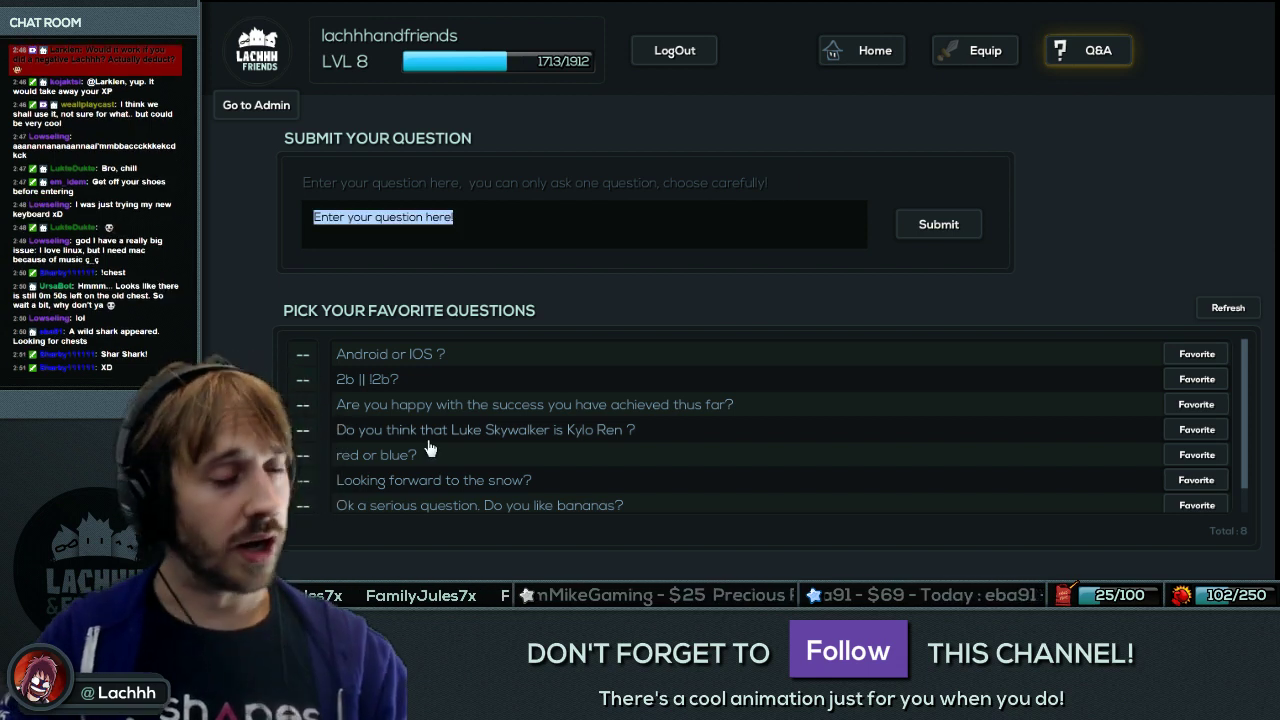
# Submit the question 'This is a test. Please delete Lachhh.' and confirm it was sent.
pyautogui.write('T')
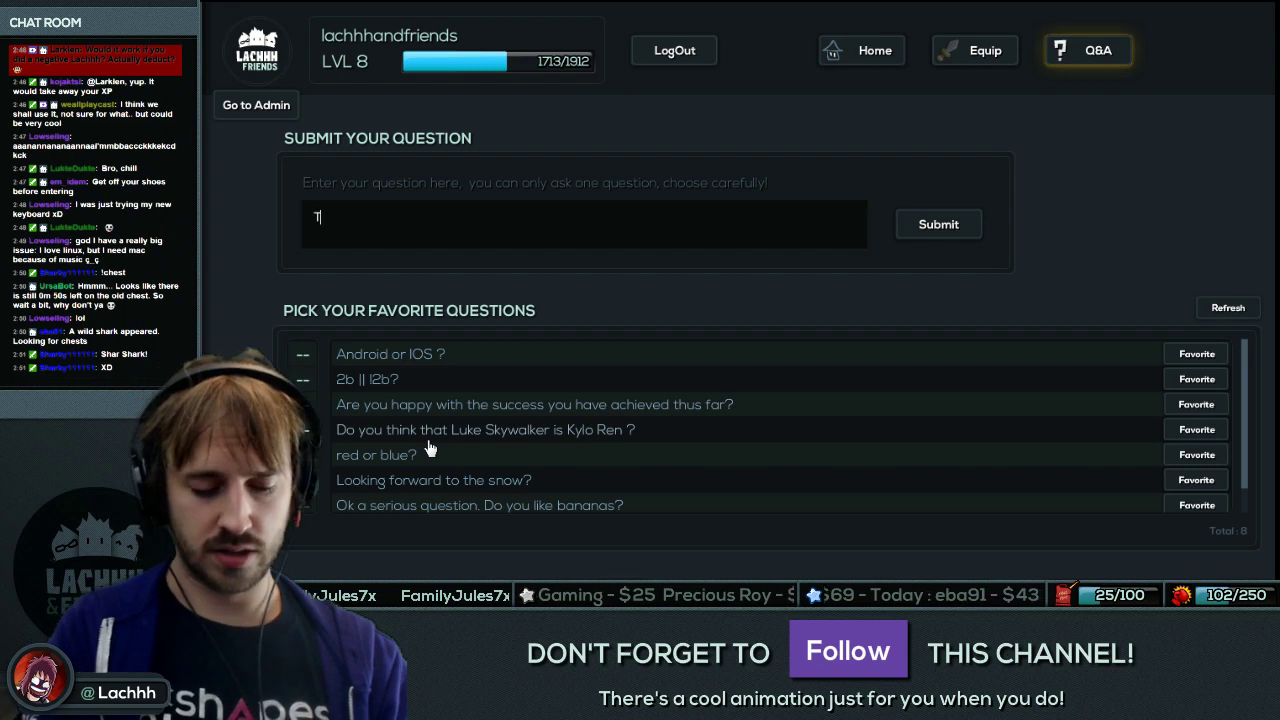
pyautogui.write('his is a test. Please delete Lachhh.')
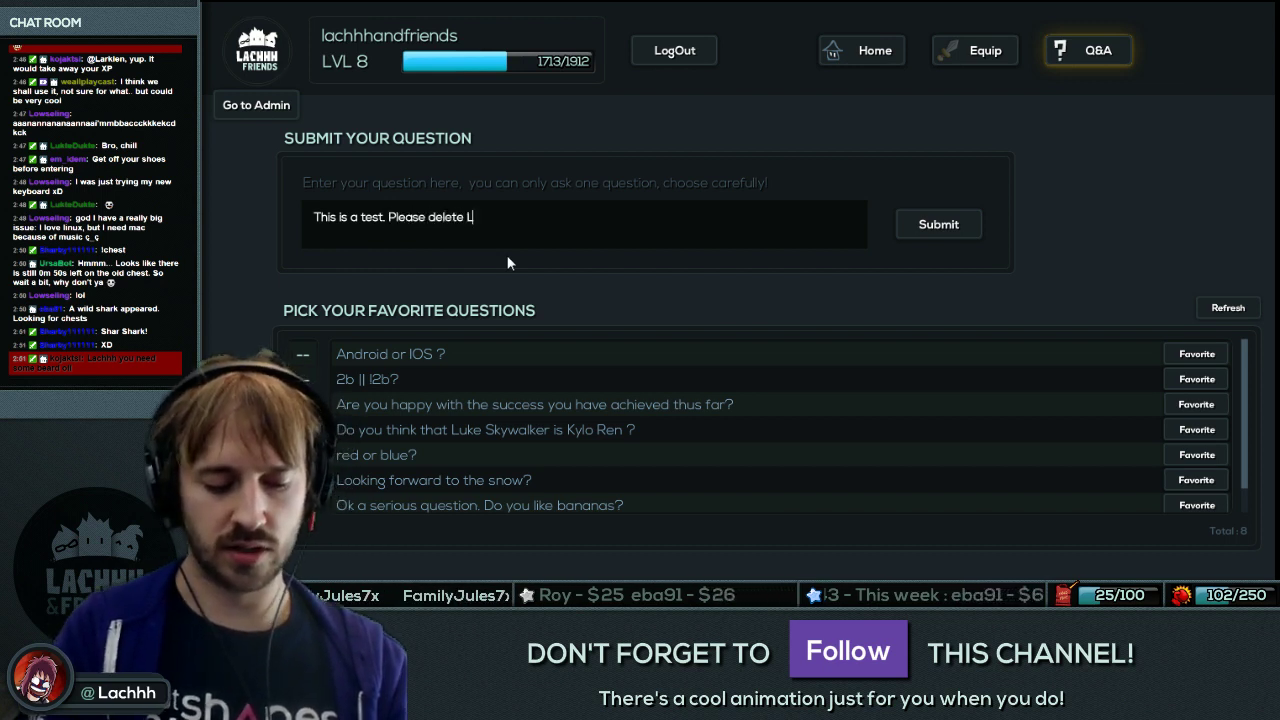
pyautogui.click(938, 224)
pyautogui.click(648, 355)
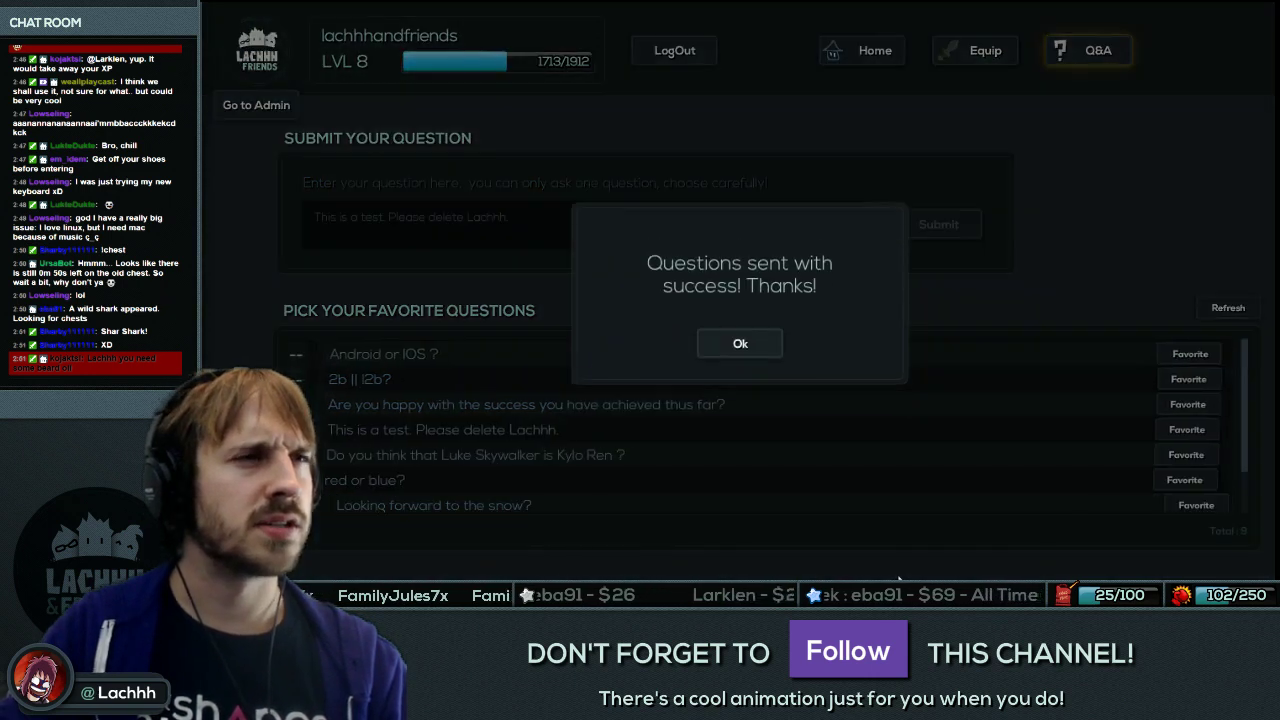
pyautogui.click(740, 354)
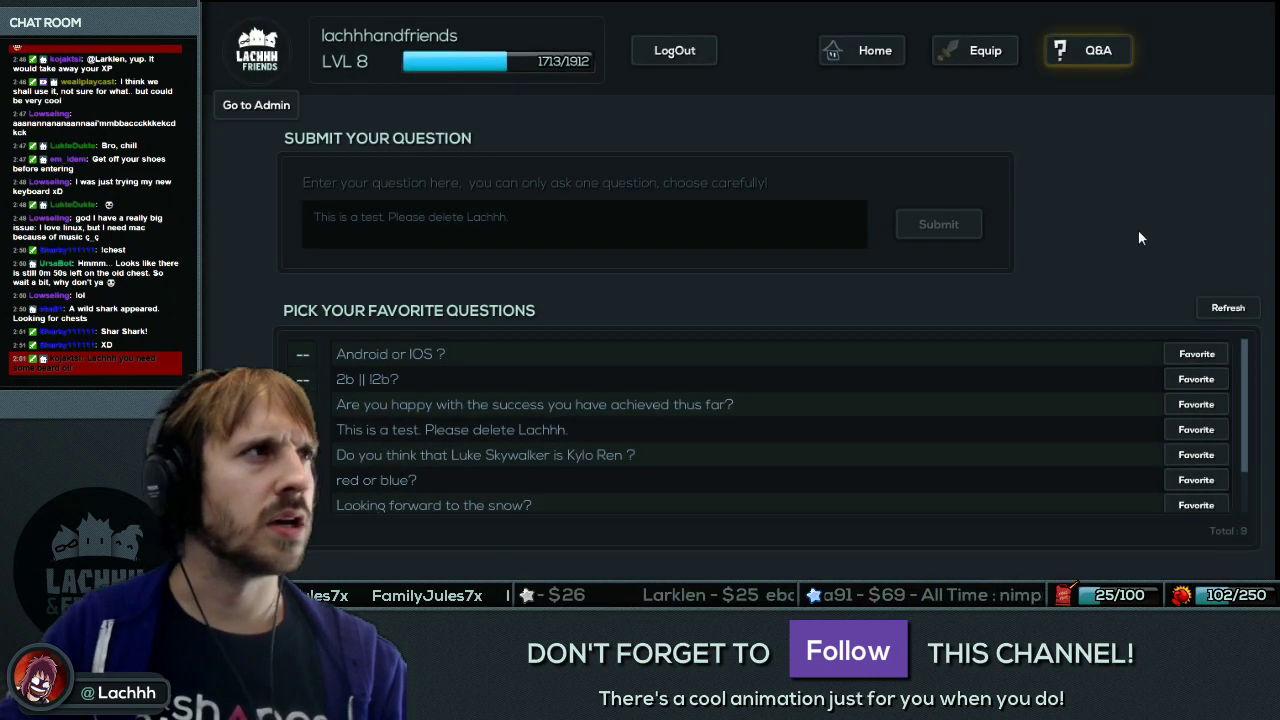
# Go to the admin viewer-questions list and delete the test question.
pyautogui.click(862, 50)
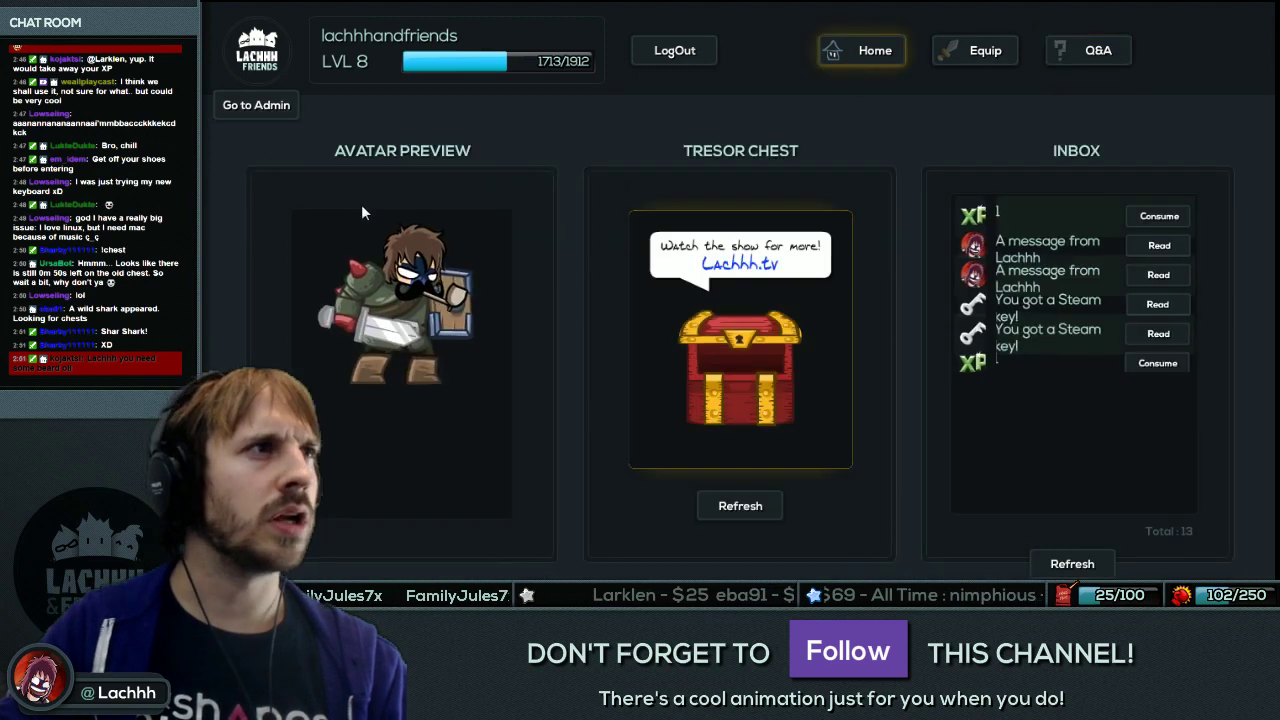
pyautogui.click(250, 106)
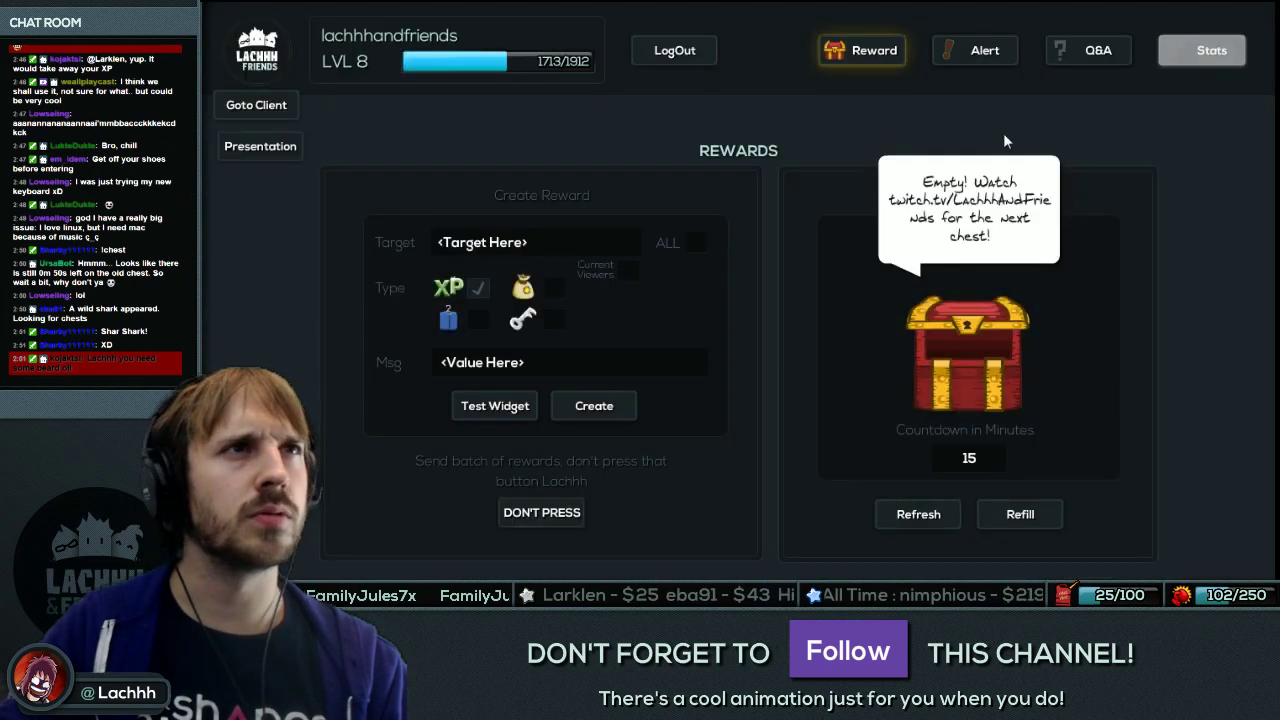
pyautogui.click(1090, 50)
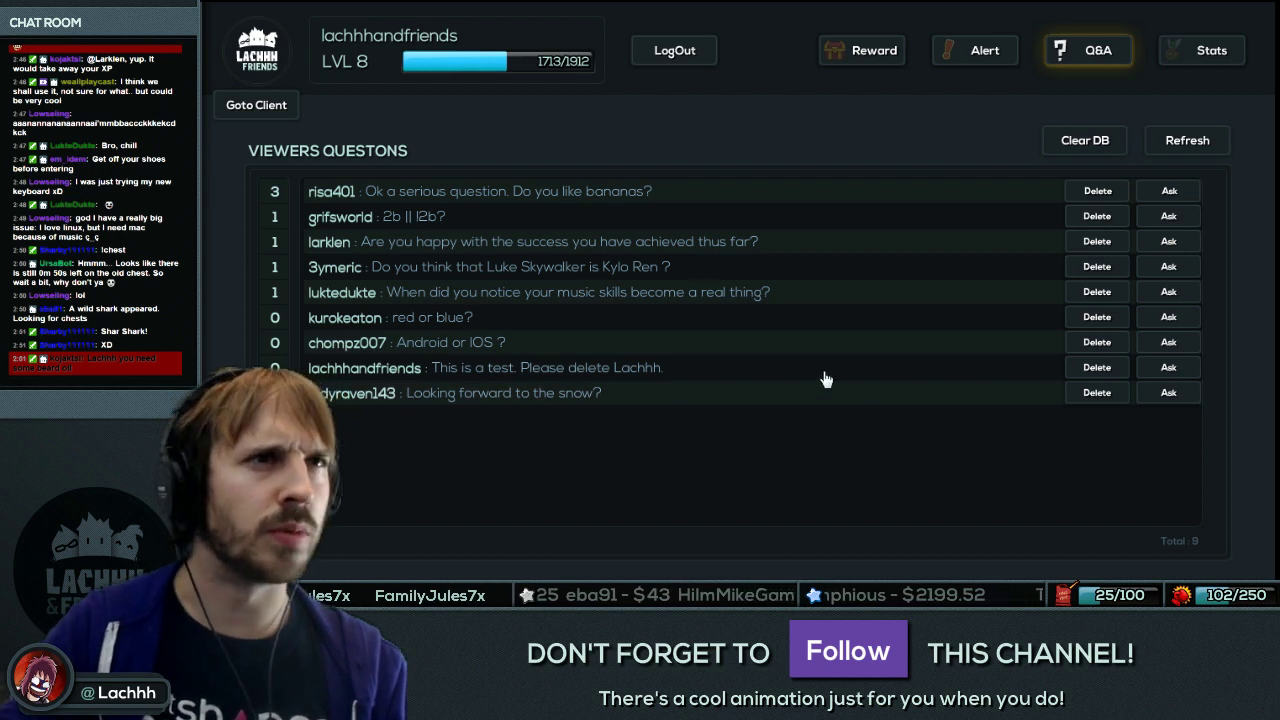
pyautogui.click(1097, 367)
pyautogui.click(644, 555)
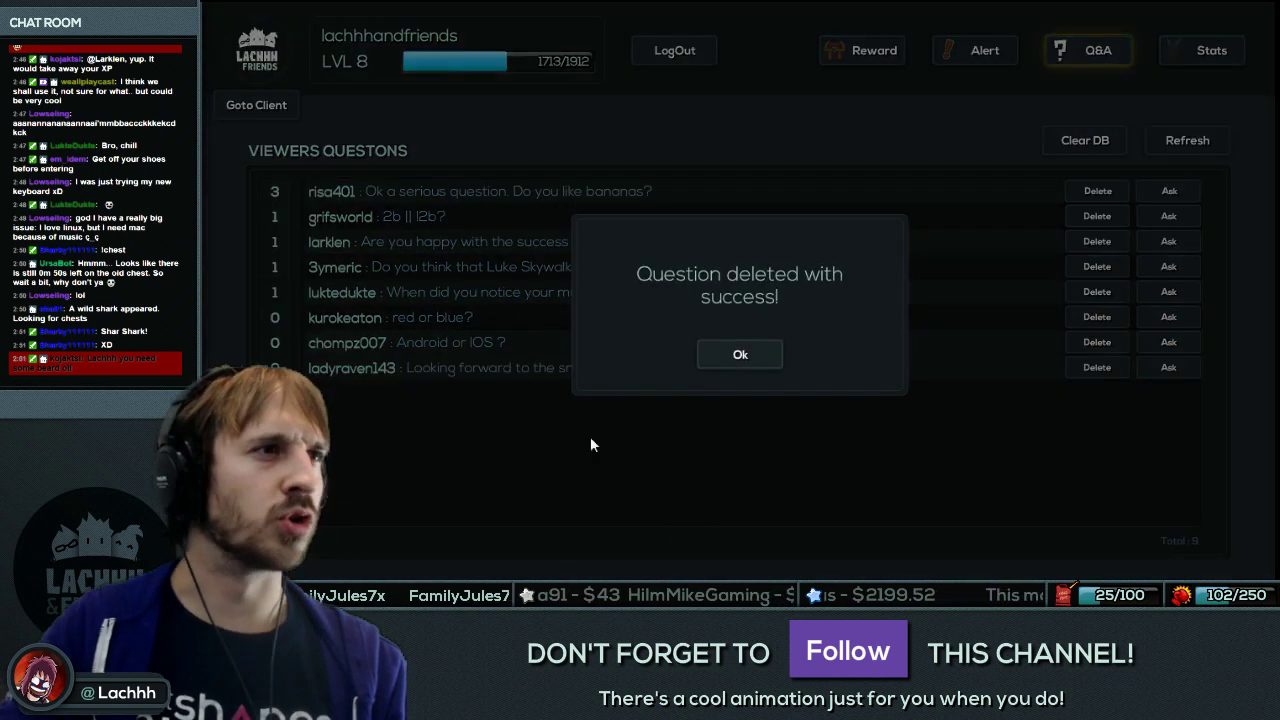
pyautogui.click(735, 356)
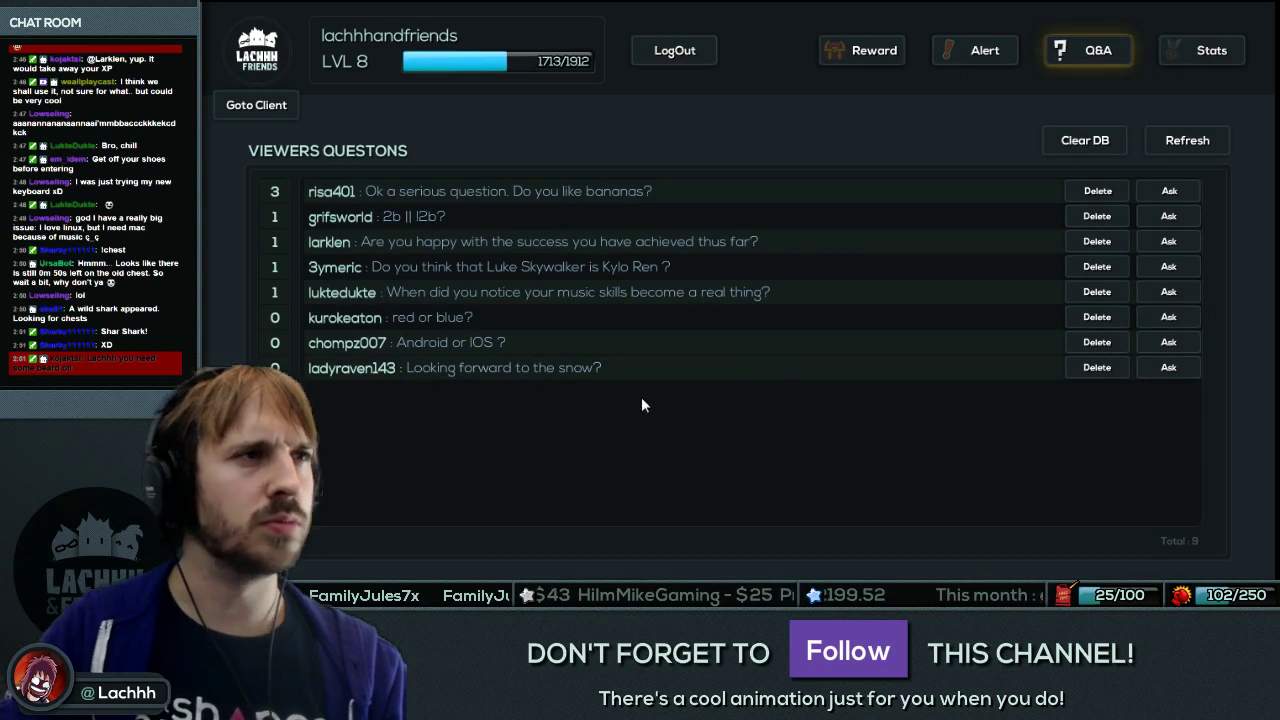
# Refresh the question list, now 8, and open the admin Rewards page.
pyautogui.click(1198, 141)
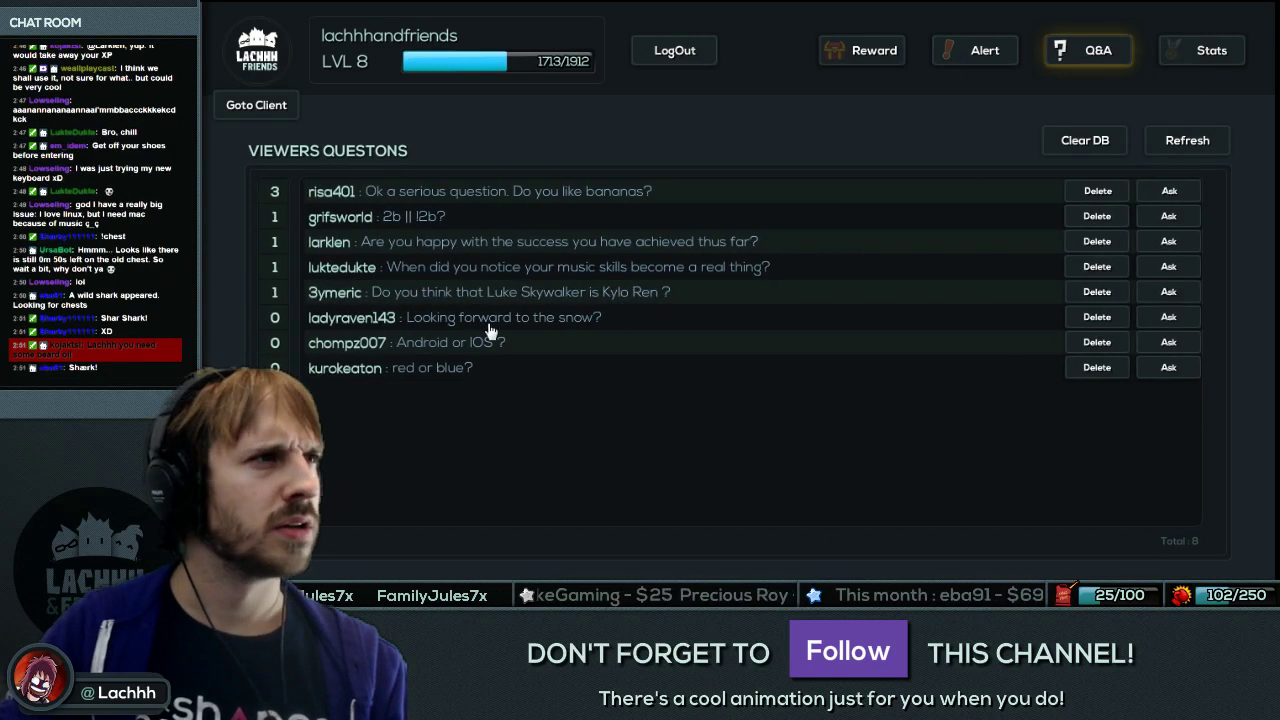
pyautogui.click(860, 50)
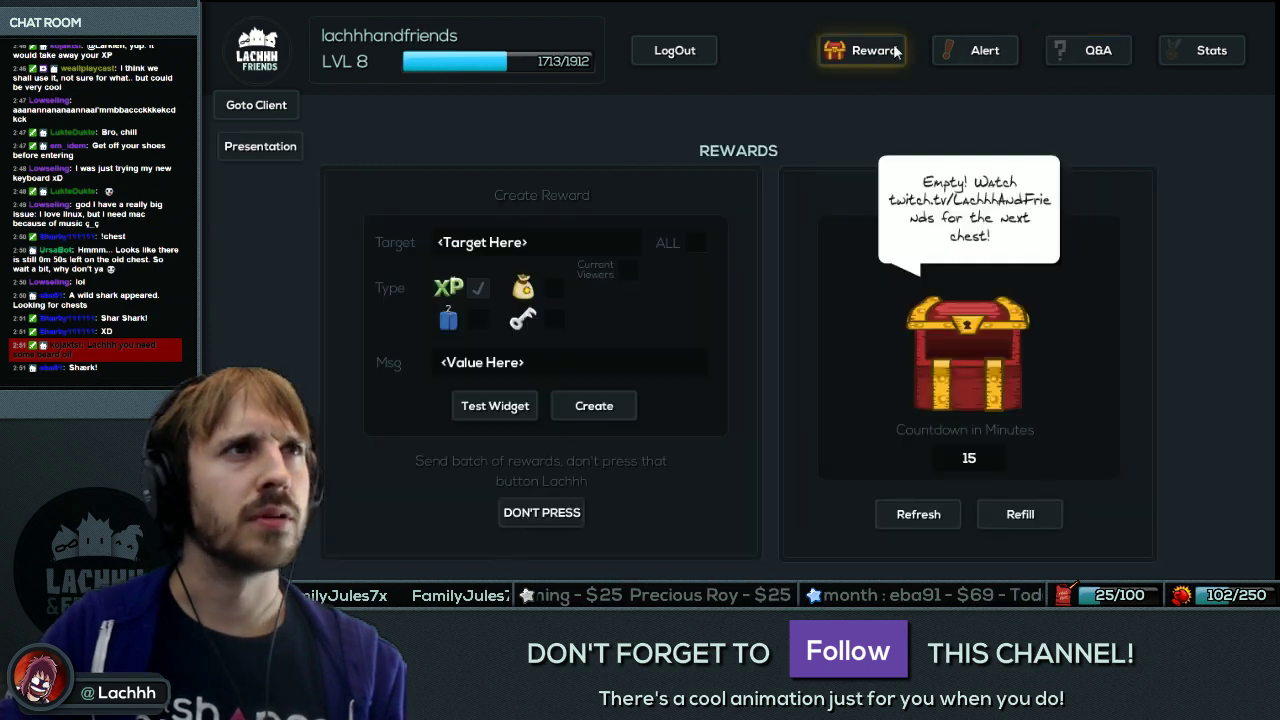
pyautogui.click(1020, 514)
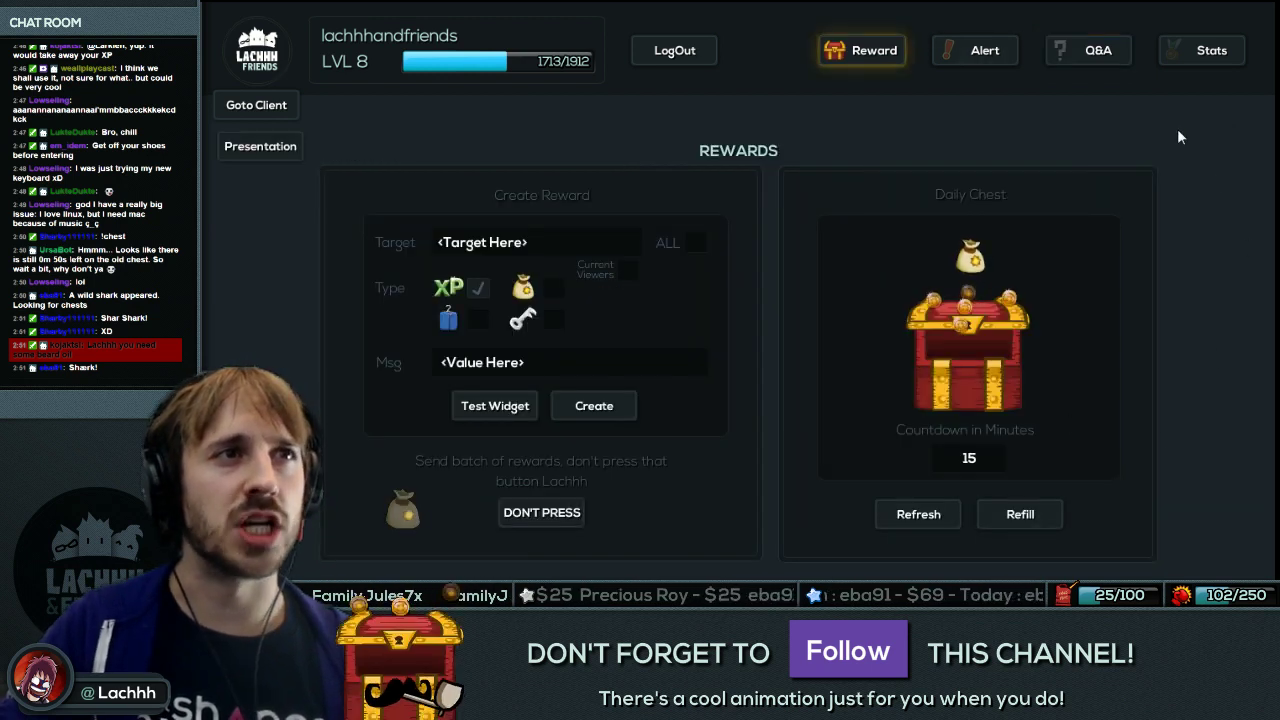
# On the client Equip page, try a head and browse the arm, sword, shield, sixth, pipe and head slots.
pyautogui.click(283, 107)
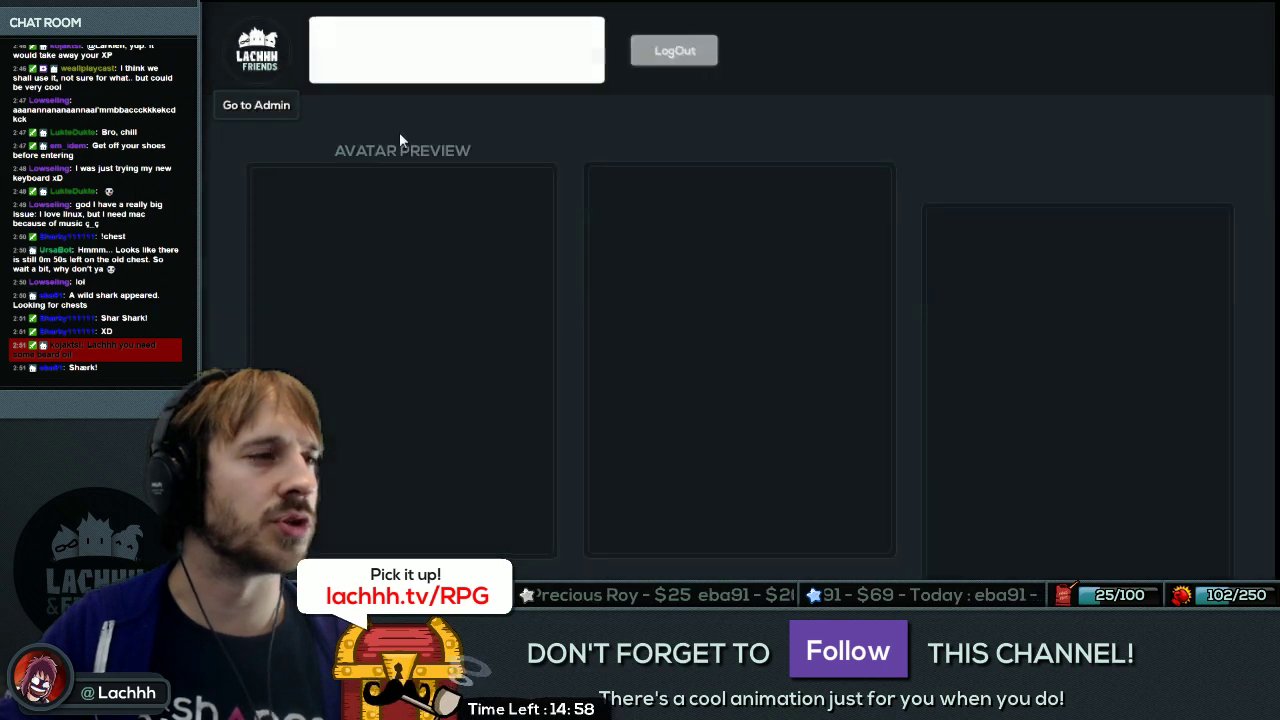
pyautogui.click(1016, 55)
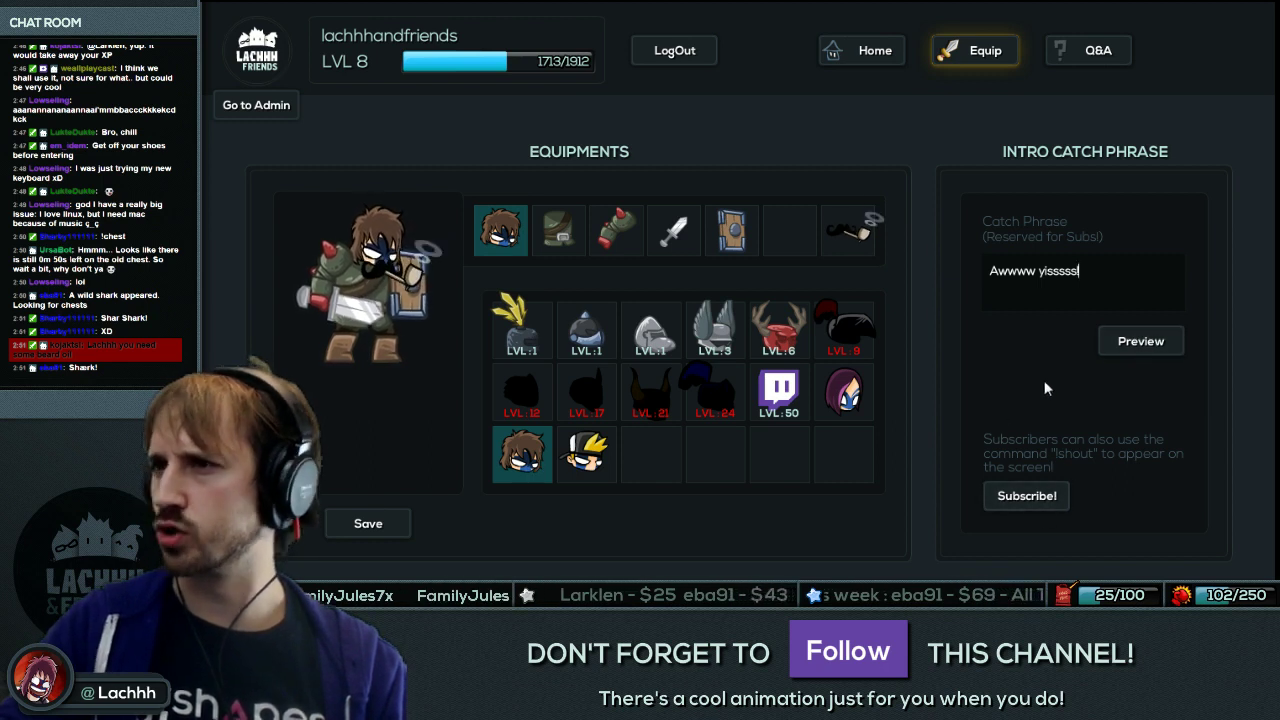
pyautogui.click(586, 456)
pyautogui.click(587, 457)
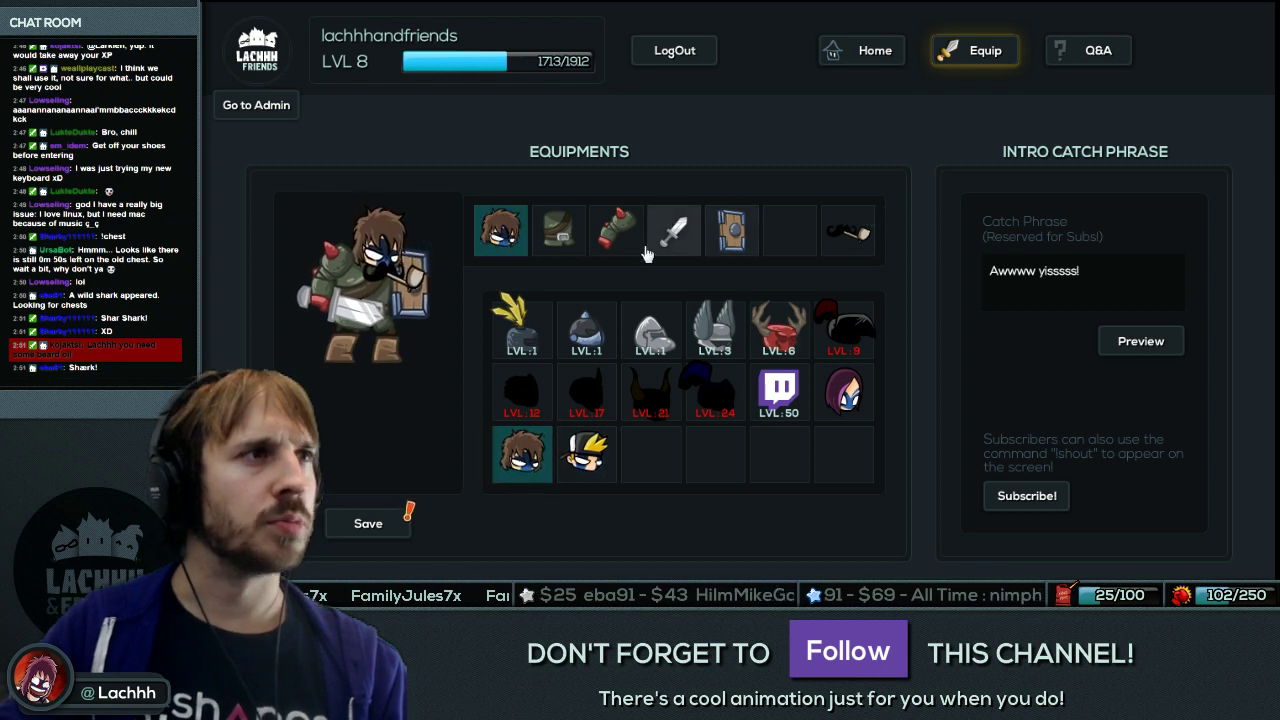
pyautogui.click(616, 230)
pyautogui.click(674, 230)
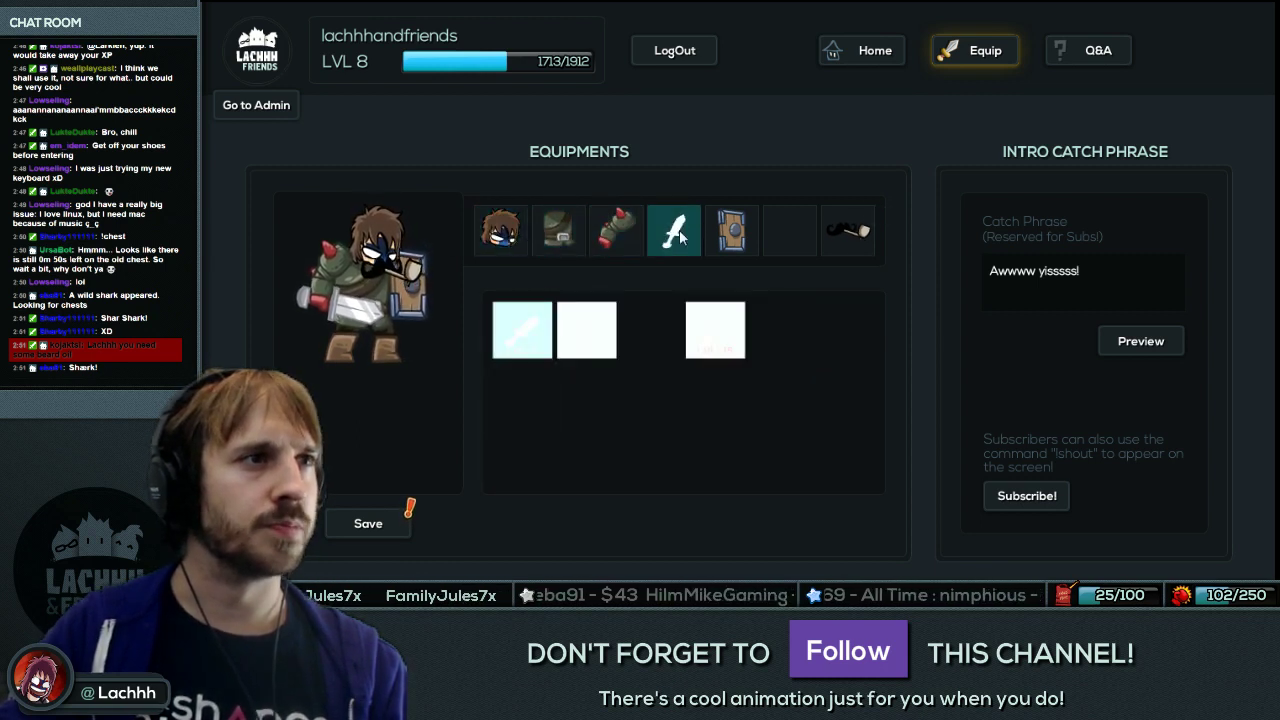
pyautogui.click(731, 230)
pyautogui.click(790, 232)
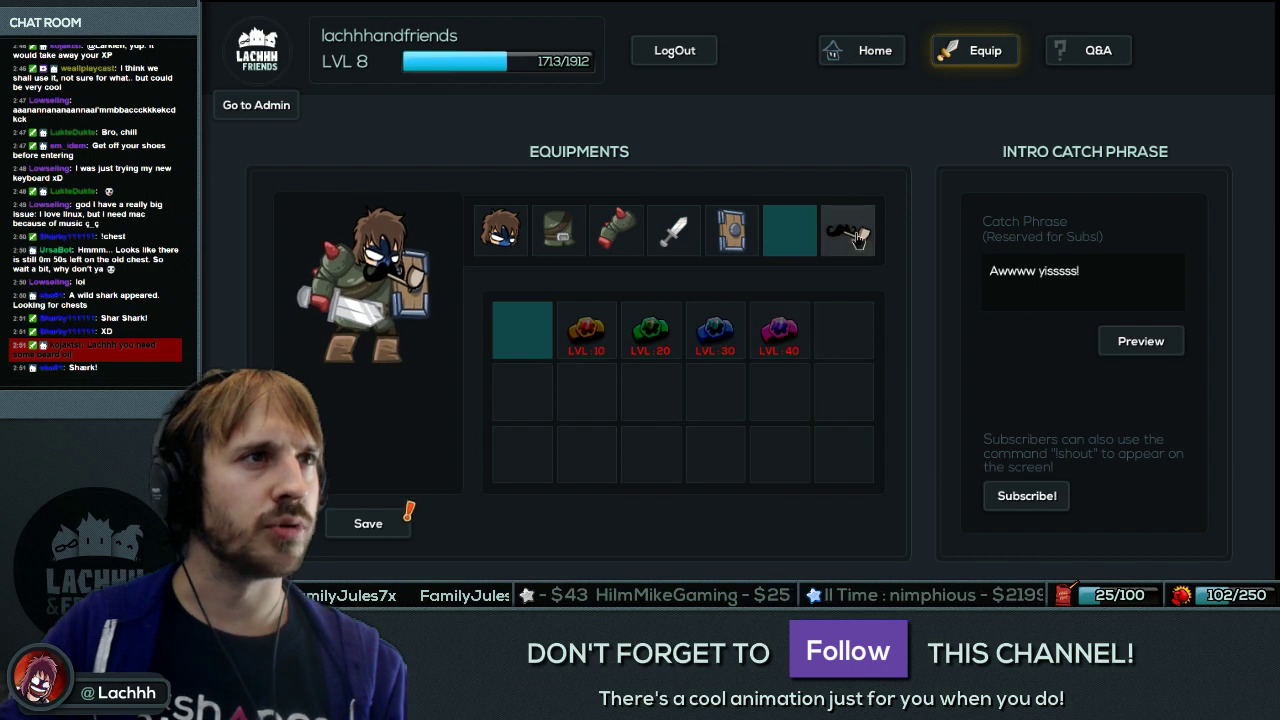
pyautogui.click(849, 232)
pyautogui.click(500, 230)
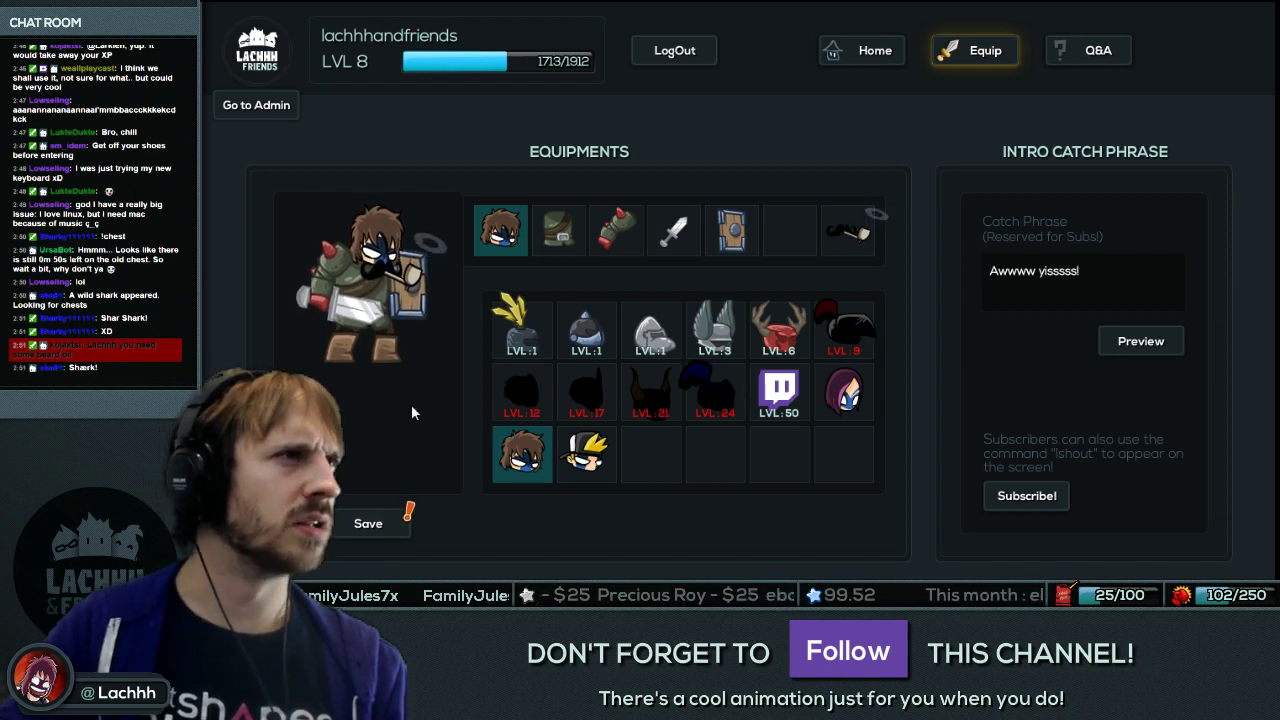
# Equip the first dark armor on the avatar and return to the client Home page.
pyautogui.click(558, 230)
pyautogui.click(512, 335)
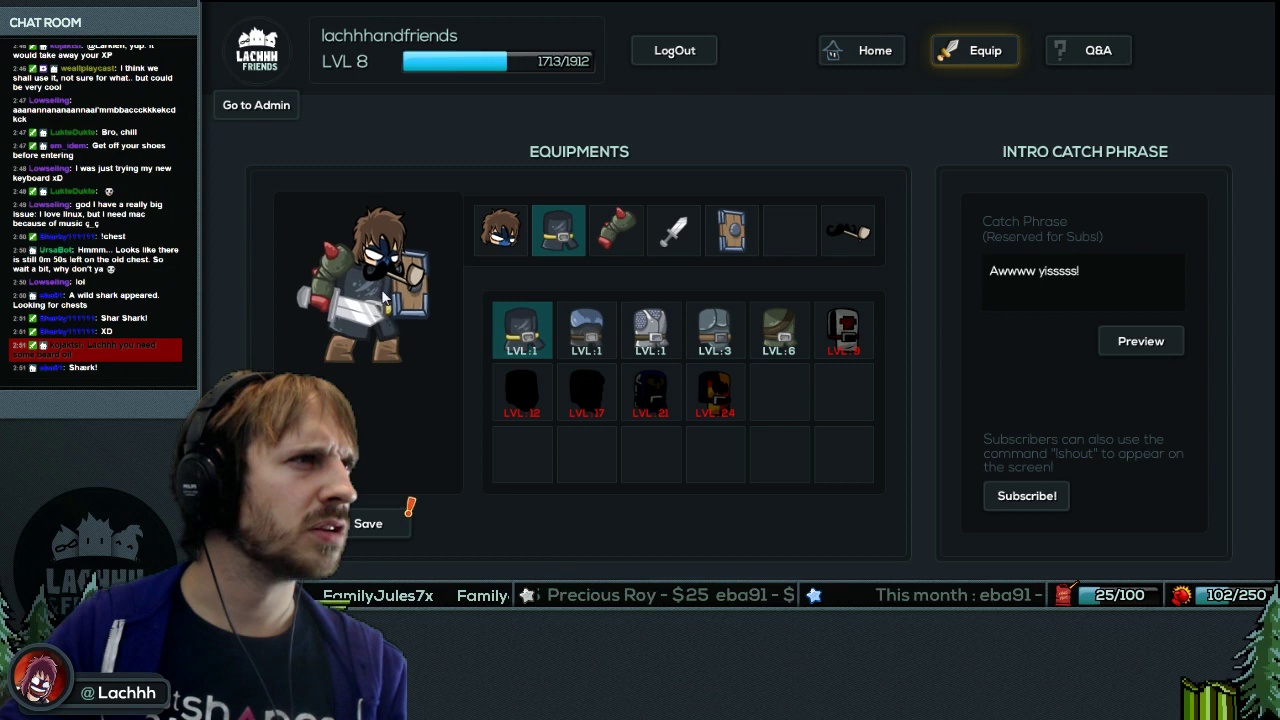
pyautogui.click(500, 230)
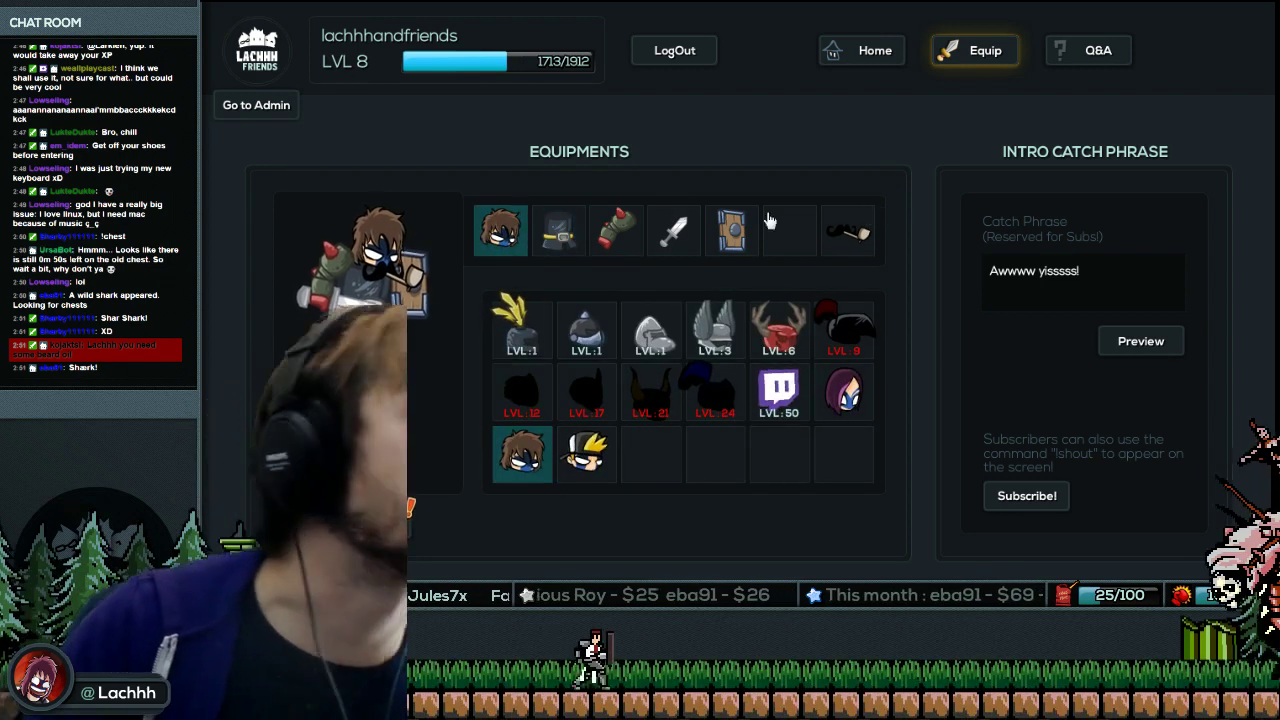
pyautogui.click(898, 55)
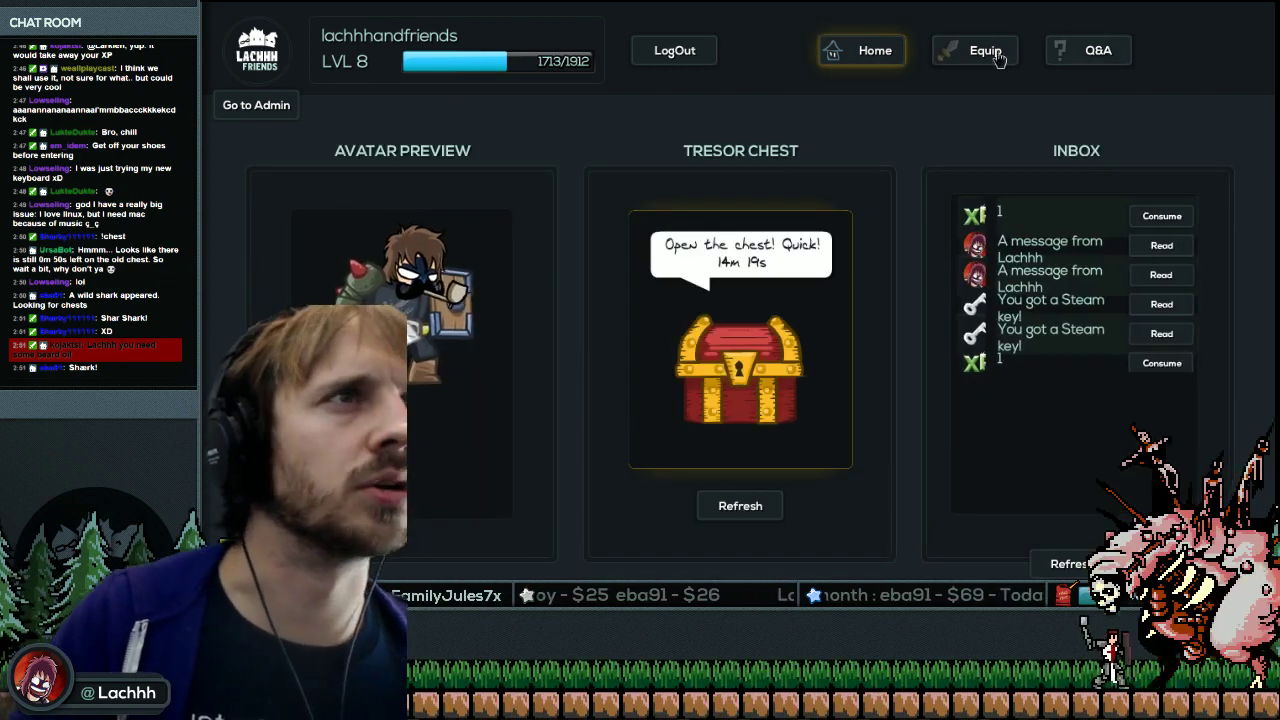
# In Flash, open UI_ClientEquip from the Library, inspect its timeline tween, then exit to the parent.
pyautogui.click(975, 50)
pyautogui.hotkey('alt', 'Tab')
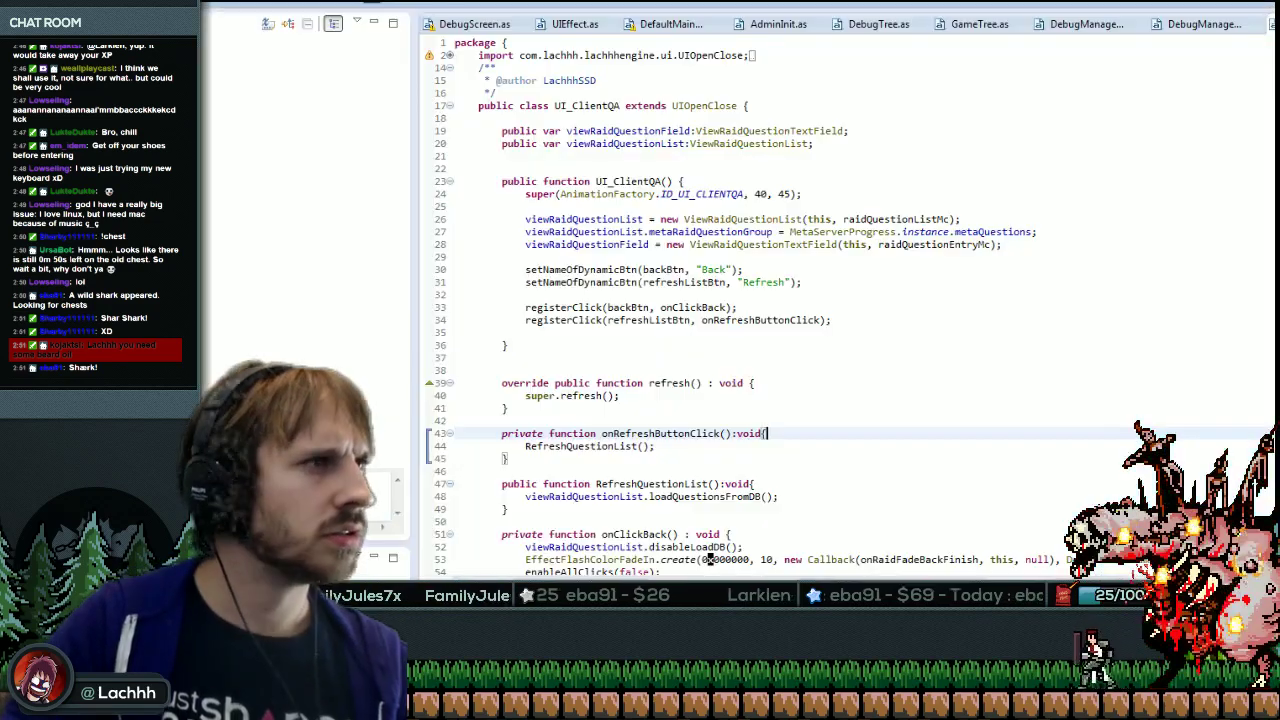
pyautogui.hotkey('alt', 'Tab')
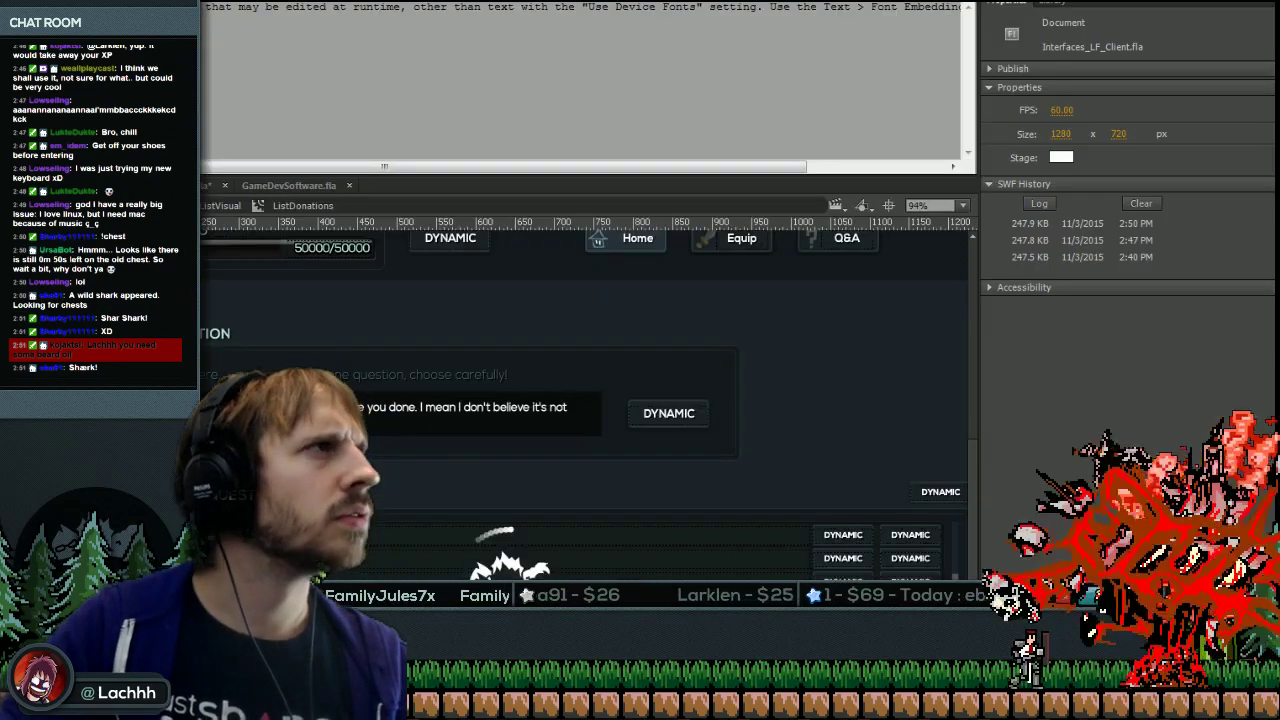
pyautogui.hotkey('ctrl', 'alt', 't')
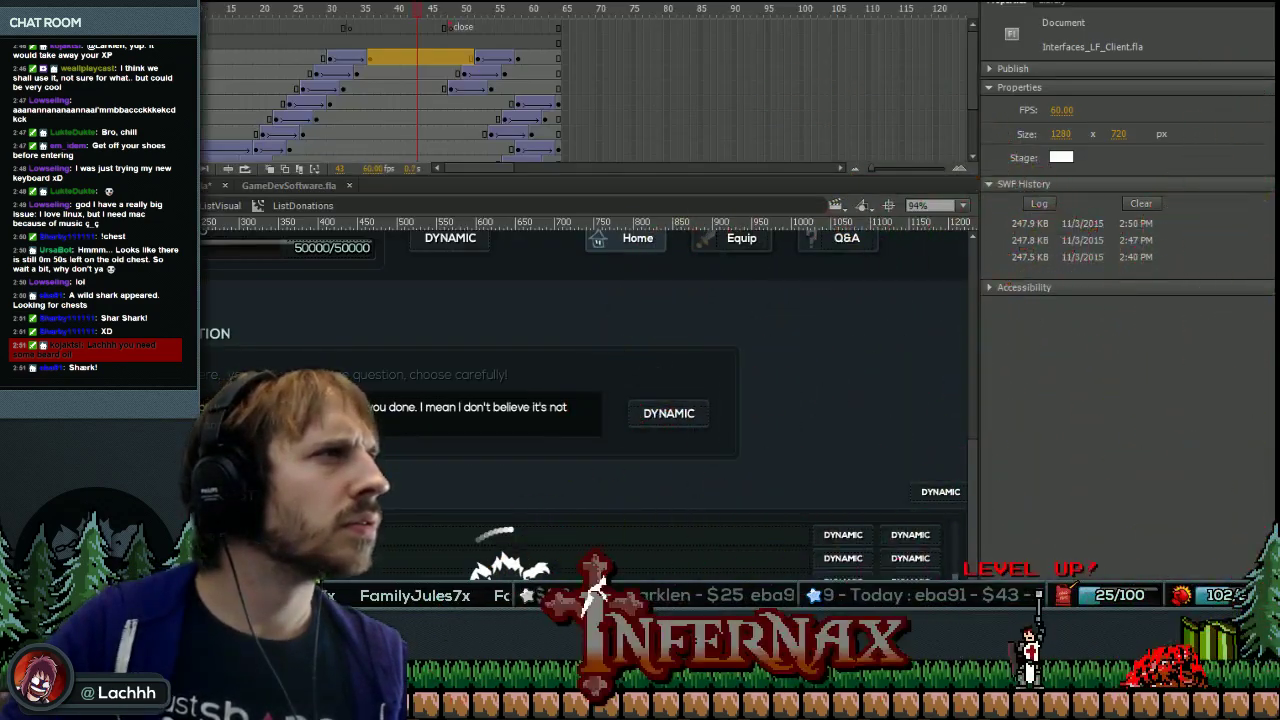
pyautogui.hotkey('ctrl', 'l')
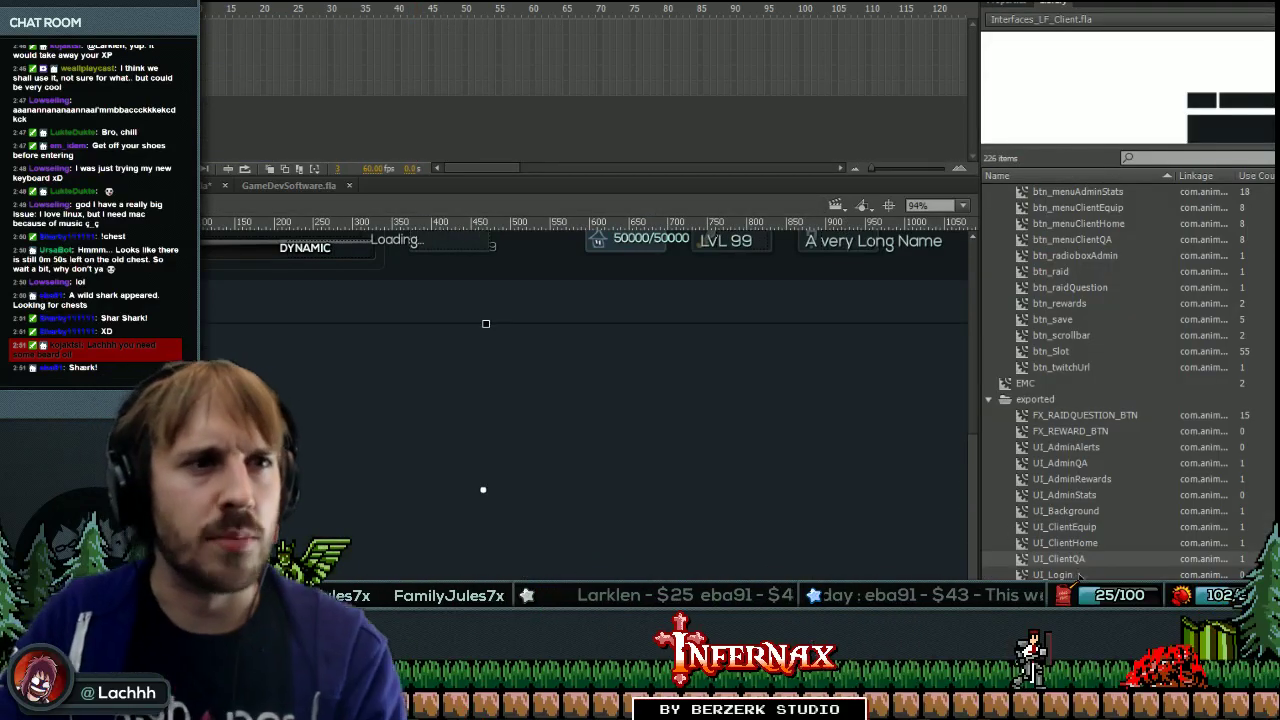
pyautogui.click(1020, 530)
pyautogui.doubleClick(1020, 530)
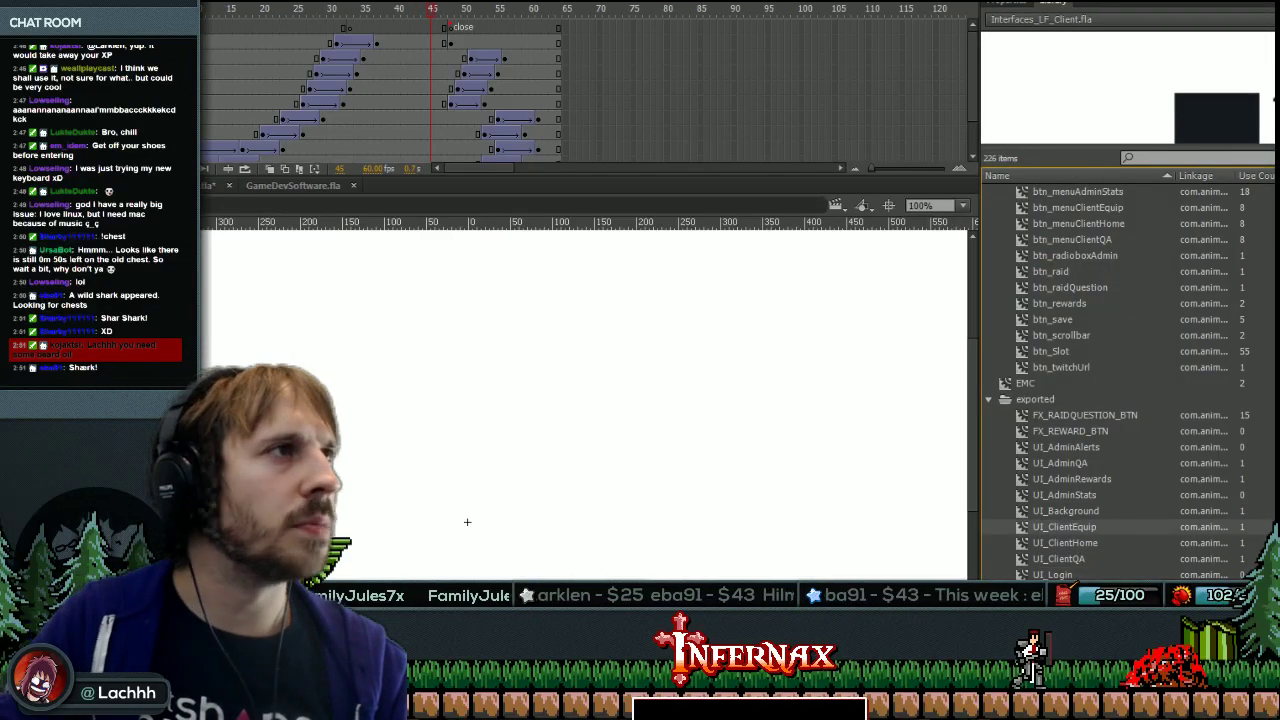
pyautogui.click(388, 103)
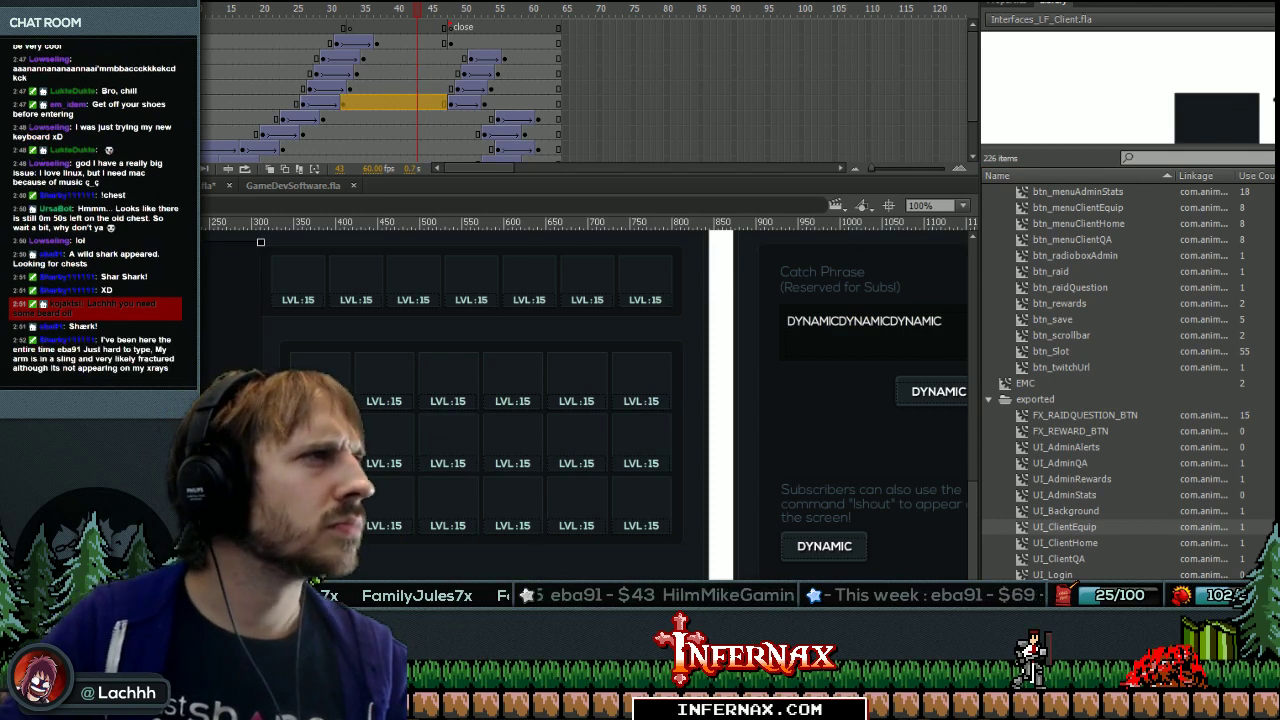
pyautogui.doubleClick(260, 242)
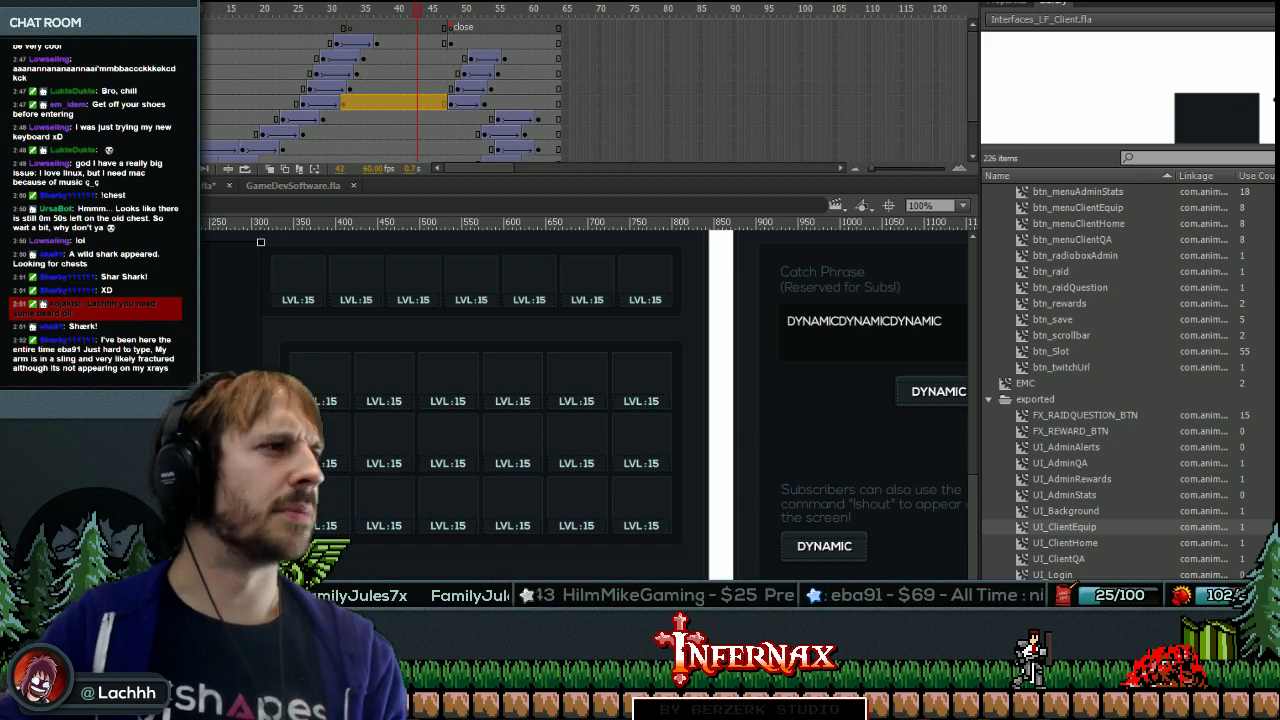
# Select the previewMc clip to check its properties, then open UI_ClientHome from the Library.
pyautogui.click(1012, 4)
pyautogui.press('Escape')
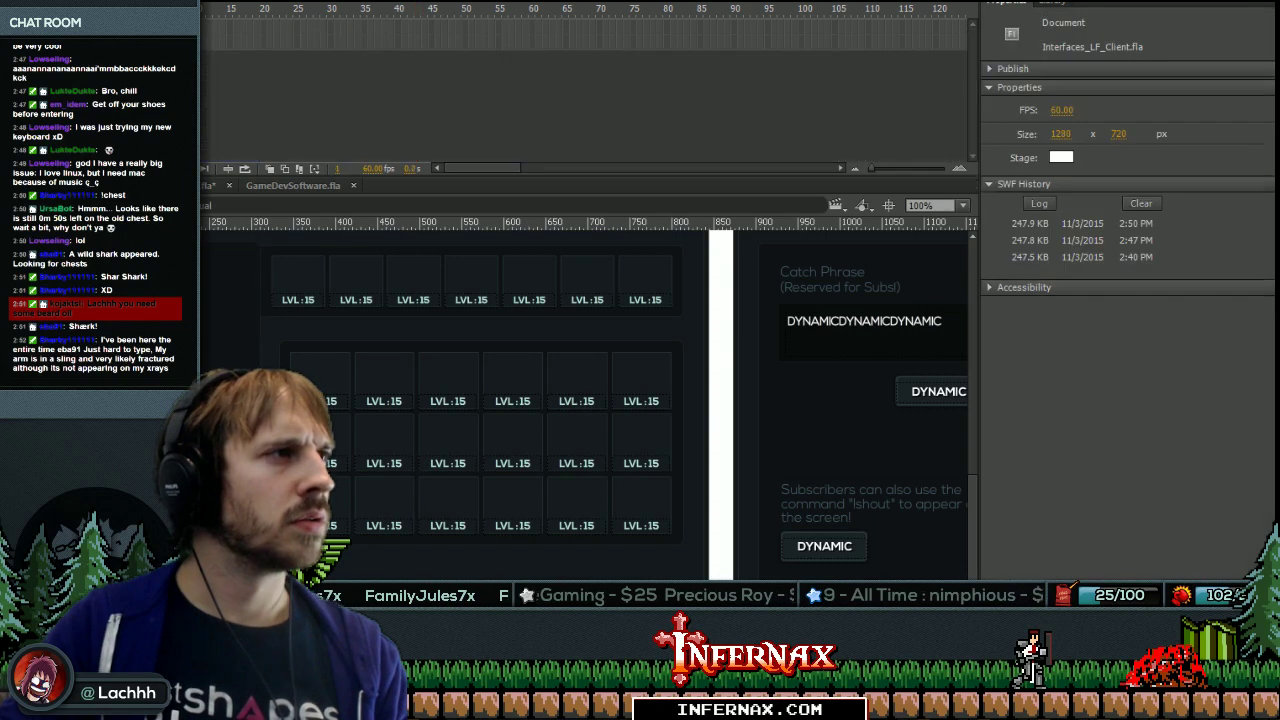
pyautogui.click(230, 300)
pyautogui.hscroll(-3, 585, 400)
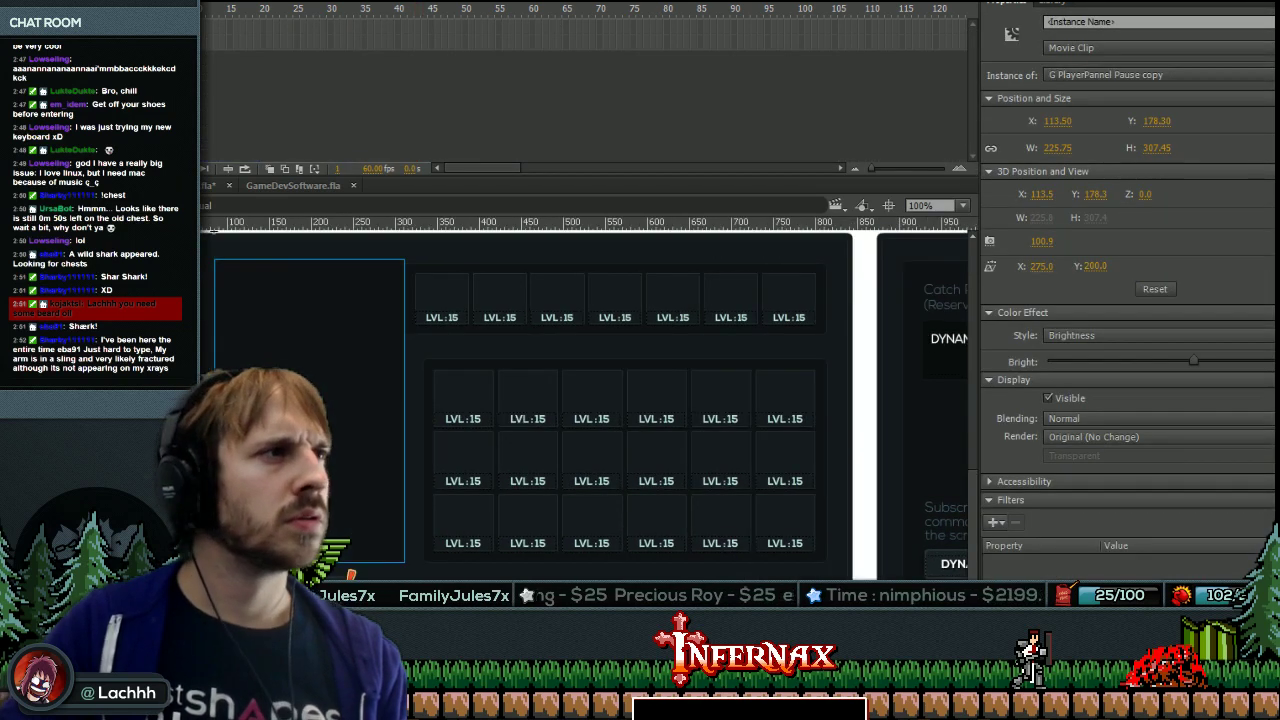
pyautogui.press('Escape')
pyautogui.click(309, 341)
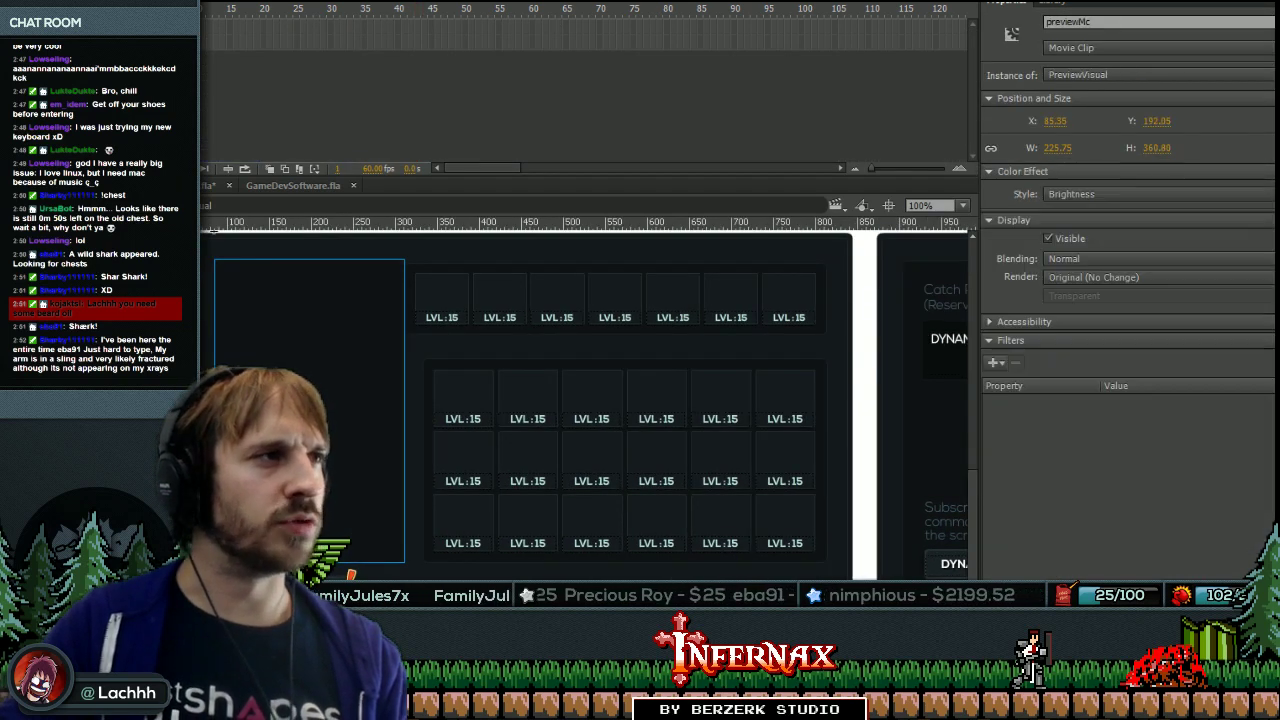
pyautogui.hotkey('ctrl', 'l')
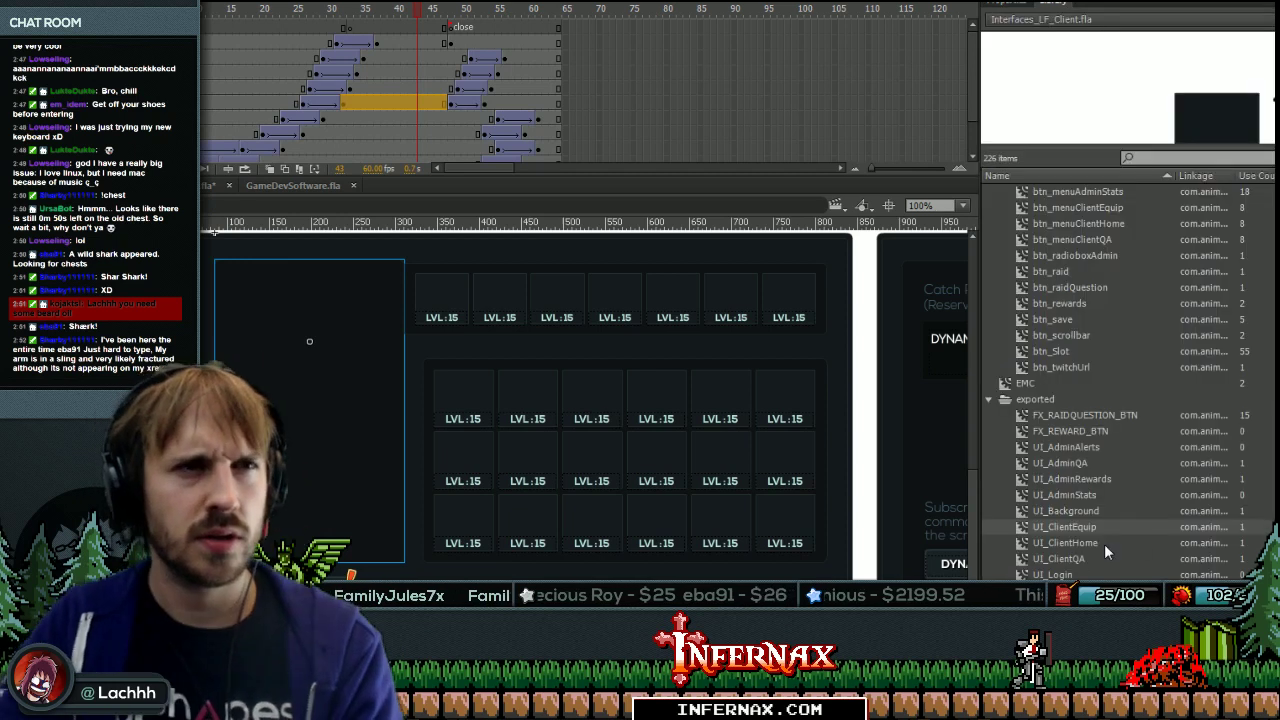
pyautogui.click(1036, 548)
pyautogui.doubleClick(1028, 548)
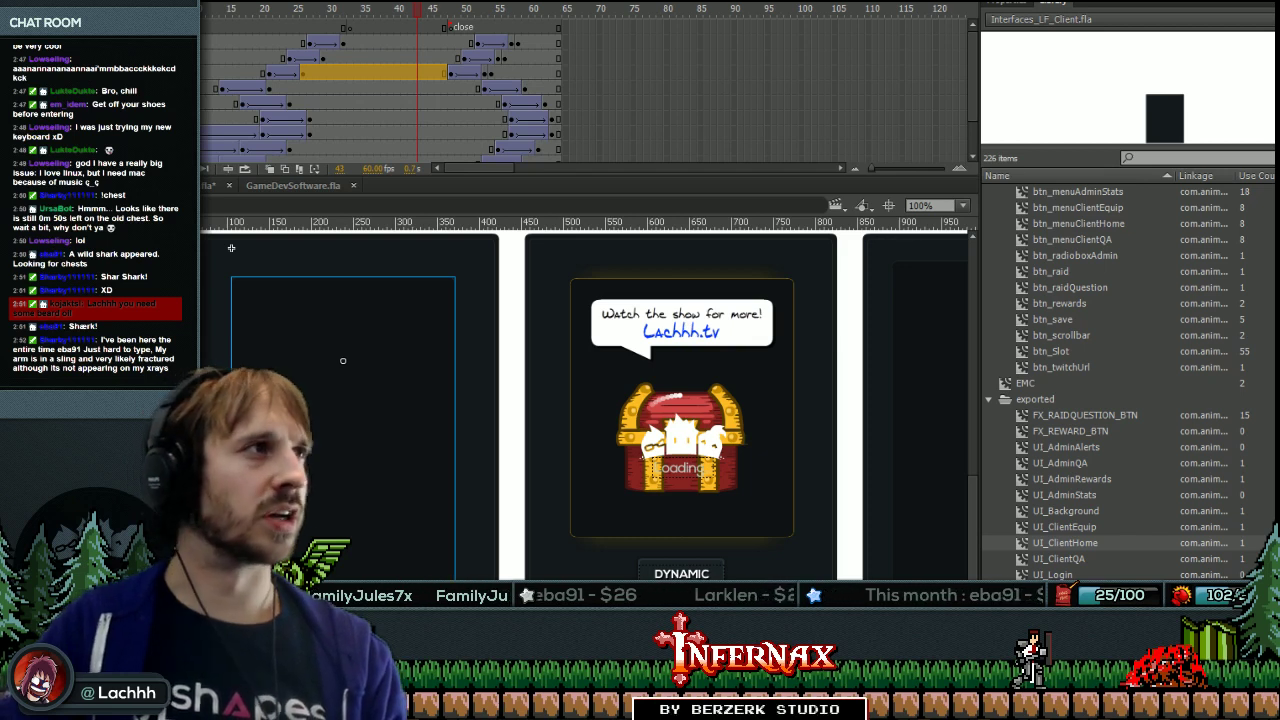
# Read the Home preview panel's position and size, then reopen UI_ClientEquip from the Library.
pyautogui.doubleClick(231, 248)
pyautogui.click(343, 429)
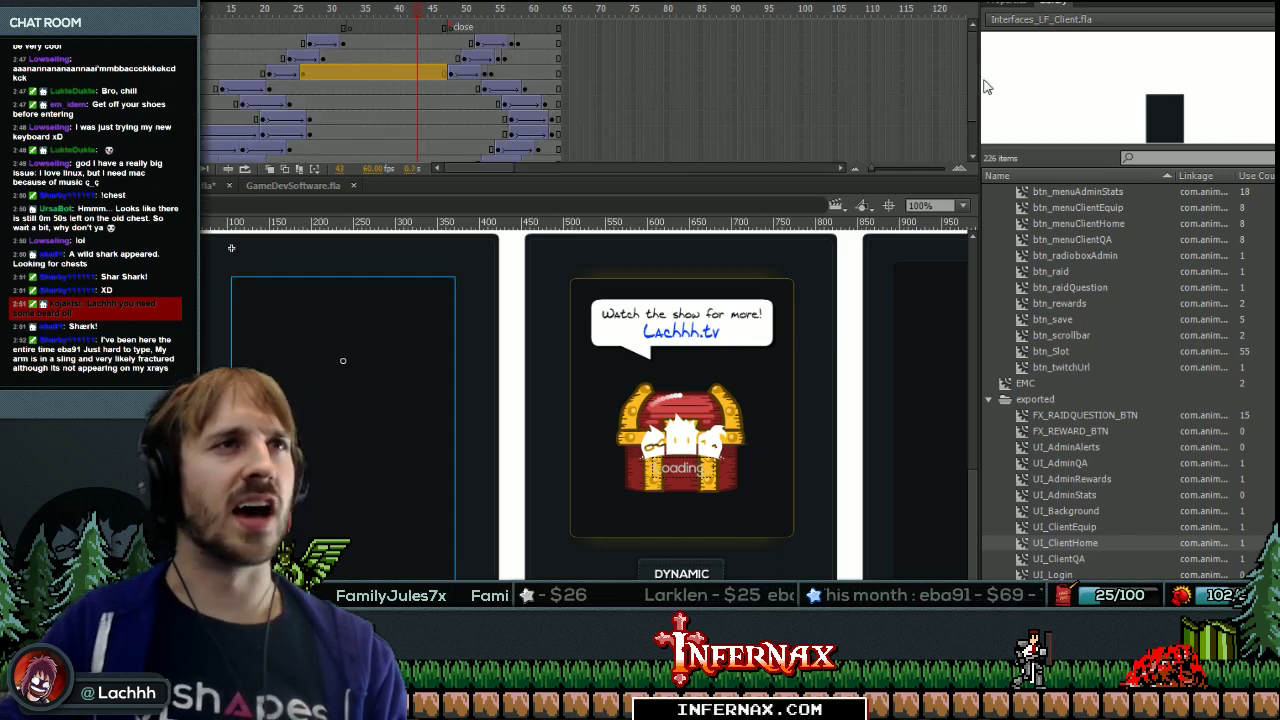
pyautogui.click(1008, 5)
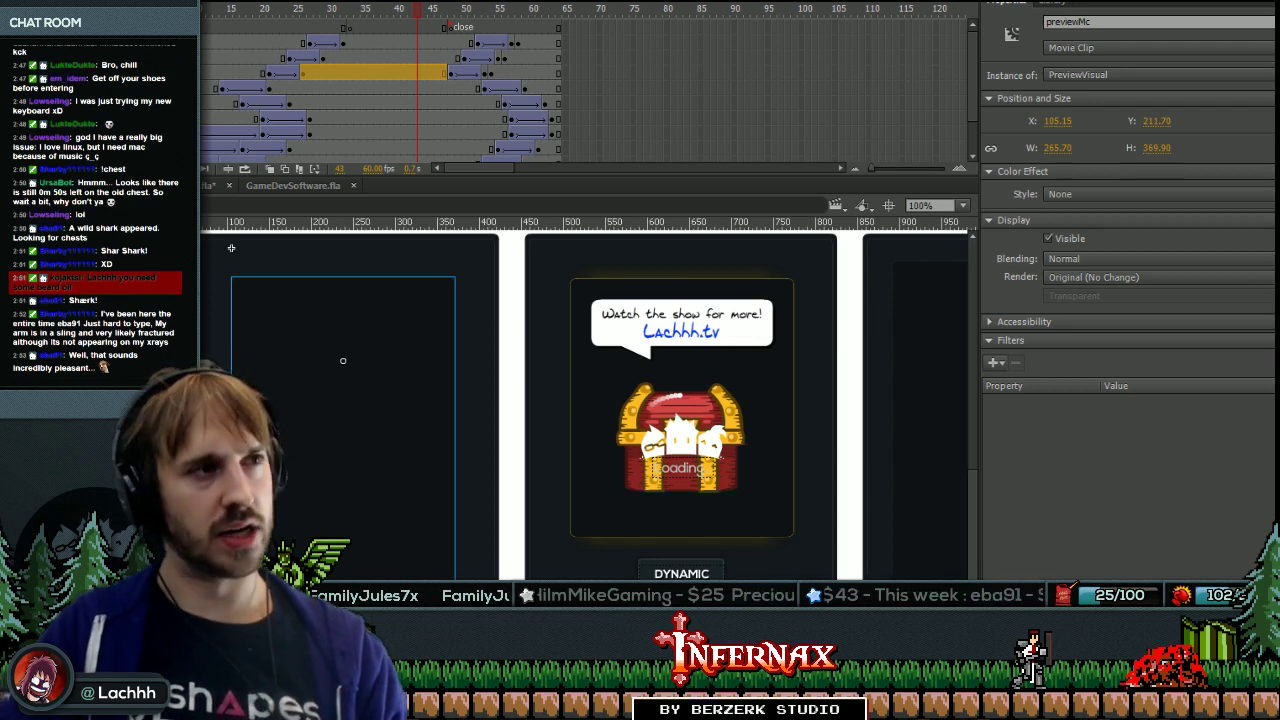
pyautogui.moveTo(231, 248); pyautogui.dragTo(62, 296)
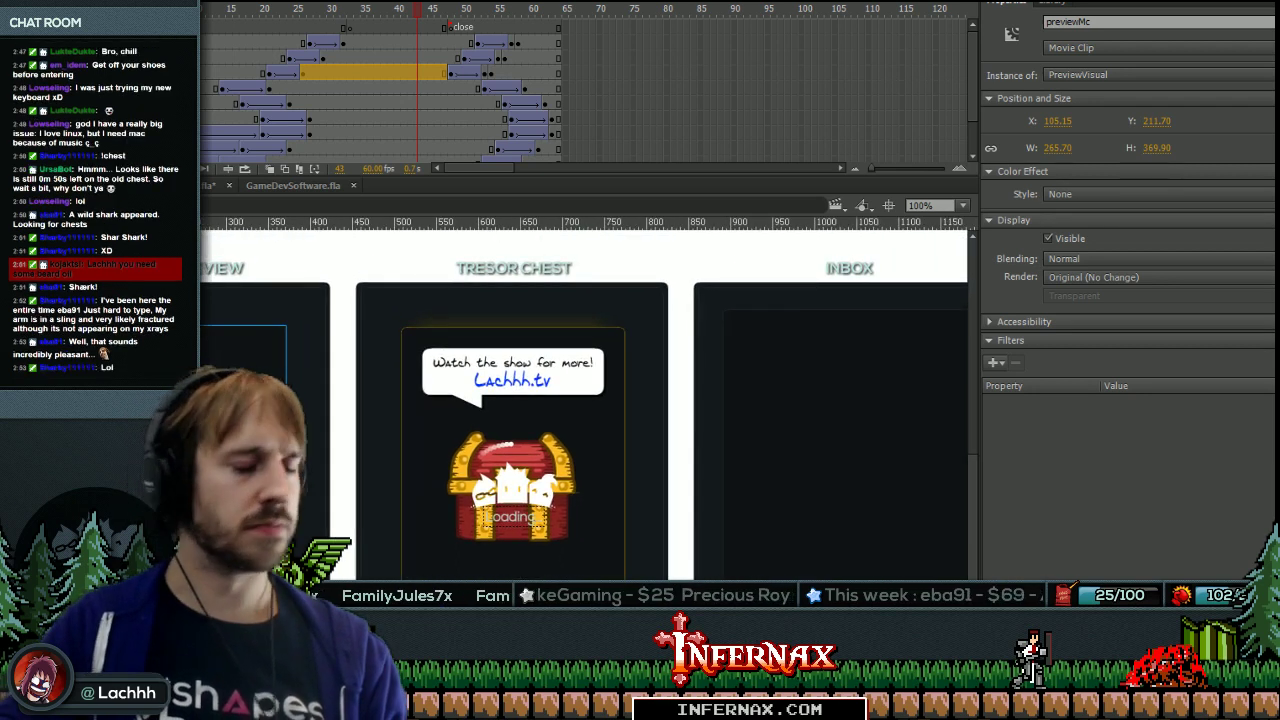
pyautogui.hotkey('ctrl', 'l')
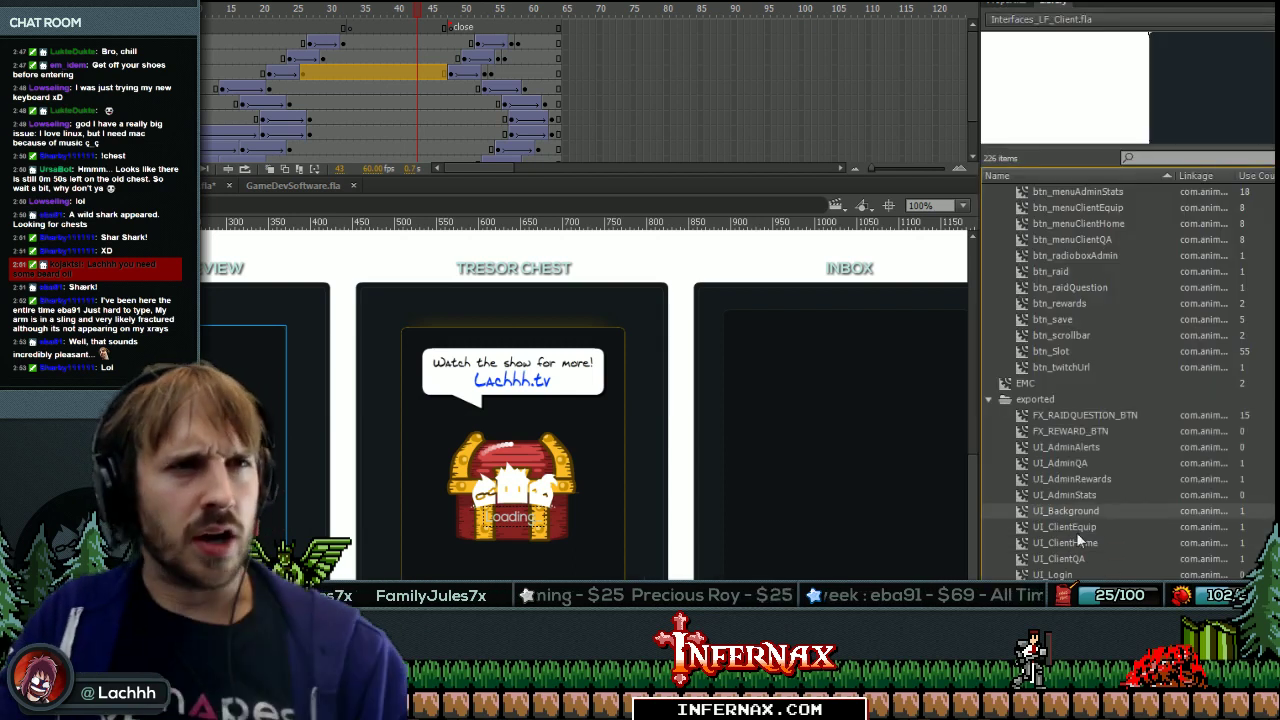
pyautogui.doubleClick(1024, 530)
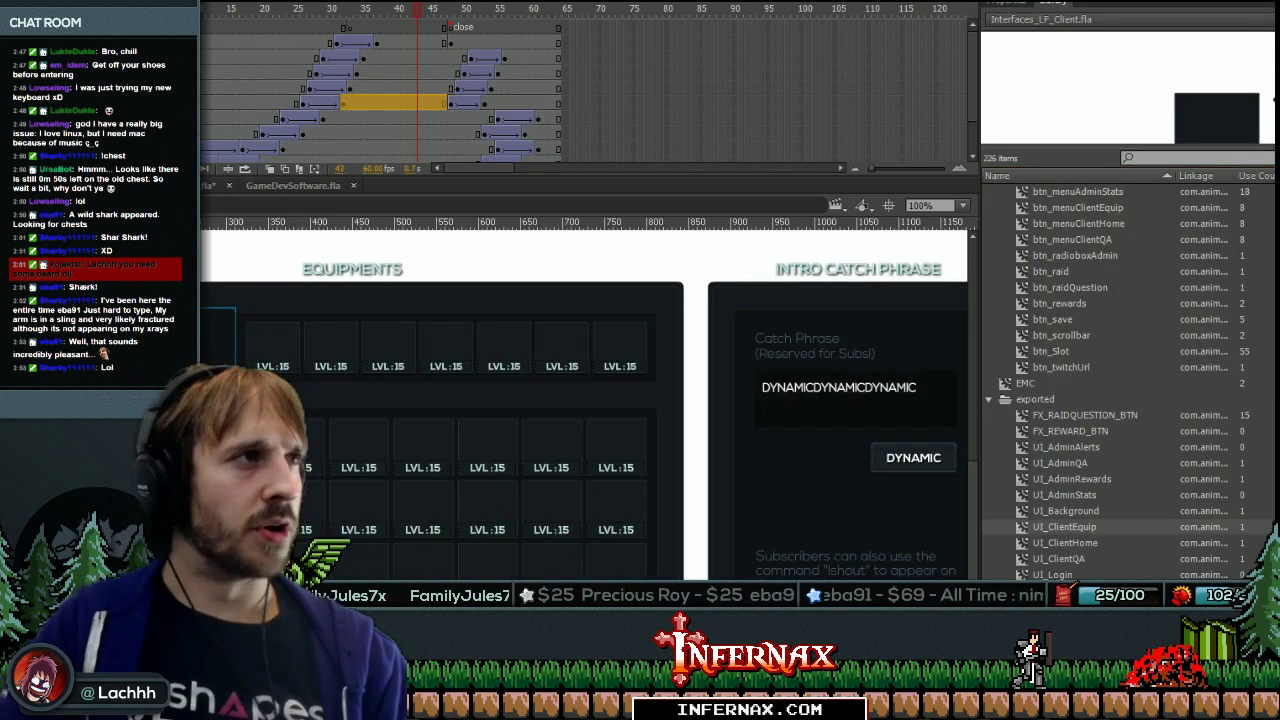
# Duplicate the previewMc clip's PreviewVisual symbol as PreviewVisualEquip without swapping.
pyautogui.click(1014, 4)
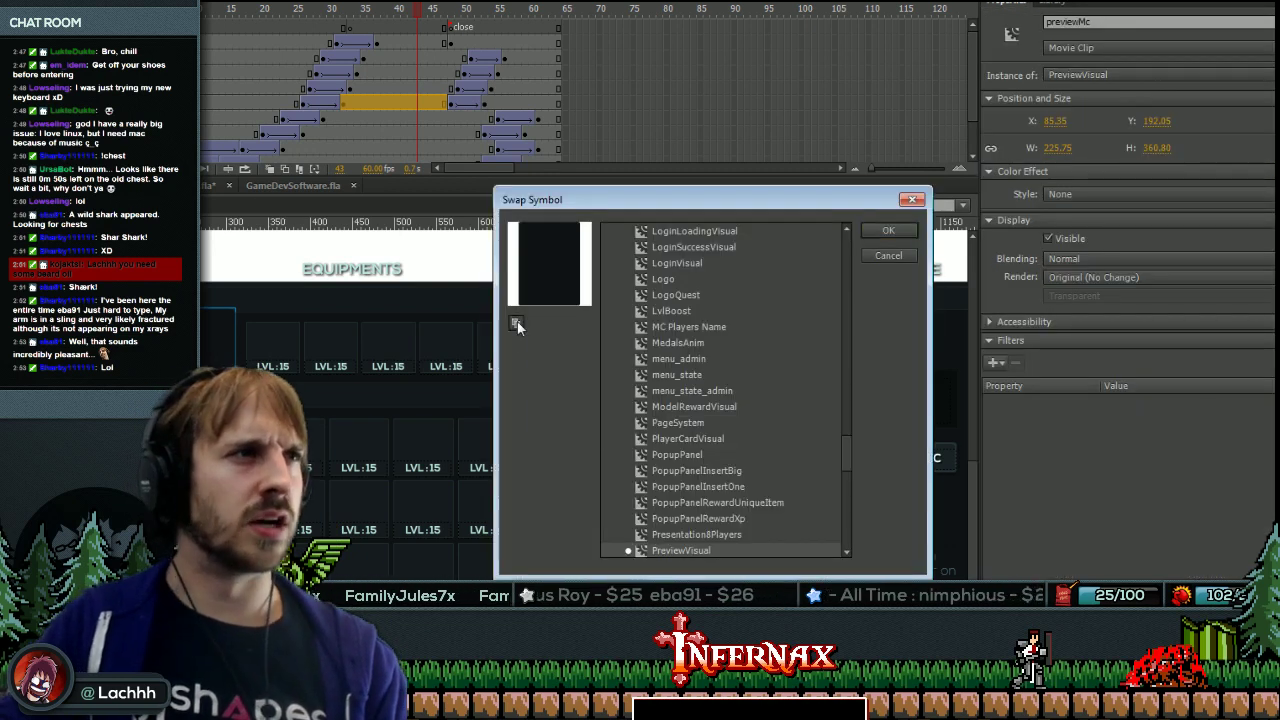
pyautogui.click(516, 323)
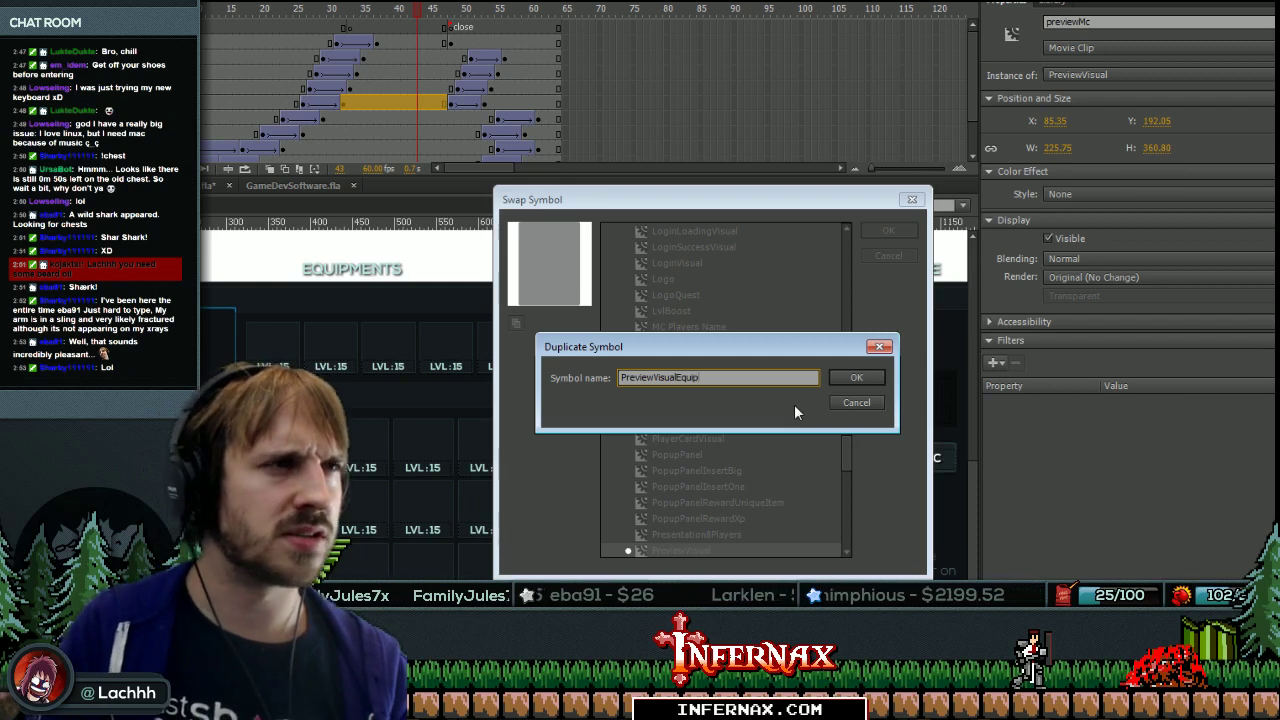
pyautogui.press('Return')
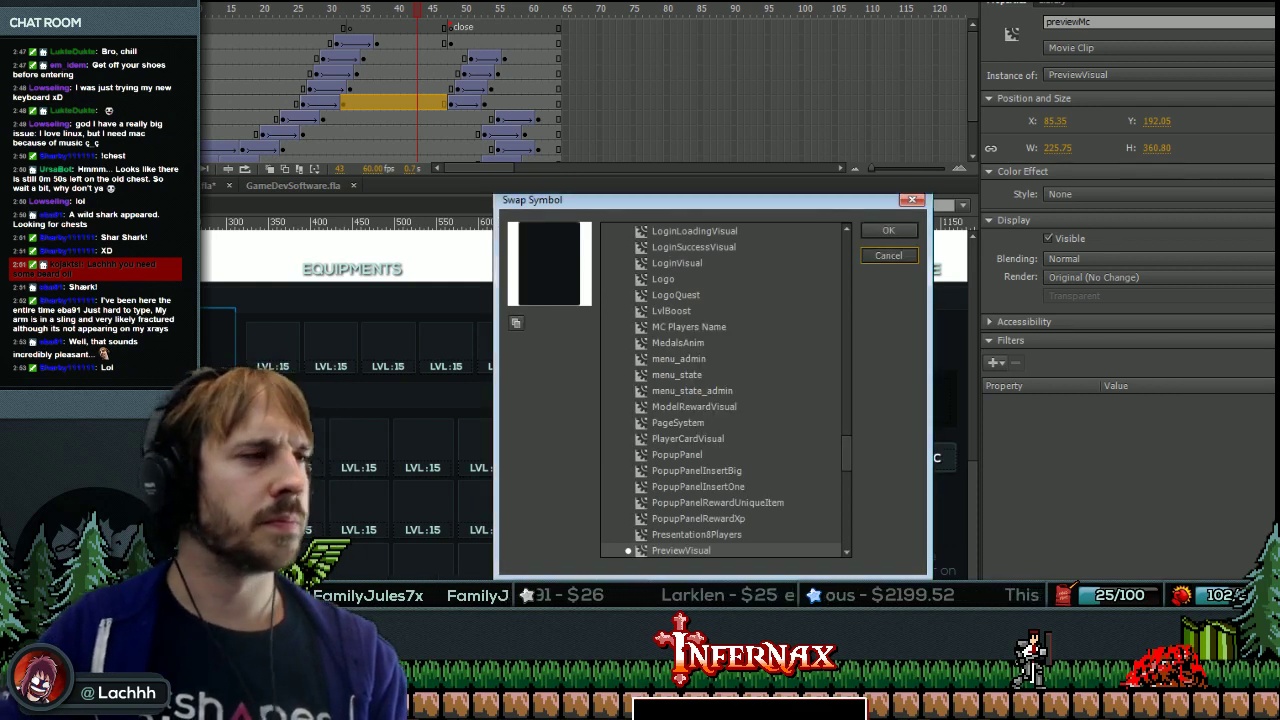
pyautogui.press('Return')
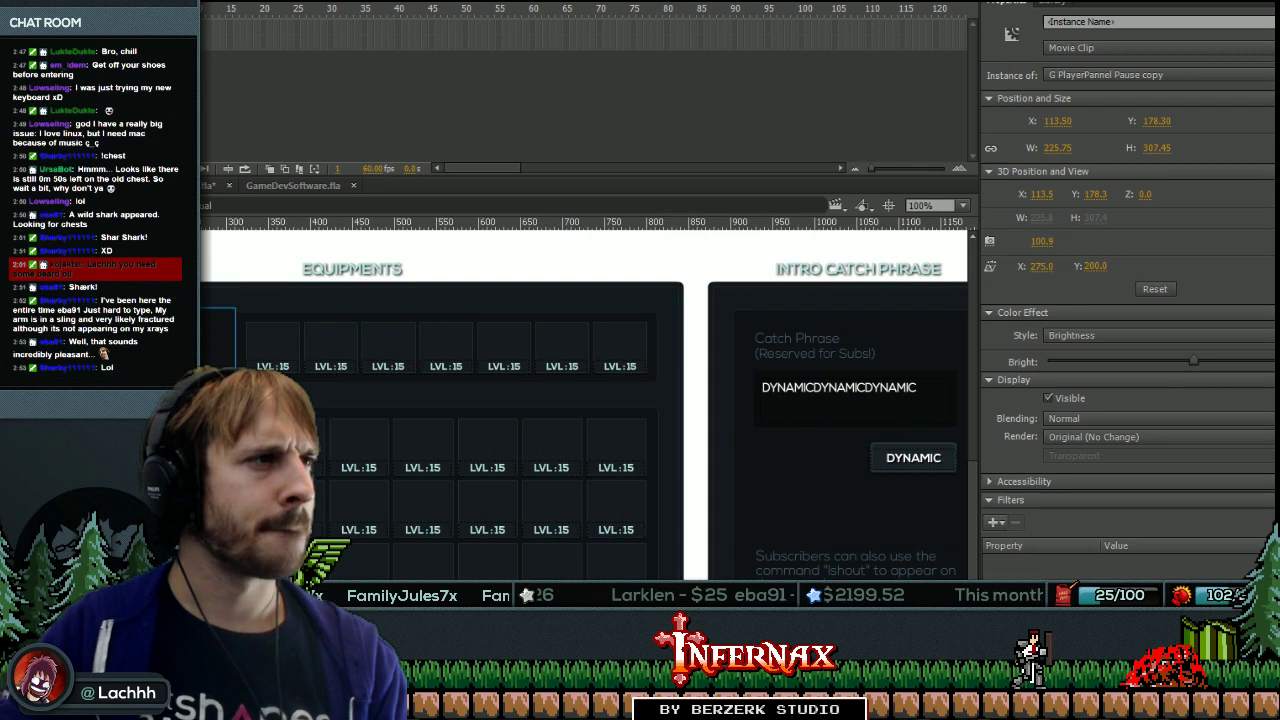
# Convert the previewMc clip into a new symbol named PreviewVisualEquip with F8.
pyautogui.click(480, 490)
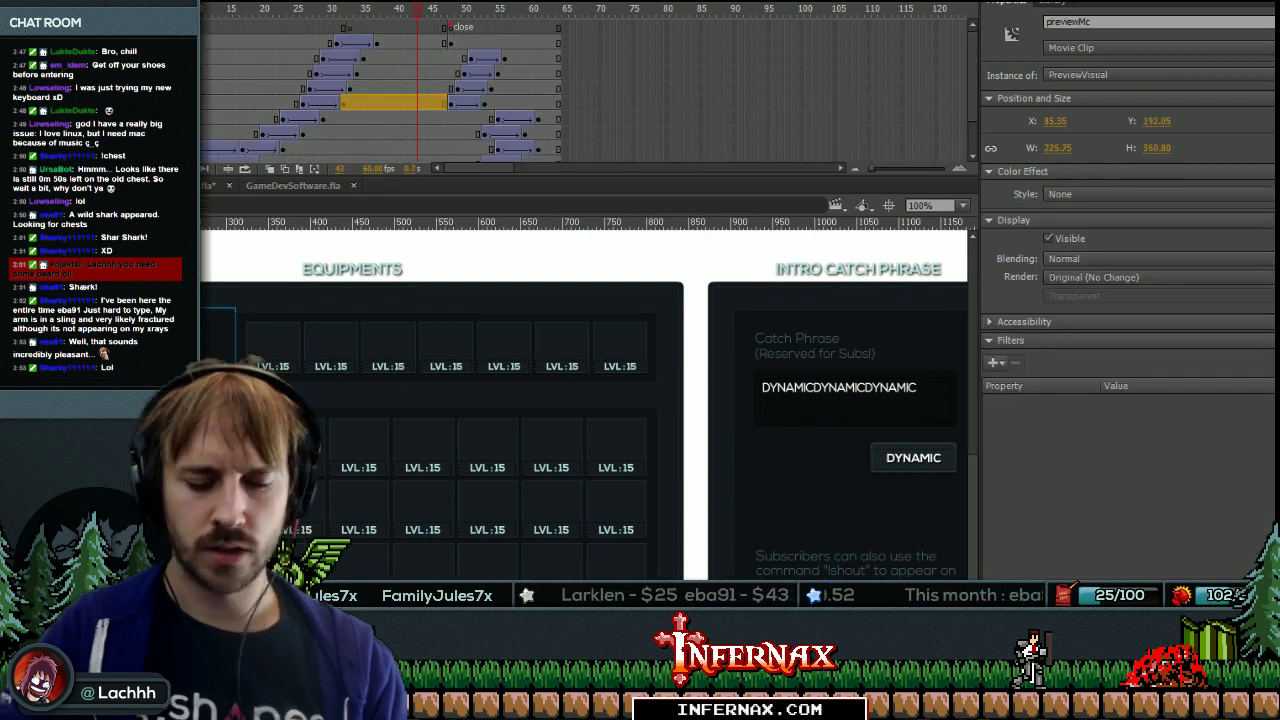
pyautogui.press('F8')
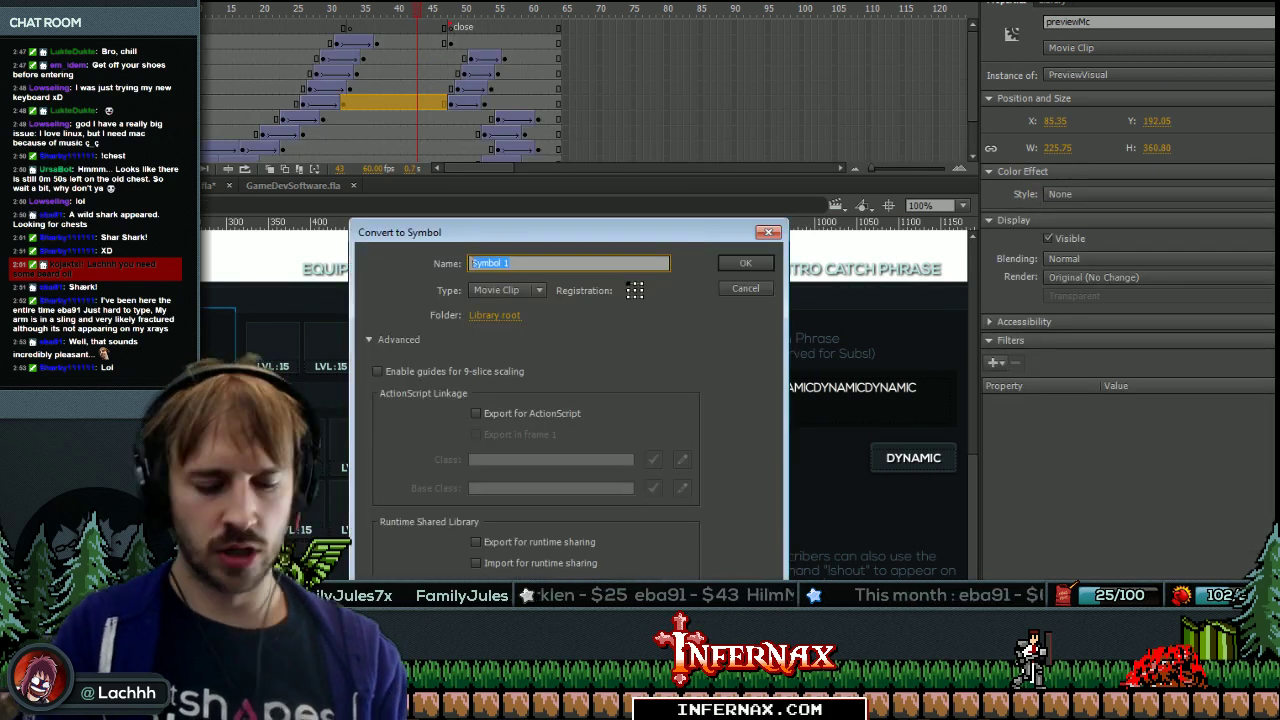
pyautogui.write('PreviewVisualE')
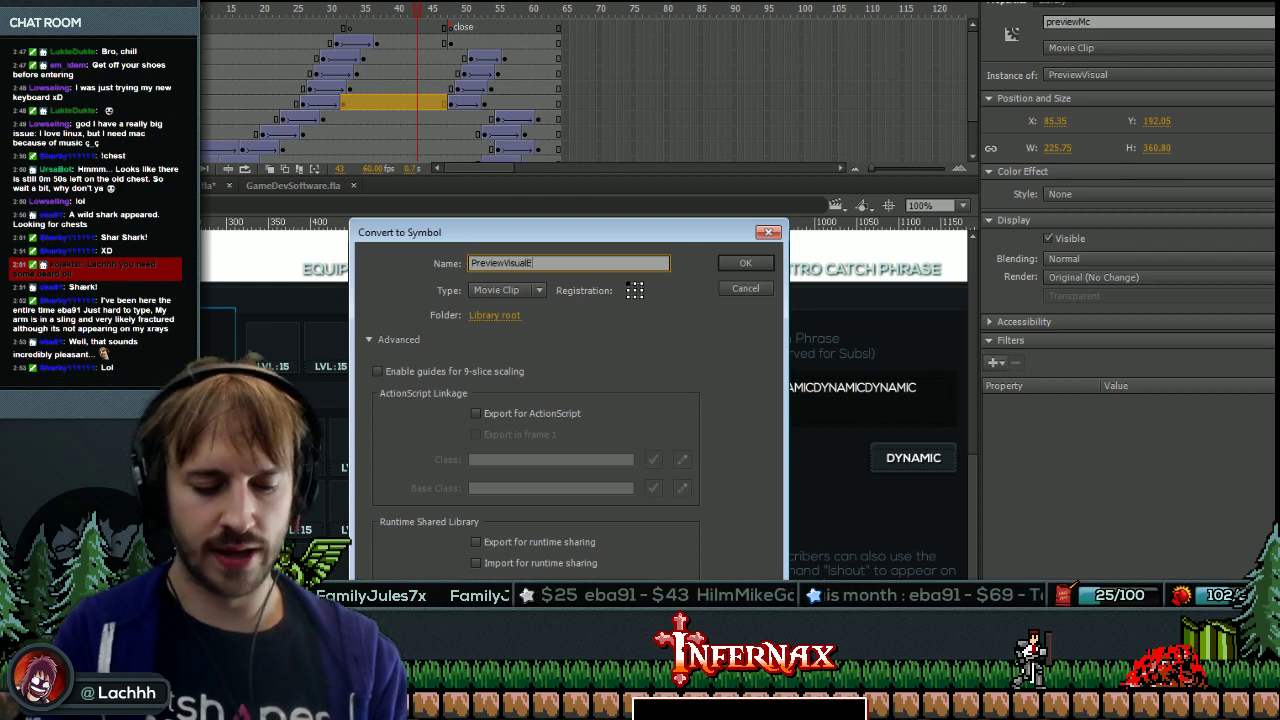
pyautogui.press('Return')
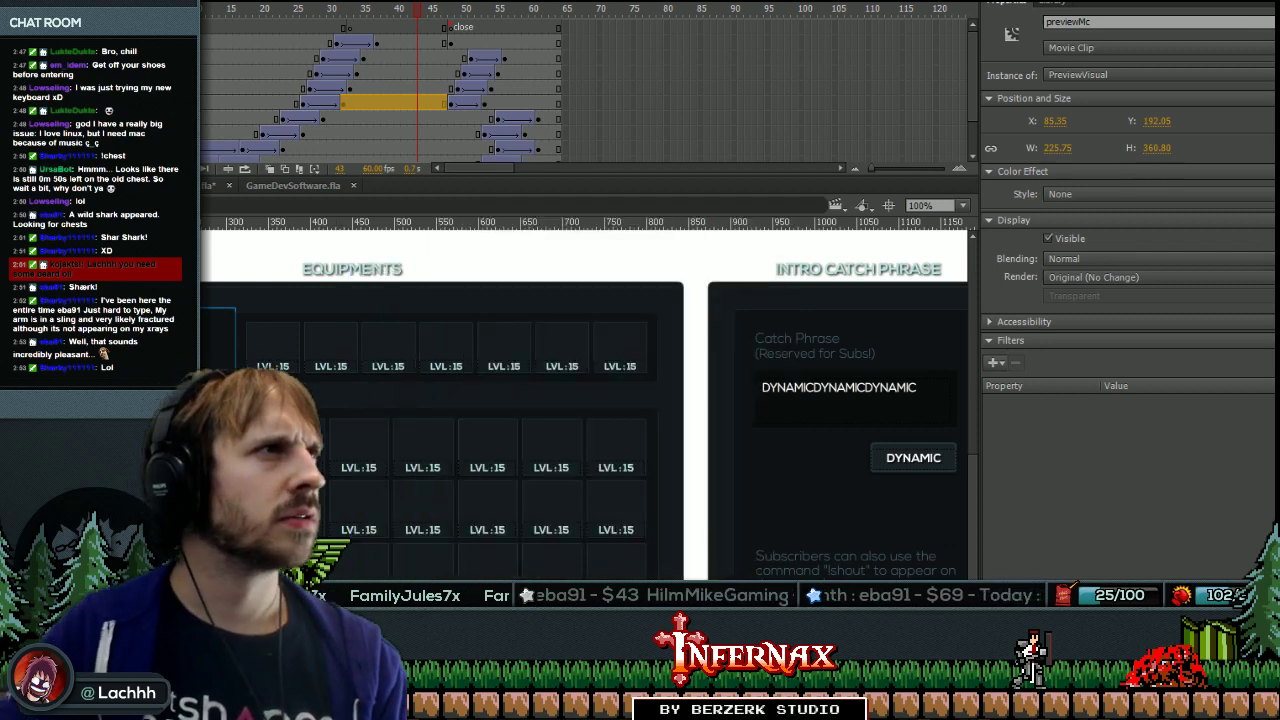
# Scrub the timeline tweens between frames 20 and 38 and cancel a symbol swap.
pyautogui.click(383, 103)
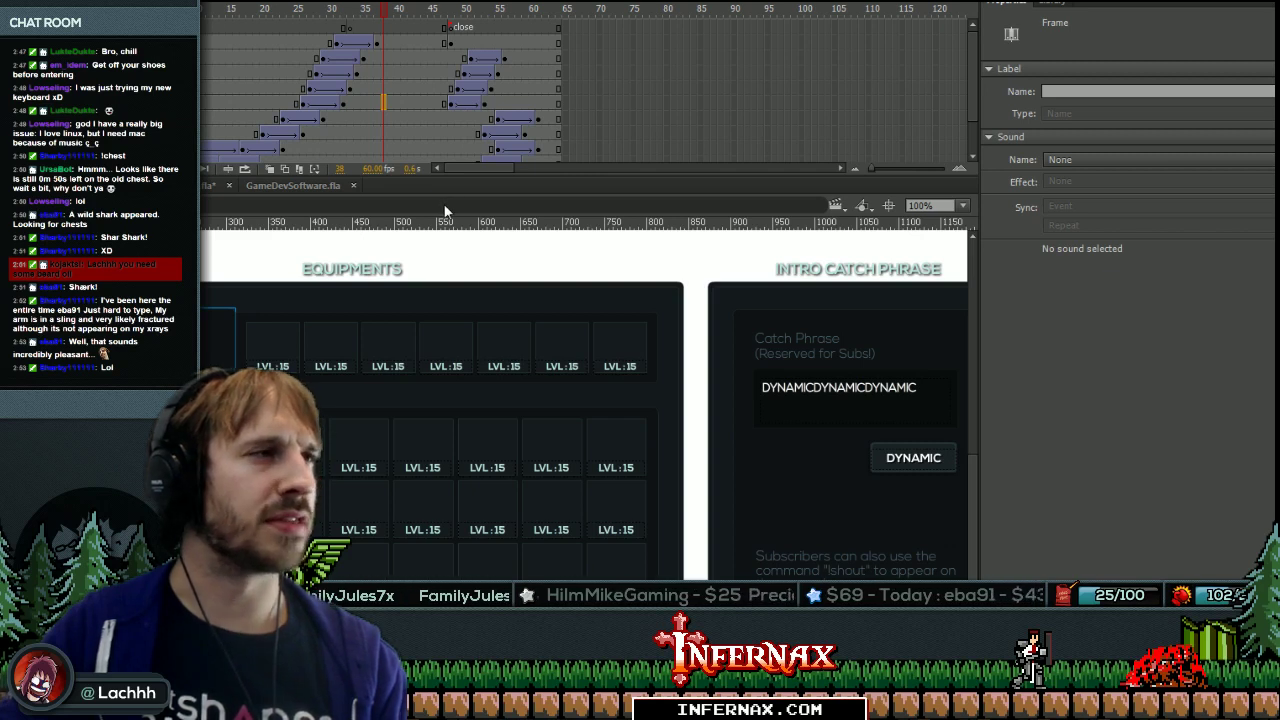
pyautogui.click(277, 103)
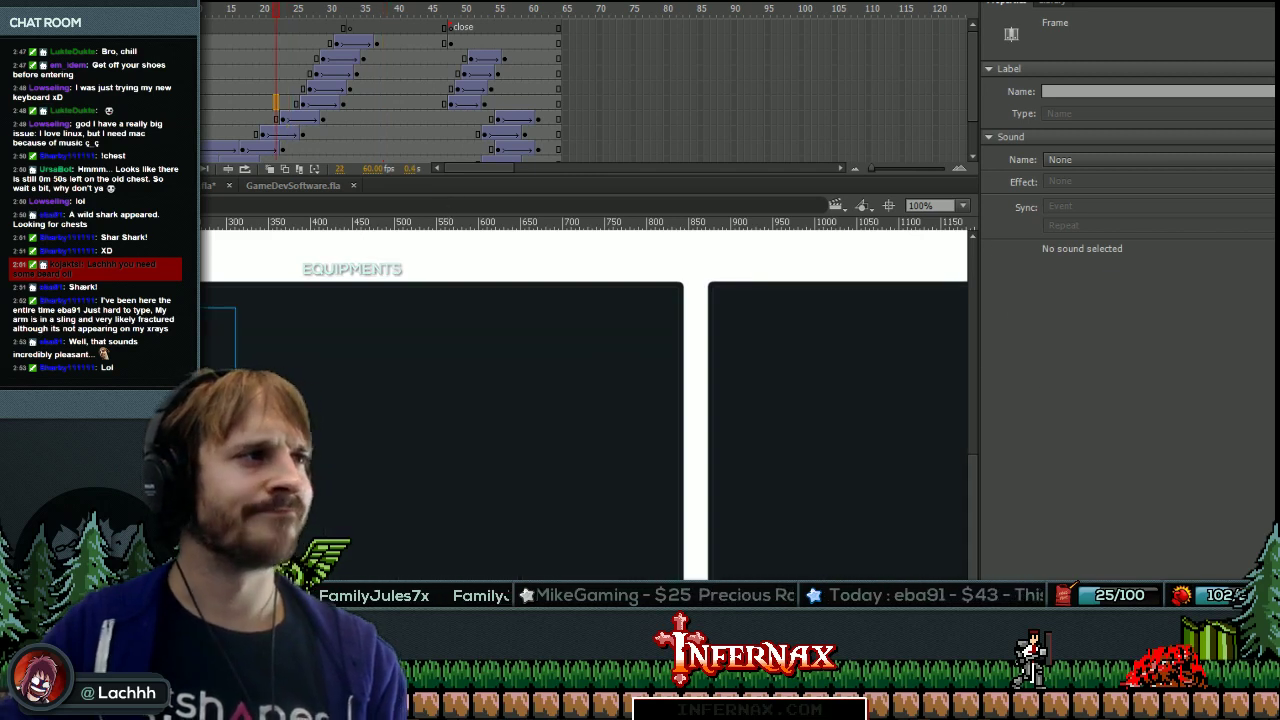
pyautogui.click(263, 88)
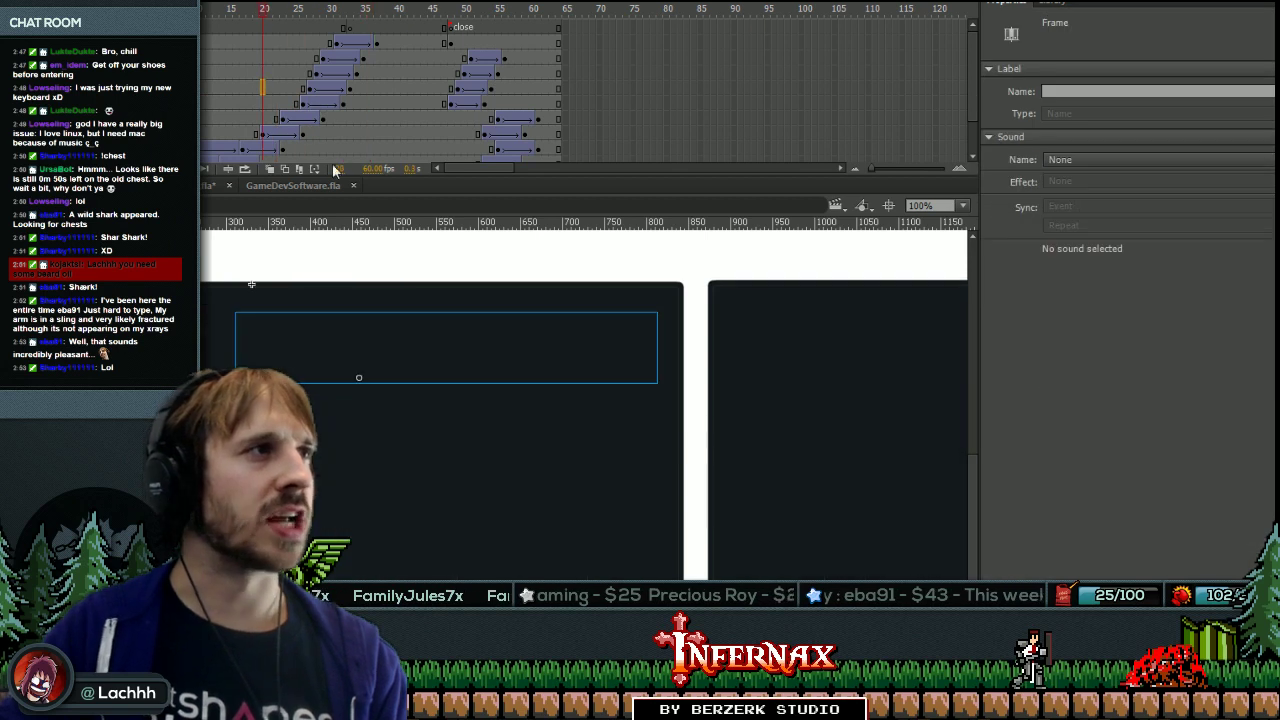
pyautogui.click(297, 103)
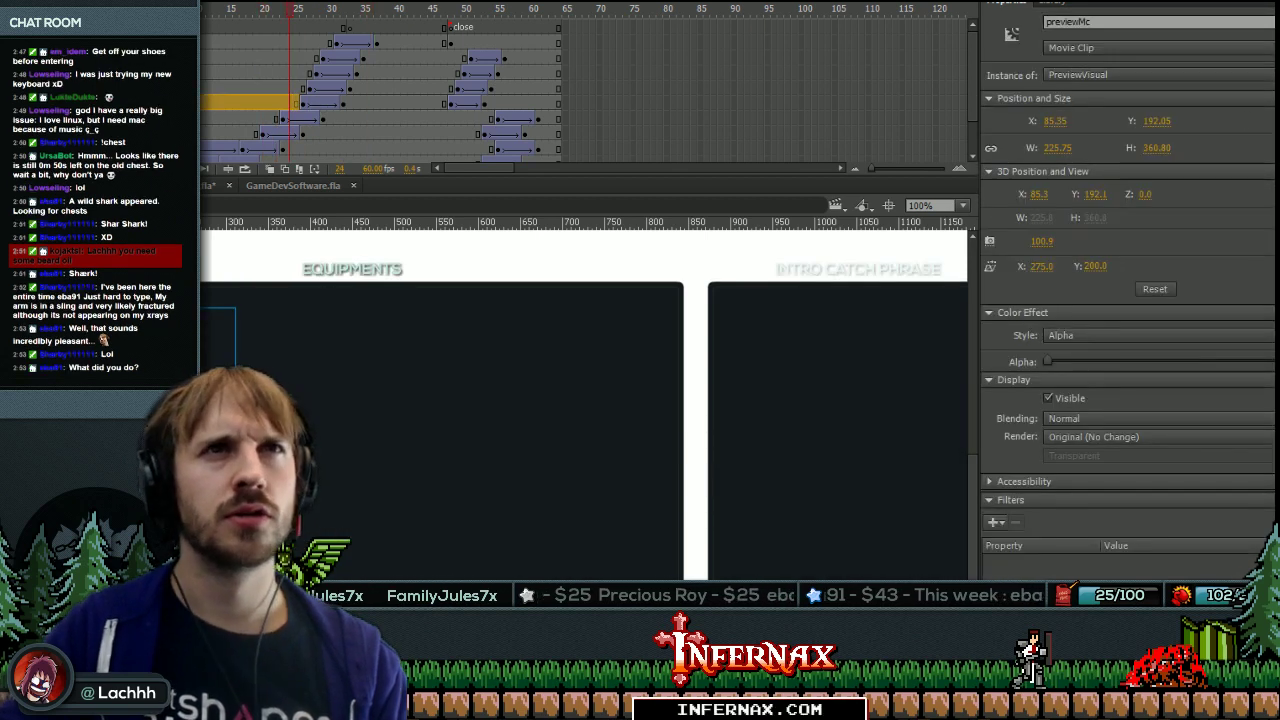
pyautogui.scroll(-3, 828, 553)
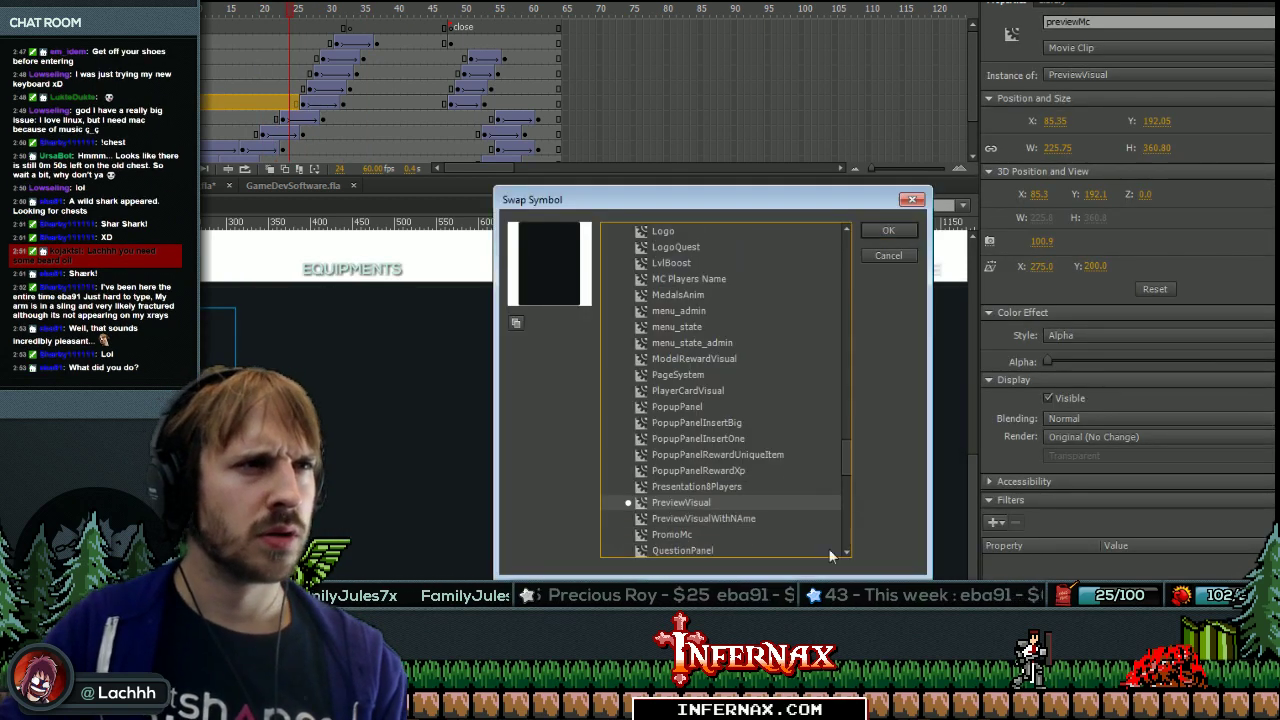
pyautogui.click(735, 519)
pyautogui.click(738, 503)
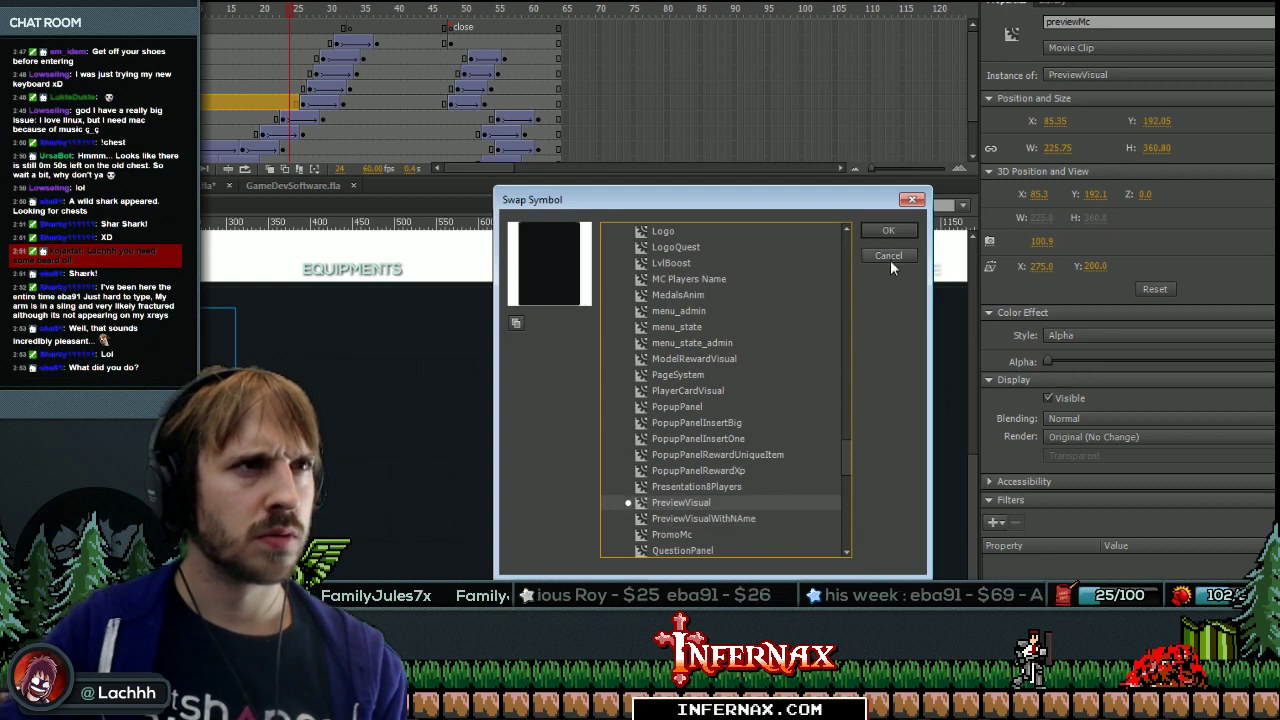
pyautogui.click(888, 256)
pyautogui.click(377, 102)
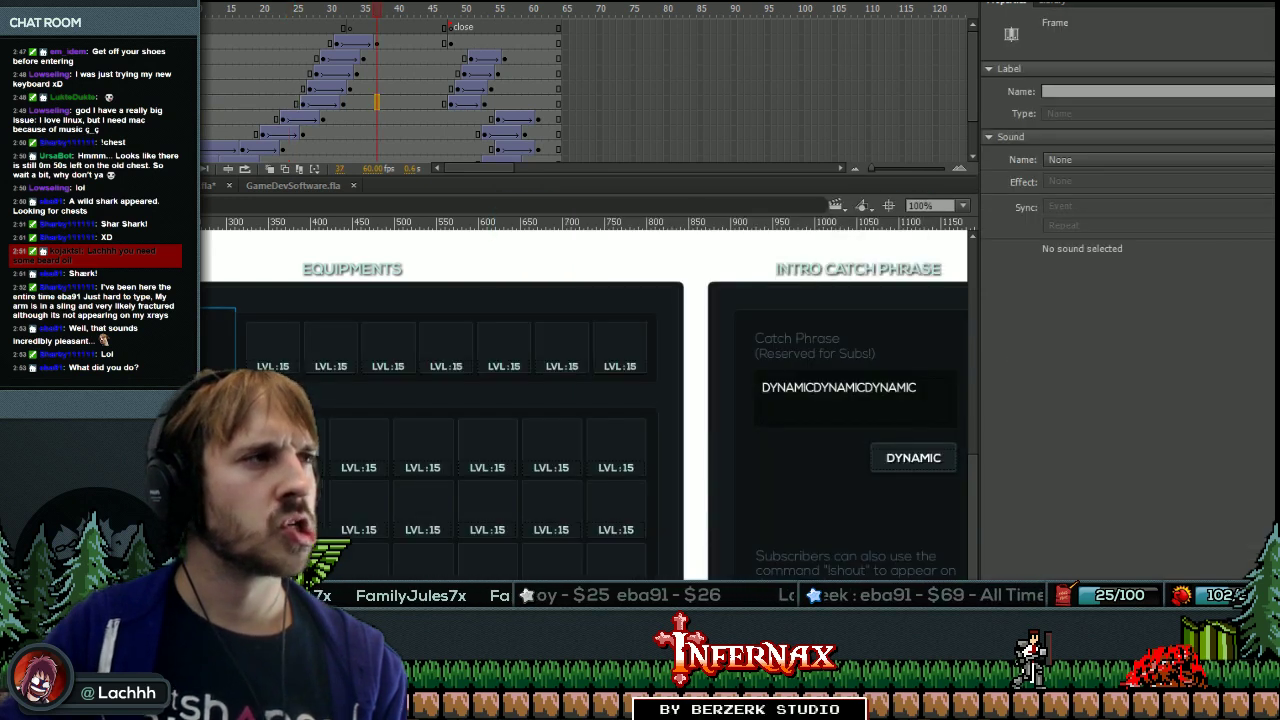
# Scrub the intro frames 20 to 38 and inspect the previewMc and equipMc clips.
pyautogui.click(395, 102)
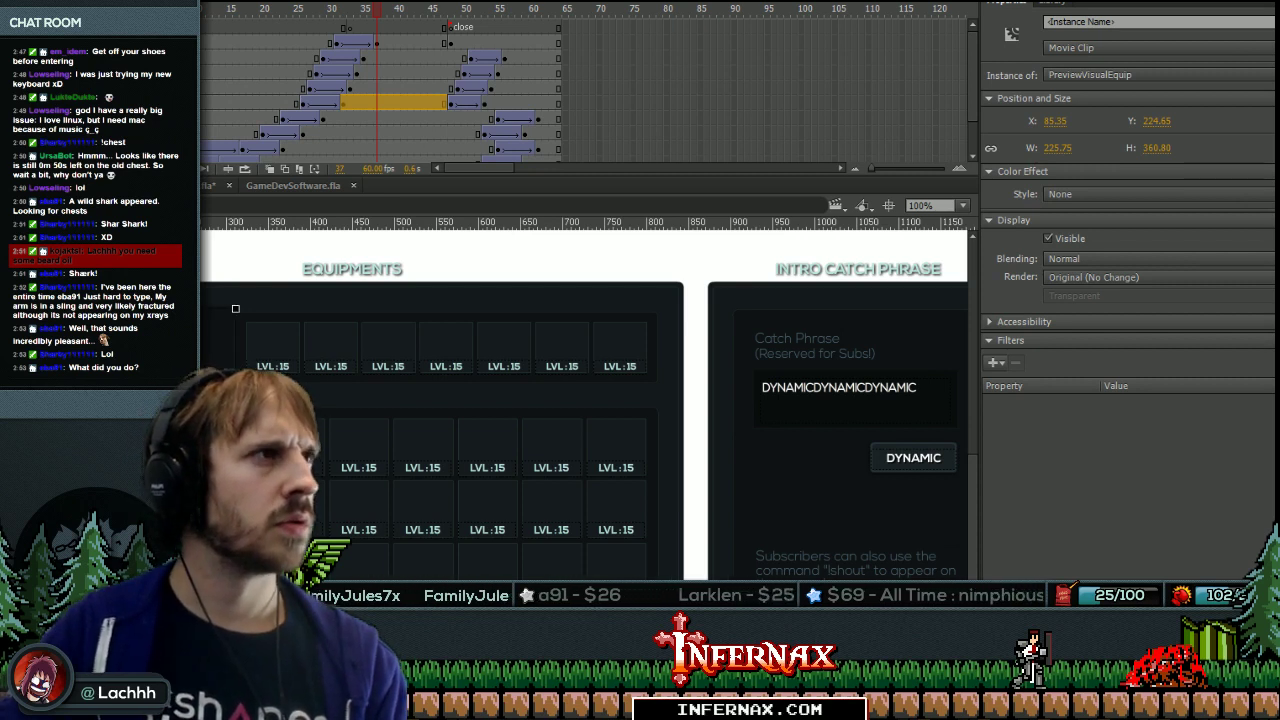
pyautogui.click(264, 102)
pyautogui.click(280, 102)
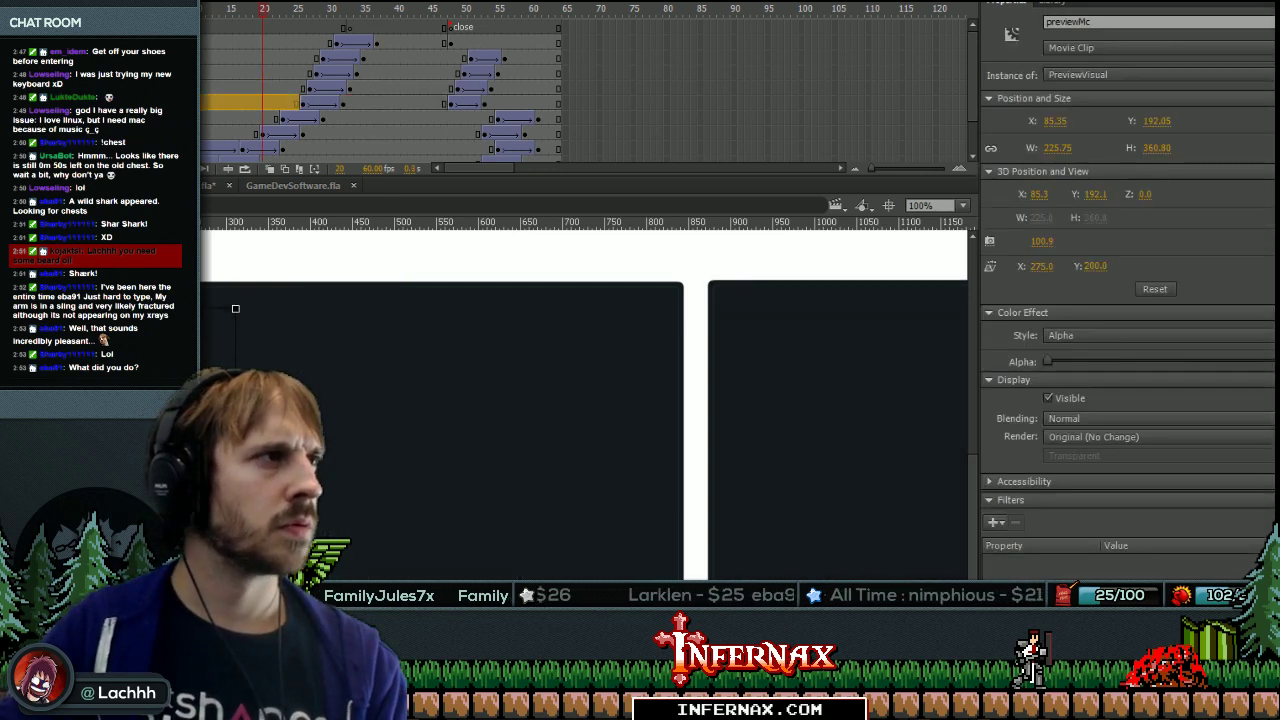
pyautogui.click(276, 102)
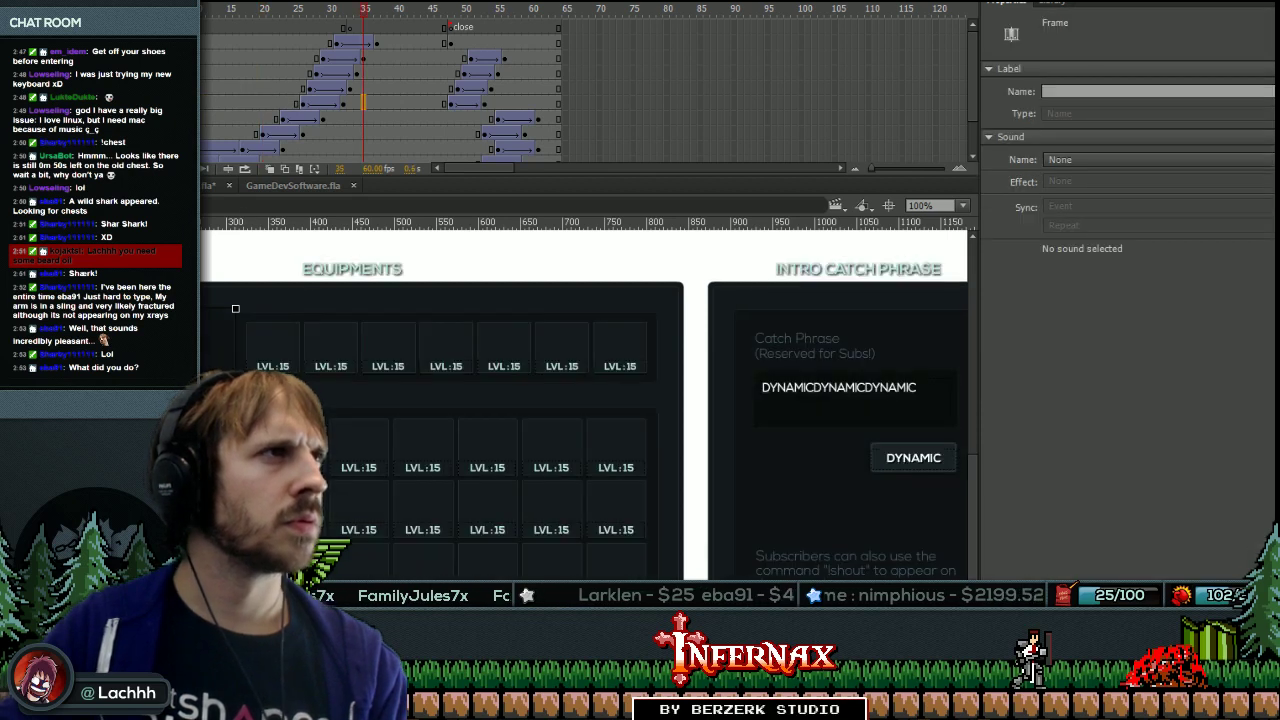
pyautogui.click(235, 308)
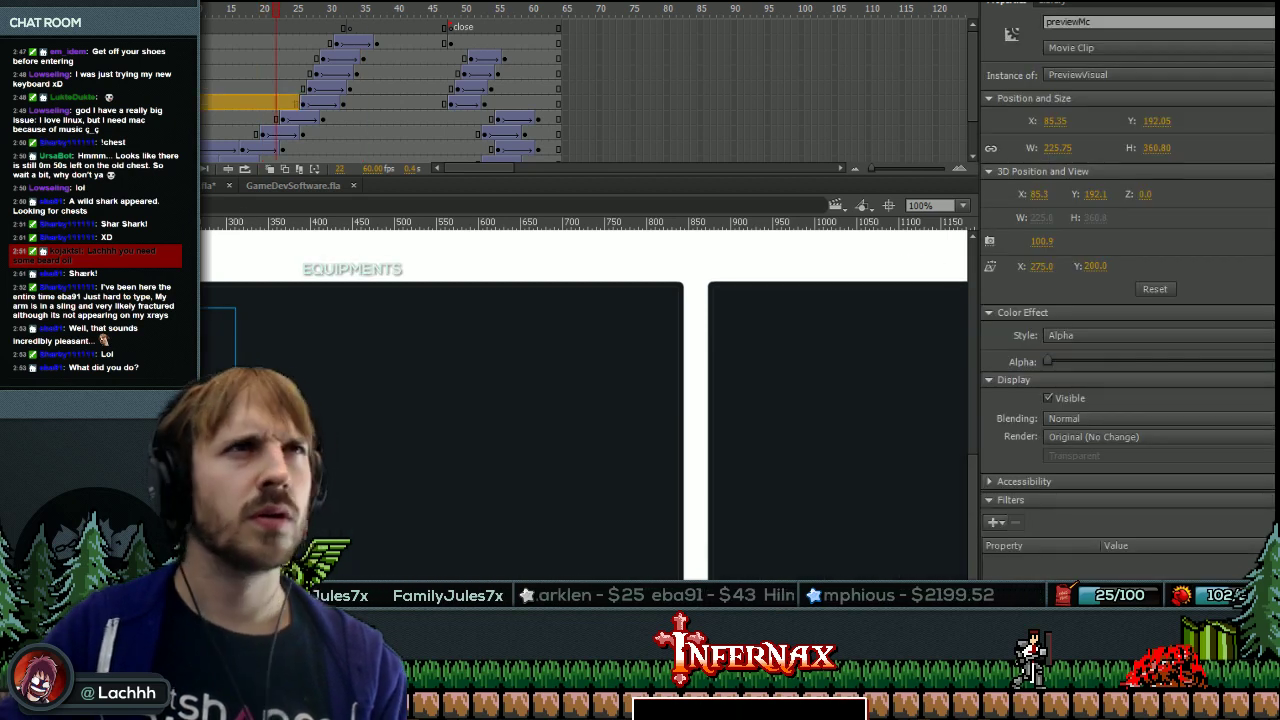
pyautogui.click(370, 152)
pyautogui.click(398, 107)
pyautogui.click(264, 88)
pyautogui.click(383, 118)
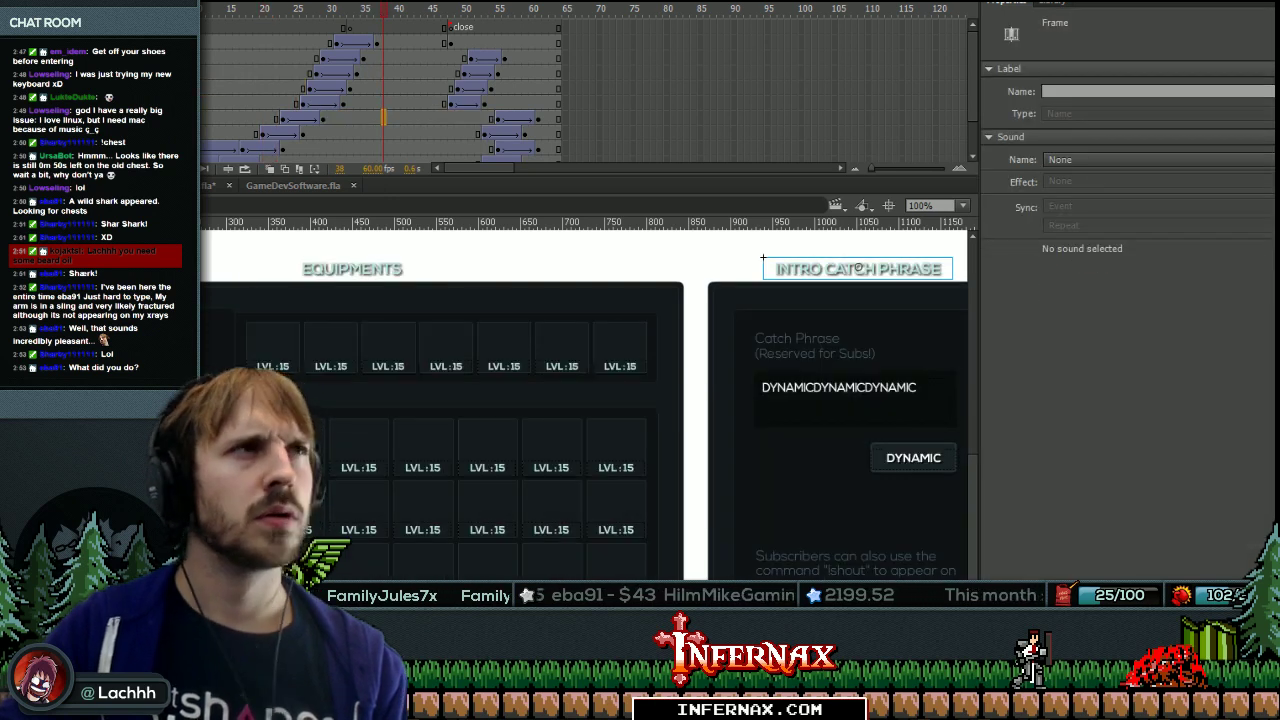
# Inspect the equipment preview clip at its tween start, frame 48 and closing keyframes.
pyautogui.click(395, 101)
pyautogui.click(303, 101)
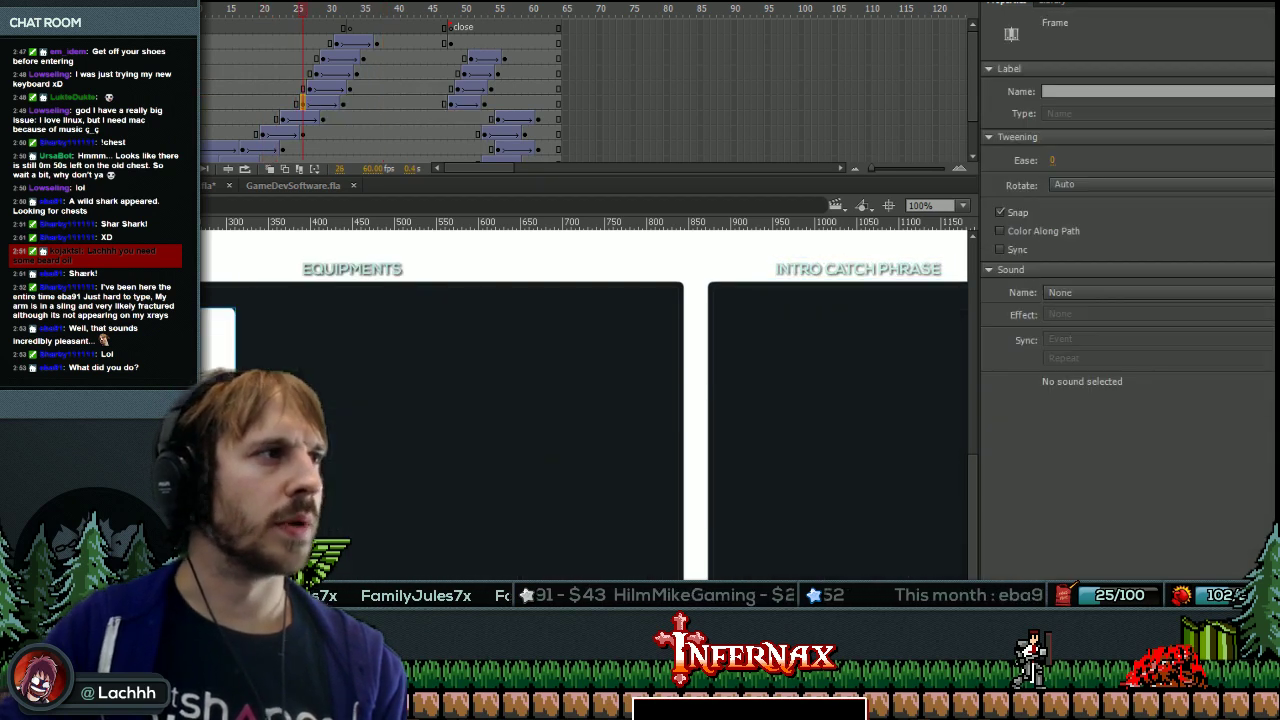
pyautogui.click(320, 101)
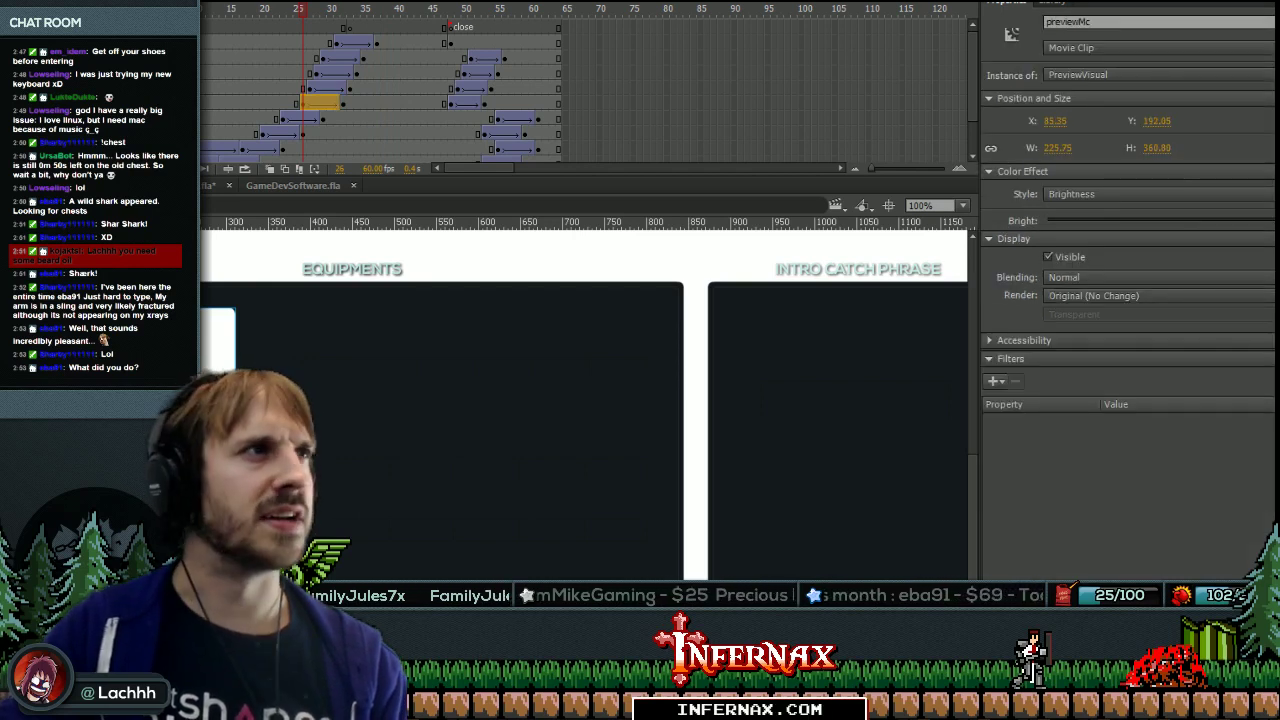
pyautogui.click(450, 101)
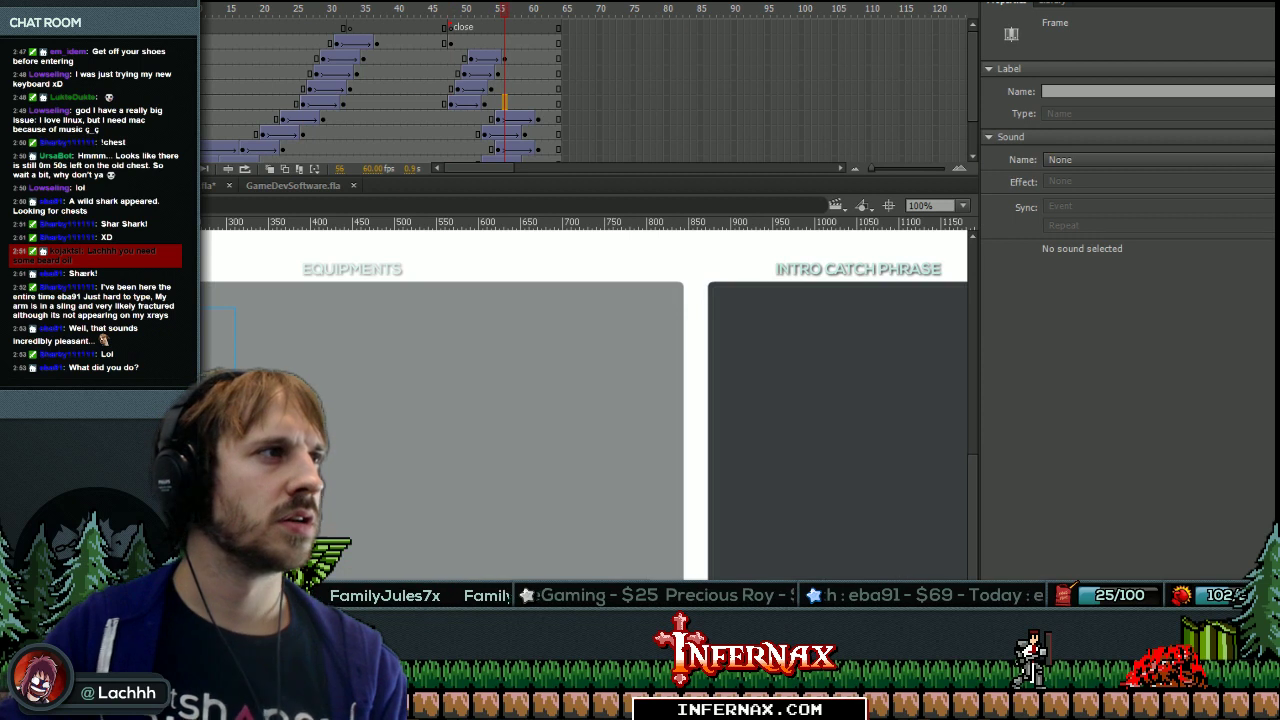
pyautogui.click(547, 101)
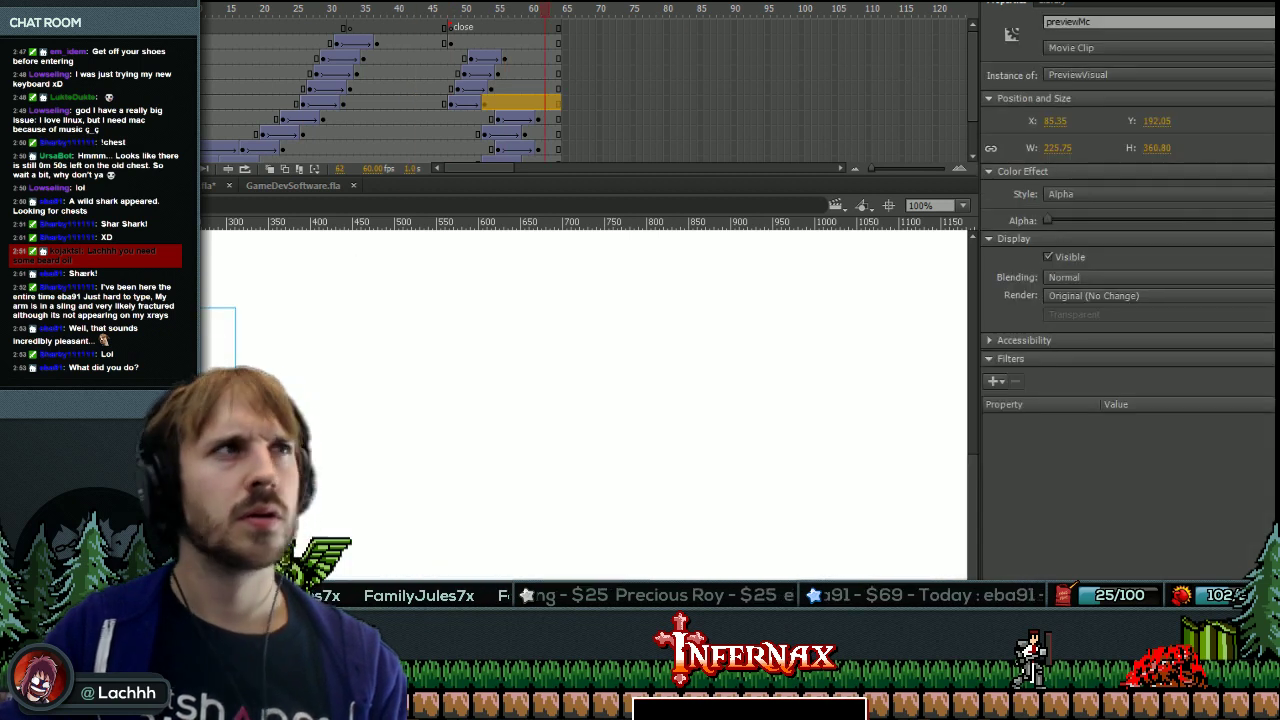
pyautogui.click(450, 101)
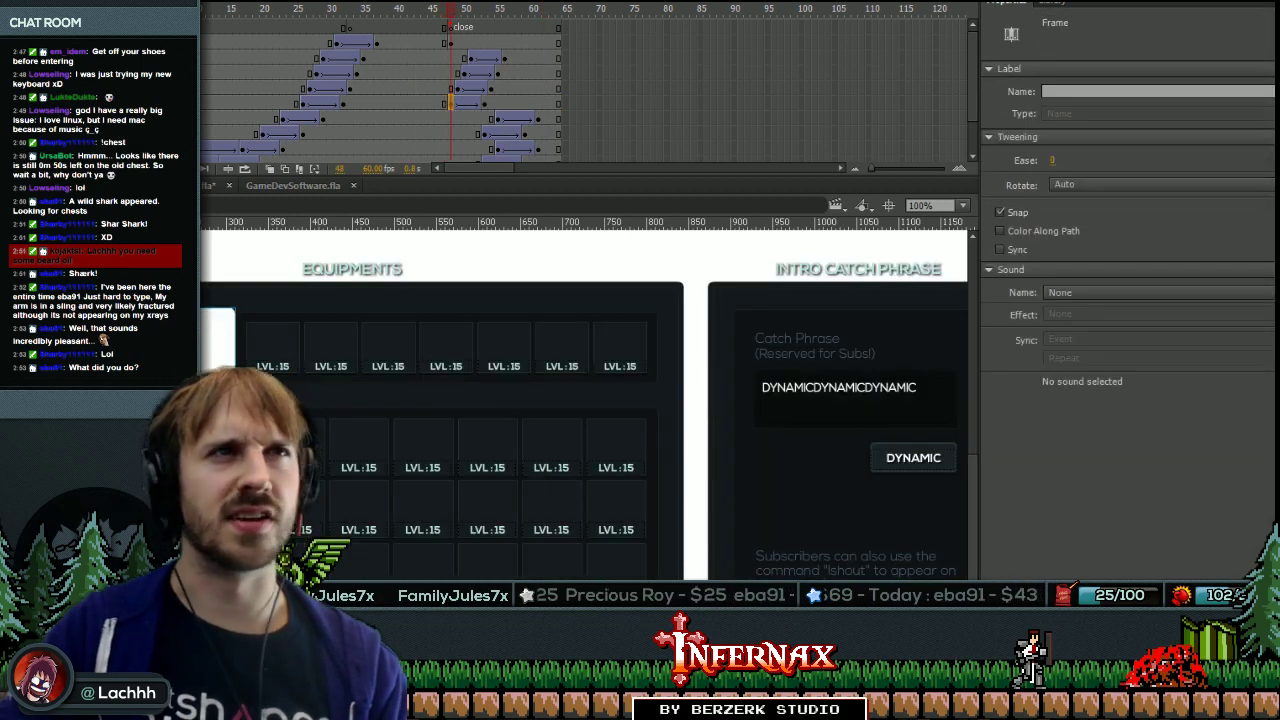
pyautogui.click(369, 148)
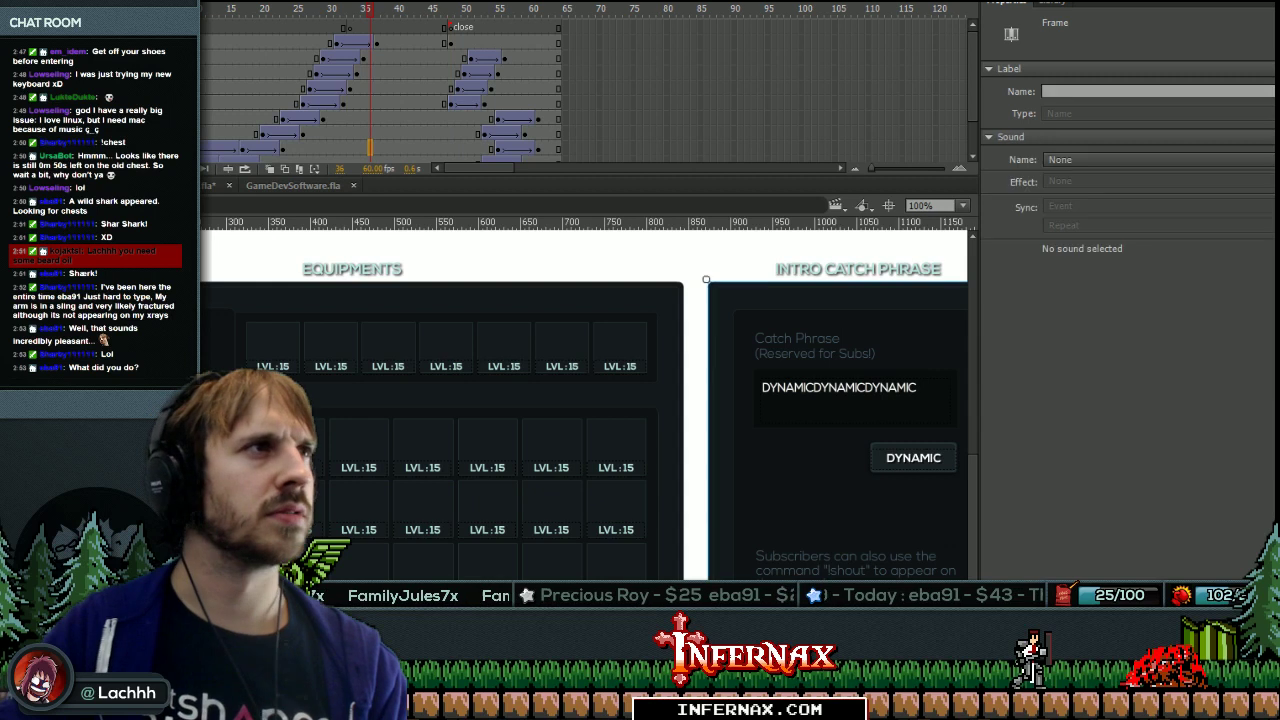
pyautogui.click(450, 103)
pyautogui.click(220, 330)
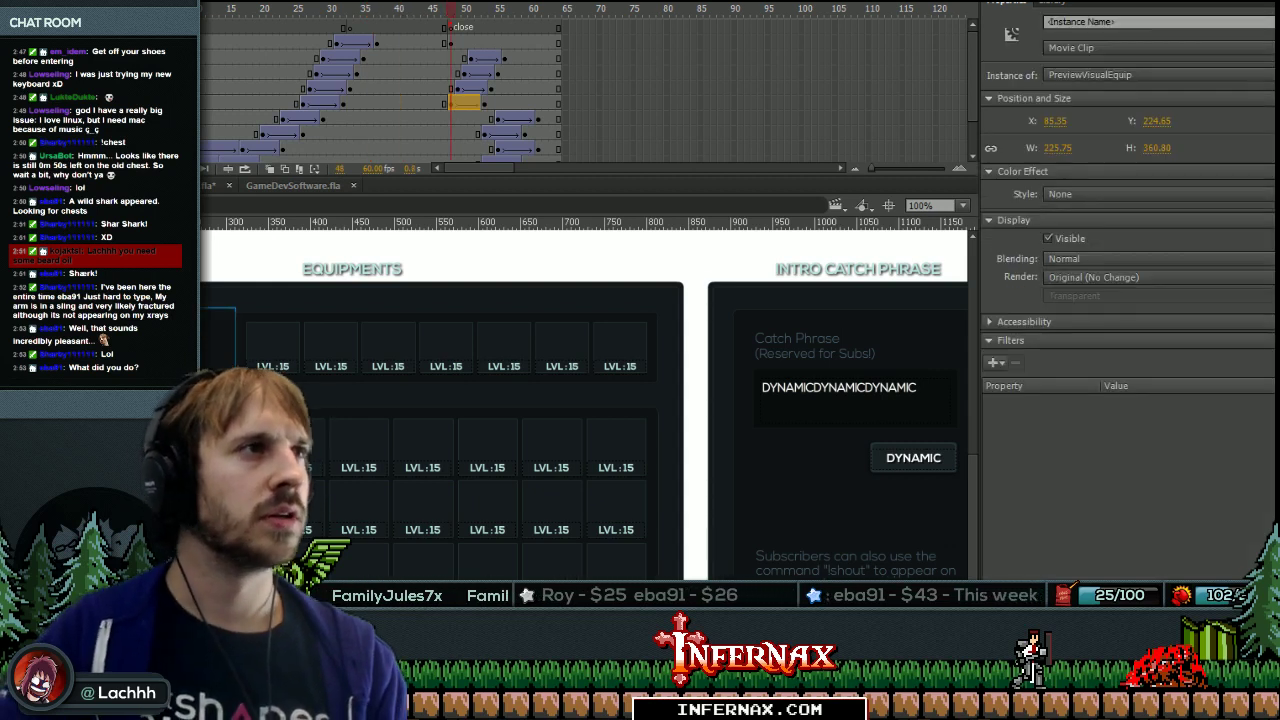
pyautogui.click(497, 102)
pyautogui.click(220, 335)
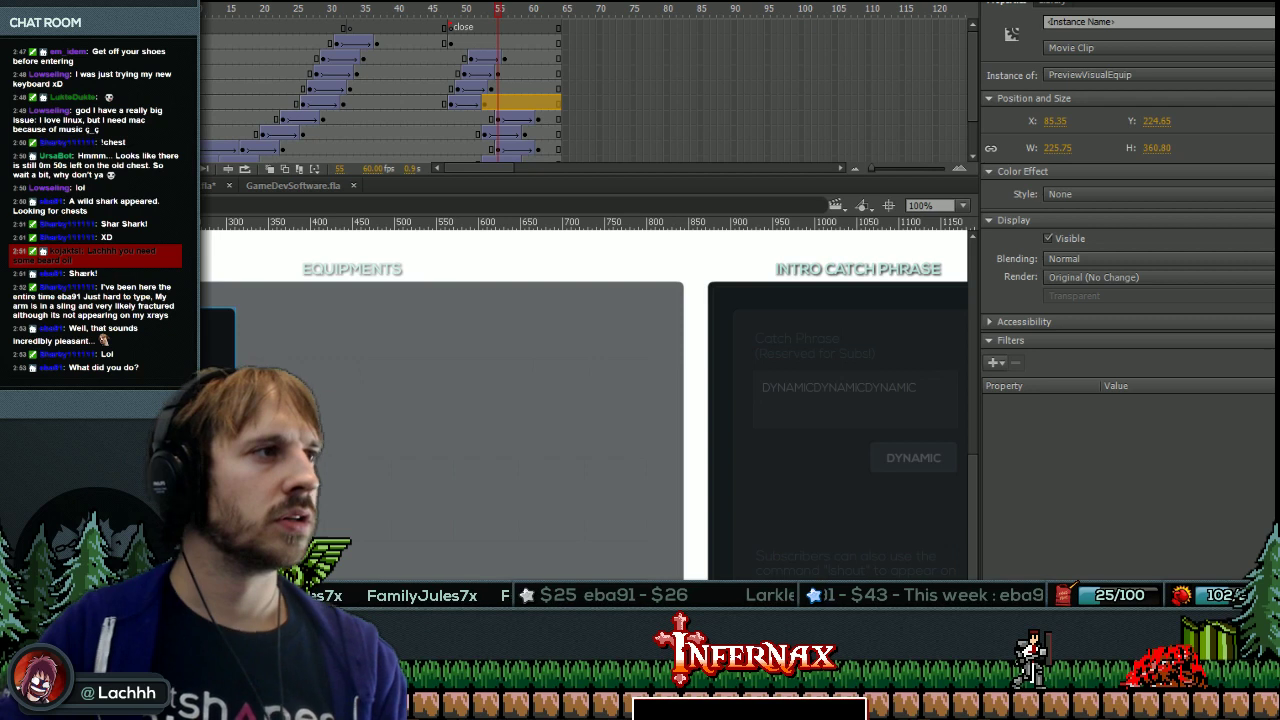
# Give the closing keyframe an Alpha colour effect and the opening tween a Brightness effect, keeping rotation Auto.
pyautogui.click(1057, 194)
pyautogui.click(1099, 283)
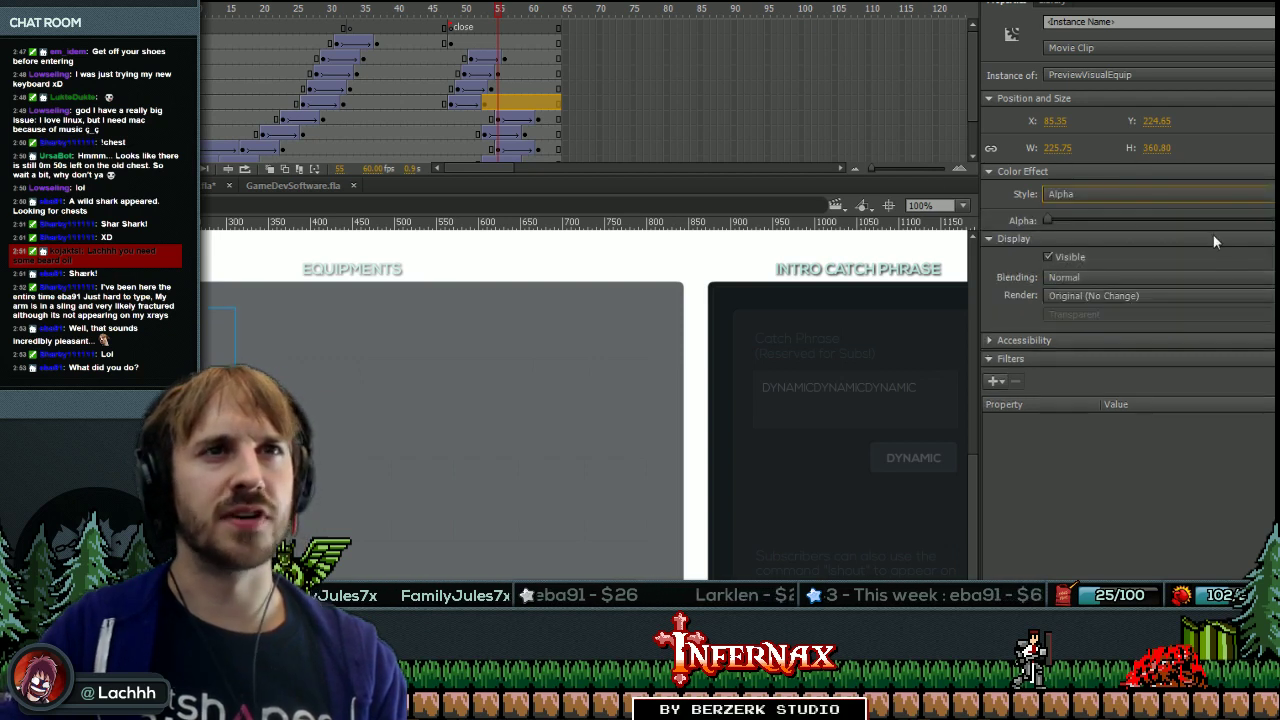
pyautogui.click(450, 102)
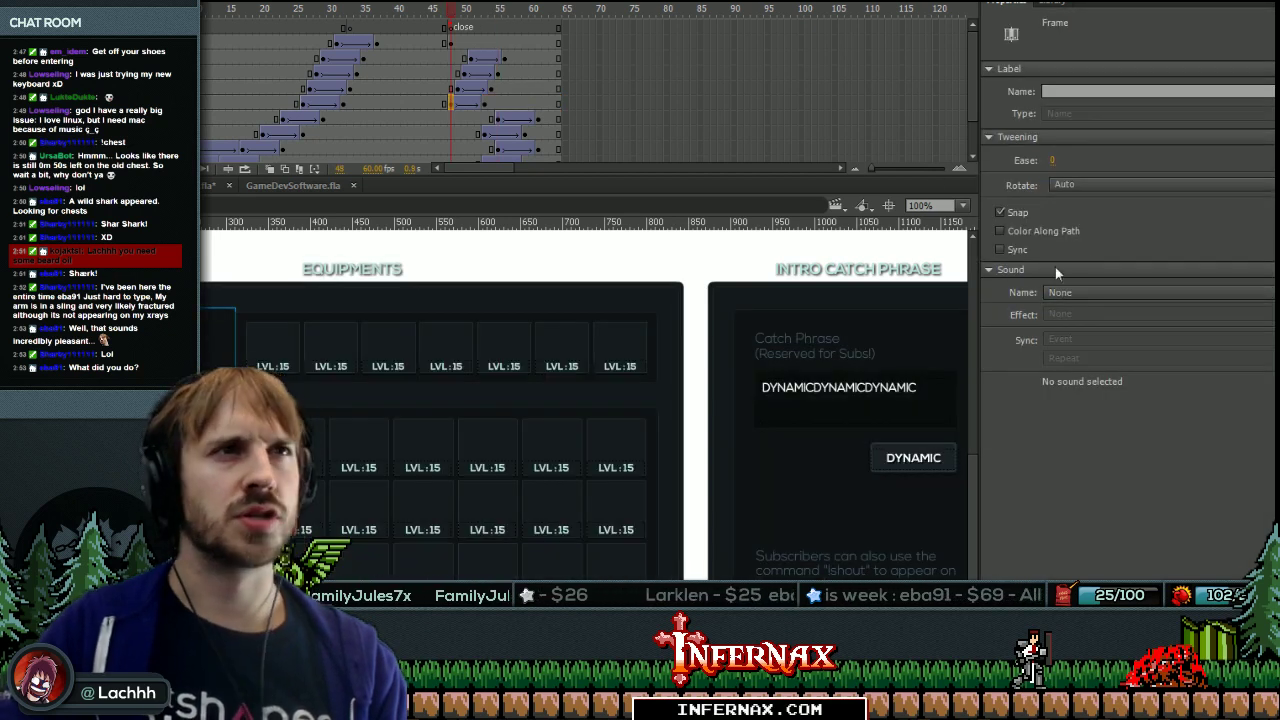
pyautogui.click(1080, 184)
pyautogui.click(1094, 192)
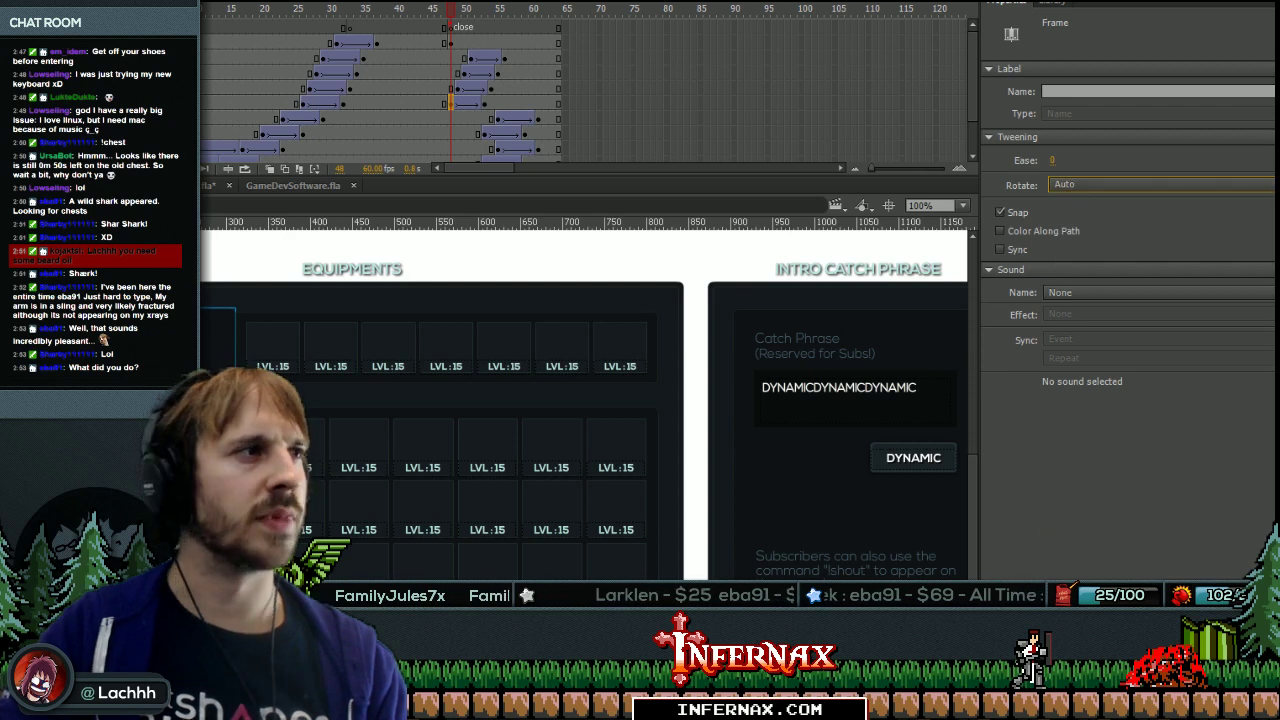
pyautogui.click(466, 102)
pyautogui.click(1219, 196)
pyautogui.click(1200, 230)
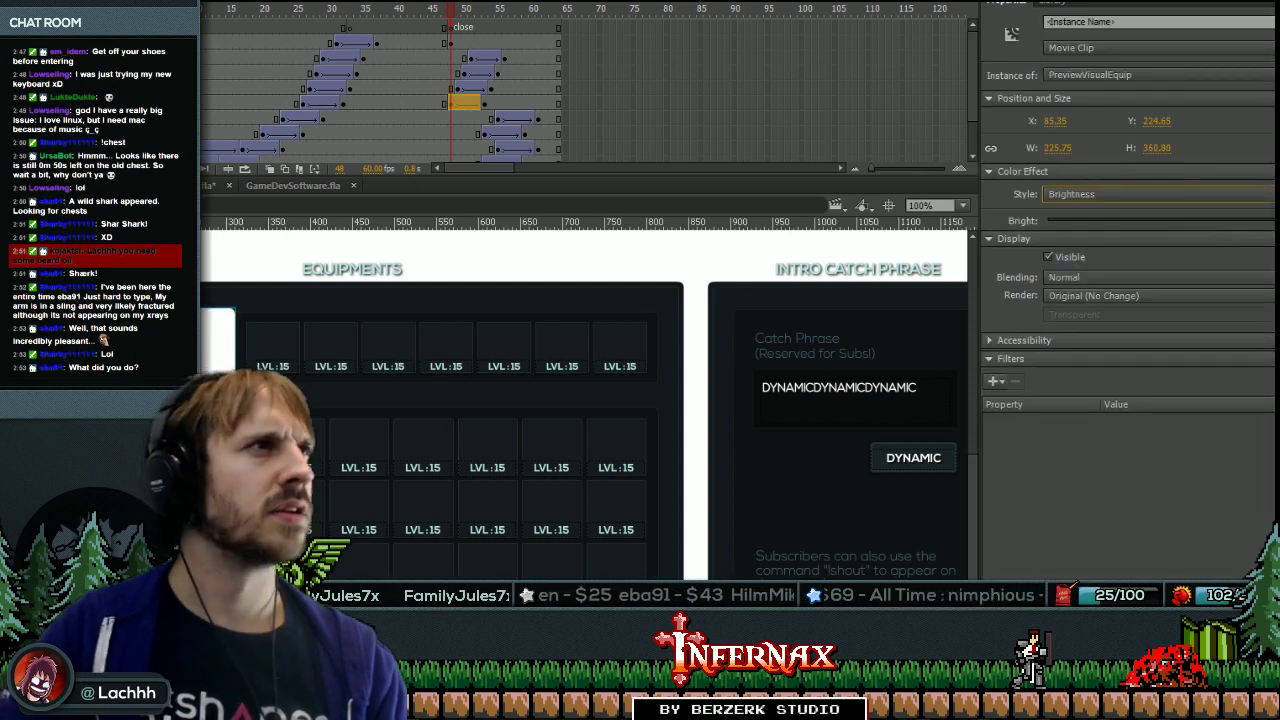
# Check frames 33, 48, 25 and 20, then play the timeline to preview the fade.
pyautogui.click(349, 102)
pyautogui.click(349, 102)
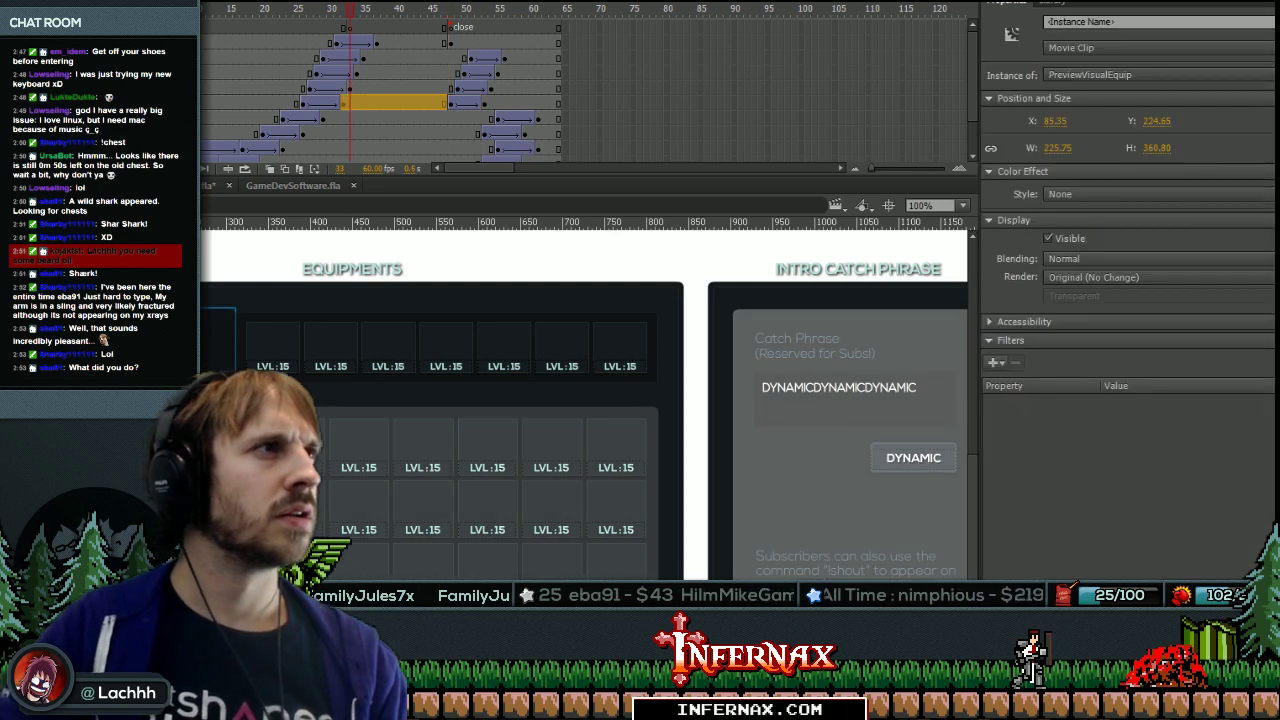
pyautogui.click(450, 102)
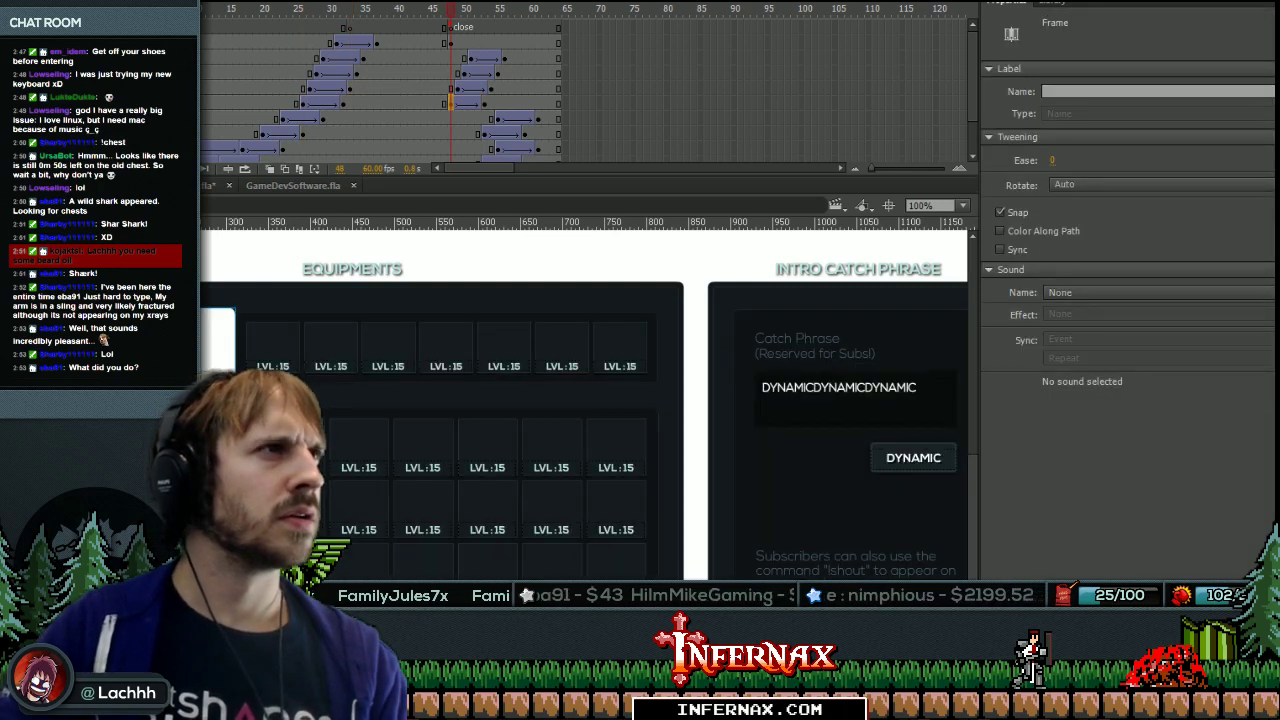
pyautogui.click(302, 102)
pyautogui.click(320, 102)
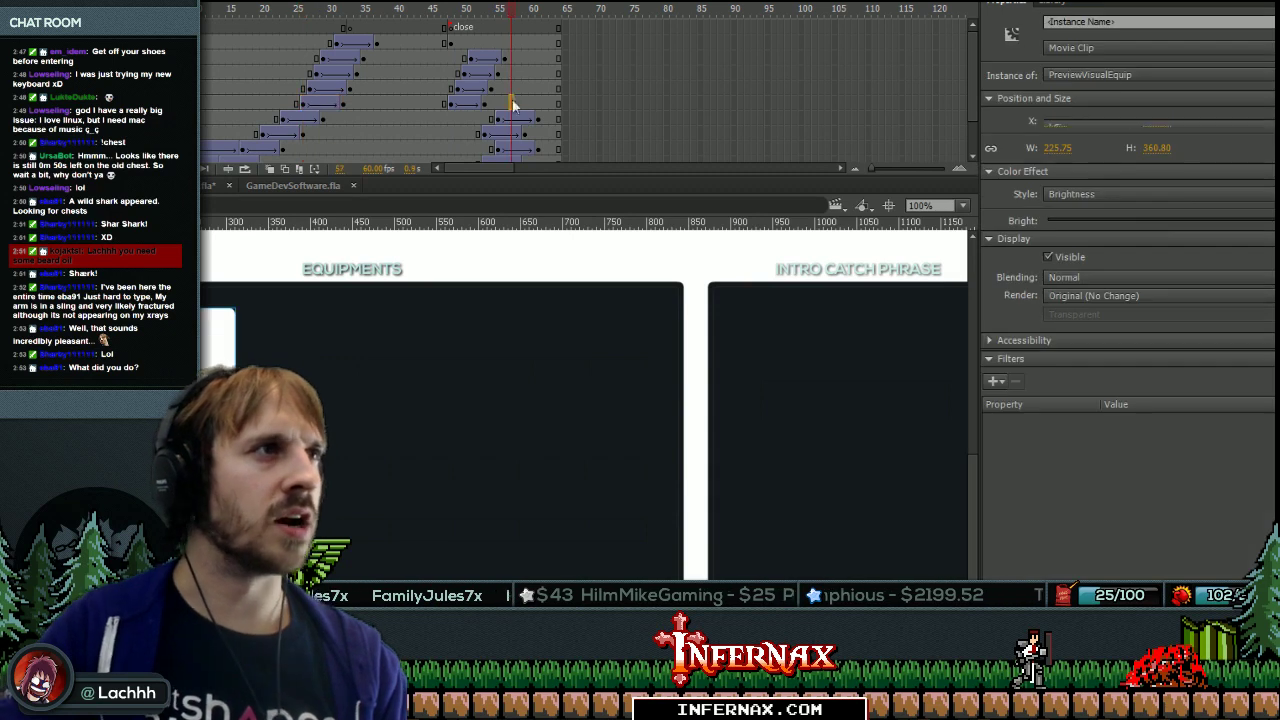
pyautogui.click(268, 102)
pyautogui.click(218, 335)
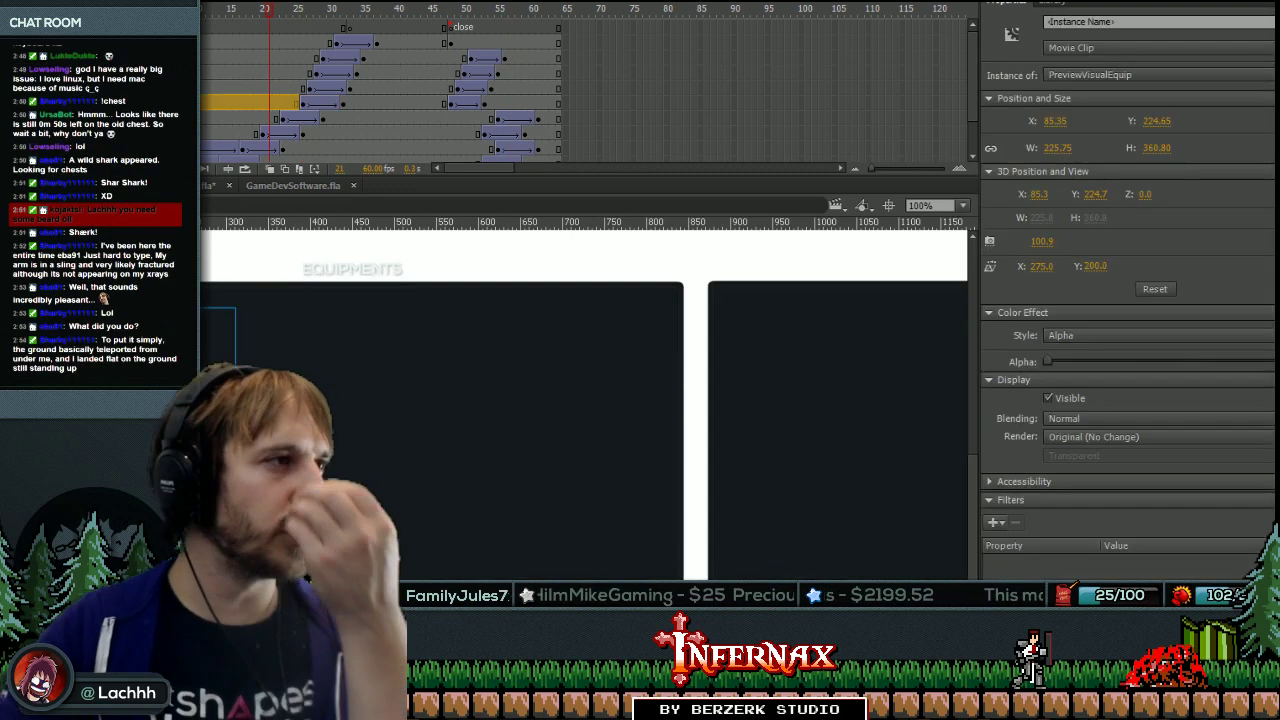
pyautogui.press('Return')
pyautogui.press('Return')
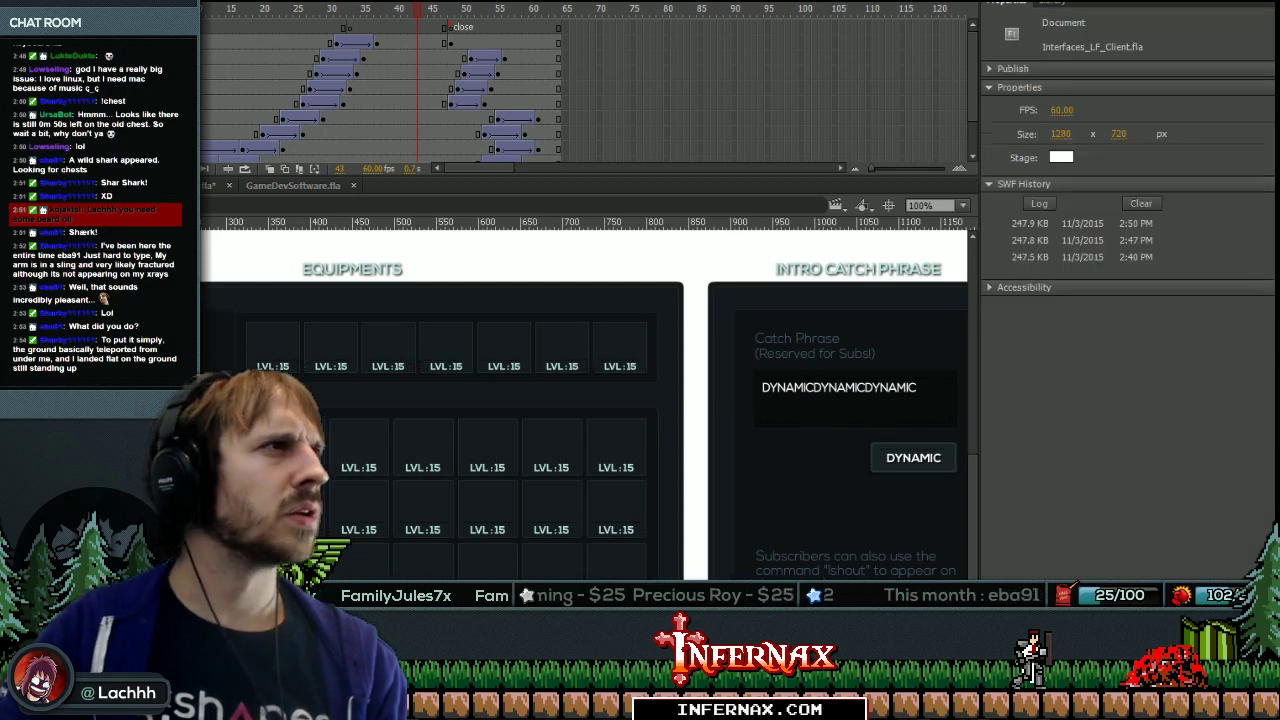
pyautogui.click(230, 102)
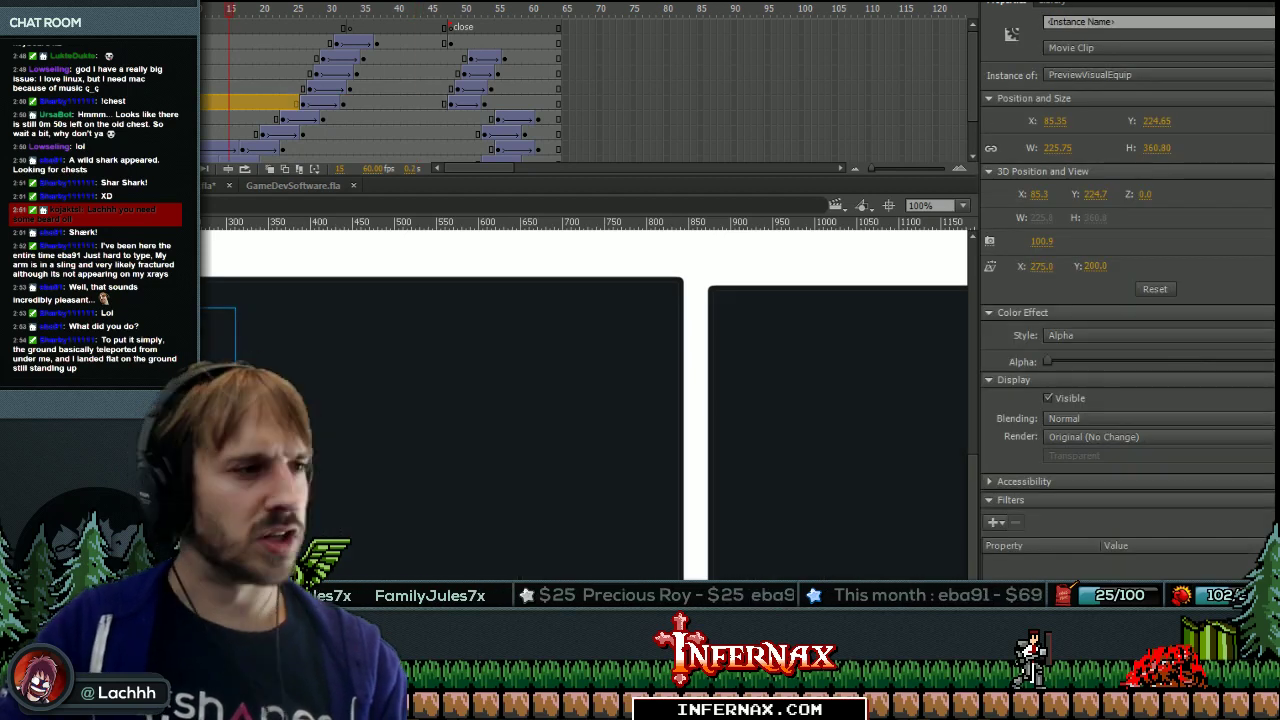
pyautogui.hotkey('alt', 'Tab')
# Open the UI_ClientHome and UI_ClientEquip classes and select the previewMc name in the getter.
pyautogui.click(706, 559)
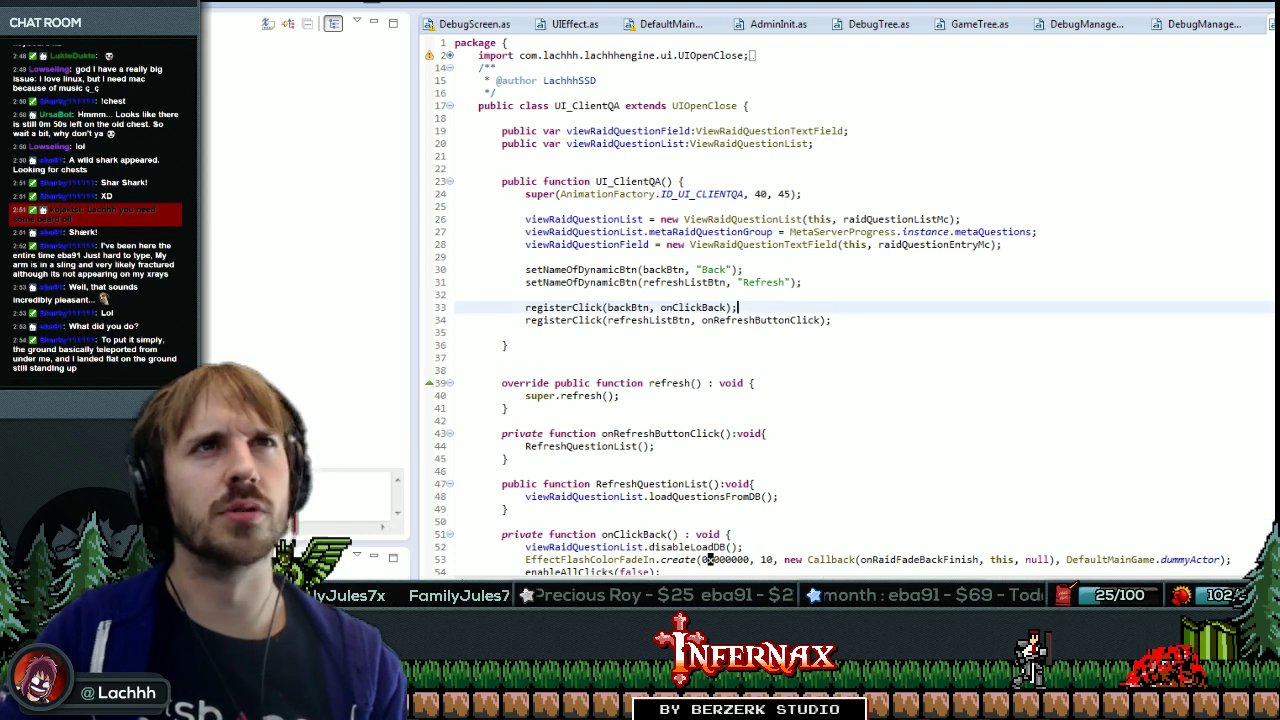
pyautogui.hotkey('ctrl', 'shift', 't')
pyautogui.write('UI_ClientHo')
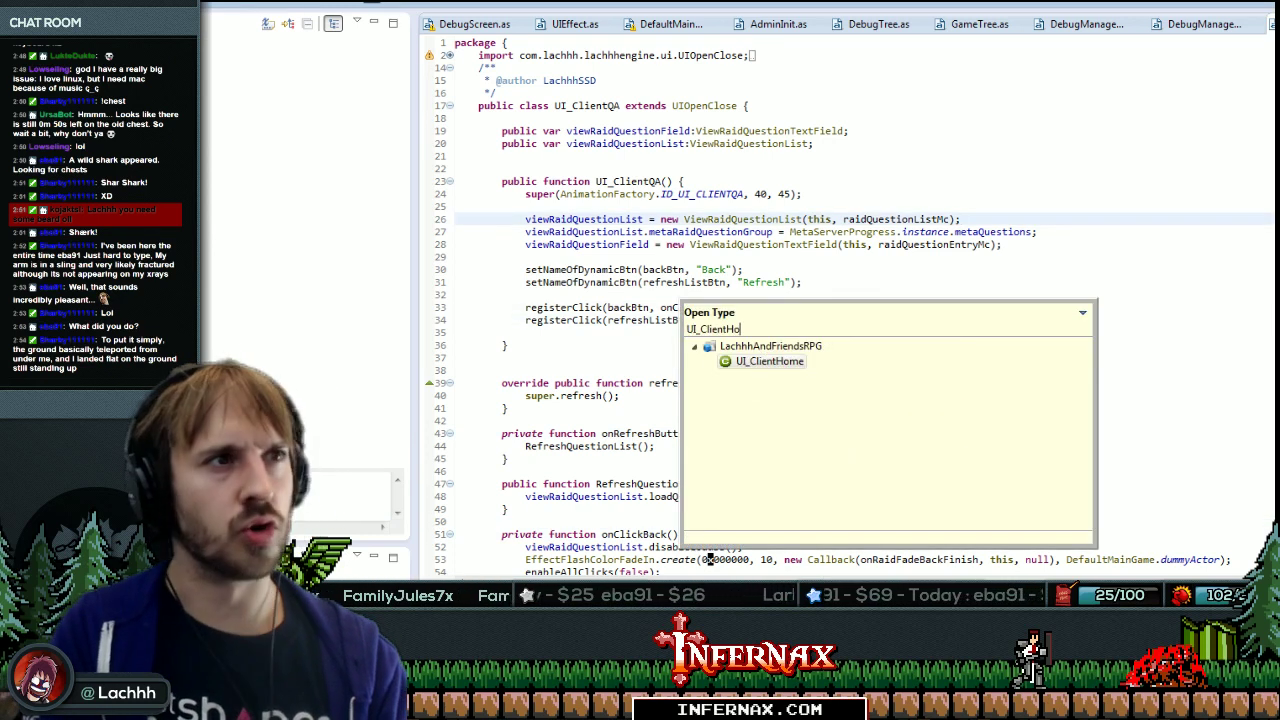
pyautogui.press('Return')
pyautogui.hotkey('ctrl', 'End')
pyautogui.hotkey('ctrl', 'shift', 't')
pyautogui.write('UI')
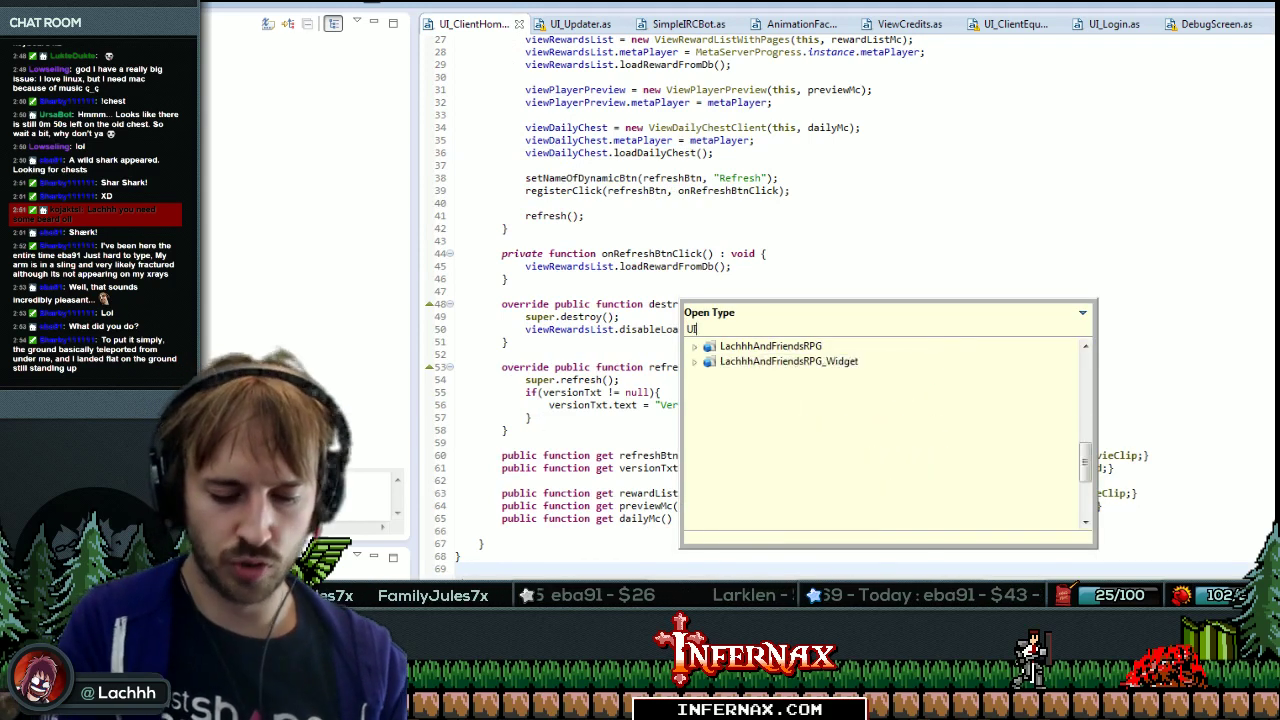
pyautogui.write('_ClientE')
pyautogui.press('Return')
pyautogui.hotkey('ctrl', 'End')
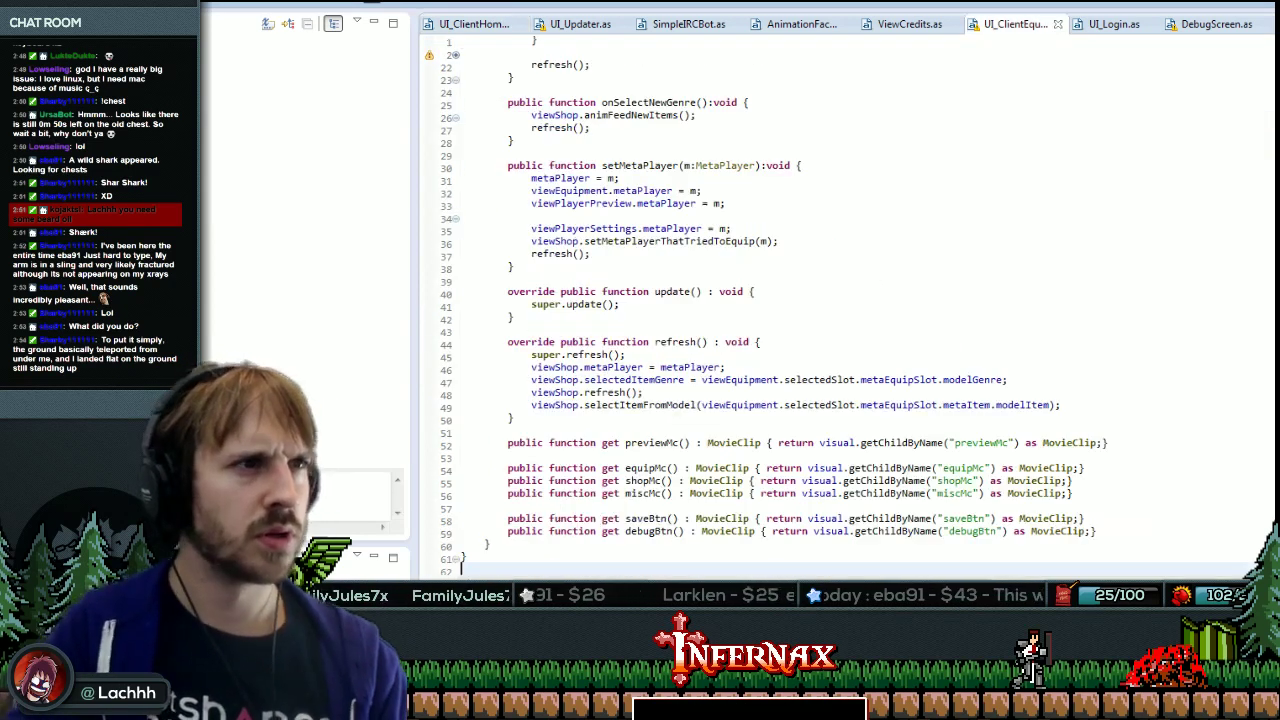
pyautogui.doubleClick(656, 442)
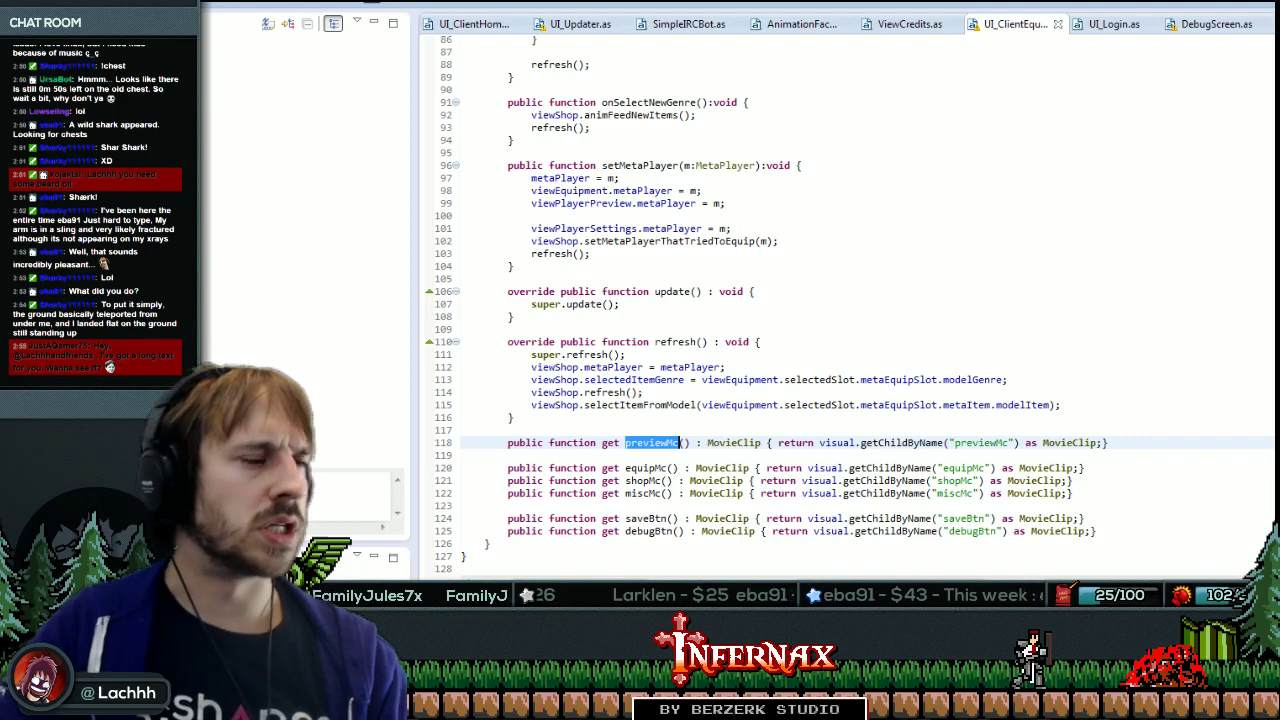
pyautogui.hotkey('alt', 'Tab')
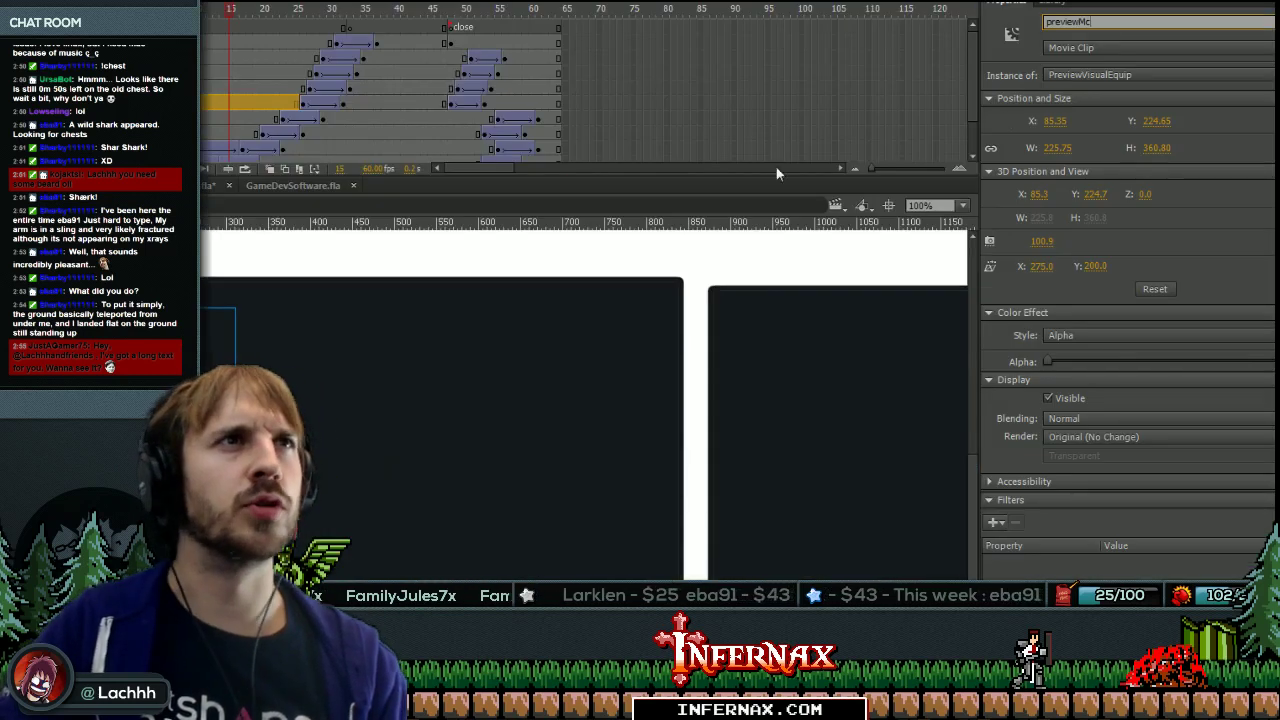
# Name the equipment preview layer's clips previewMc with MultiName.jsfl, then test the movie.
pyautogui.click(242, 88)
pyautogui.press('Return')
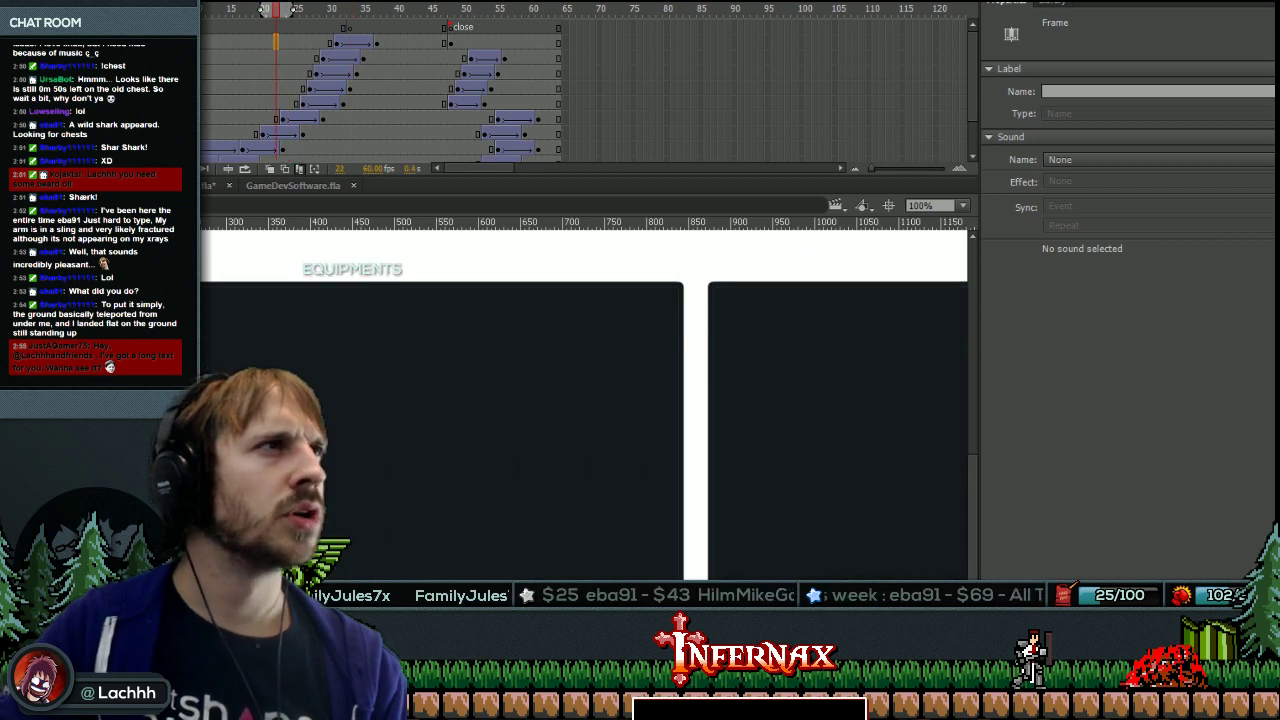
pyautogui.click(278, 102)
pyautogui.click(235, 2)
pyautogui.click(260, 23)
pyautogui.doubleClick(277, 231)
pyautogui.write('equip')
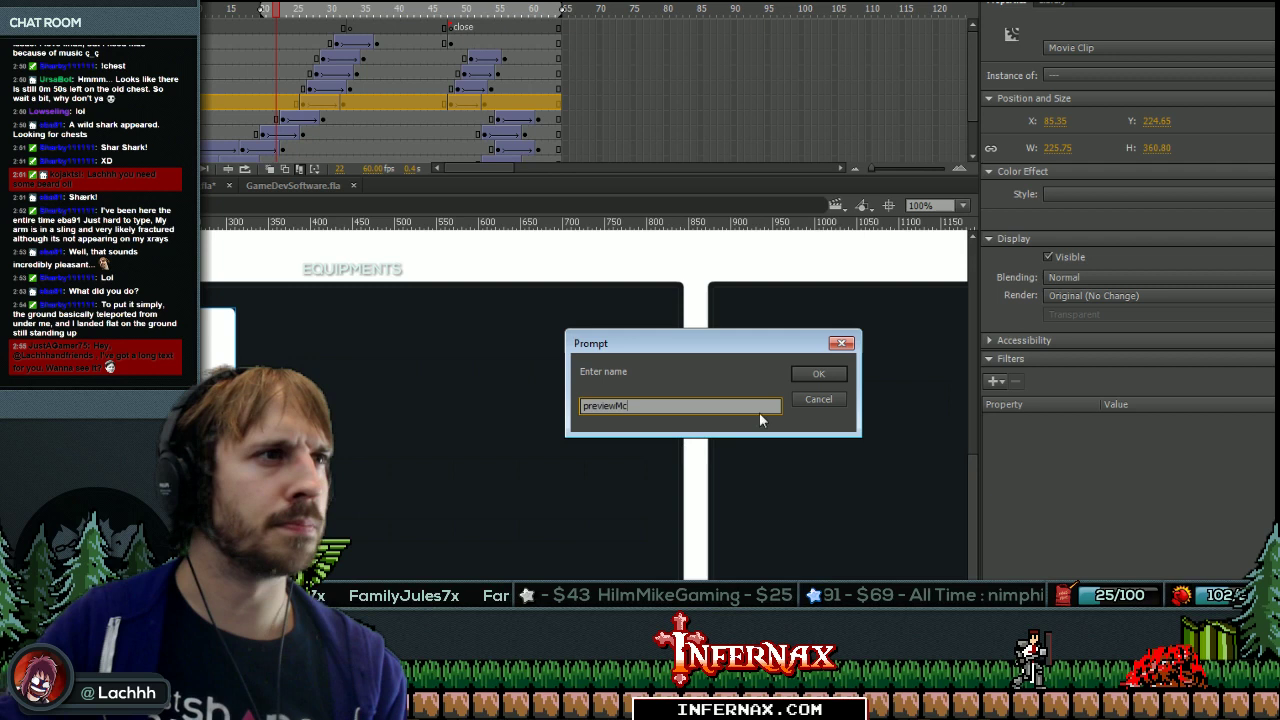
pyautogui.press('Return')
pyautogui.click(383, 88)
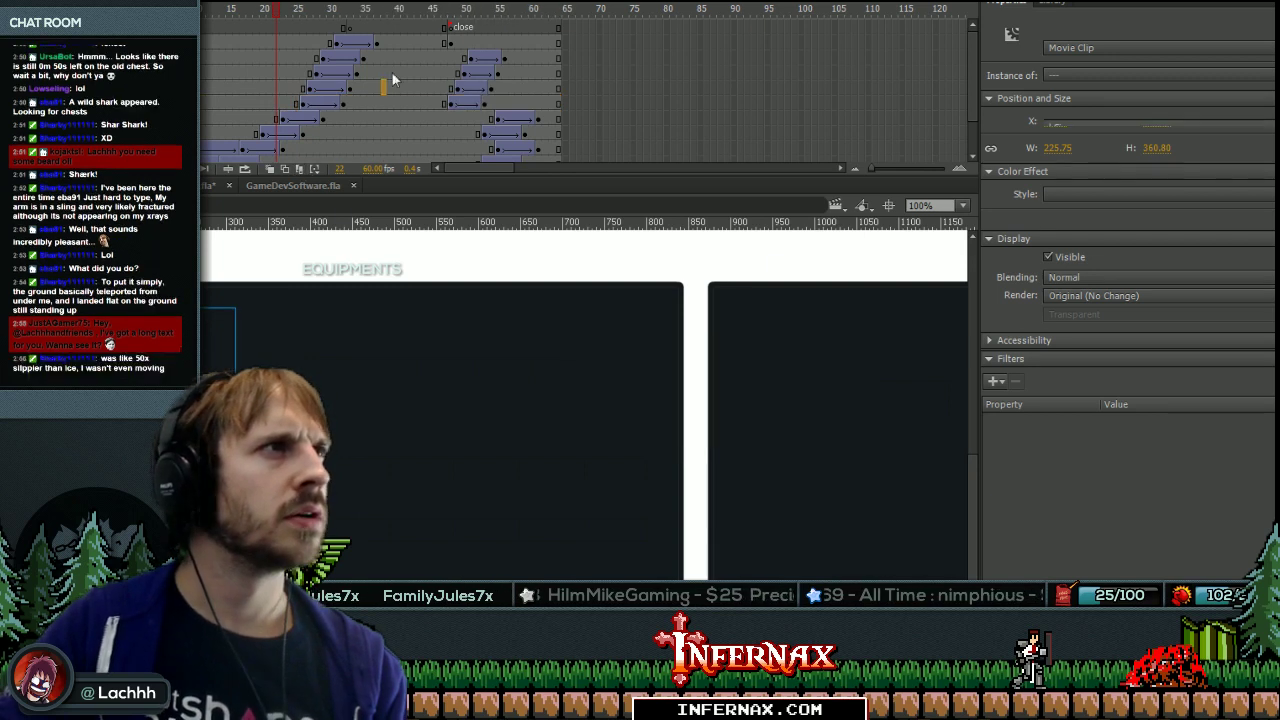
pyautogui.hotkey('ctrl', 'Return')
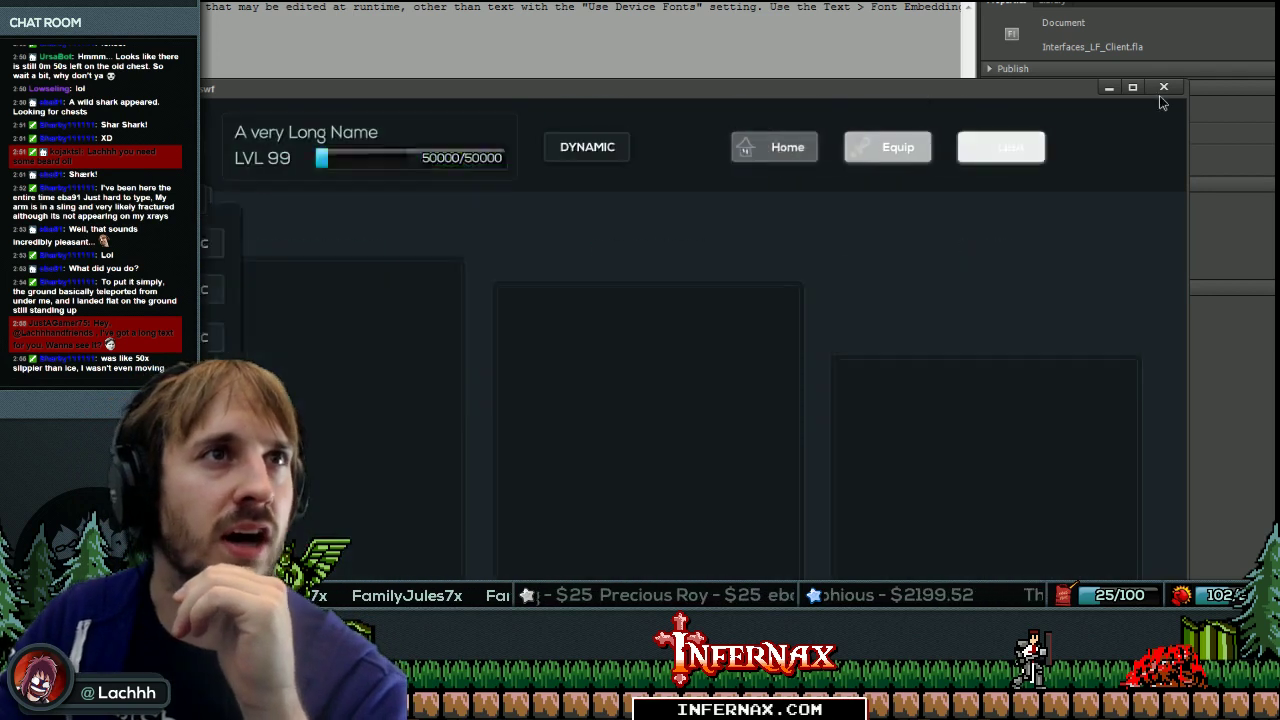
# Close the test SWF preview and relaunch the LachhhAndFriends client from the FDT code editor.
pyautogui.click(1160, 88)
pyautogui.hotkey('alt', 'Tab')
pyautogui.click(508, 429)
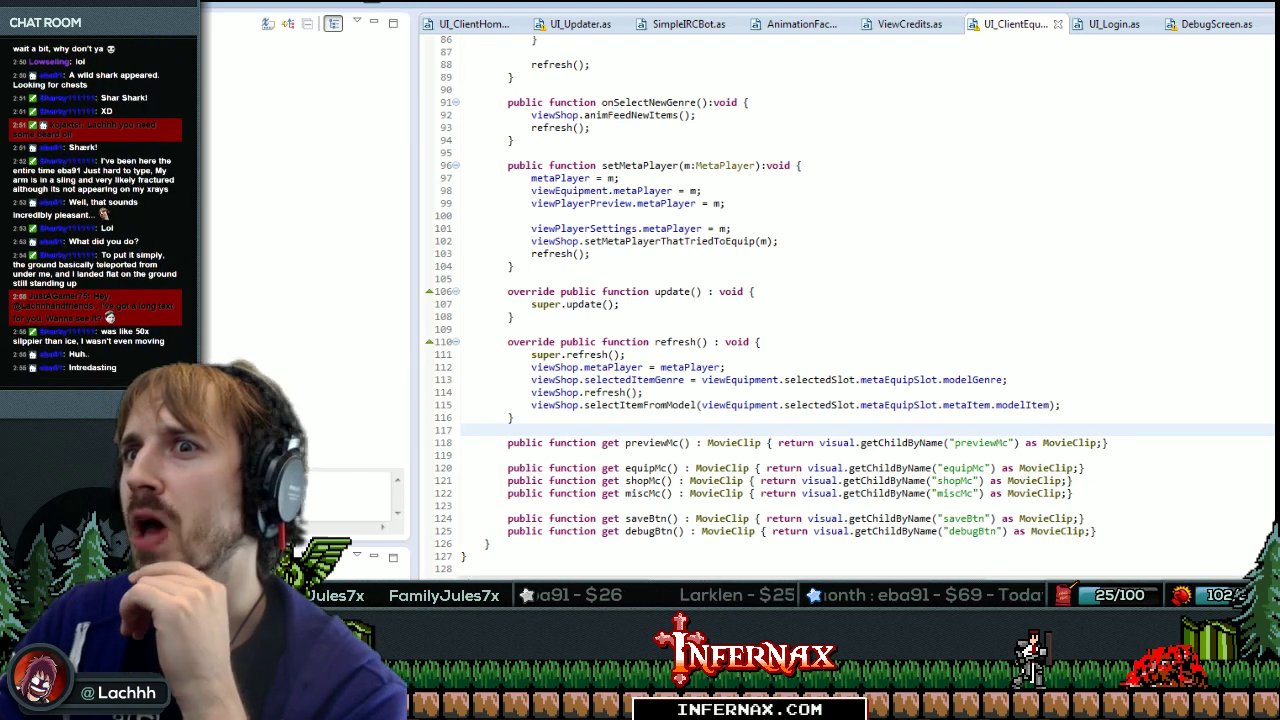
pyautogui.hotkey('alt', 'Tab')
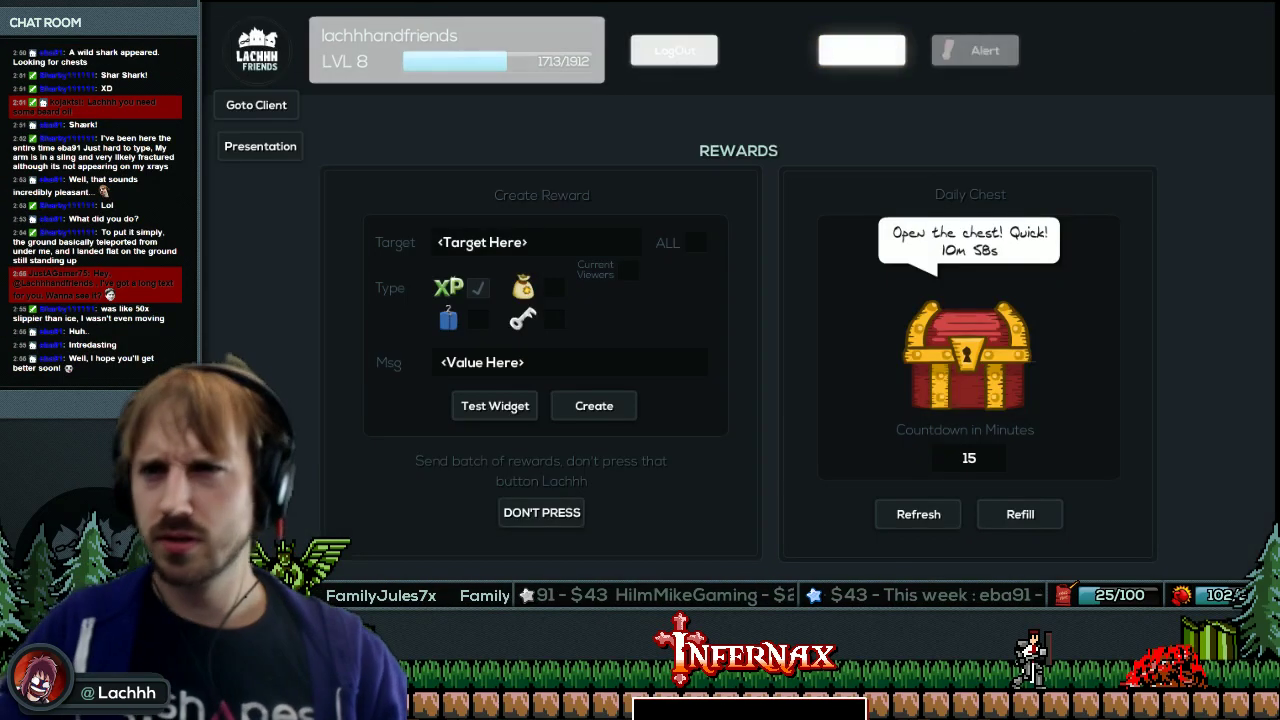
# Leave the Rewards admin with Goto Client and open the client's Equip page.
pyautogui.click(285, 110)
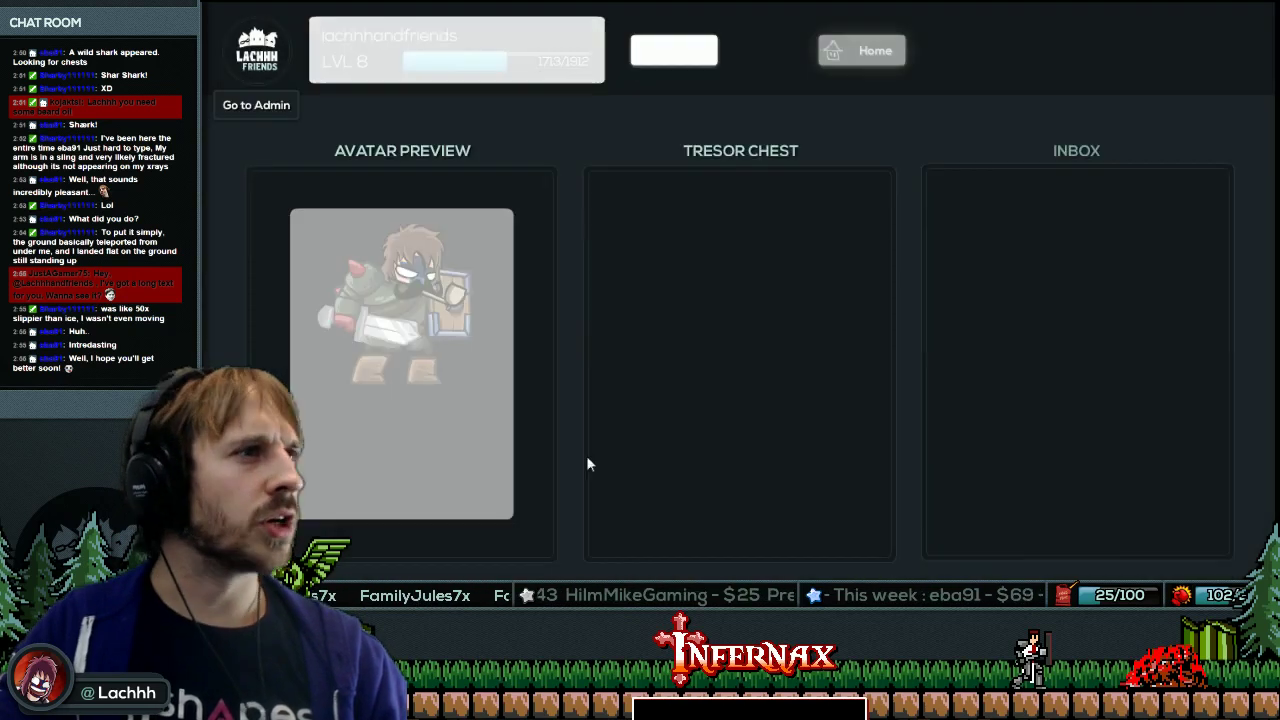
pyautogui.click(960, 58)
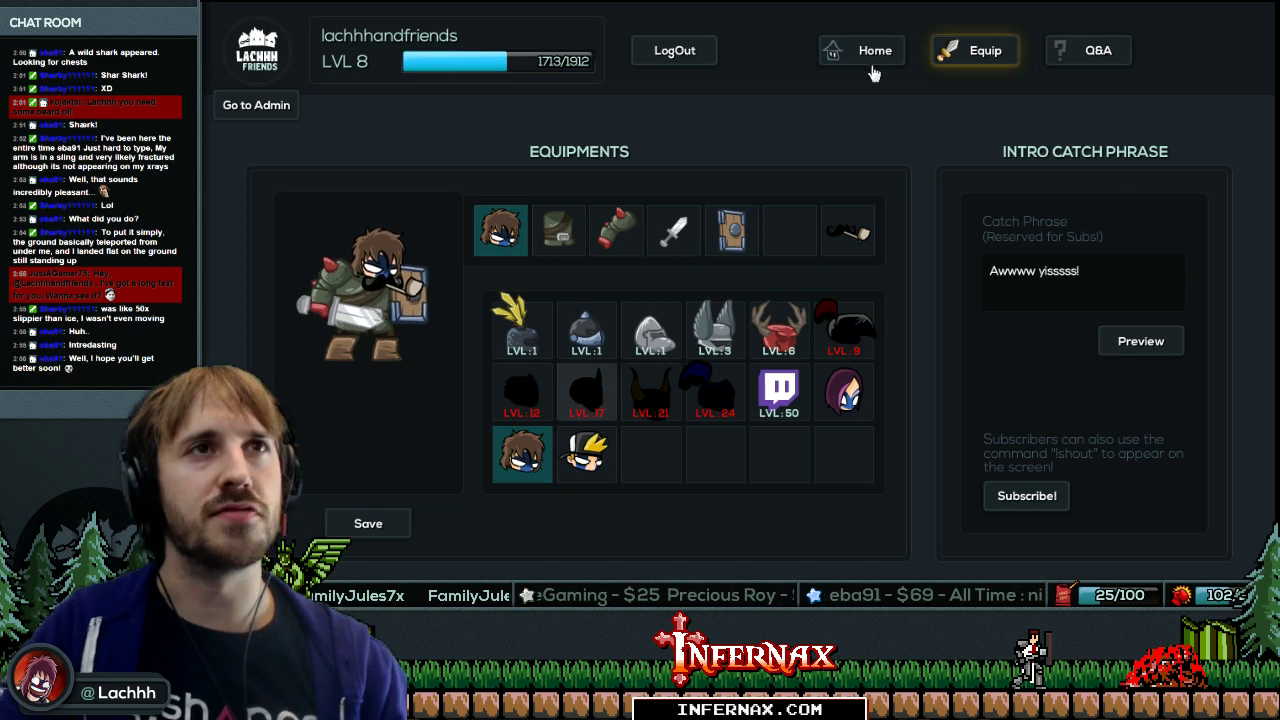
pyautogui.hotkey('alt', 'Tab')
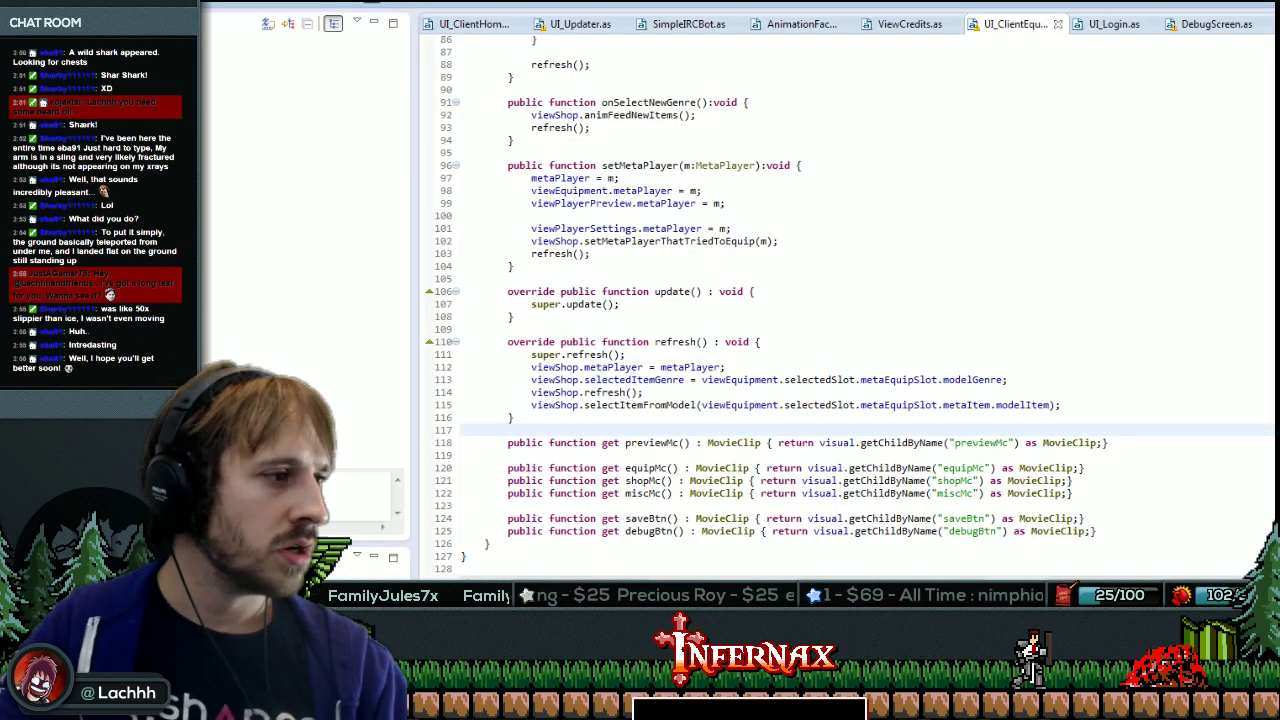
# Show the Flash timeline, then place the caret near line 41 of UI_ClientEquip.
pyautogui.hotkey('alt', 'Tab')
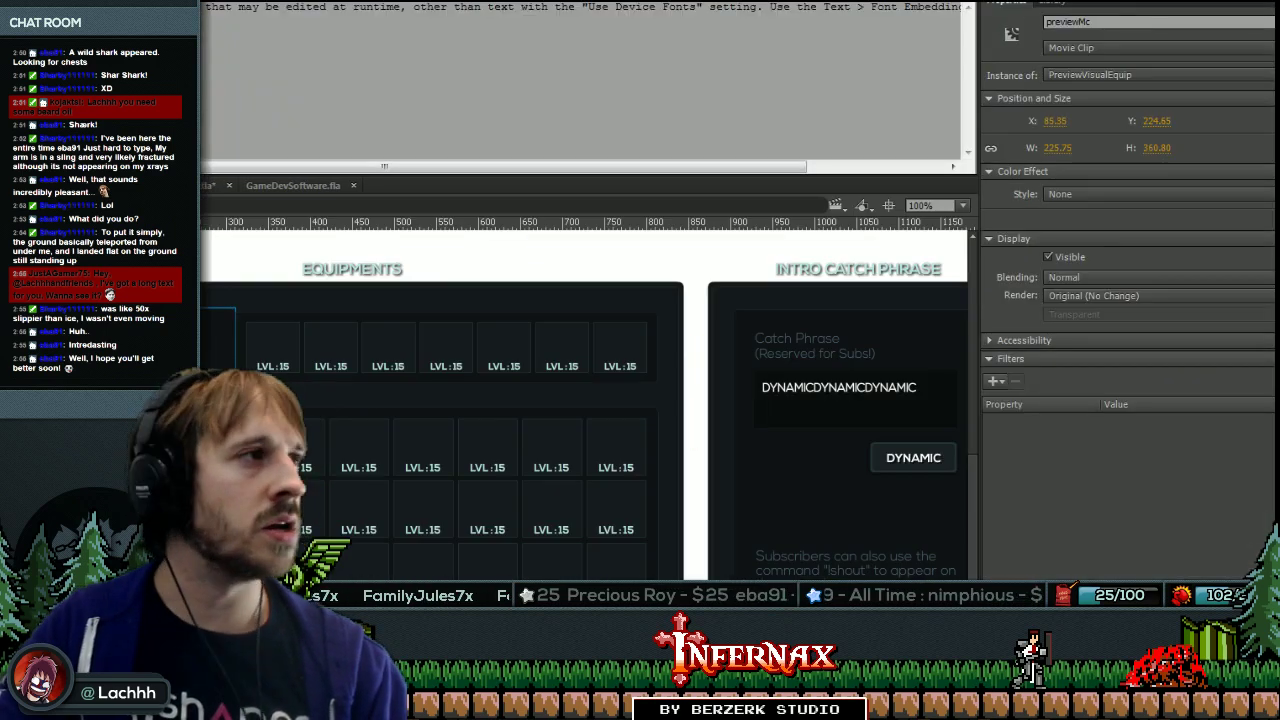
pyautogui.hotkey('ctrl', 'alt', 't')
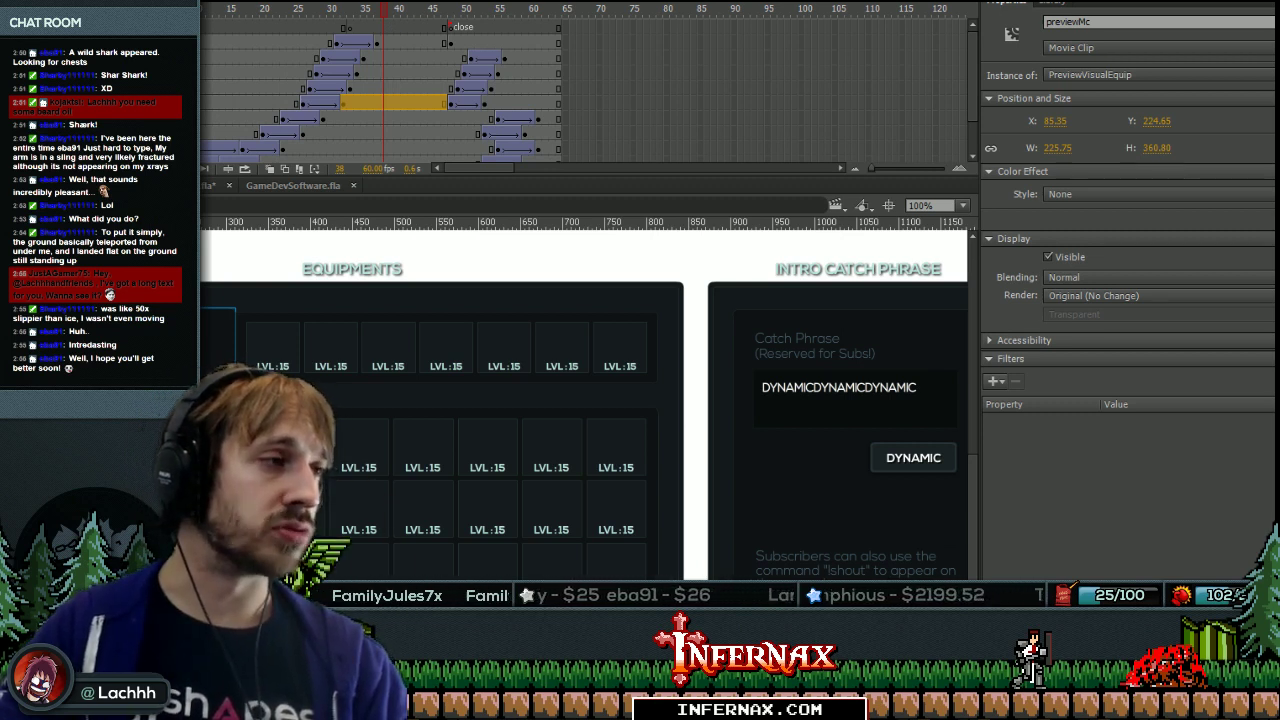
pyautogui.hotkey('alt', 'Tab')
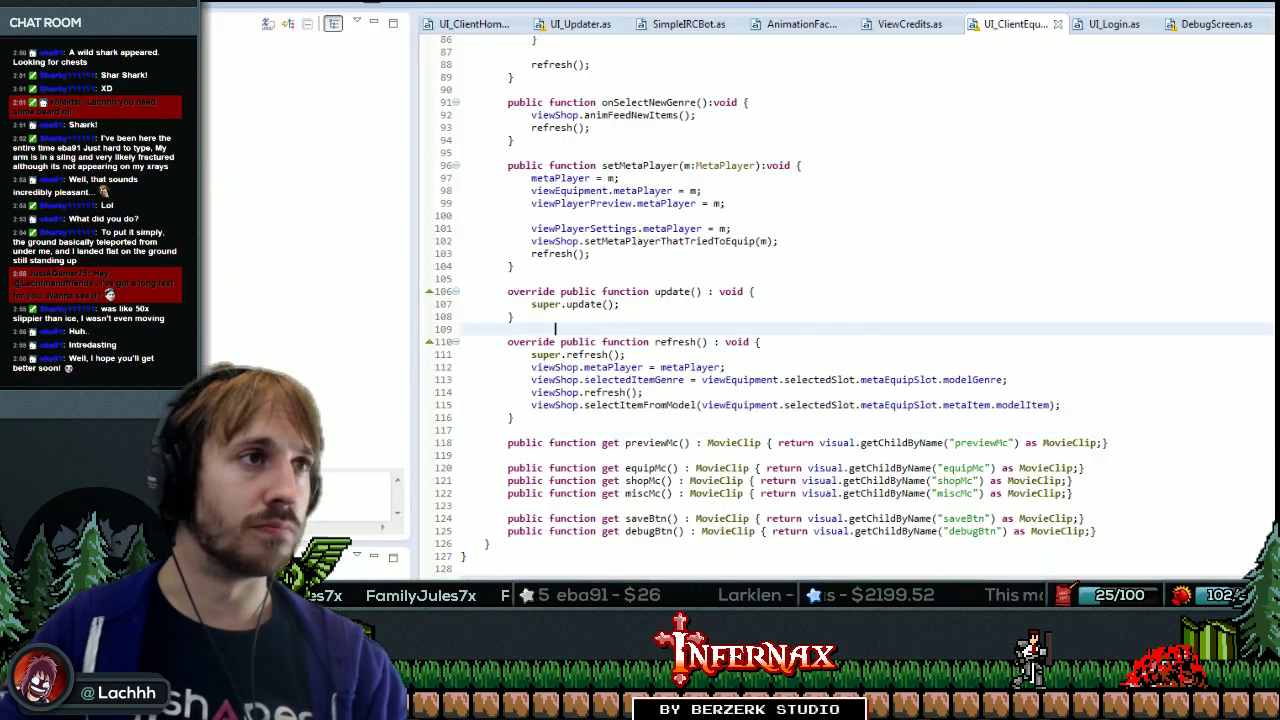
pyautogui.scroll(8, 840, 300)
pyautogui.scroll(14, 840, 300)
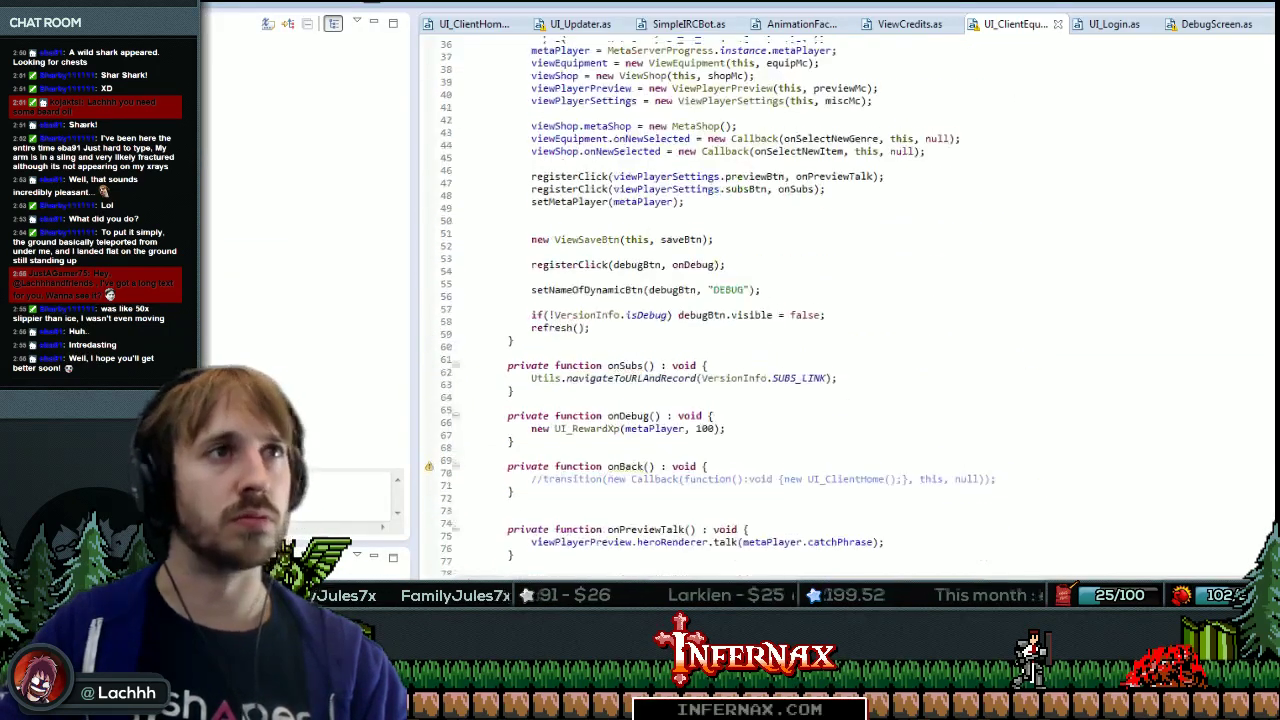
pyautogui.click(531, 308)
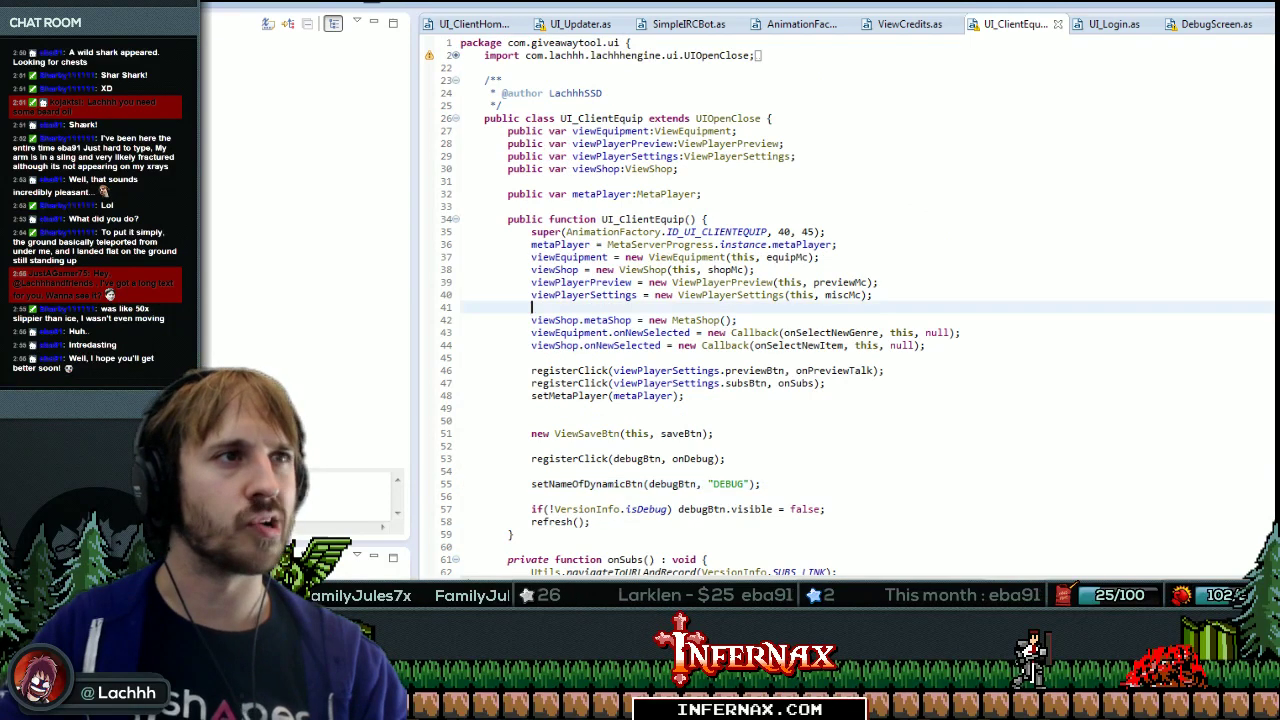
# Copy heroRenderer from ViewPlayerPreview and paste it onto a new line 40 in UI_ClientEquip.
pyautogui.keyDown('ctrl'); pyautogui.click(760, 292); pyautogui.keyUp('ctrl')
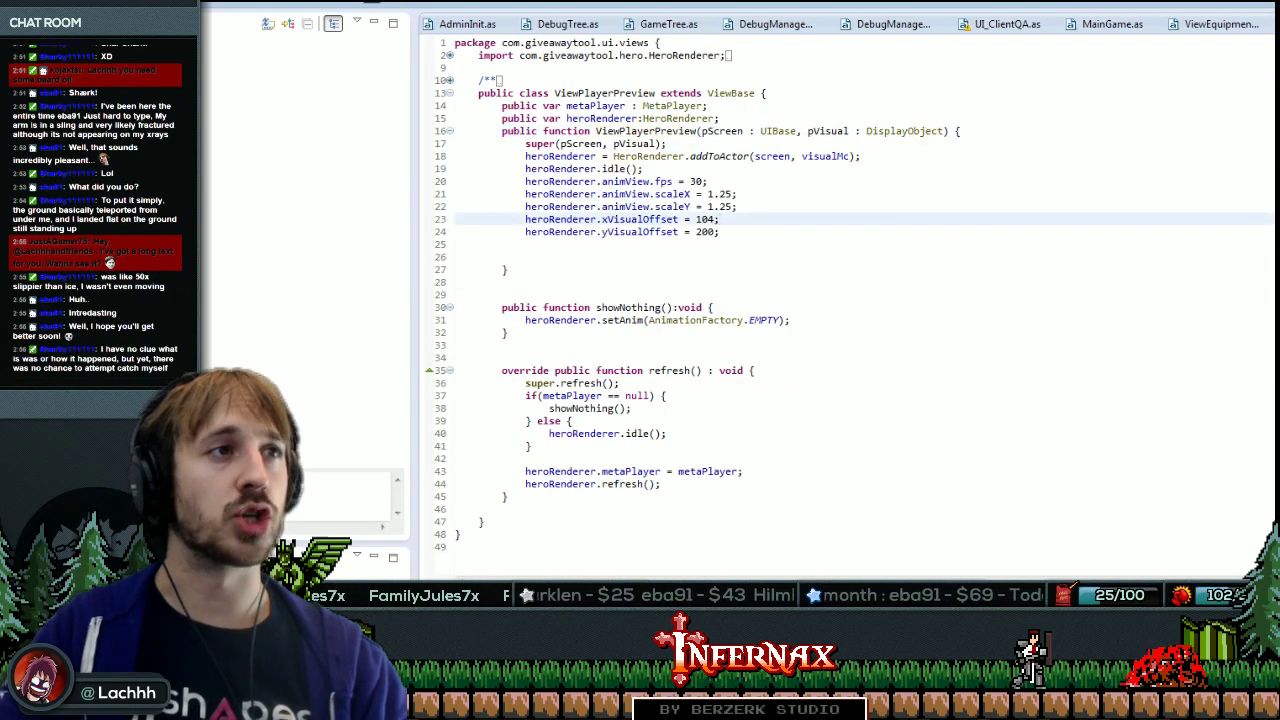
pyautogui.tripleClick(554, 206)
pyautogui.click(554, 206)
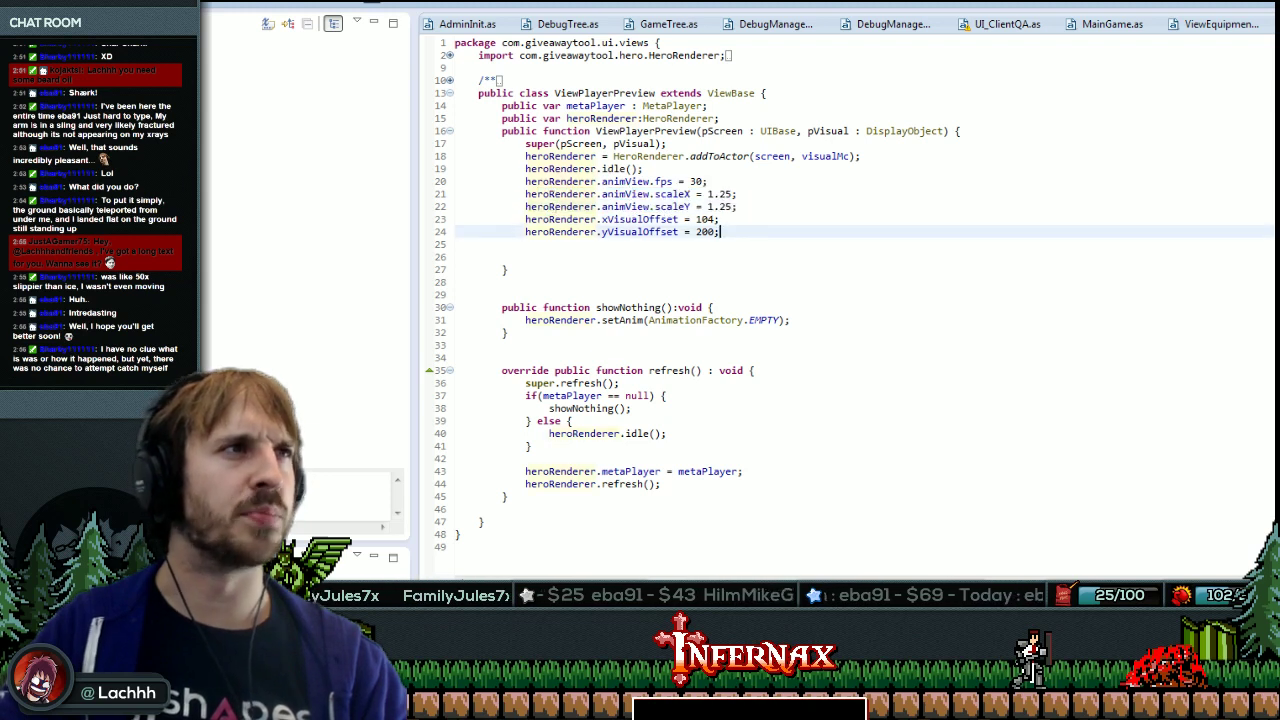
pyautogui.moveTo(526, 219); pyautogui.dragTo(597, 220)
pyautogui.hotkey('ctrl', 'c')
pyautogui.hotkey('alt', 'Left')
pyautogui.press('Down')
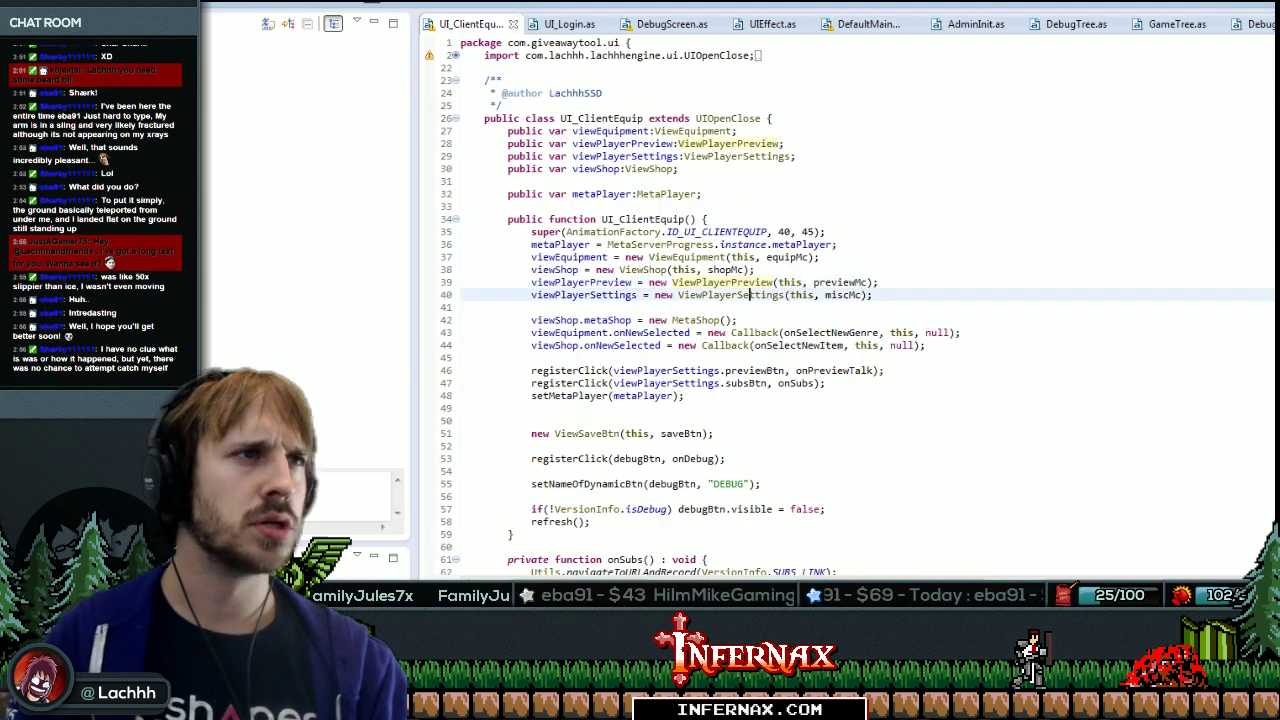
pyautogui.press('Up')
pyautogui.press('End')
pyautogui.press('Return')
pyautogui.hotkey('ctrl', 'v')
# Prefix it with viewPlayerPreview so line 40 reads 'viewPlayerPreview.heroRenderer.'.
pyautogui.click(632, 282)
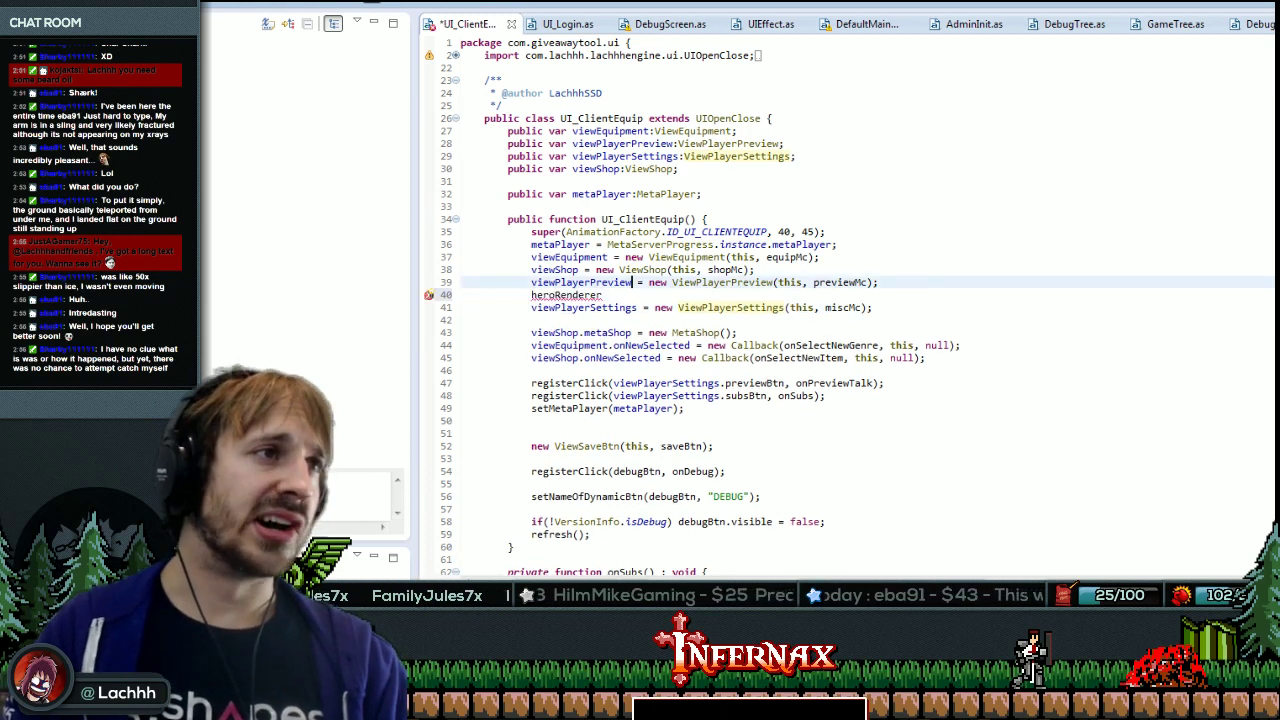
pyautogui.press('Down')
pyautogui.write('viewPlayerPreview')
pyautogui.hotkey('ctrl', 'space')
pyautogui.press('Escape')
pyautogui.hotkey('alt', 'Tab')
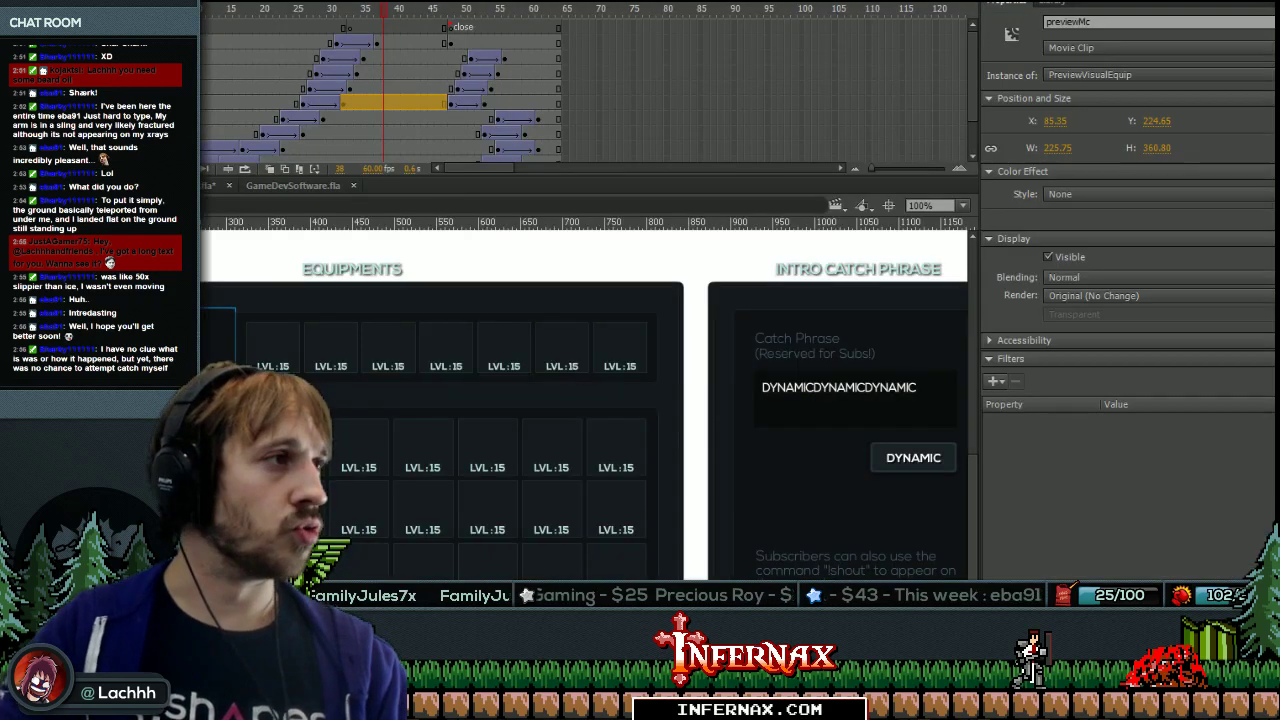
# Inspect heroDummy inside PreviewVisualEquip > PreviewVisual, noting its position X 110.35, Y 255.10.
pyautogui.hotkey('ctrl', 'e')
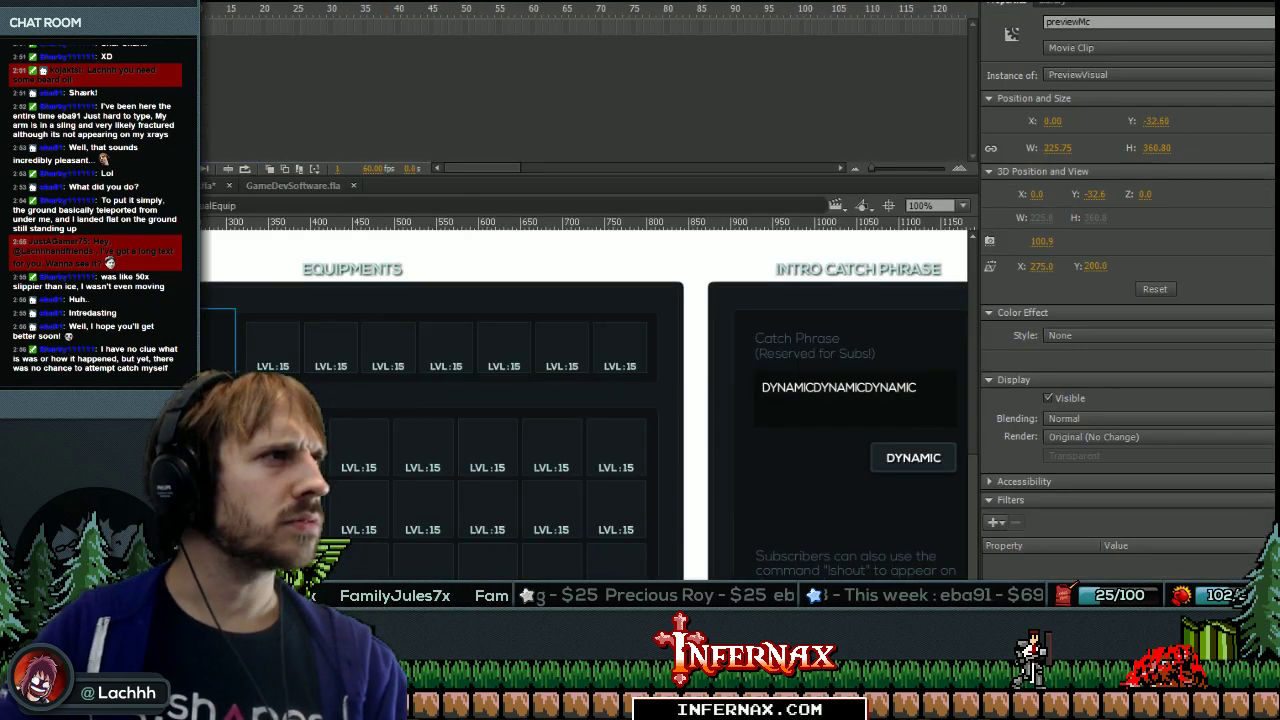
pyautogui.hotkey('ctrl', 'e')
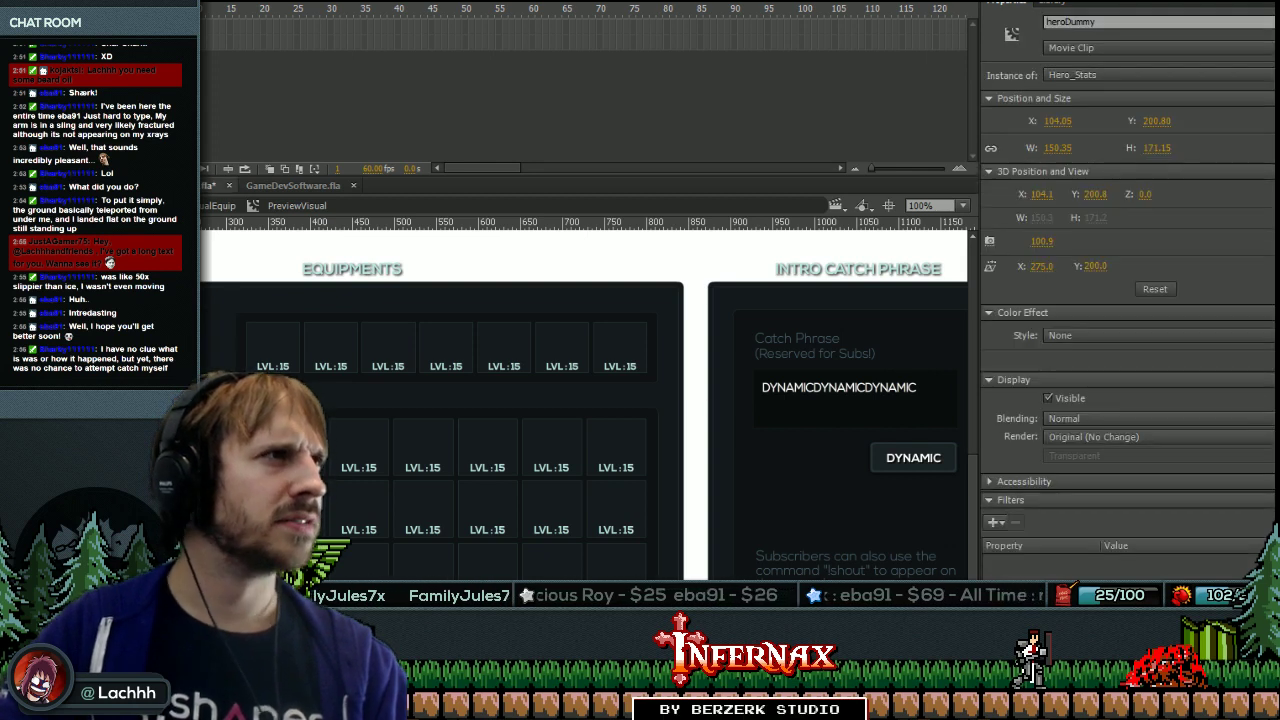
pyautogui.hotkey('ctrl', 'e')
pyautogui.hotkey('ctrl', 'e')
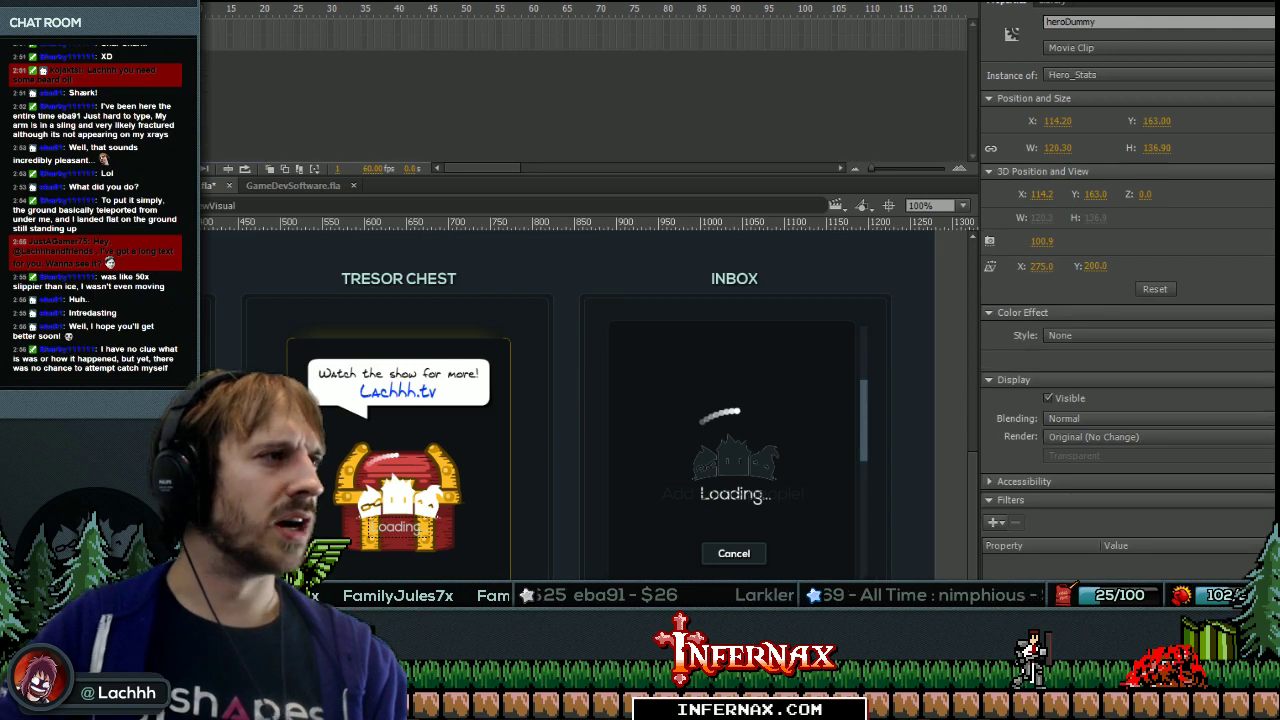
pyautogui.hotkey('ctrl', 'e')
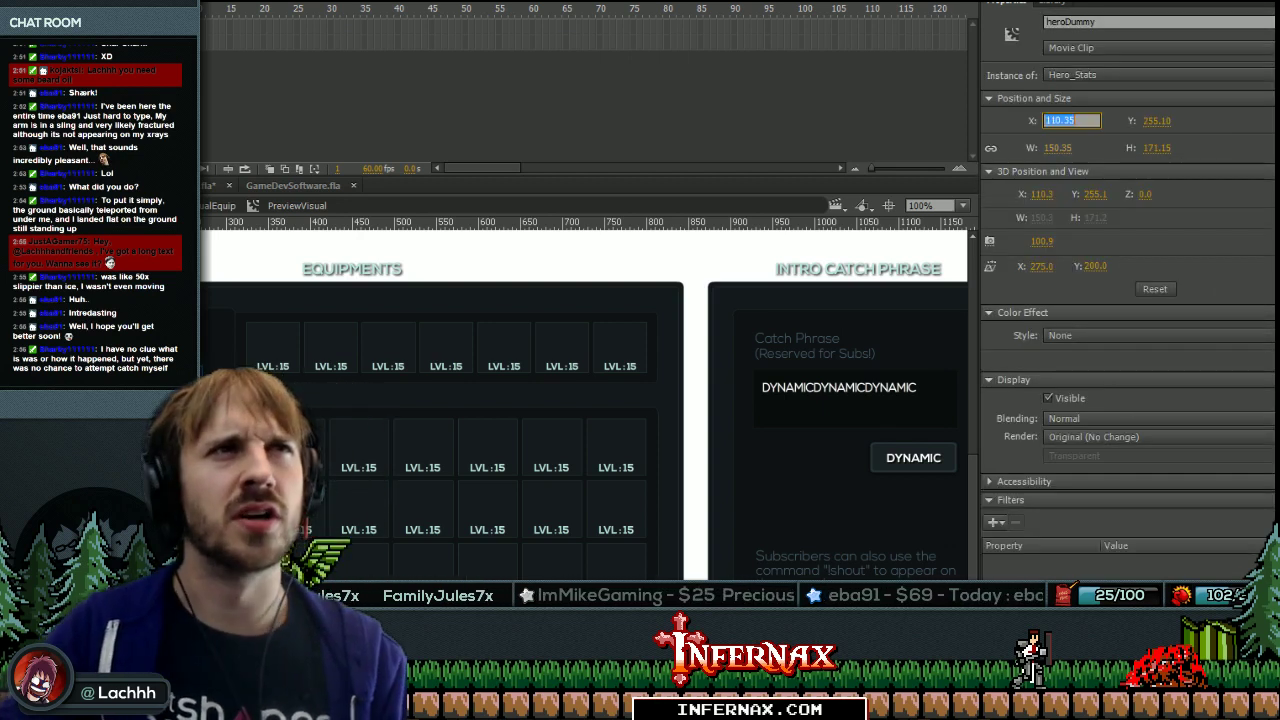
pyautogui.hotkey('alt', 'Tab')
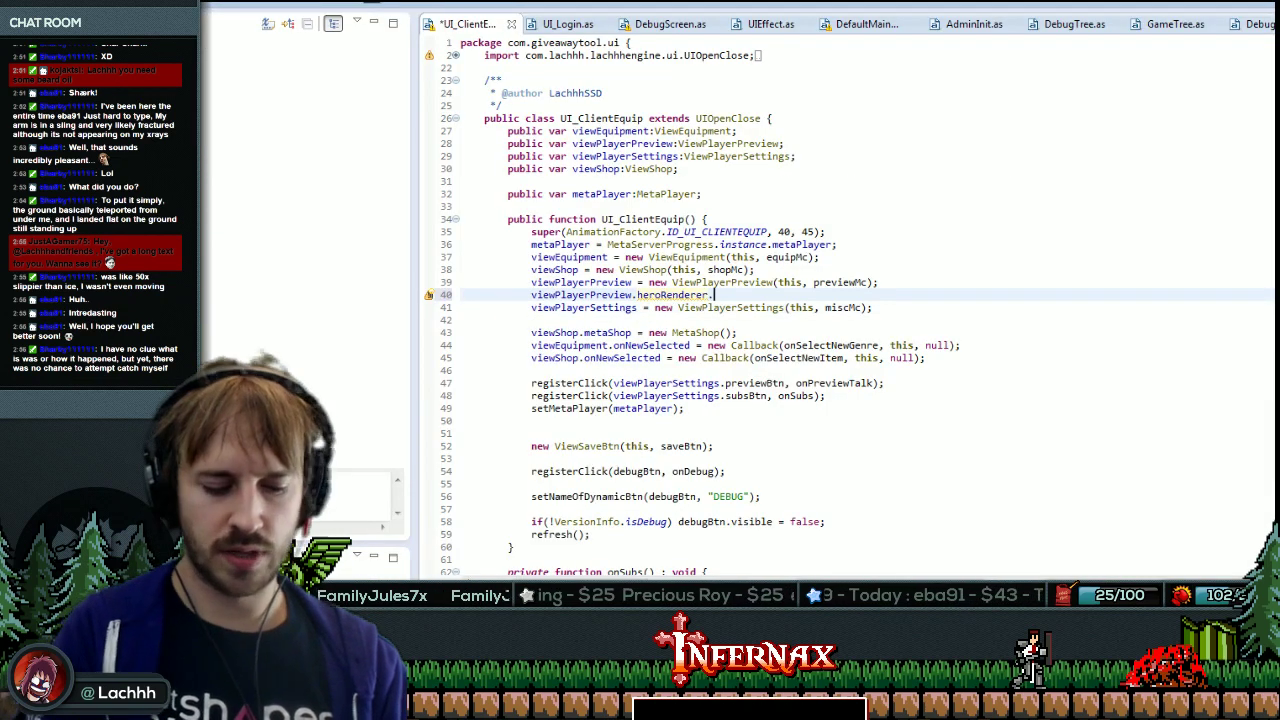
# Set xVisualOffset = 110 and yVisualOffset = 255.1 in UI_ClientEquip, save, and run the client.
pyautogui.write('xVisualOffset = 110.35;')
pyautogui.press('BackSpace')
pyautogui.press('BackSpace')
pyautogui.press('BackSpace')
pyautogui.hotkey('ctrl', 's')
pyautogui.hotkey('ctrl', 'alt', 'Down')
pyautogui.hotkey('alt', 'Tab')
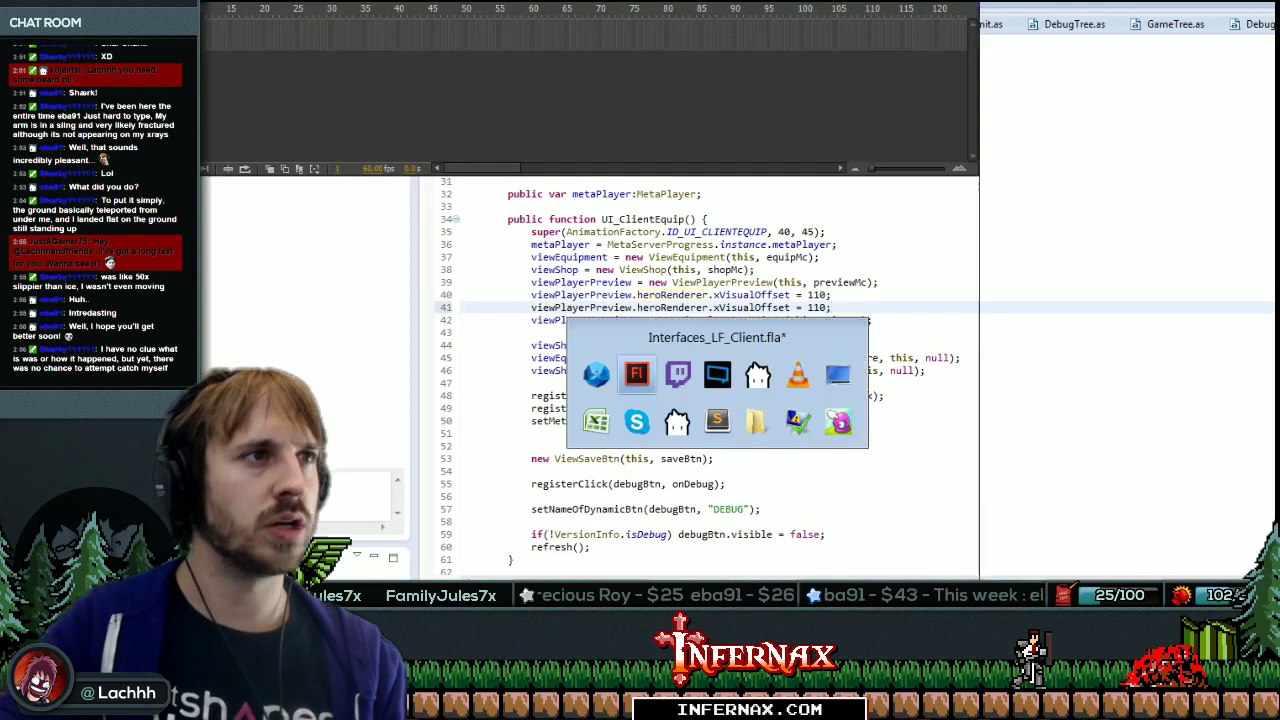
pyautogui.hotkey('alt', 'Tab')
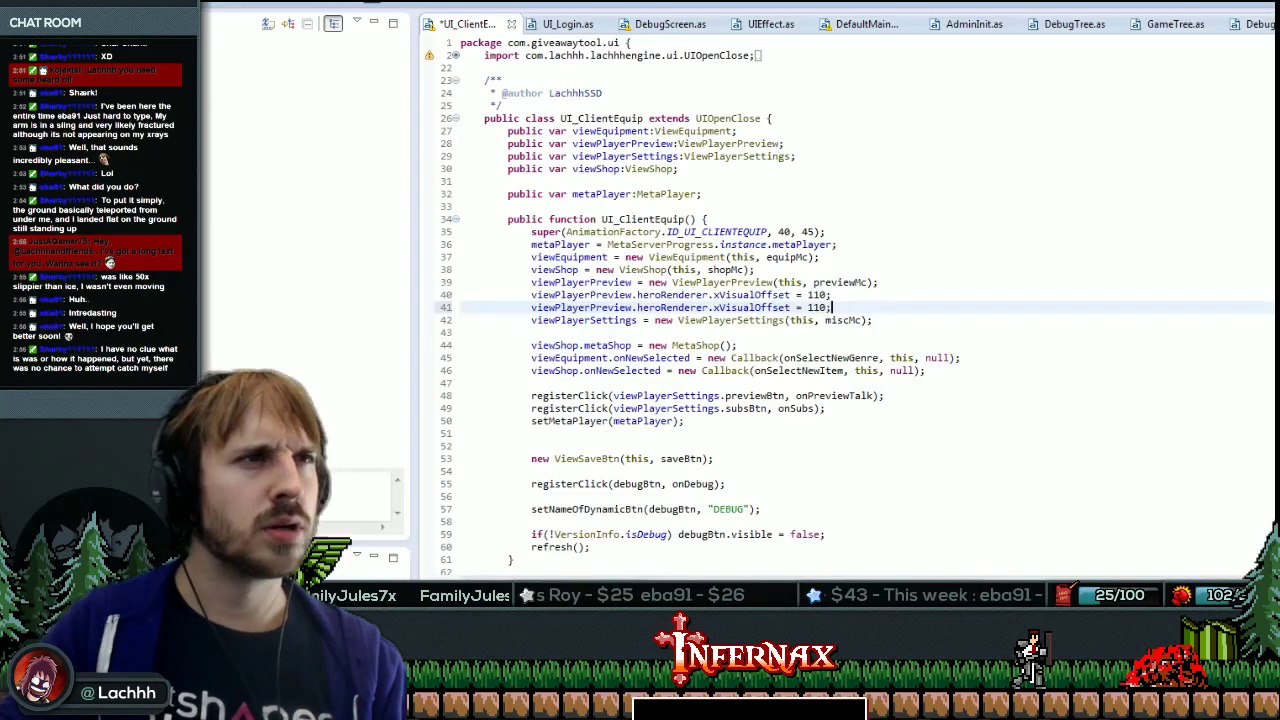
pyautogui.press('BackSpace')
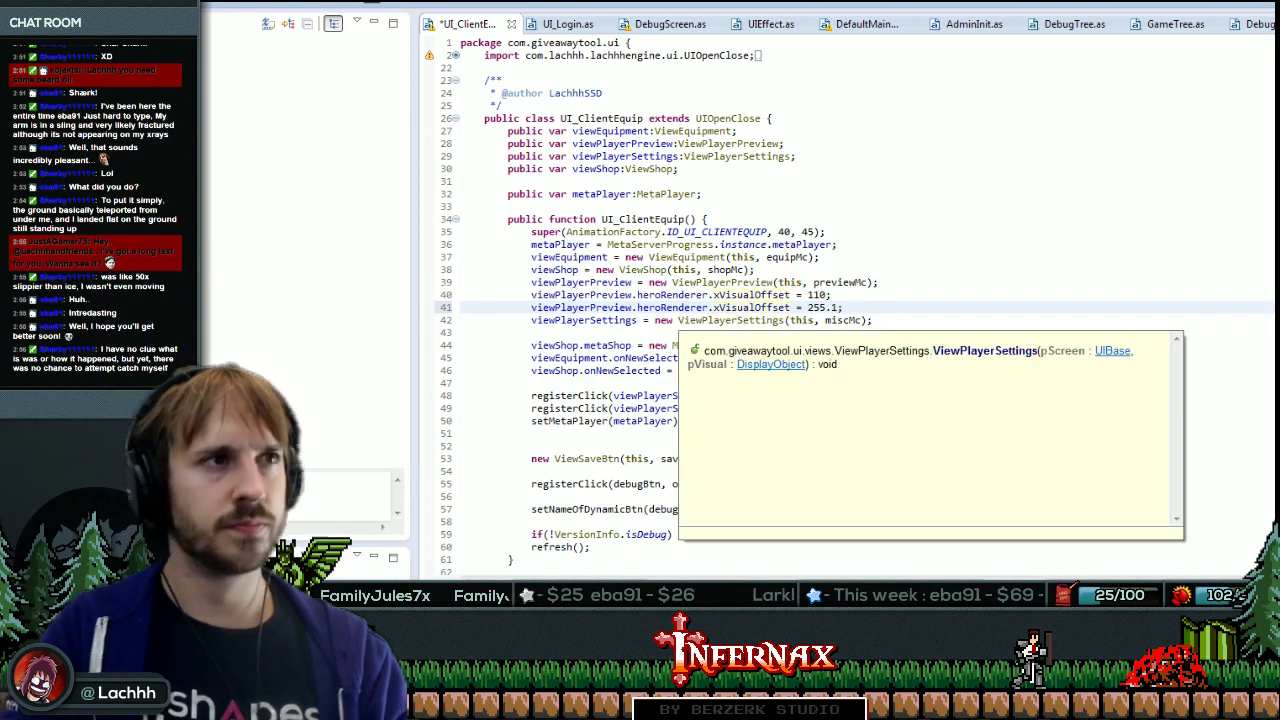
pyautogui.write('y')
pyautogui.hotkey('ctrl', 's')
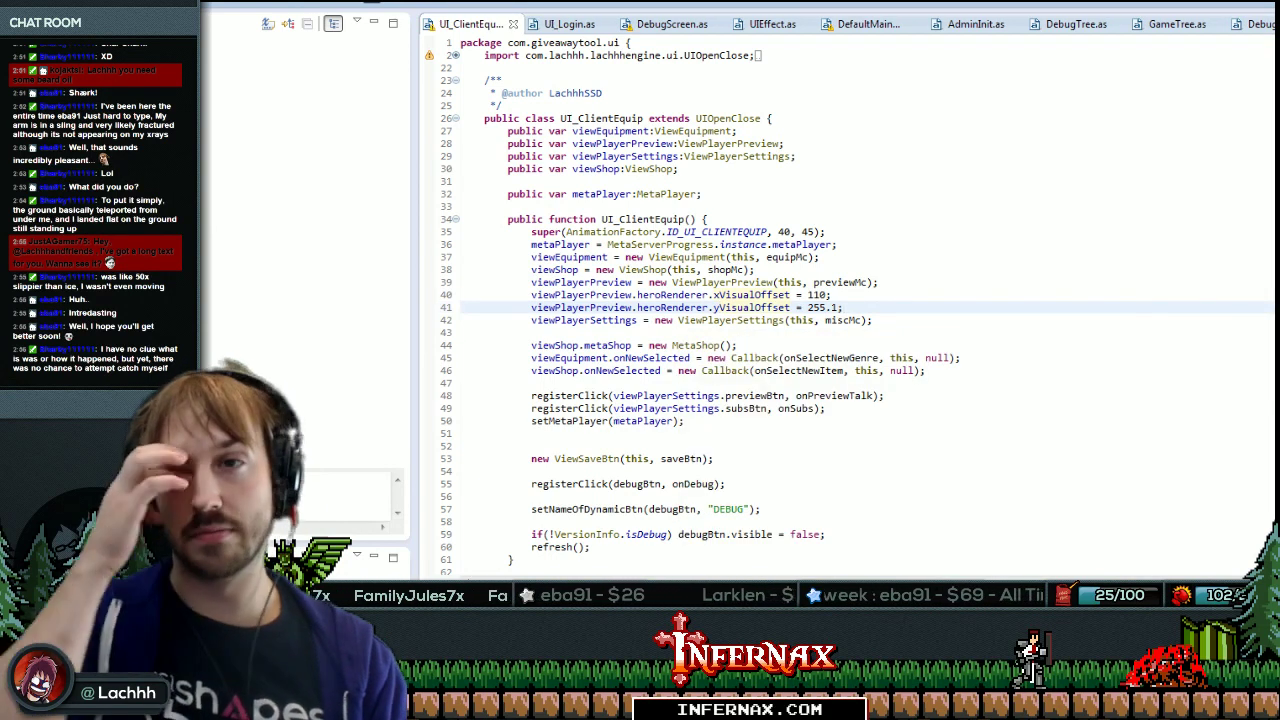
pyautogui.press('F5')
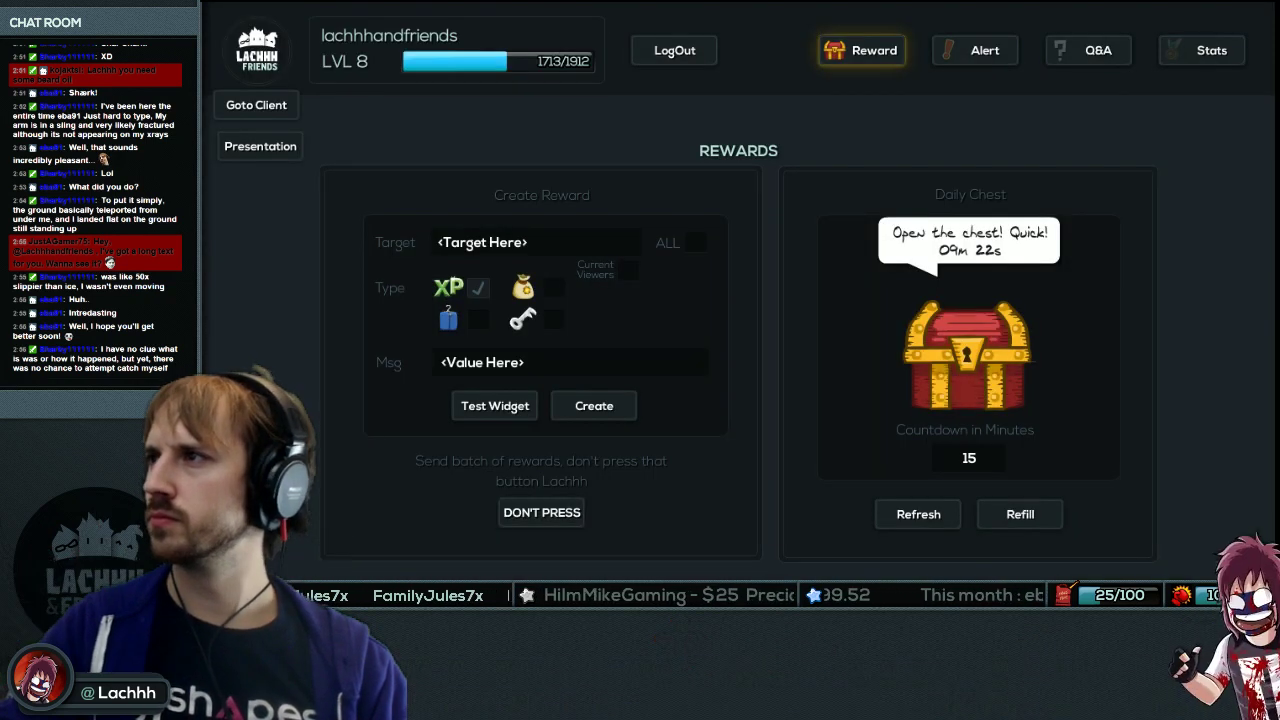
# In the client's Equip page, equip the LVL 50 Twitch head on the avatar and save it.
pyautogui.click(256, 105)
pyautogui.click(986, 52)
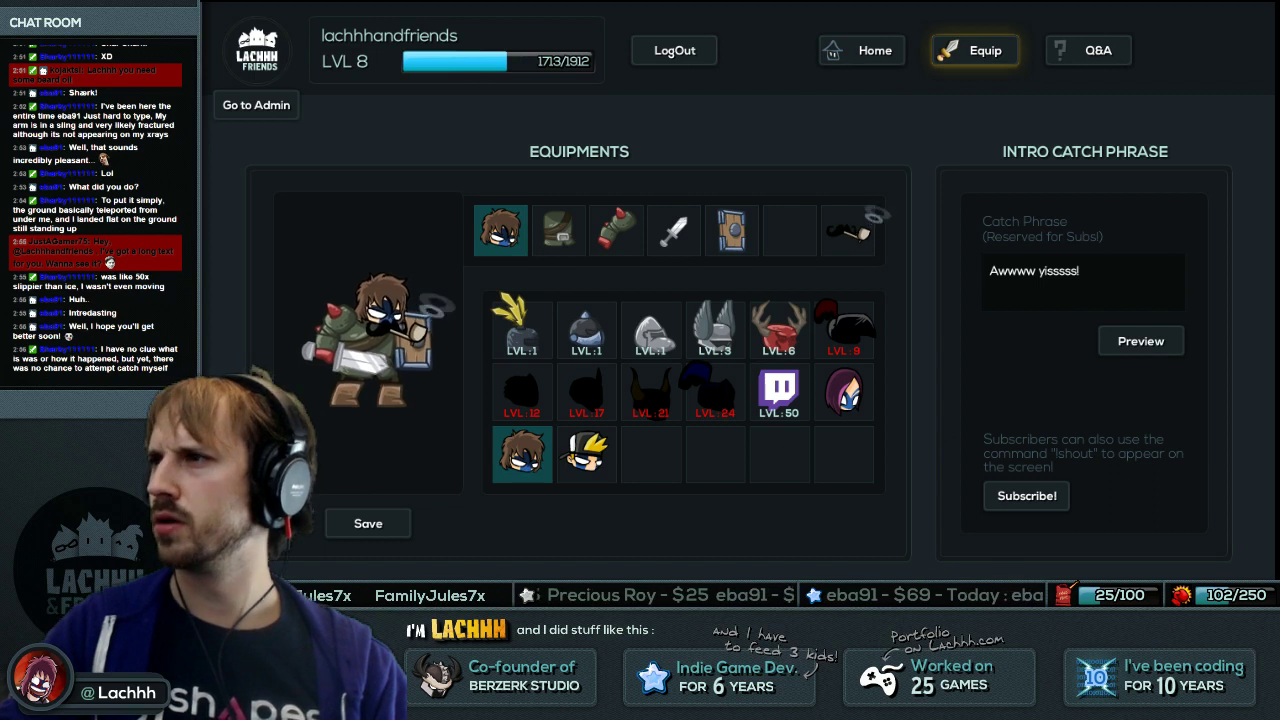
pyautogui.click(778, 388)
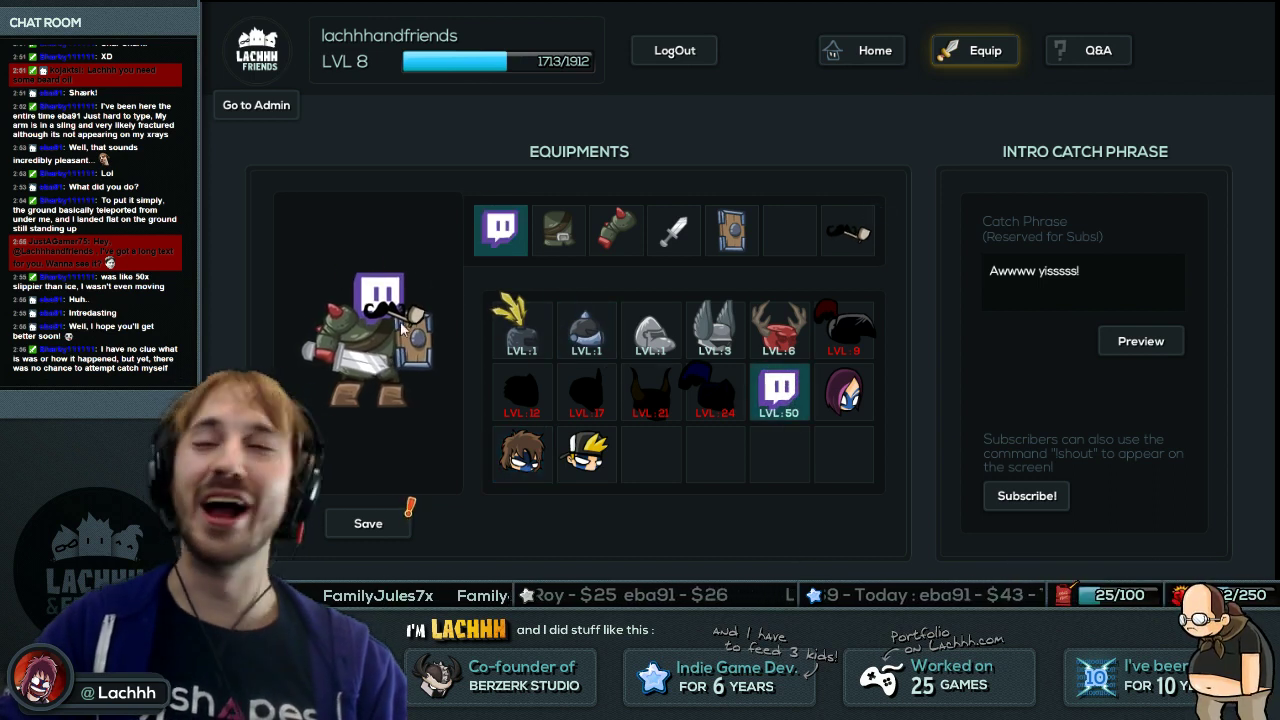
pyautogui.click(368, 523)
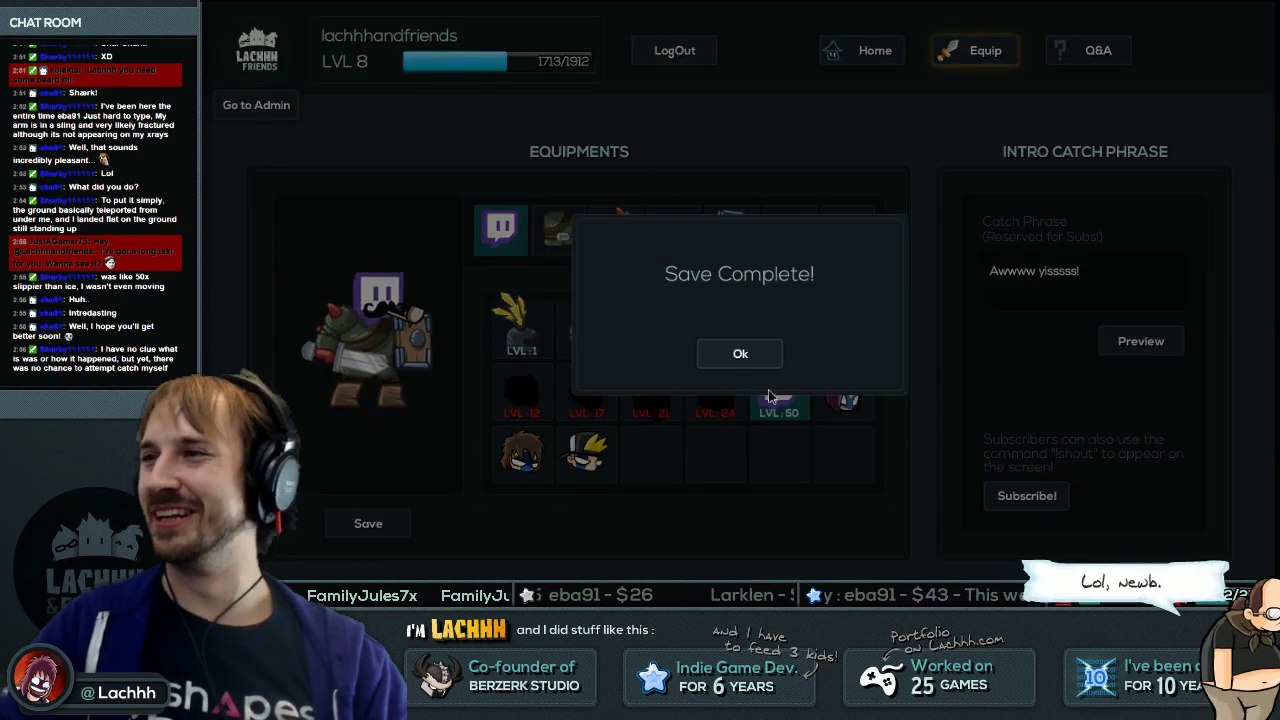
pyautogui.click(738, 354)
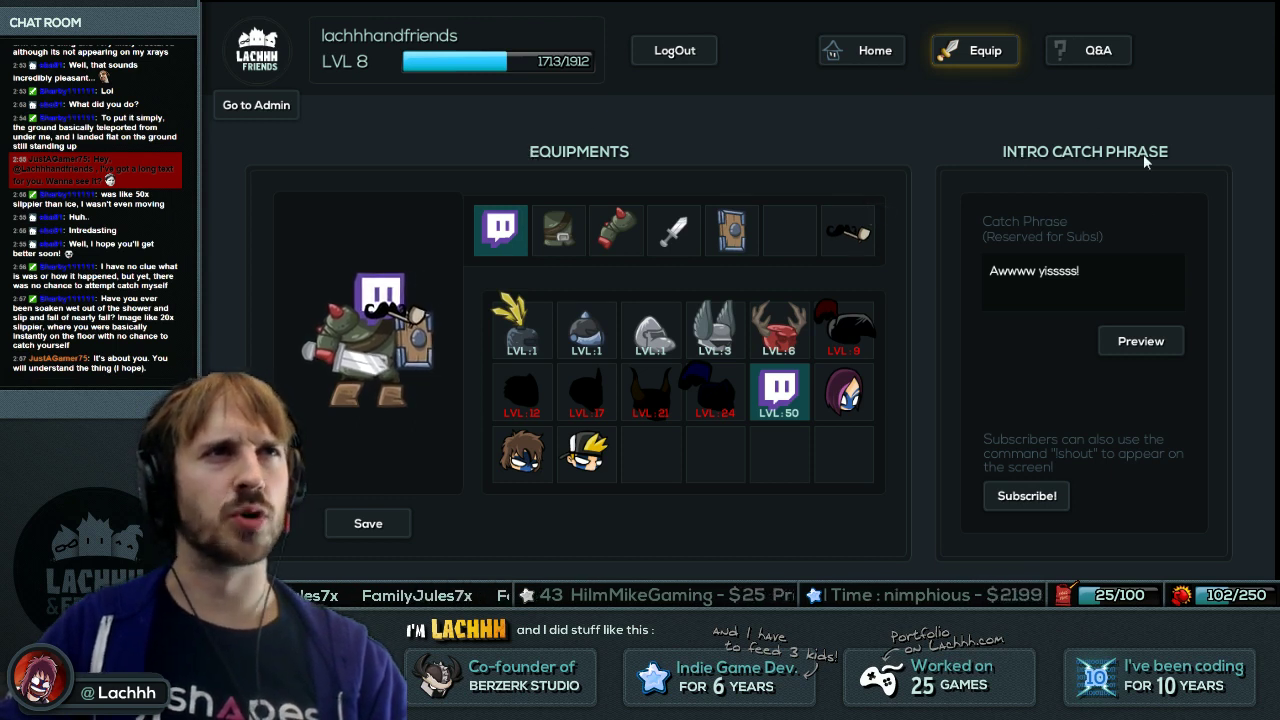
pyautogui.moveTo(989, 270); pyautogui.dragTo(1080, 270)
pyautogui.click(1140, 341)
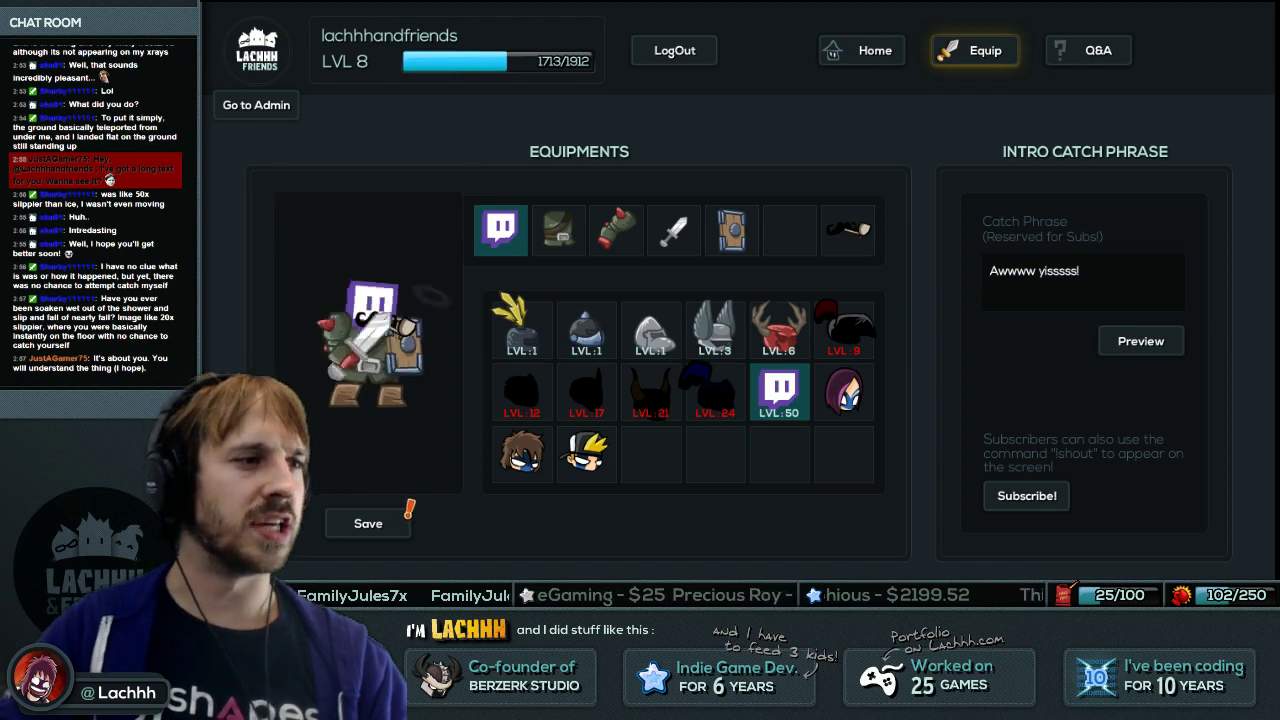
pyautogui.hotkey('alt', 'Tab')
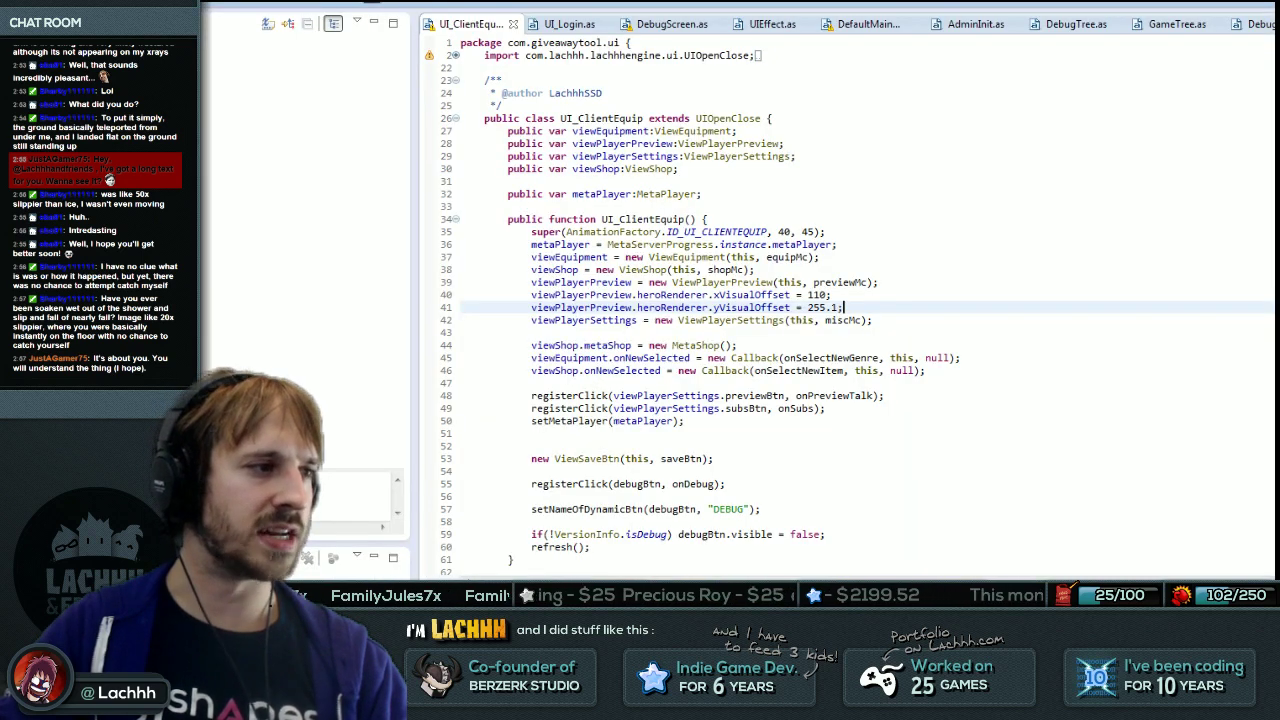
pyautogui.hotkey('alt', 'Tab')
pyautogui.doubleClick(467, 521)
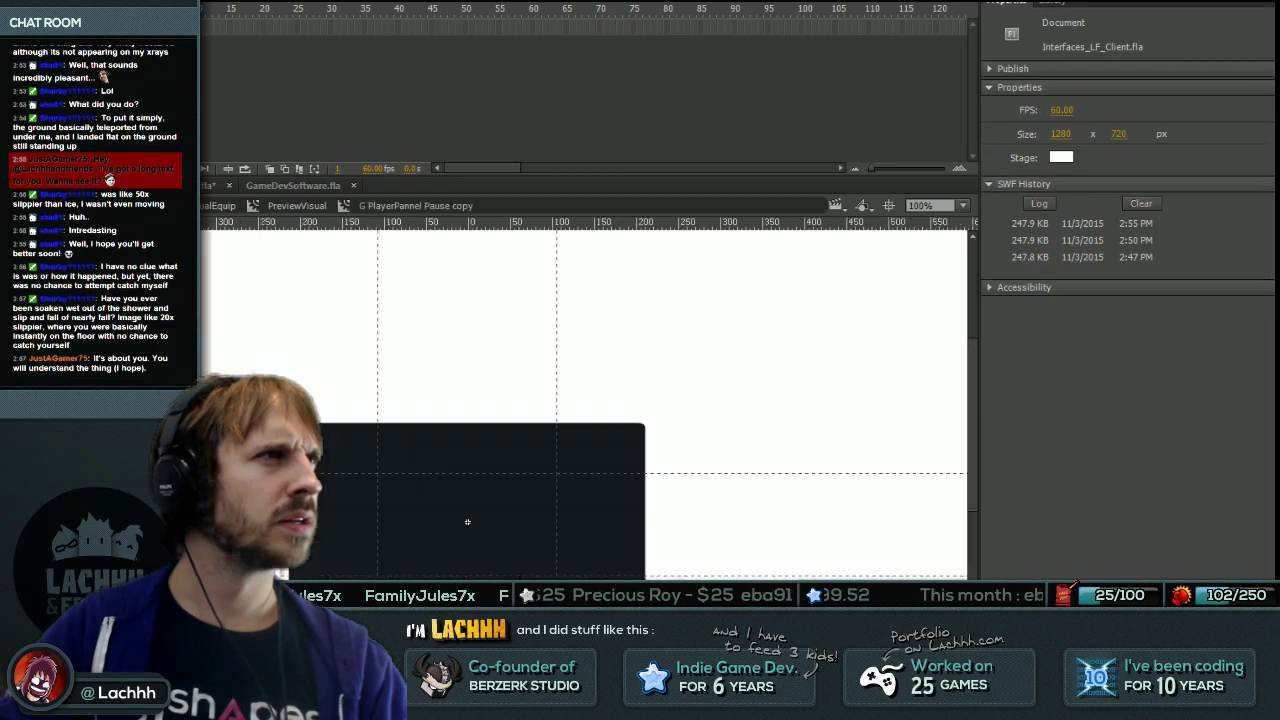
pyautogui.doubleClick(467, 521)
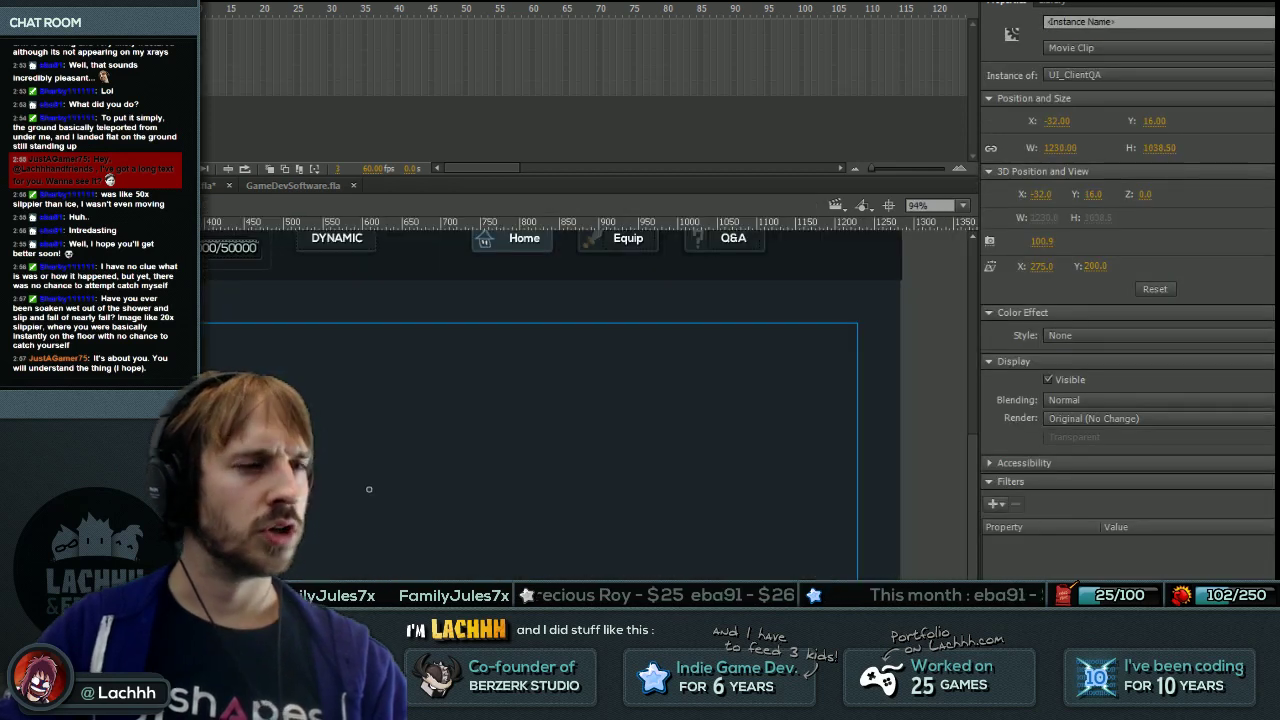
pyautogui.hotkey('ctrl', '-')
pyautogui.click(419, 478)
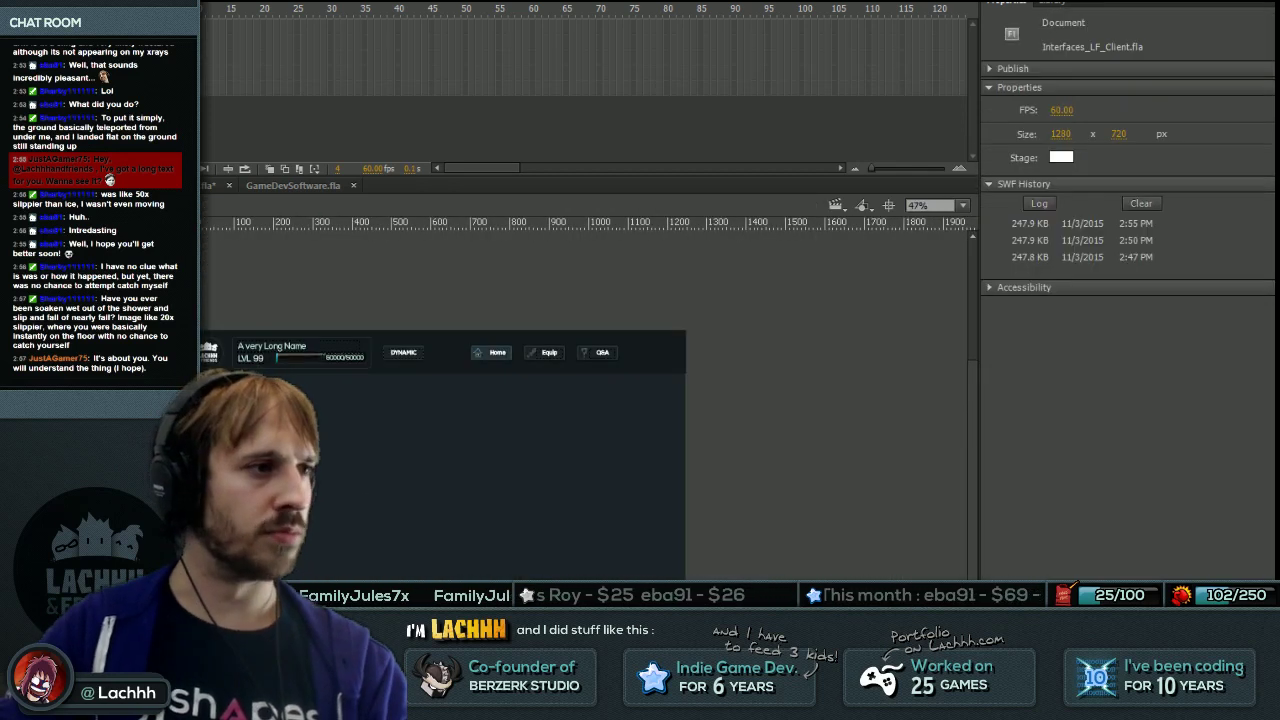
pyautogui.click(419, 478)
pyautogui.doubleClick(419, 478)
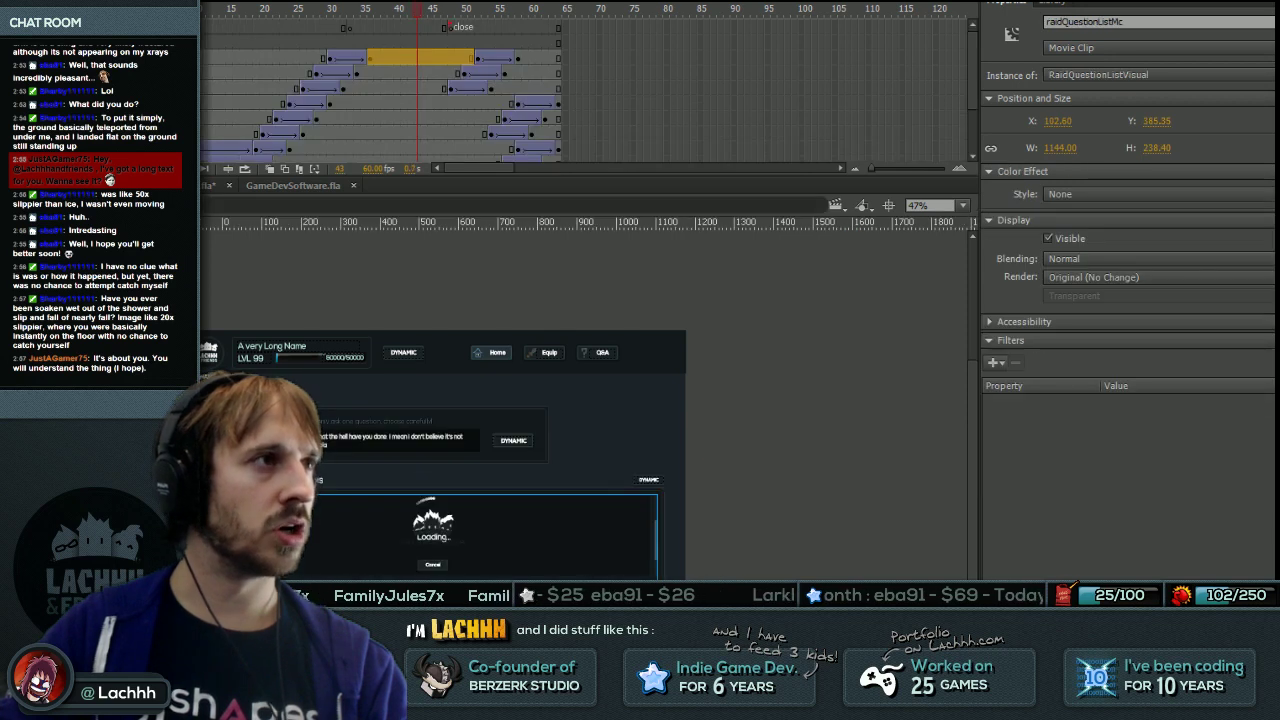
pyautogui.click(229, 27)
pyautogui.moveTo(284, 38); pyautogui.dragTo(384, 58)
pyautogui.click(395, 88)
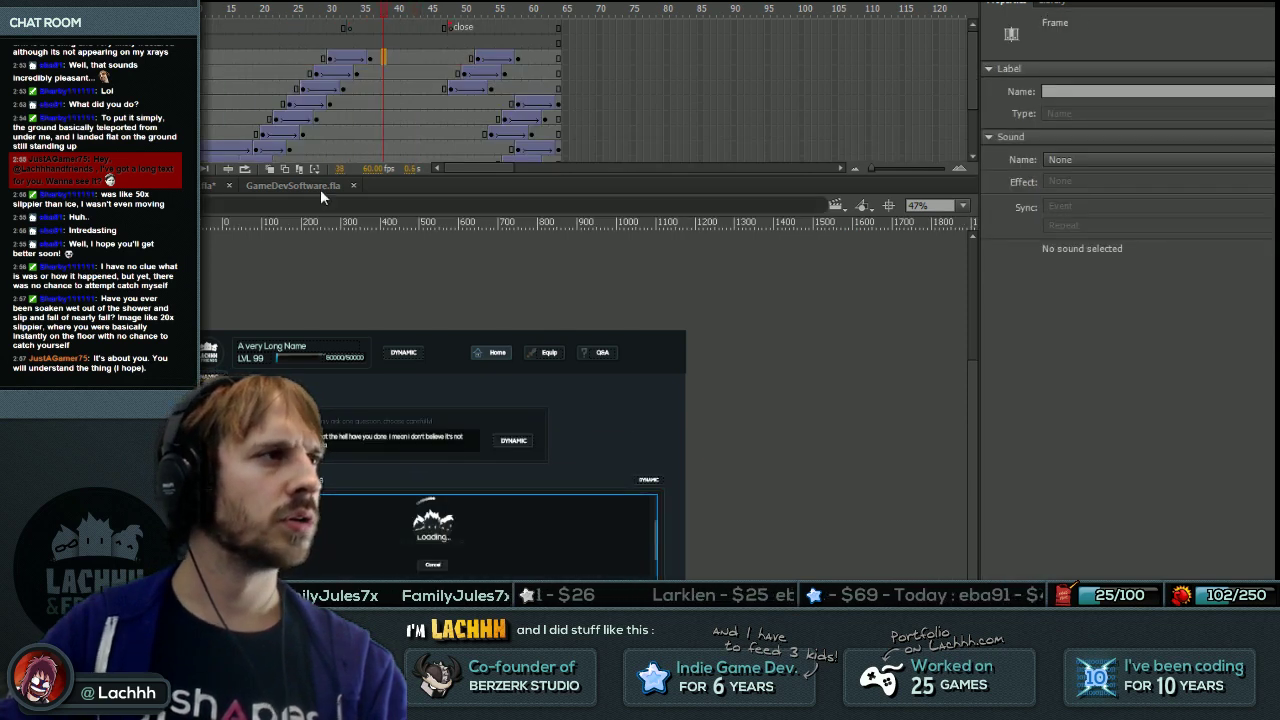
pyautogui.click(395, 88)
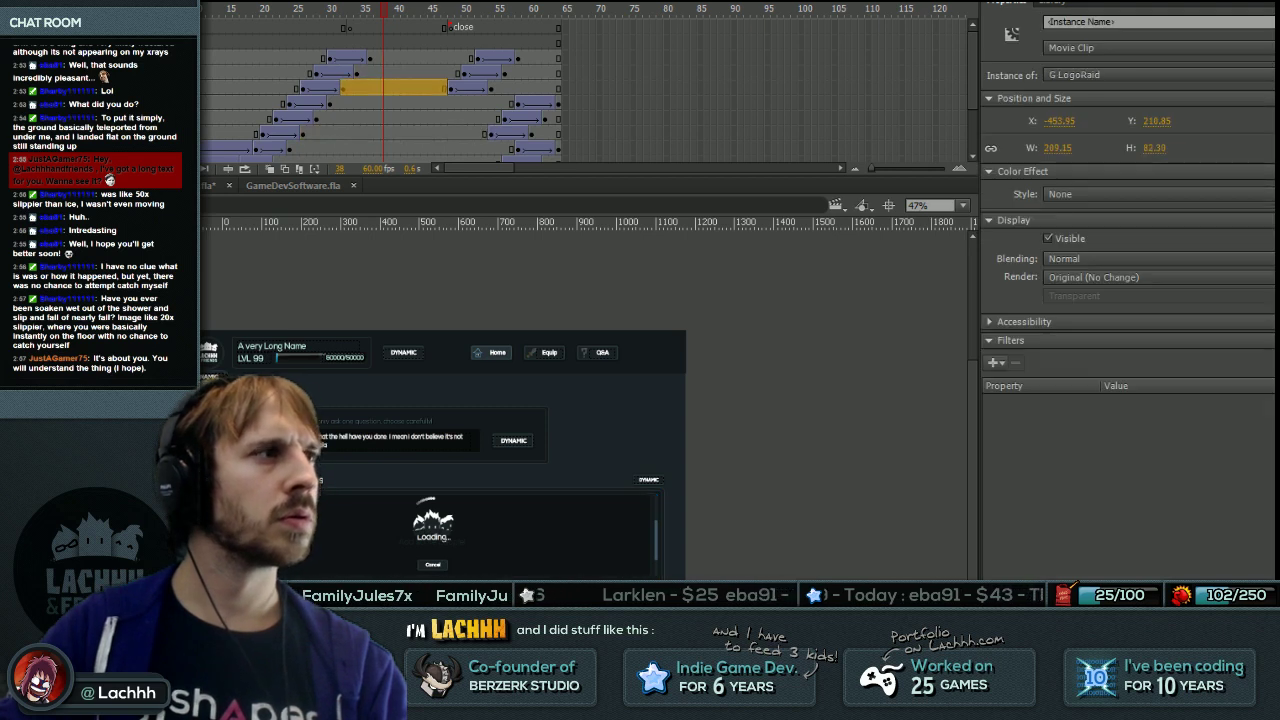
pyautogui.click(394, 133)
pyautogui.click(395, 88)
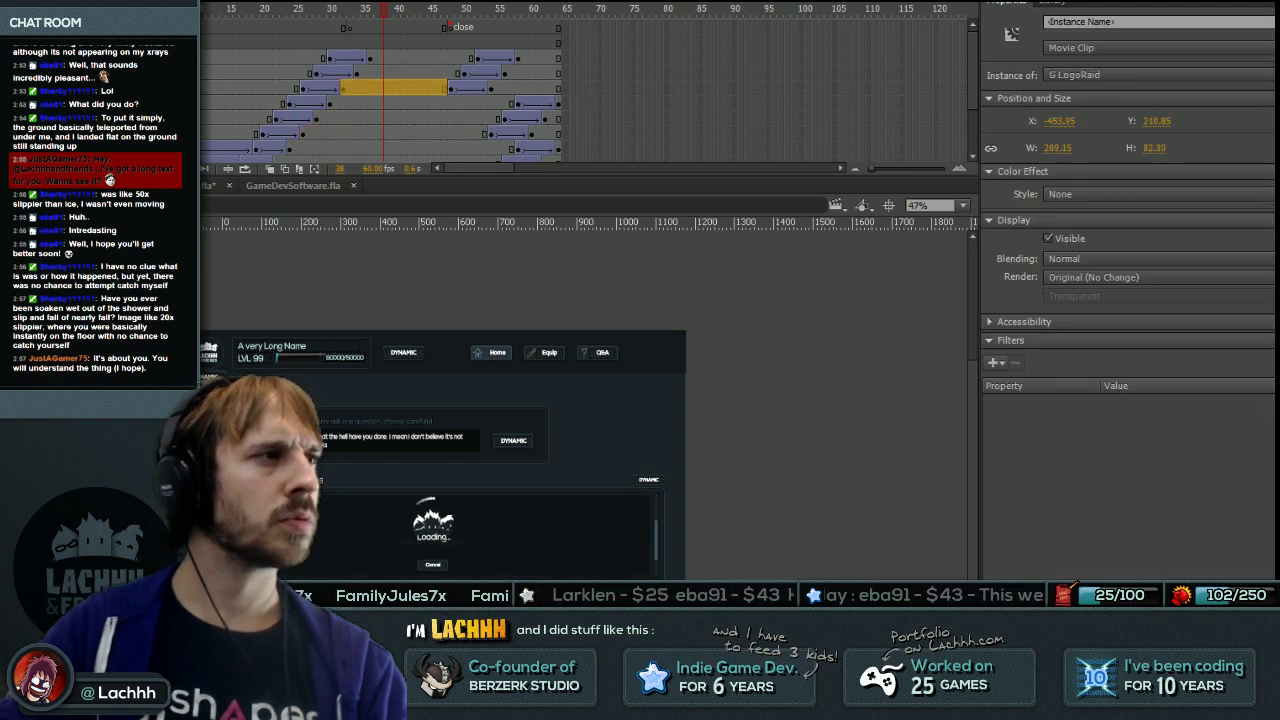
pyautogui.click(394, 133)
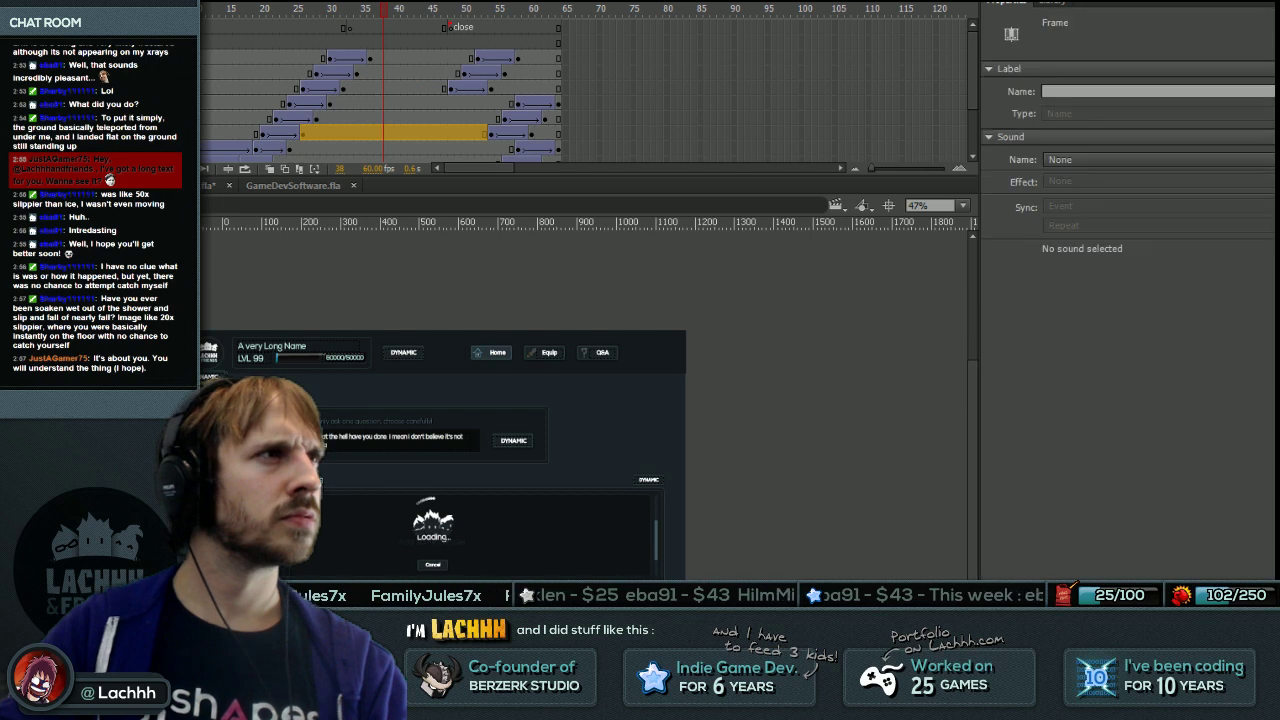
pyautogui.scroll(-2, 380, 90)
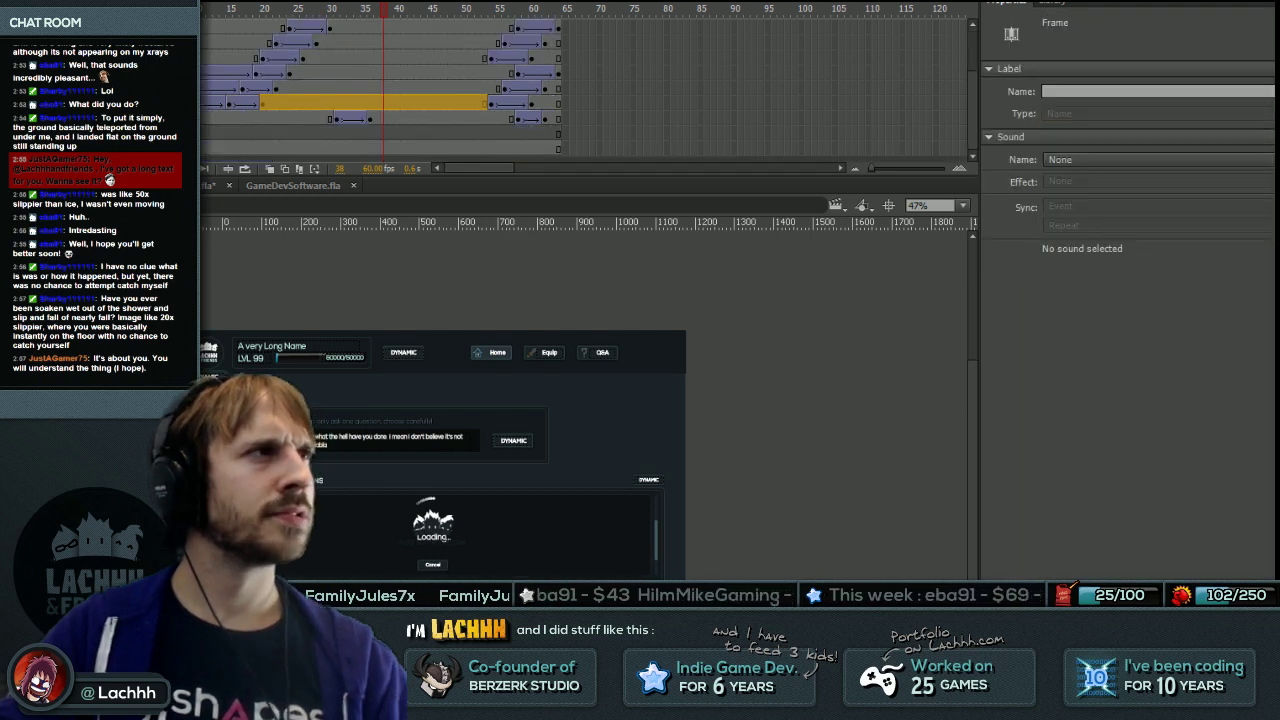
pyautogui.click(281, 60)
pyautogui.moveTo(283, 65); pyautogui.dragTo(422, 63)
pyautogui.click(423, 58)
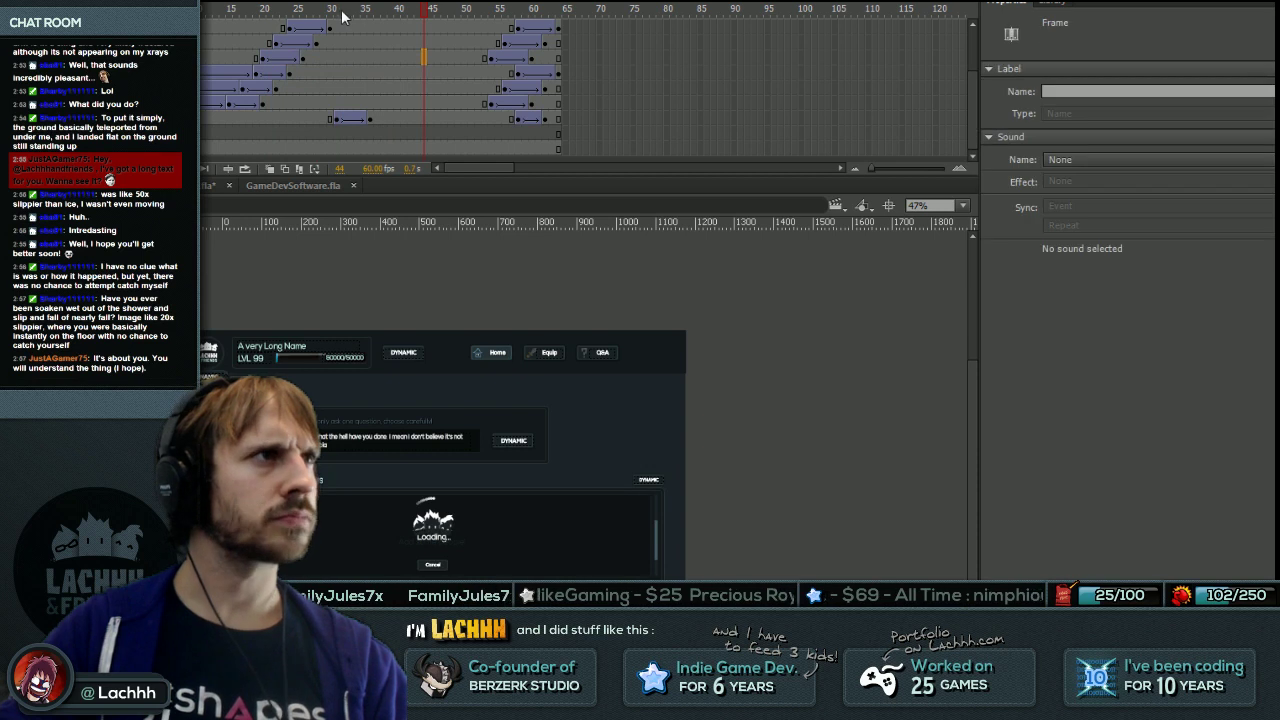
pyautogui.click(215, 102)
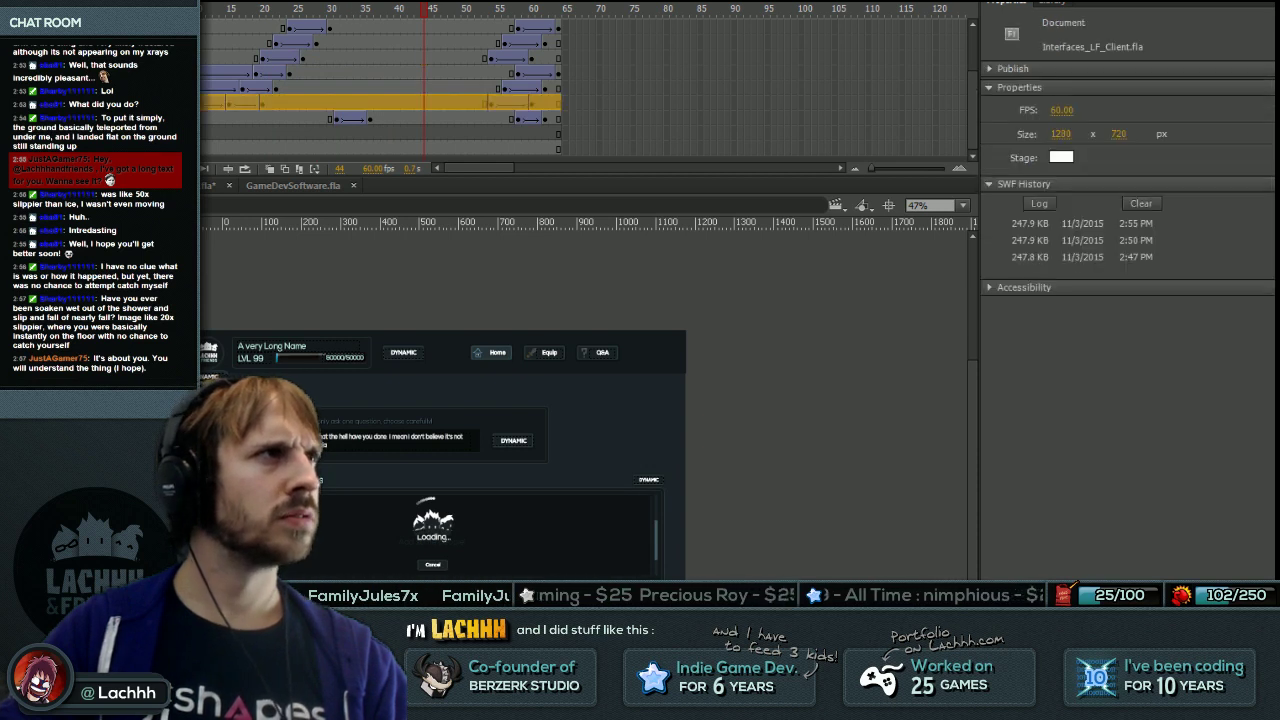
pyautogui.scroll(-2, 380, 80)
pyautogui.scroll(5, 380, 80)
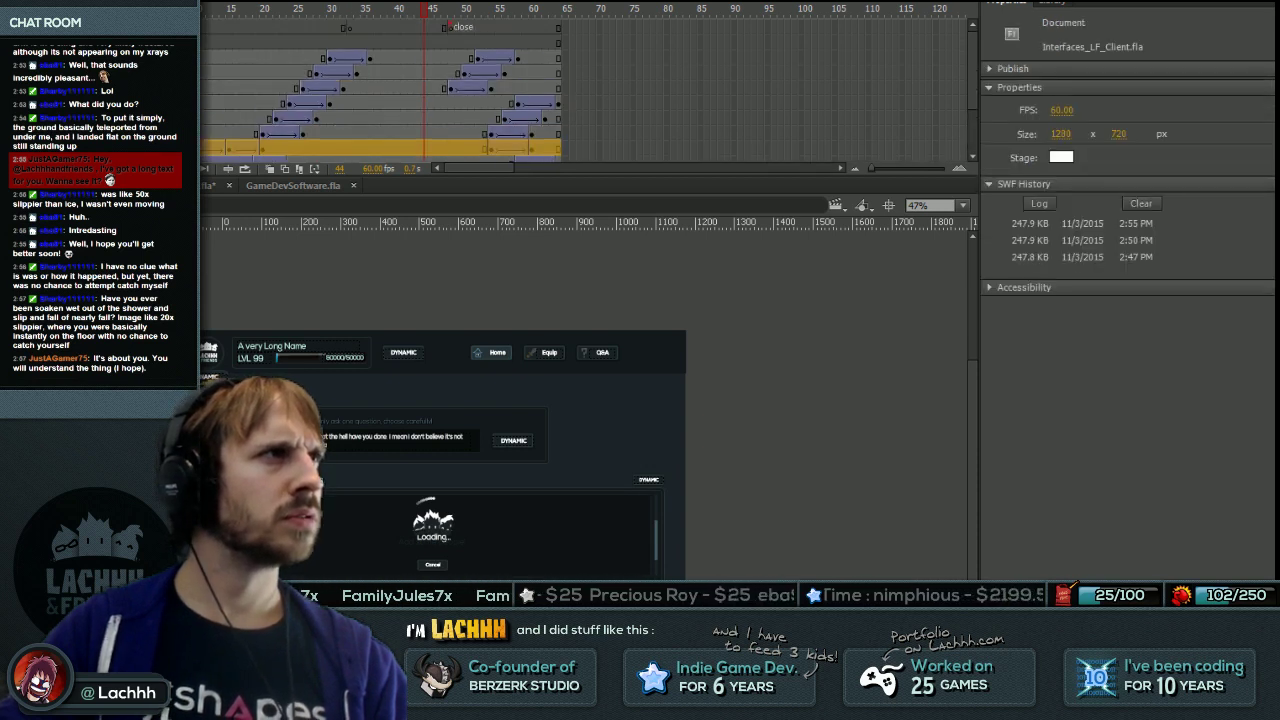
pyautogui.click(215, 88)
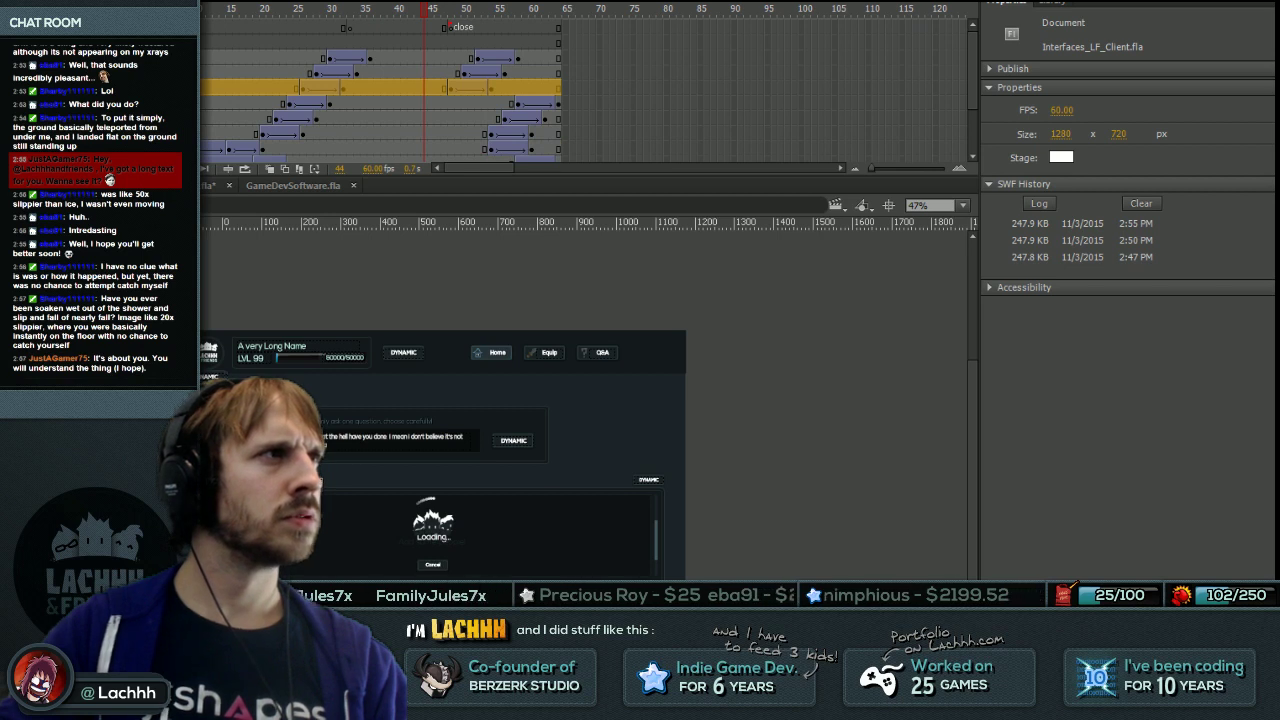
pyautogui.click(224, 20)
pyautogui.moveTo(224, 30); pyautogui.dragTo(389, 38)
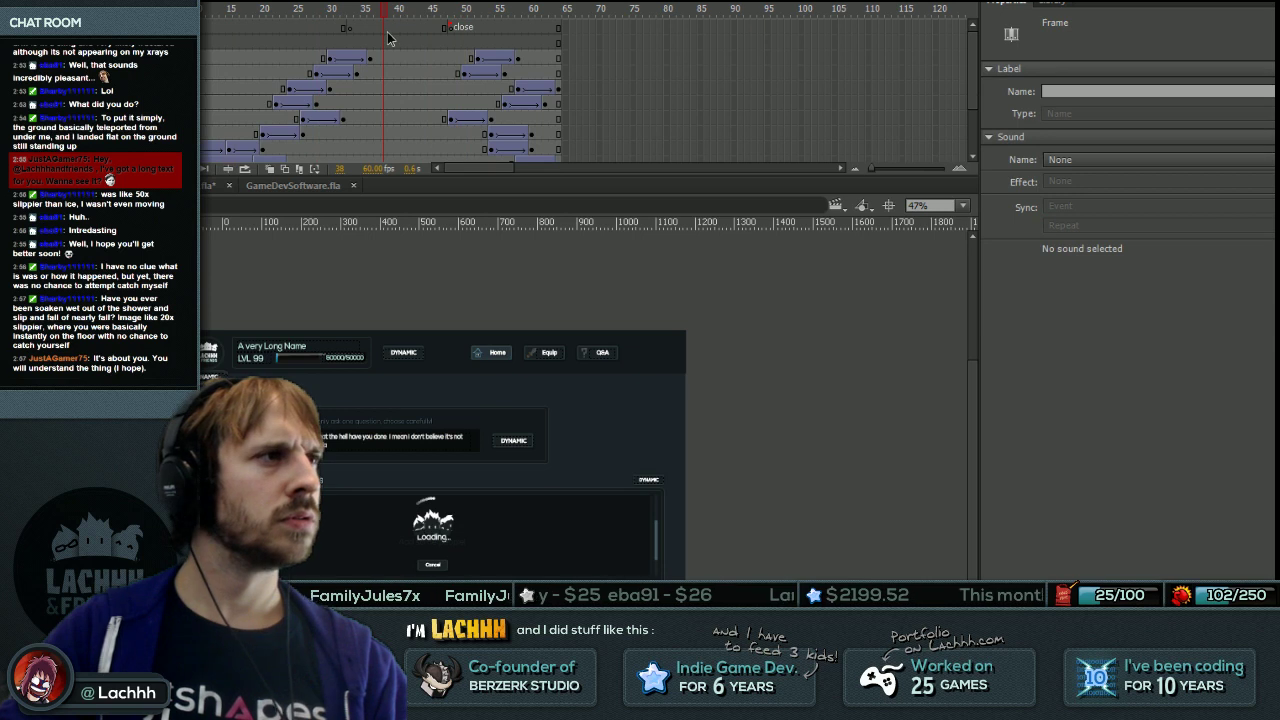
pyautogui.press('Escape')
pyautogui.click(384, 133)
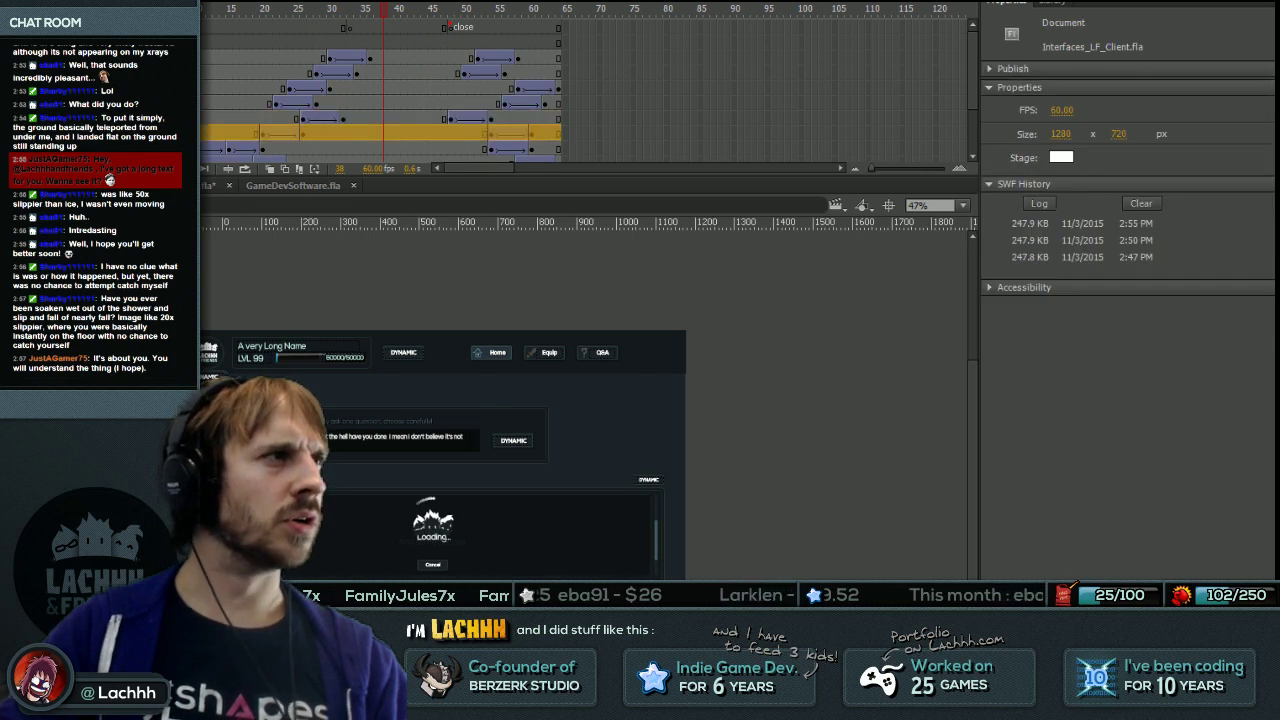
pyautogui.click(384, 118)
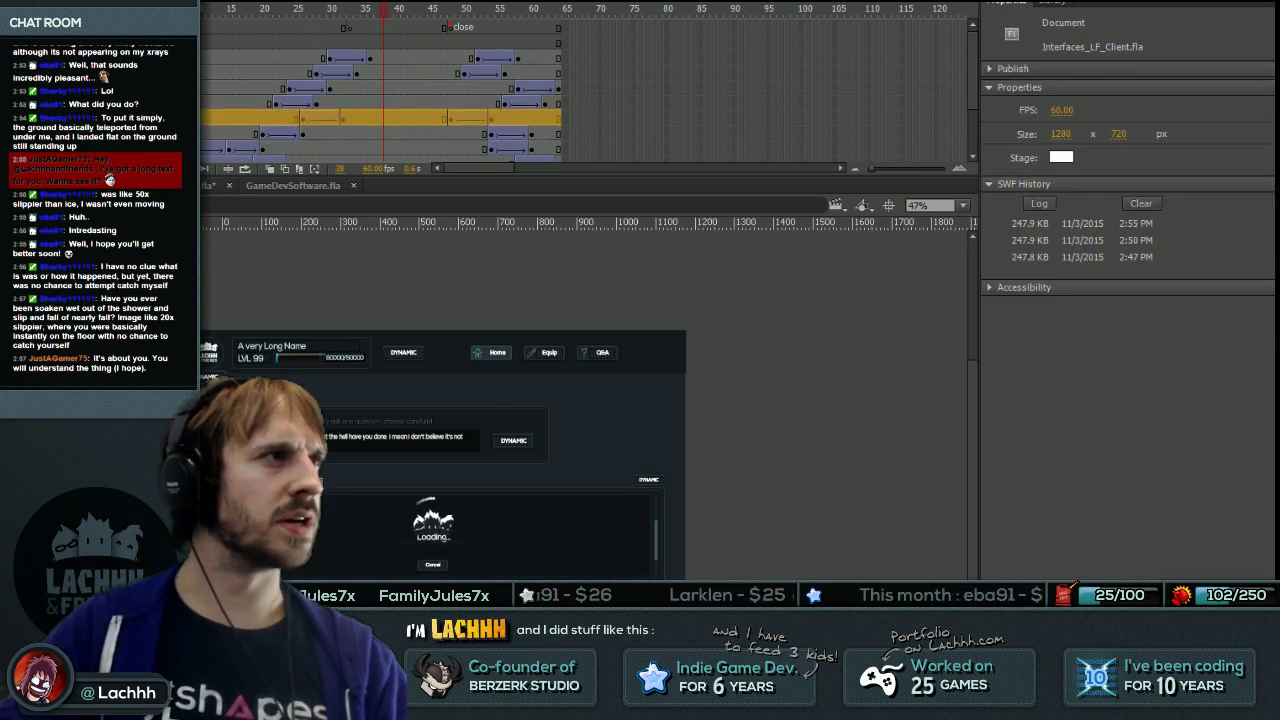
pyautogui.click(384, 148)
pyautogui.keyDown('shift'); pyautogui.click(384, 118); pyautogui.keyUp('shift')
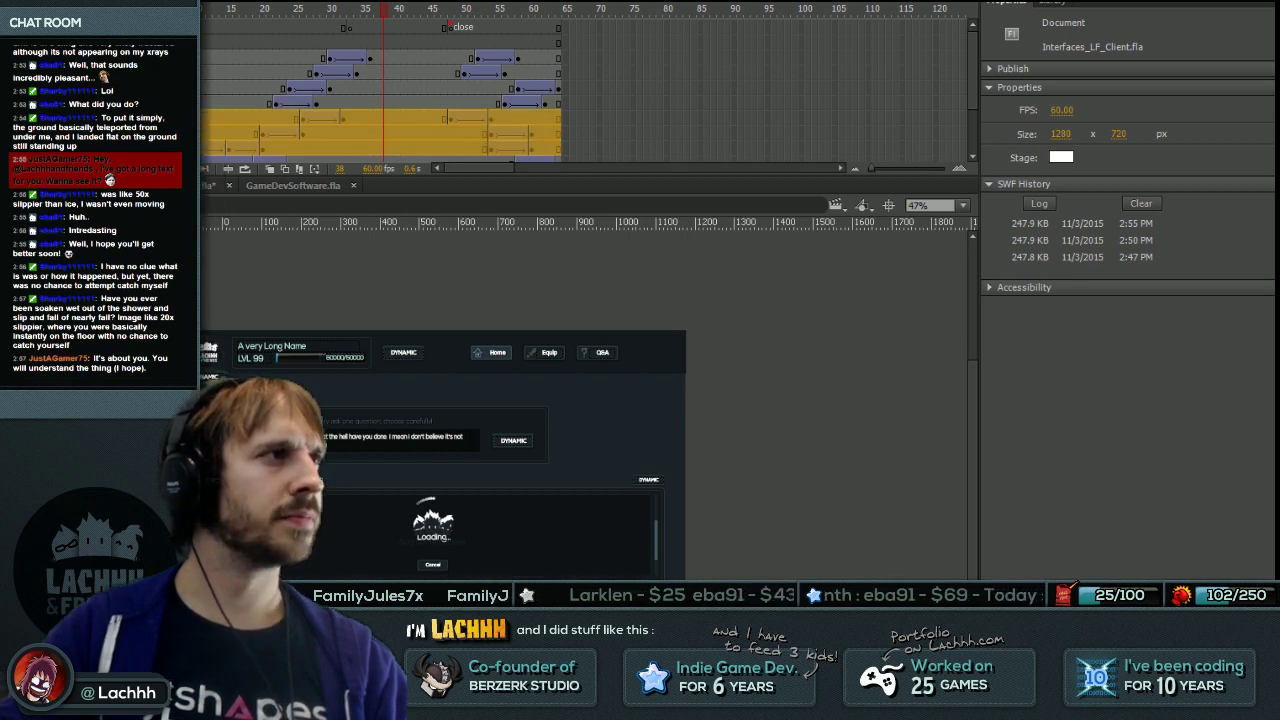
pyautogui.click(390, 10)
pyautogui.click(444, 57)
pyautogui.moveTo(444, 10); pyautogui.dragTo(390, 10)
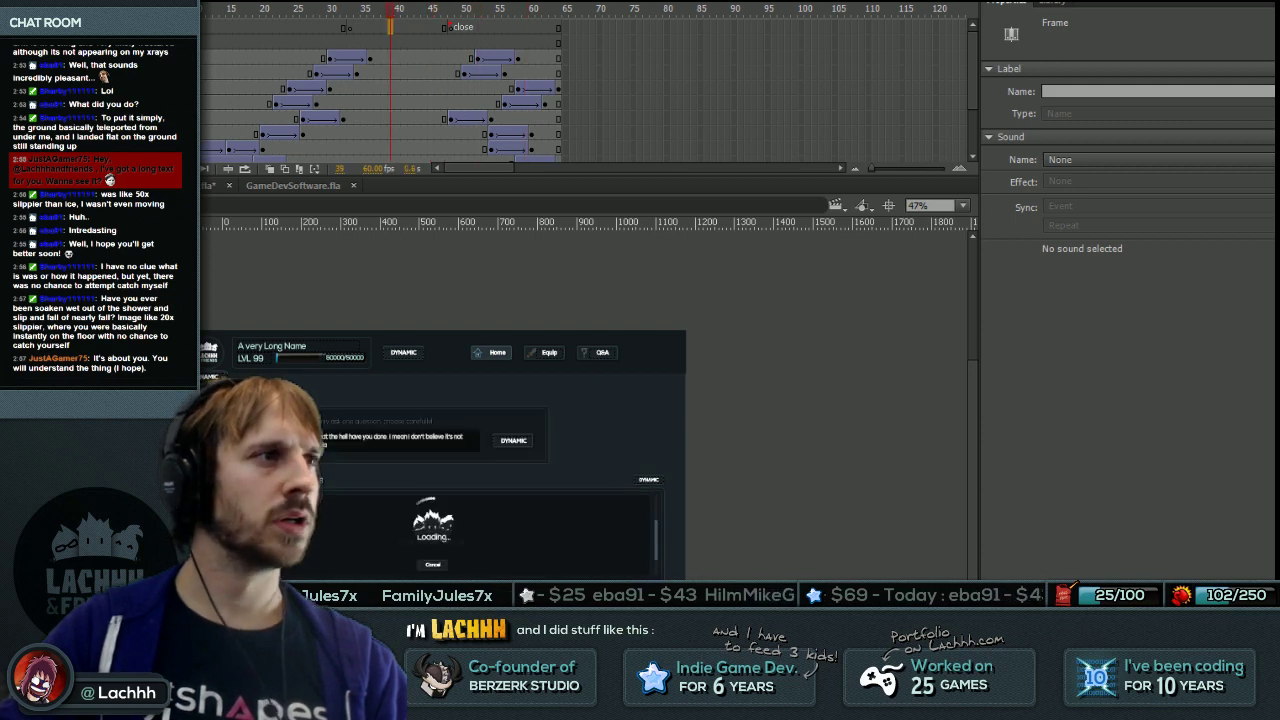
pyautogui.click(430, 440)
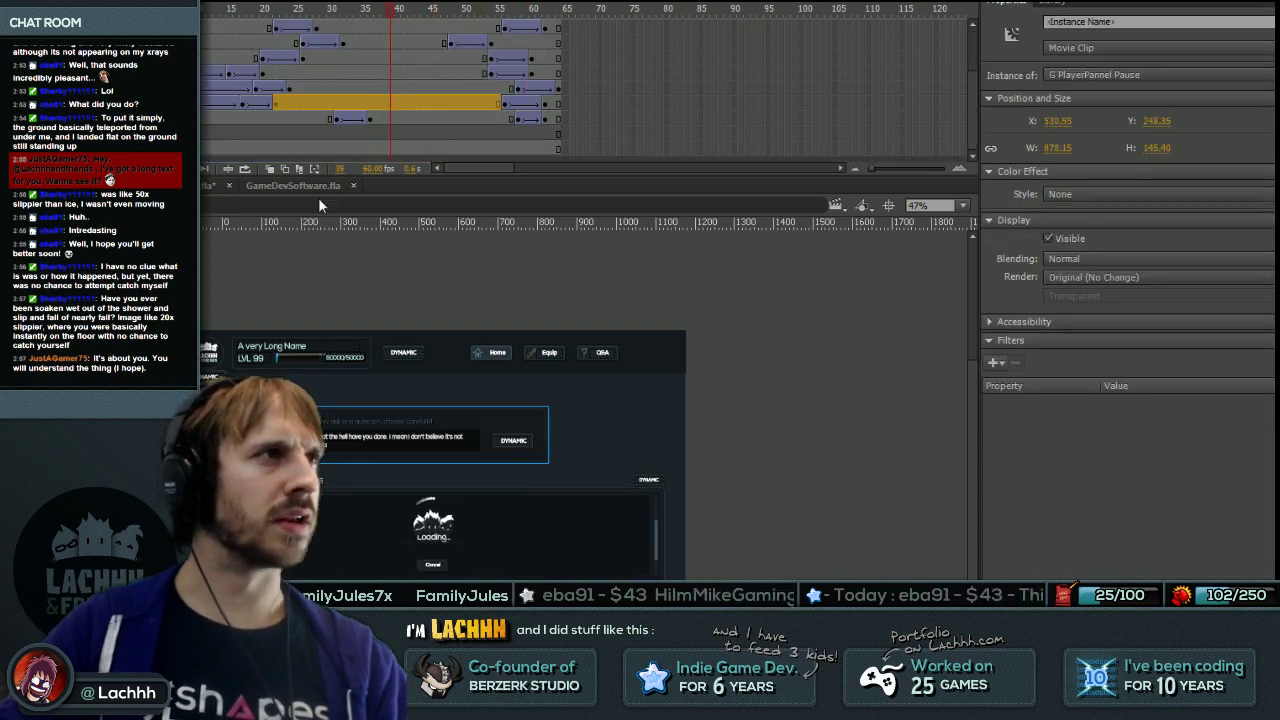
pyautogui.press('Escape')
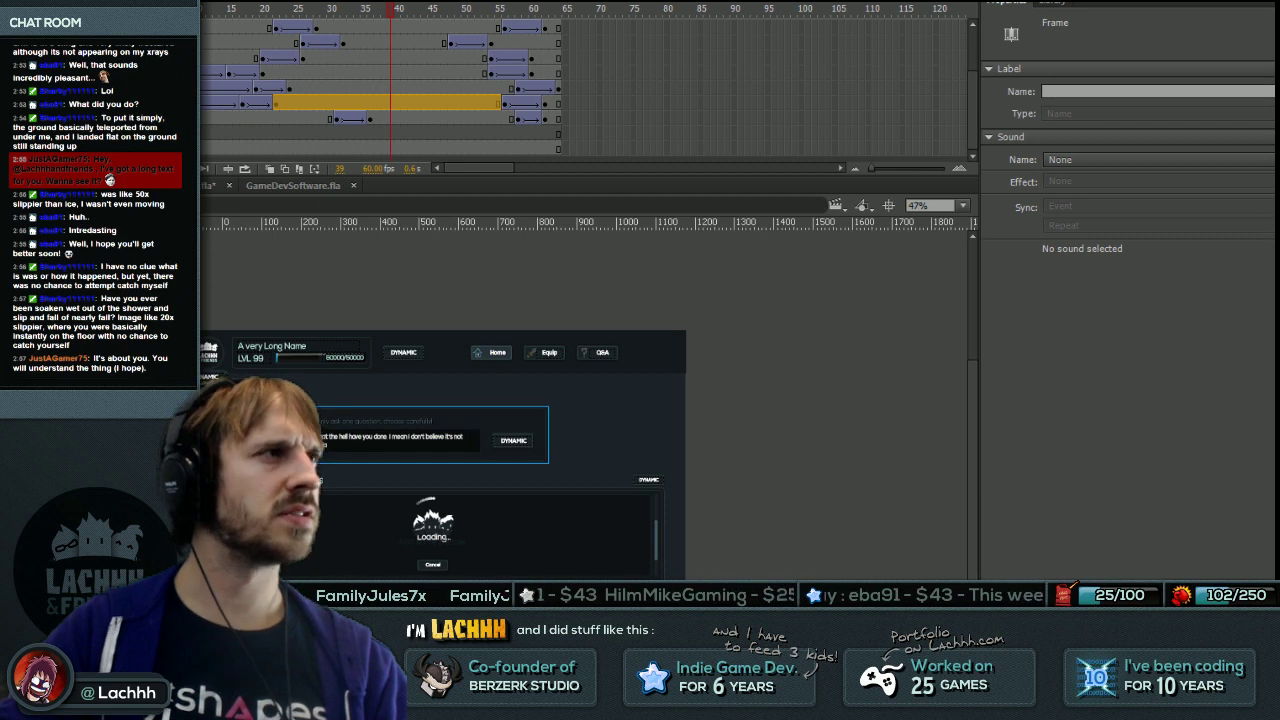
pyautogui.click(335, 400)
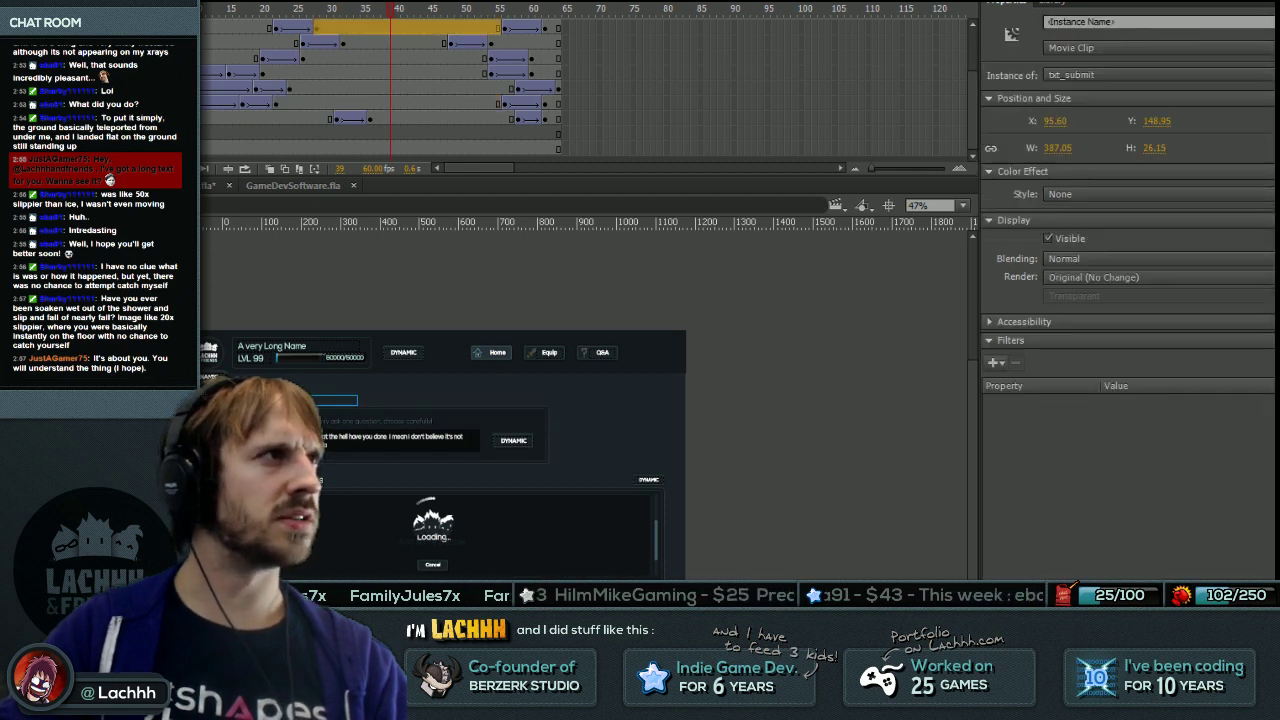
pyautogui.press('Escape')
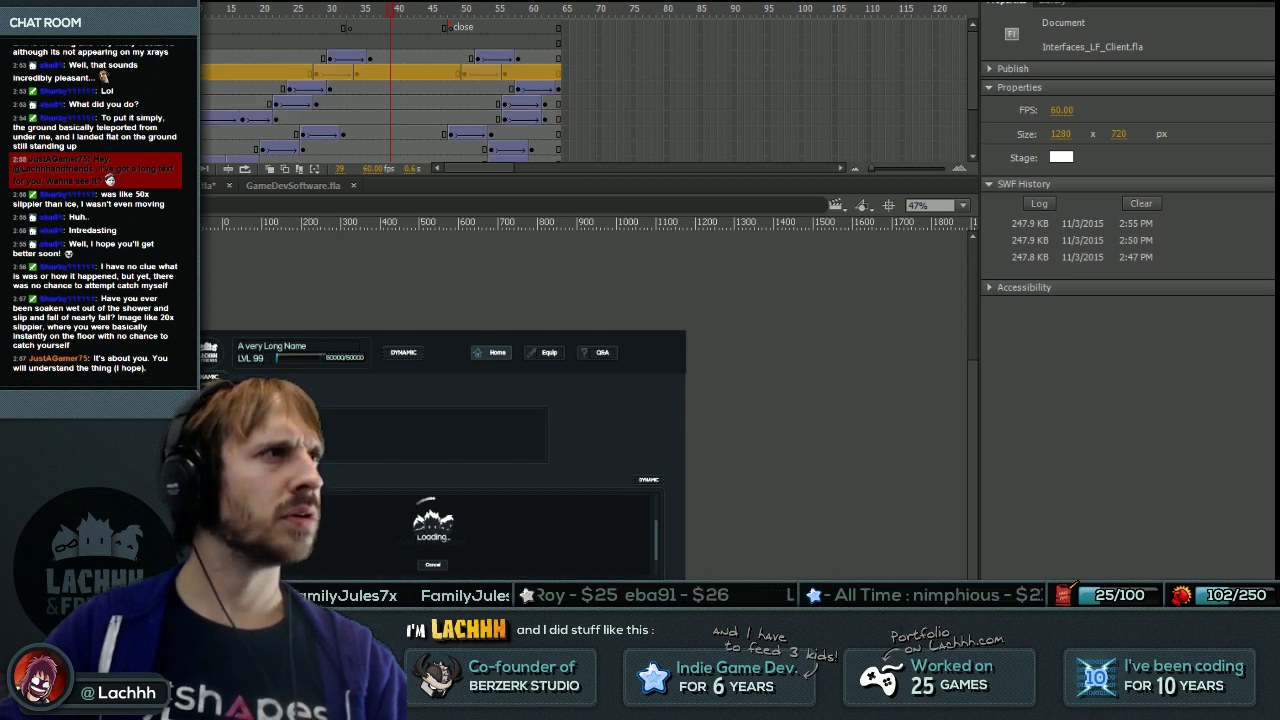
pyautogui.click(390, 88)
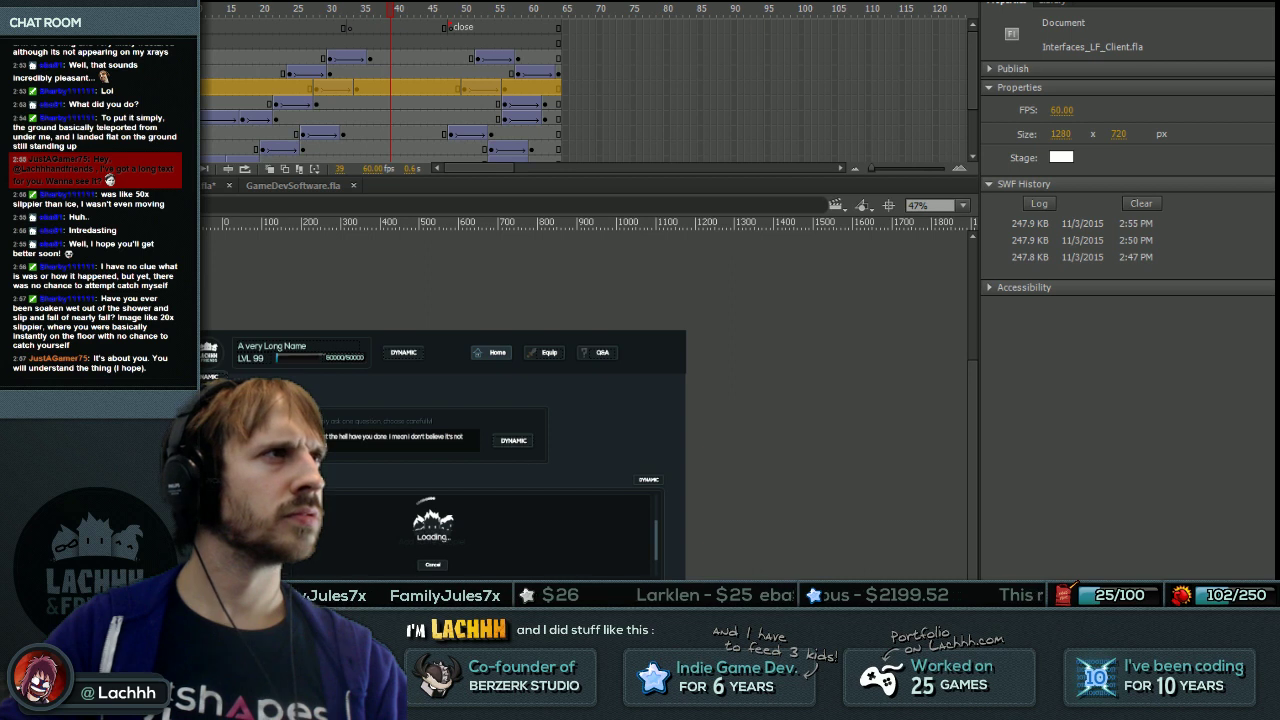
pyautogui.click(430, 435)
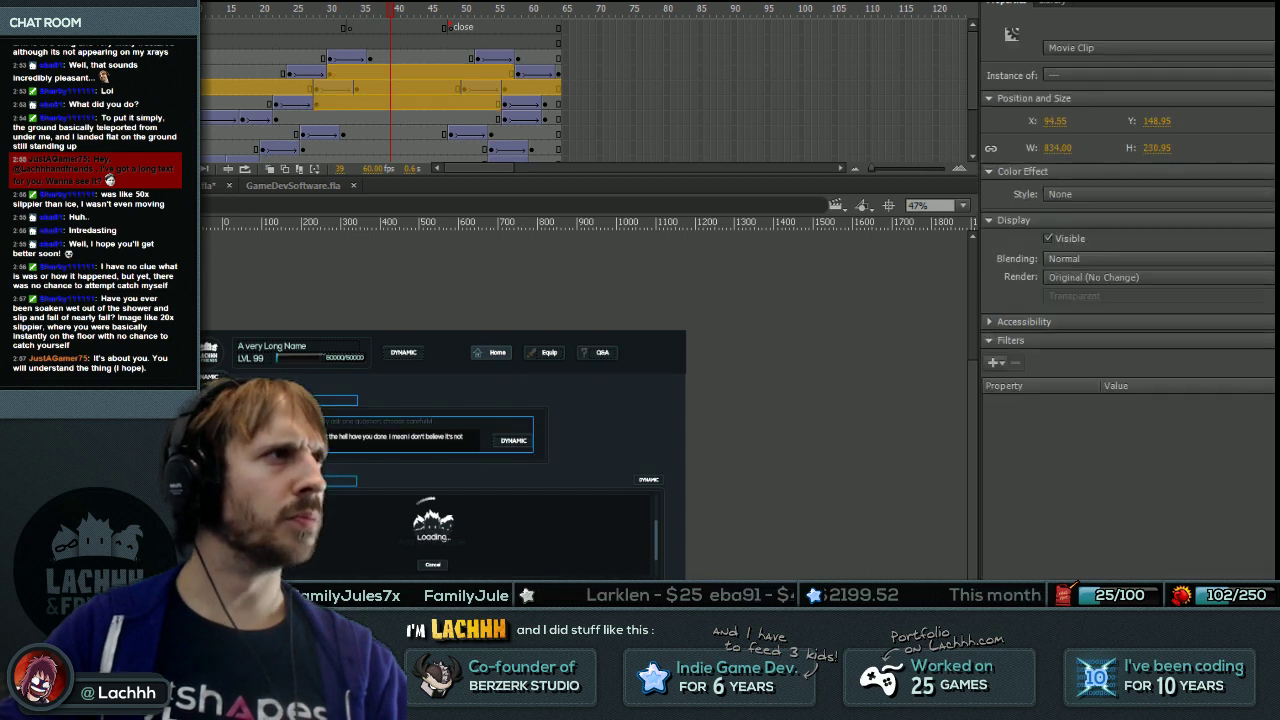
pyautogui.click(390, 88)
pyautogui.click(440, 435)
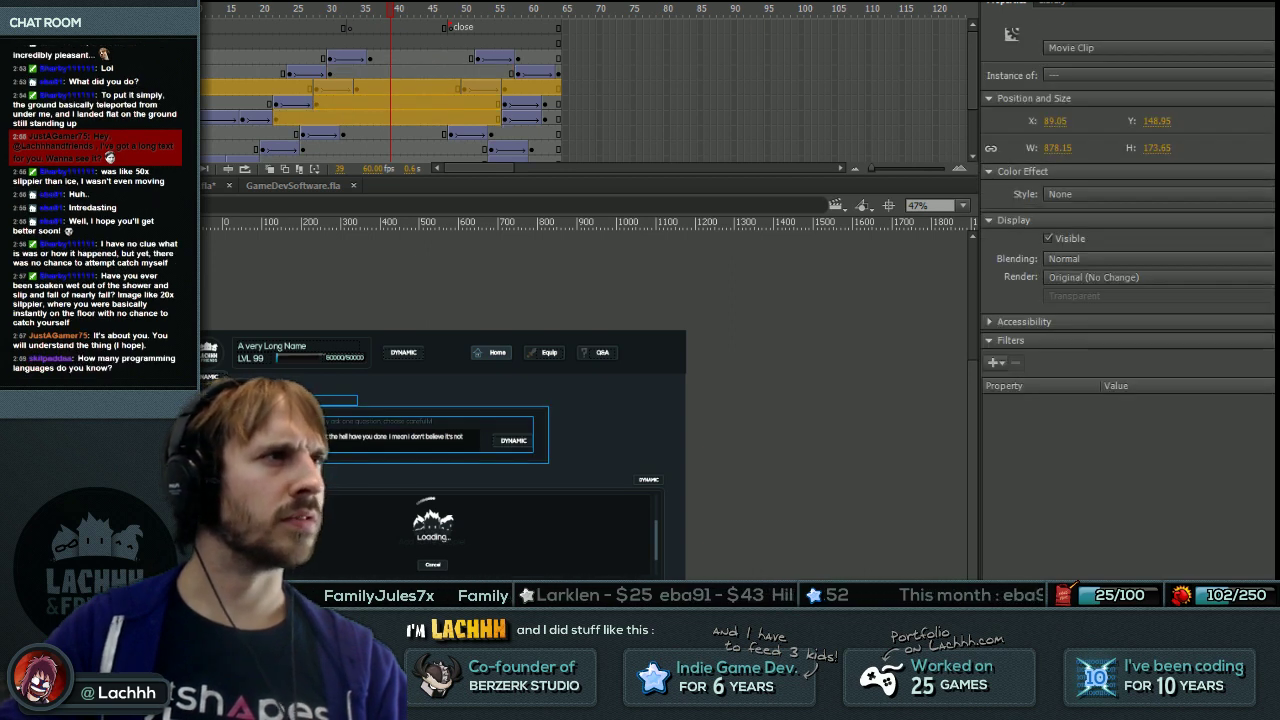
pyautogui.click(432, 88)
pyautogui.click(440, 435)
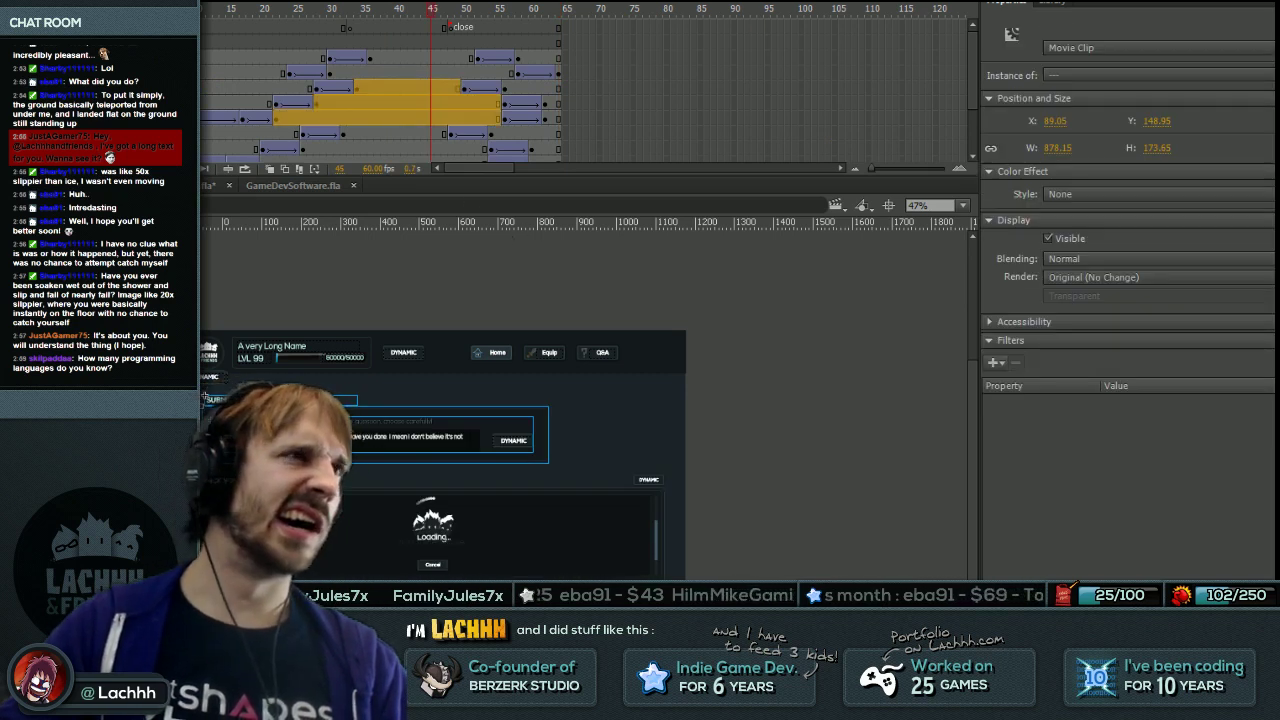
pyautogui.press('Return')
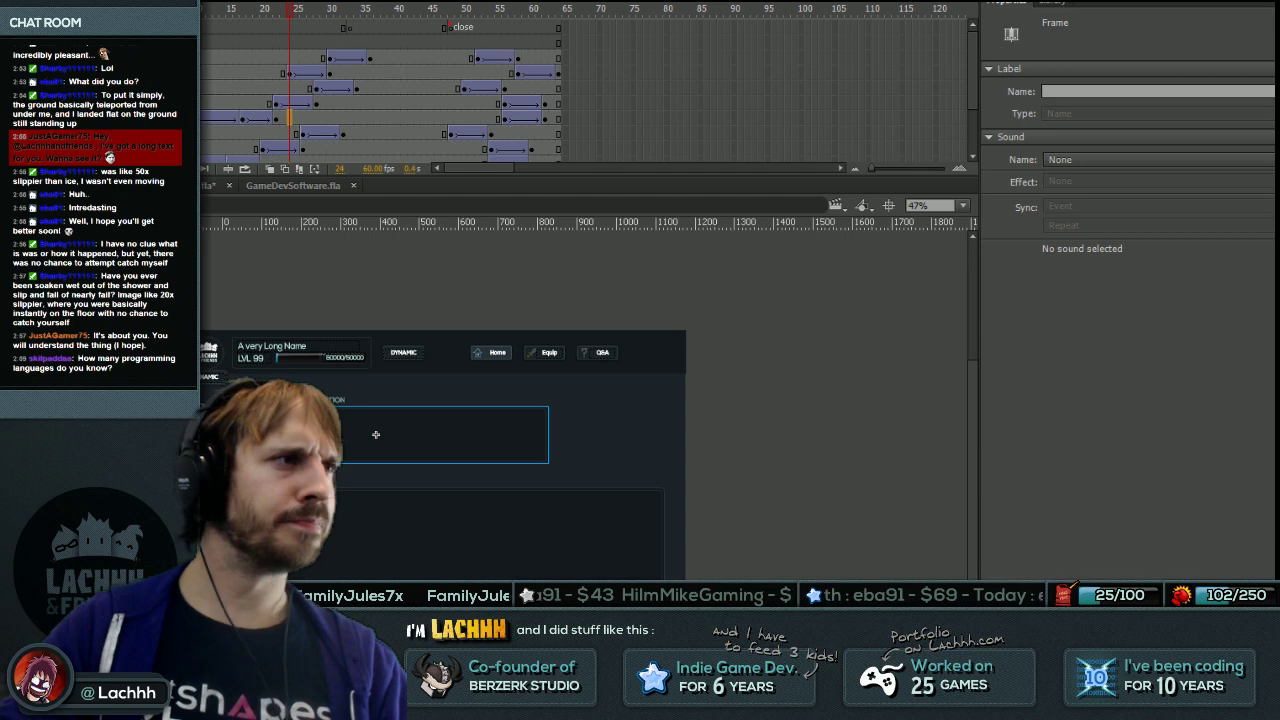
pyautogui.click(376, 434)
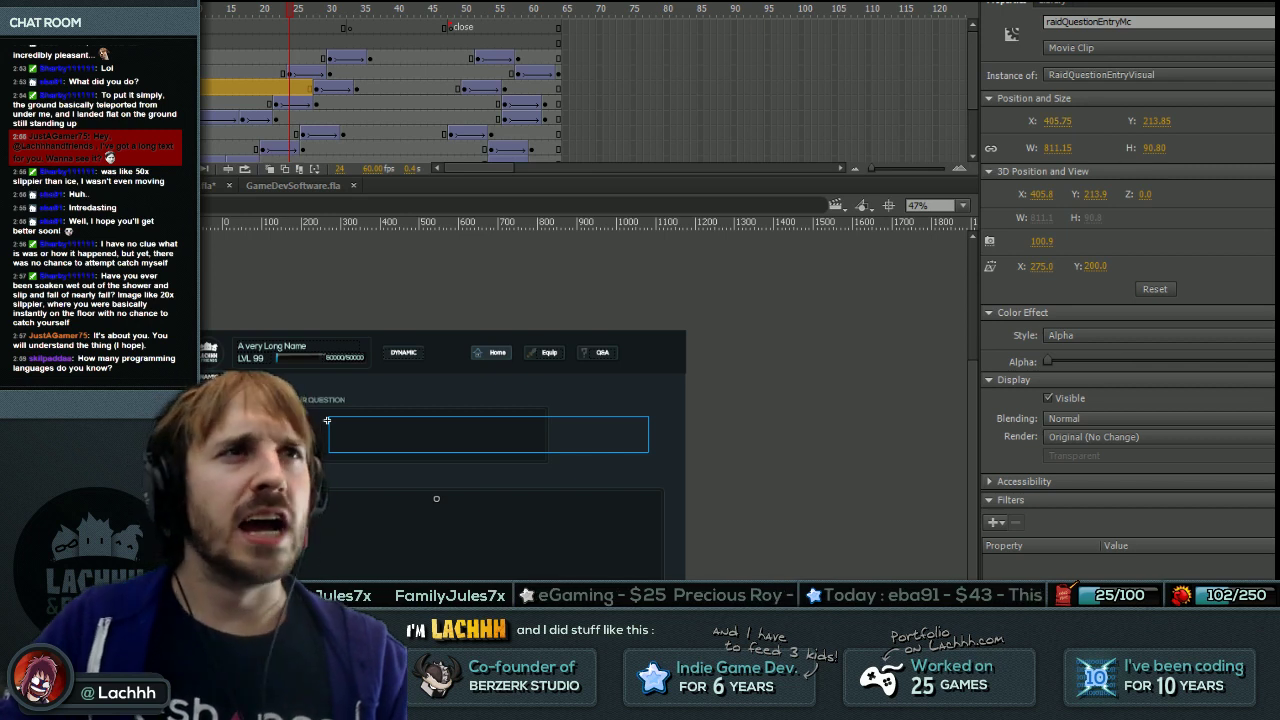
pyautogui.press('Return')
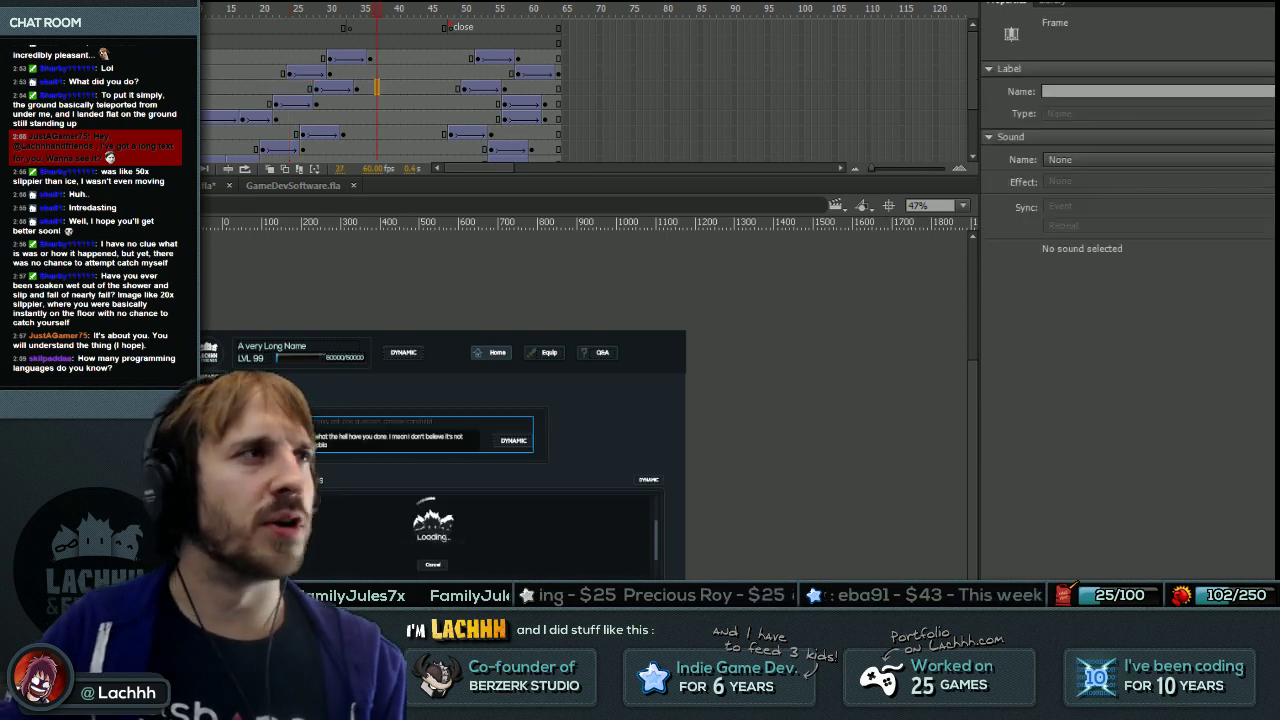
pyautogui.press('Return')
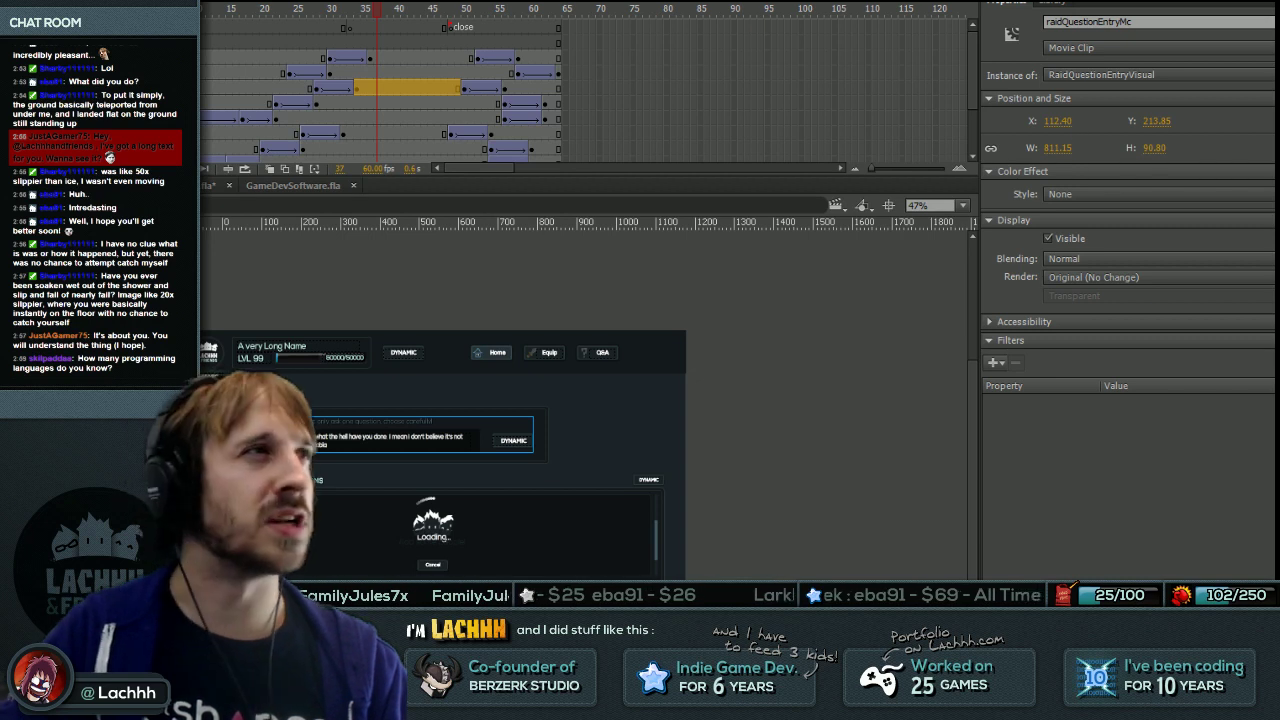
pyautogui.click(327, 195)
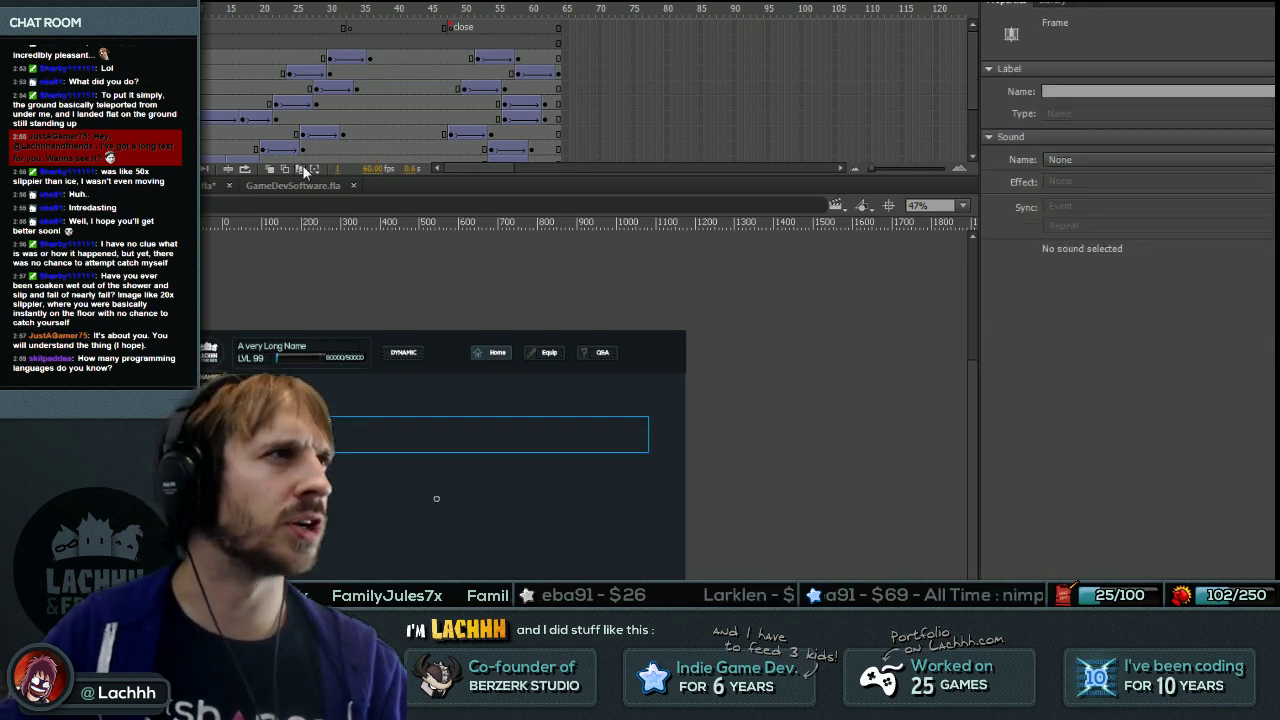
# At frame 65, offset the question box's X position by -29.
pyautogui.hotkey('ctrl', 'z')
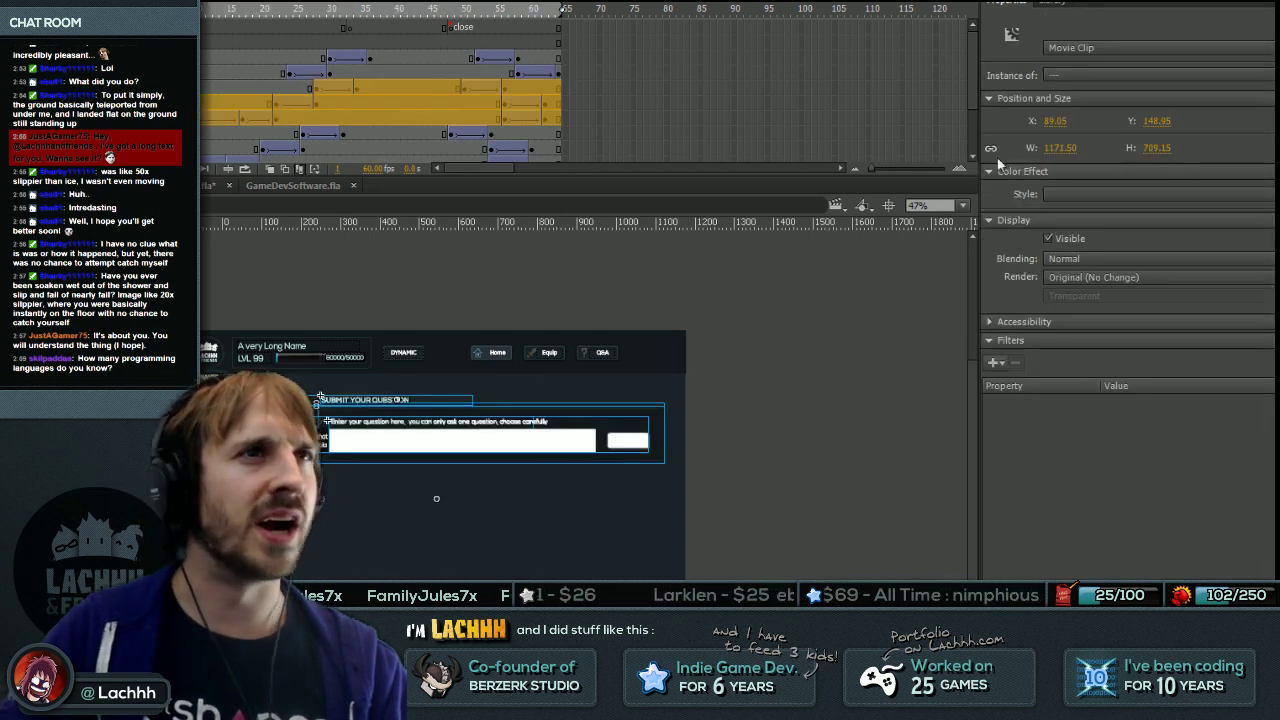
pyautogui.click(1062, 121)
pyautogui.press('End')
pyautogui.write('-')
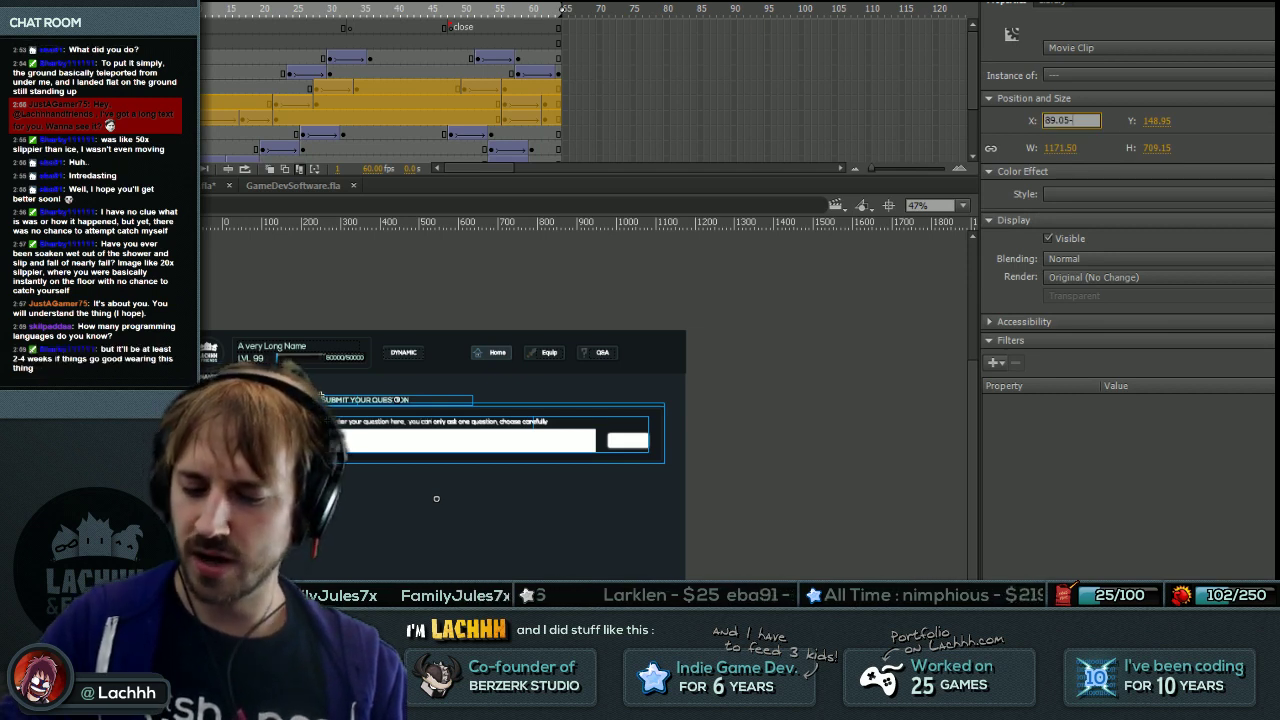
pyautogui.write('29')
pyautogui.press('Return')
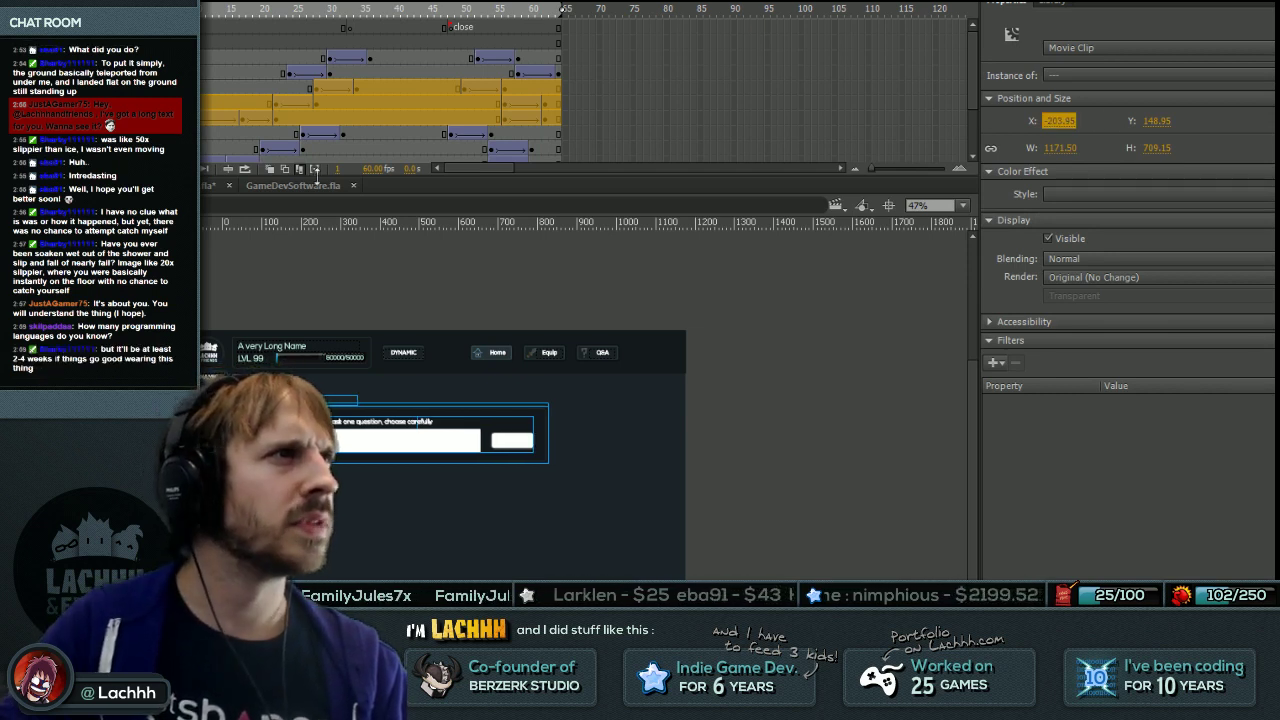
# Select the frame 44 tween spans on three layers and add 2093 to their X.
pyautogui.click(423, 88)
pyautogui.moveTo(423, 88); pyautogui.dragTo(423, 118)
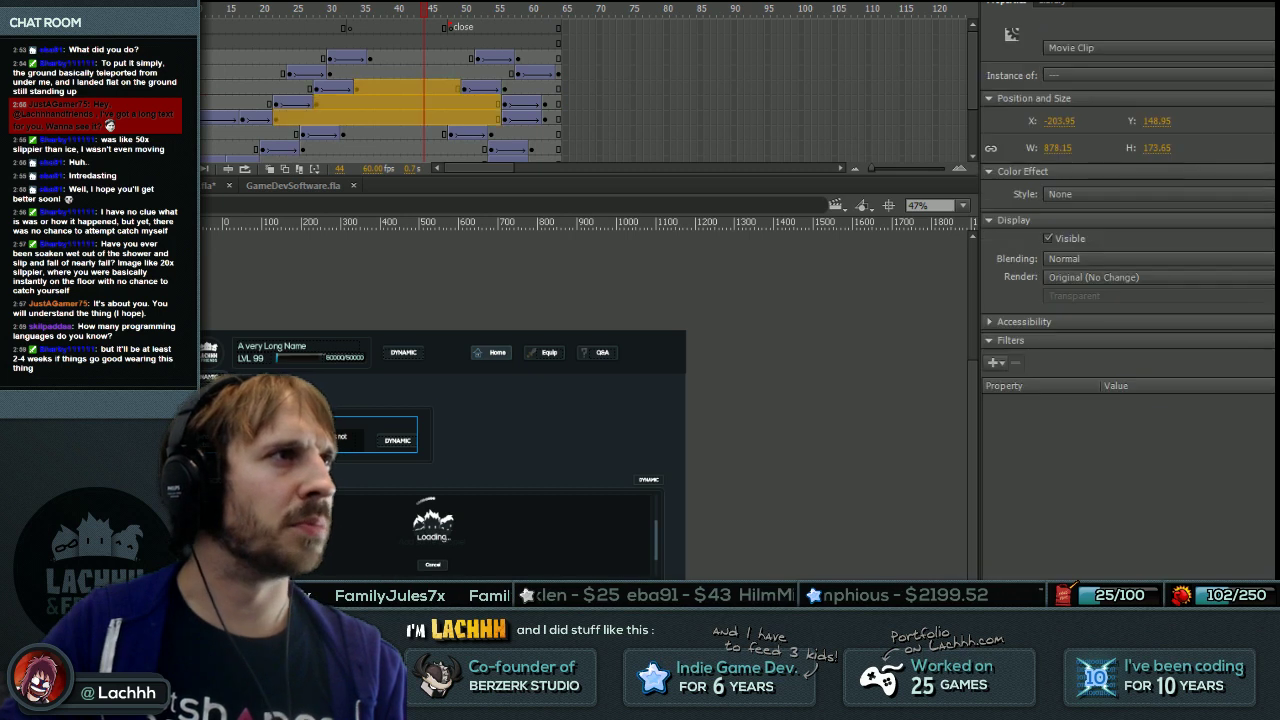
pyautogui.click(1071, 120)
pyautogui.press('End')
pyautogui.write('+2093')
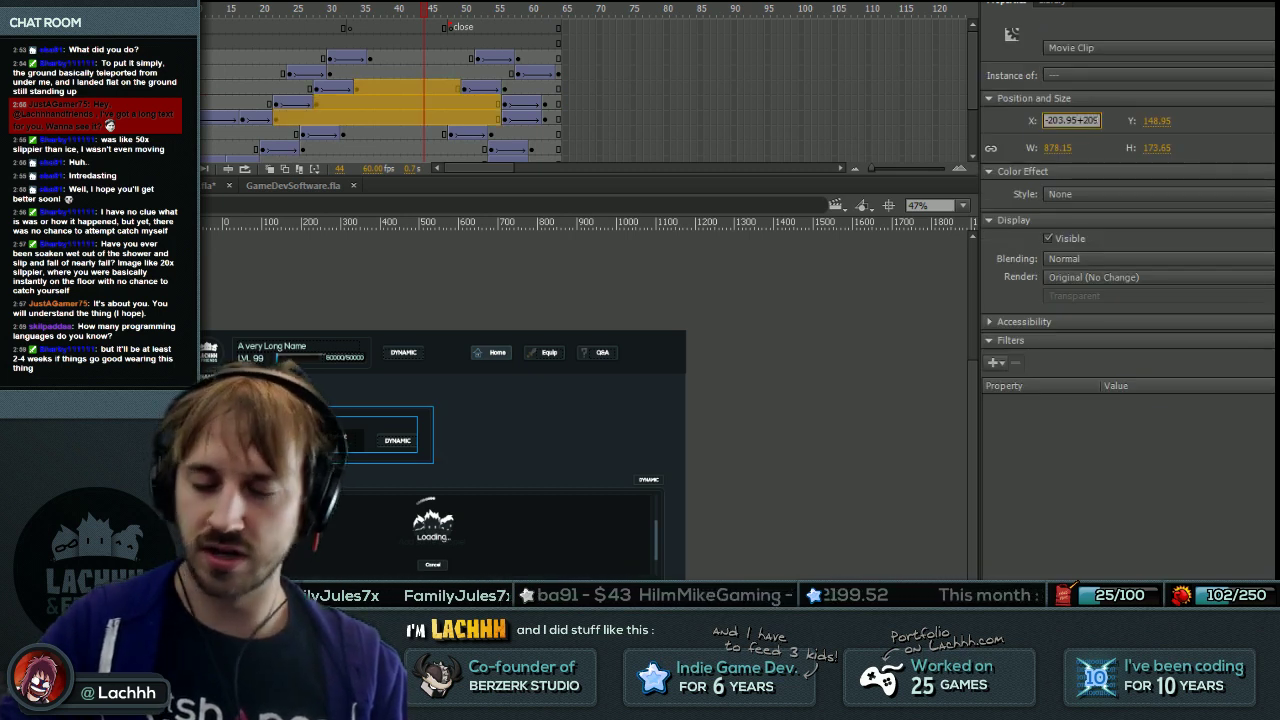
pyautogui.press('Return')
# Undo the offstage moves and instead add 2 to the clip's X position.
pyautogui.hotkey('ctrl', 'z')
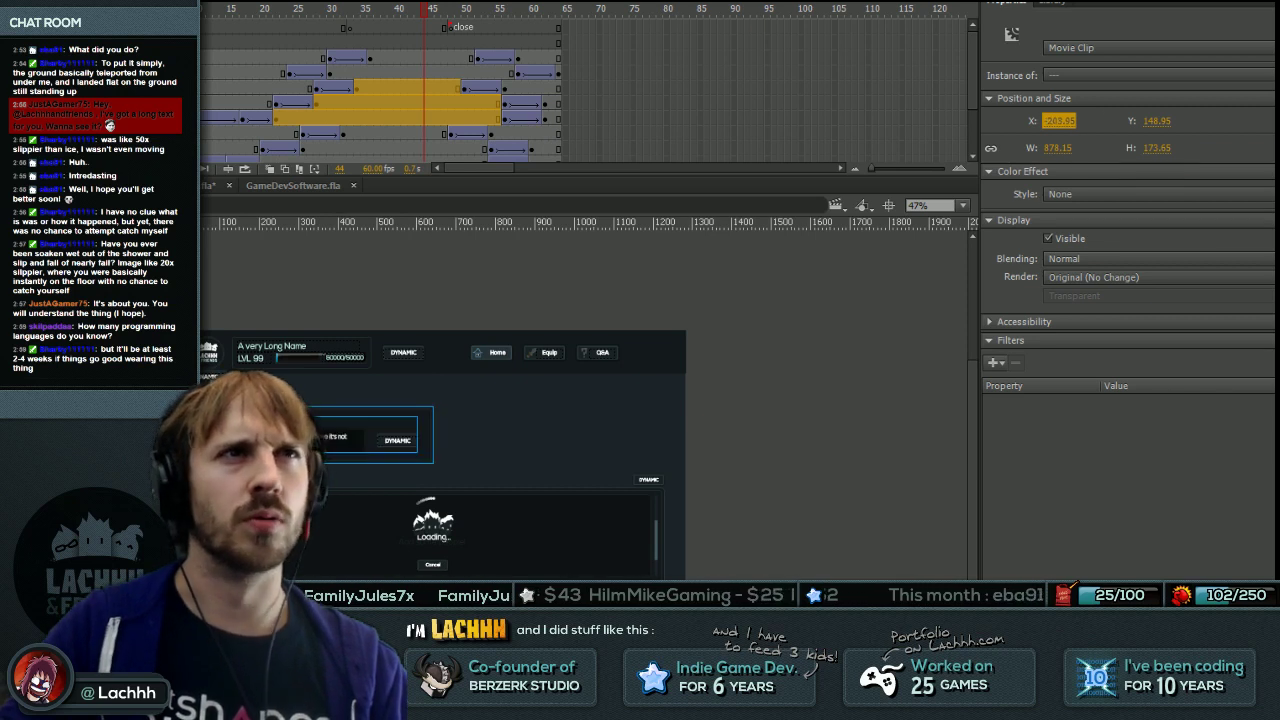
pyautogui.click(1062, 122)
pyautogui.write('+2093')
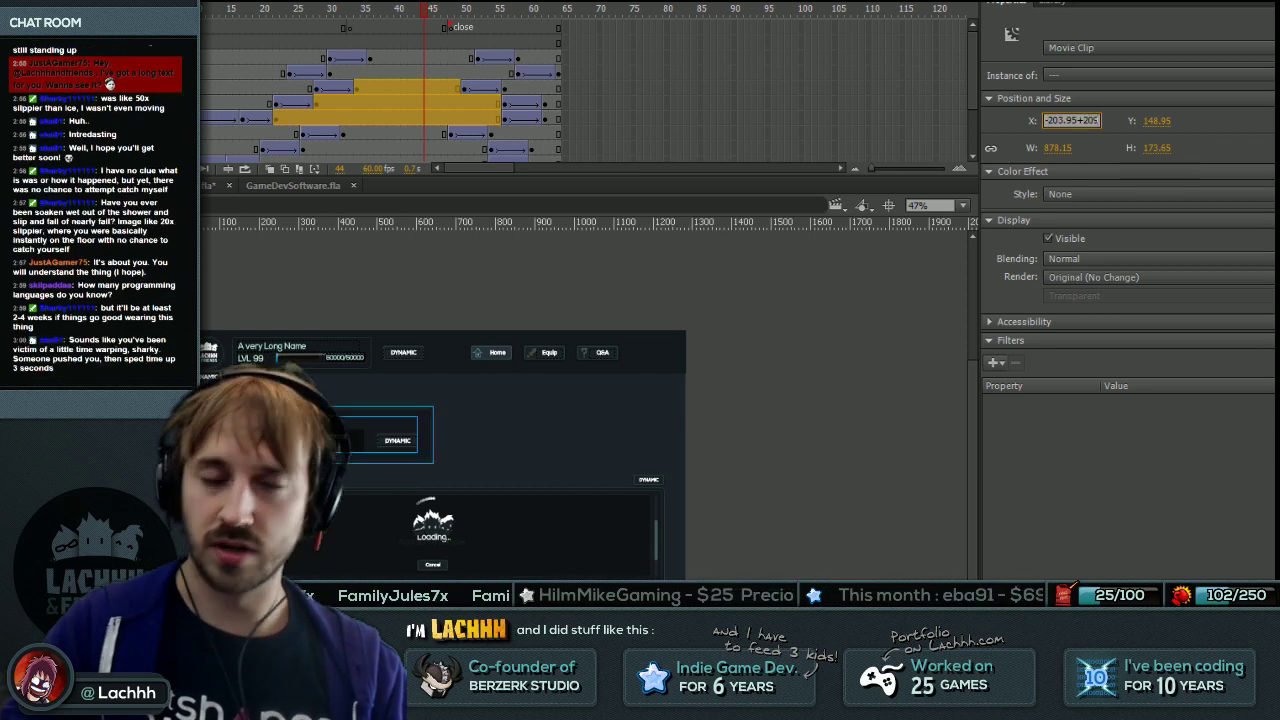
pyautogui.press('Return')
pyautogui.hotkey('ctrl', 'z')
pyautogui.click(1062, 120)
pyautogui.press('End')
pyautogui.write('+2')
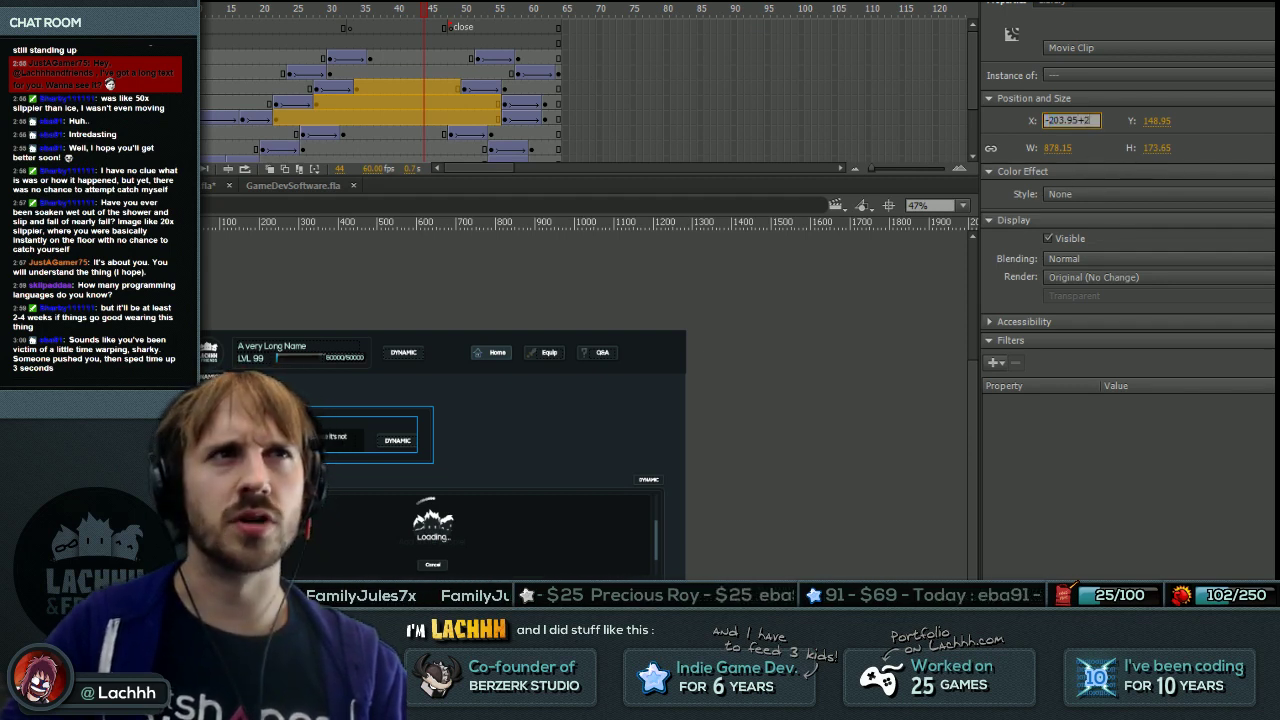
pyautogui.press('Return')
pyautogui.press('Escape')
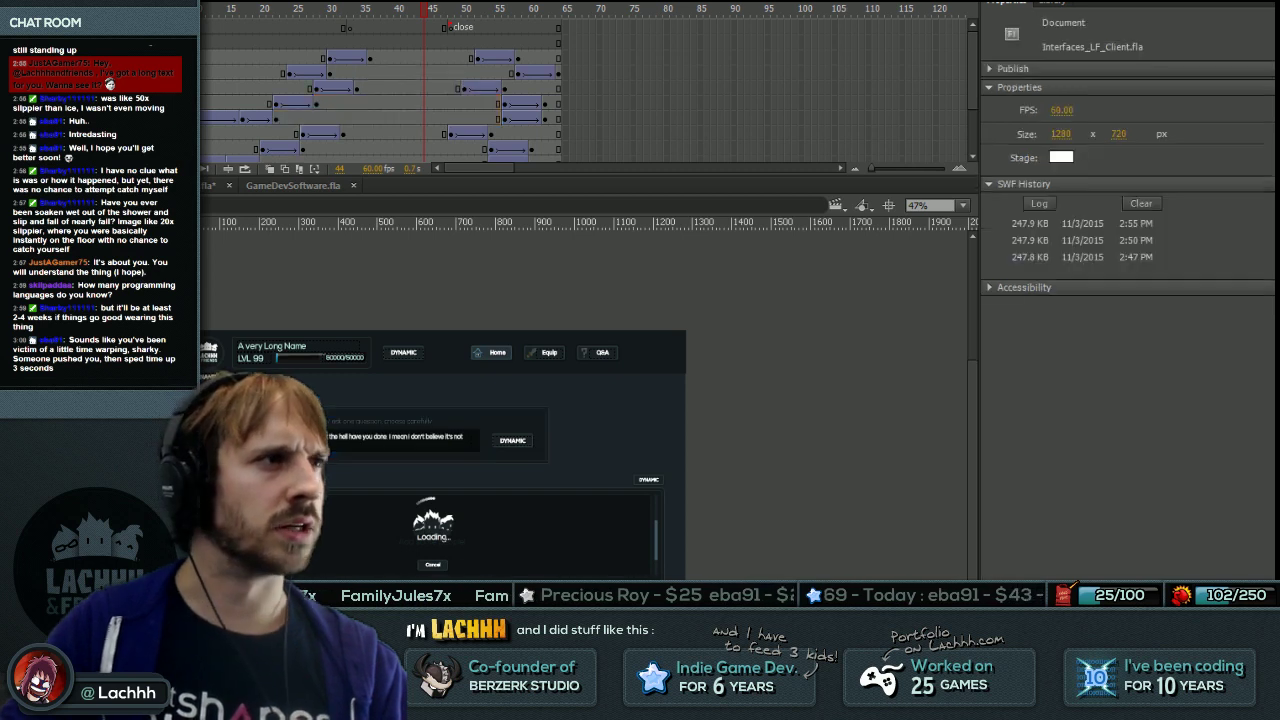
# Review the tween spans in the top animation layers and scrub frames 40 to 47.
pyautogui.click(257, 58)
pyautogui.click(311, 58)
pyautogui.click(403, 58)
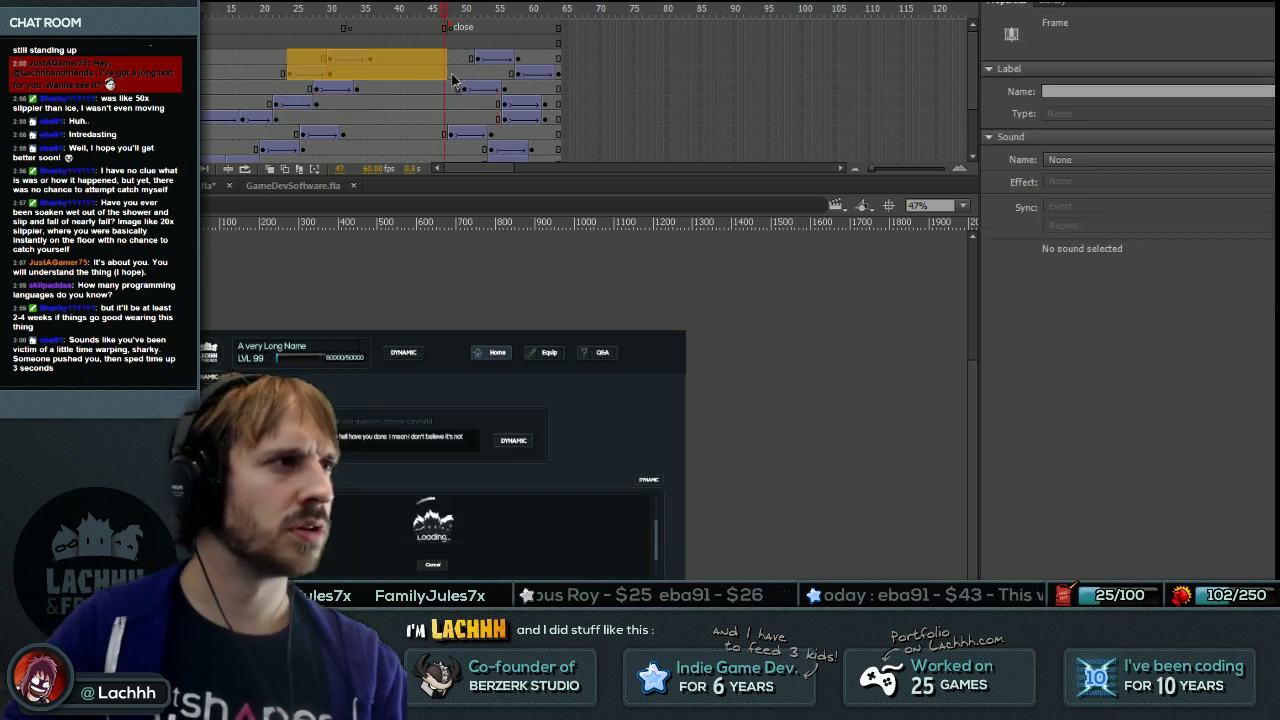
pyautogui.click(279, 65)
pyautogui.moveTo(320, 52); pyautogui.dragTo(555, 152)
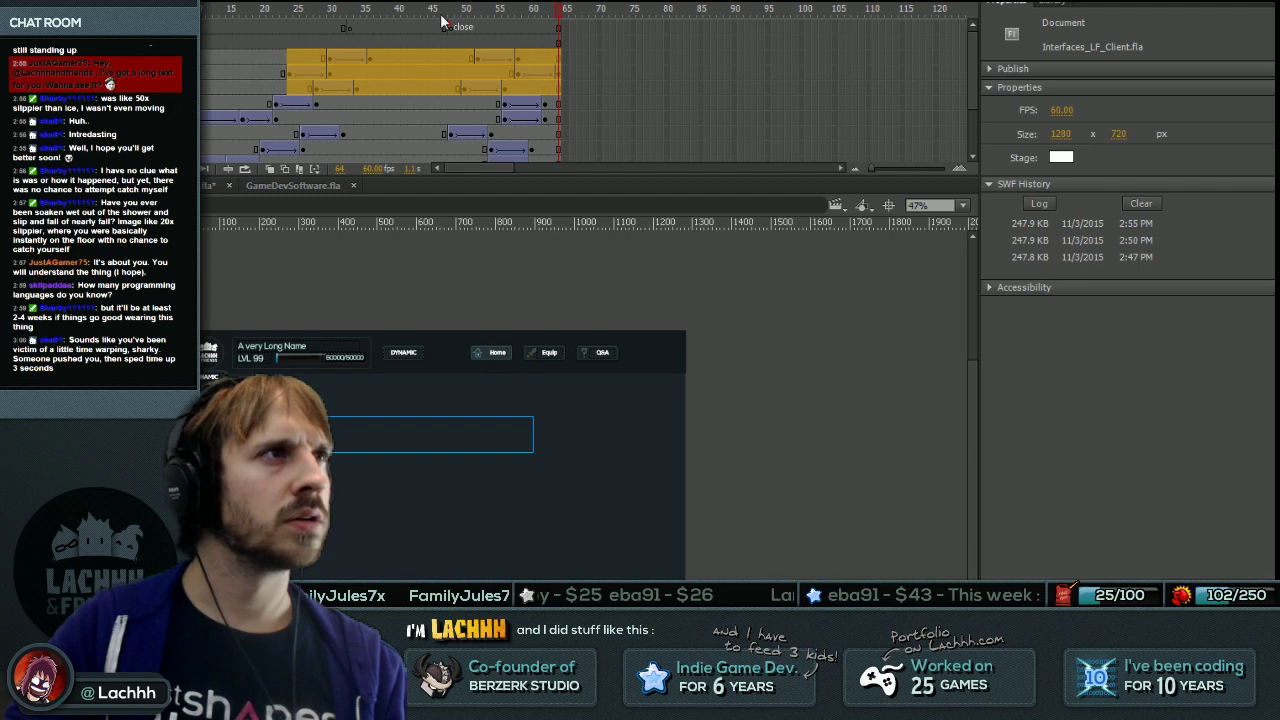
pyautogui.click(440, 7)
pyautogui.moveTo(440, 7); pyautogui.dragTo(392, 22)
# Review the tween spans in the lower layers, selecting frame blocks across three layers.
pyautogui.scroll(-1, 300, 80)
pyautogui.click(284, 58)
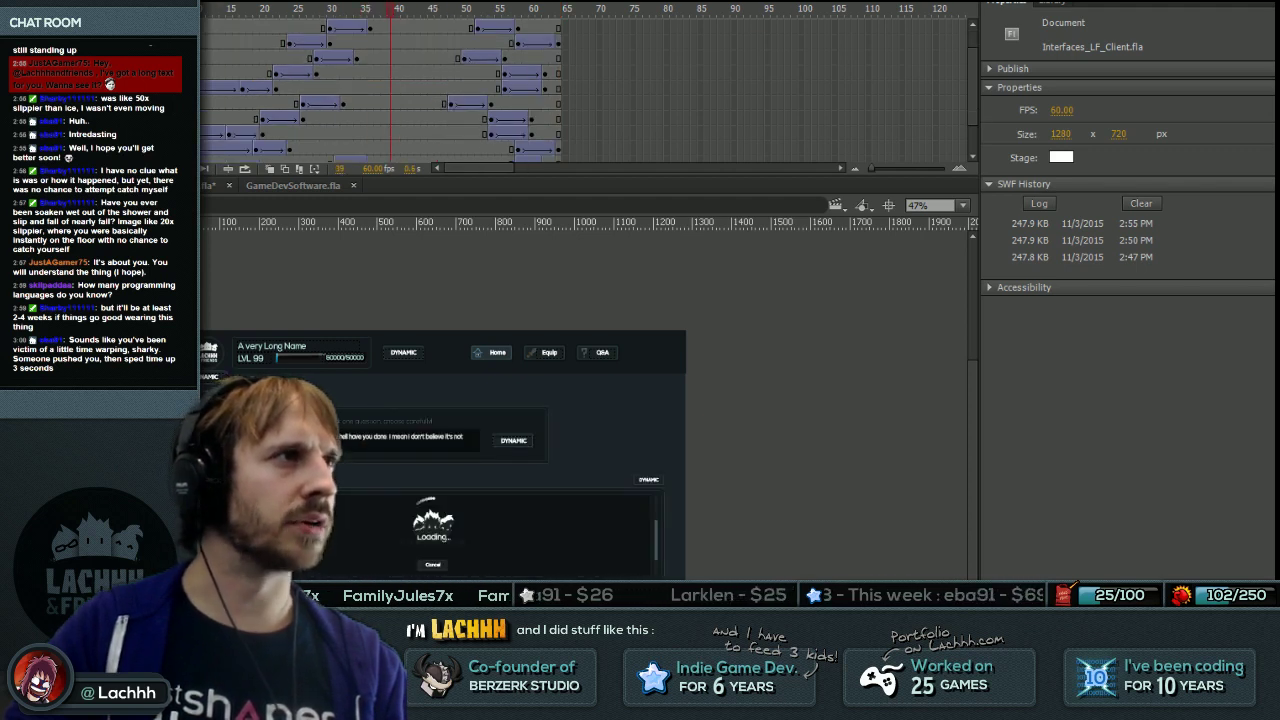
pyautogui.moveTo(294, 67); pyautogui.dragTo(357, 45)
pyautogui.click(284, 58)
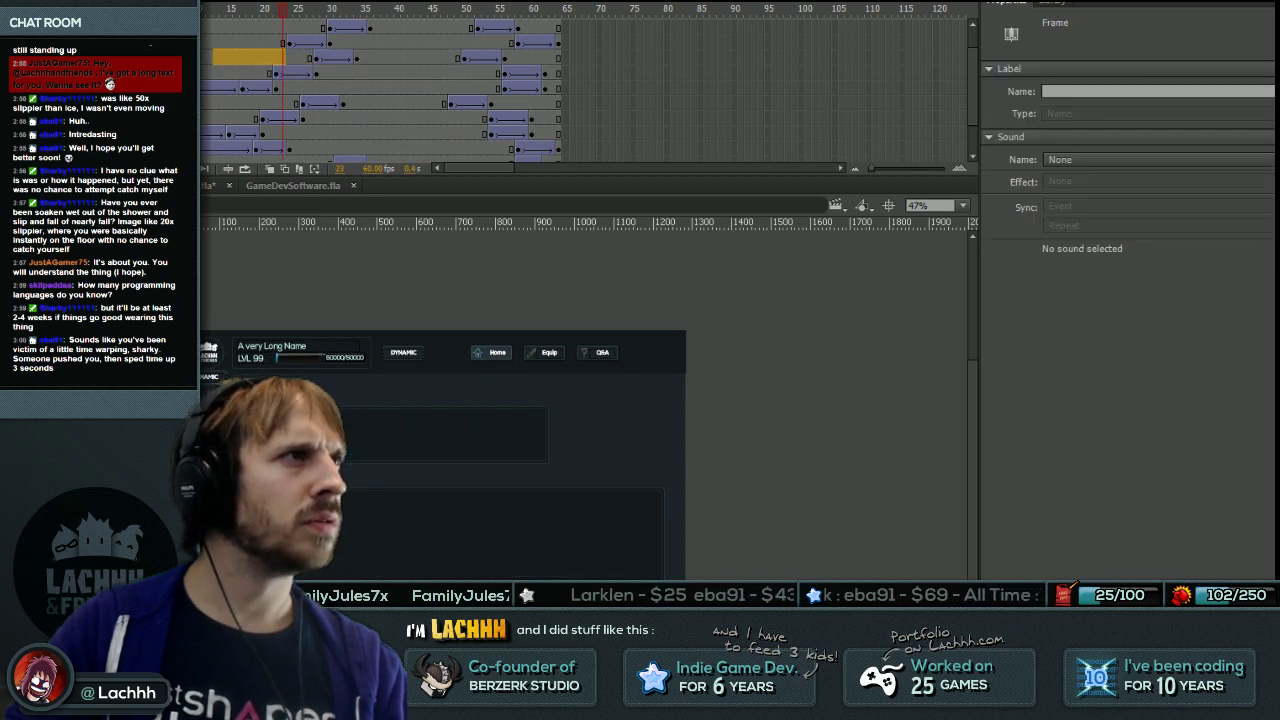
pyautogui.press('Home')
pyautogui.click(300, 450)
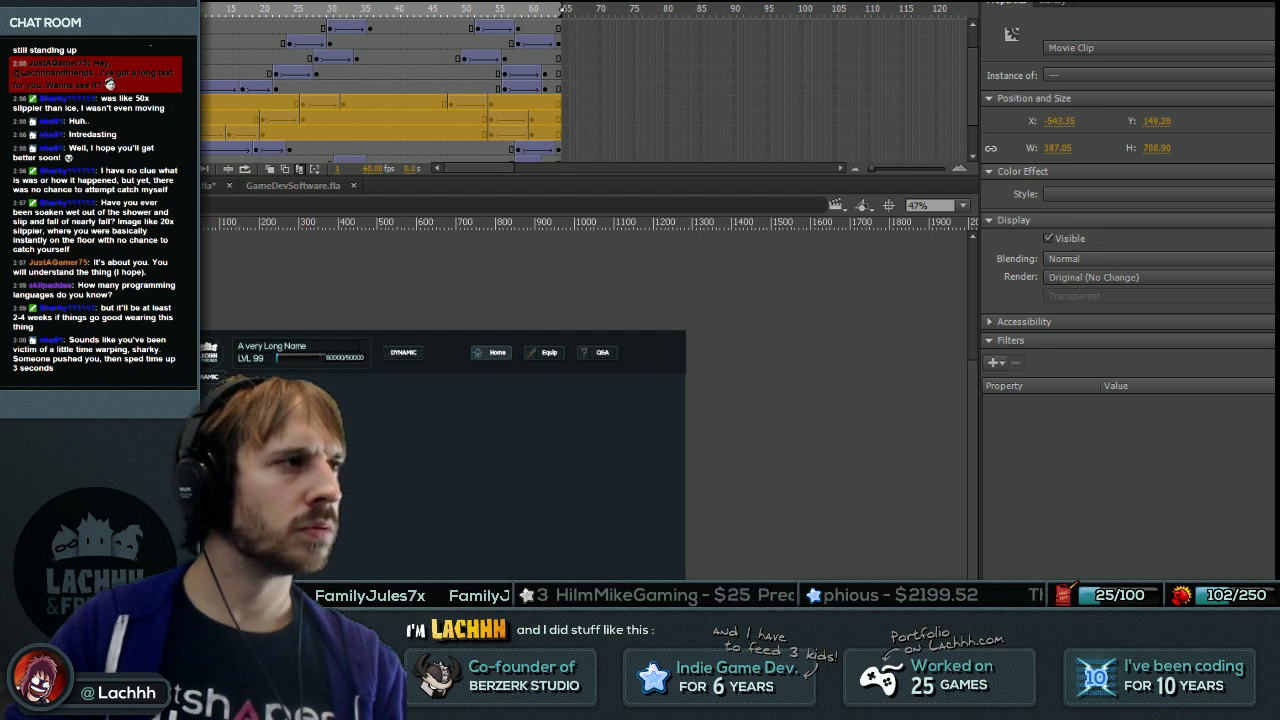
pyautogui.moveTo(256, 68); pyautogui.dragTo(594, 101)
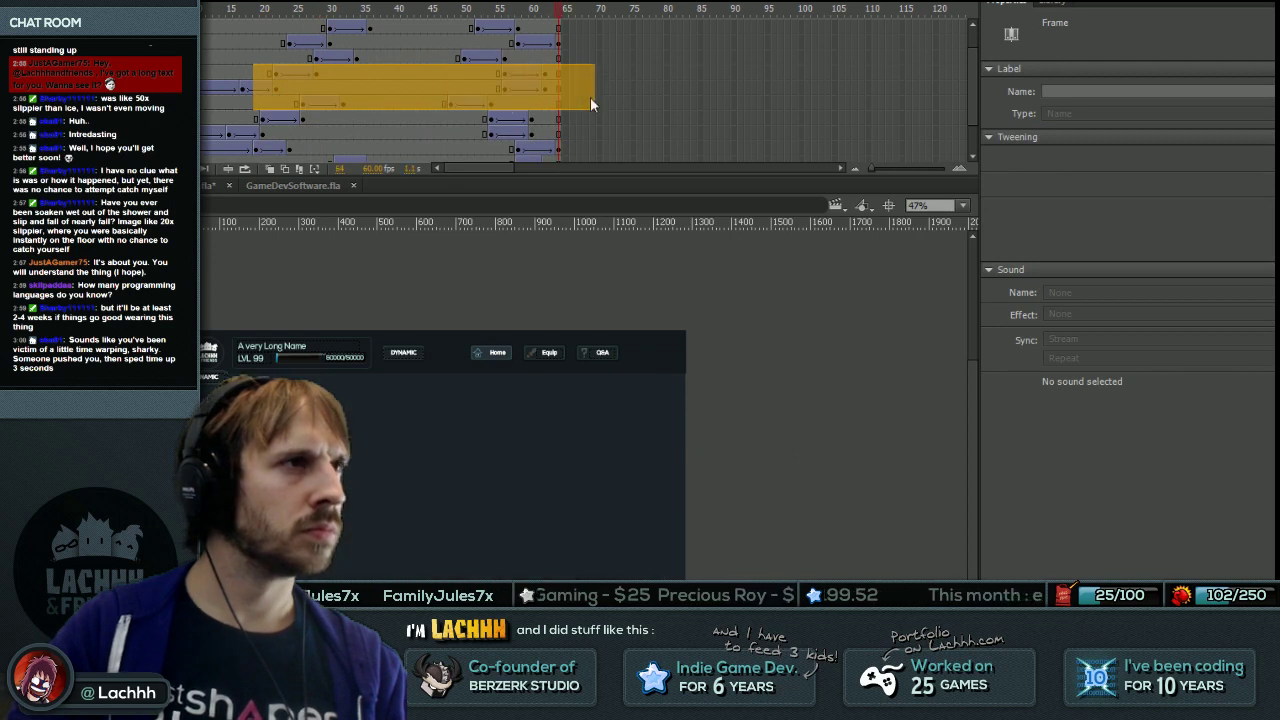
pyautogui.click(598, 101)
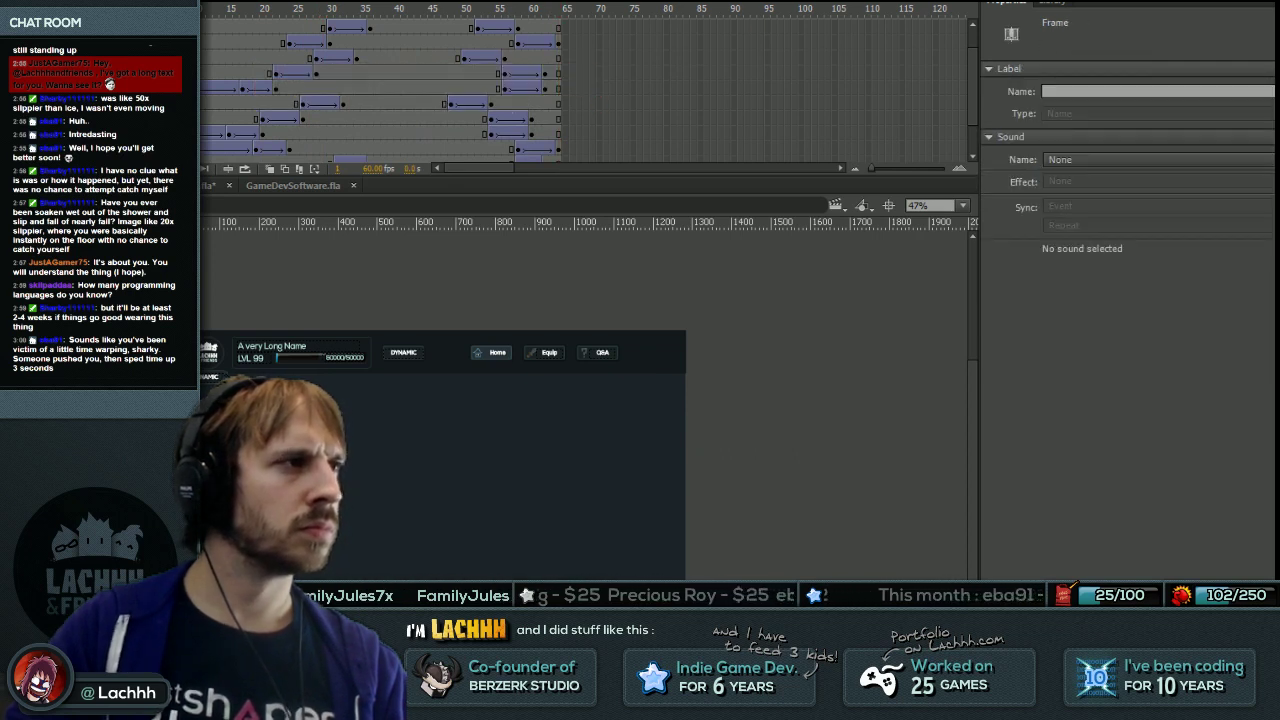
# Select a lower layer's frames out to frame 80, set the playhead to 47, and test the SWF.
pyautogui.click(212, 131)
pyautogui.moveTo(205, 118); pyautogui.dragTo(669, 118)
pyautogui.click(343, 42)
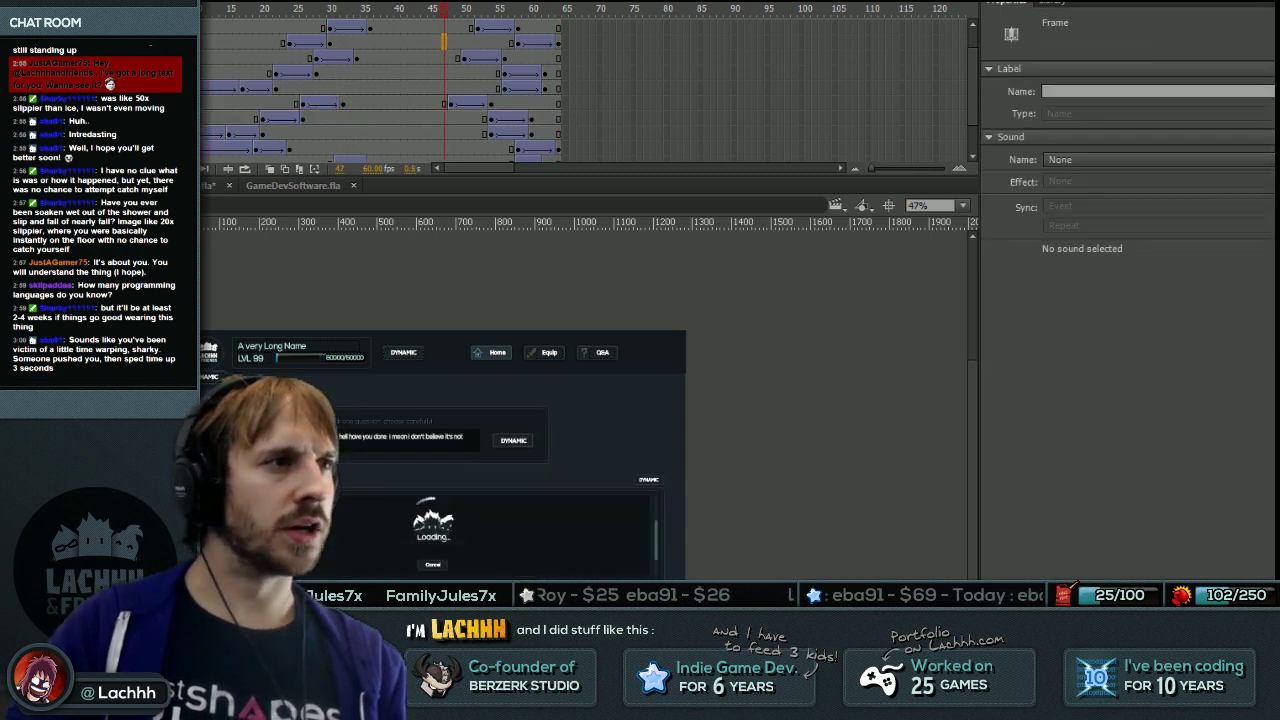
pyautogui.hotkey('ctrl', 'Return')
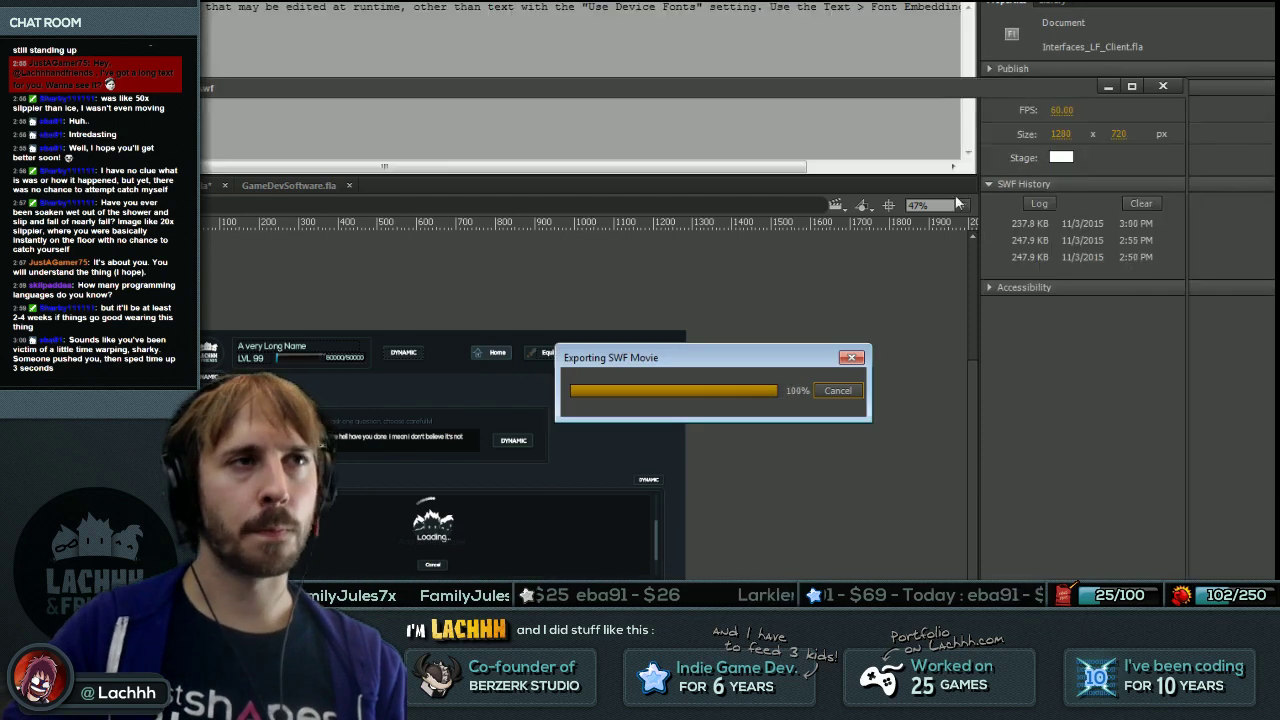
# Back in FDT, launch the viewer app, which opens on the admin Rewards page.
pyautogui.hotkey('alt', 'Tab')
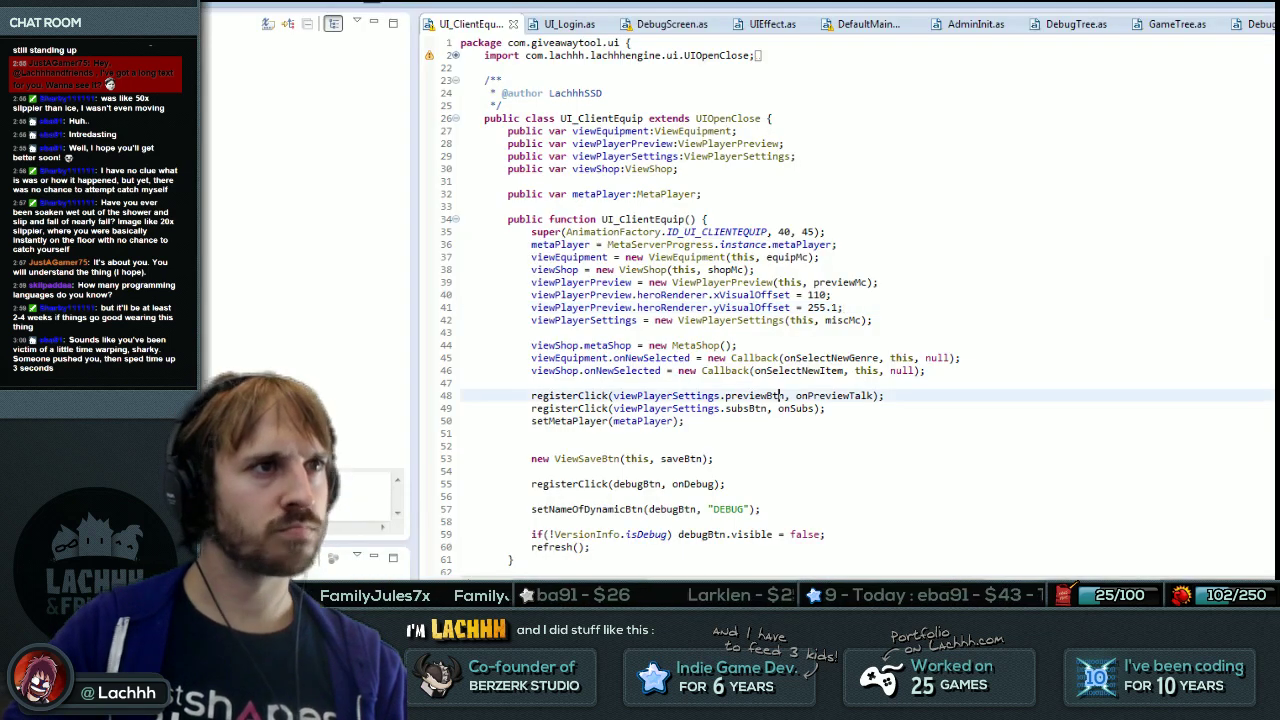
pyautogui.write('registerClick(viewPlayerSettings.subsBtn, onSubs);')
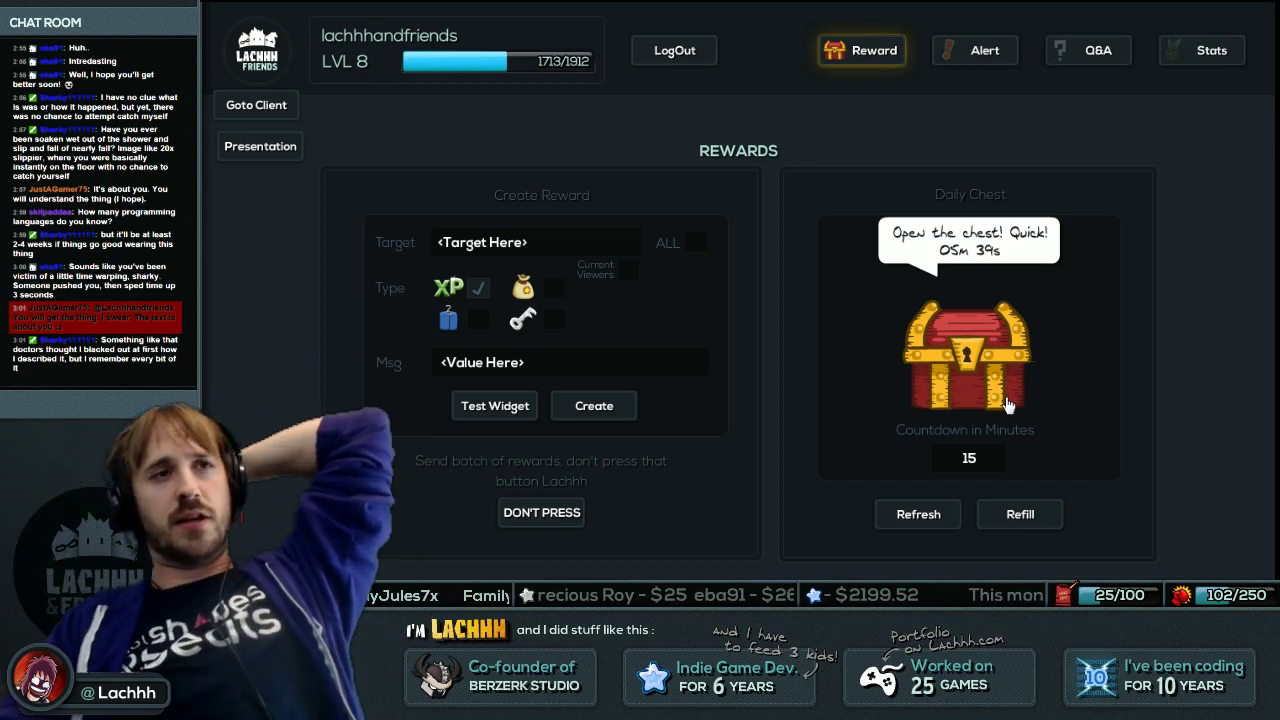
# From the client view, switch repeatedly between the Equip, Q&A and Home pages to check transitions.
pyautogui.click(243, 137)
pyautogui.click(980, 50)
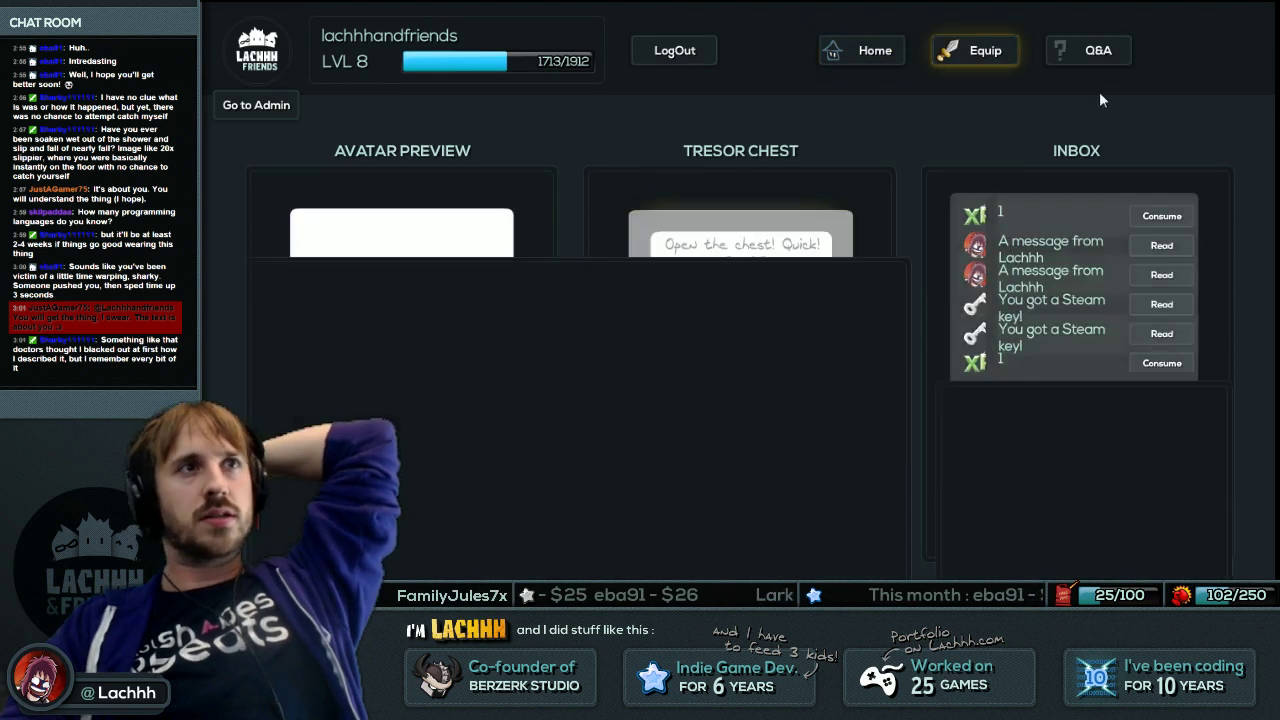
pyautogui.click(1098, 52)
pyautogui.click(988, 51)
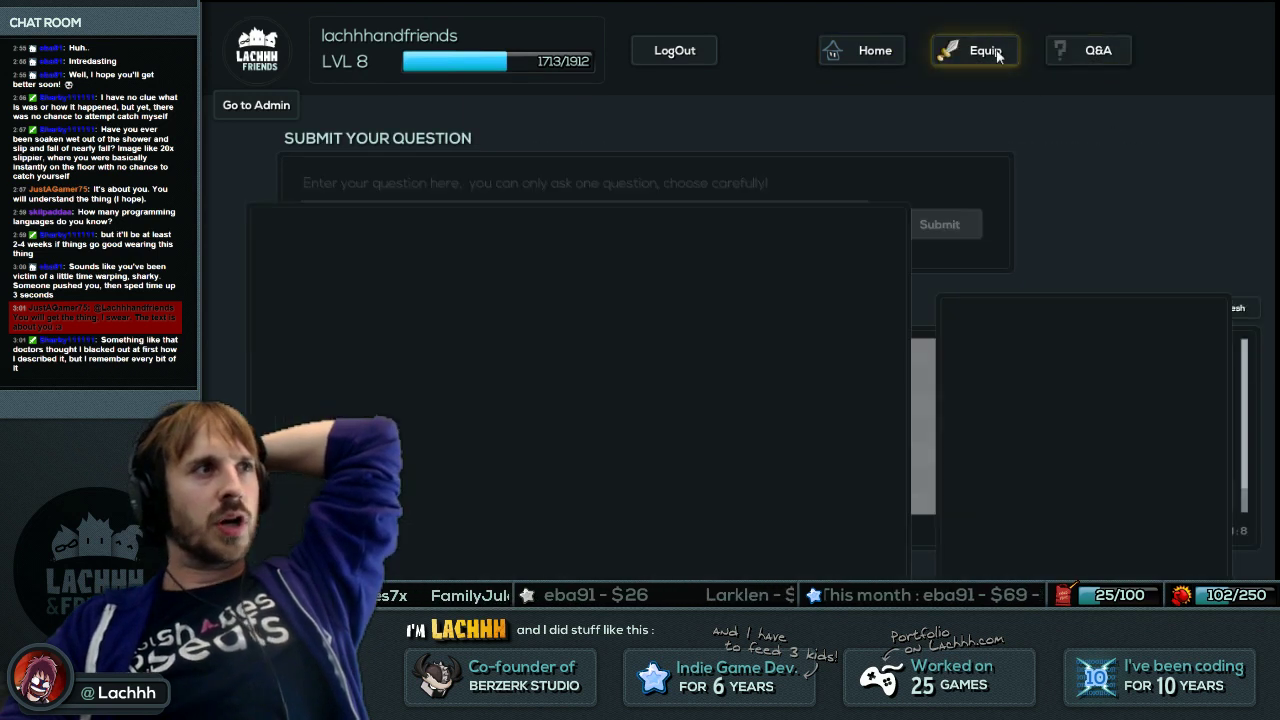
pyautogui.click(1085, 58)
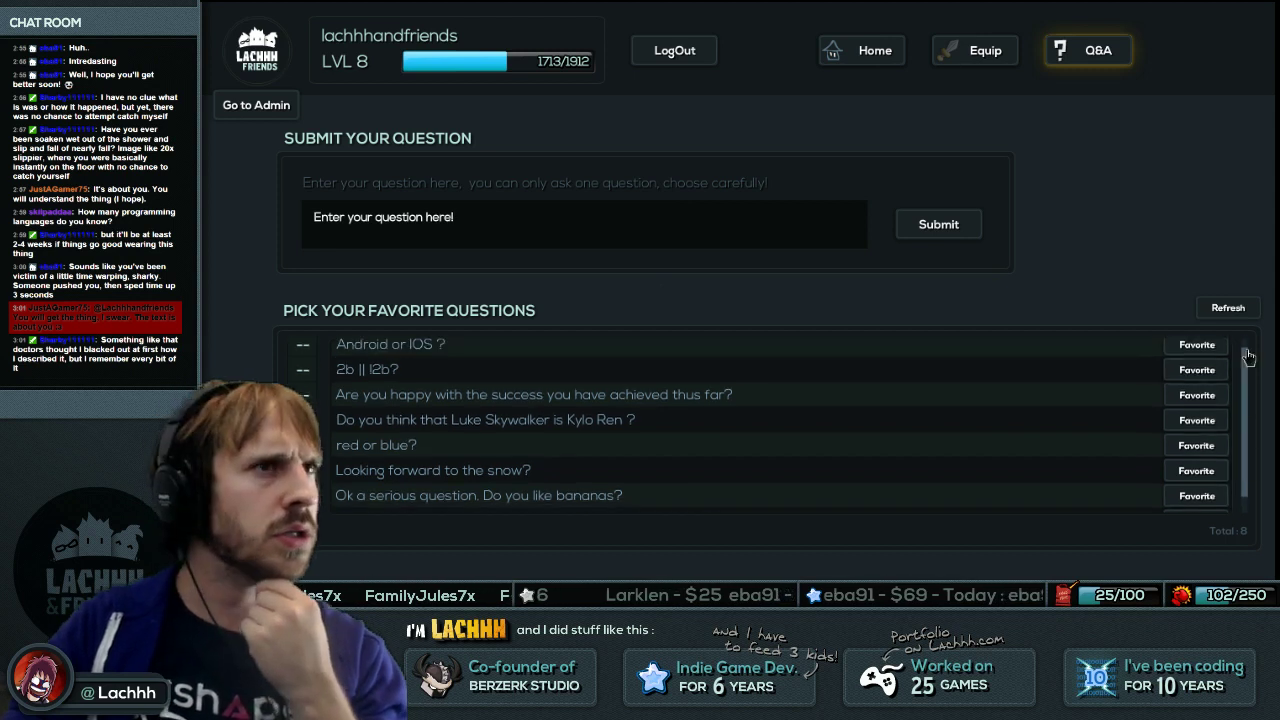
pyautogui.click(1008, 53)
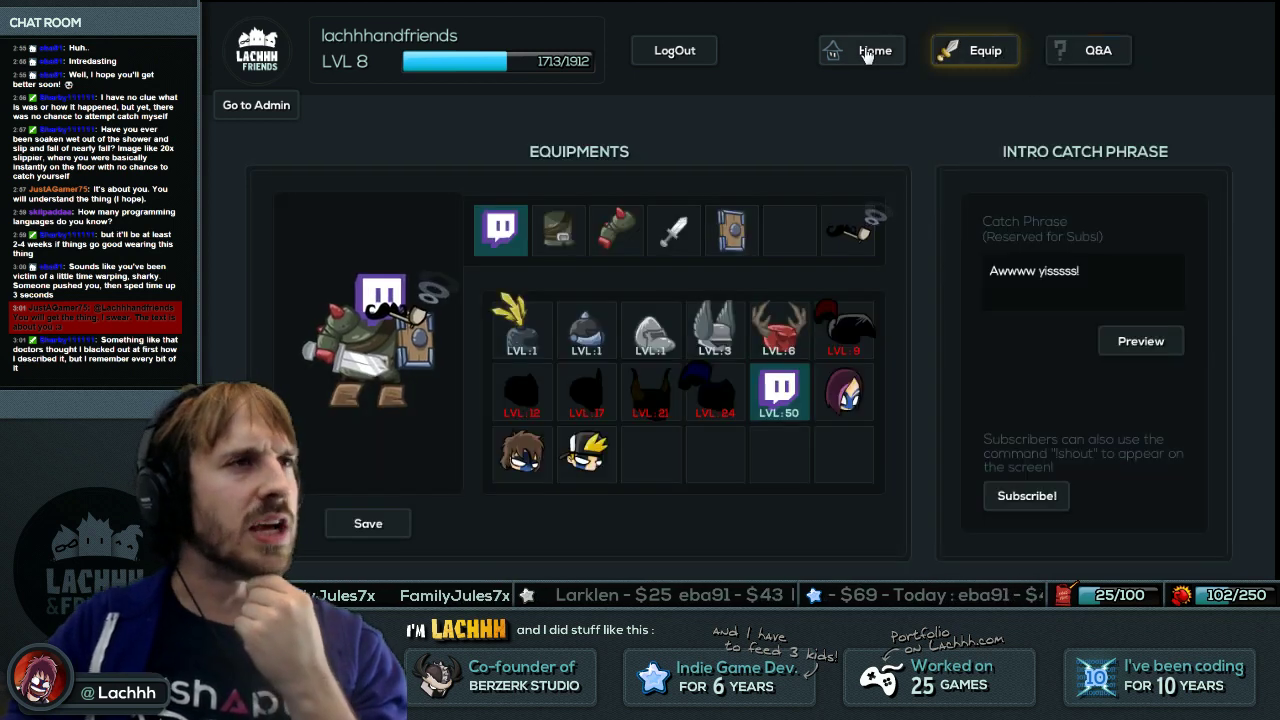
pyautogui.click(1103, 58)
pyautogui.click(895, 50)
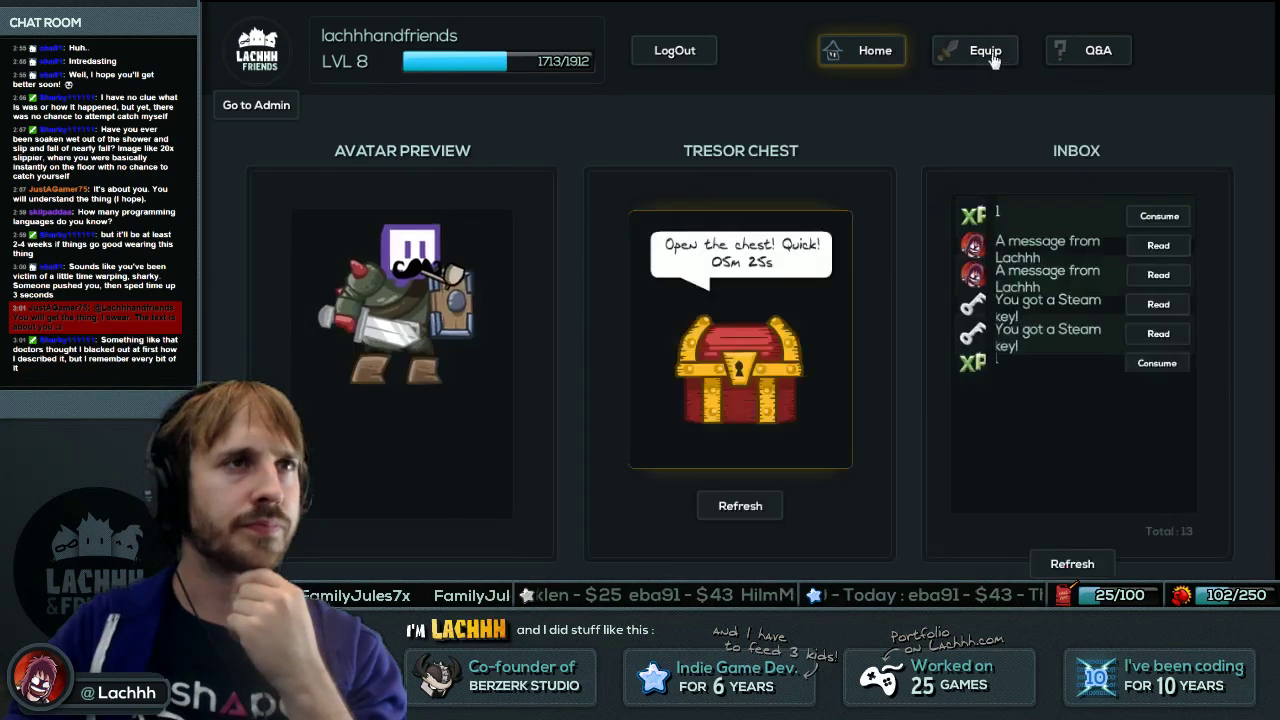
pyautogui.click(988, 52)
pyautogui.click(1095, 58)
pyautogui.hotkey('alt', 'Tab')
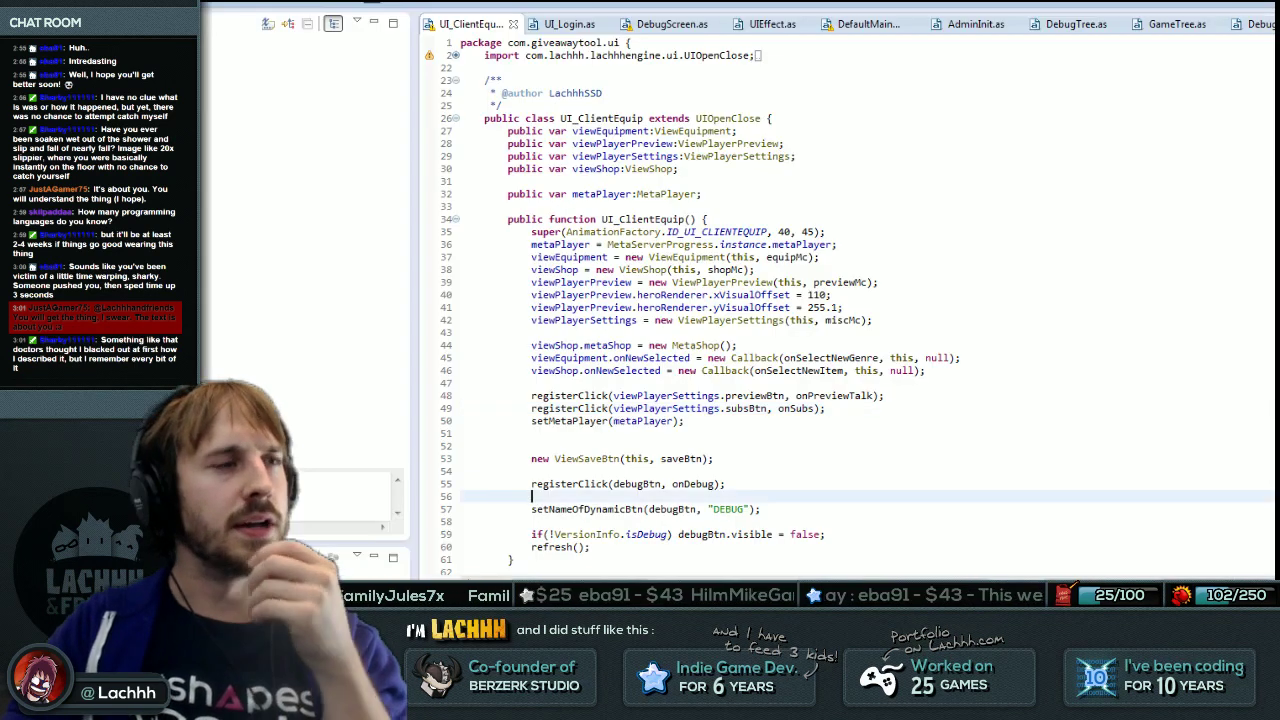
# Open the UI_MenuClient class through the type search.
pyautogui.hotkey('ctrl', 'shift', 't')
pyautogui.write('UI_')
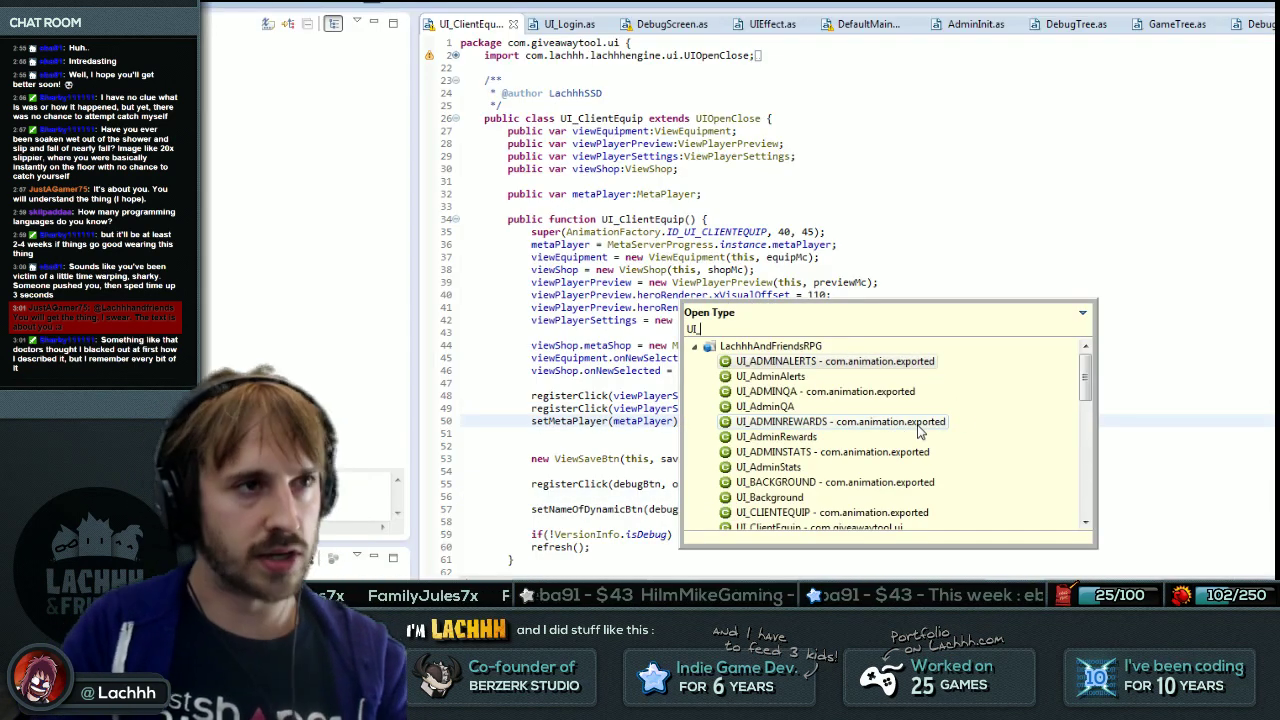
pyautogui.write('Menu')
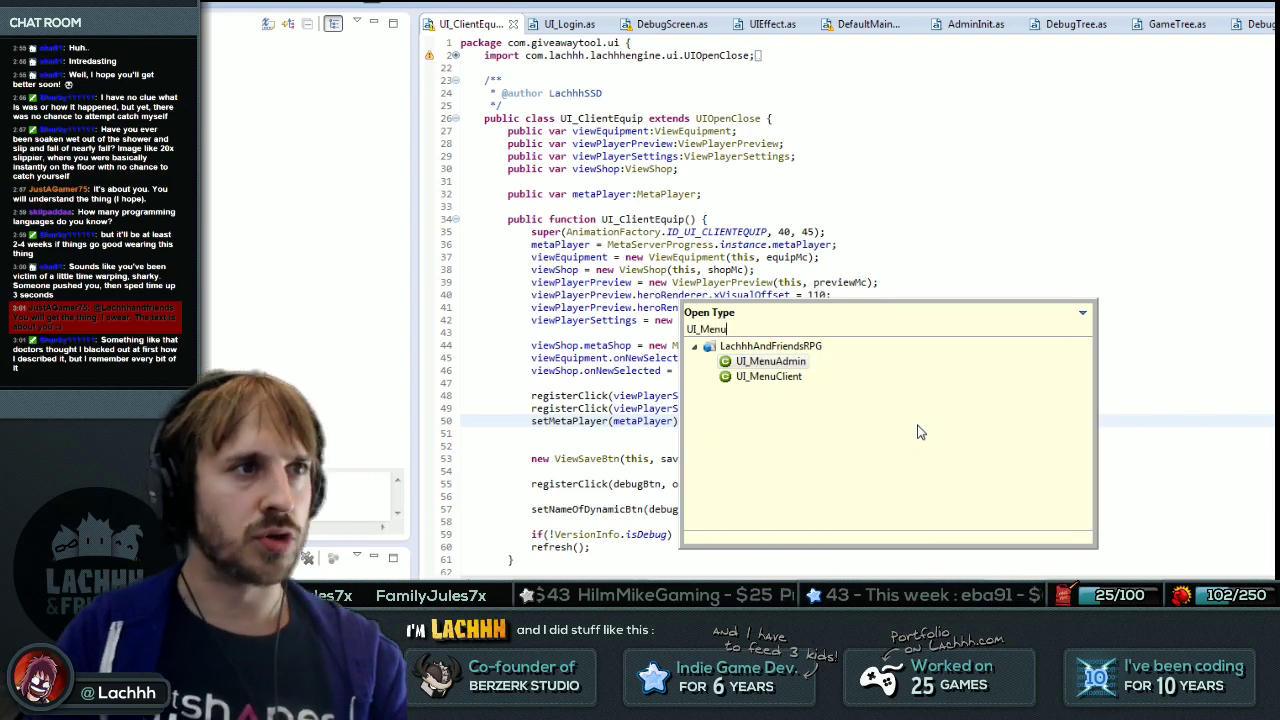
pyautogui.press('Down')
pyautogui.press('Return')
# Look through refreshScreen and its screen cases down to switchIfDifferent's close call.
pyautogui.scroll(-16, 700, 300)
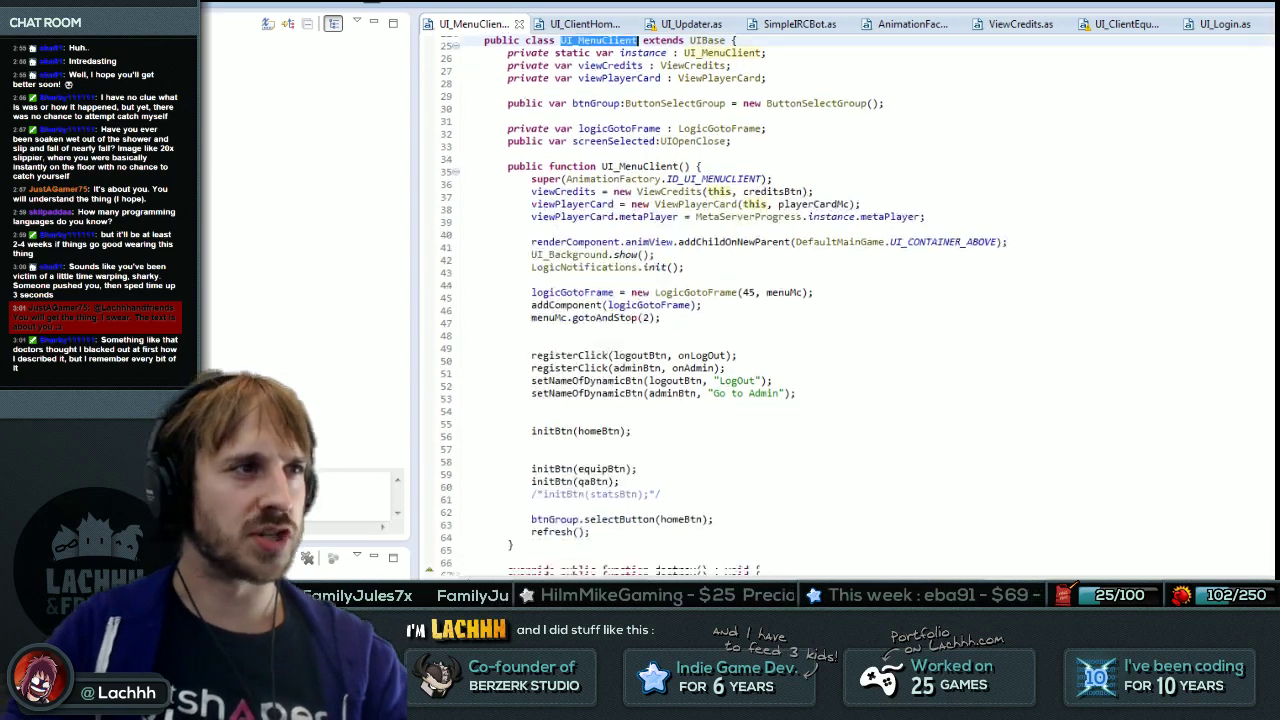
pyautogui.click(512, 359)
pyautogui.scroll(-8, 555, 352)
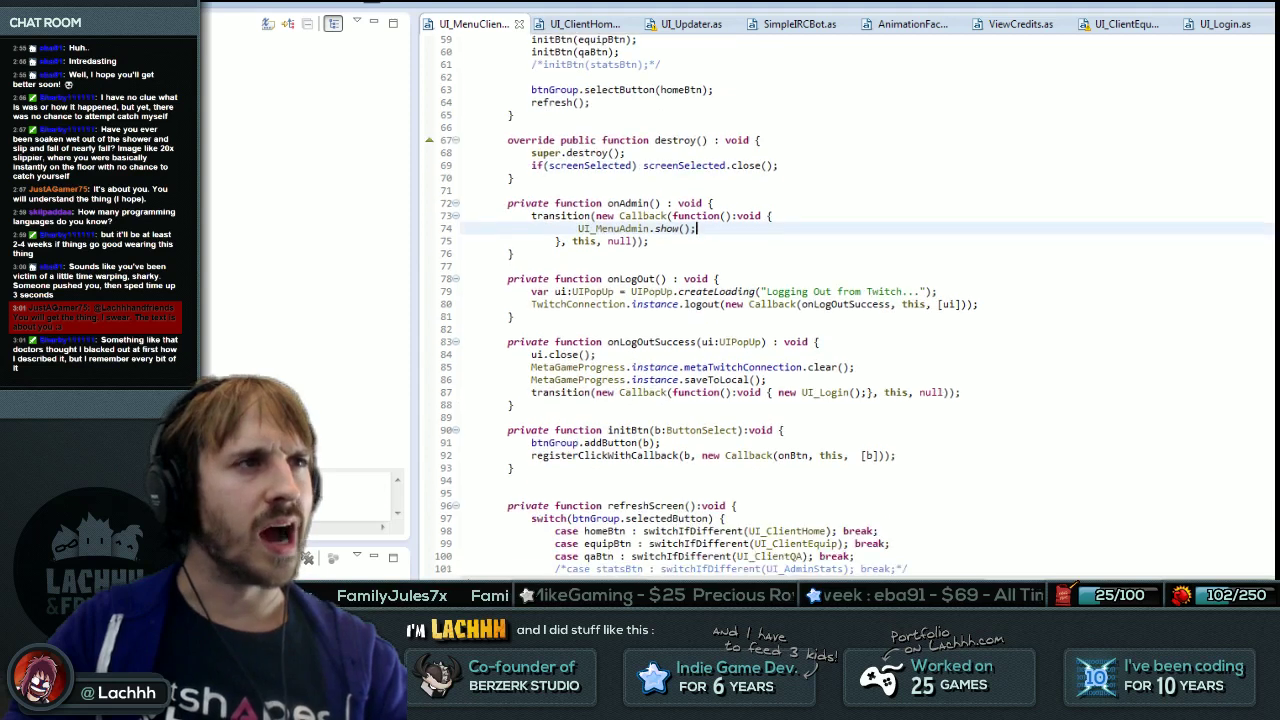
pyautogui.scroll(1, 555, 352)
pyautogui.click(555, 352)
pyautogui.press('Up')
pyautogui.press('Up')
pyautogui.press('Up')
pyautogui.press('Up')
pyautogui.press('Up')
pyautogui.press('Up')
pyautogui.click(643, 352)
pyautogui.press('Down')
pyautogui.click(803, 403)
pyautogui.click(643, 352)
pyautogui.press('Down')
pyautogui.press('Down')
pyautogui.press('Down')
pyautogui.press('Down')
pyautogui.press('Down')
pyautogui.press('Down')
pyautogui.press('Down')
pyautogui.press('Down')
pyautogui.press('Down')
pyautogui.press('Down')
pyautogui.press('Down')
pyautogui.click(657, 466)
pyautogui.click(708, 504)
# Wrap switchIfDifferent's screen close call in braces after the null check.
pyautogui.press('Up')
pyautogui.press('End')
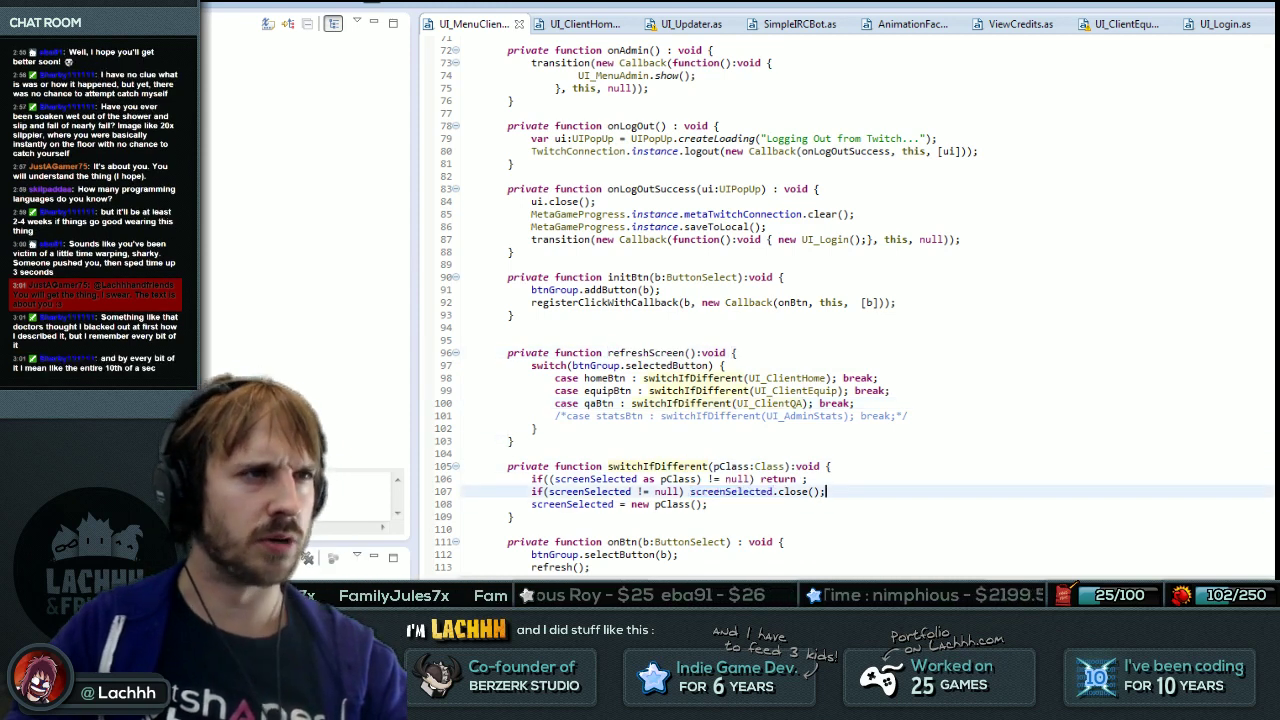
pyautogui.write('{')
pyautogui.press('Return')
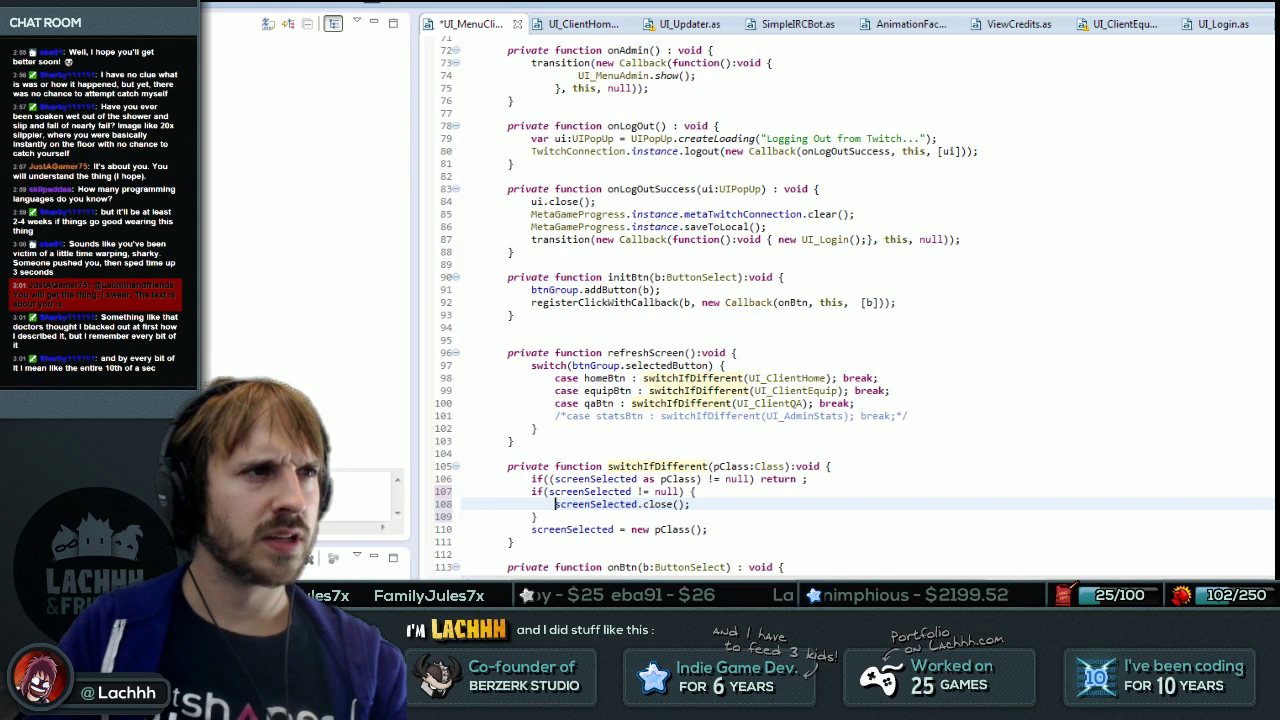
pyautogui.press('Down')
pyautogui.press('Down')
pyautogui.press('Down')
pyautogui.press('End')
pyautogui.press('Return')
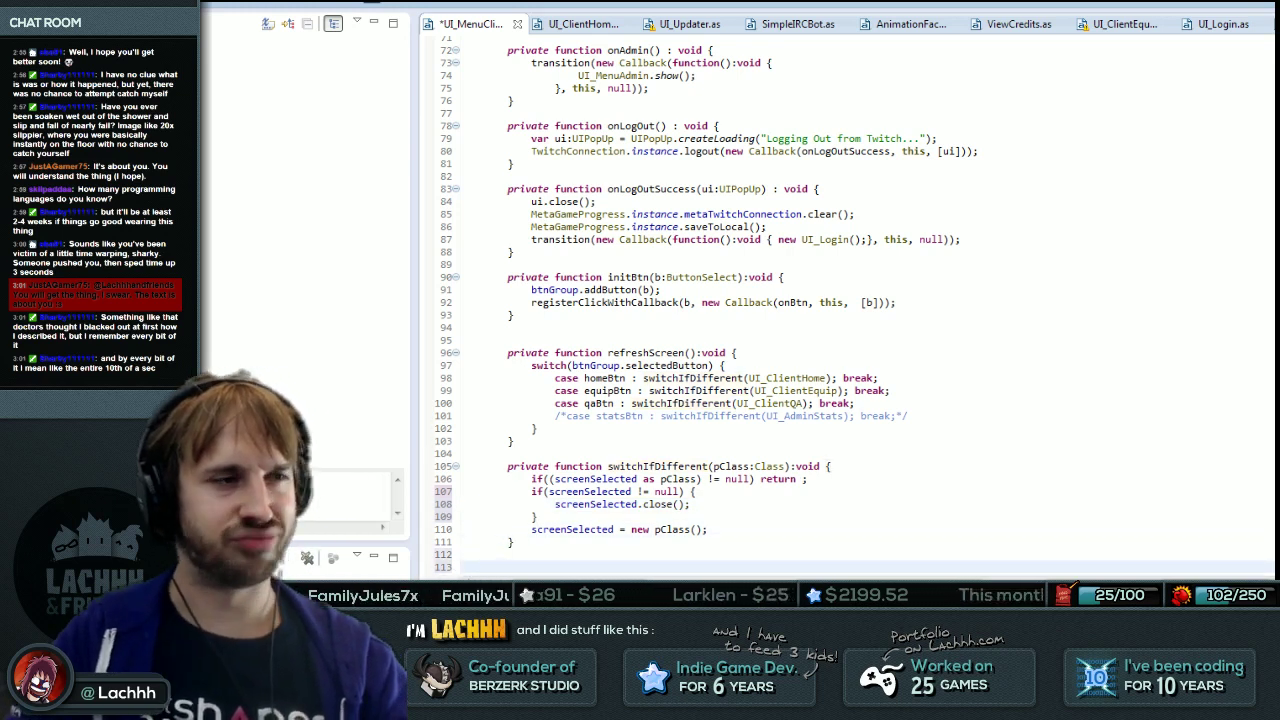
# Start assigning screenSelected.callbackOnClose a new Callback with a function() { body.
pyautogui.press('Up')
pyautogui.press('Up')
pyautogui.press('Up')
pyautogui.press('Up')
pyautogui.press('Up')
pyautogui.press('Up')
pyautogui.press('End')
pyautogui.press('Return')
pyautogui.write('screenSelected.callbackOnClose =')
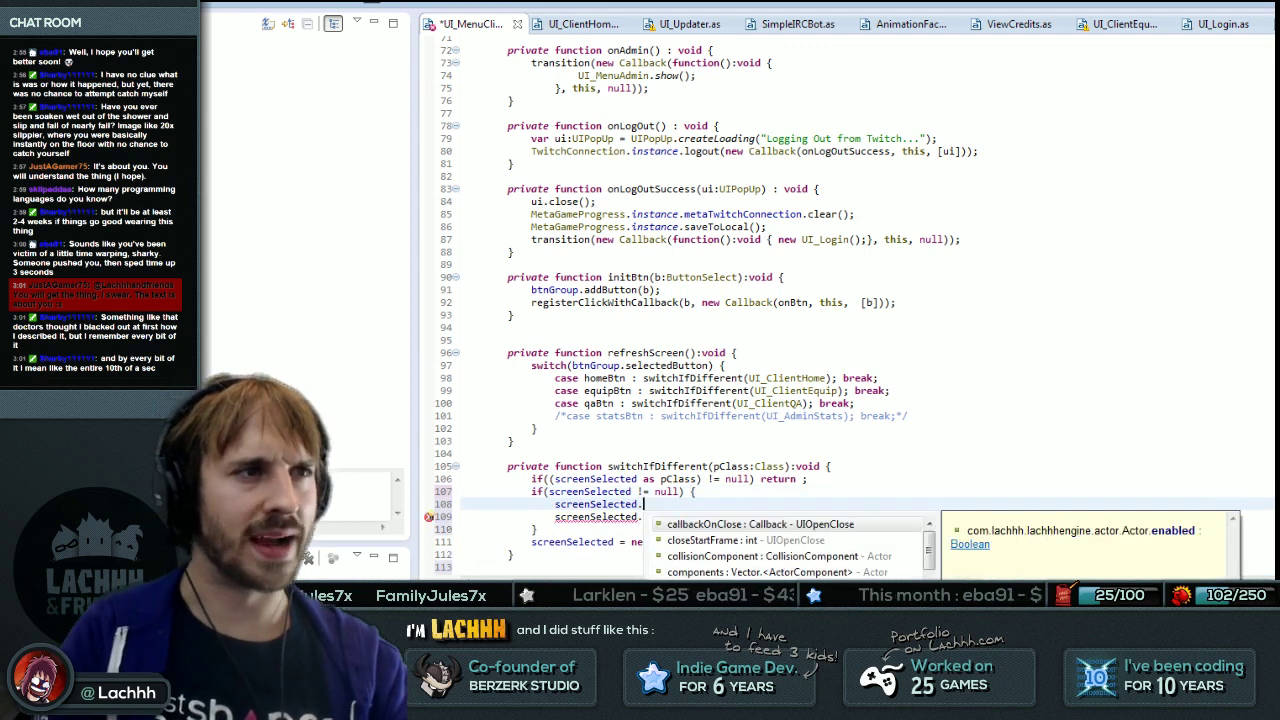
pyautogui.write(' new Call')
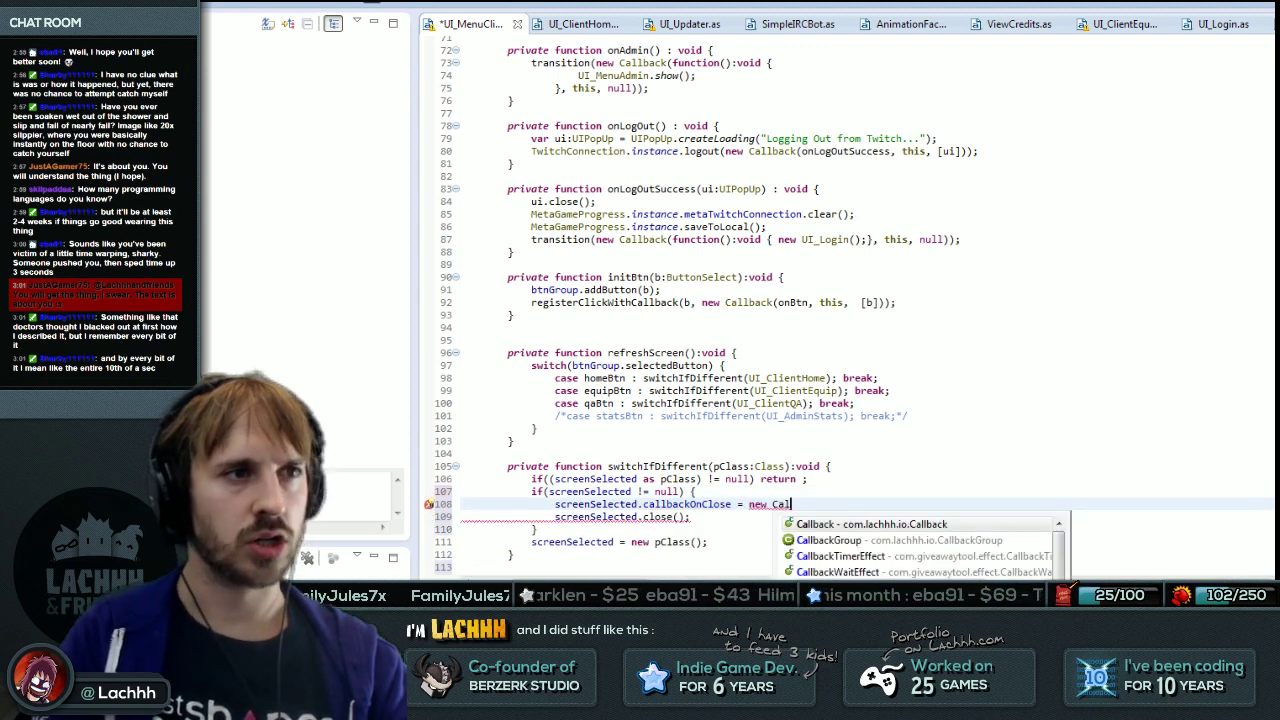
pyautogui.press('Return')
pyautogui.write('function')
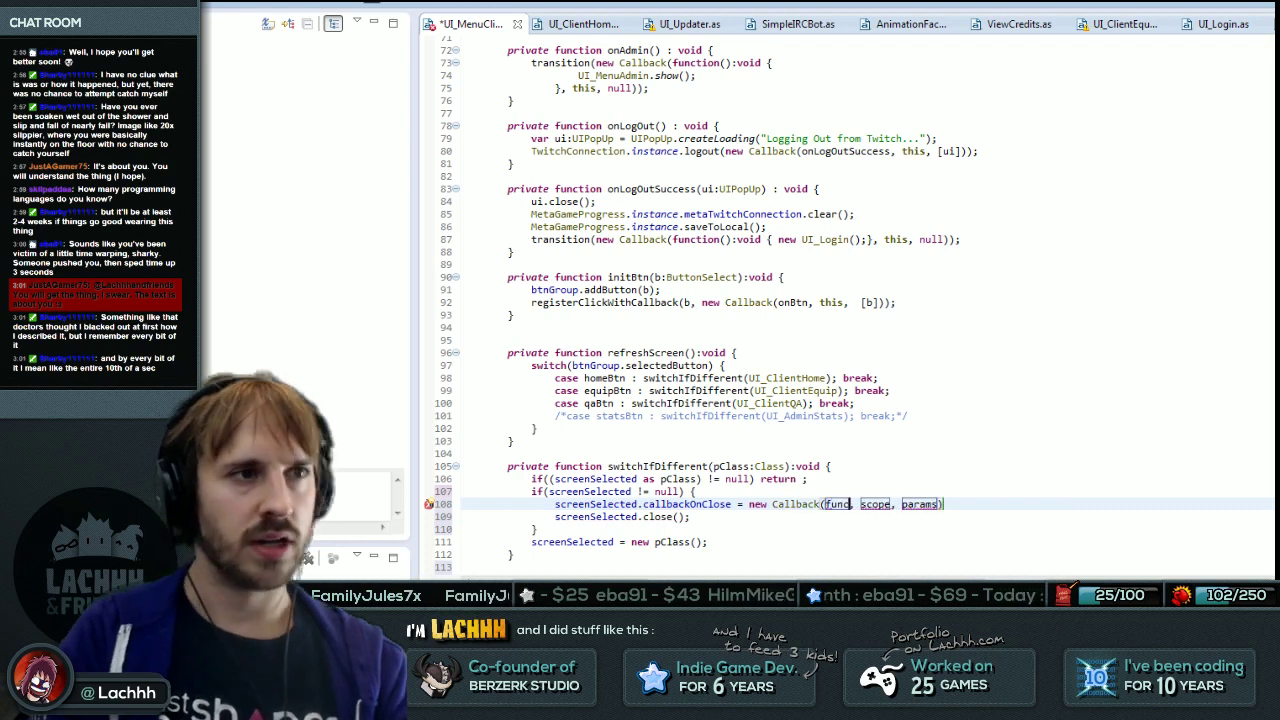
pyautogui.write('() {')
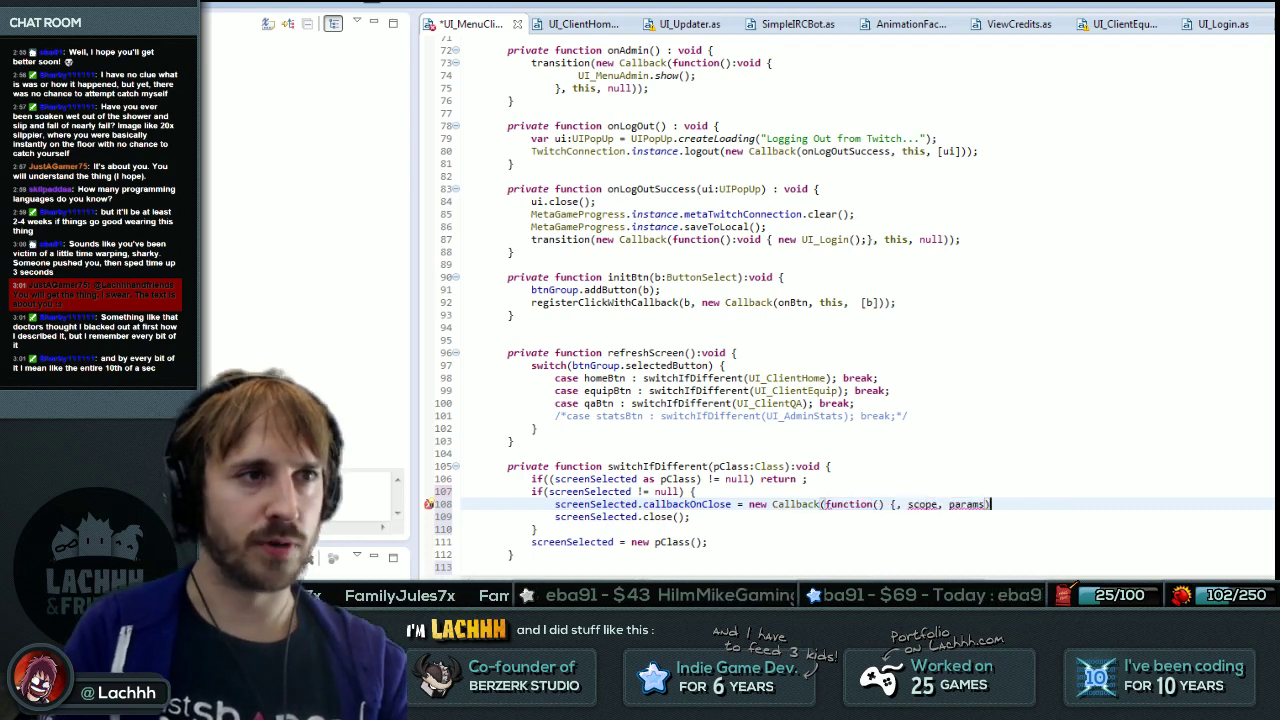